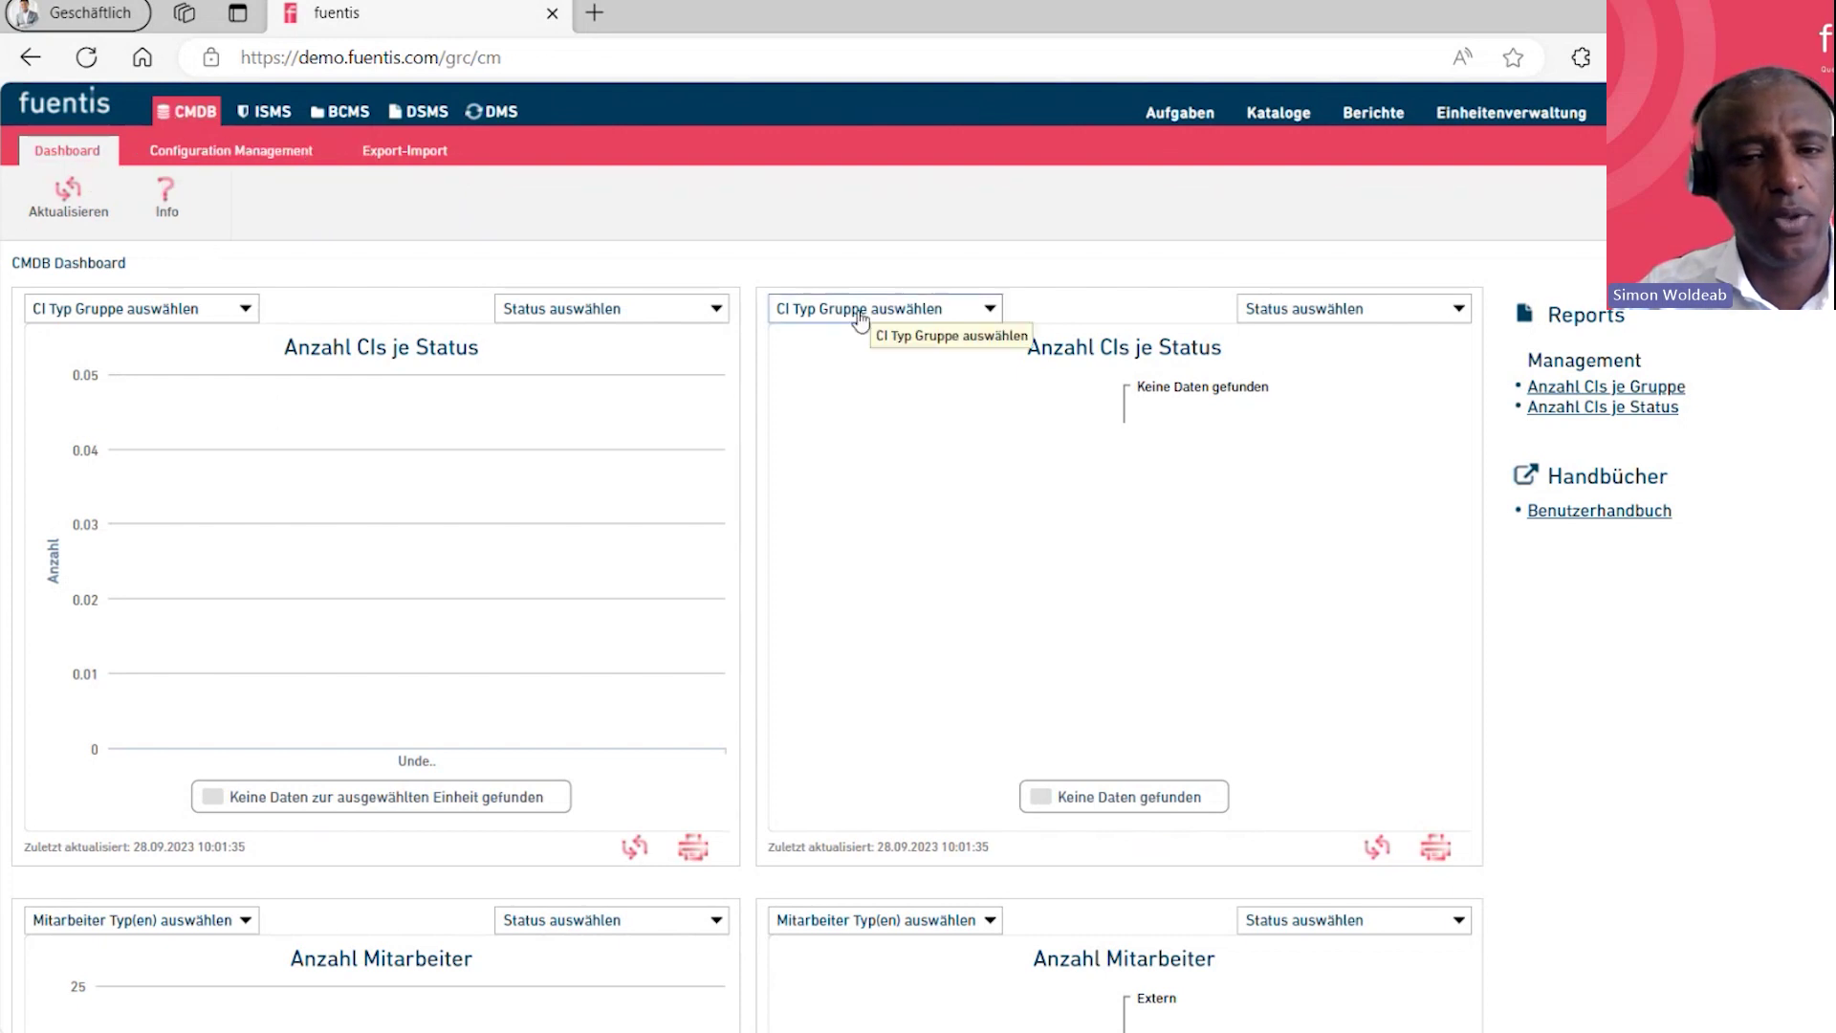
Filter the "Anzahl CIs je Status" pie chart to all CI type groups and inspect the CI details behind the Undefiniert slice
left_click(893, 319)
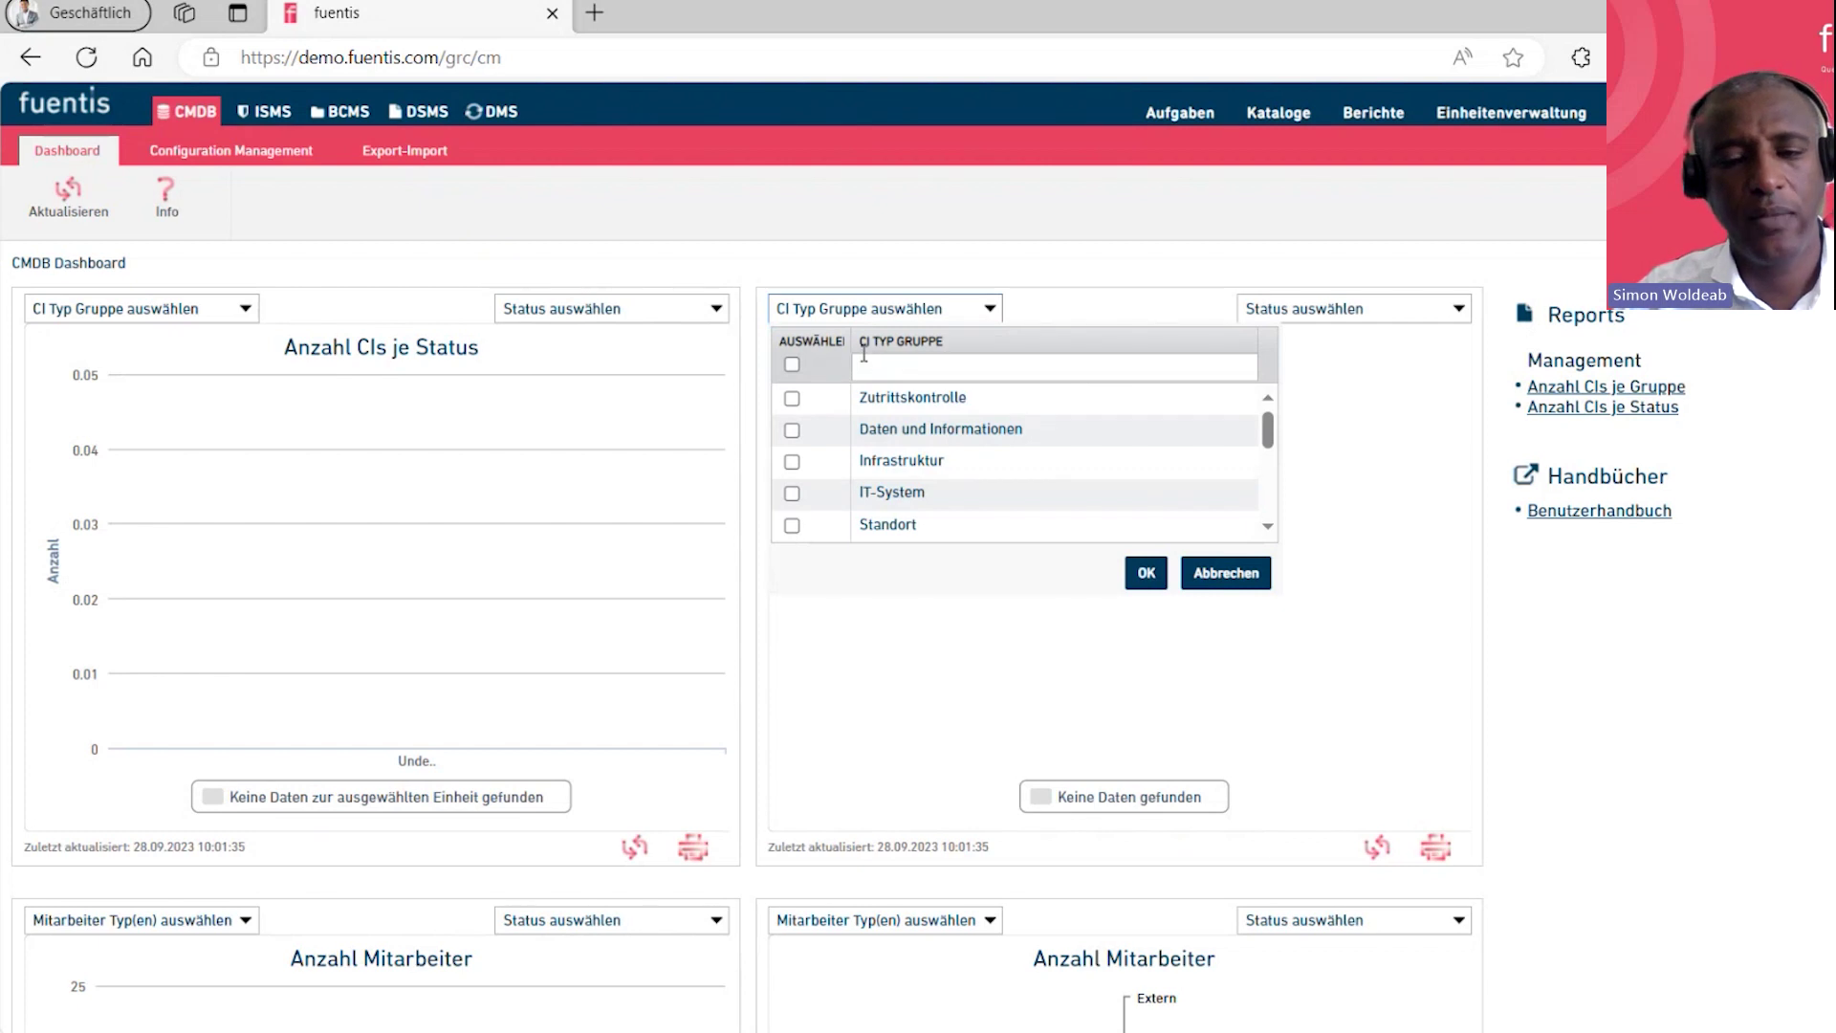
left_click(792, 365)
left_click(1146, 574)
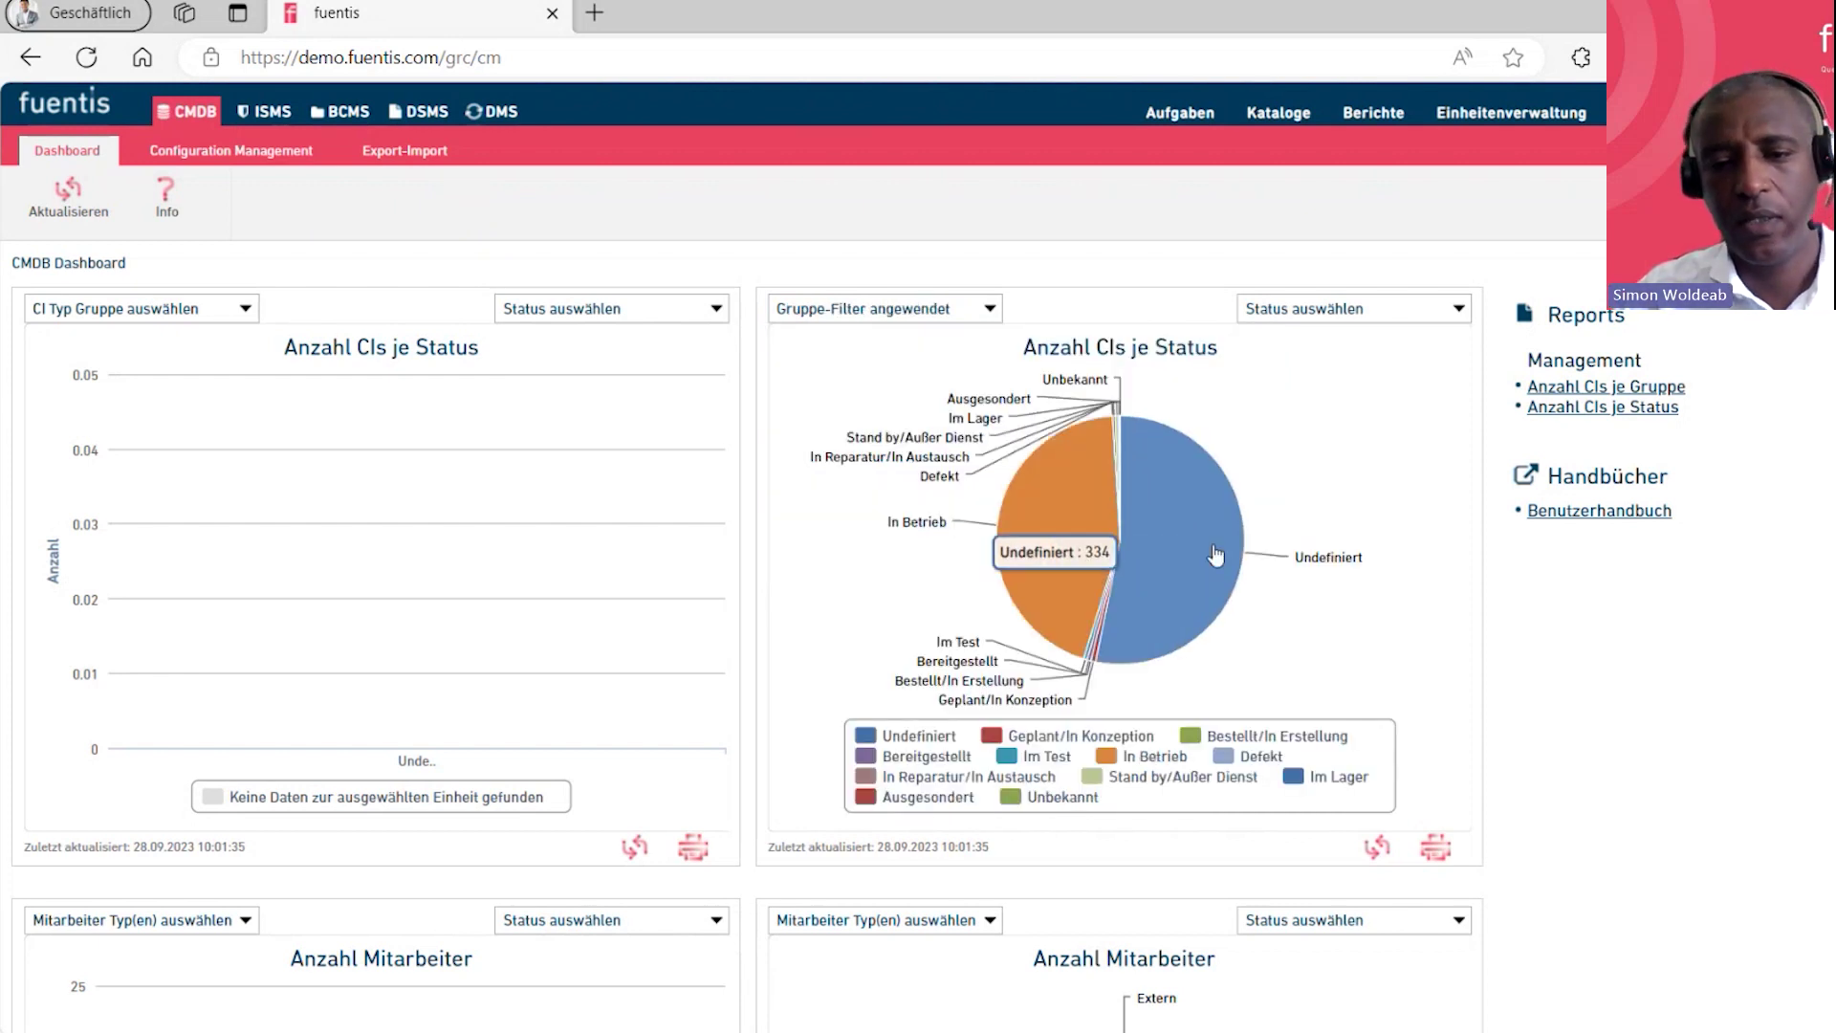
left_click(1177, 517)
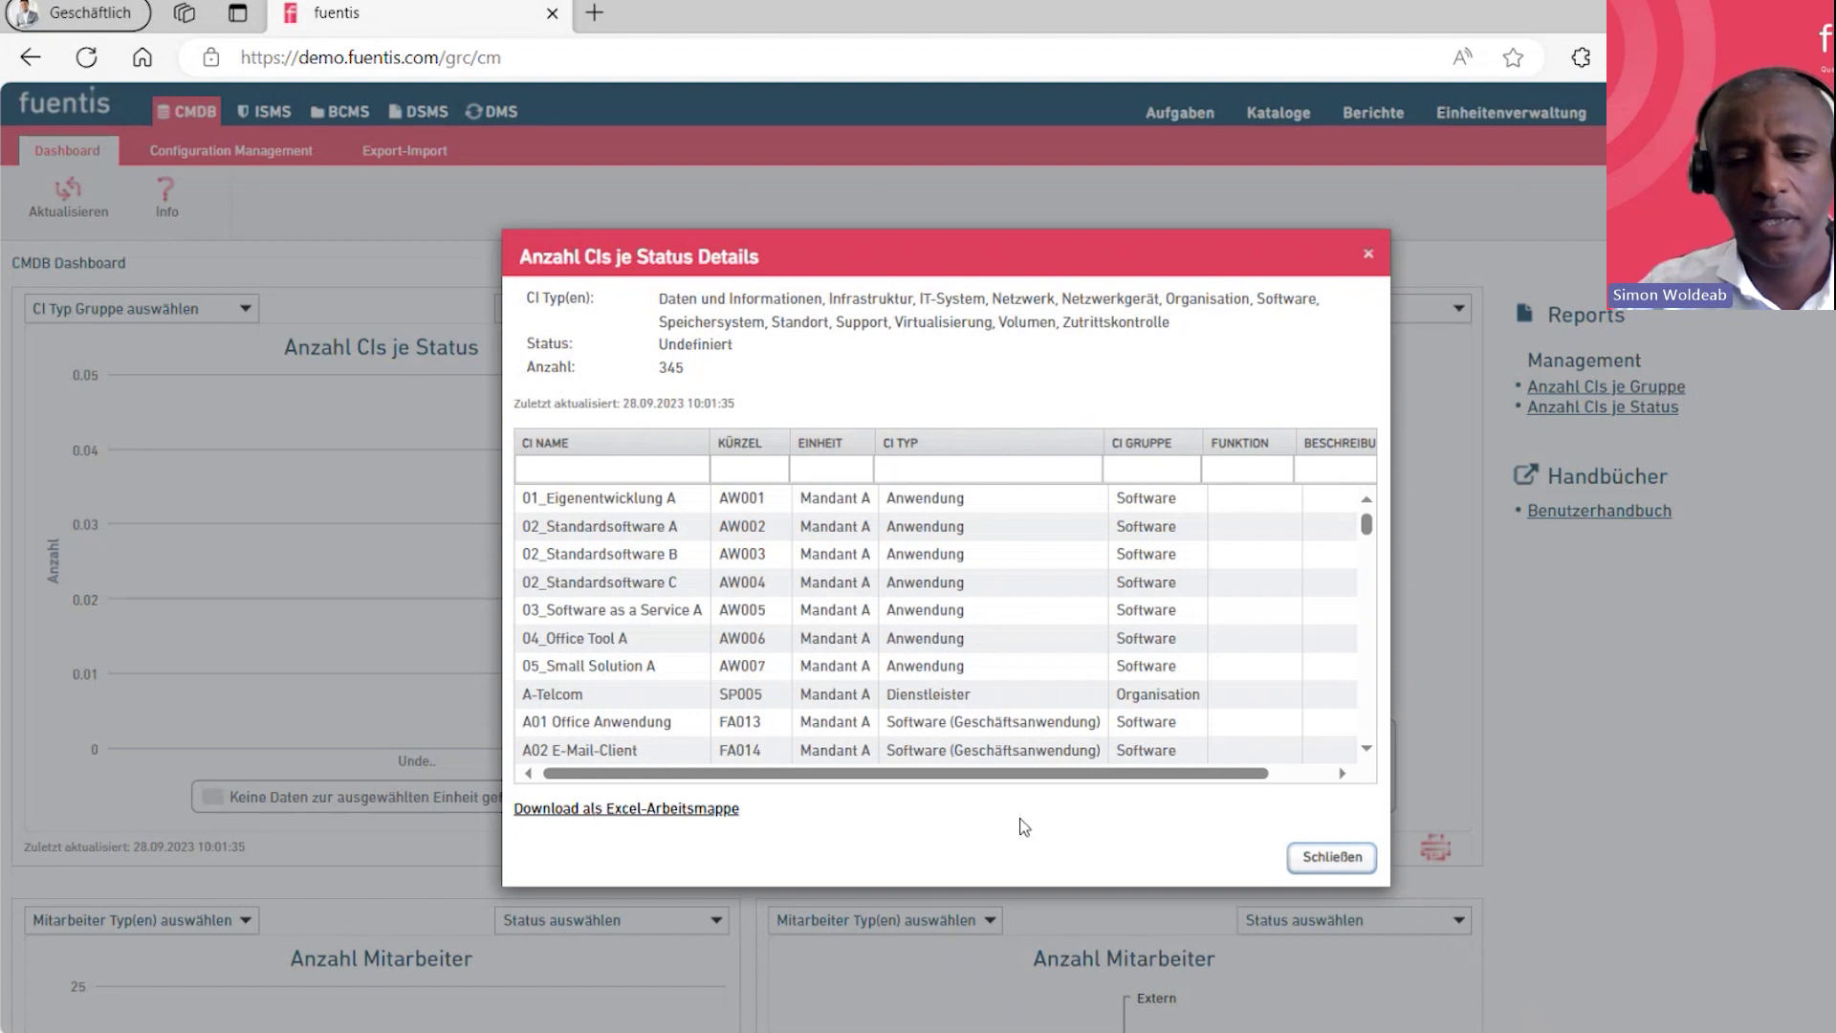
left_click(1331, 858)
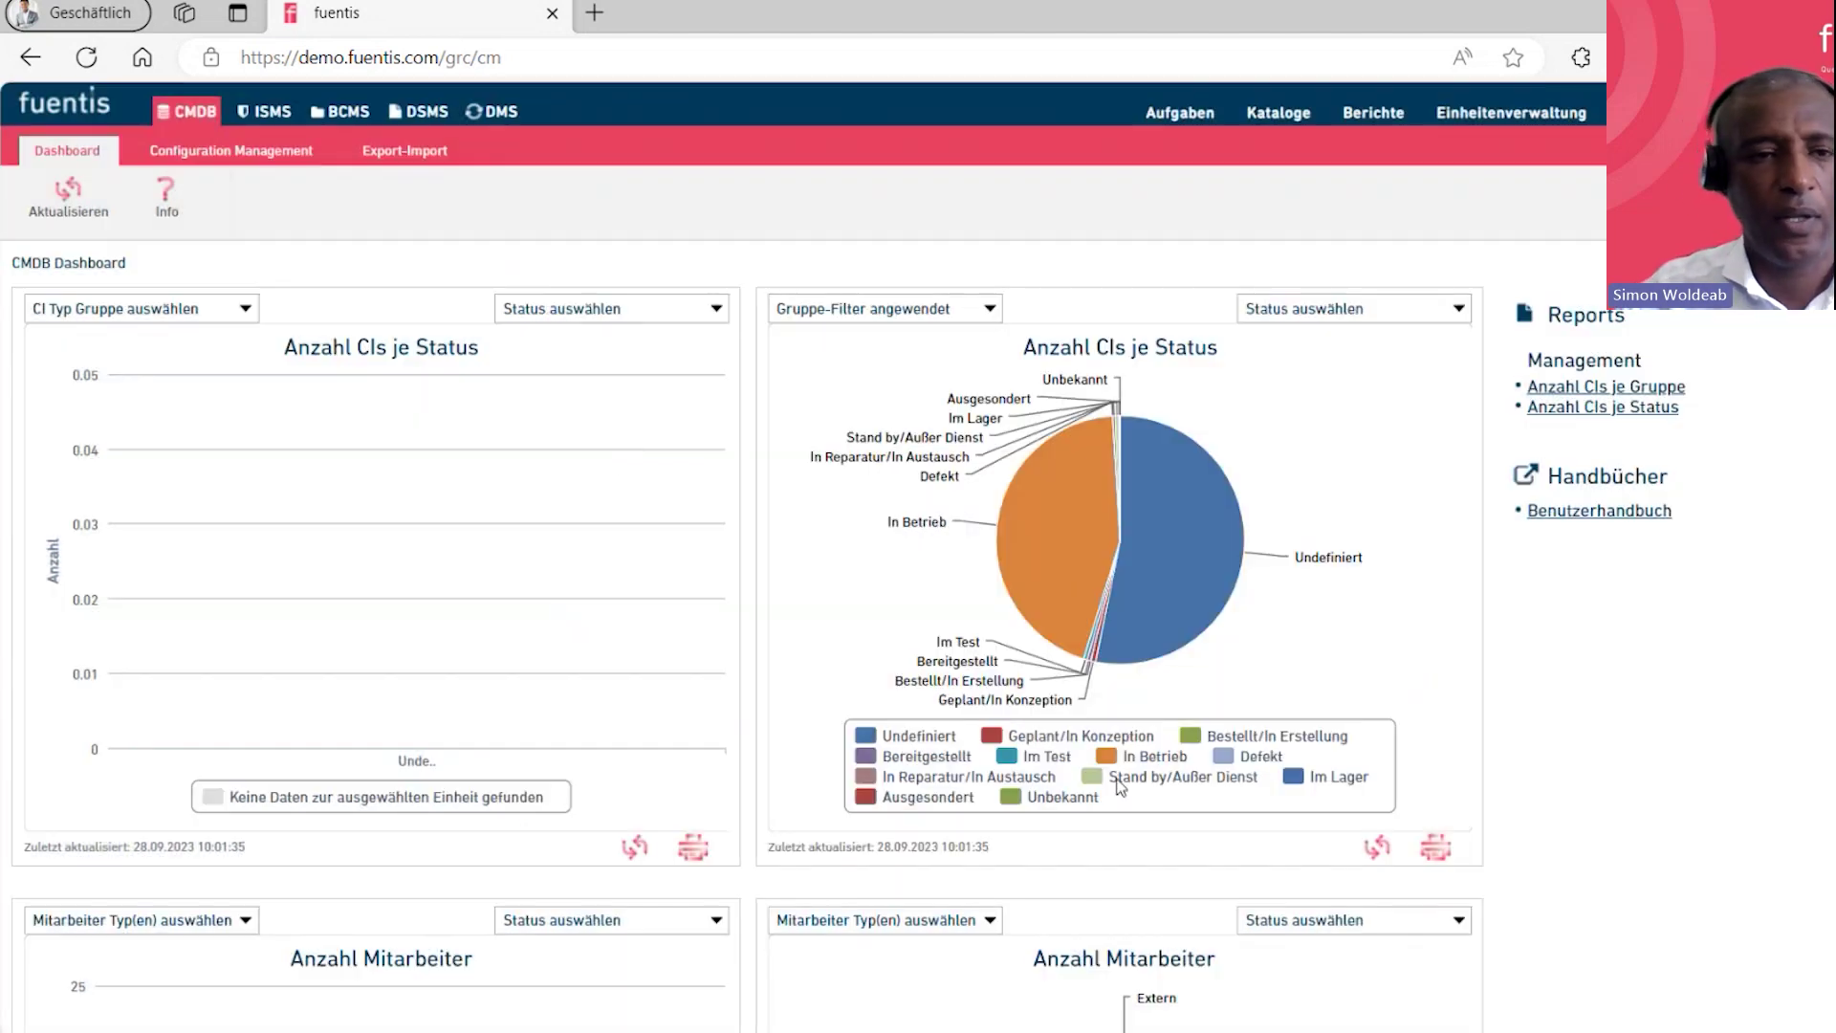
In Configuration Management, expand the A1 Recplast GmbH scope and list the configuration items of its Standort group
left_click(204, 158)
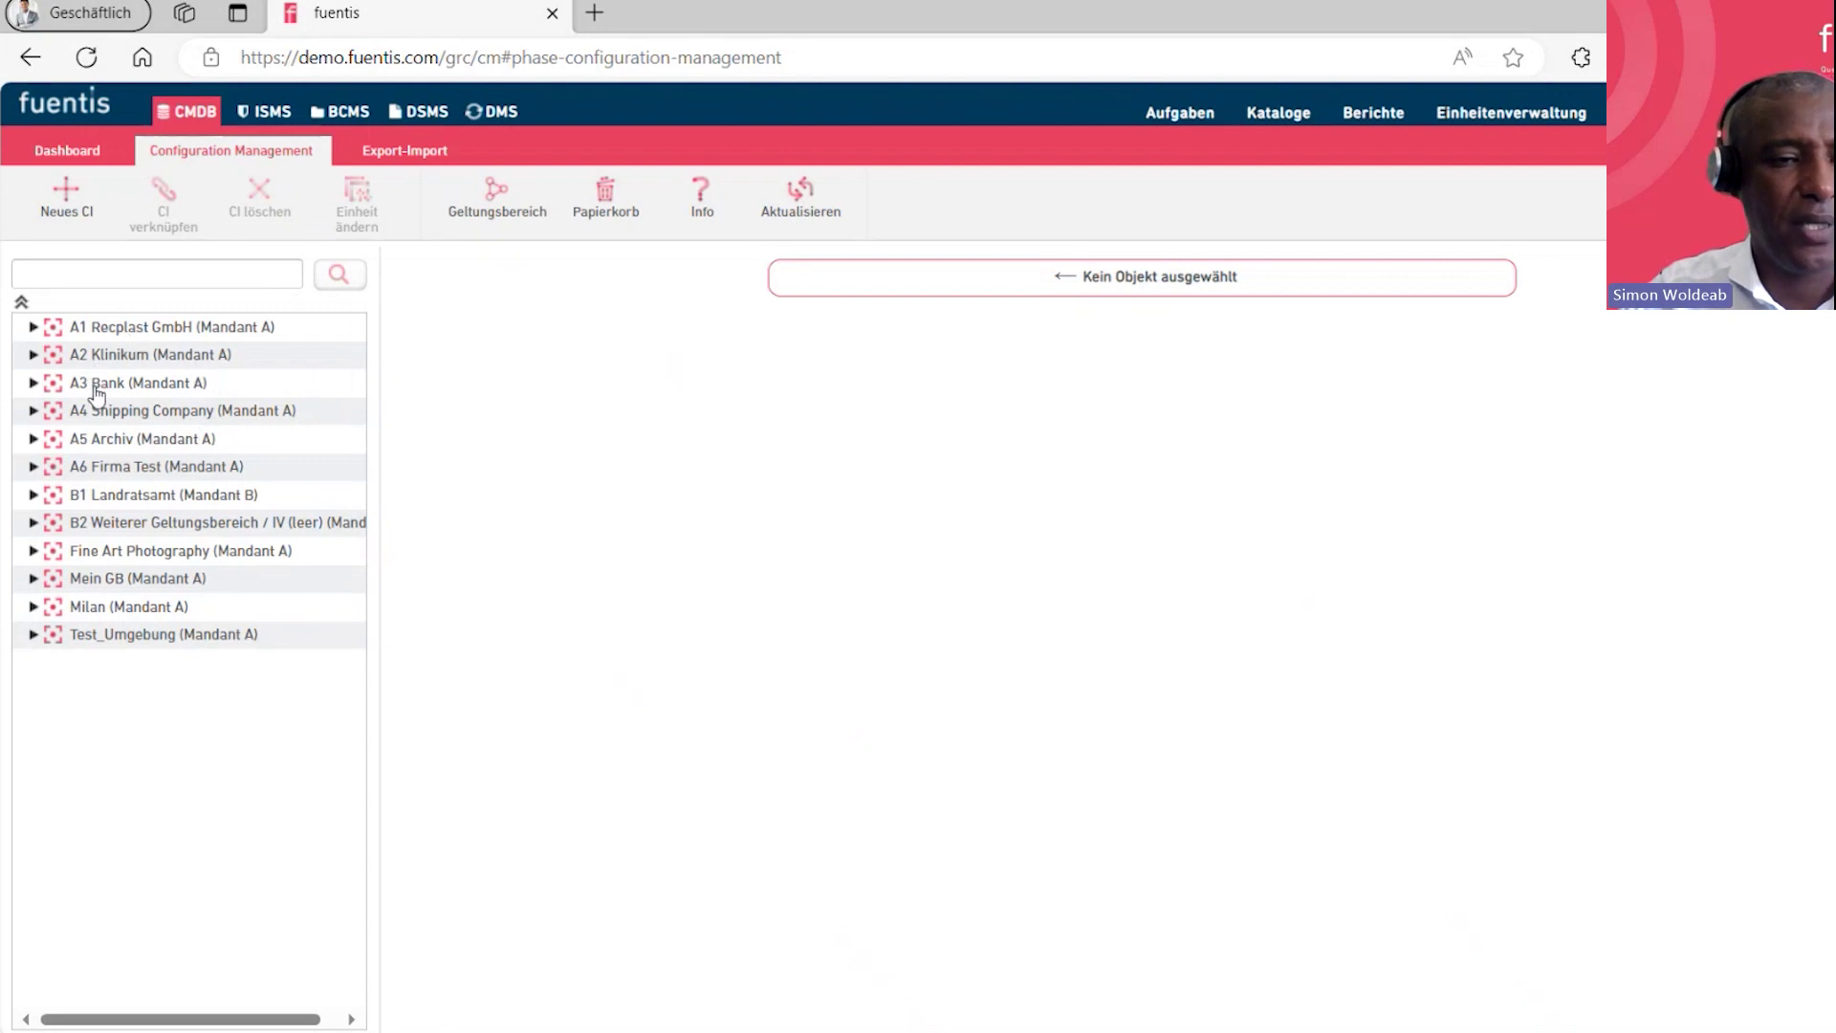
left_click(34, 327)
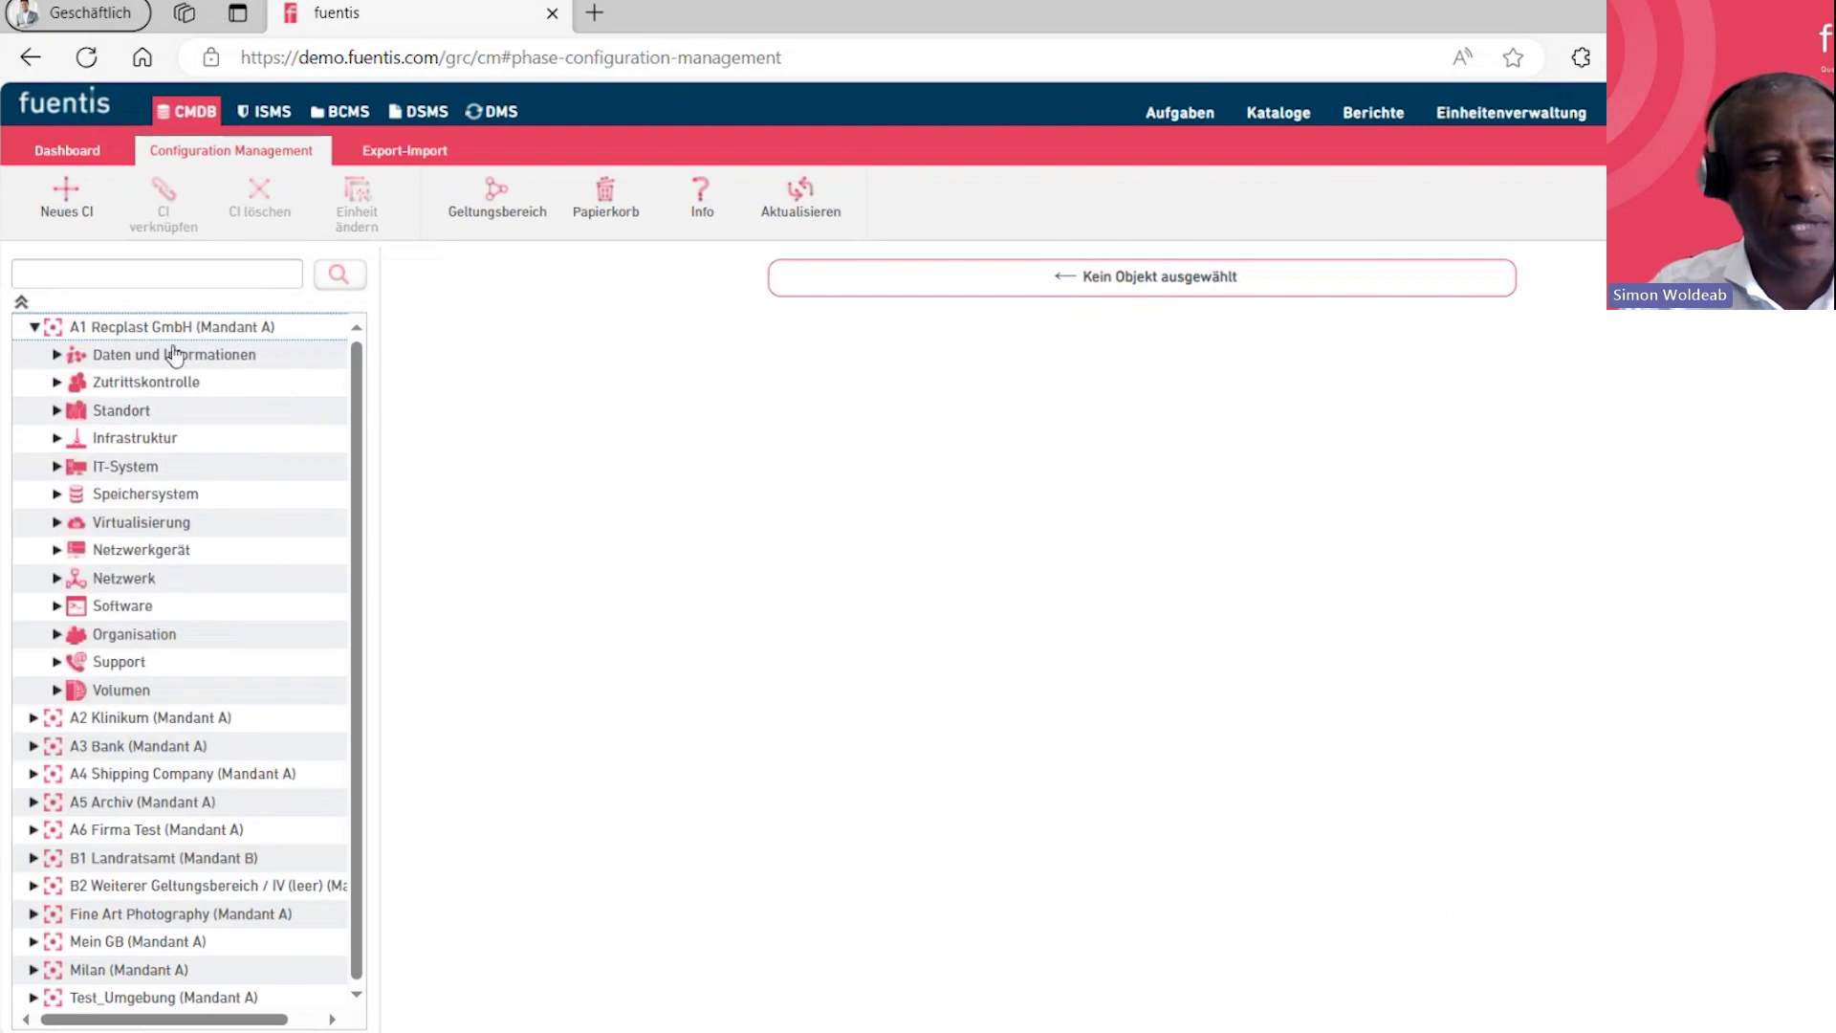
left_click(58, 411)
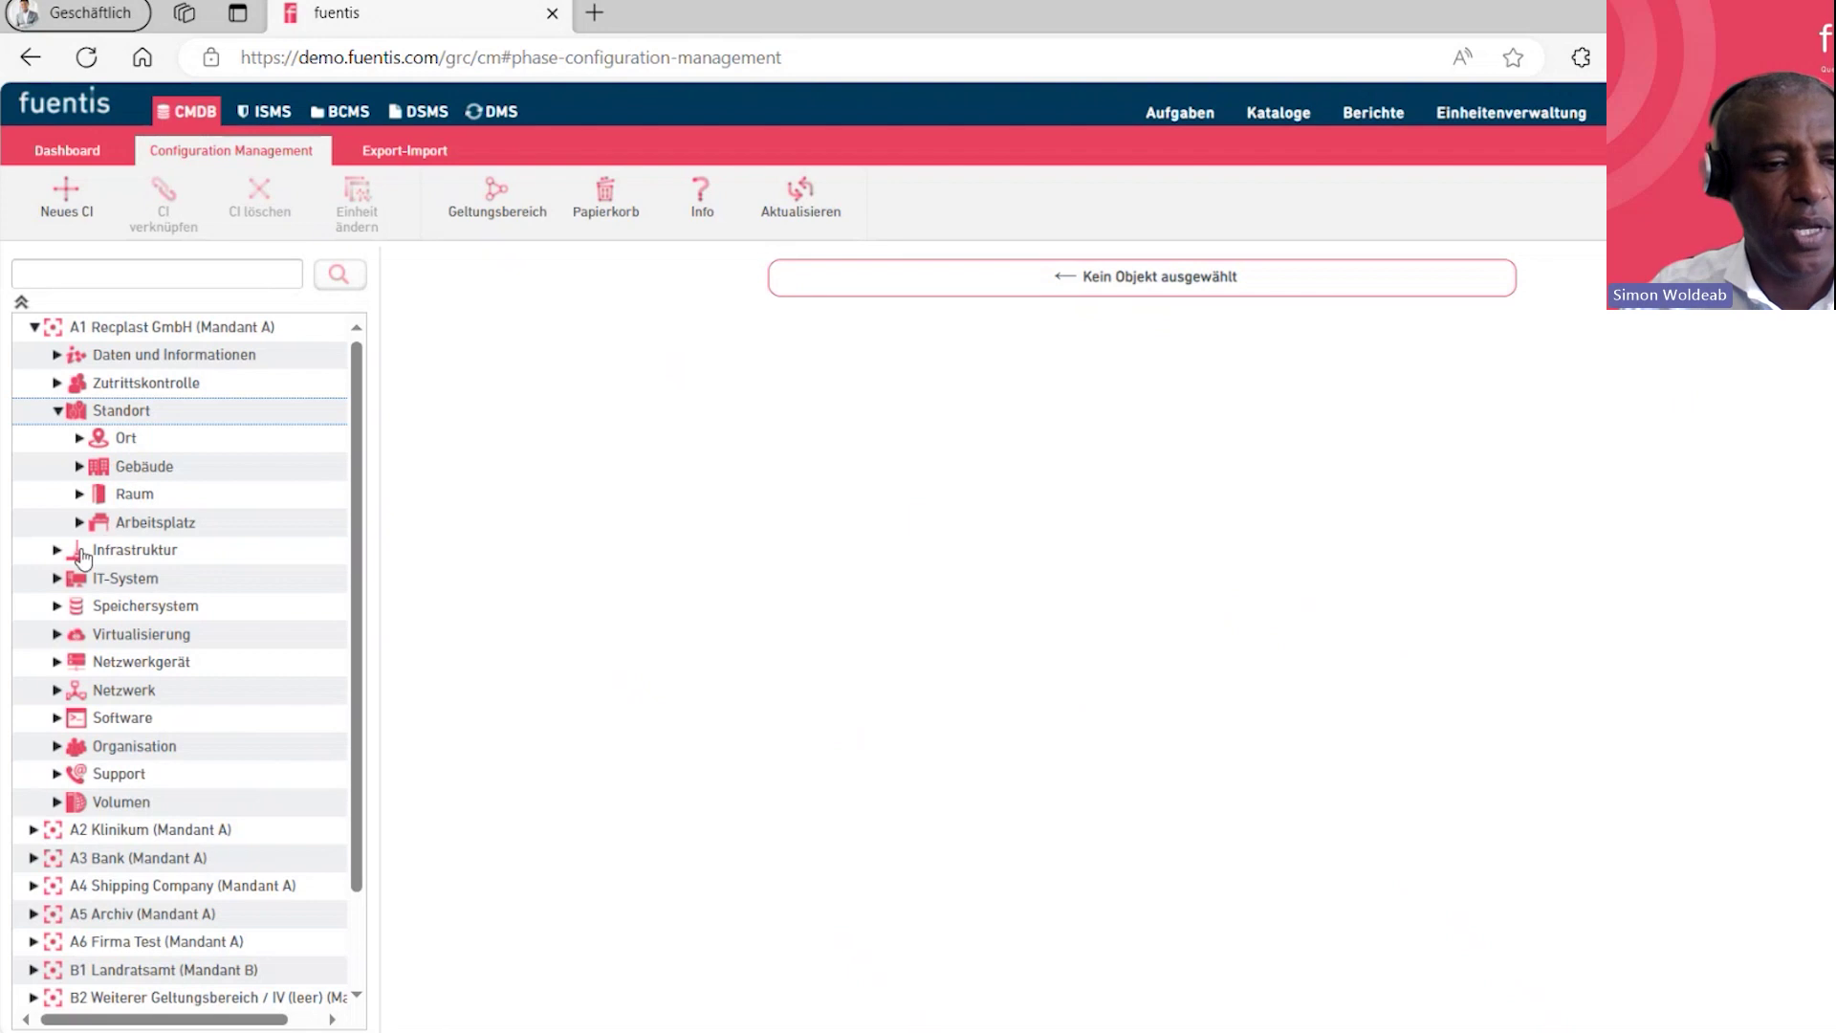
left_click(57, 423)
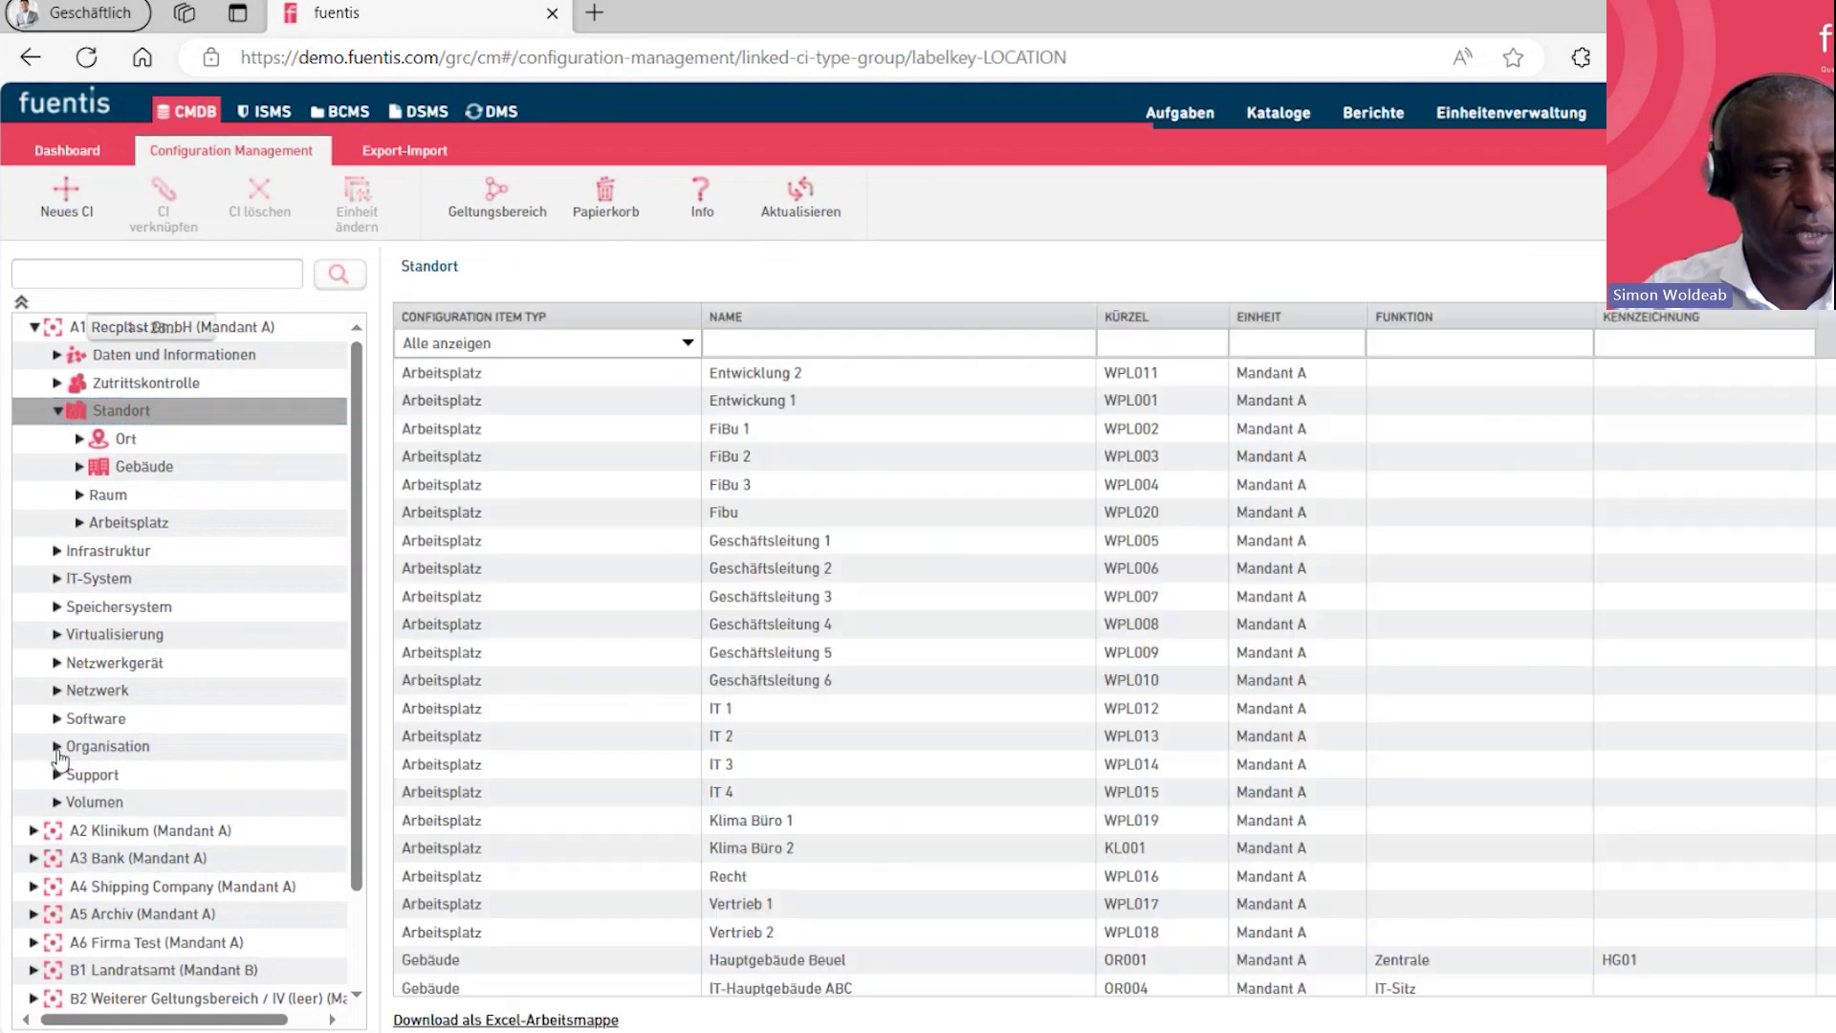
Expand Organisation, Support and Service Level Agreement under A1 Recplast GmbH and open the Mobilfunkvertrag agreement
left_click(57, 748)
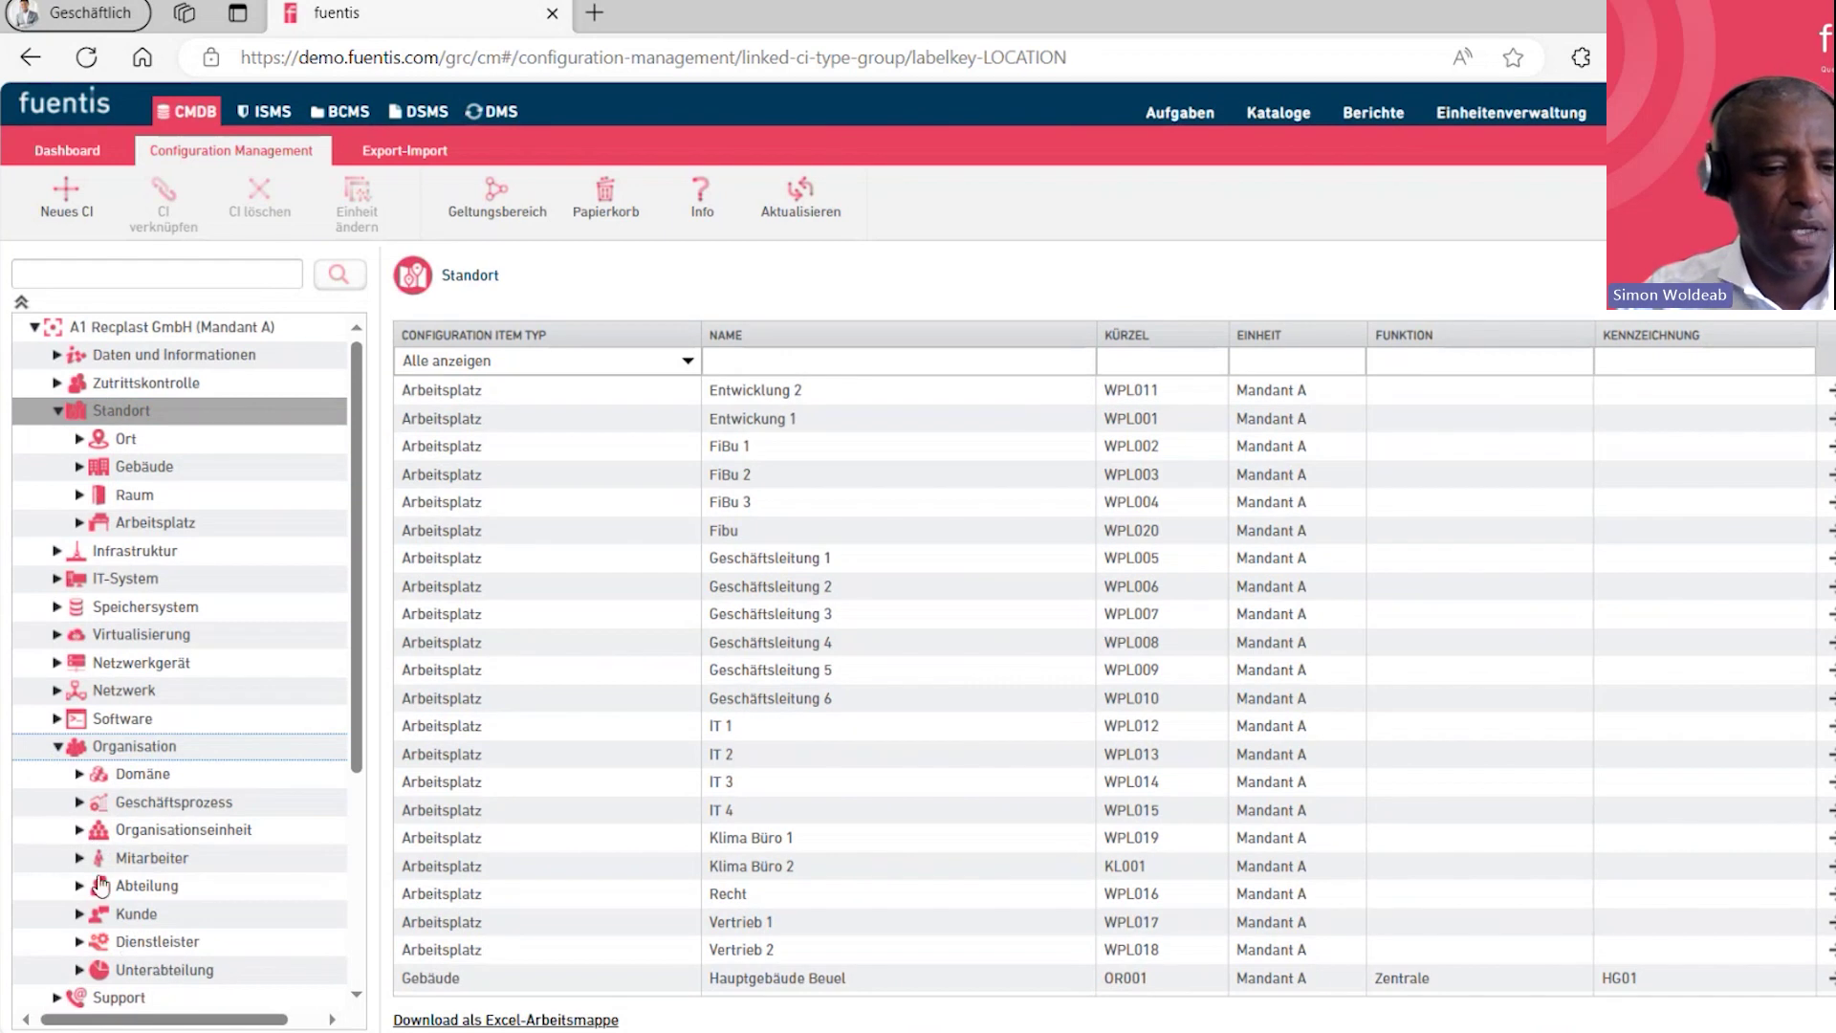
scroll(100, 885, "down", 1)
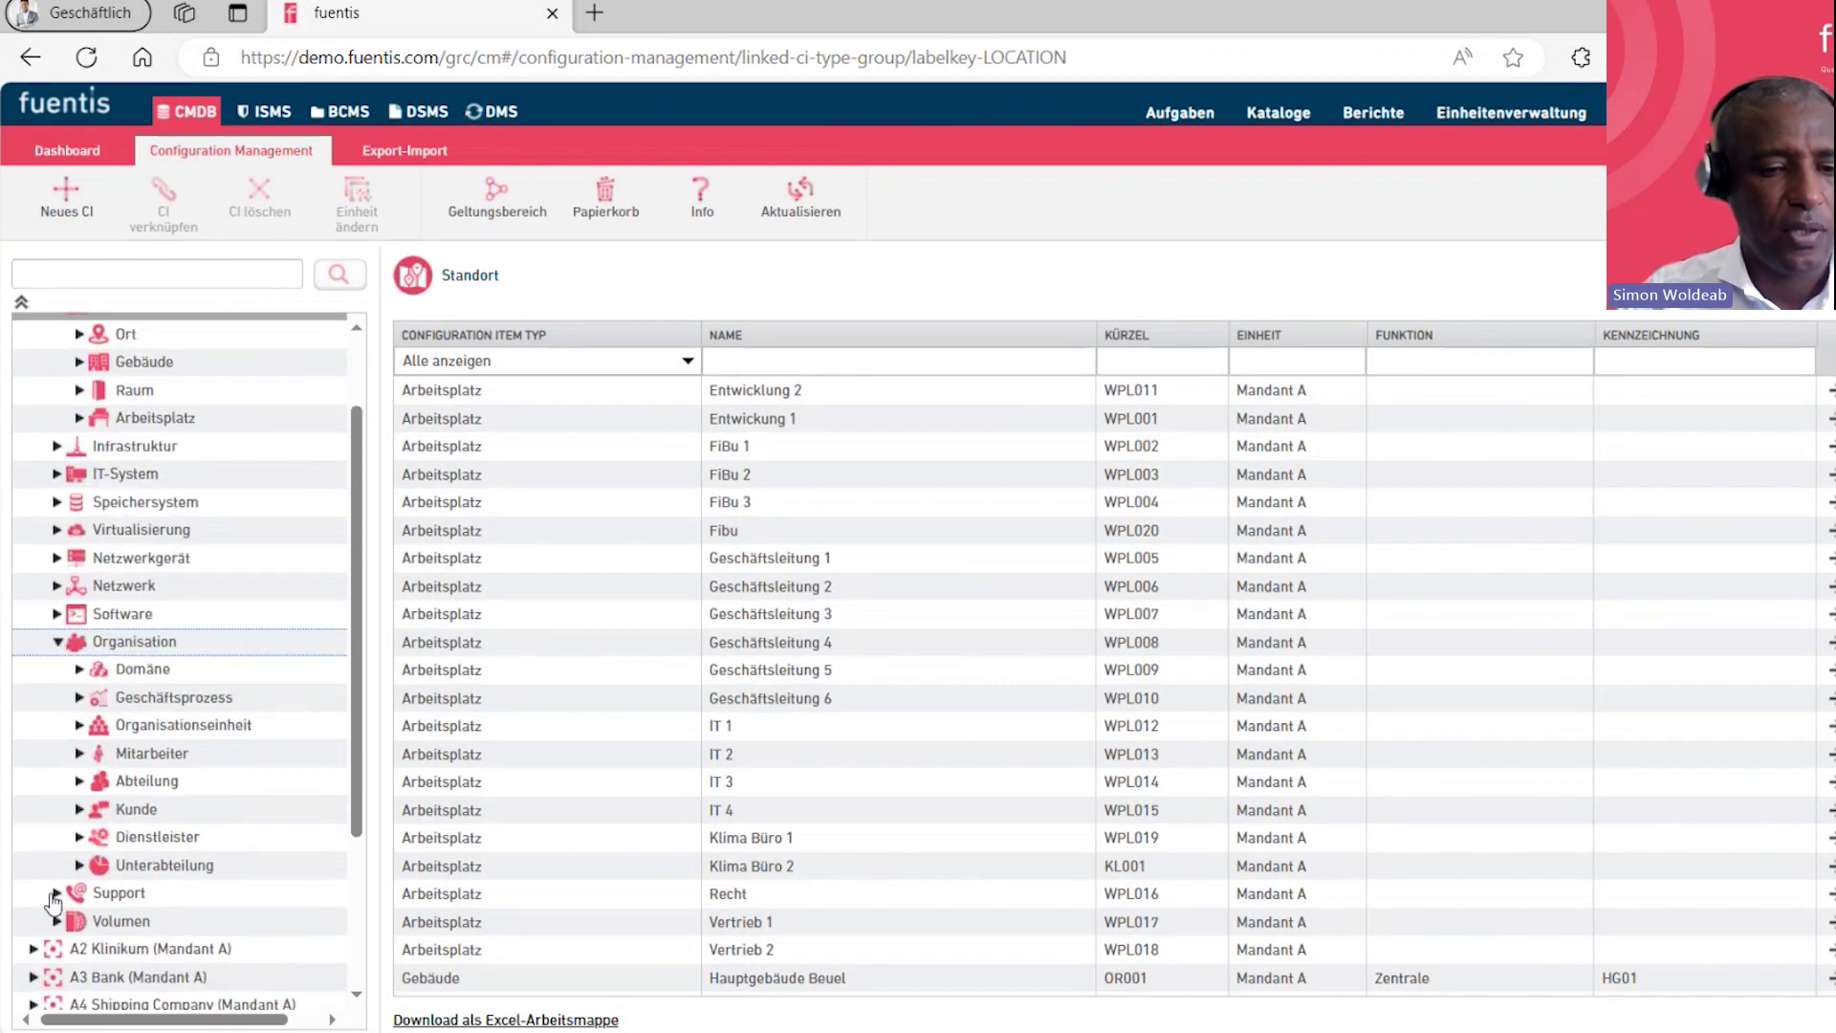
left_click(56, 893)
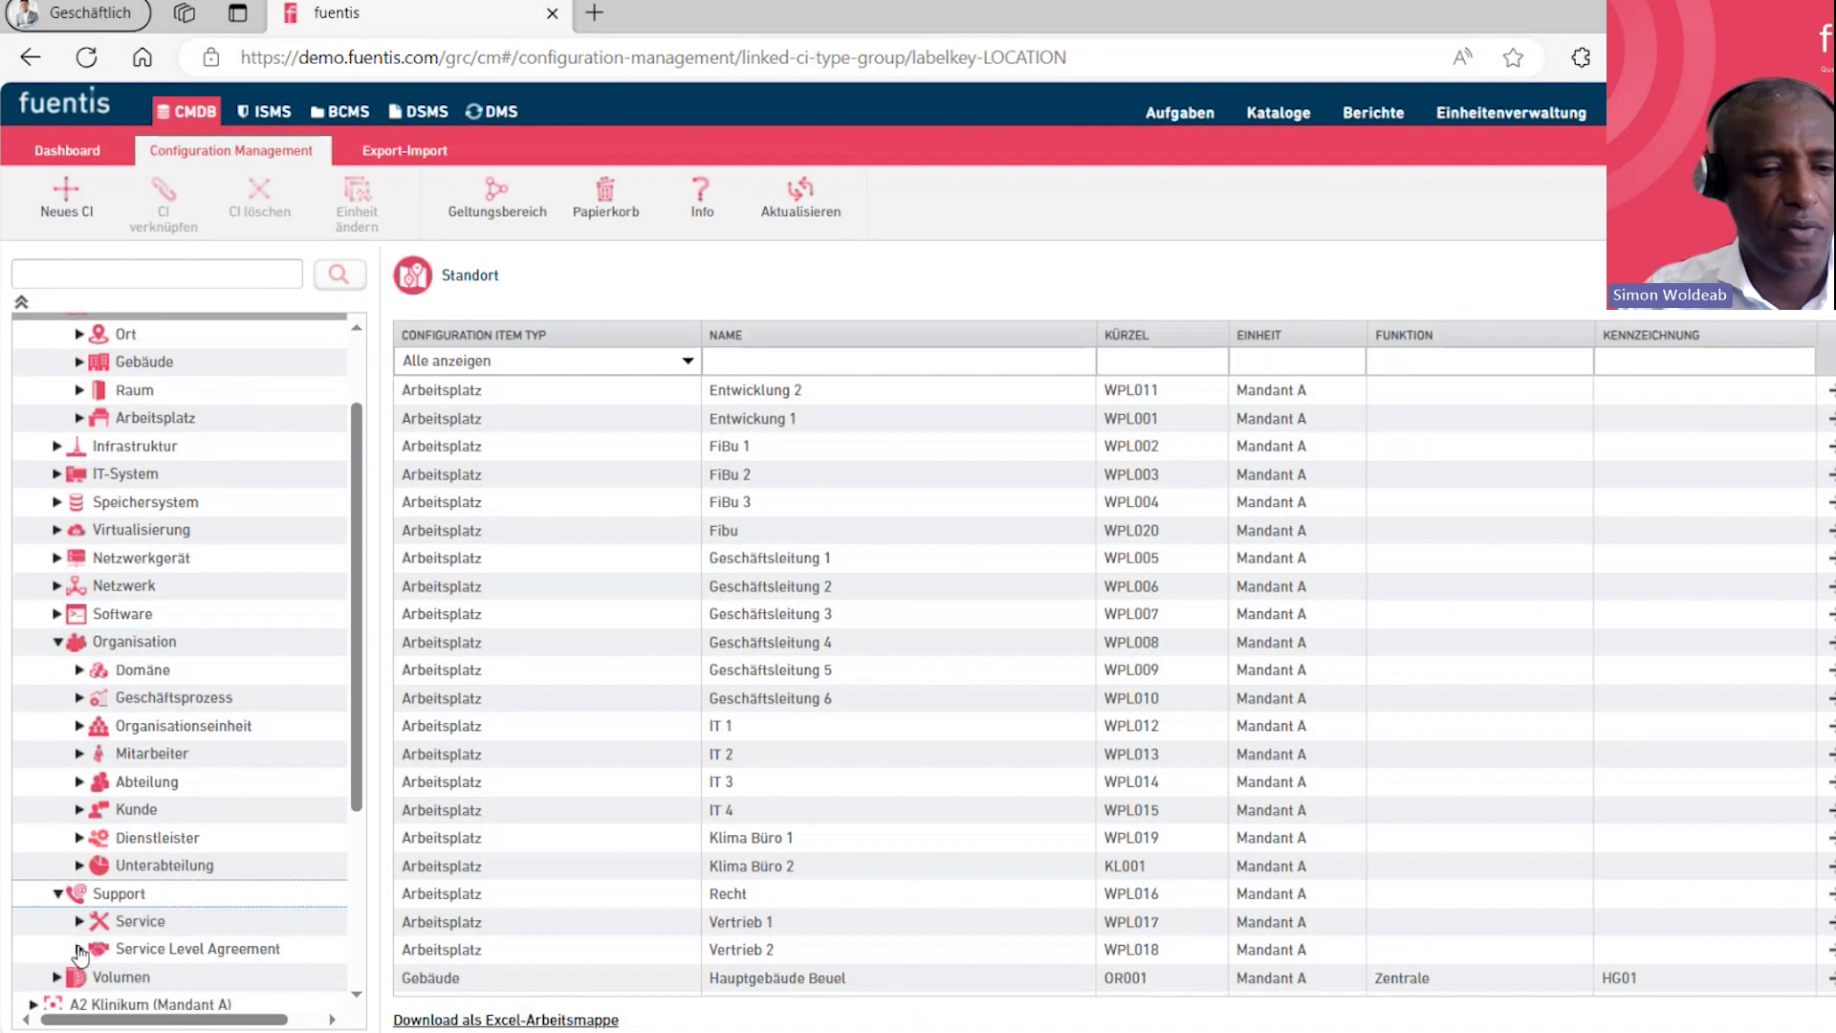
left_click(80, 949)
scroll(175, 861, "down", 2)
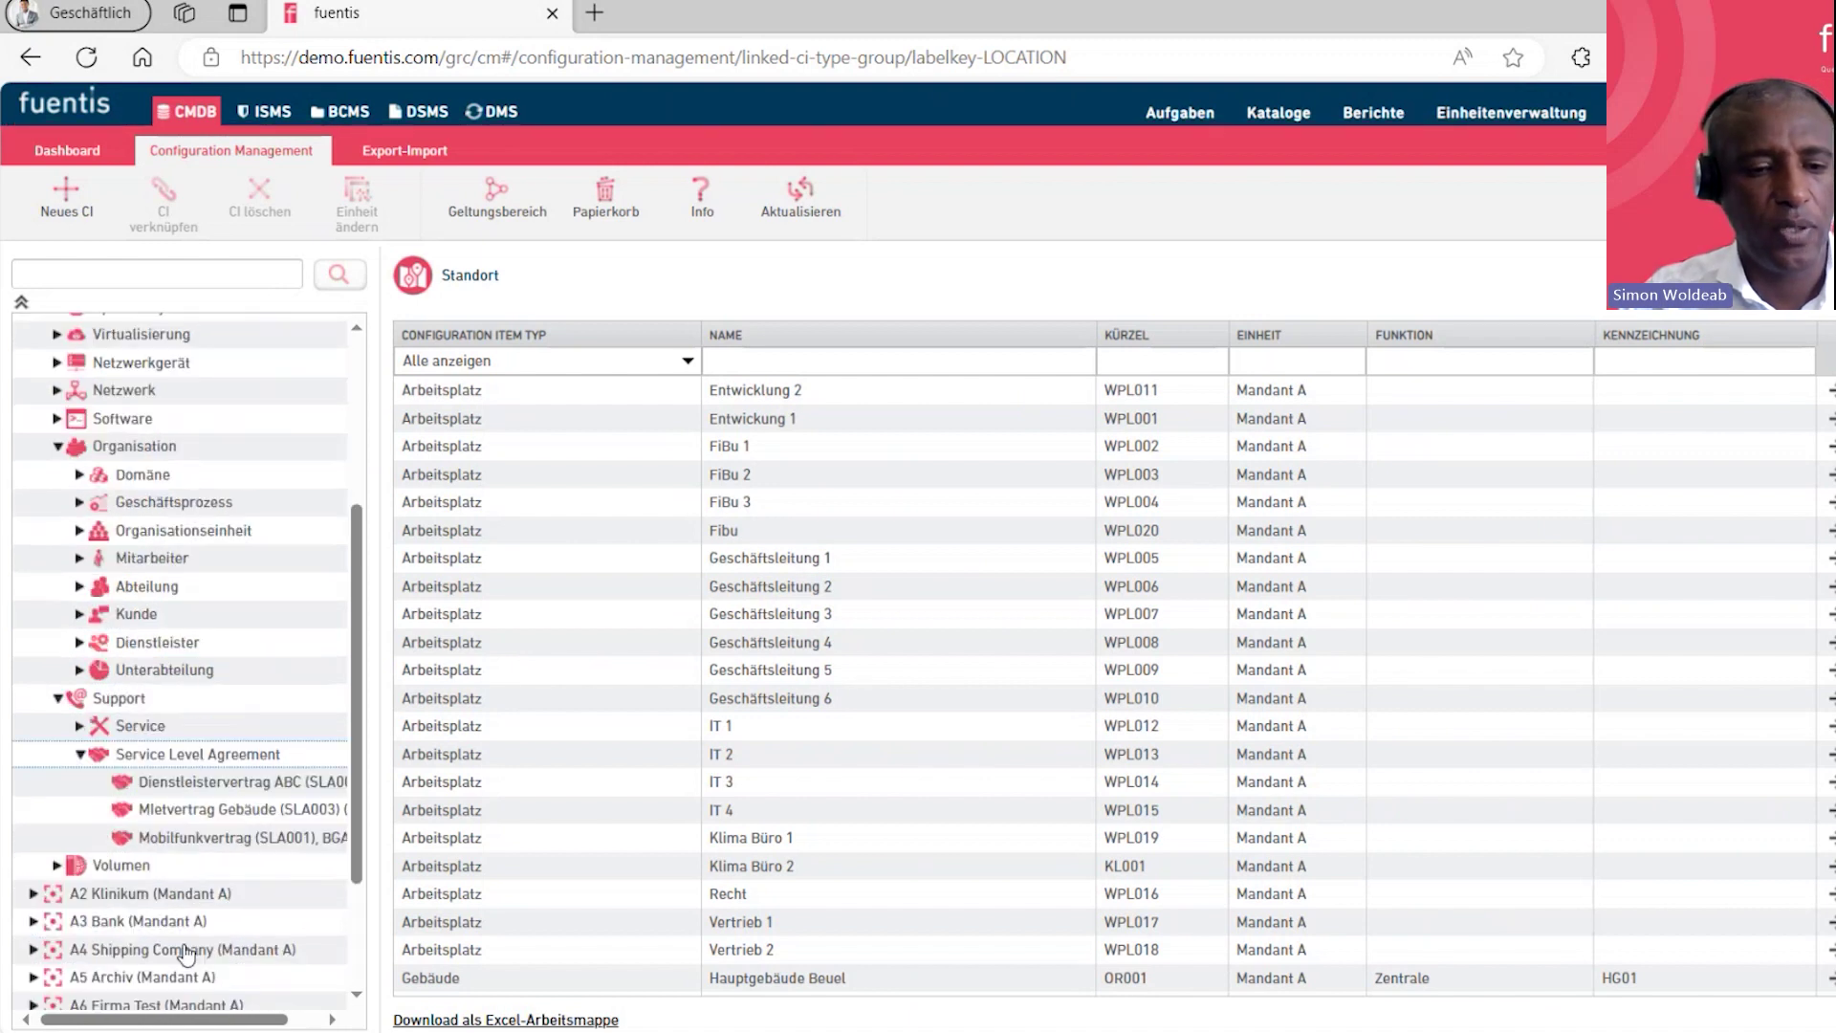
left_click(178, 828)
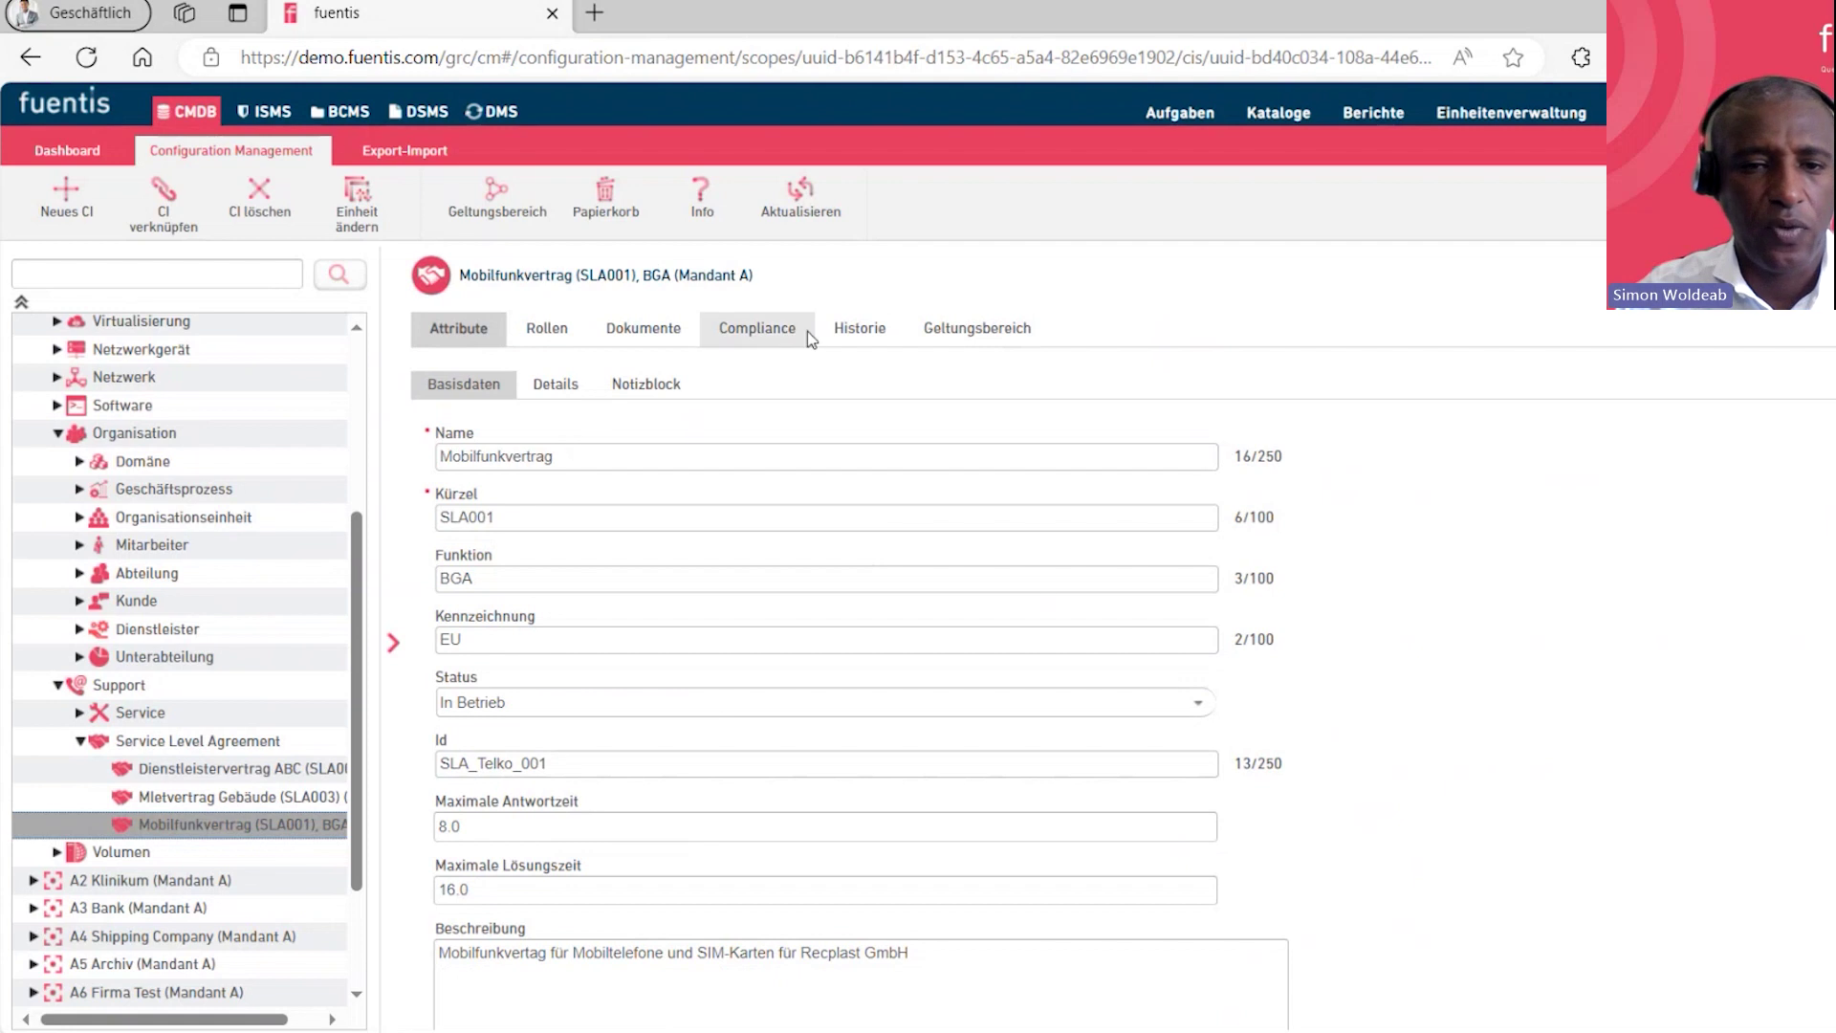
Review the Mobilfunkvertrag's documents and detail attributes, and show its superordinate and subordinate CIs
left_click(657, 327)
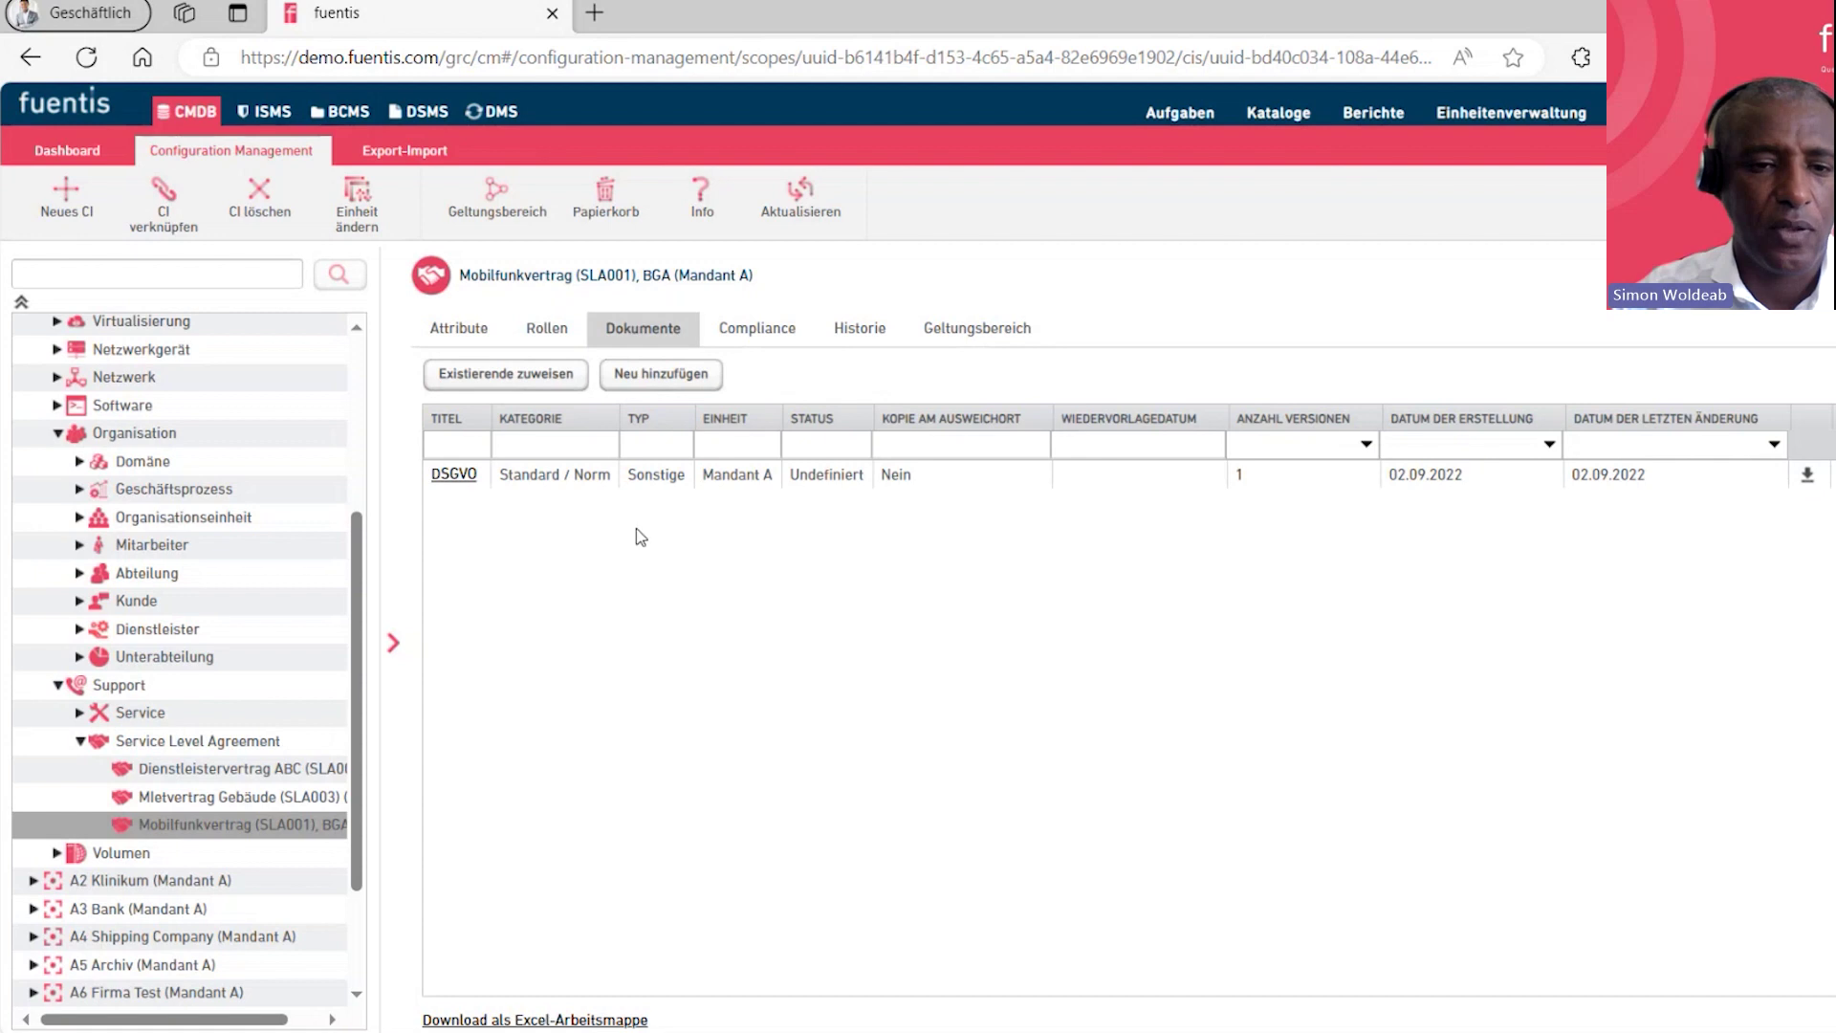
left_click(488, 327)
left_click(562, 385)
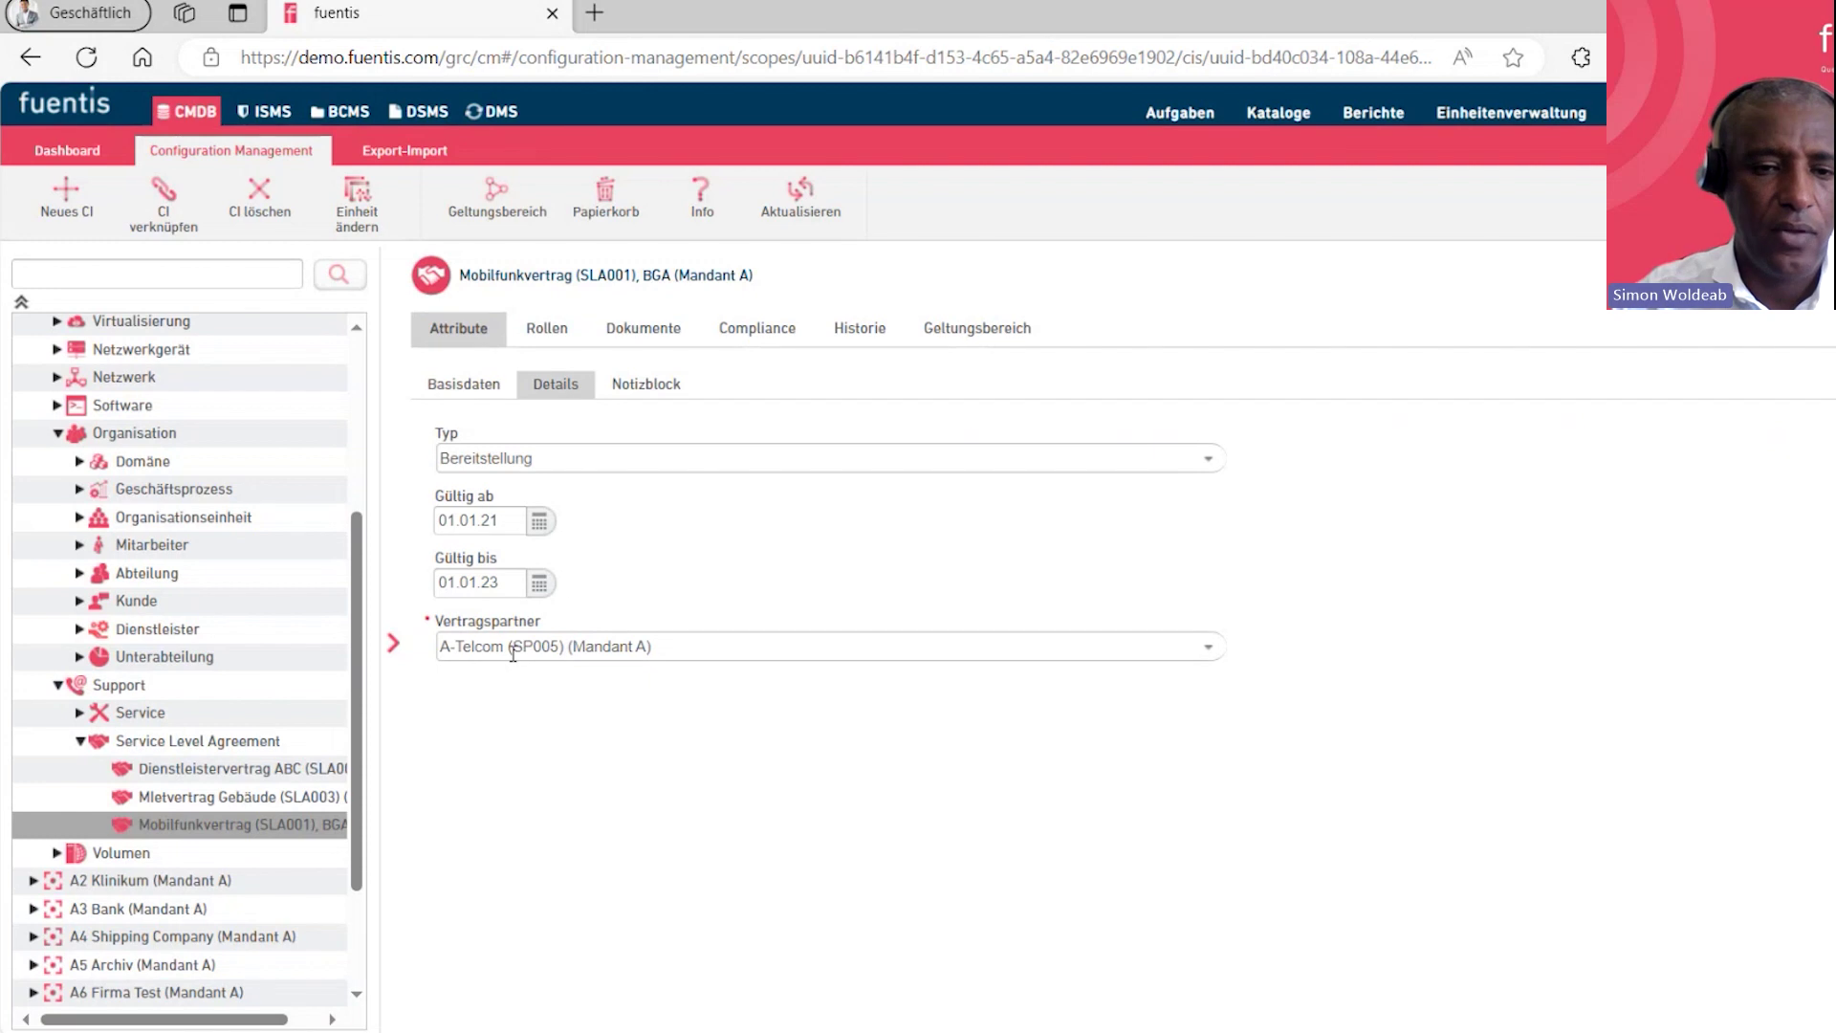
left_click(394, 648)
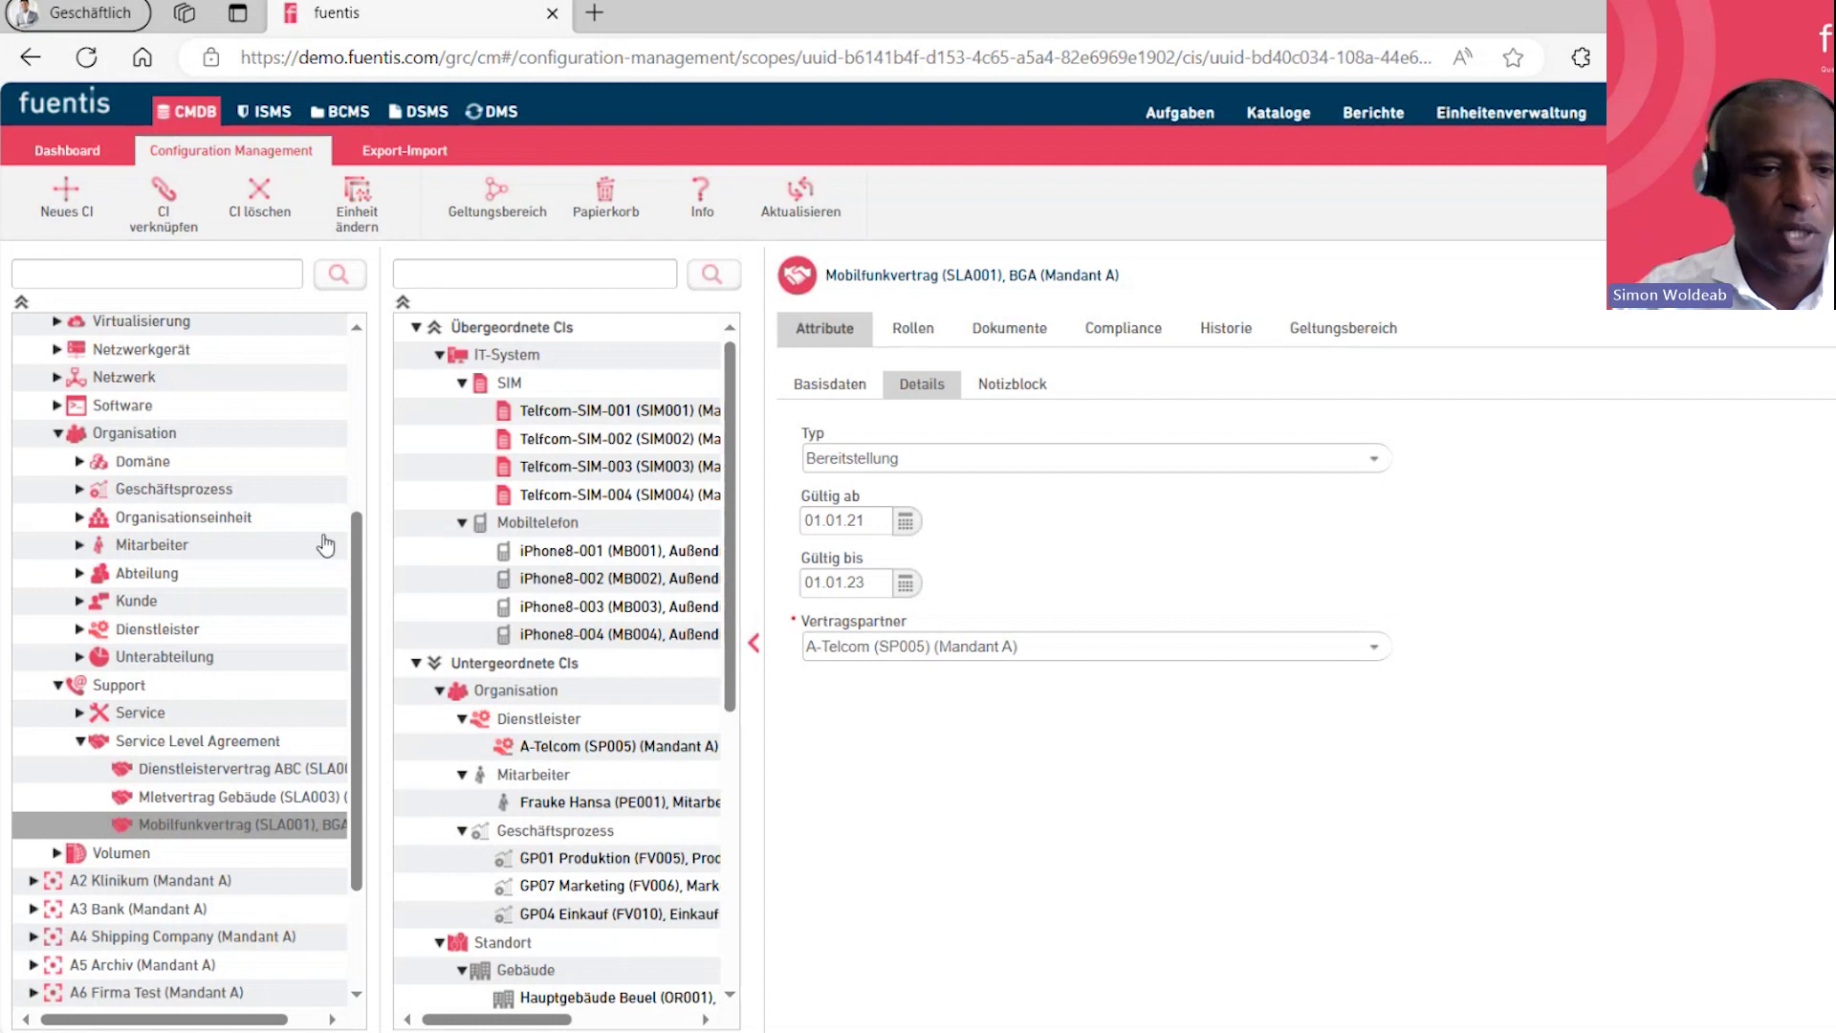
Expand the Client type under IT-System in A1 Recplast GmbH and open the laptop L-CL-001
scroll(107, 470, "up", 1)
scroll(107, 471, "up", 4)
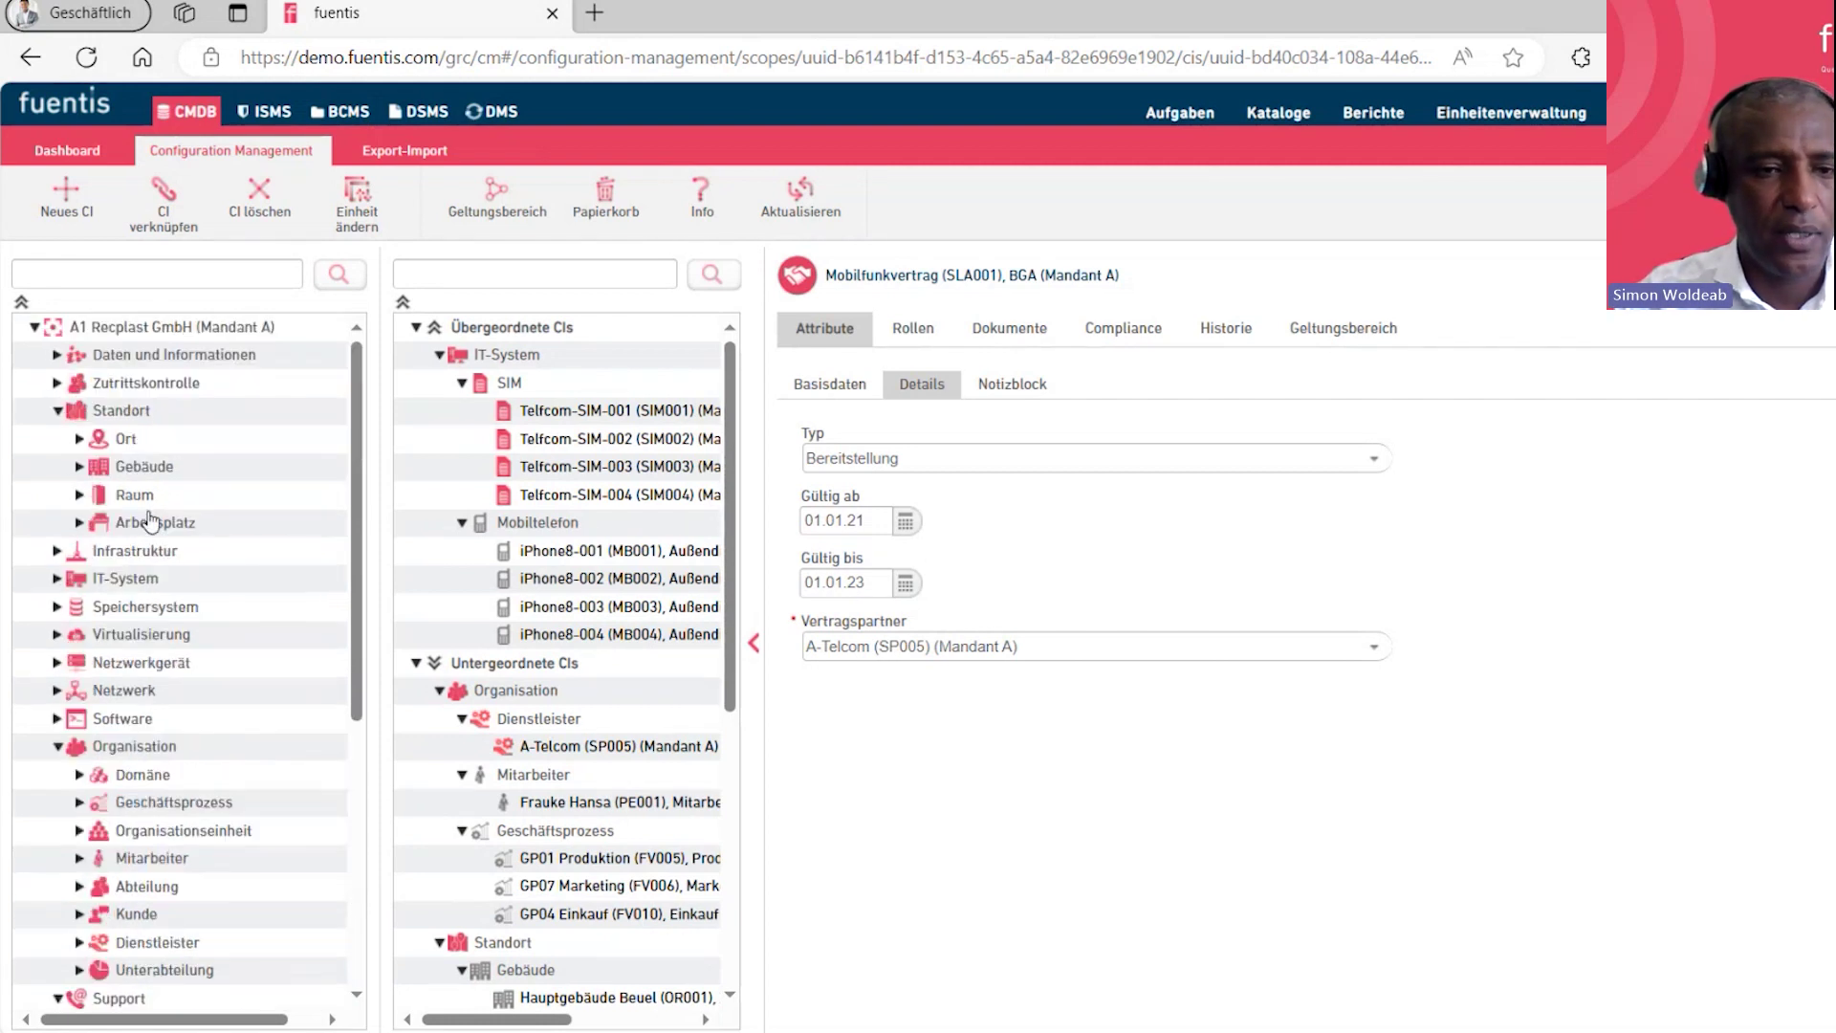
left_click(56, 579)
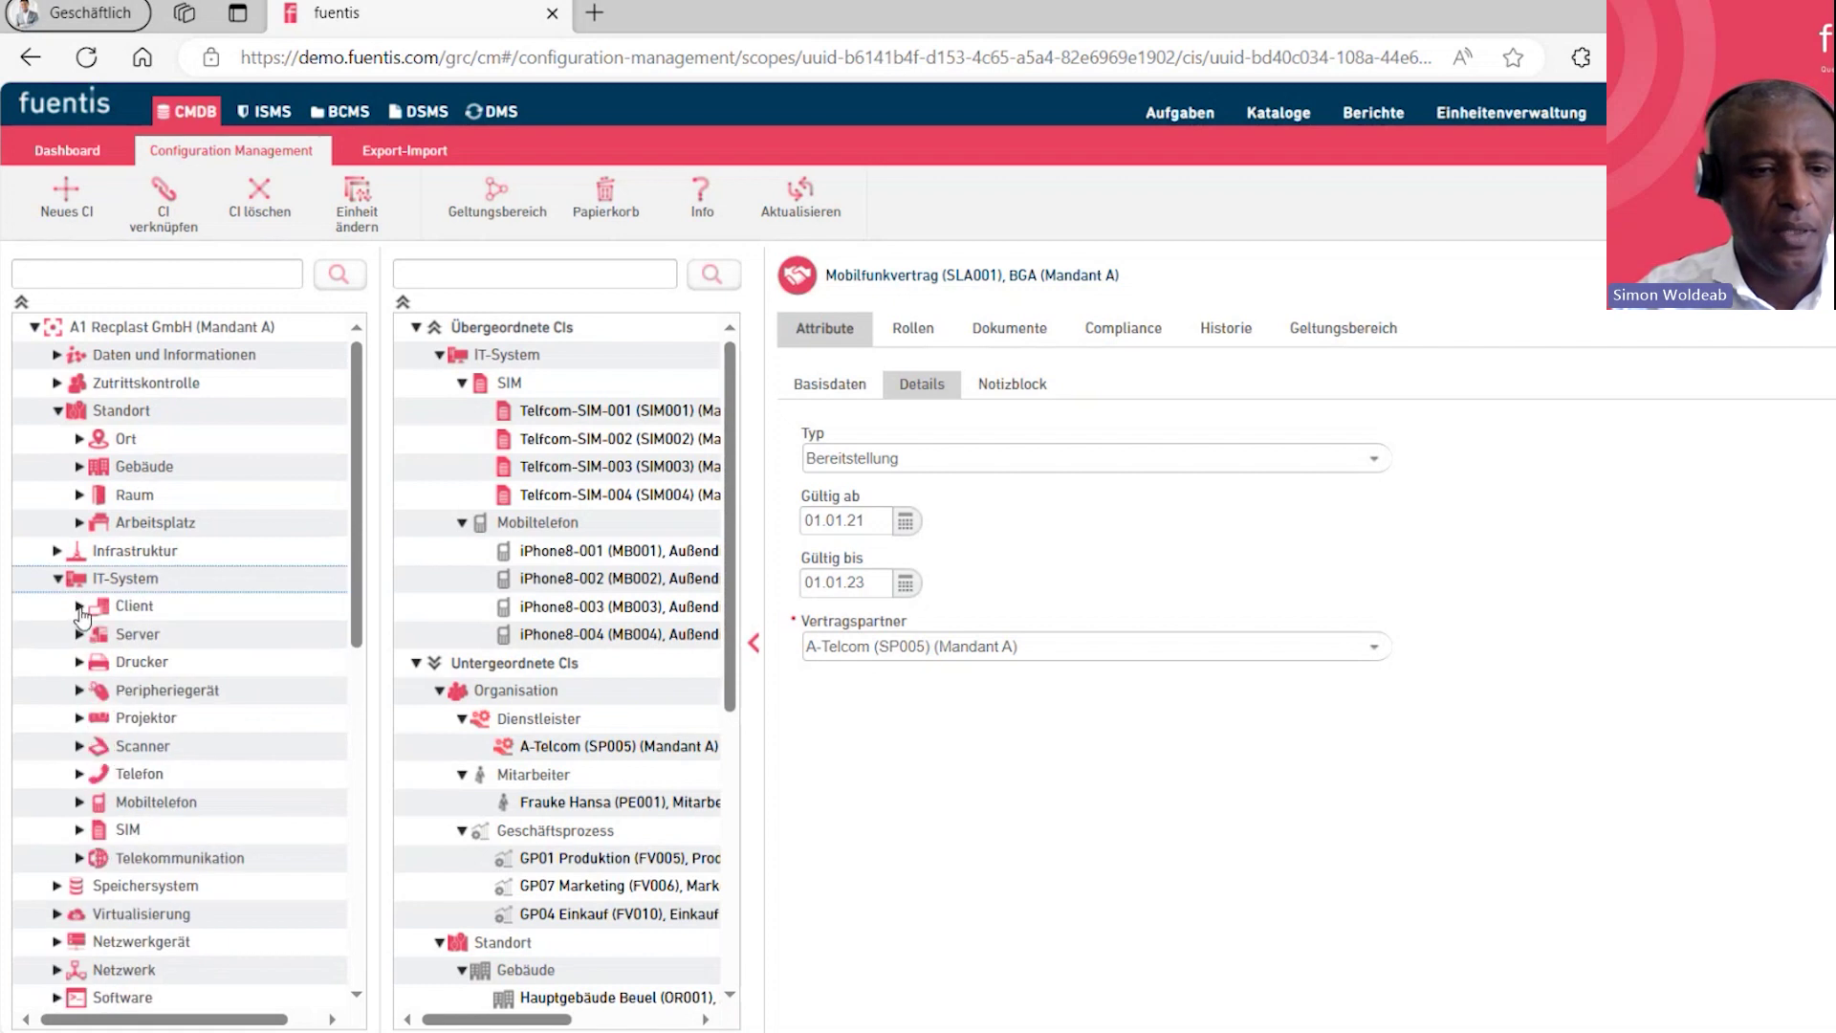
left_click(80, 612)
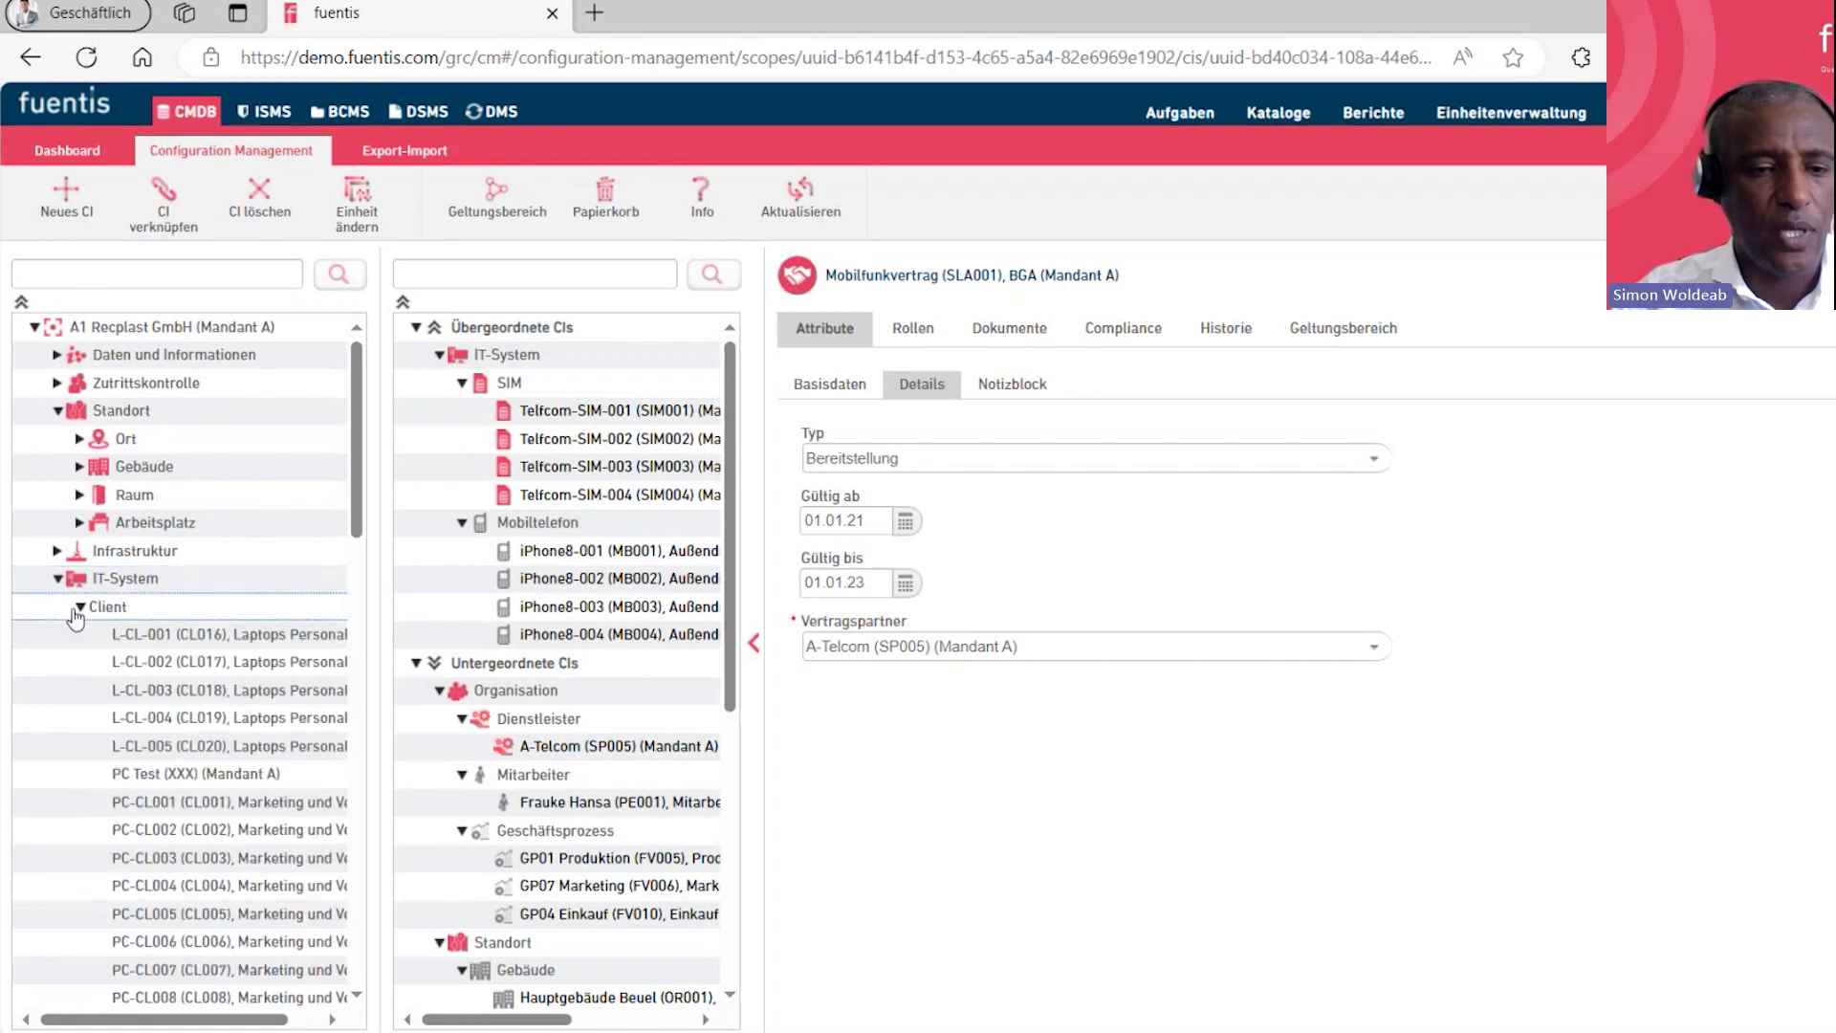
left_click(209, 638)
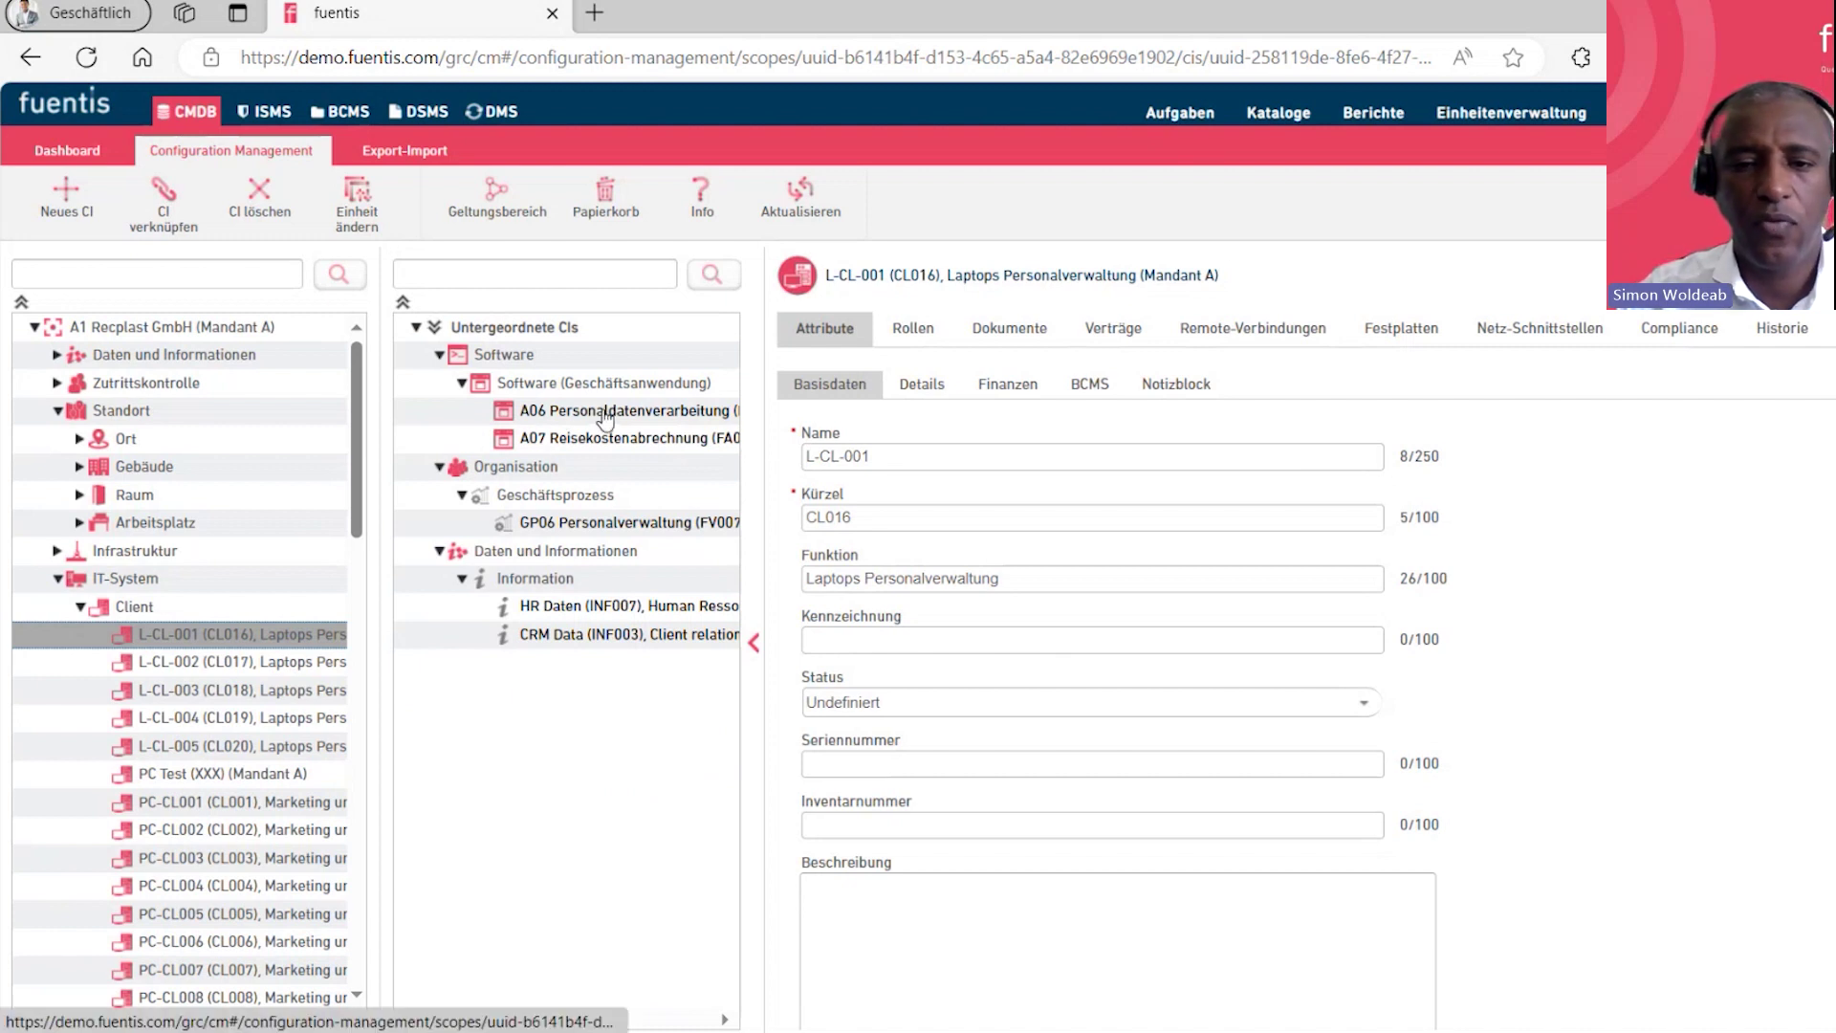
View the BCMS attributes of L-CL-001, including the recovery time field "Zeit zur Wiederherstellung"
left_click(1088, 387)
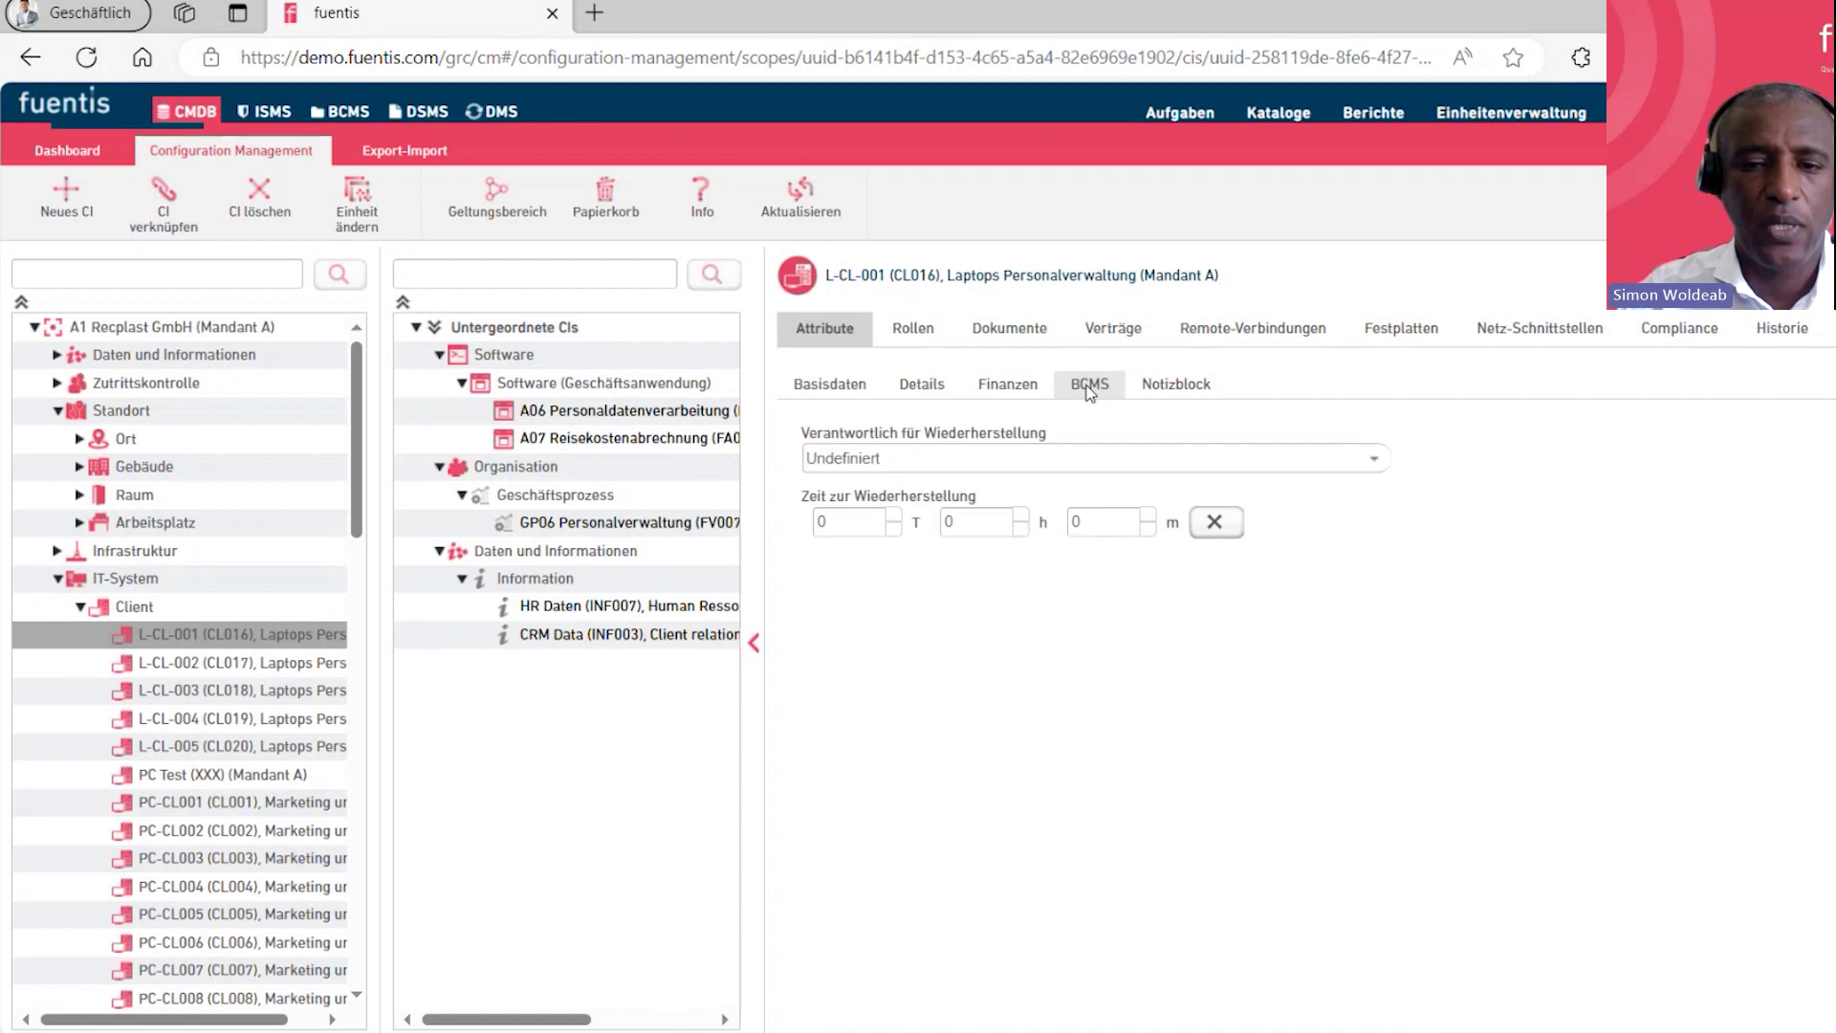
left_click_drag(837, 495, 951, 496)
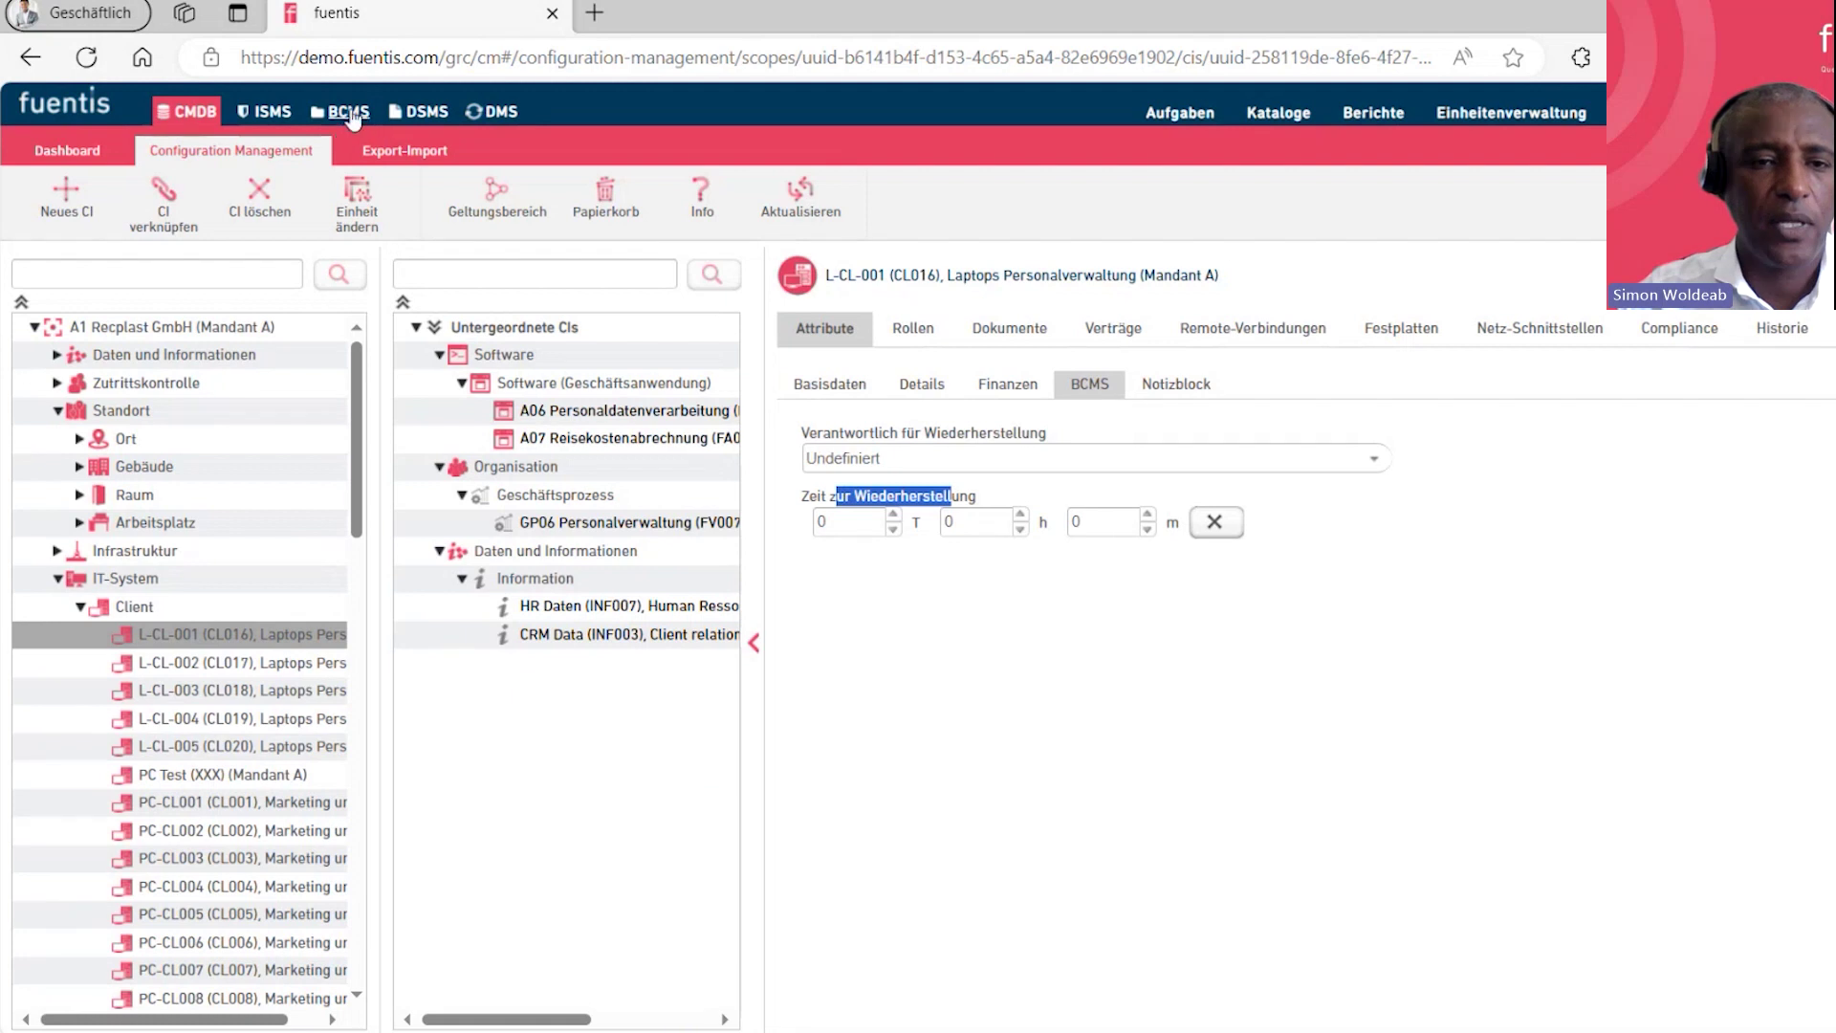
left_click(961, 760)
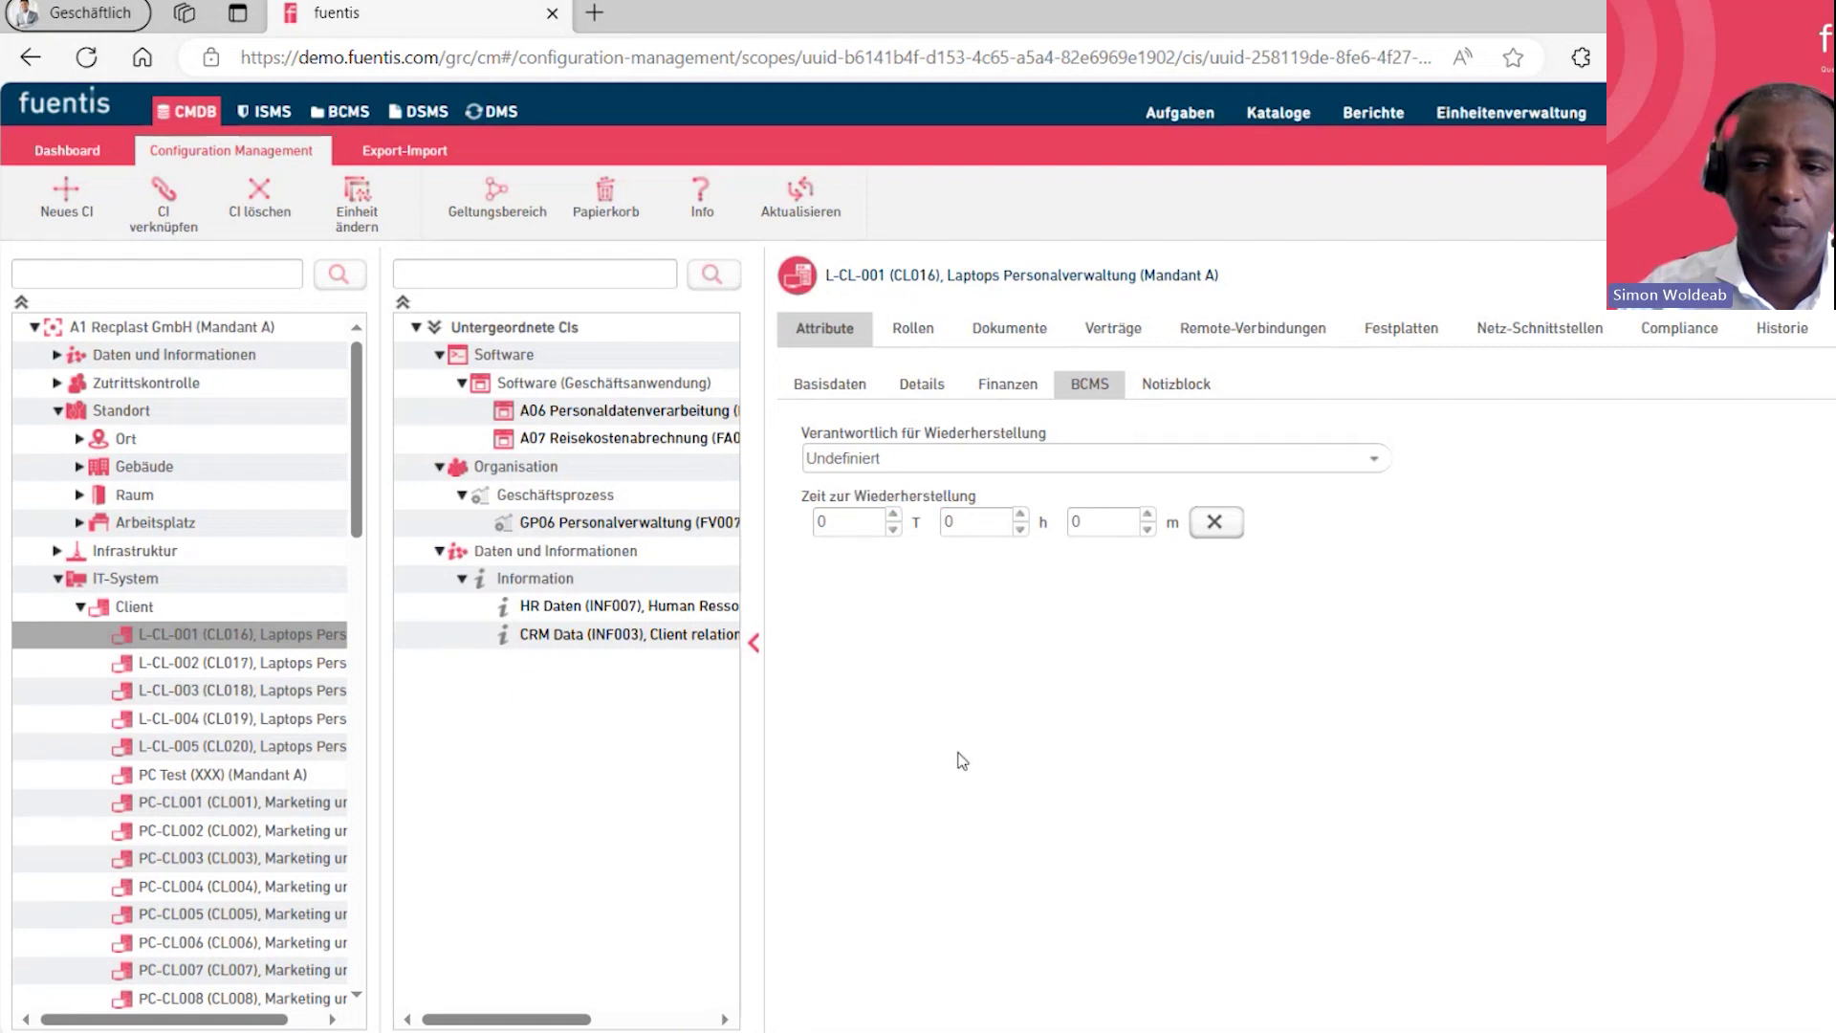
Review the compliance information of L-CL-001, including the protection needs of its associated target object group in the ISMS
left_click(1703, 341)
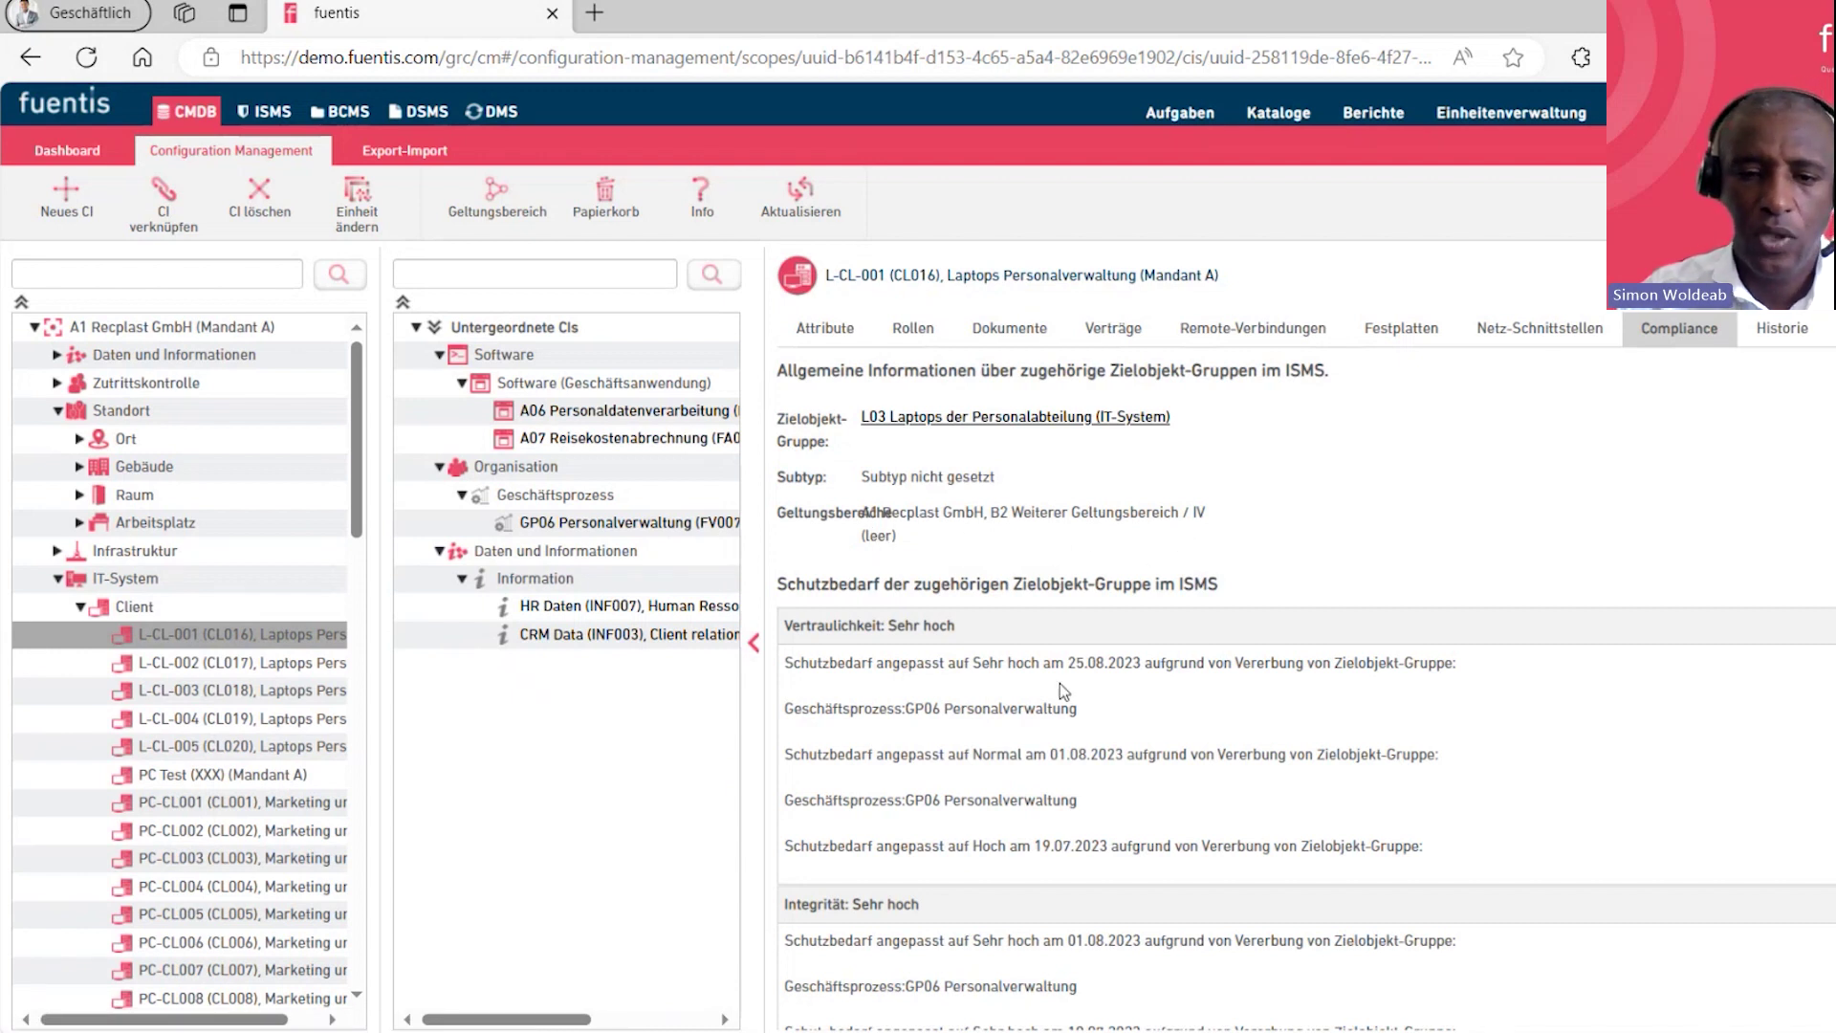
scroll(995, 679, "down", 1)
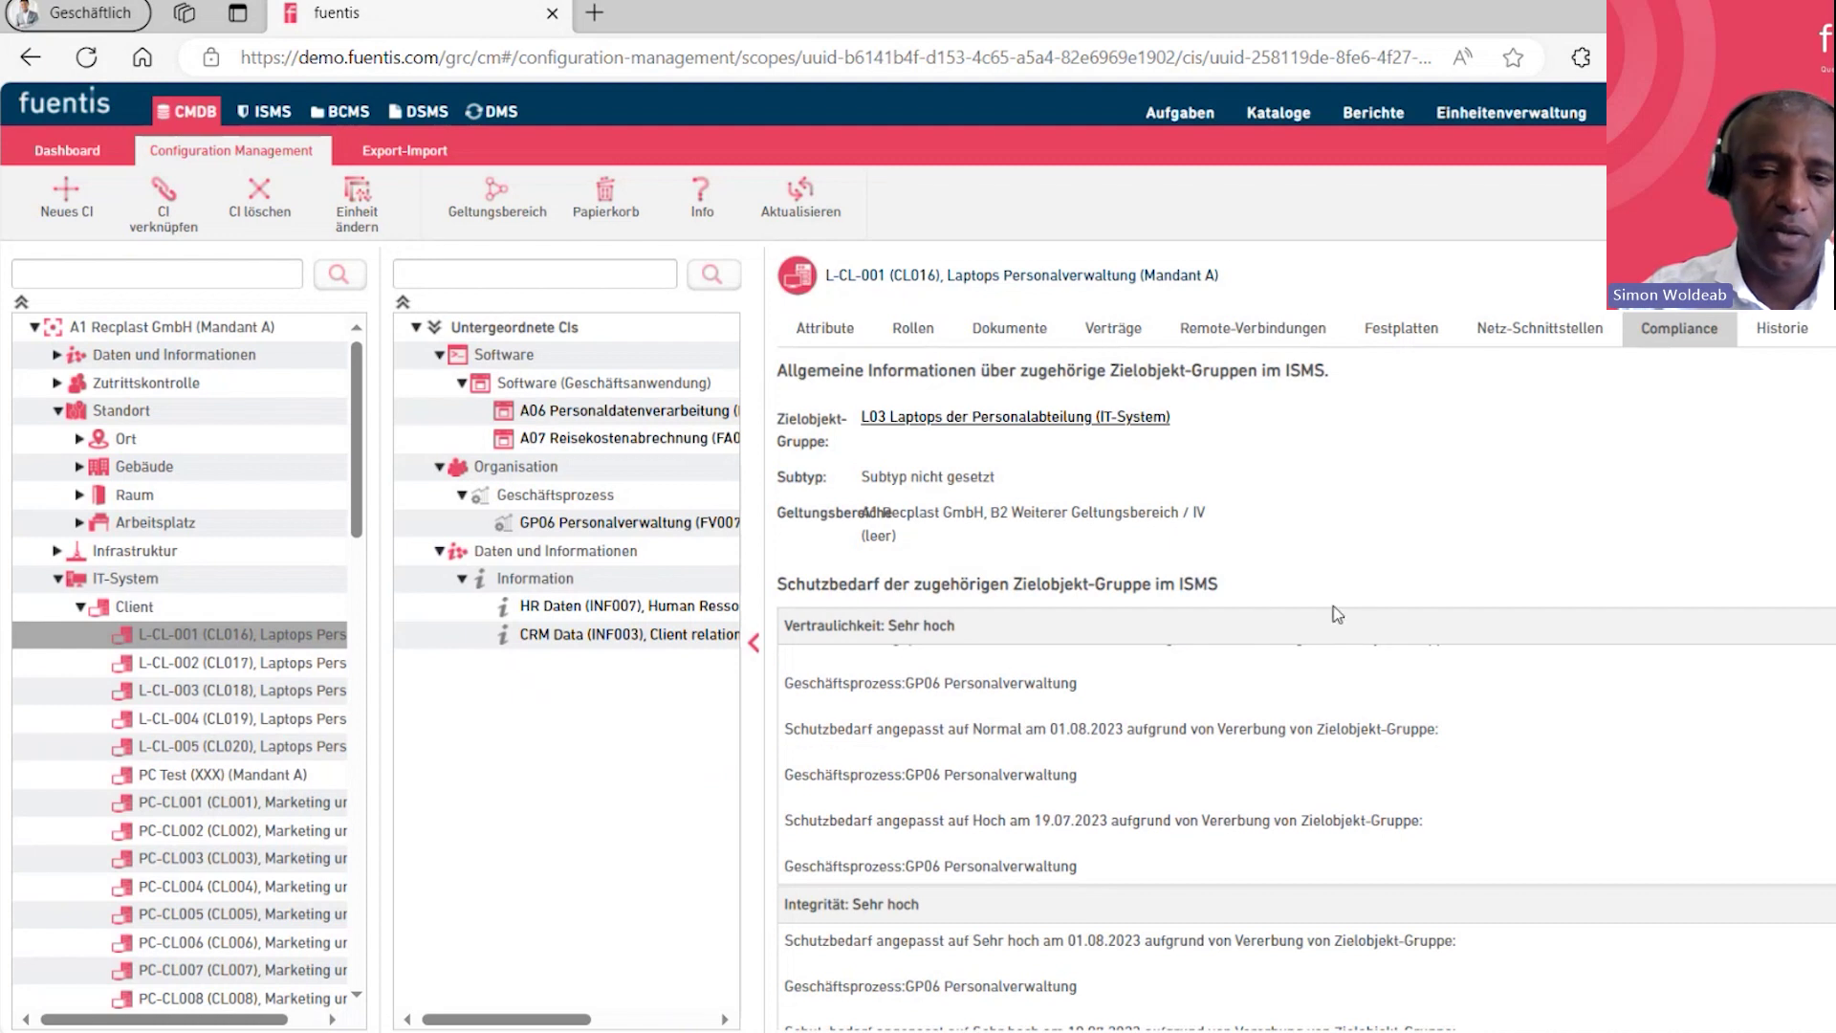
scroll(1332, 613, "down", 5)
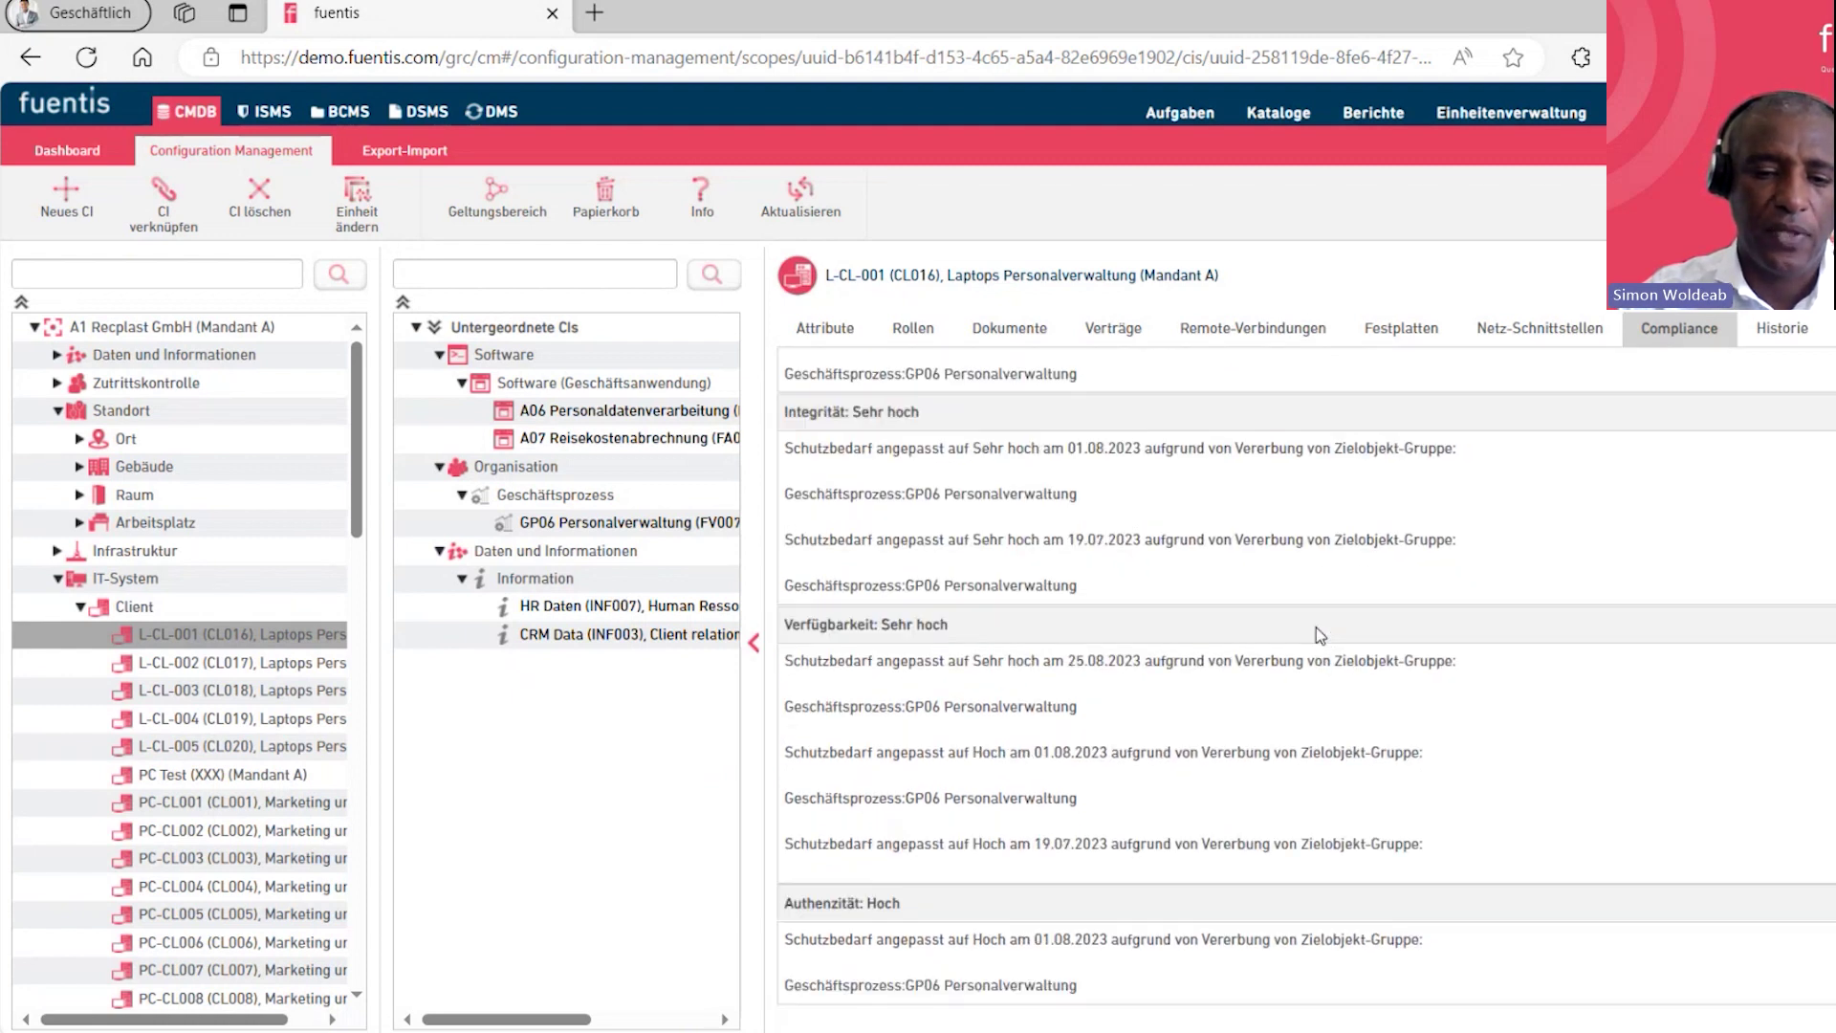
scroll(1316, 629, "up", 5)
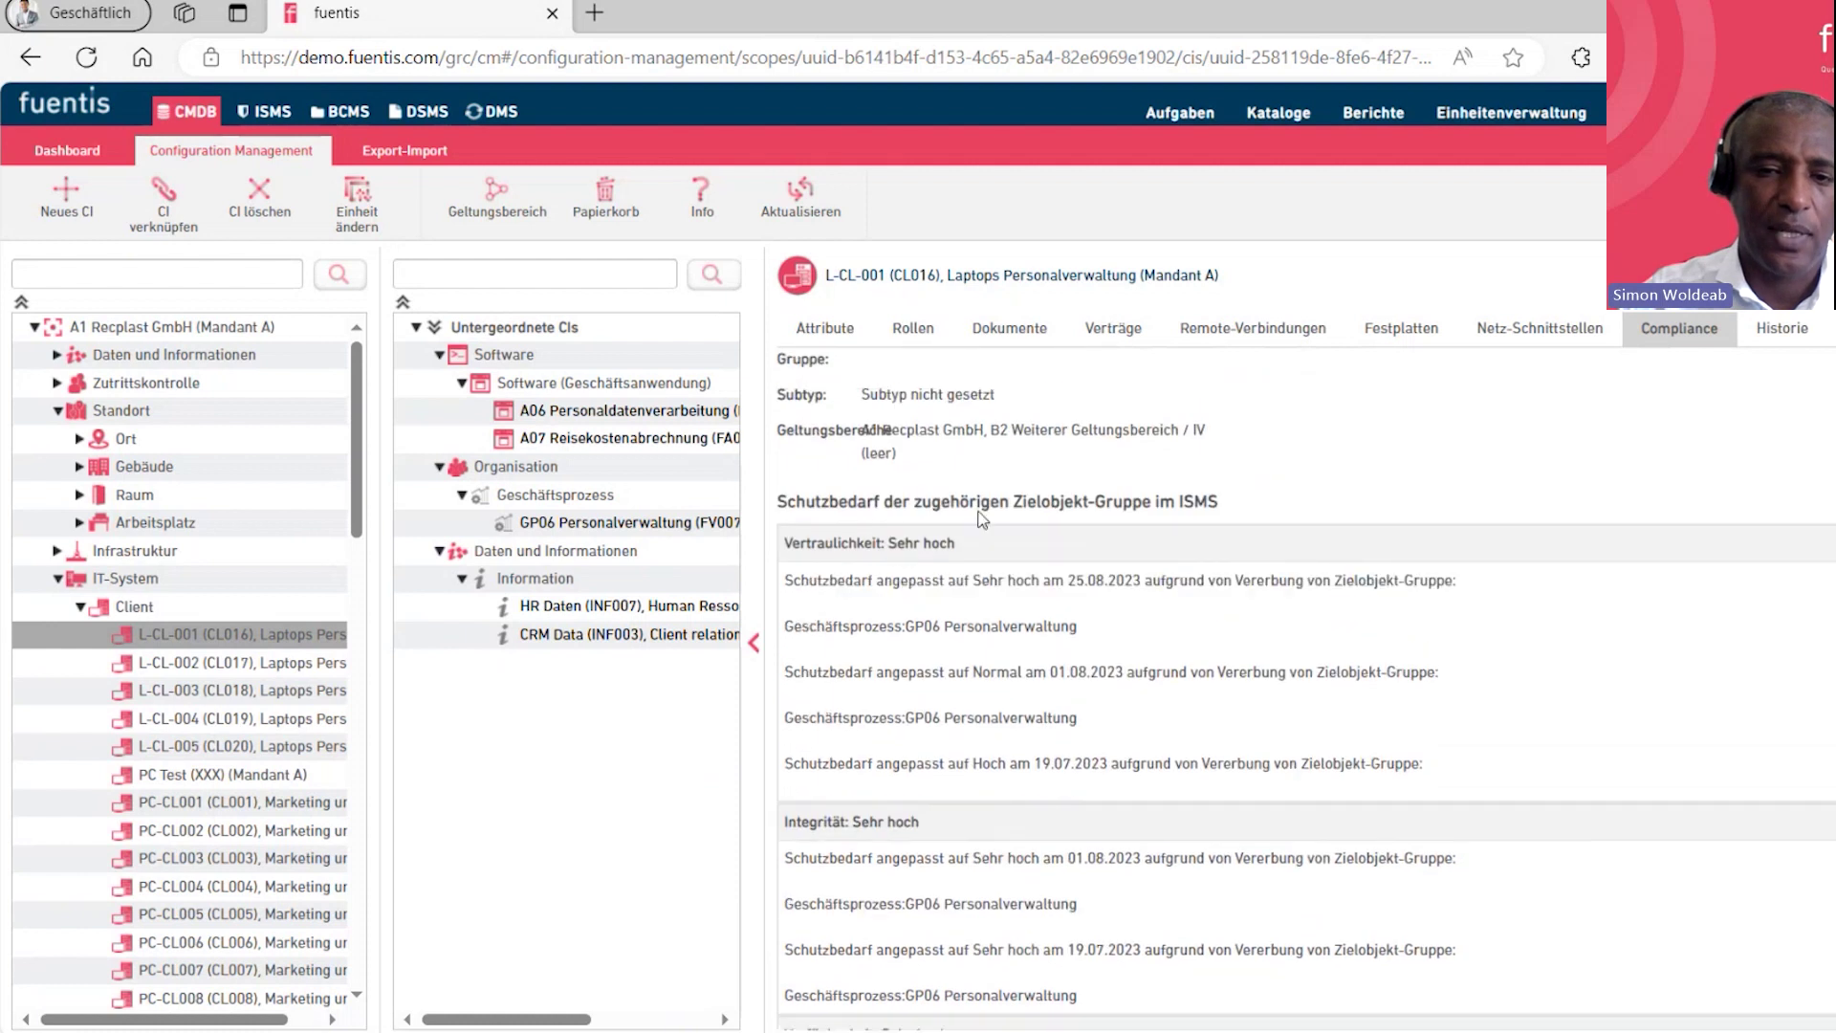
scroll(923, 424, "up", 1)
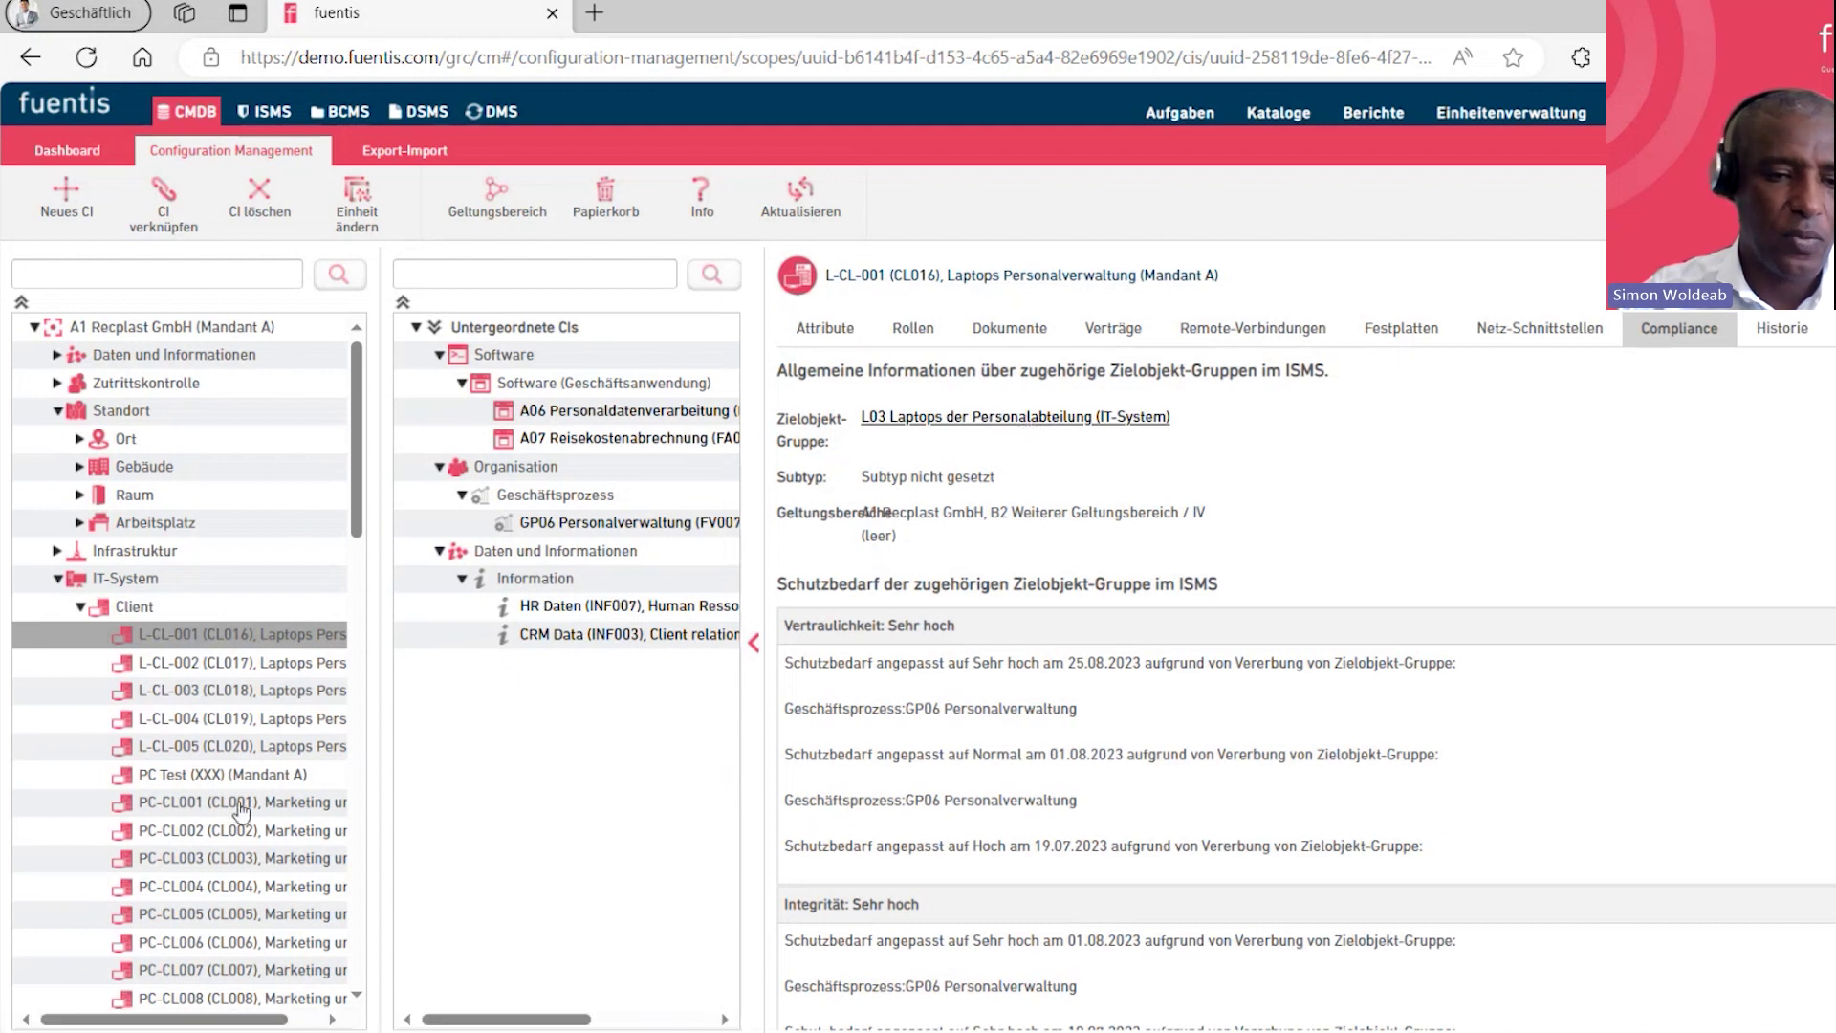
View the compliance information of client PC-CL001 and show the overview table of all Client items
left_click(209, 811)
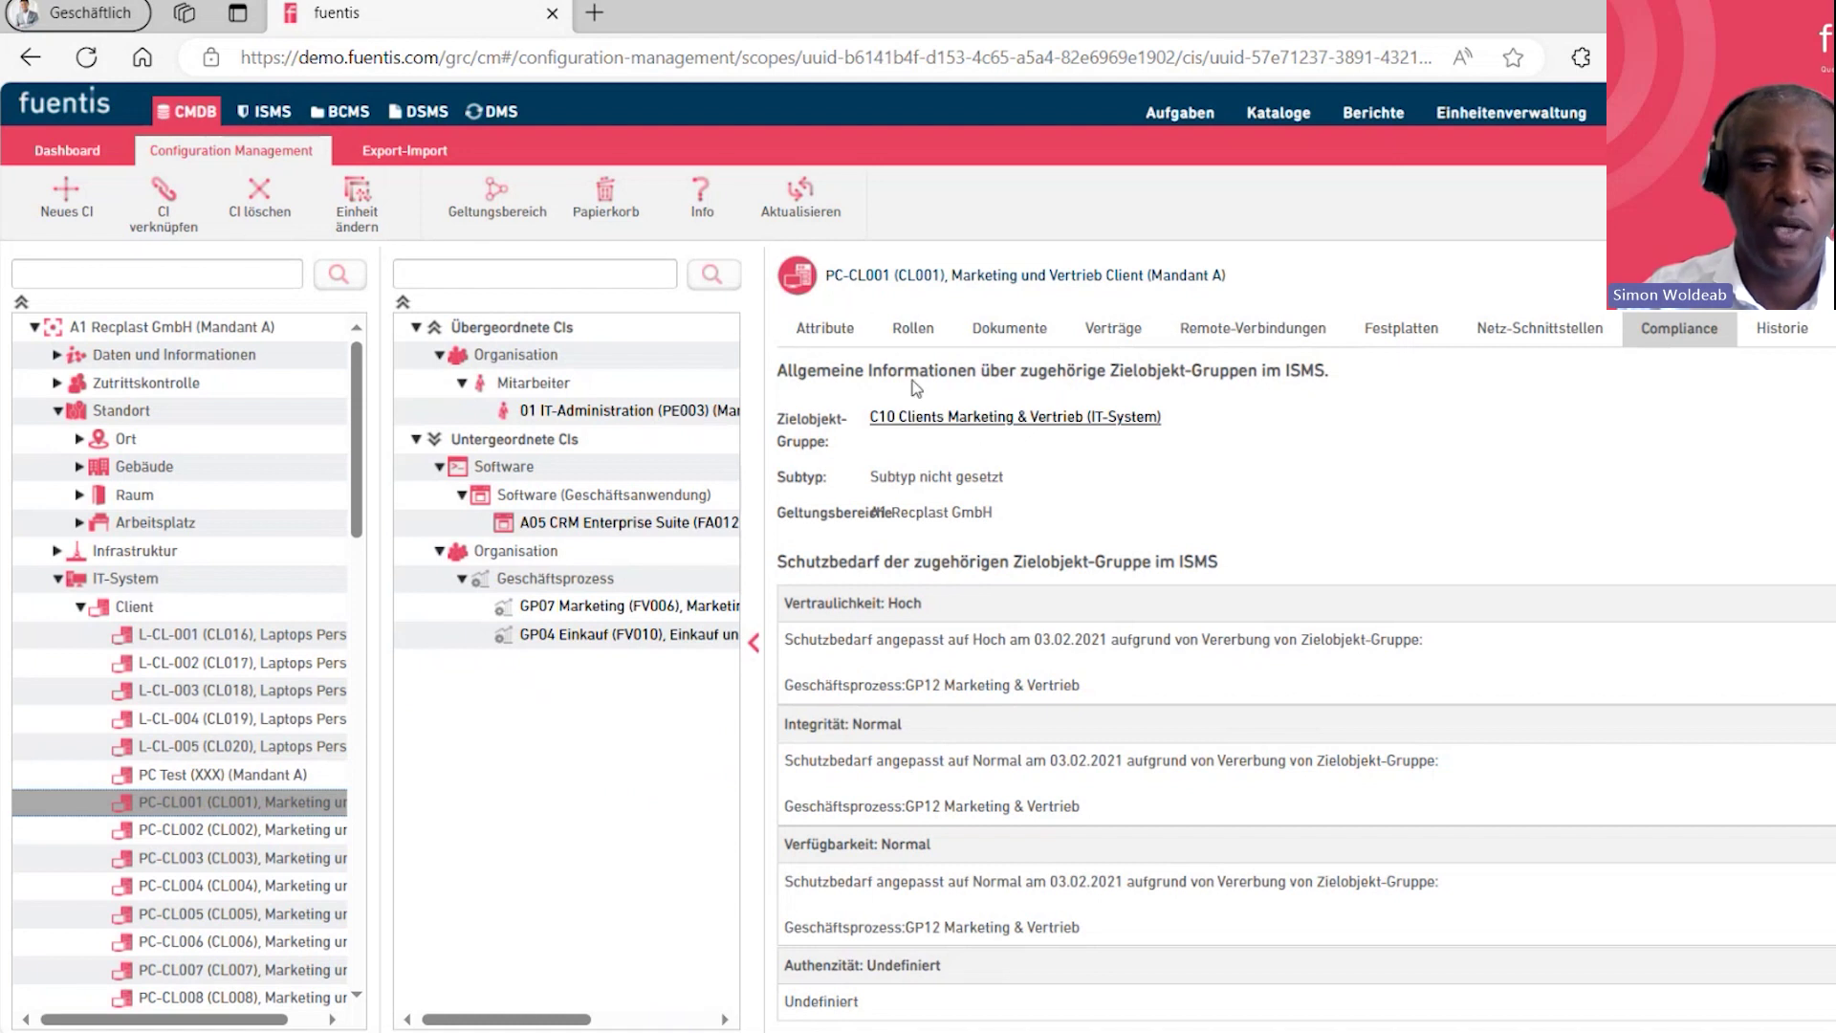
scroll(156, 947, "down", 1)
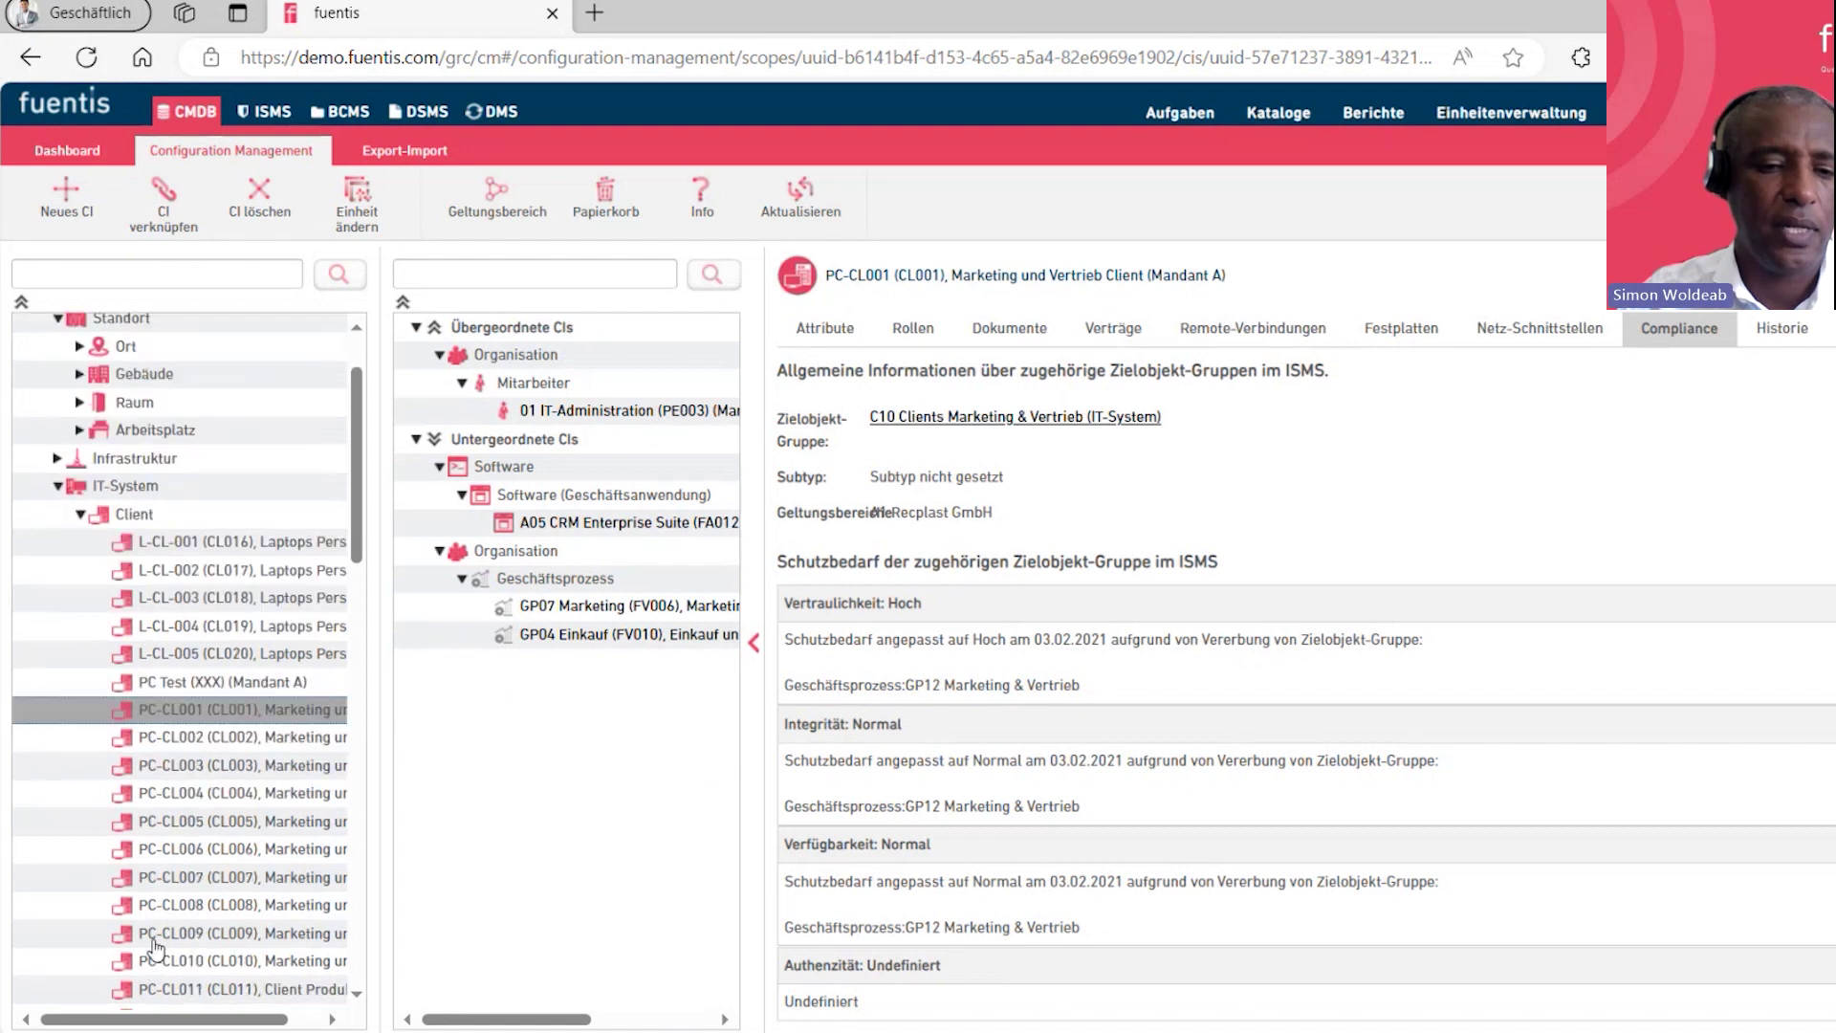
left_click(137, 502)
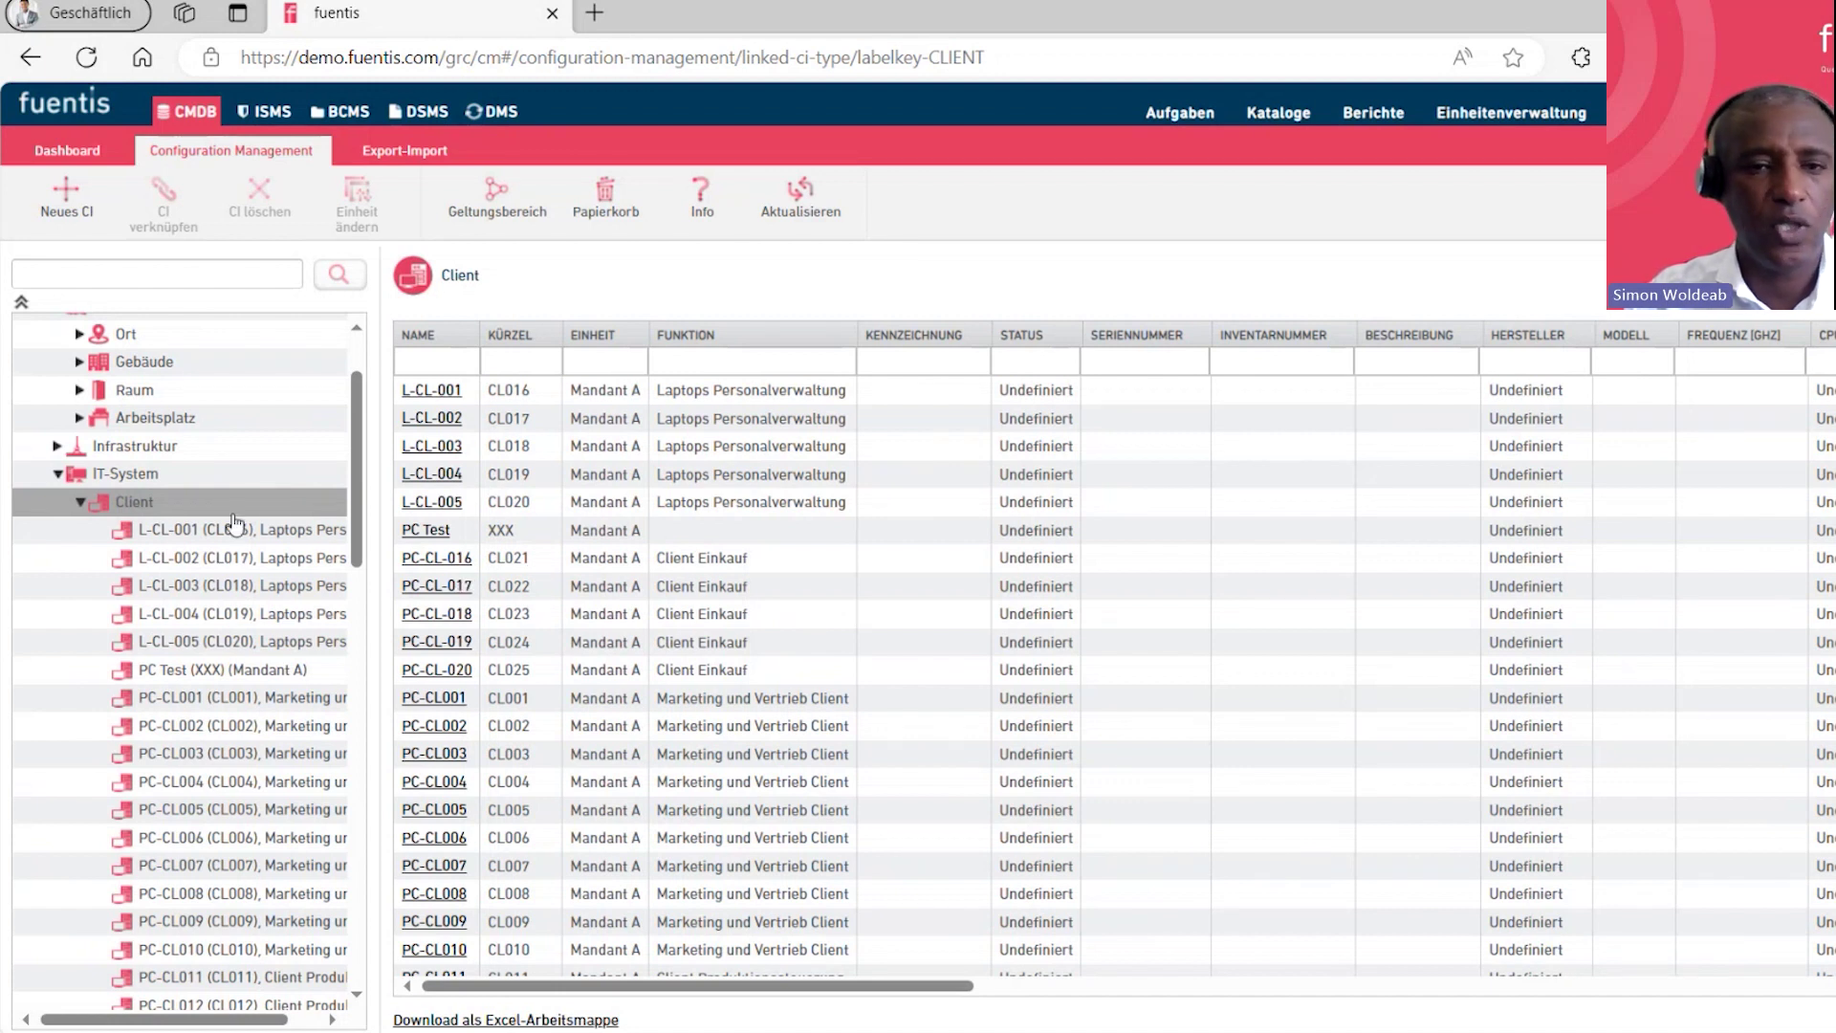
Collapse the Client items and look through the CI types under Infrastruktur, closing that group again
left_click(79, 503)
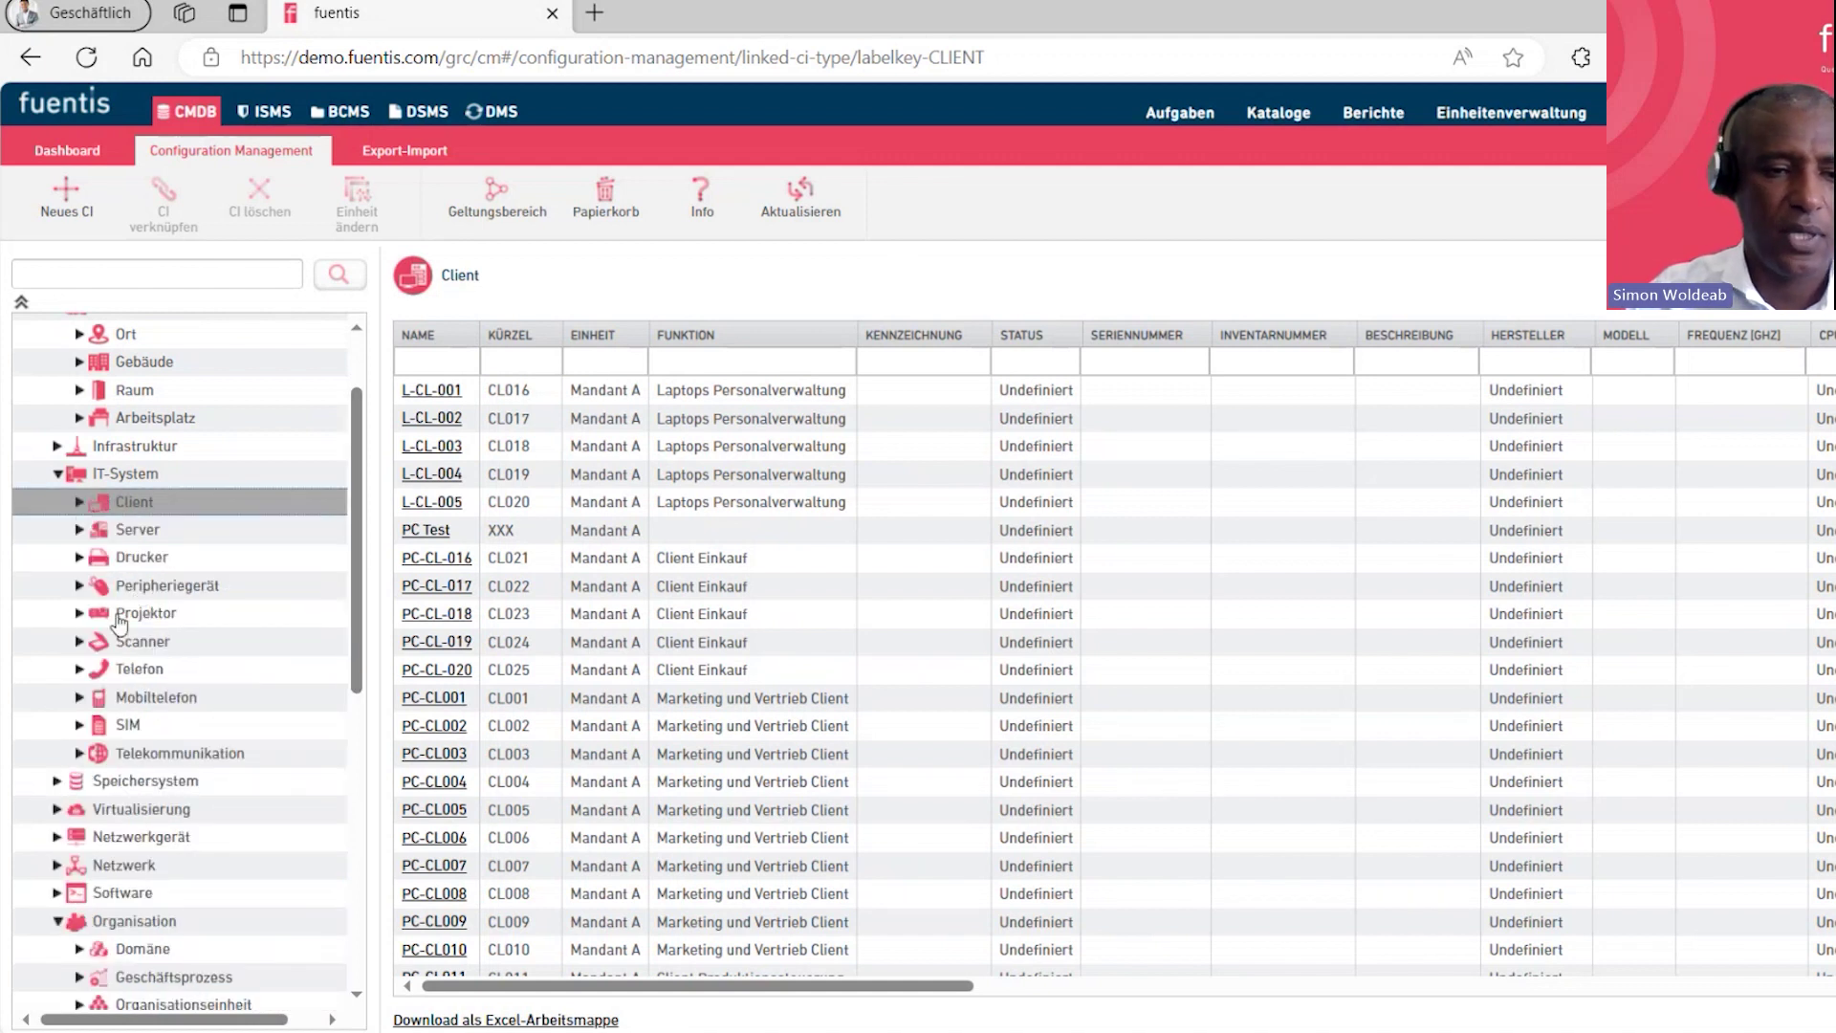
scroll(72, 526, "up", 2)
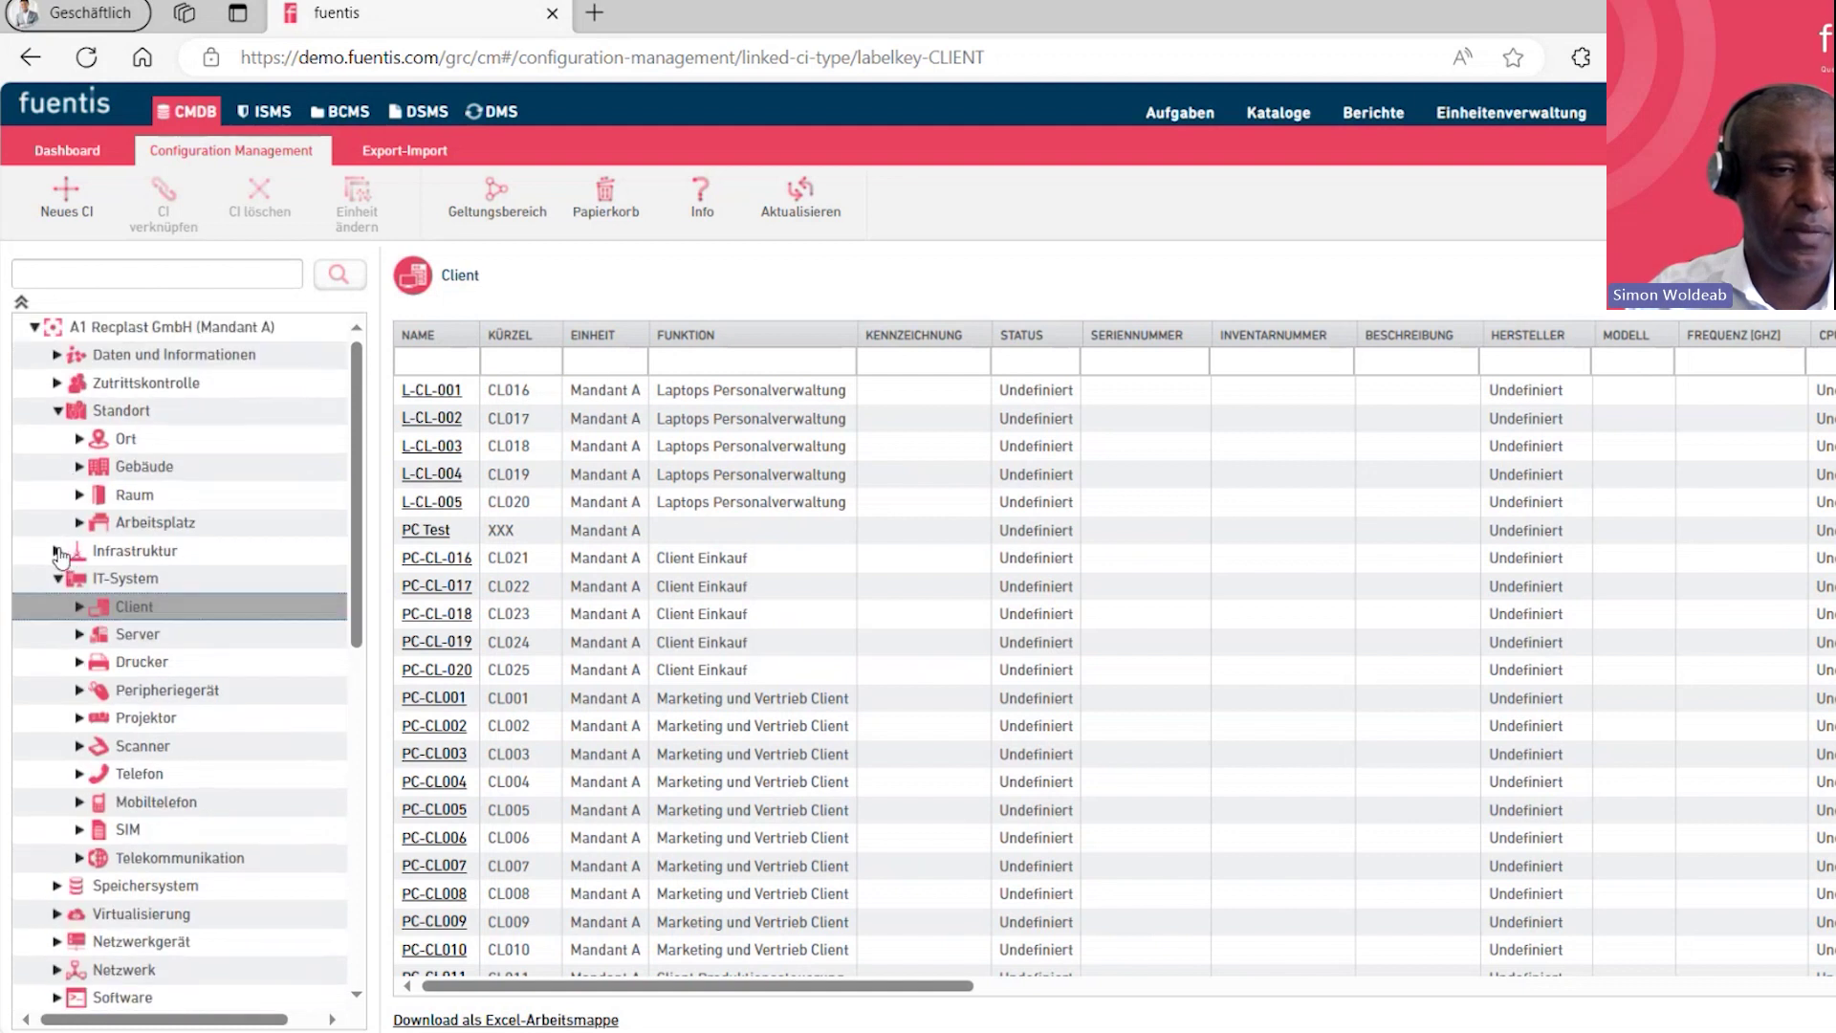
left_click(56, 551)
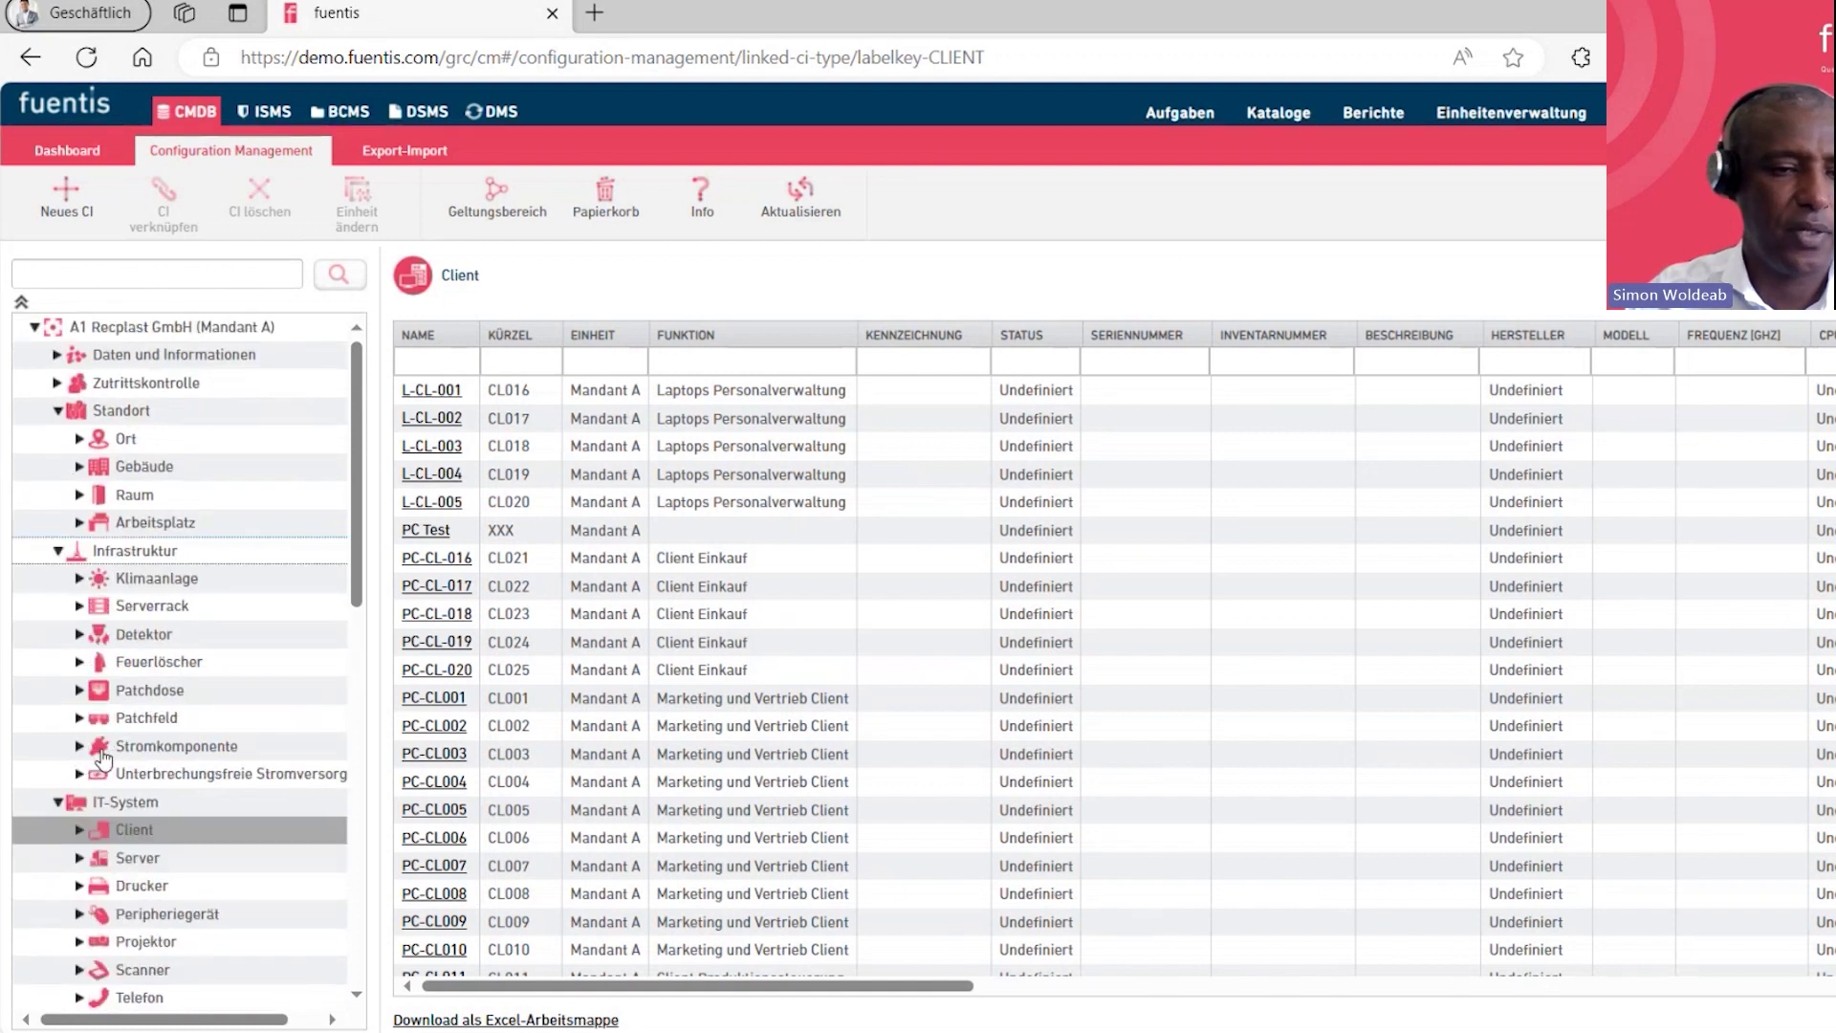
left_click(57, 552)
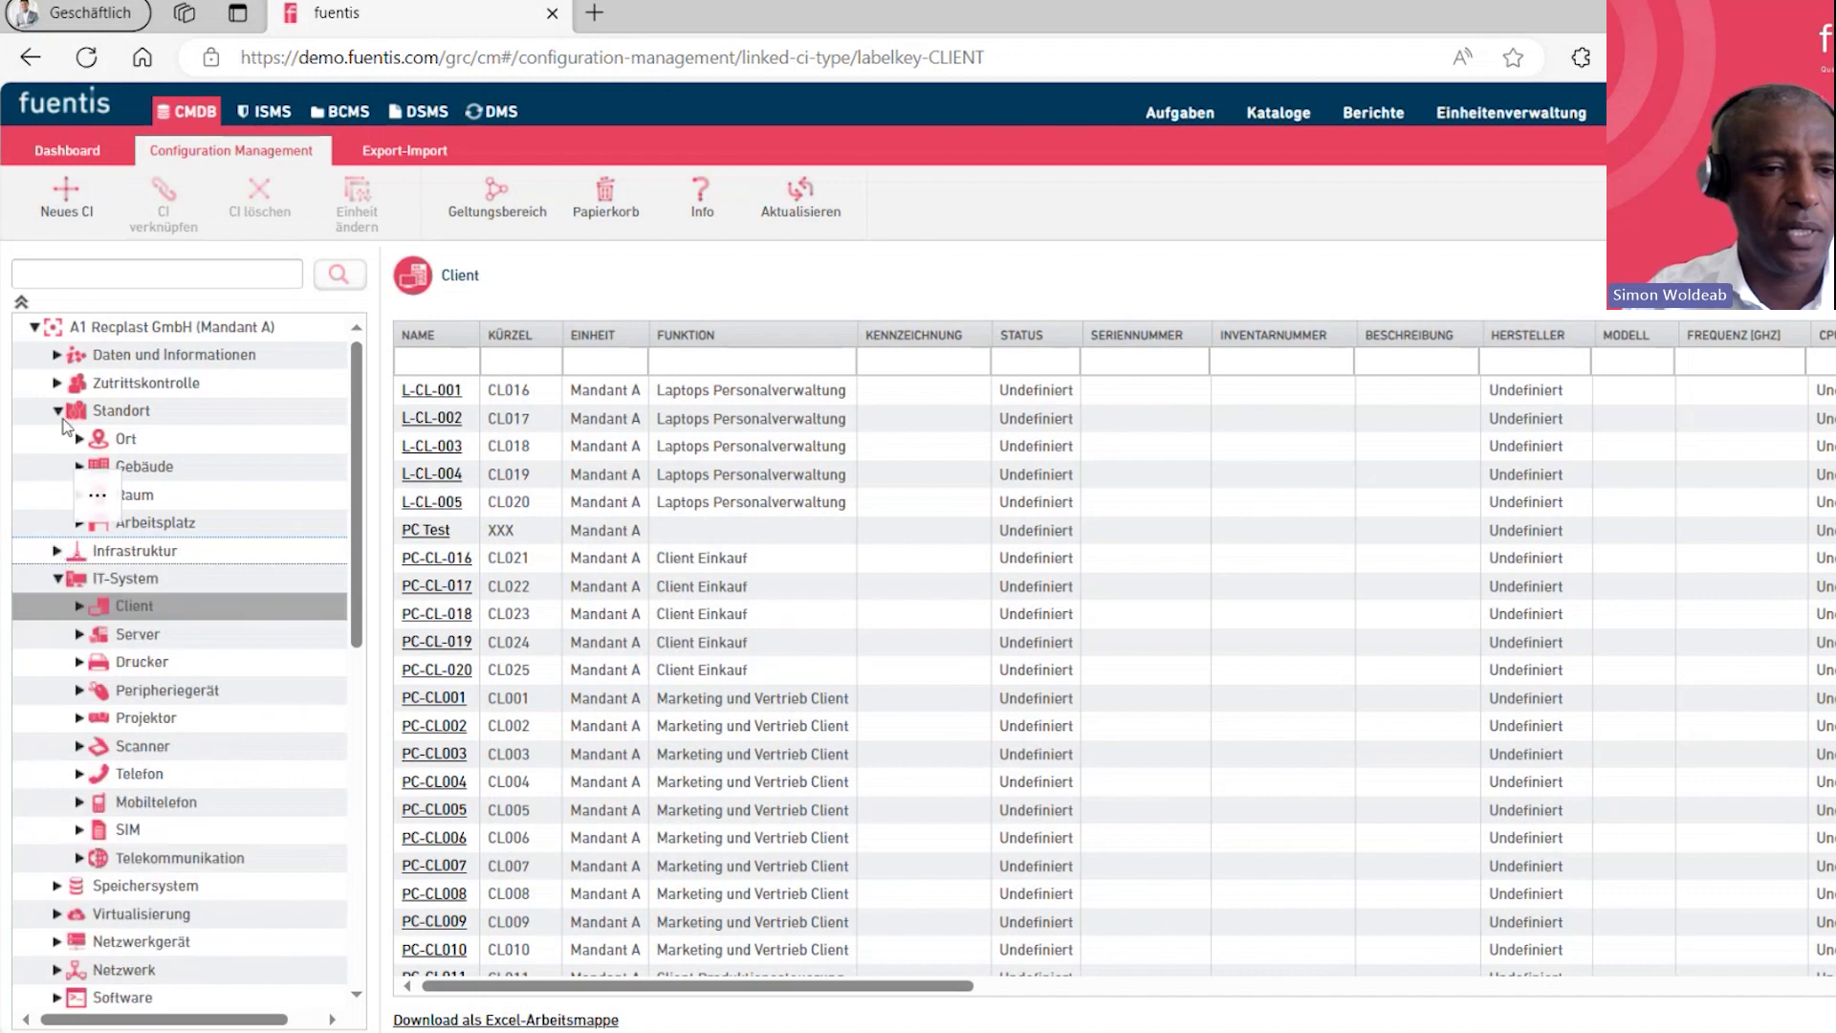
Open the building Hauptgebäude Beuel from the Gebäude group under Standort in the A1 Recplast GmbH scope
left_click(59, 415)
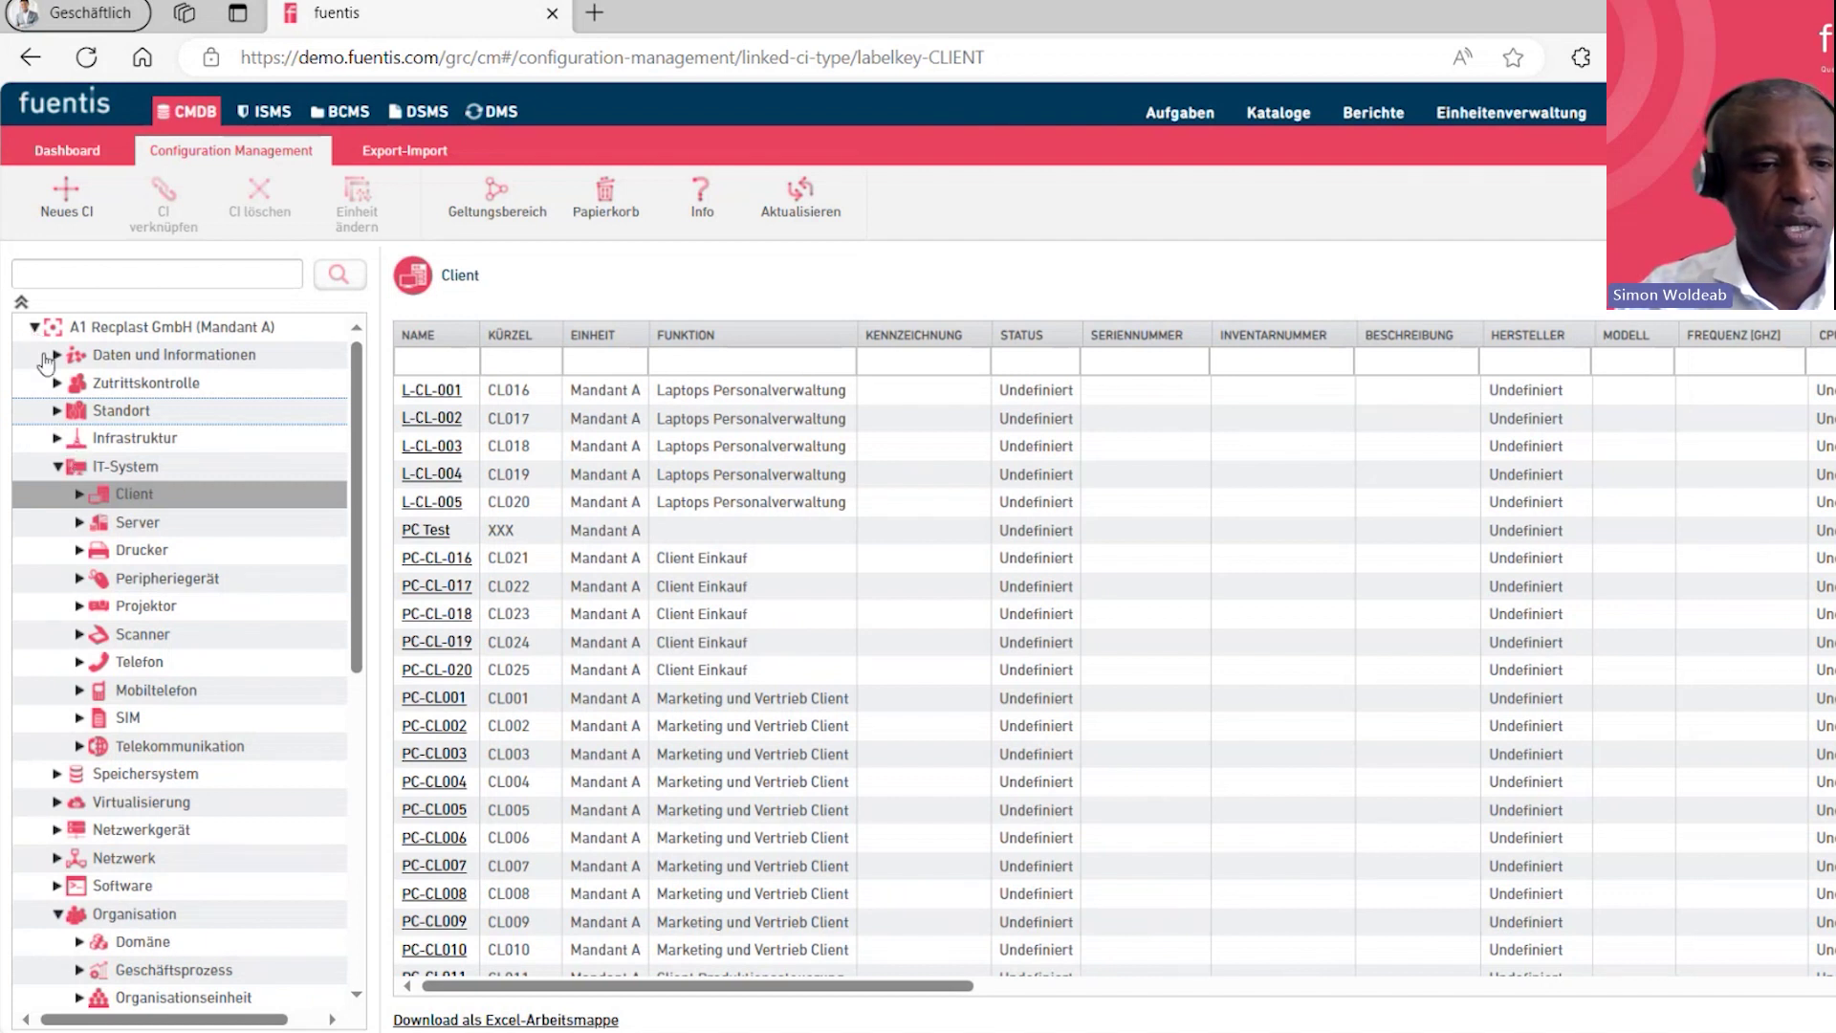
left_click(60, 411)
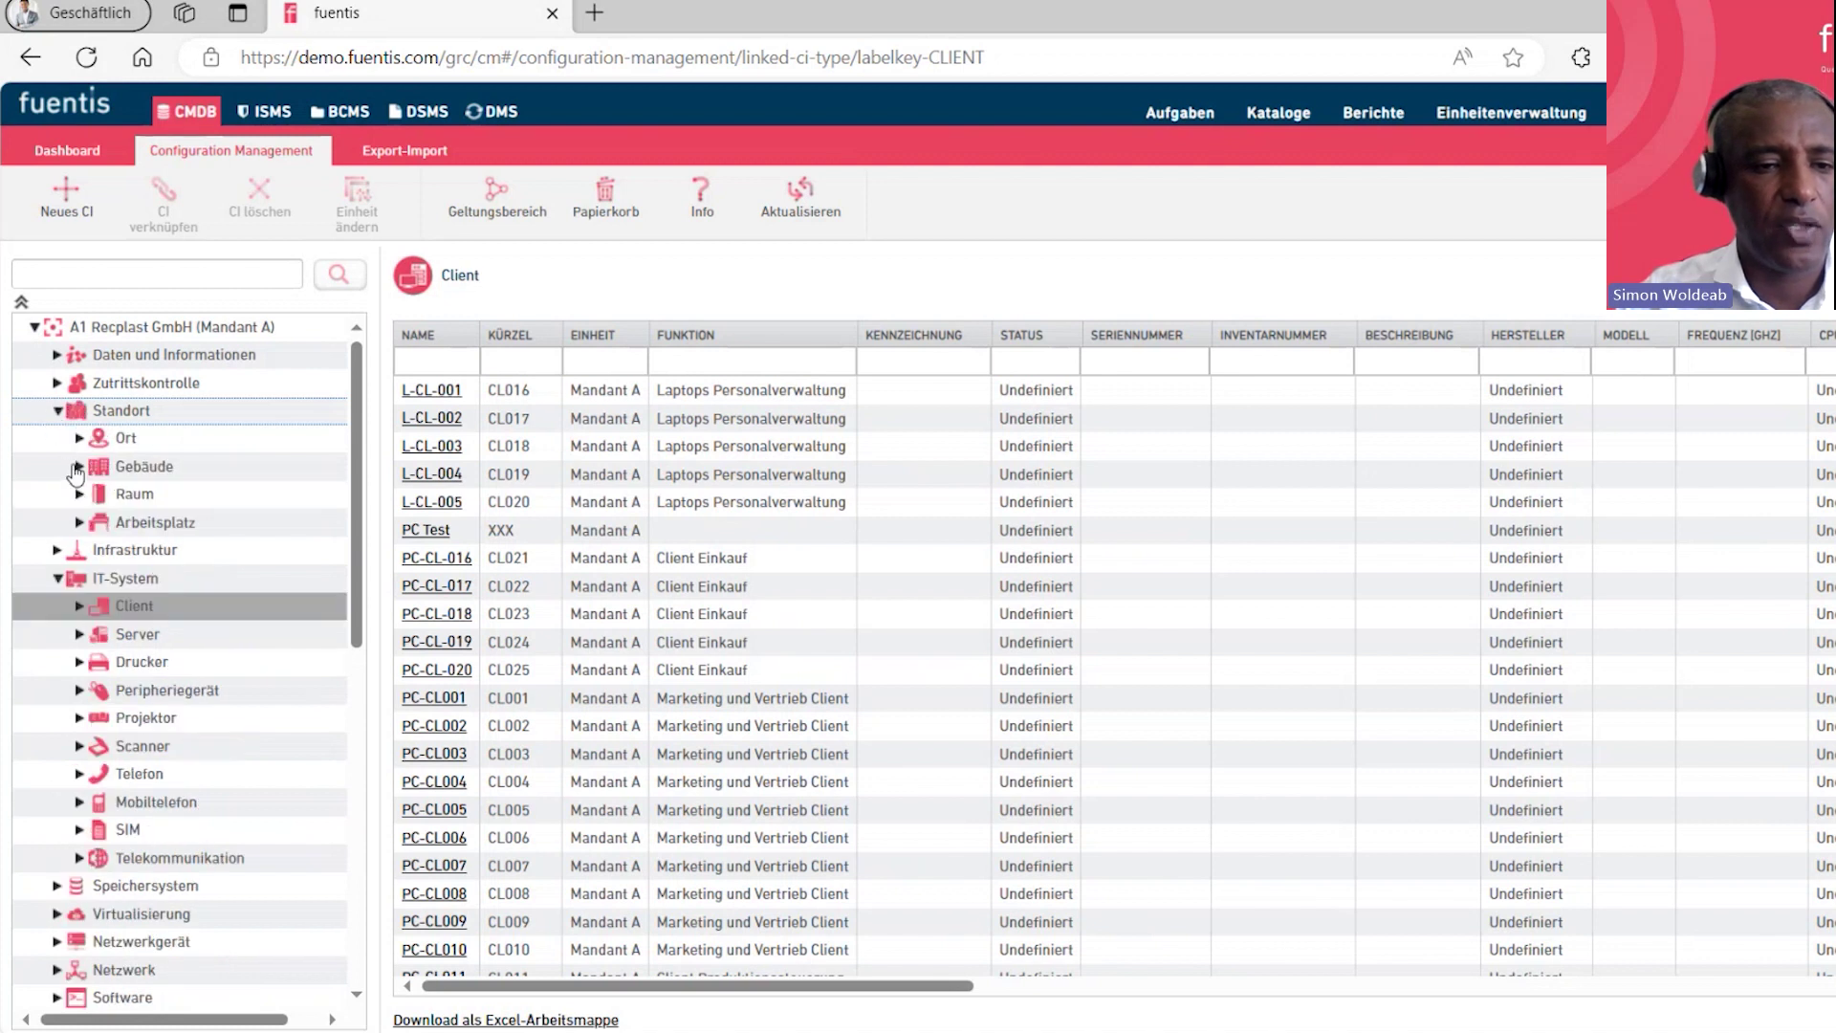
left_click(78, 467)
left_click(182, 505)
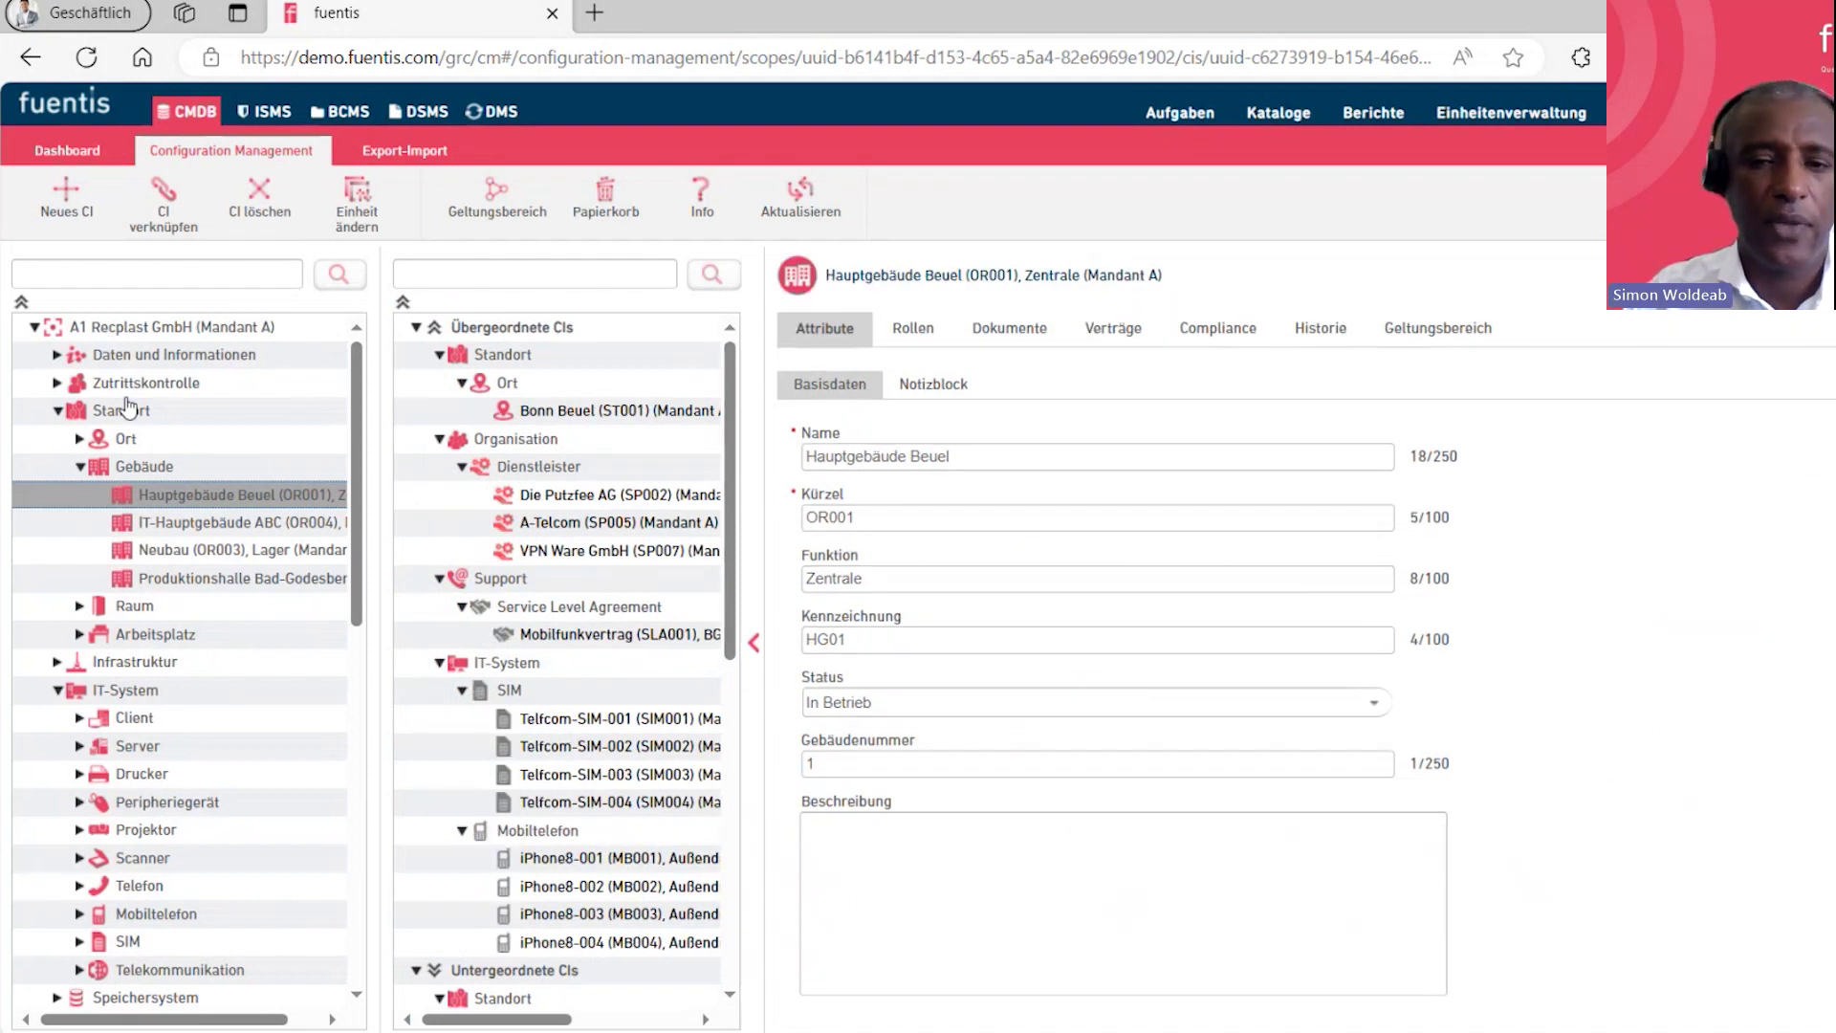
Assign the additional scope A2 Klinikum to the building Hauptgebäude Beuel
left_click(1425, 330)
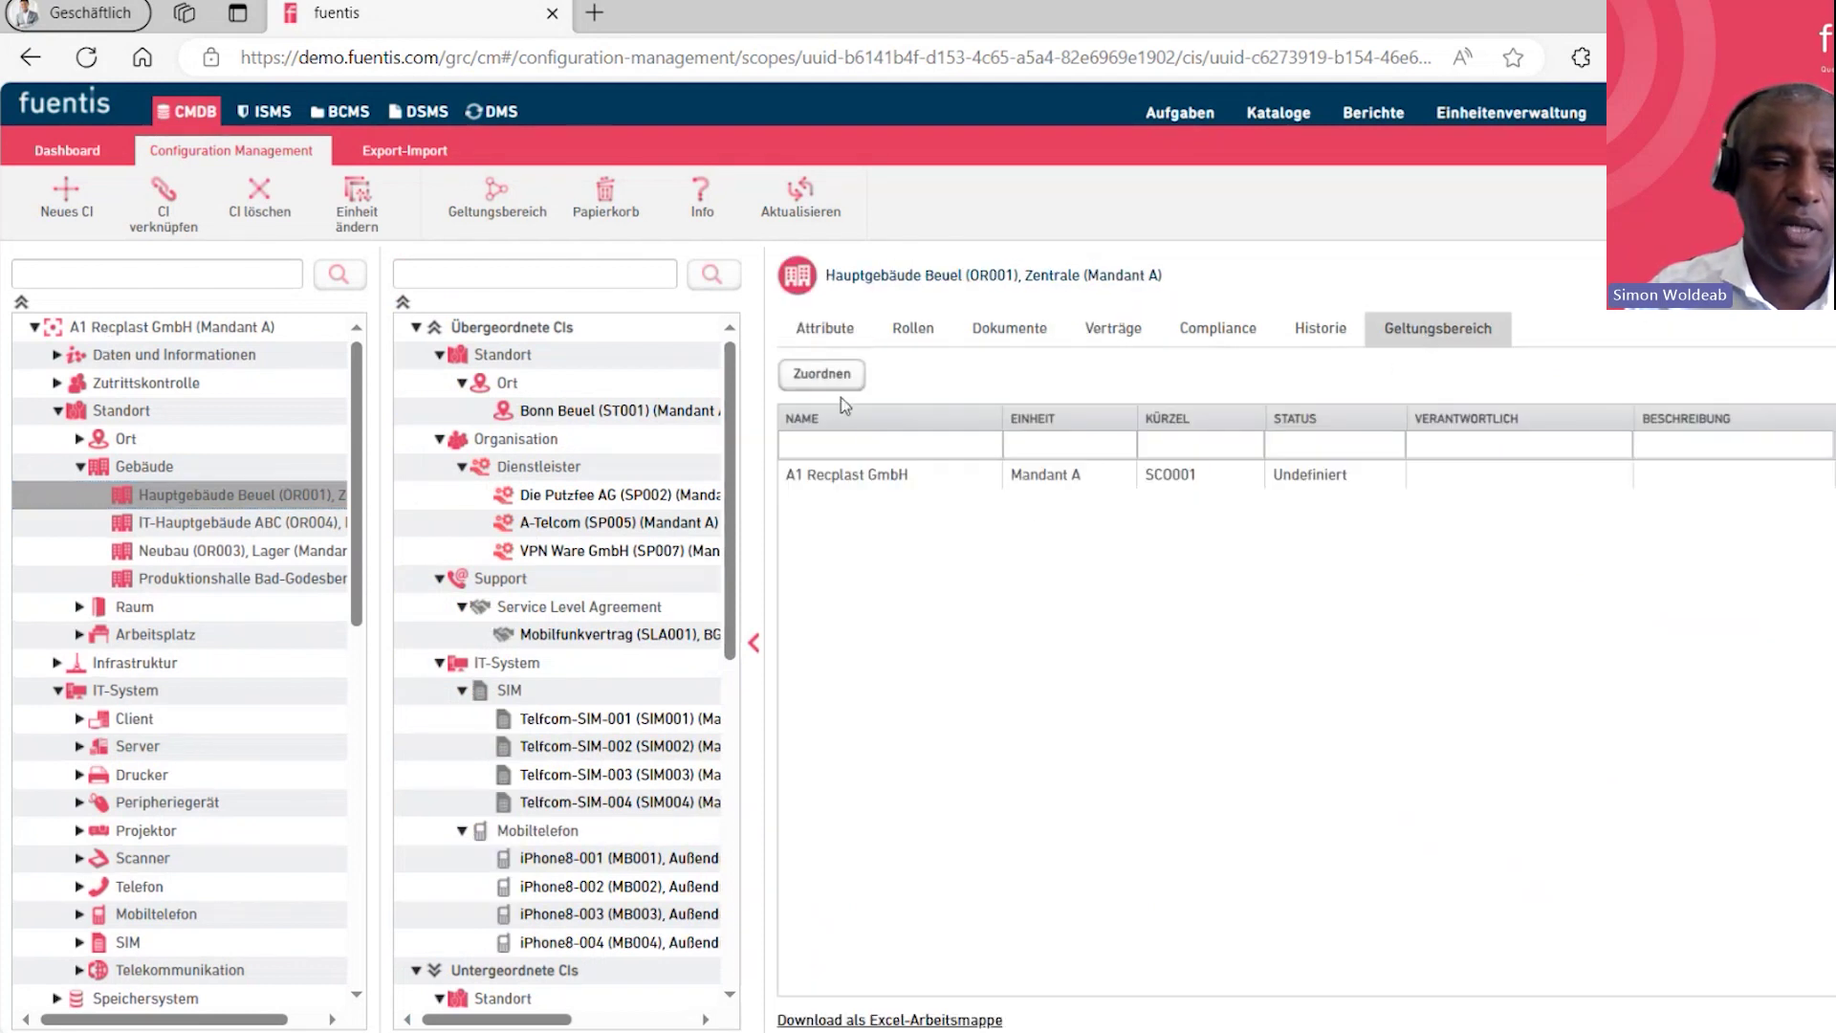
left_click(851, 377)
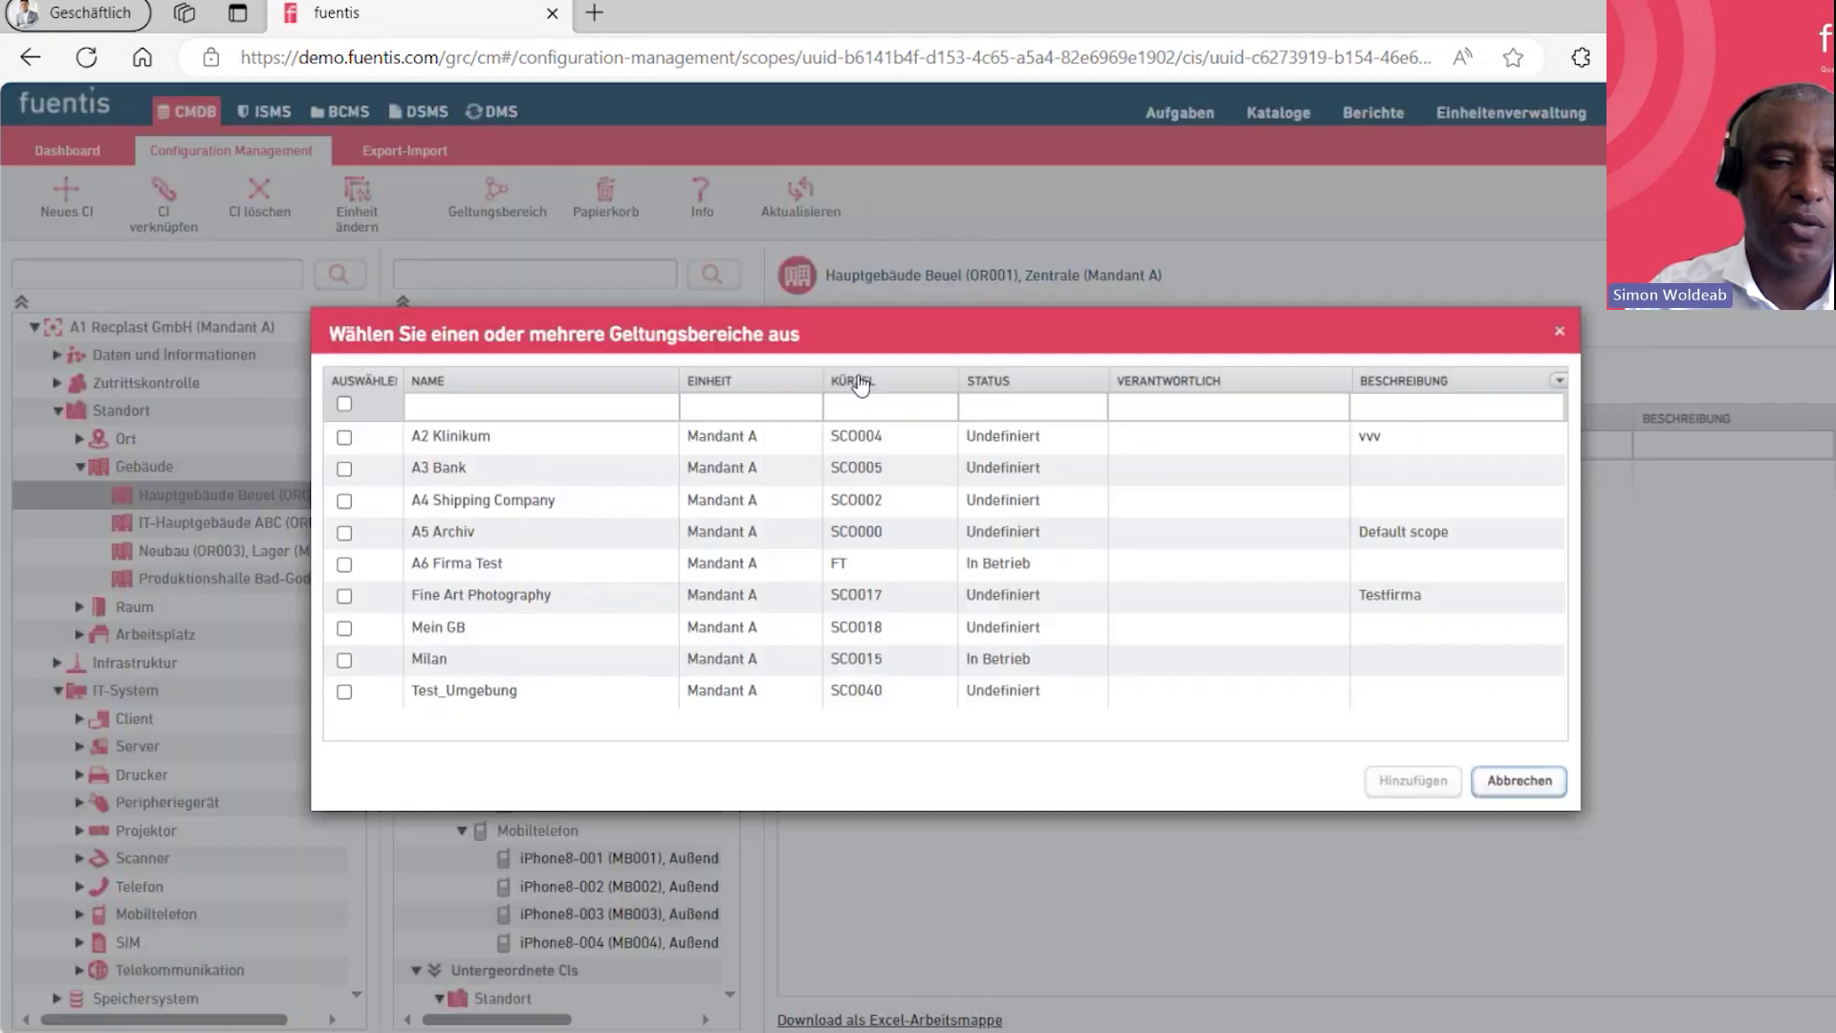
left_click(340, 437)
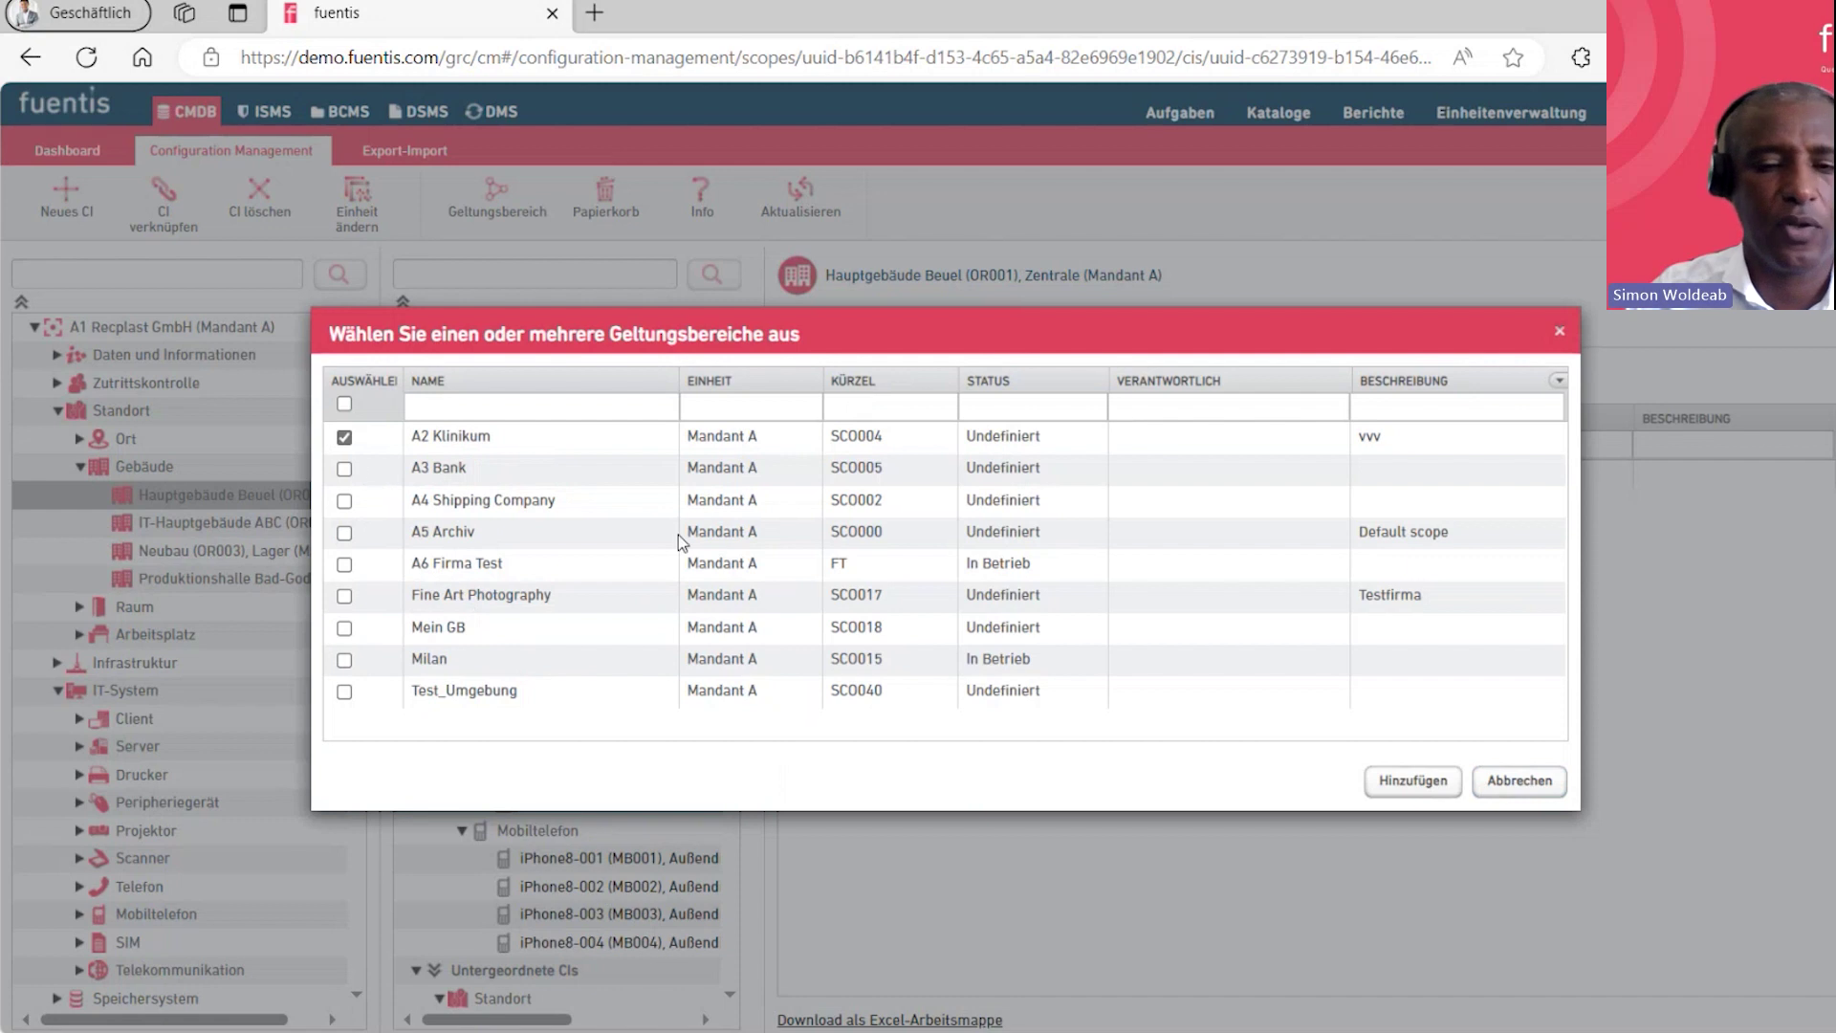
left_click(1432, 790)
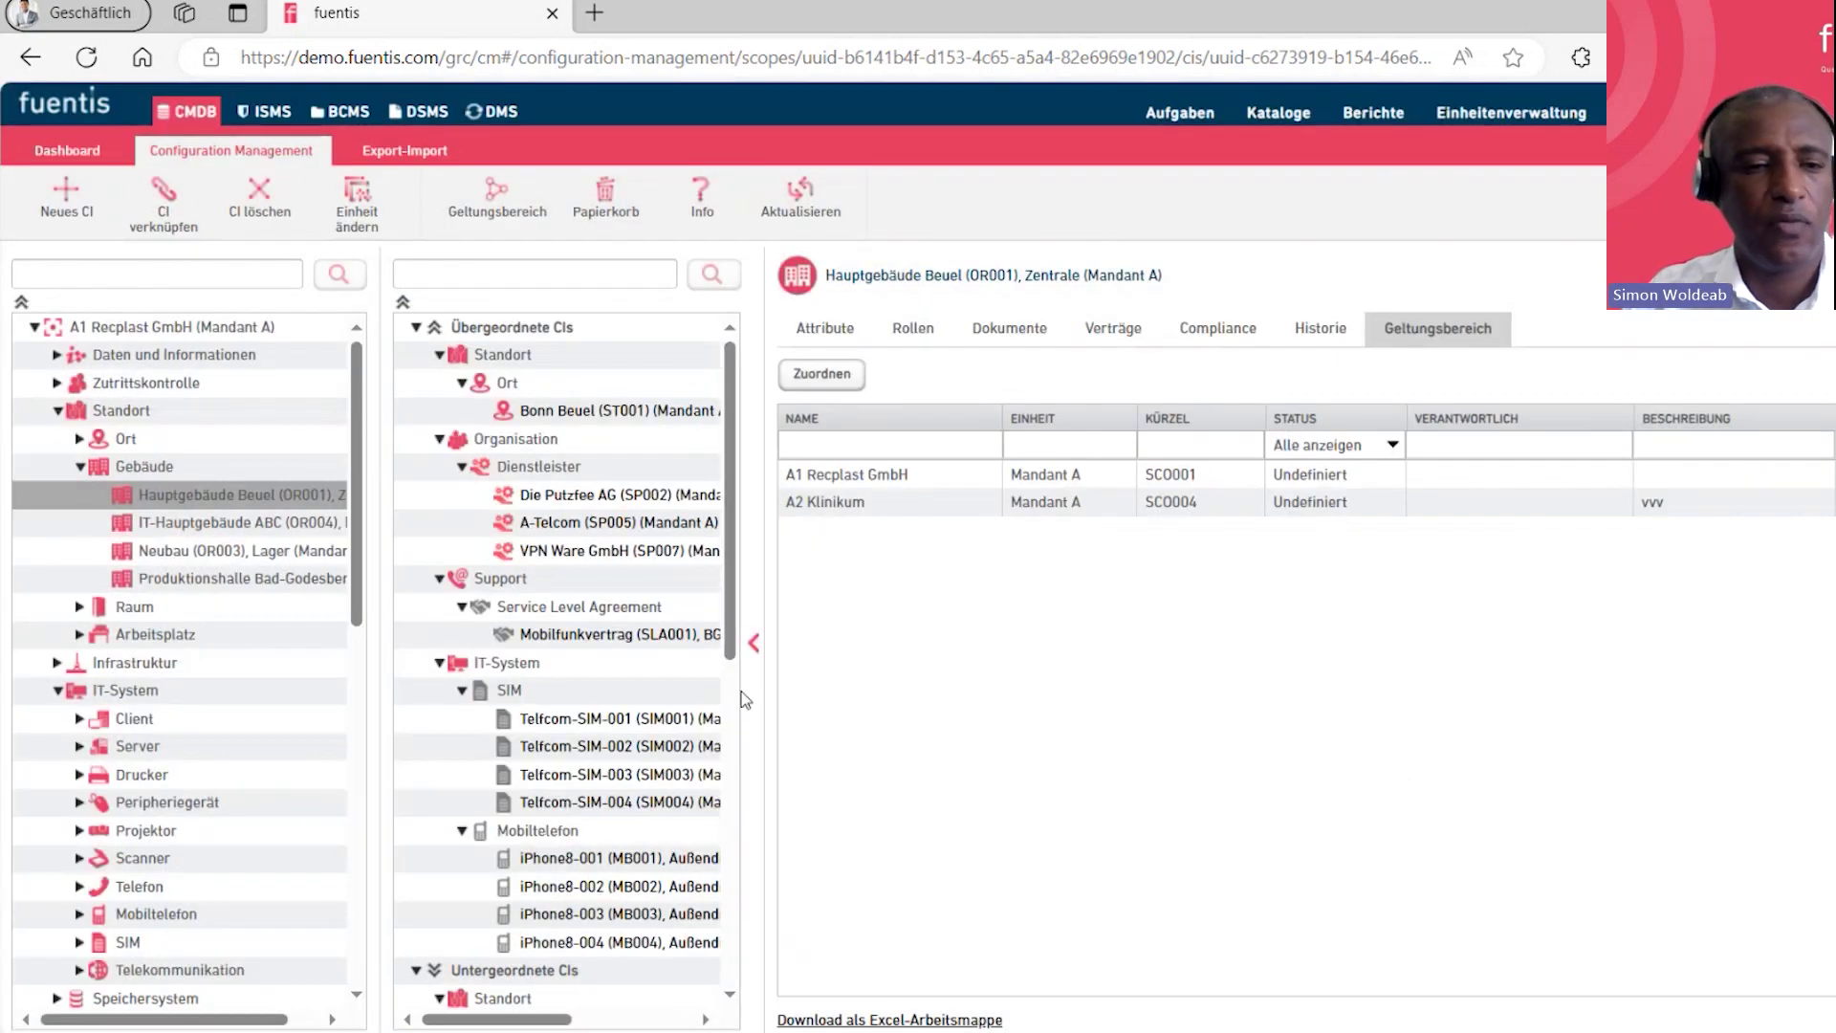
Check the Gebäude entries under both A2 Klinikum and A1 Recplast GmbH for Hauptgebäude Beuel, and collapse both scopes
left_click(36, 327)
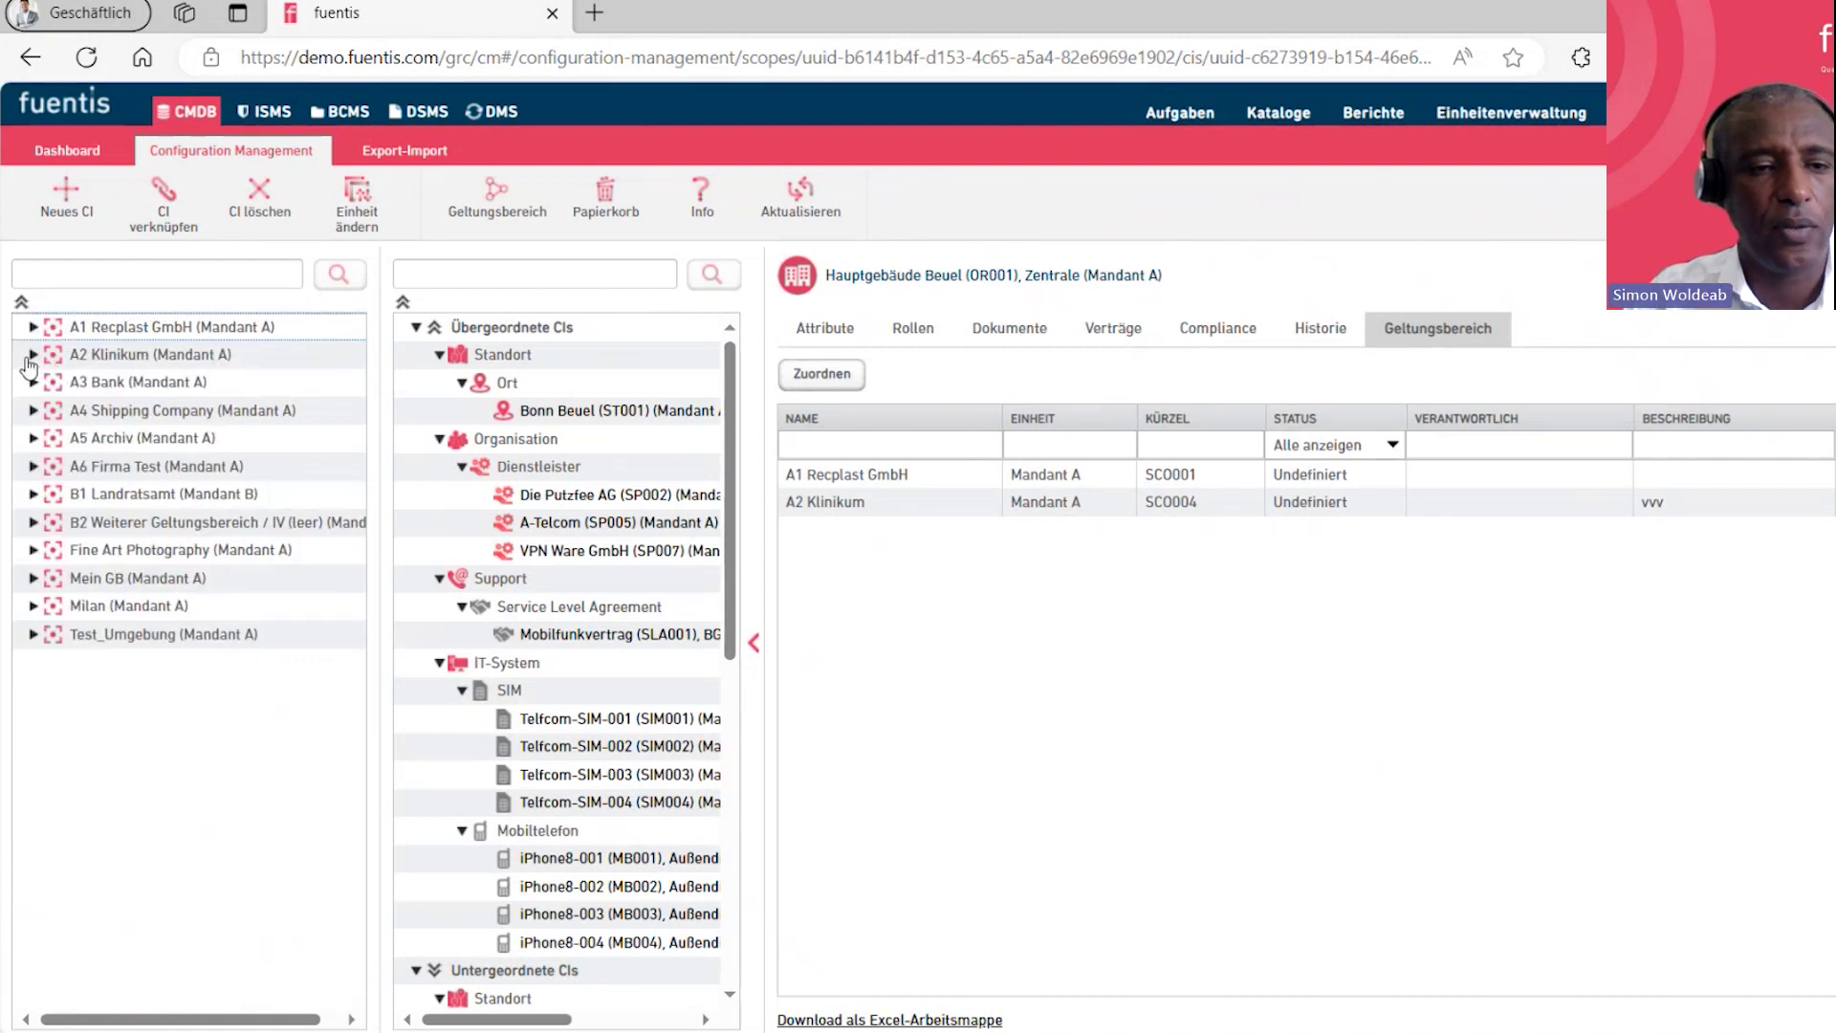
left_click(33, 356)
left_click(57, 382)
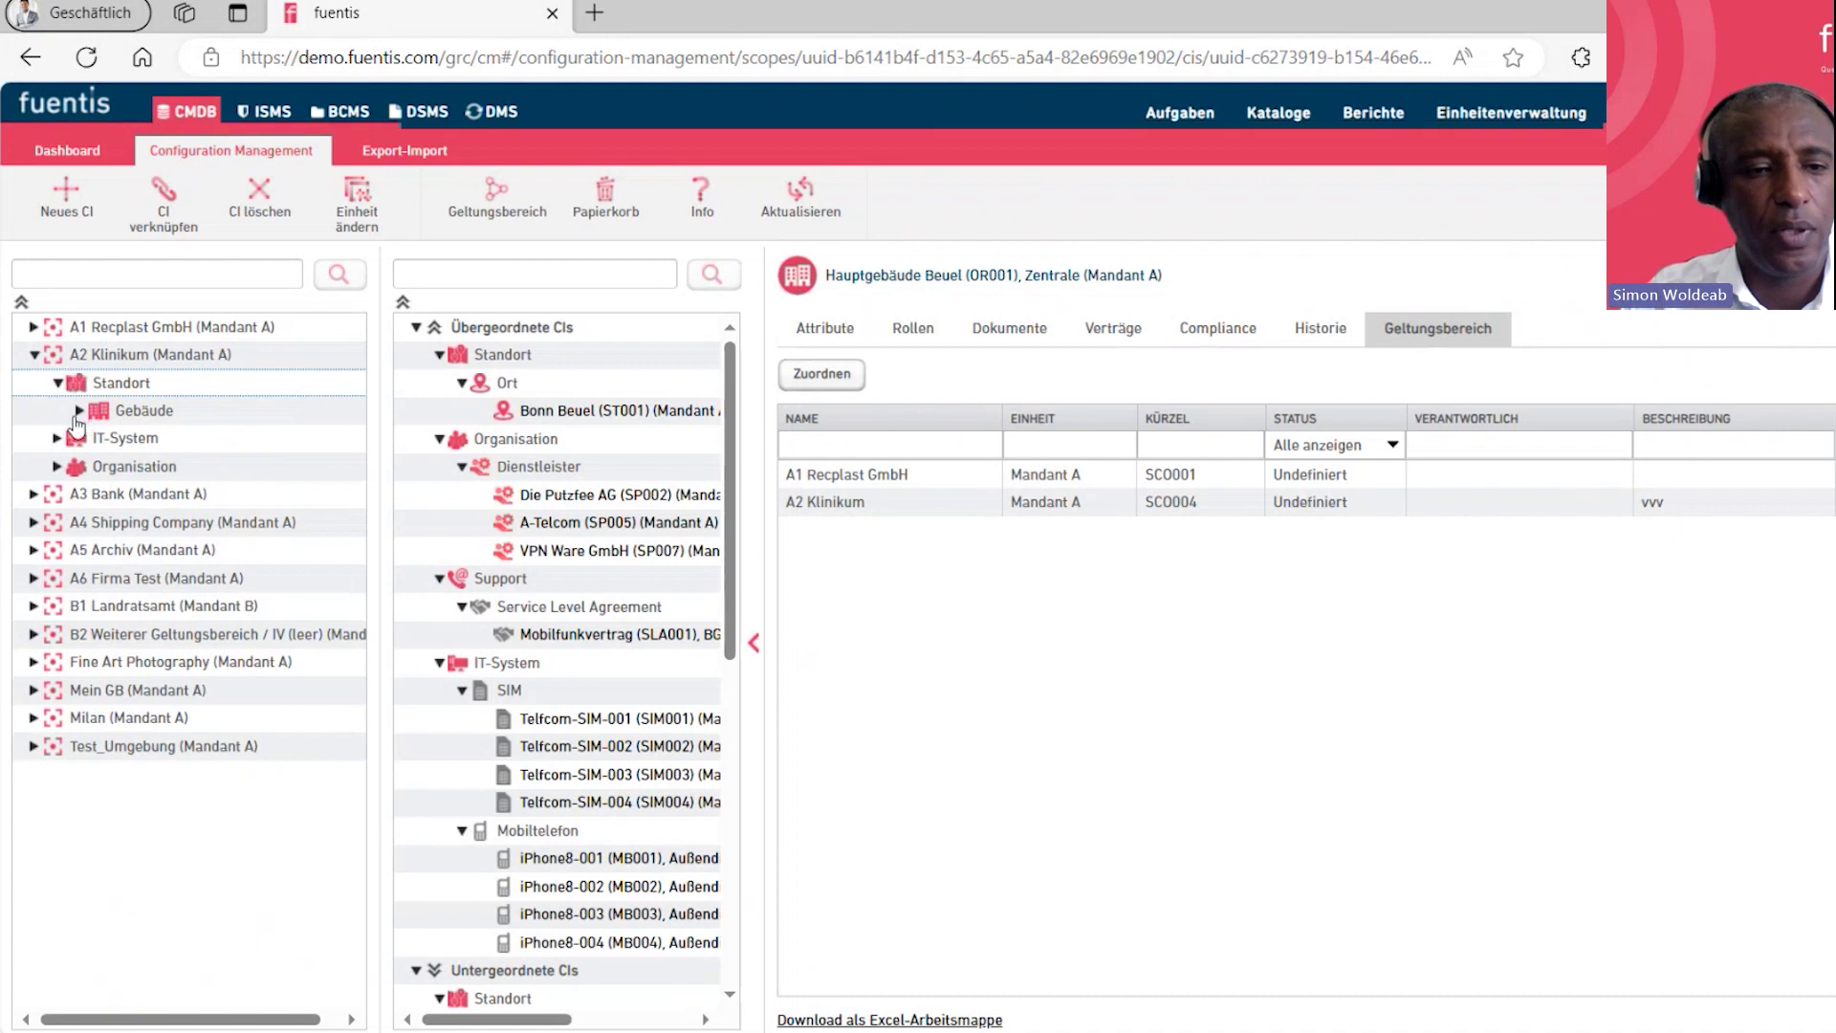
left_click(79, 412)
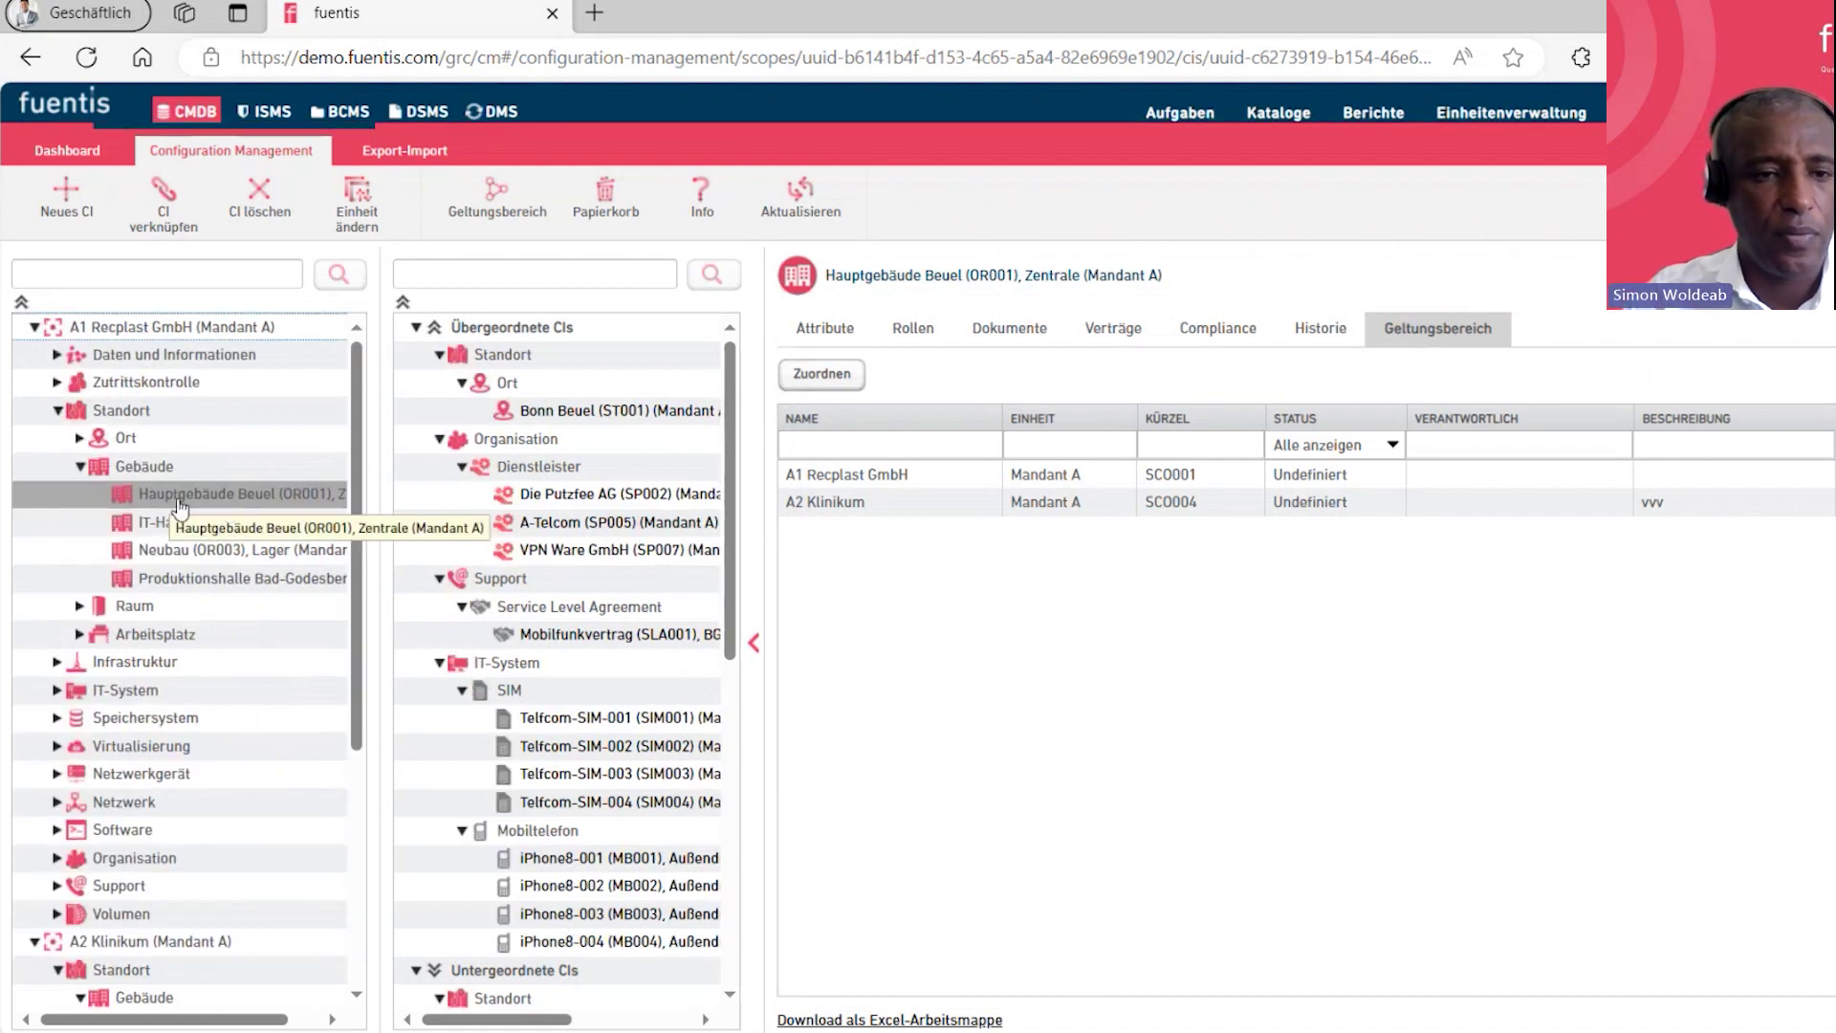
left_click(33, 327)
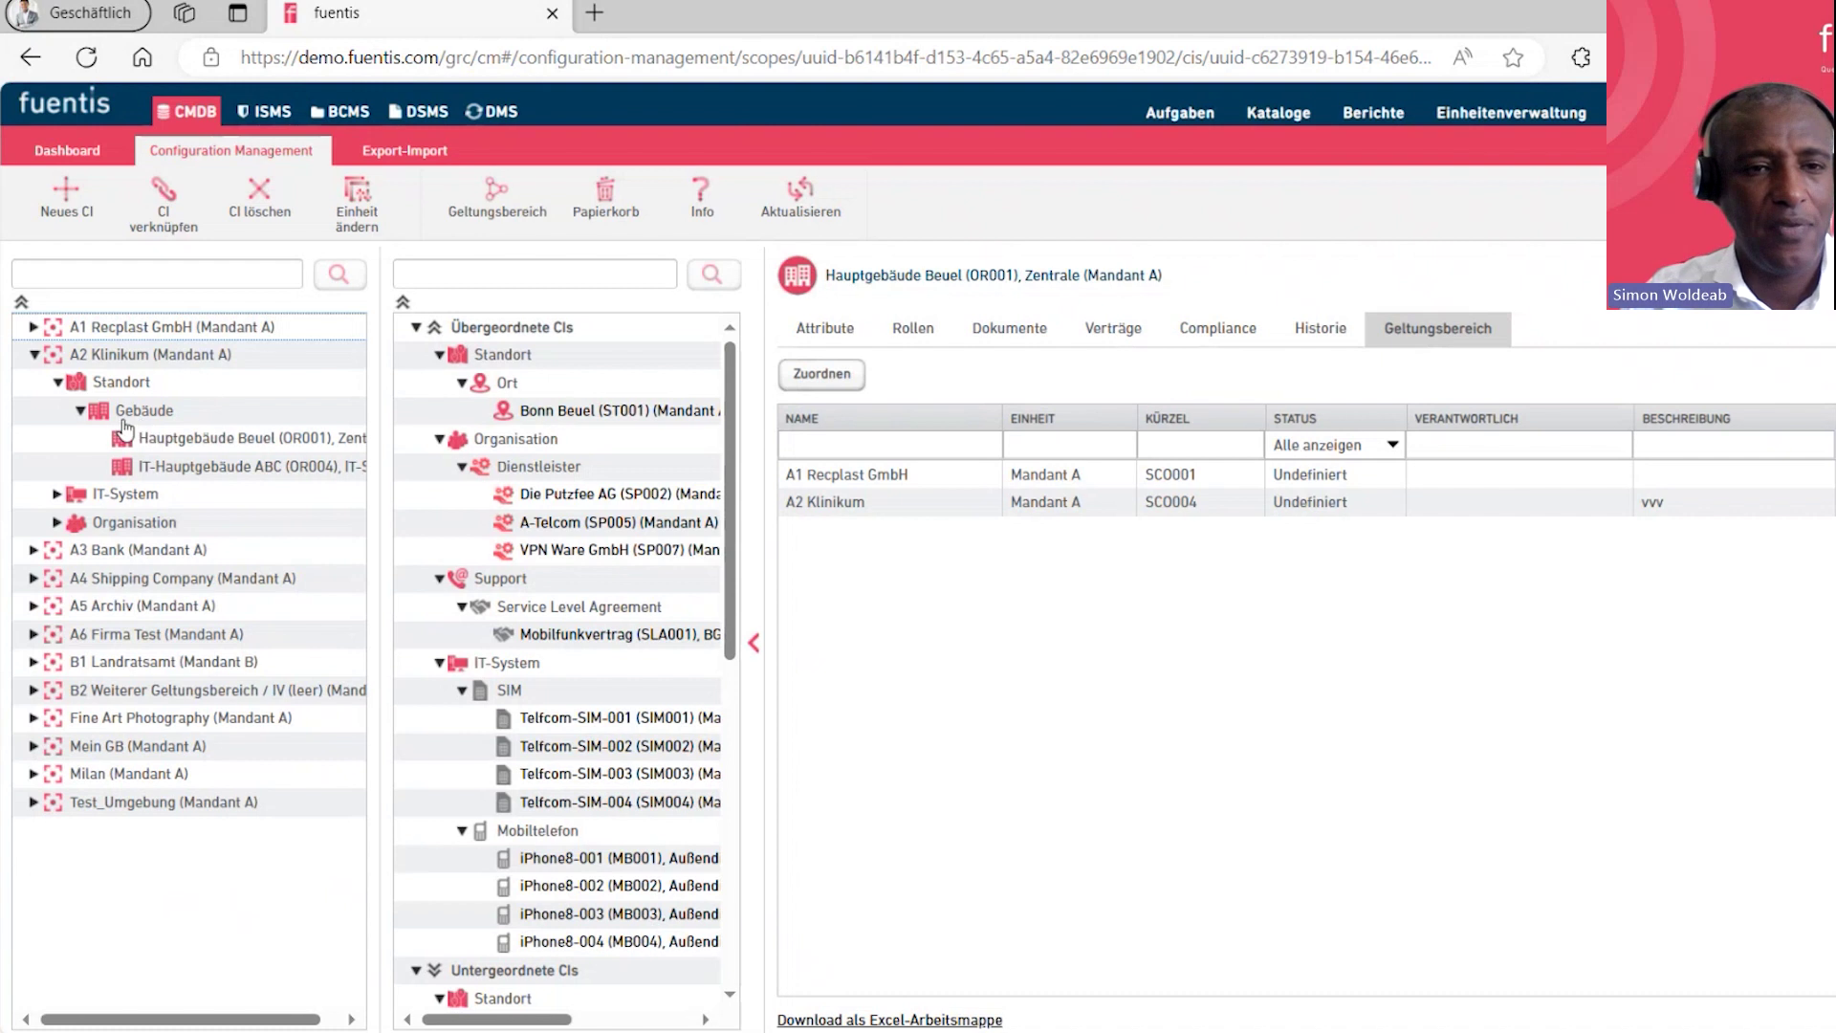
left_click(33, 355)
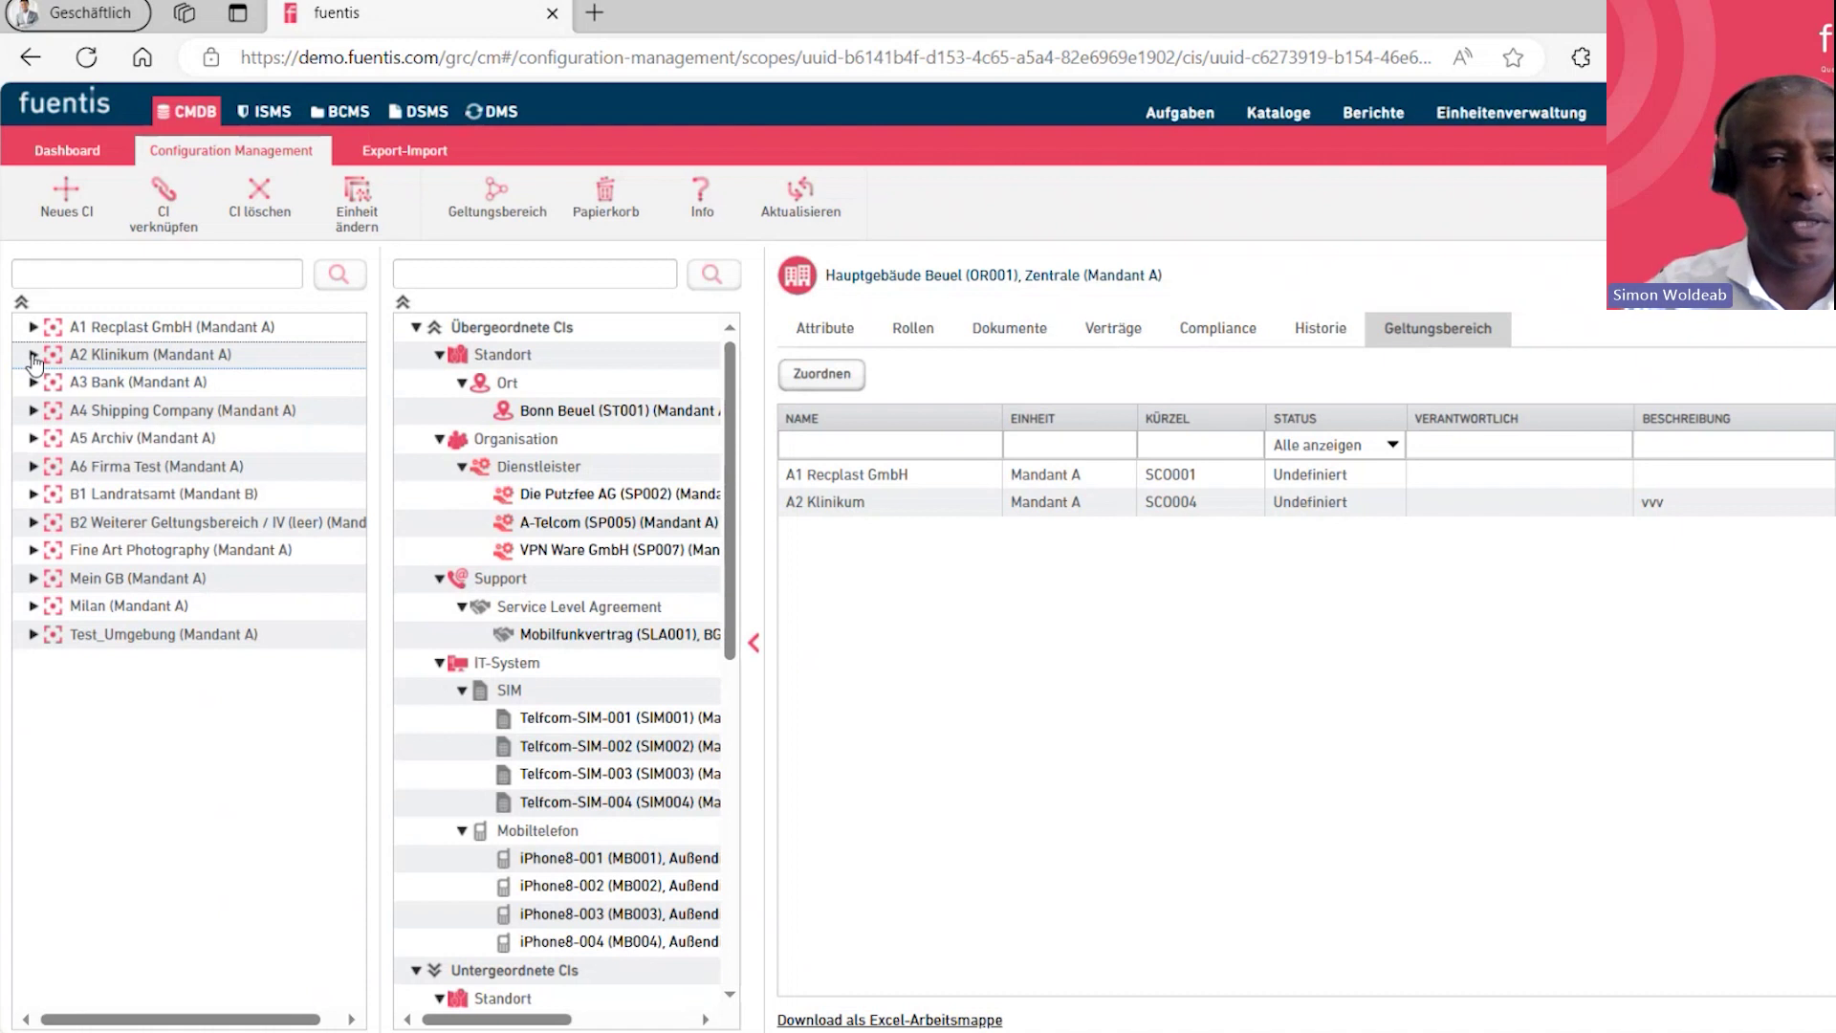
Switch to the ISMS dashboard and filter the Anzahl Maßnahmen pie chart to the scope A1 Recplast GmbH only
left_click(269, 112)
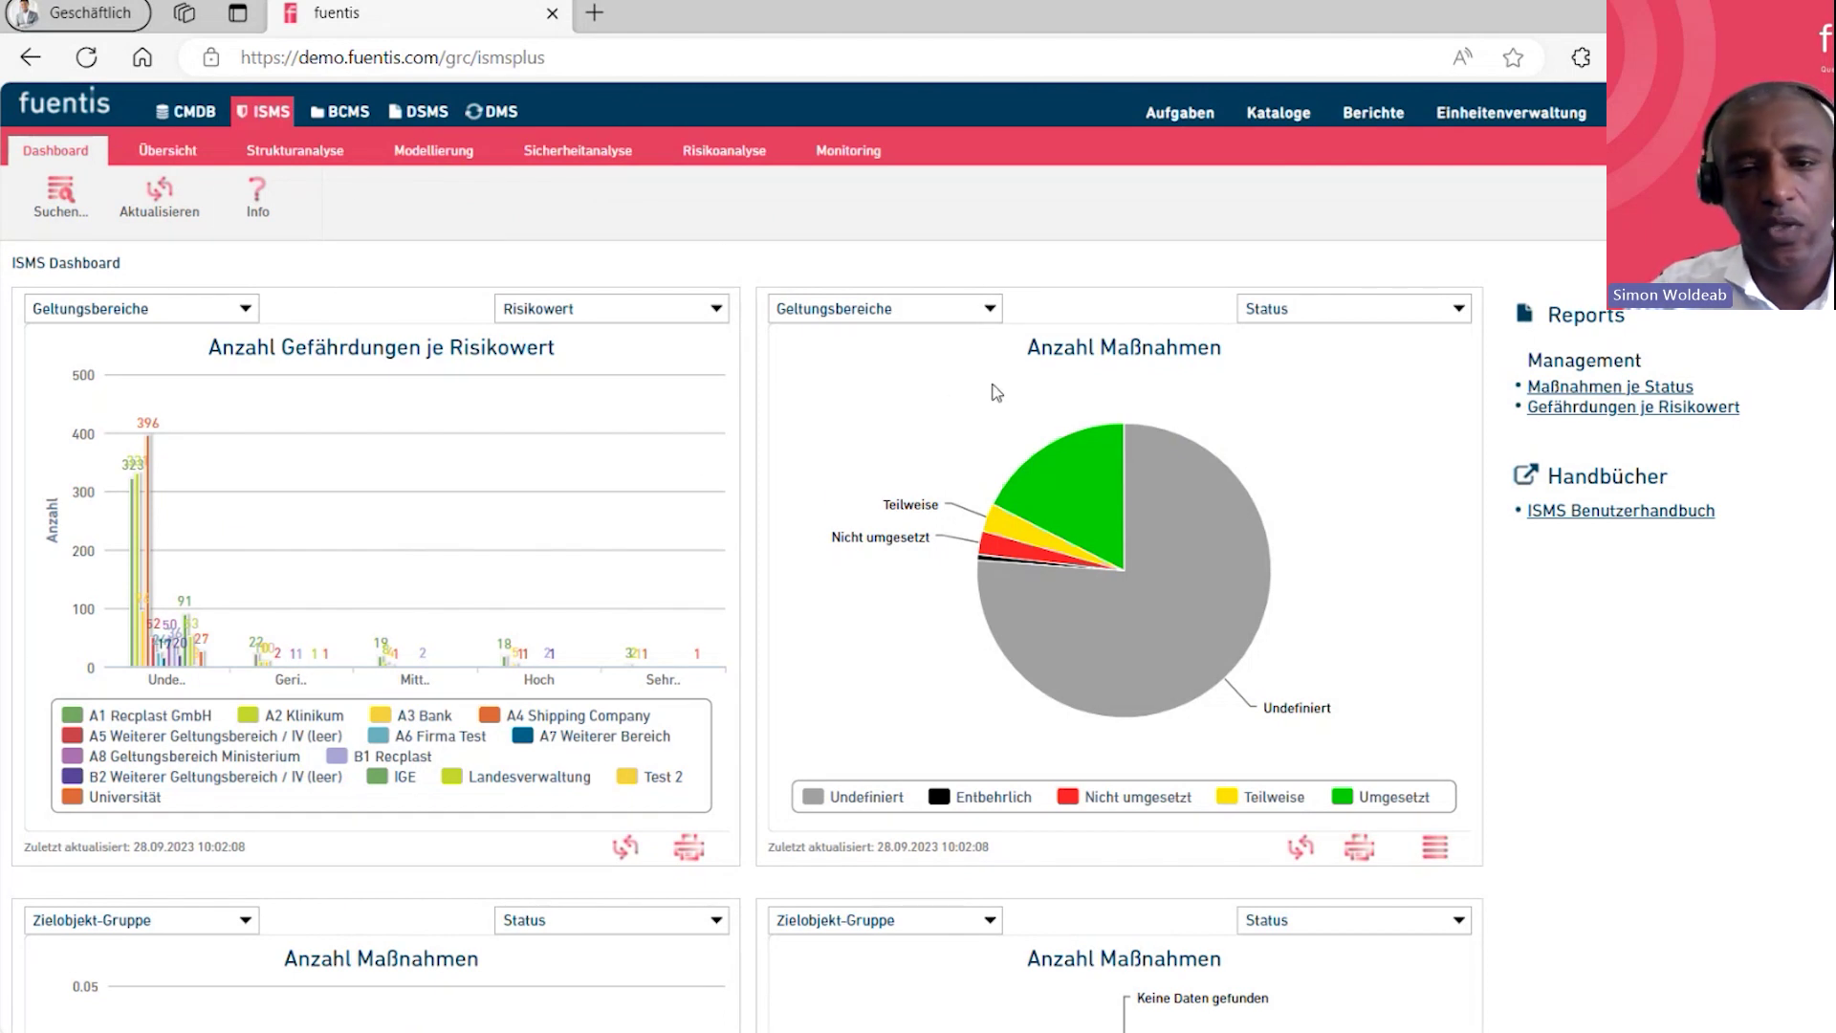
left_click(991, 308)
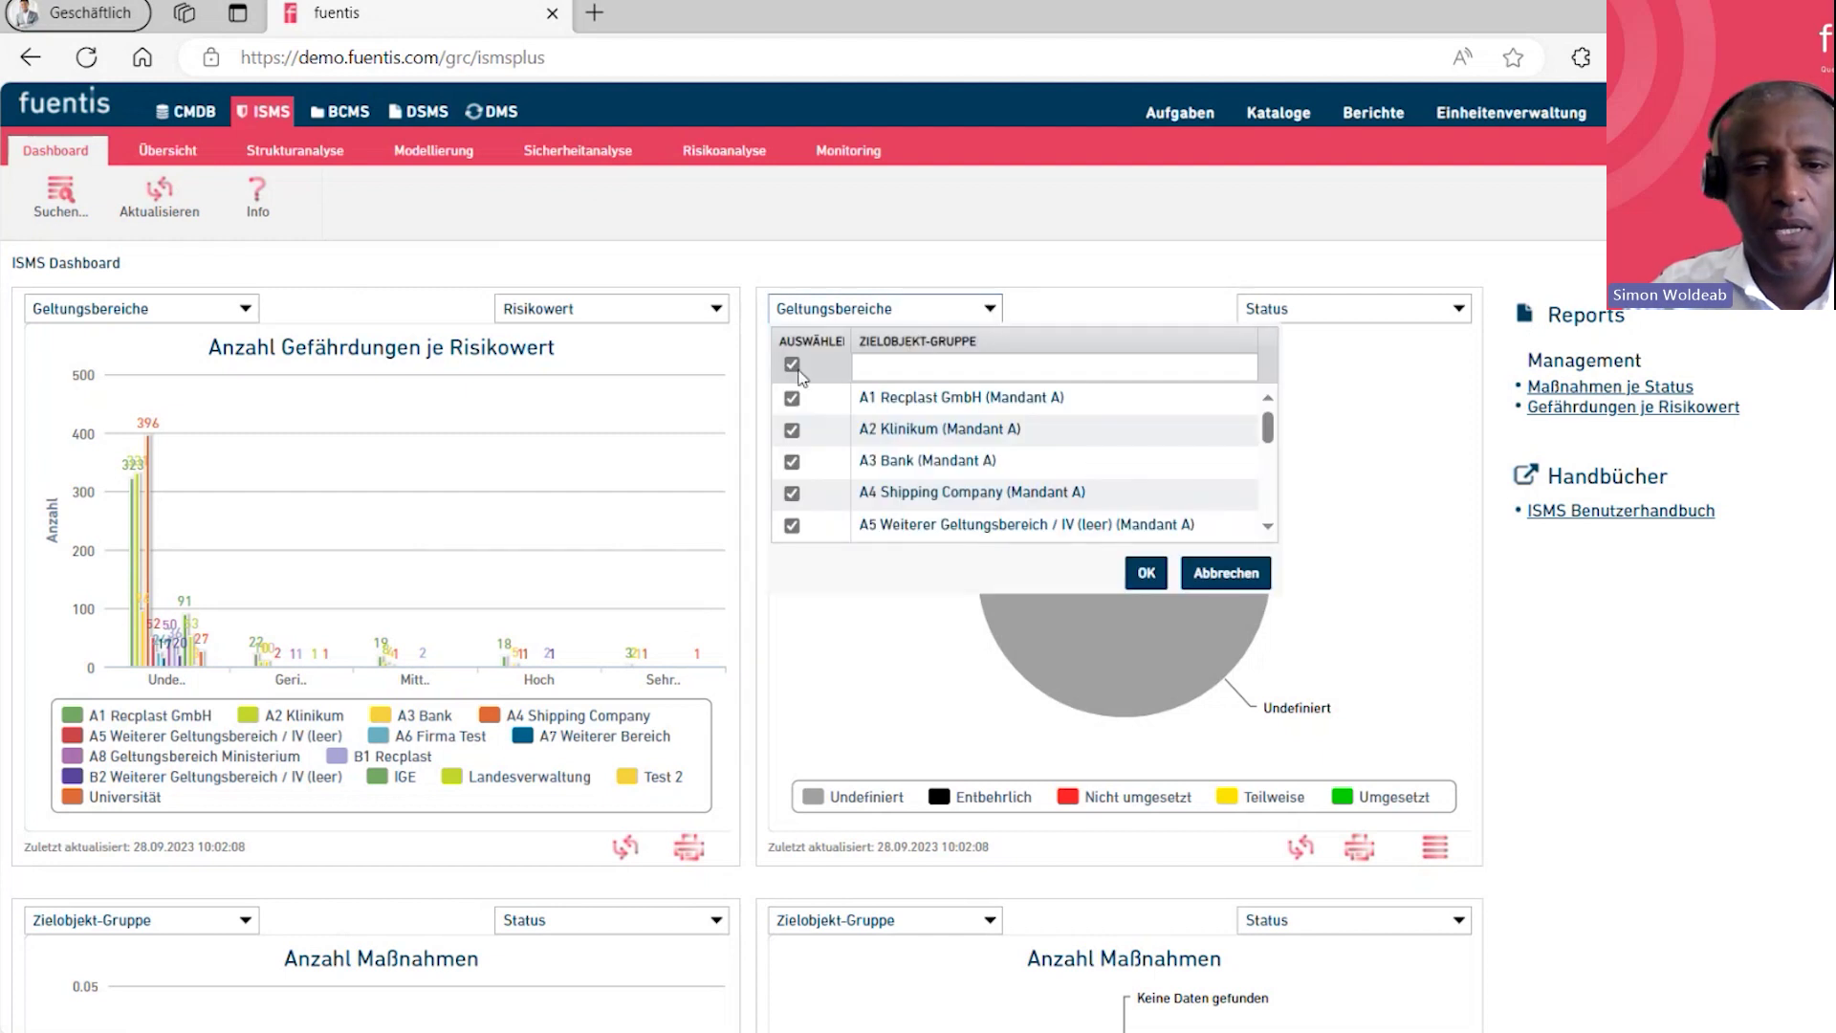
left_click(792, 364)
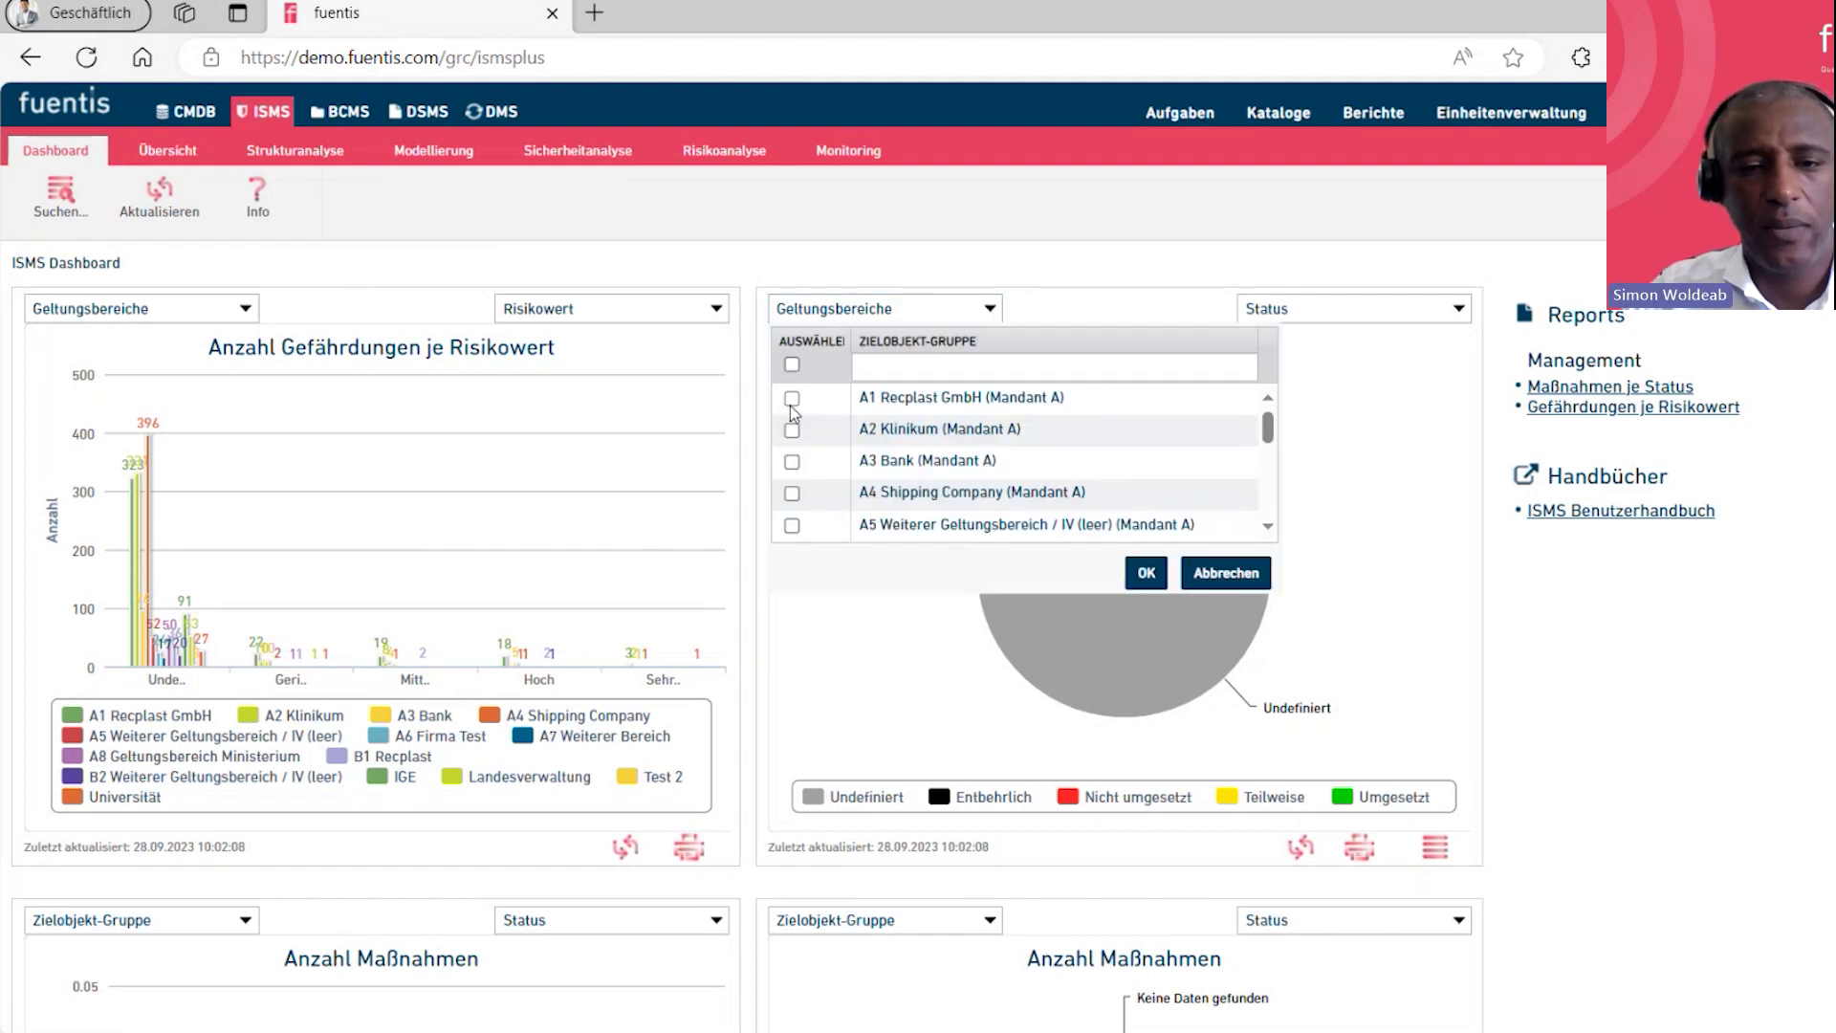
left_click(791, 398)
left_click(1147, 572)
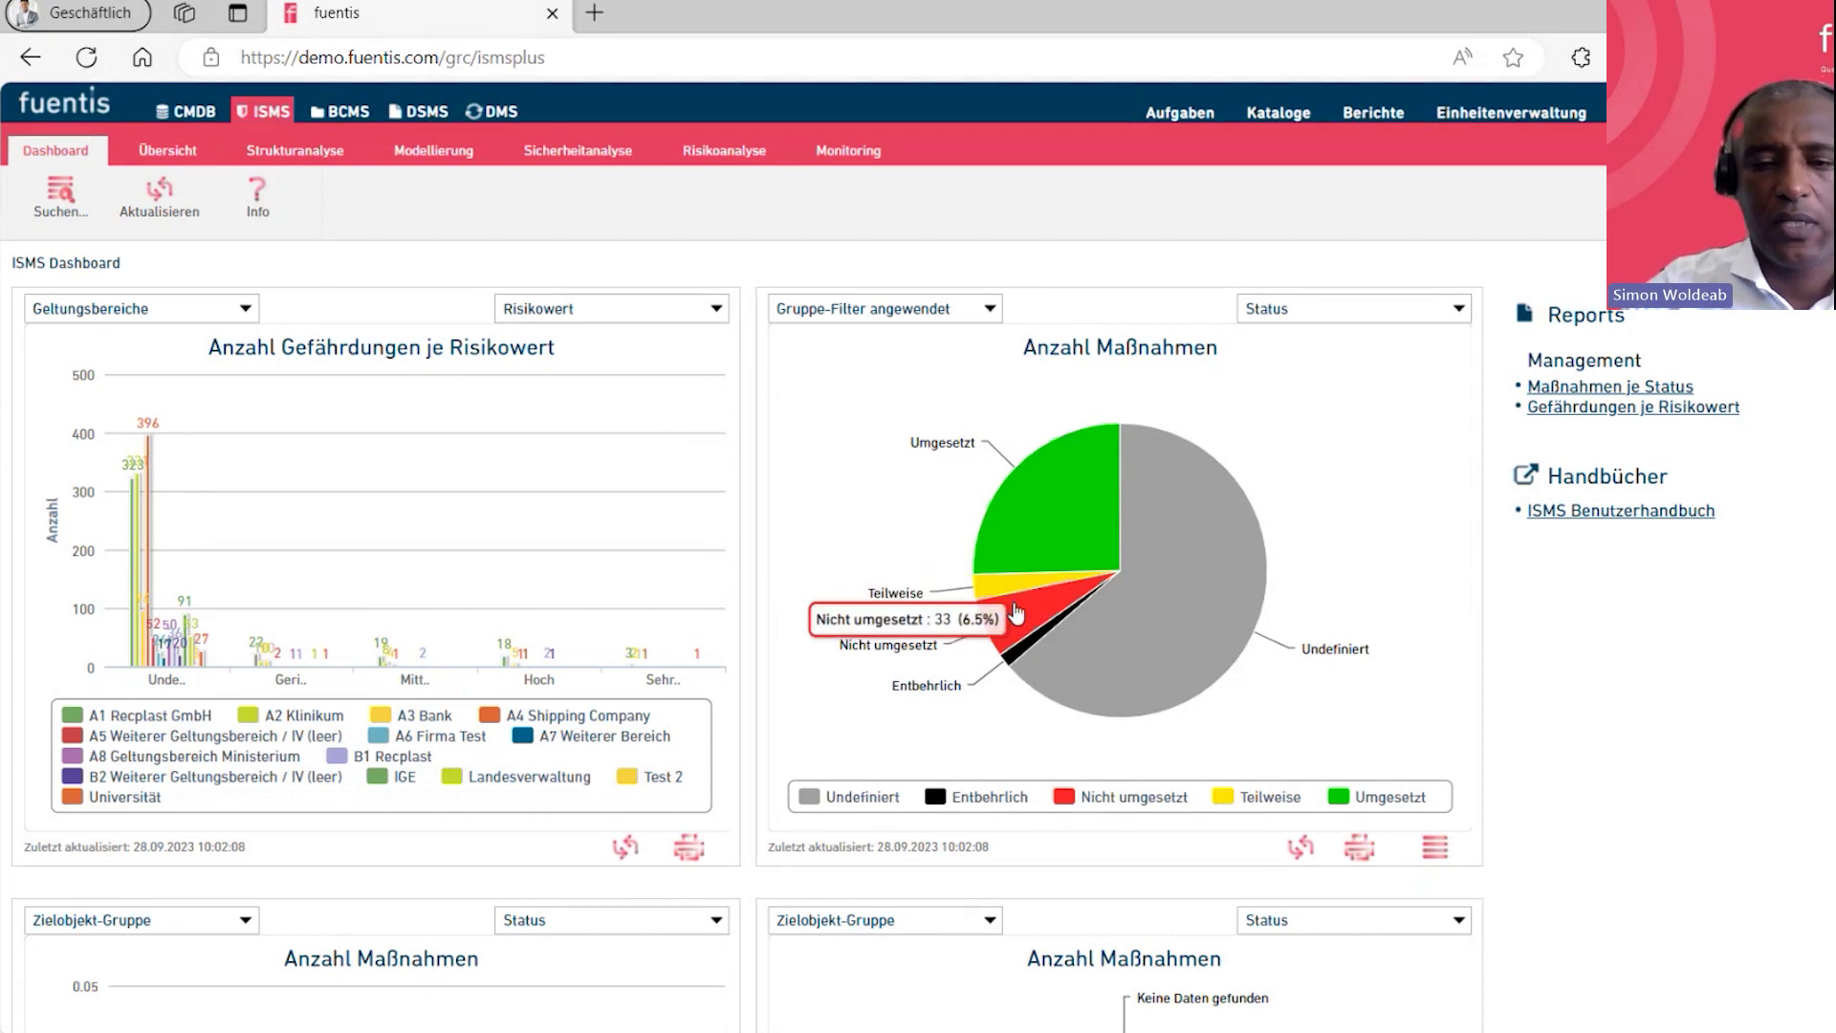
Review the details of the measures with status "Nicht umgesetzt", including planned implementation dates and responsibilities, and close the list
left_click(1015, 613)
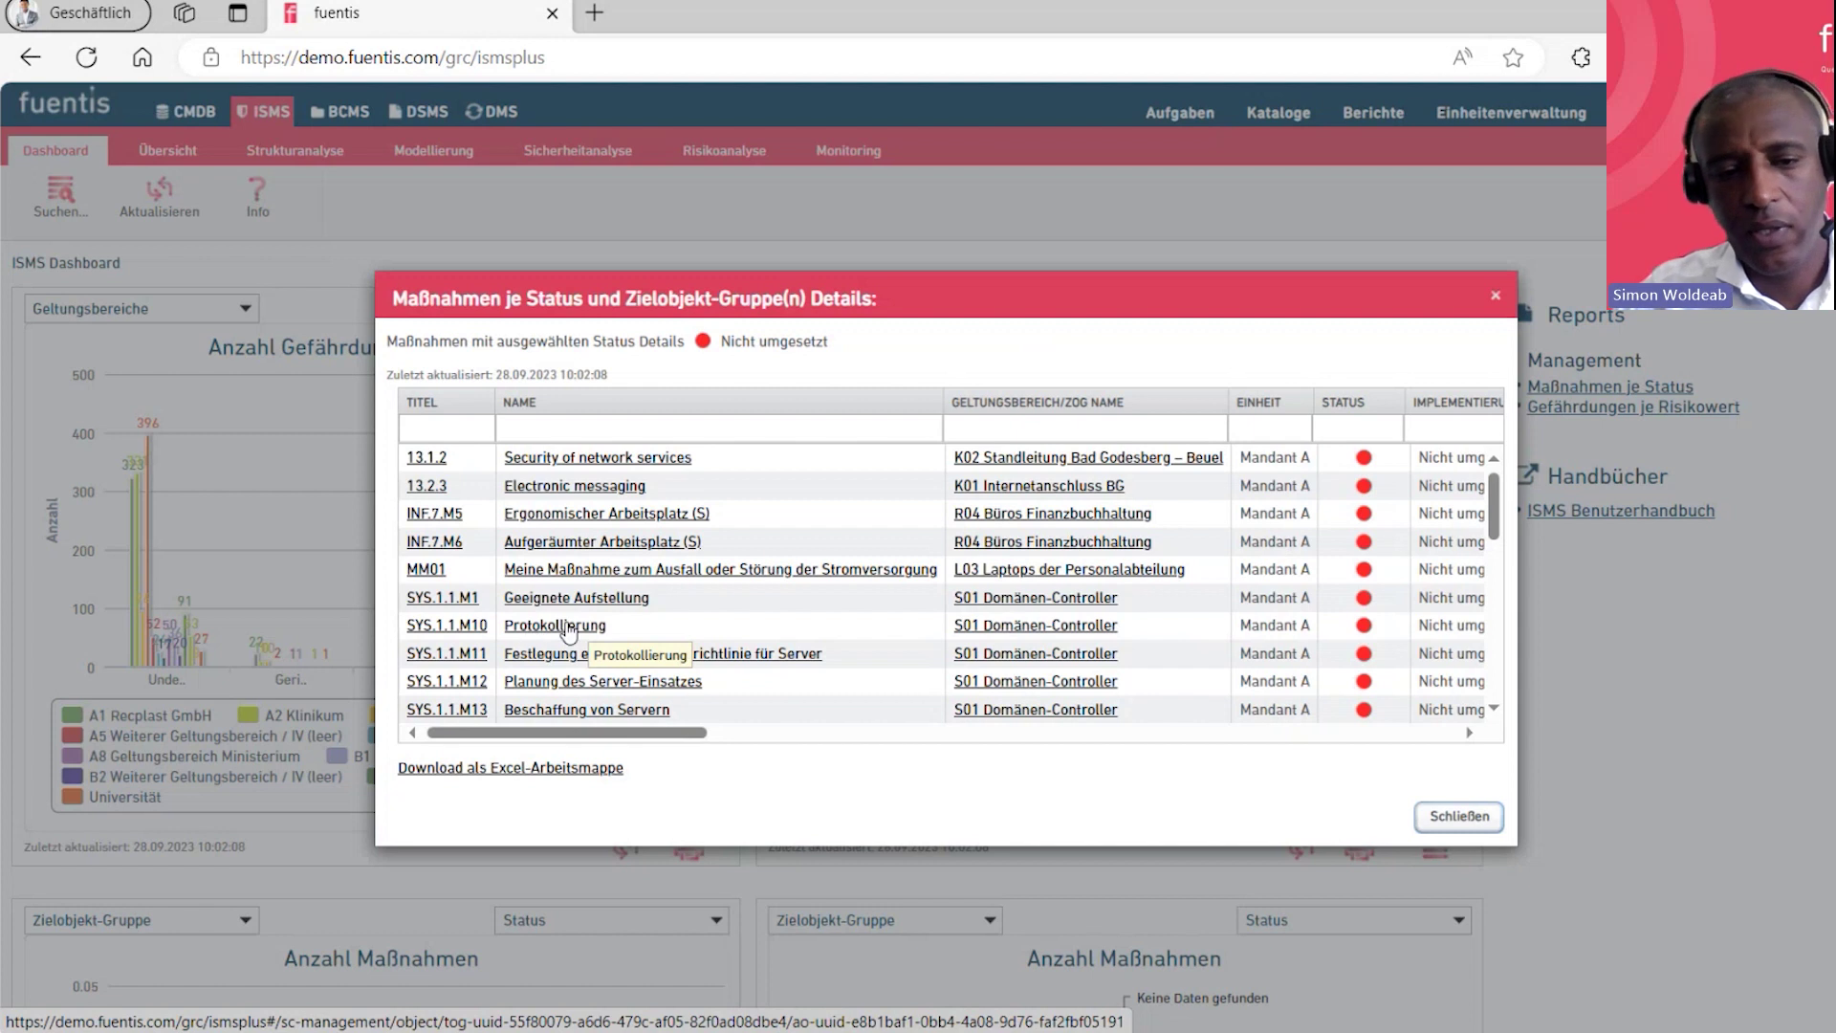
left_click_drag(547, 740, 1024, 755)
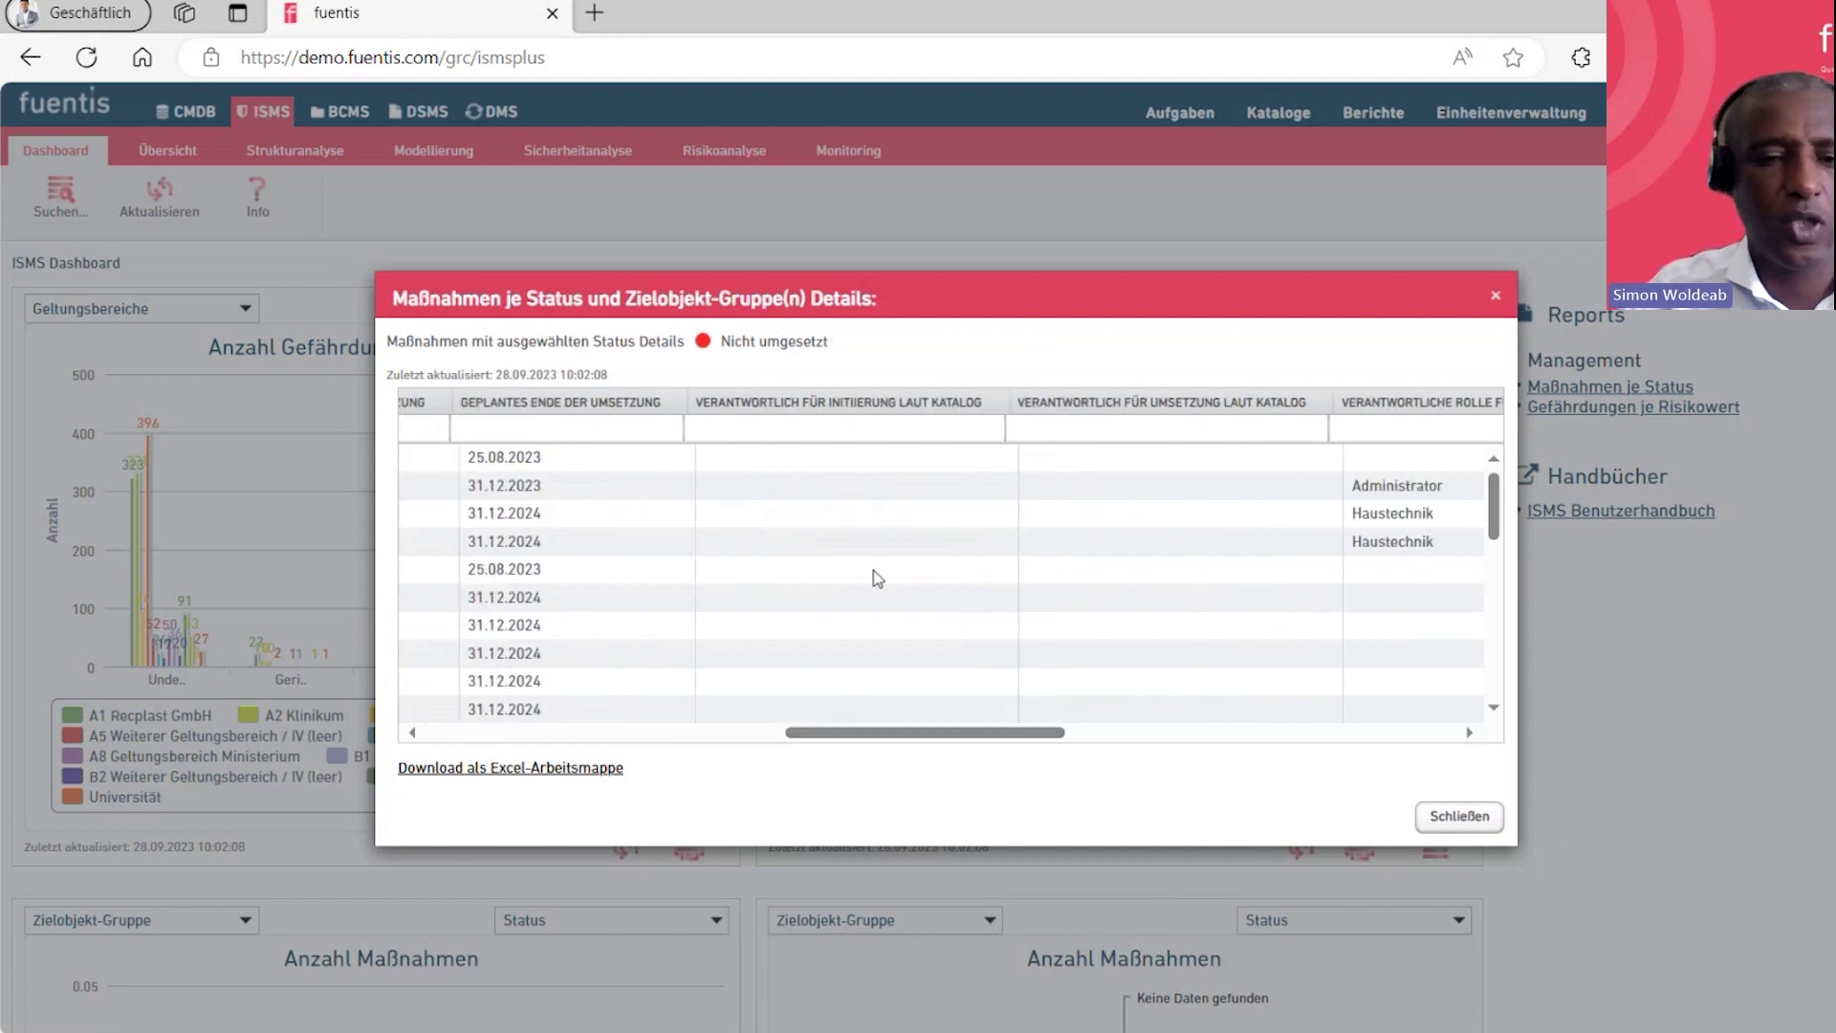
left_click(1459, 817)
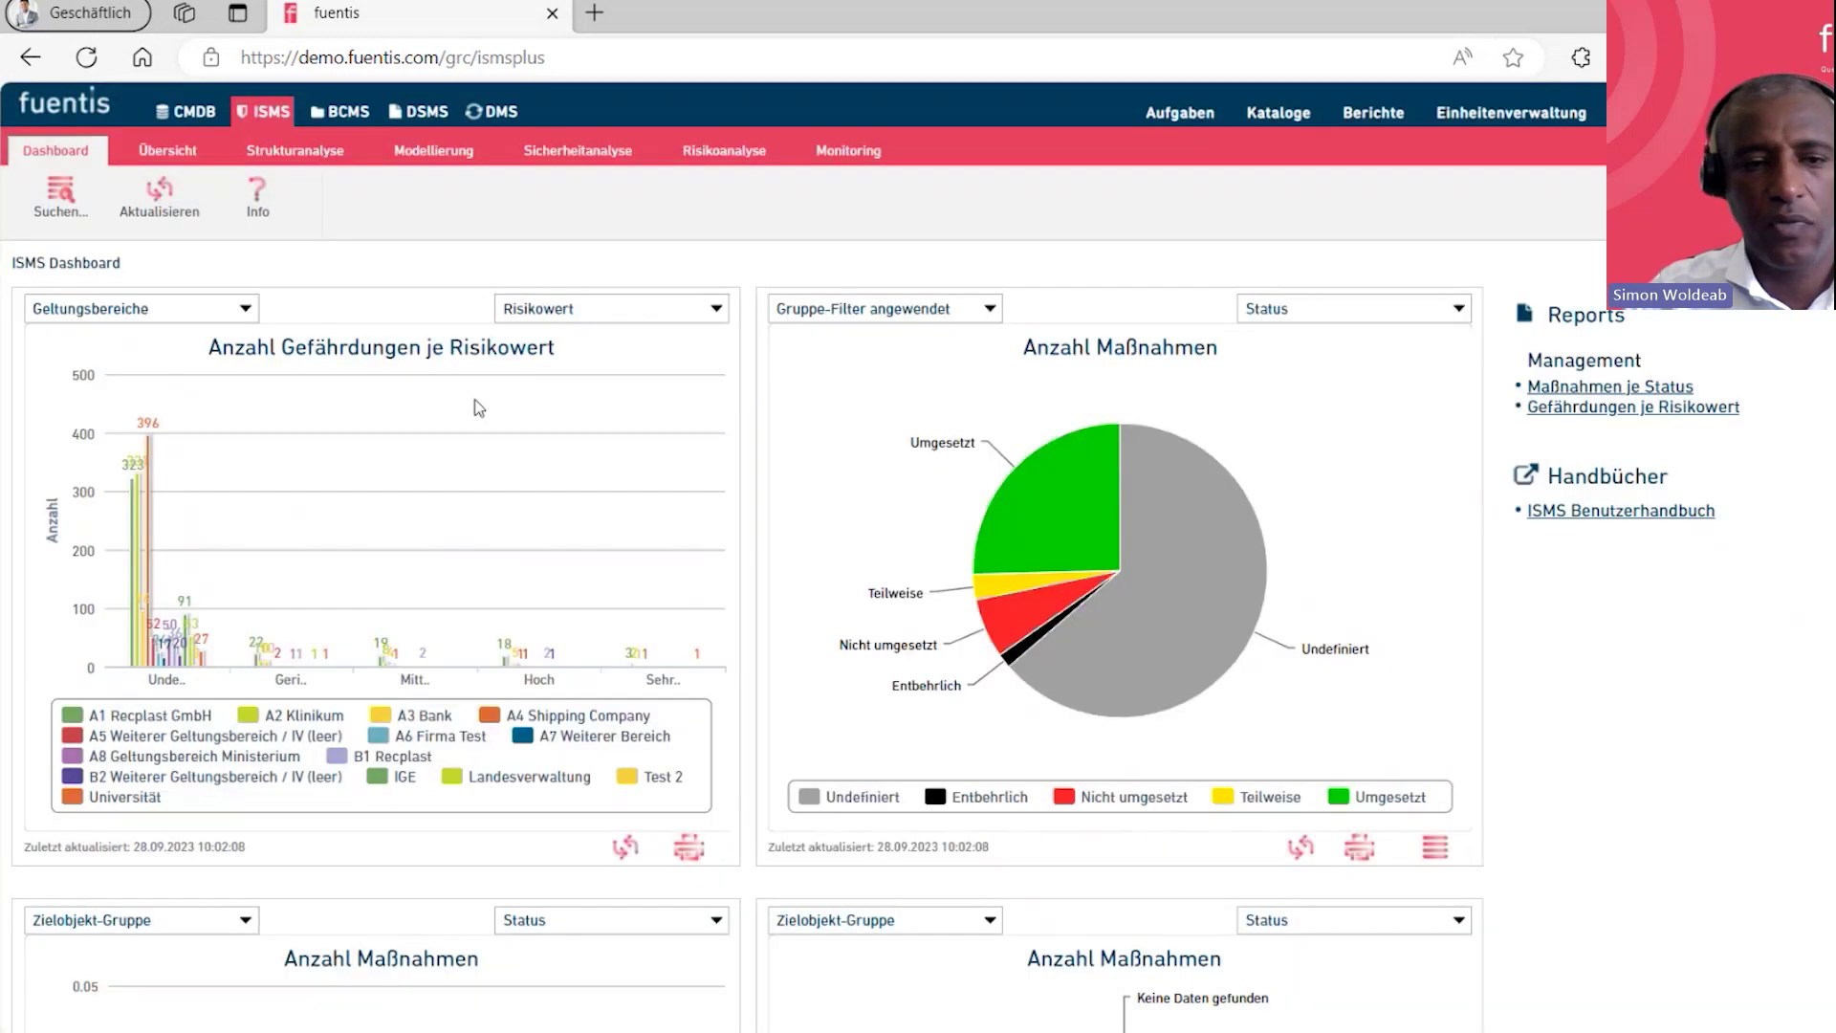
Filter the Anzahl Anforderungen chart by target object group, selecting all groups that match "clien"
scroll(1476, 811, "down", 5)
scroll(1124, 799, "down", 5)
scroll(1118, 811, "down", 8)
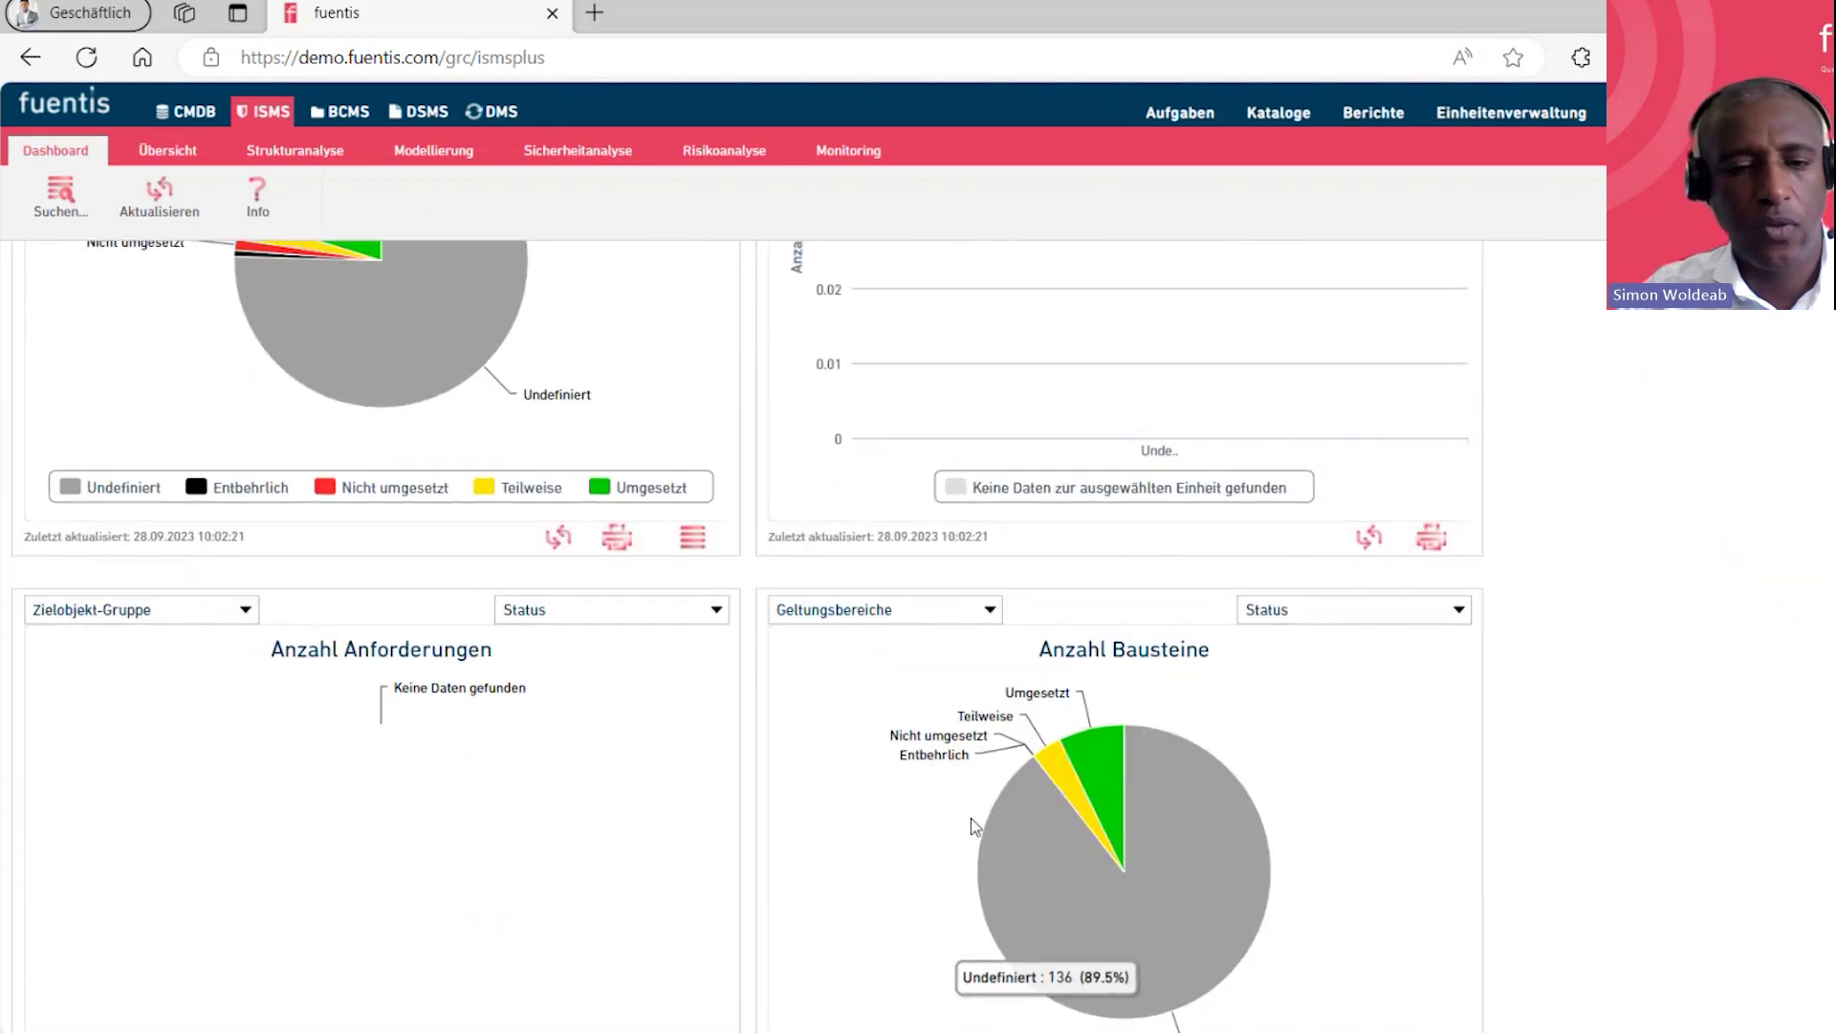
scroll(1220, 865, "down", 1)
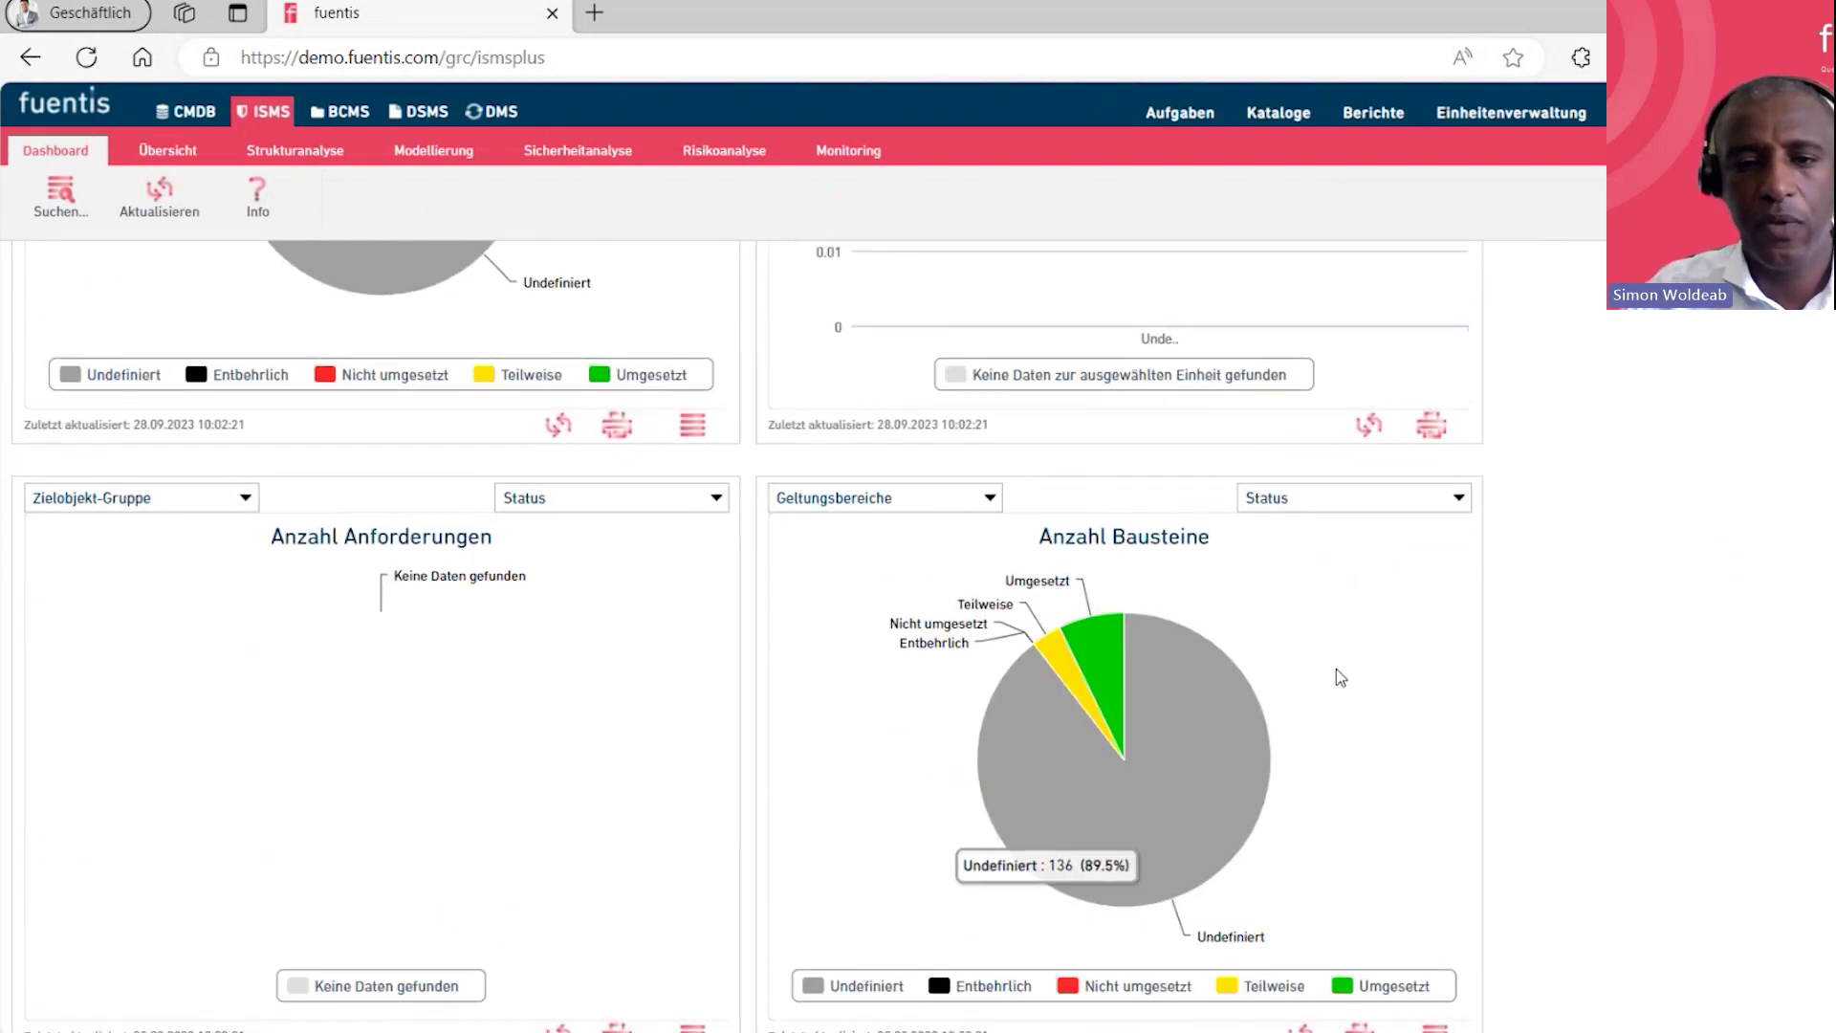
scroll(1338, 676, "up", 6)
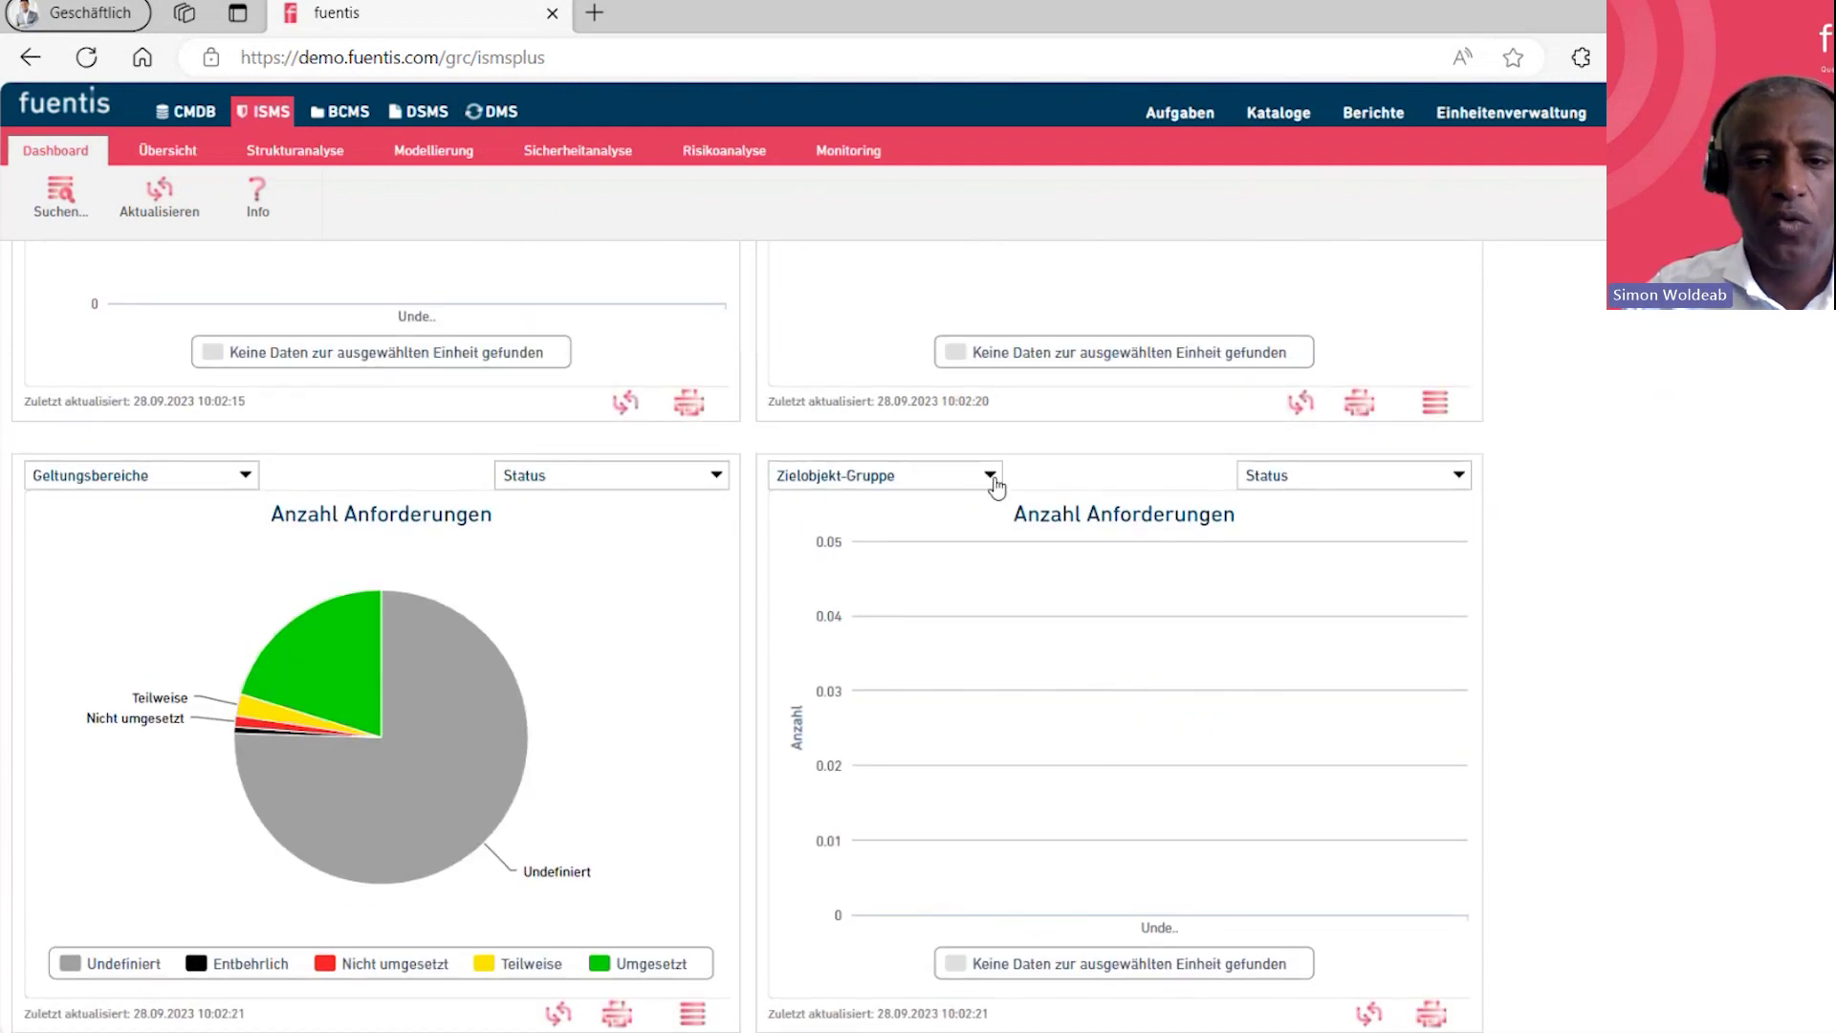
left_click(992, 481)
scroll(971, 585, "down", 1)
scroll(970, 585, "up", 1)
left_click(934, 536)
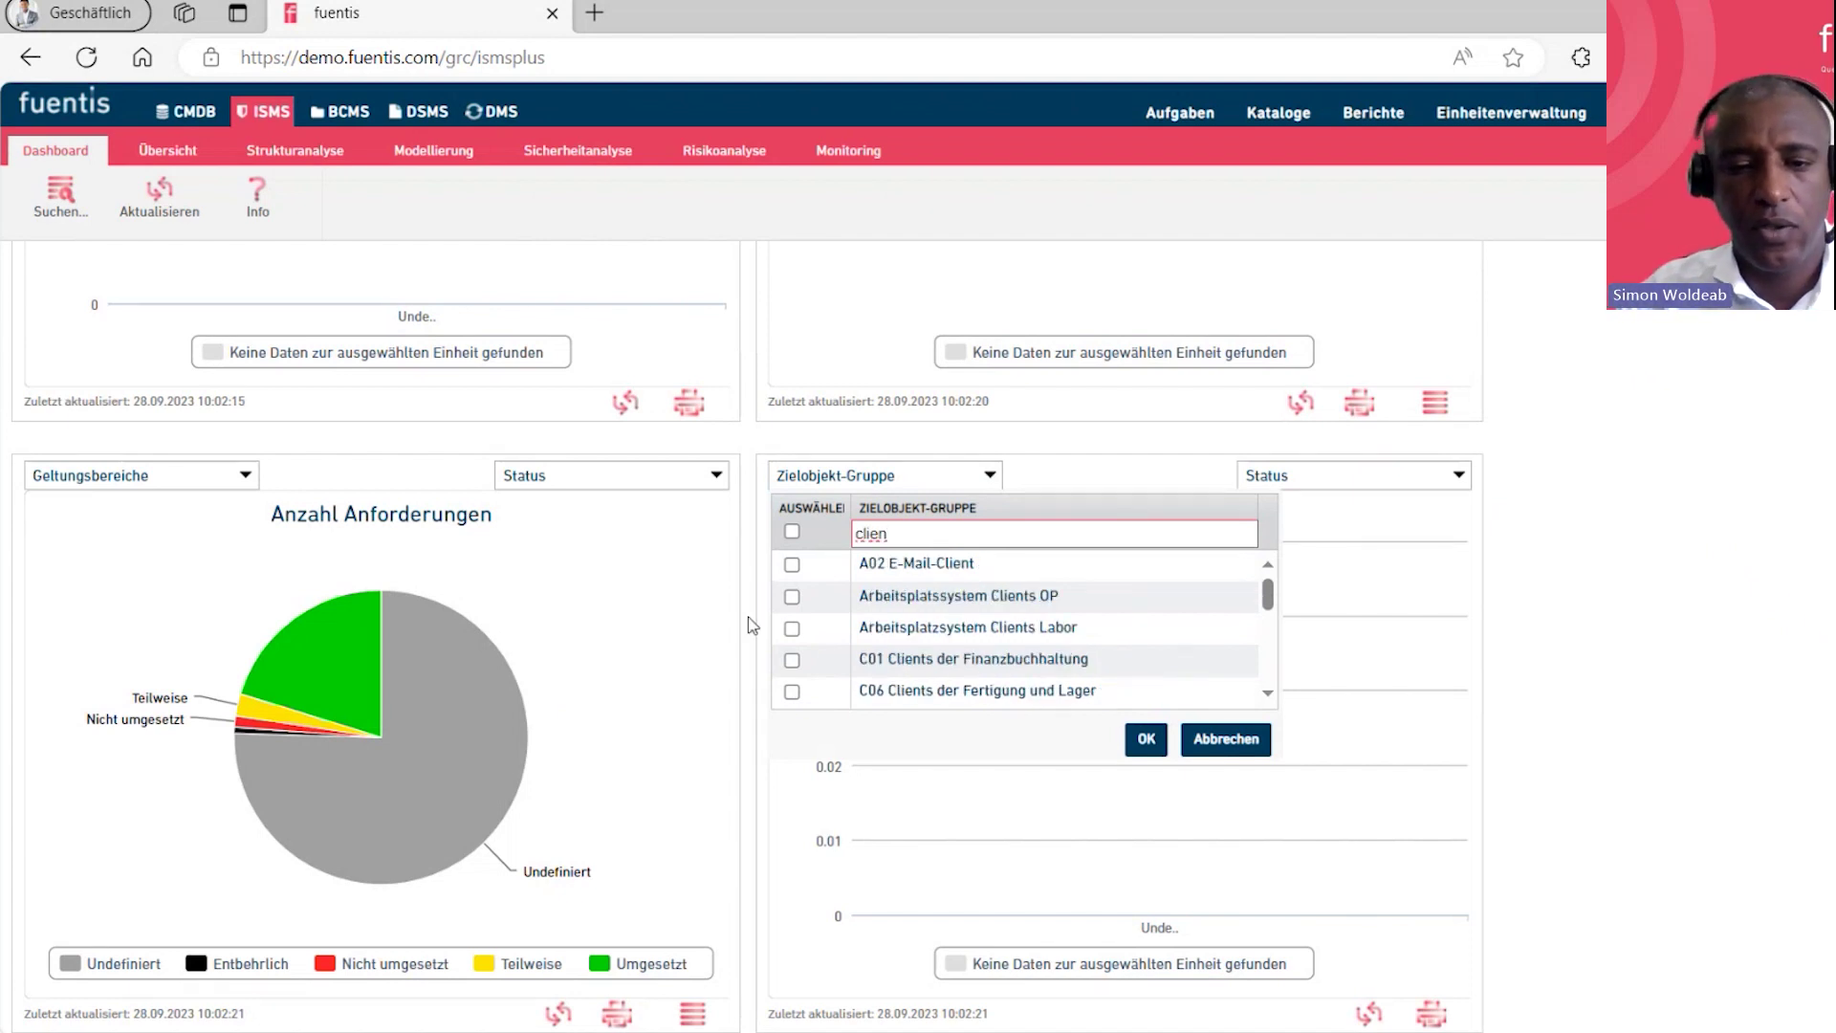
left_click(792, 533)
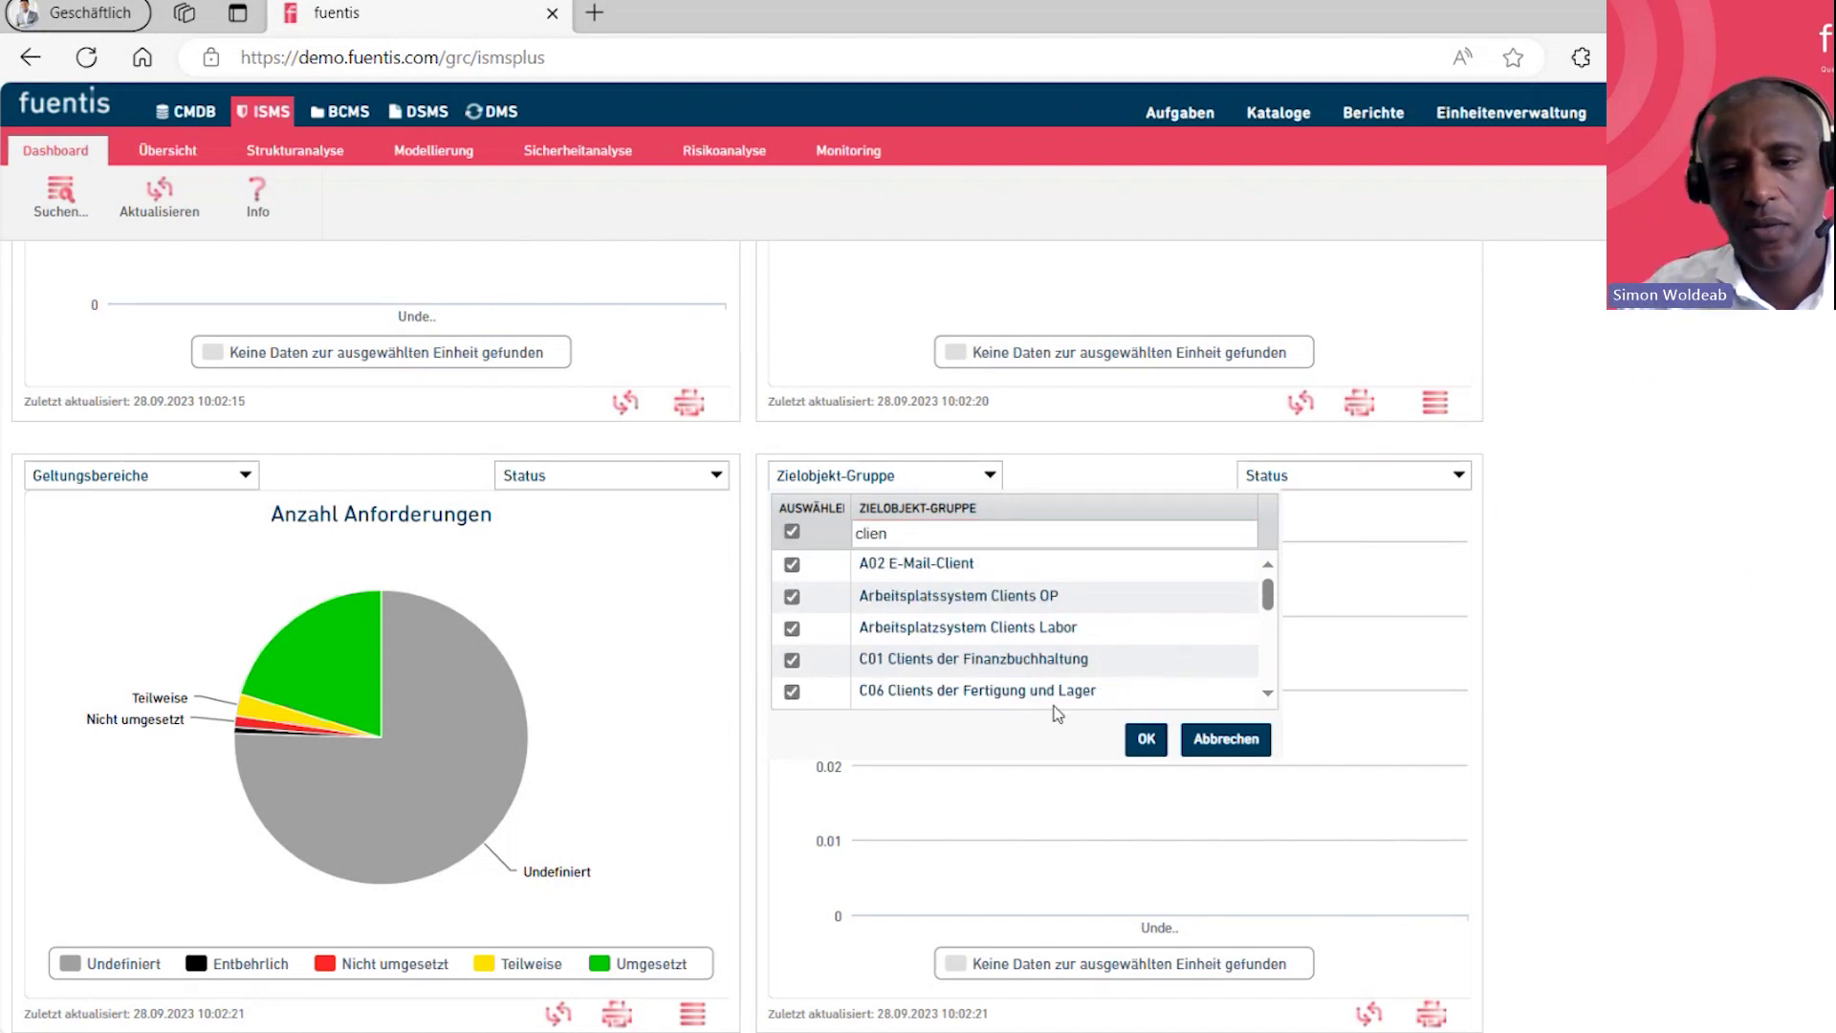
left_click(1144, 746)
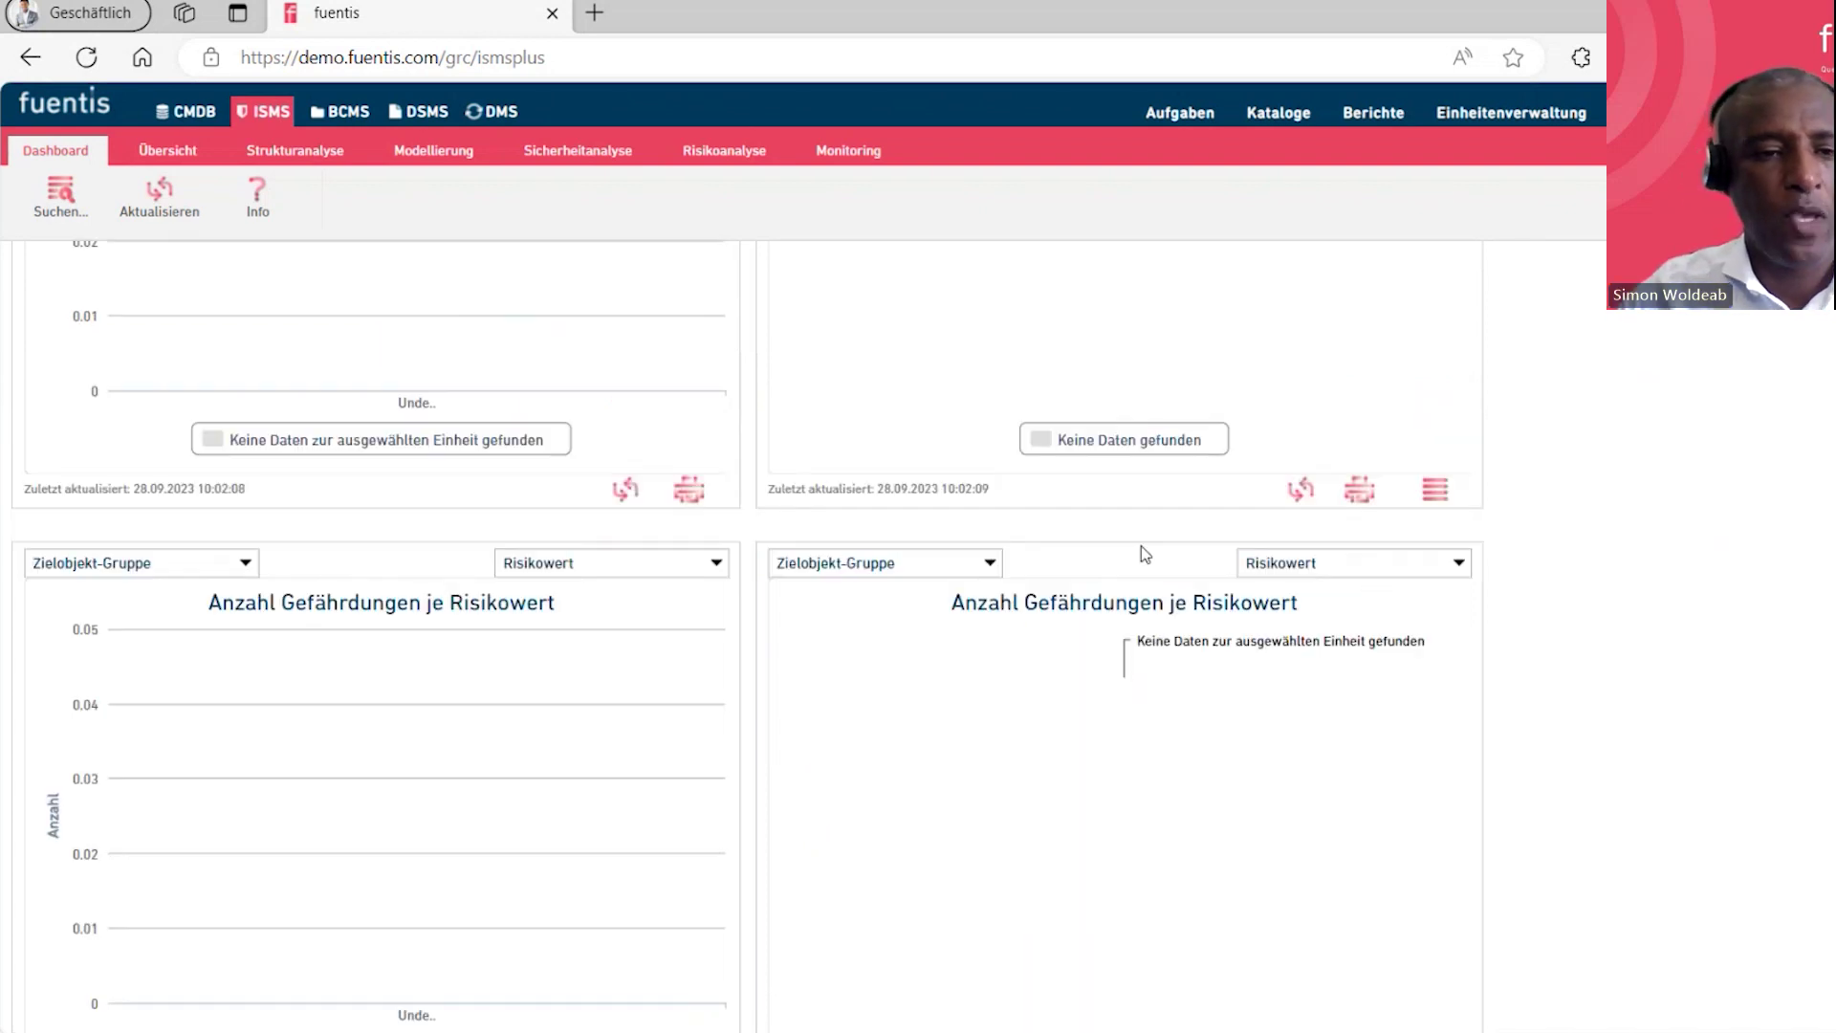
Show the ISMS overview of A1 Recplast GmbH and review its status, risk analysis and protection need columns
scroll(646, 571, "up", 10)
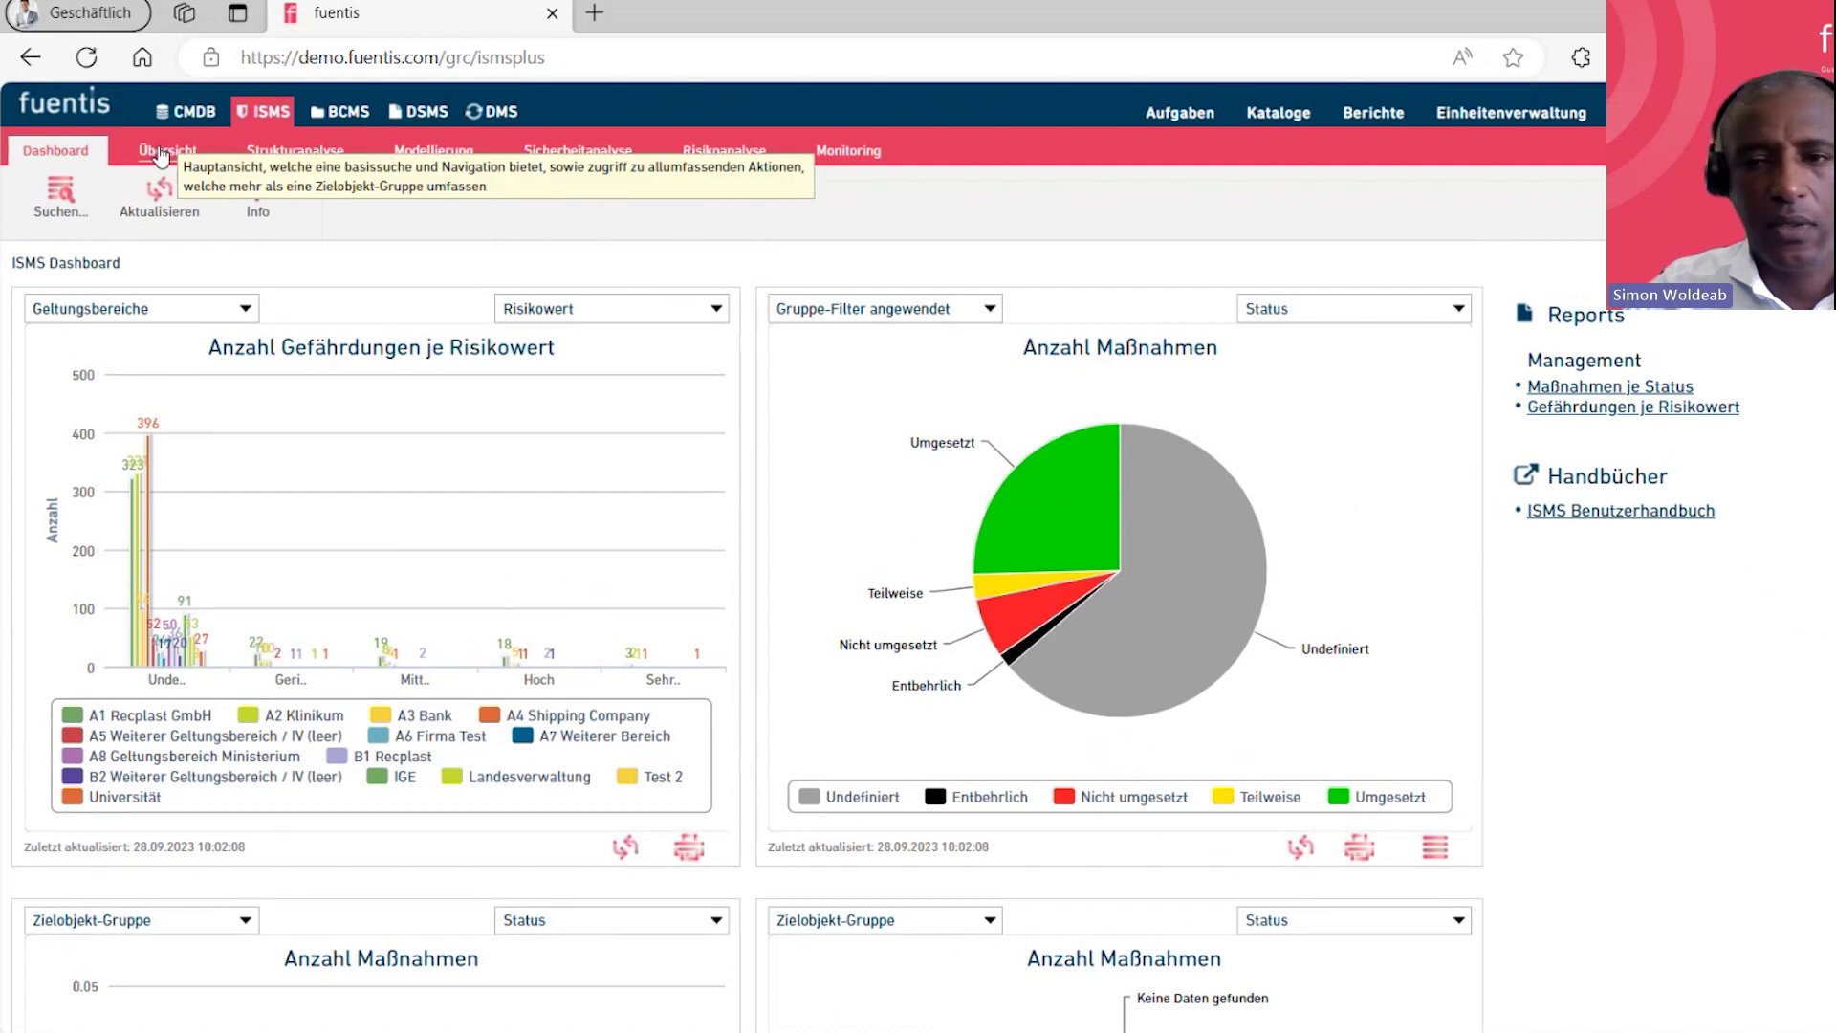
left_click(163, 153)
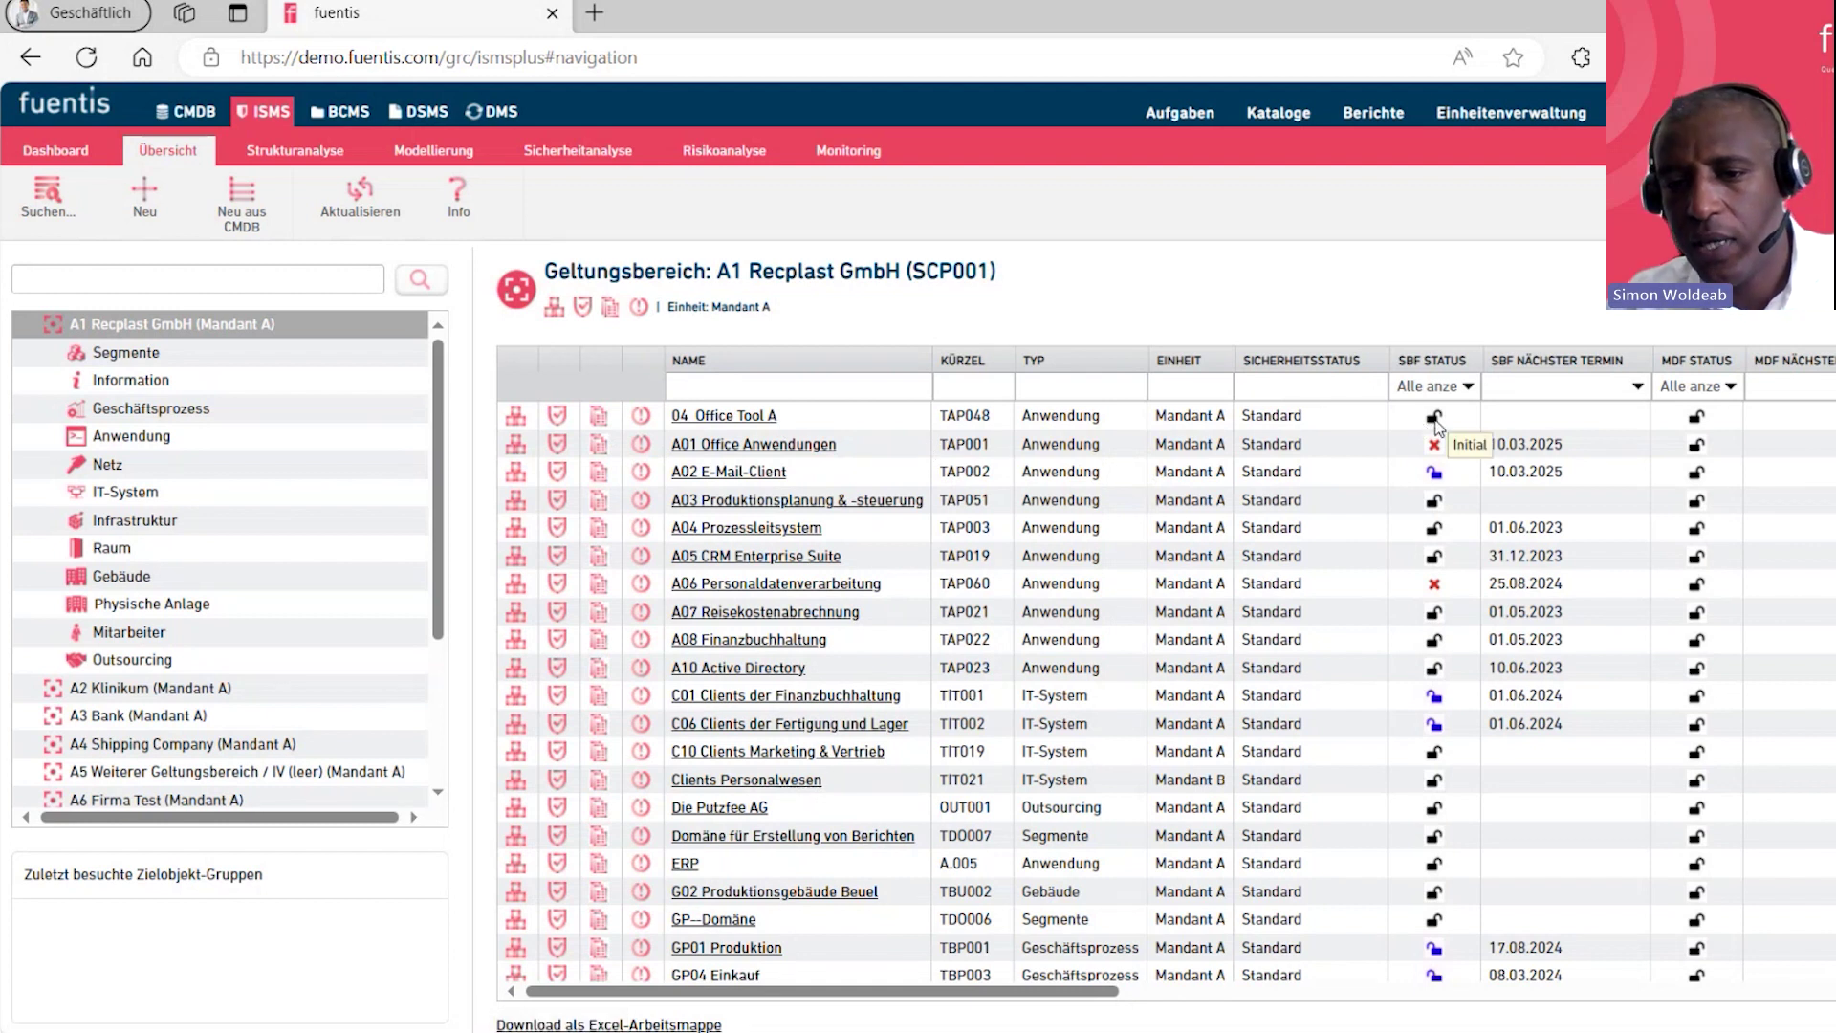
mouse_move(1431, 456)
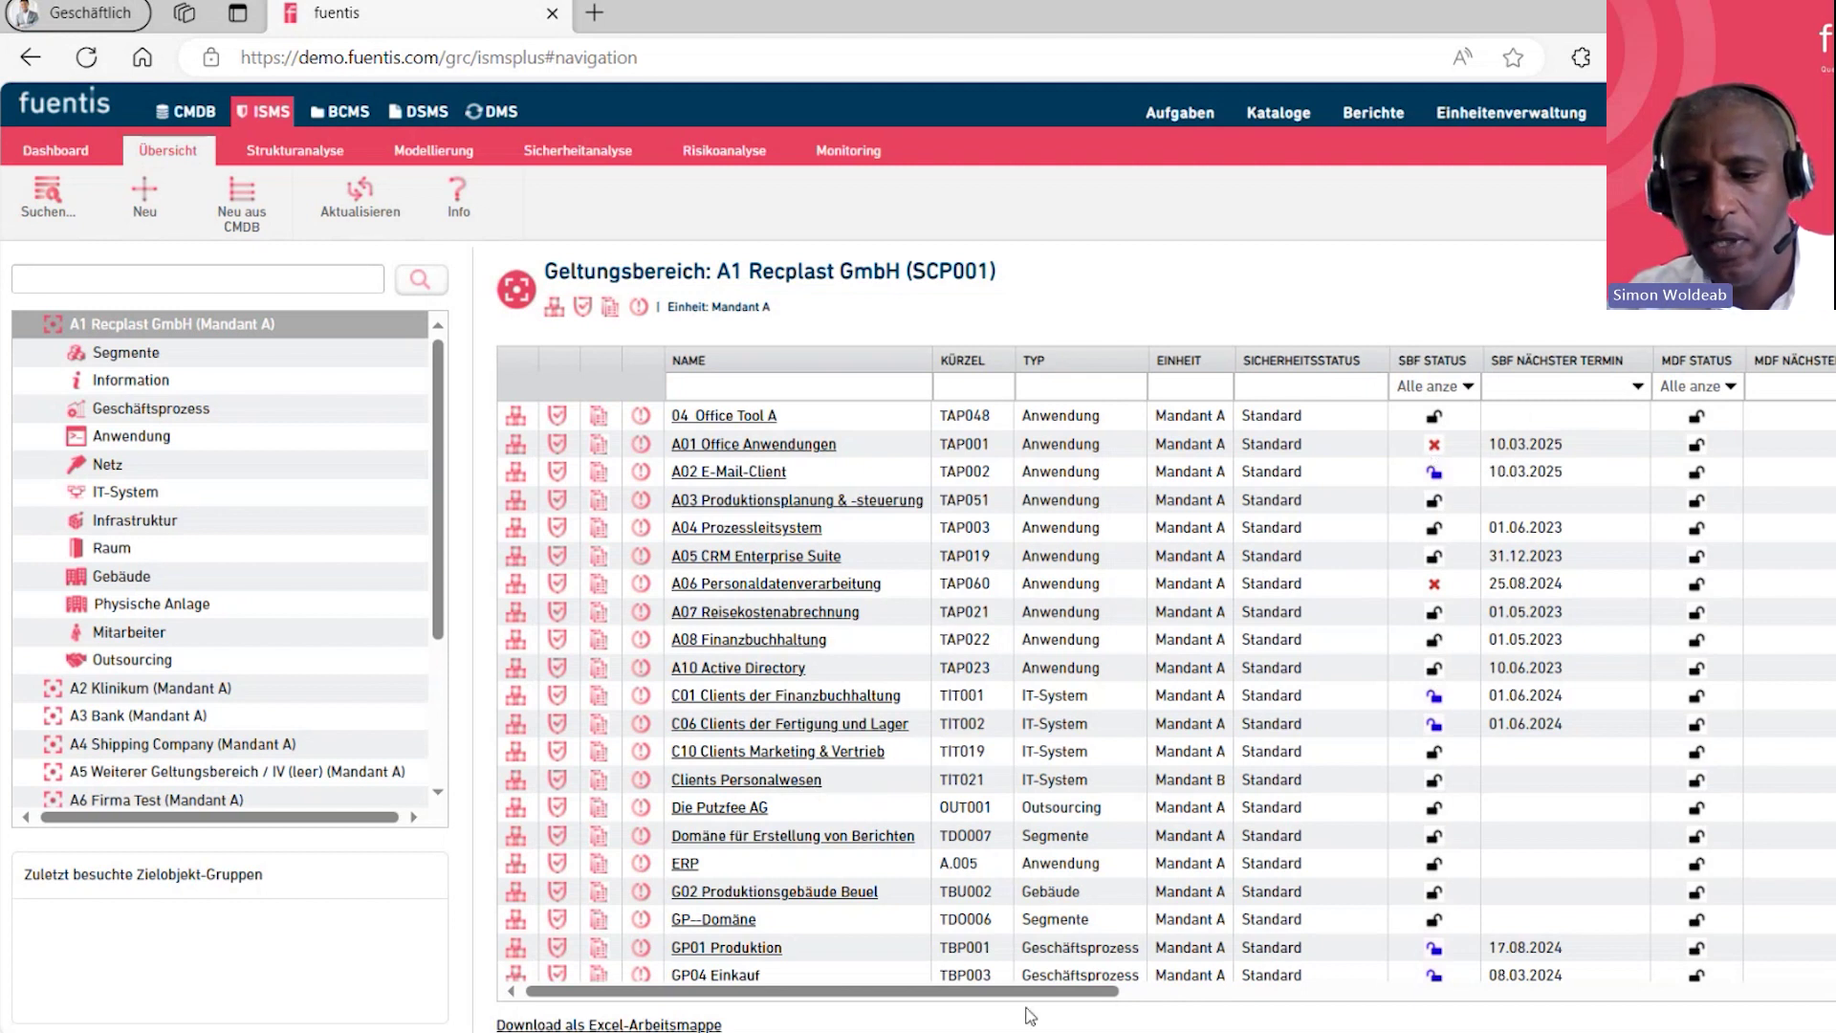
left_click_drag(1052, 987, 1519, 1019)
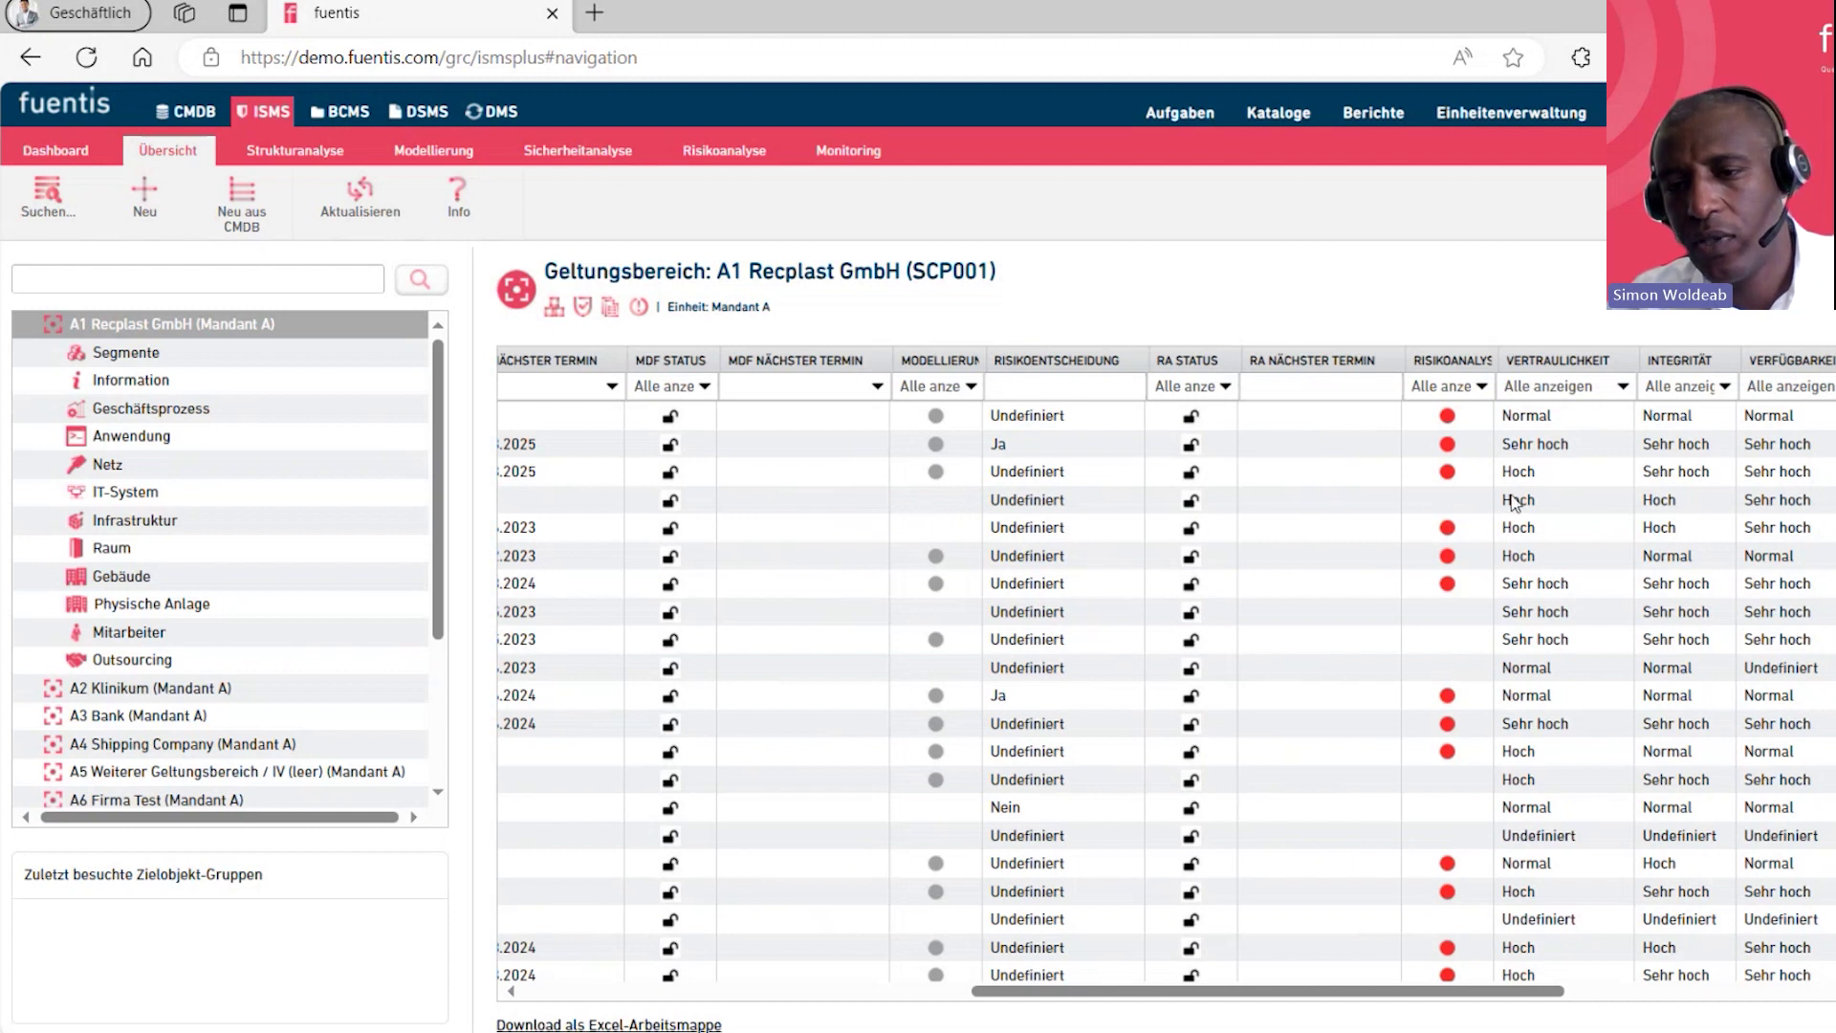
left_click_drag(1518, 1005, 932, 1011)
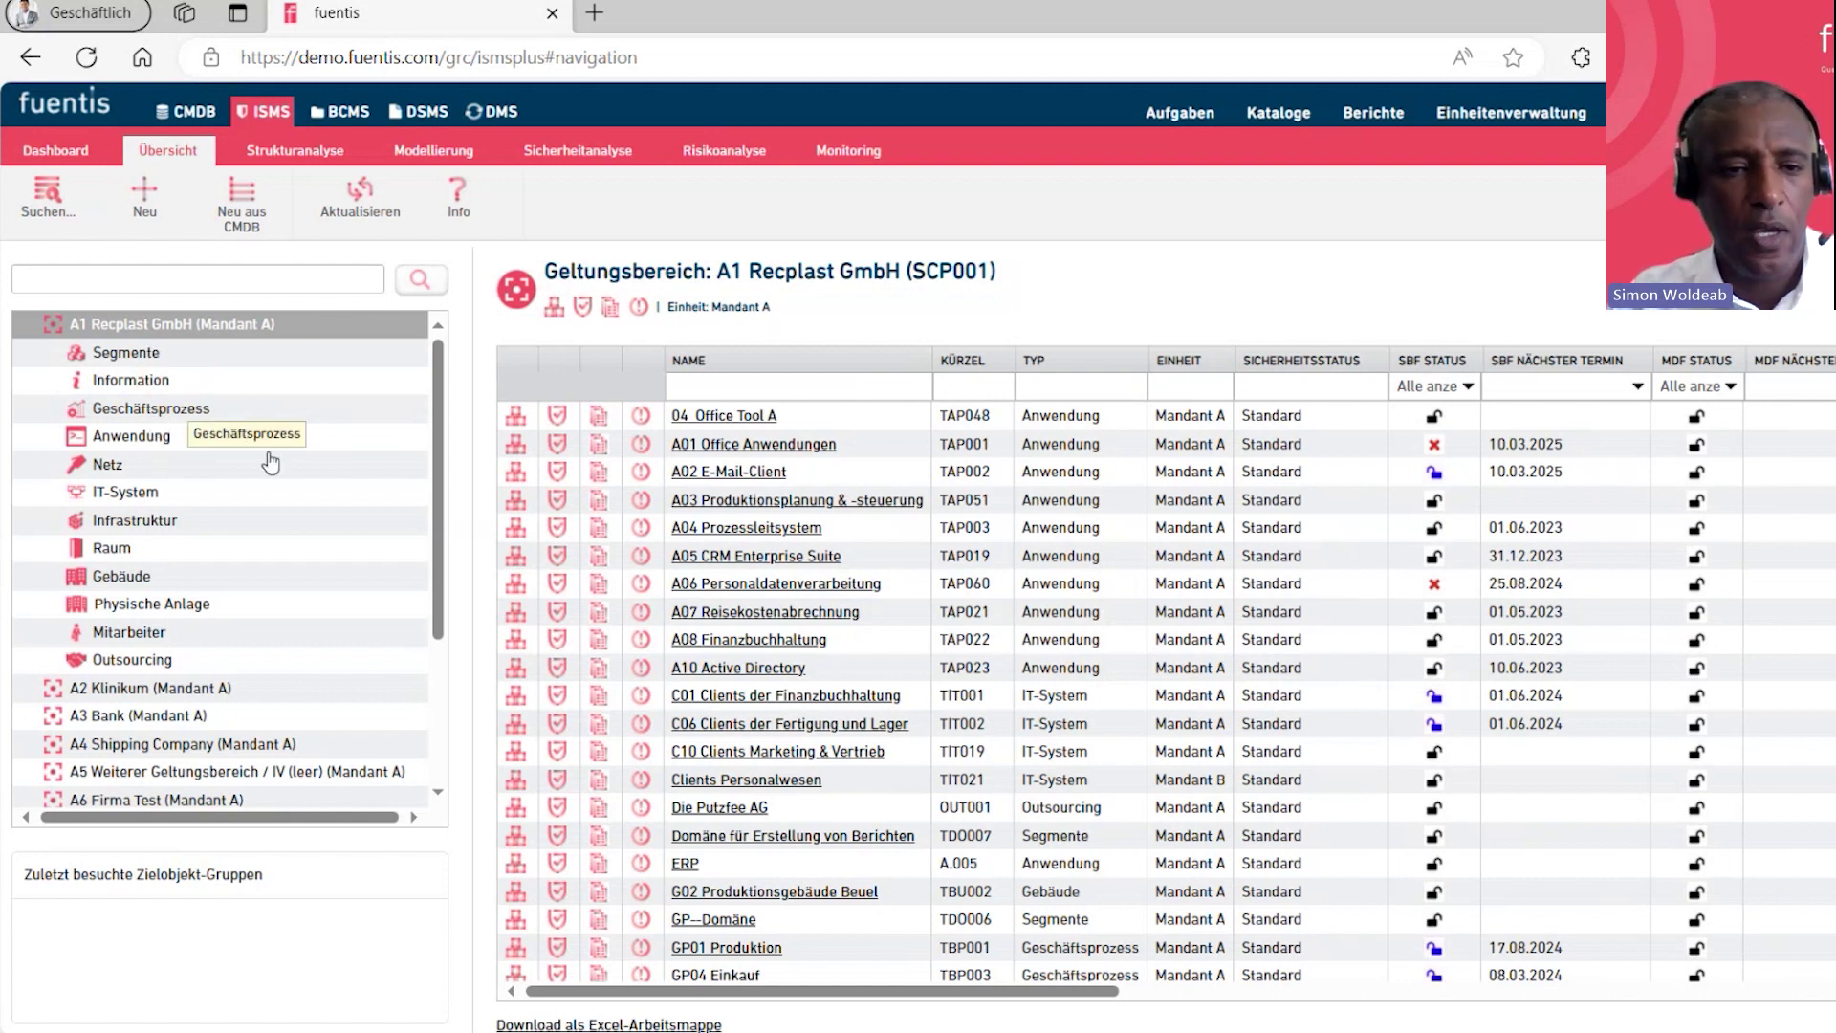
Open the structure analysis of the business process GP06 Personalverwaltung, review its status header and show its links
left_click(163, 413)
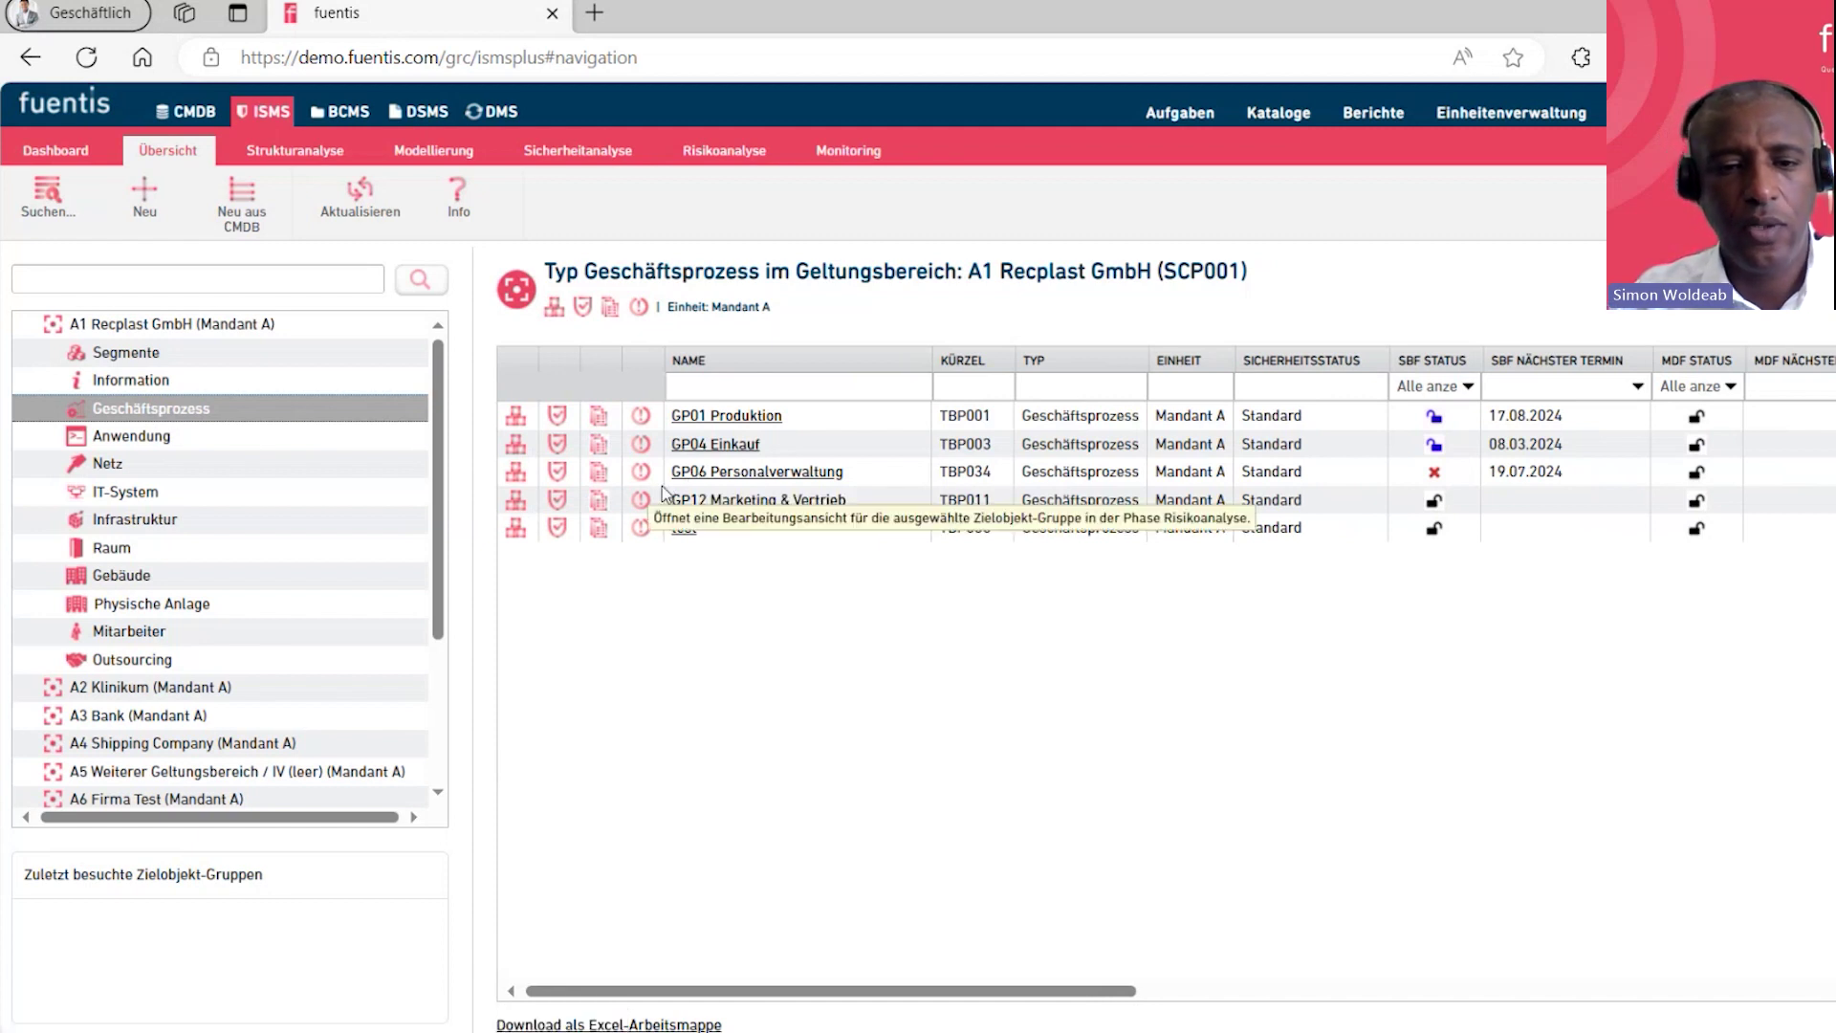
left_click(515, 472)
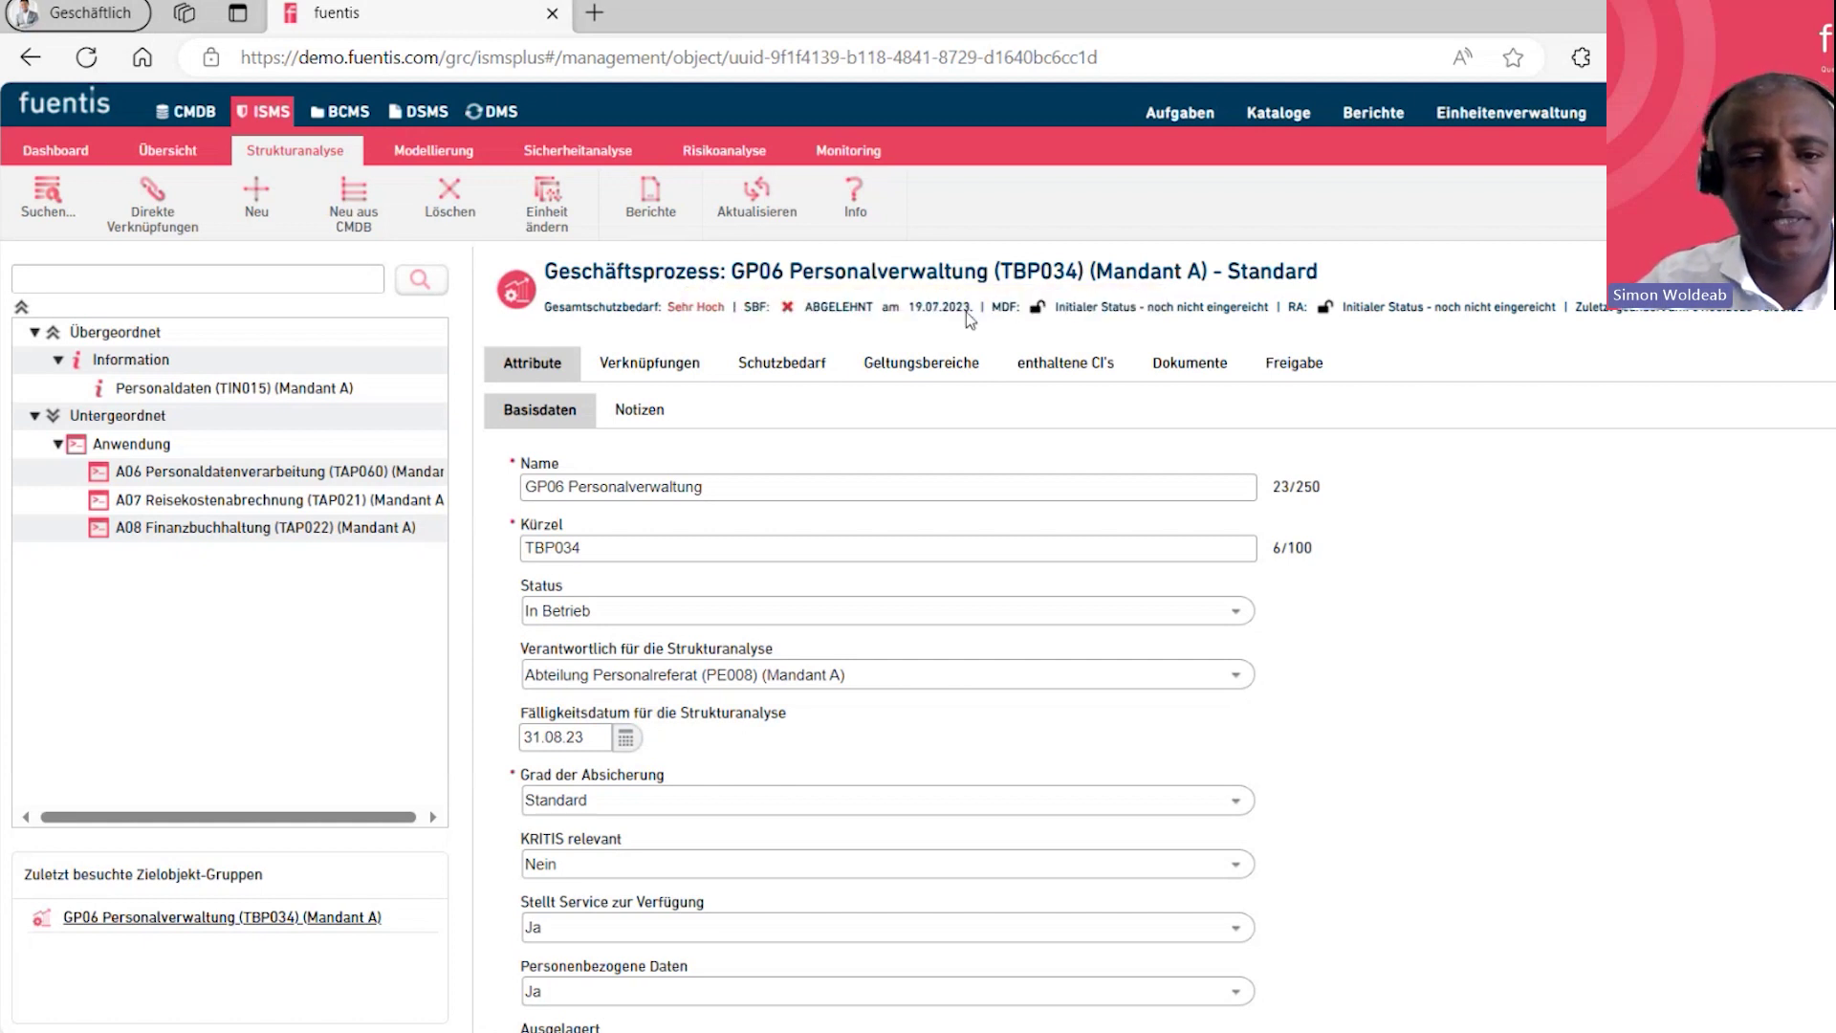
mouse_move(696, 307)
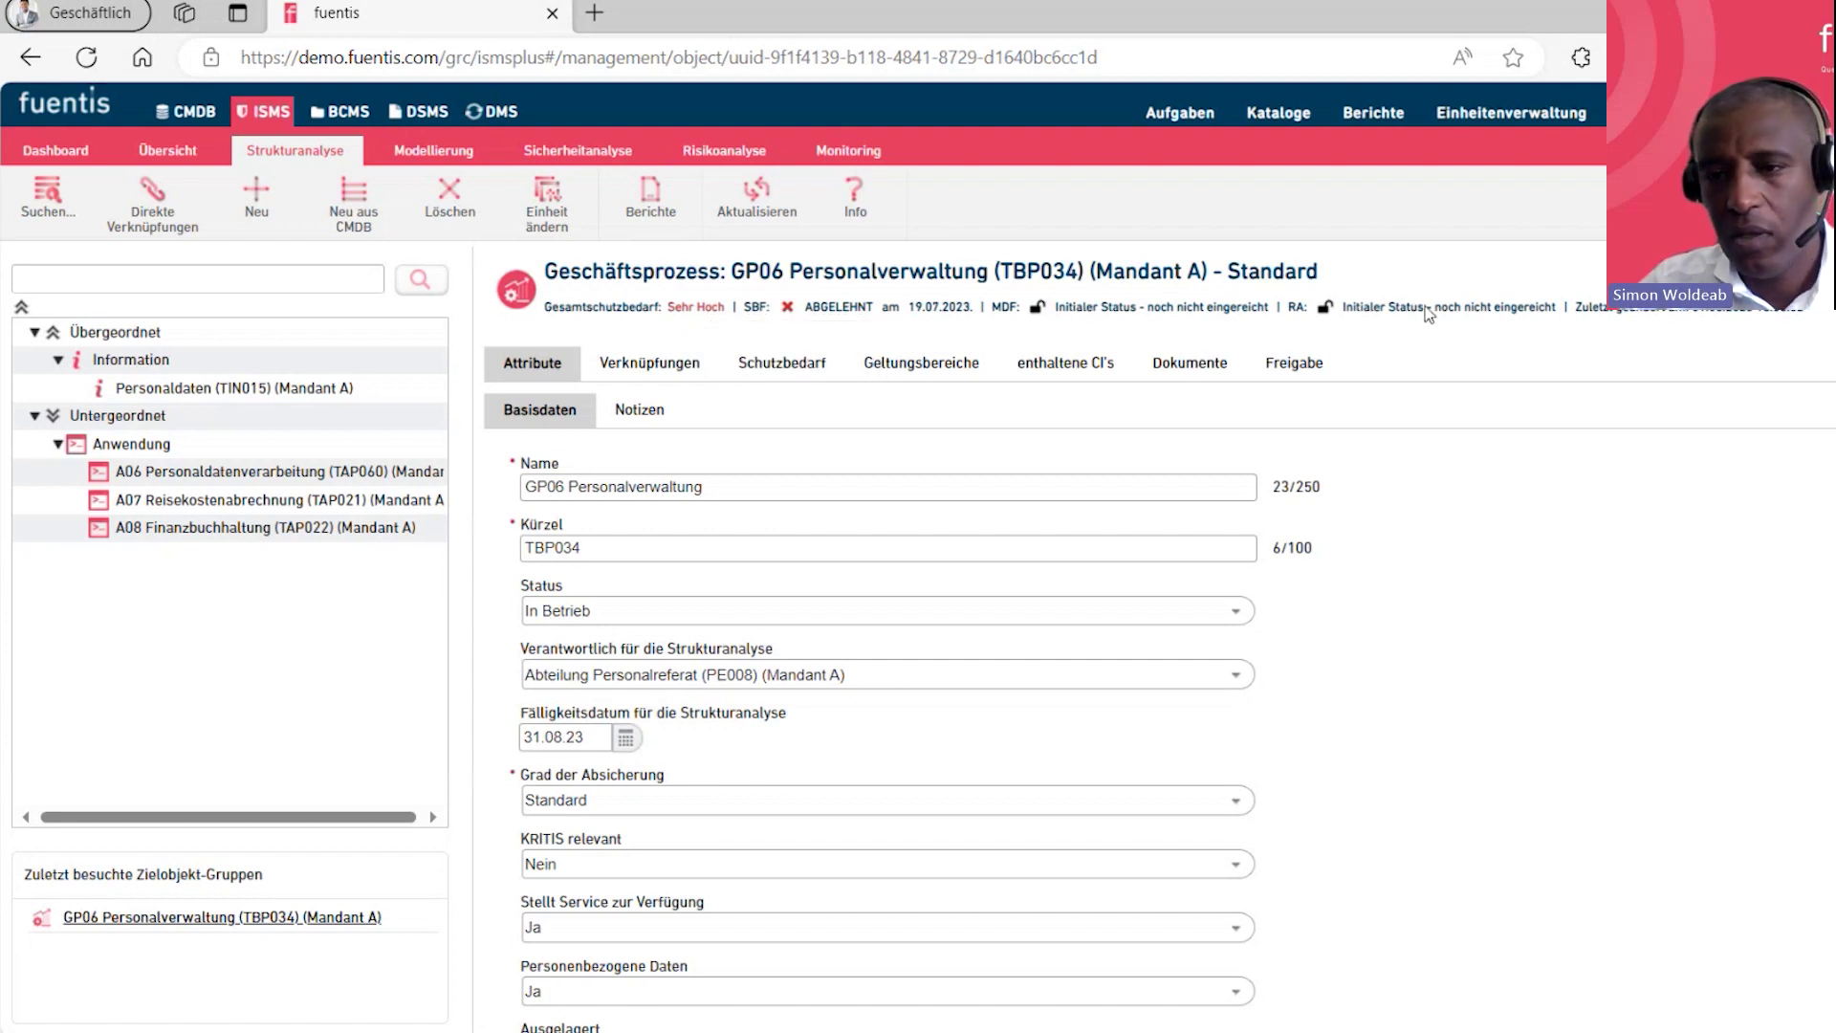
mouse_move(1690, 317)
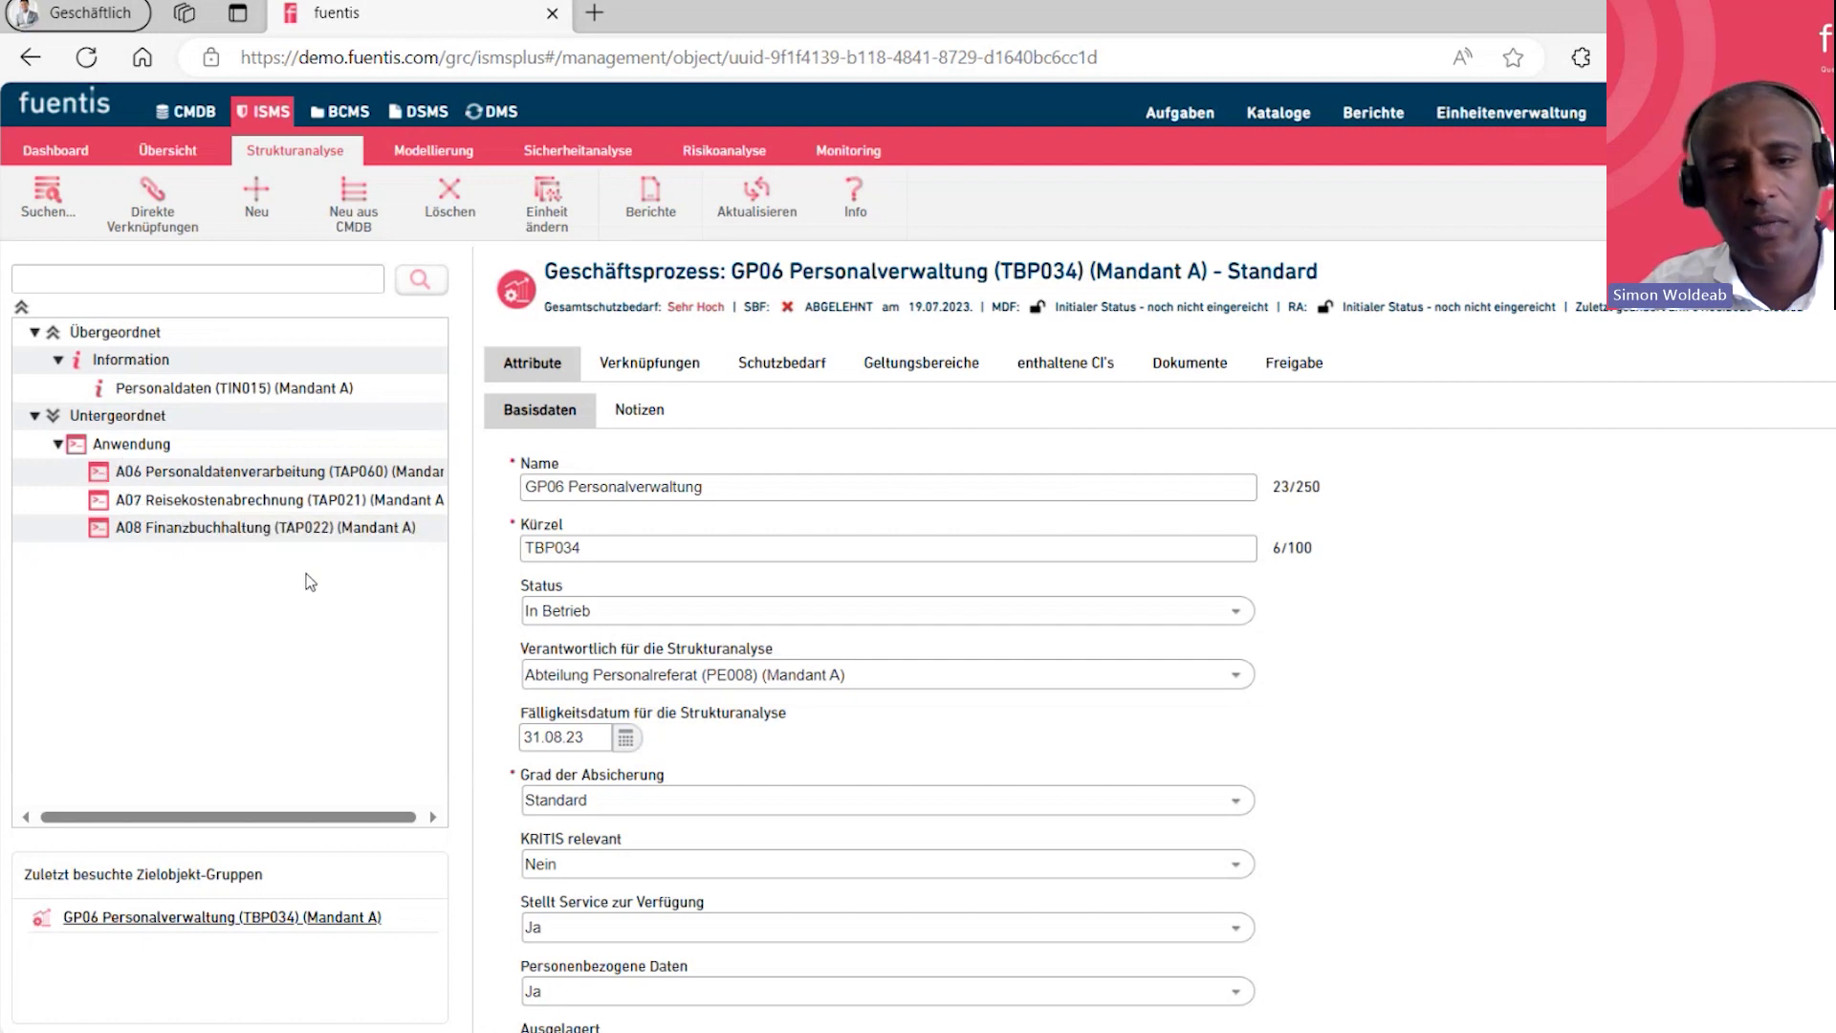
left_click(664, 367)
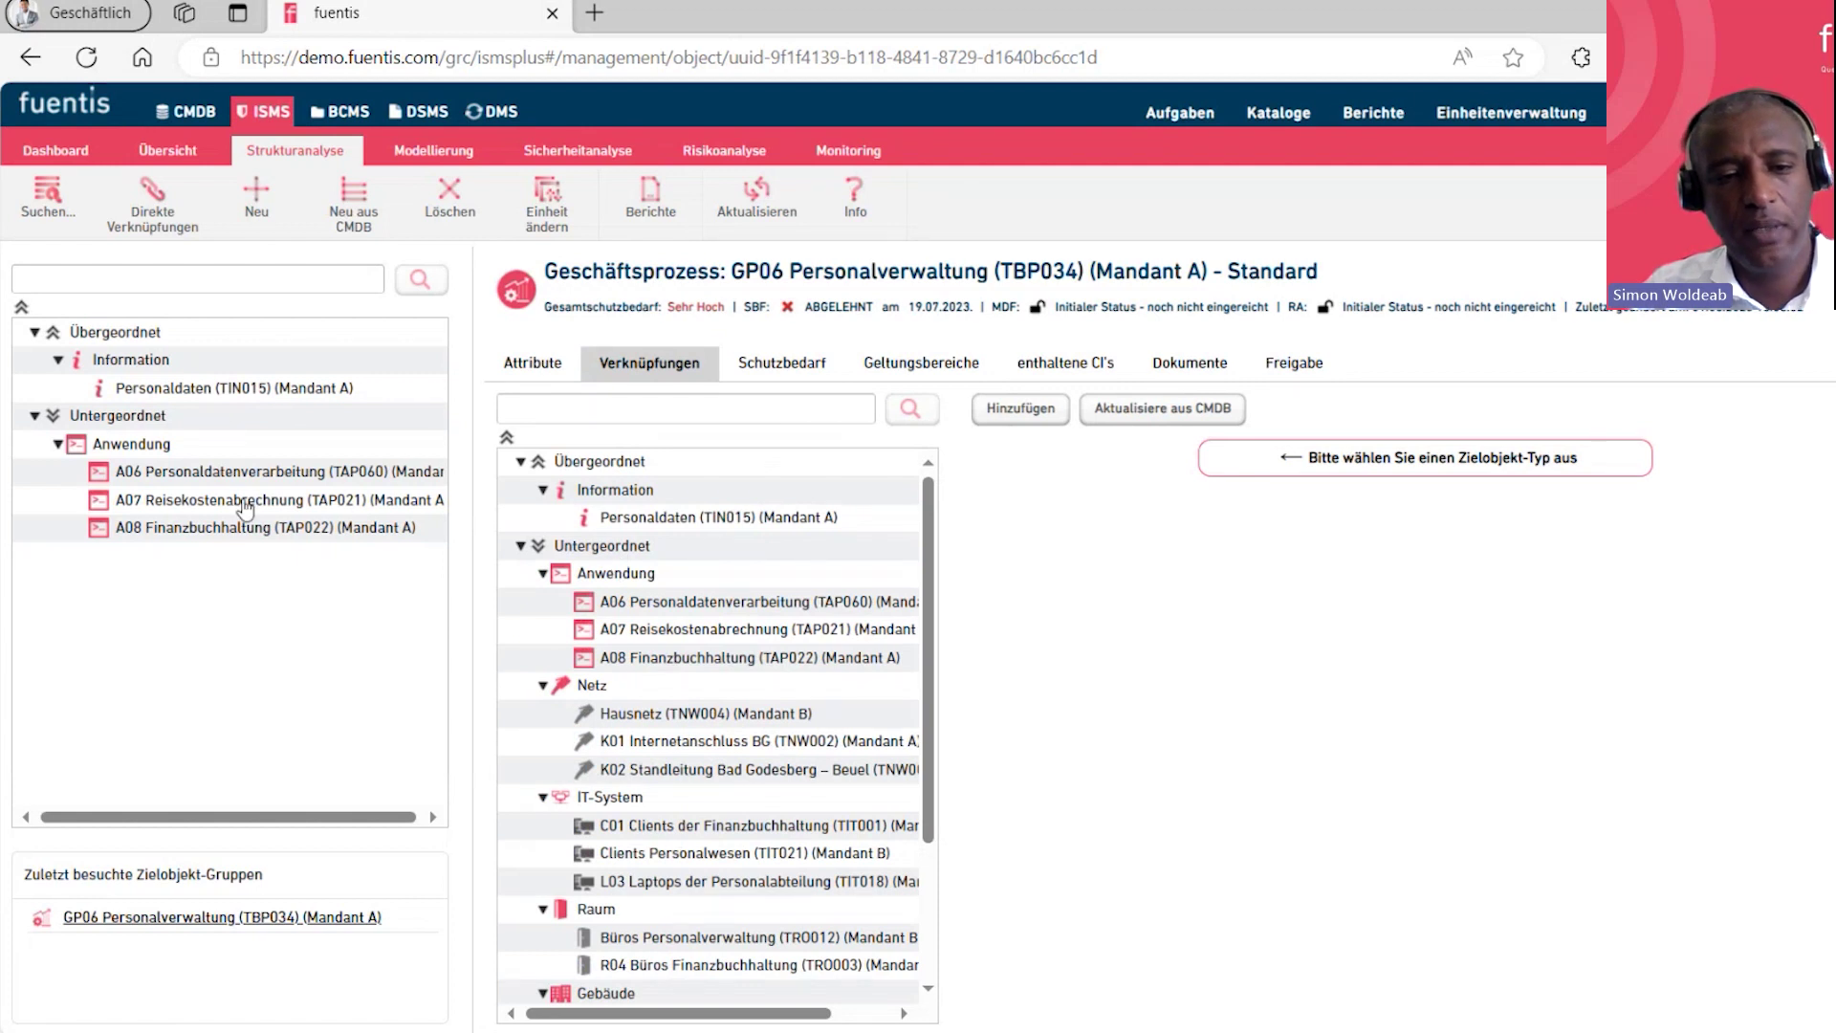
Review all linked target objects of GP06 Personalverwaltung, from the superordinate information down to rooms, buildings, employees and outsourcing
scroll(669, 780, "down", 3)
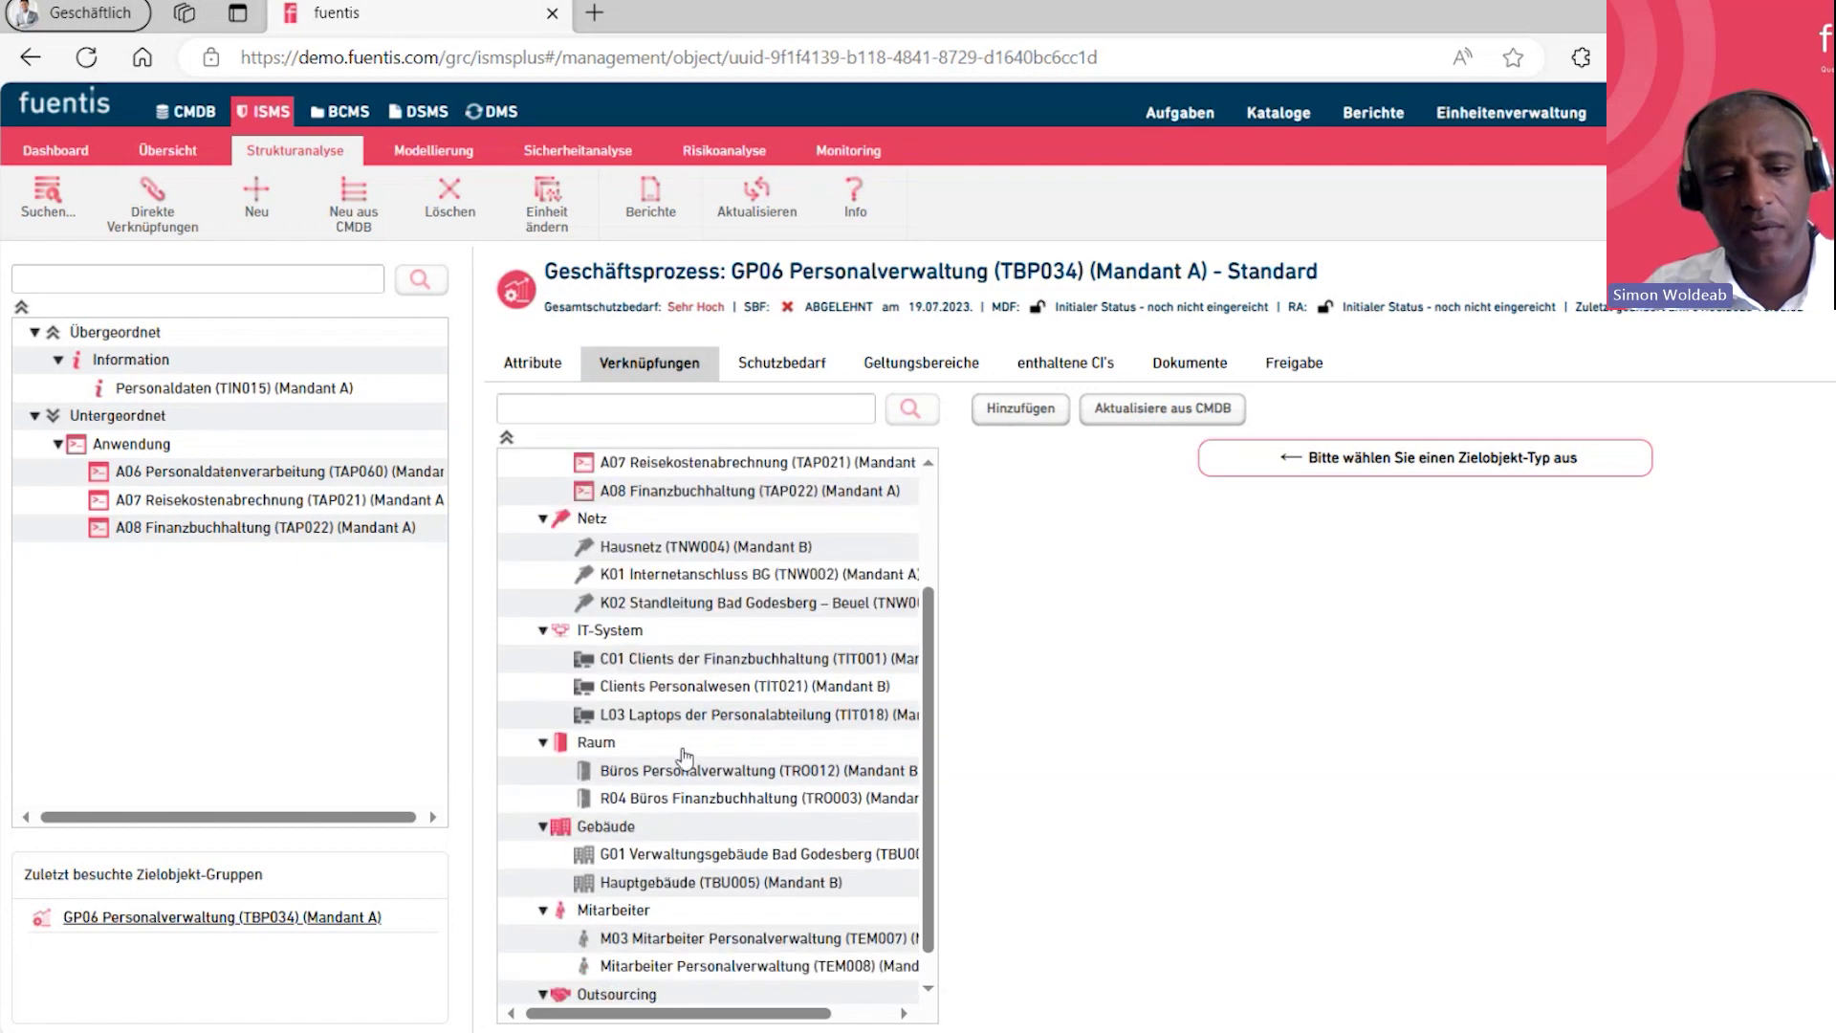
scroll(680, 889, "up", 3)
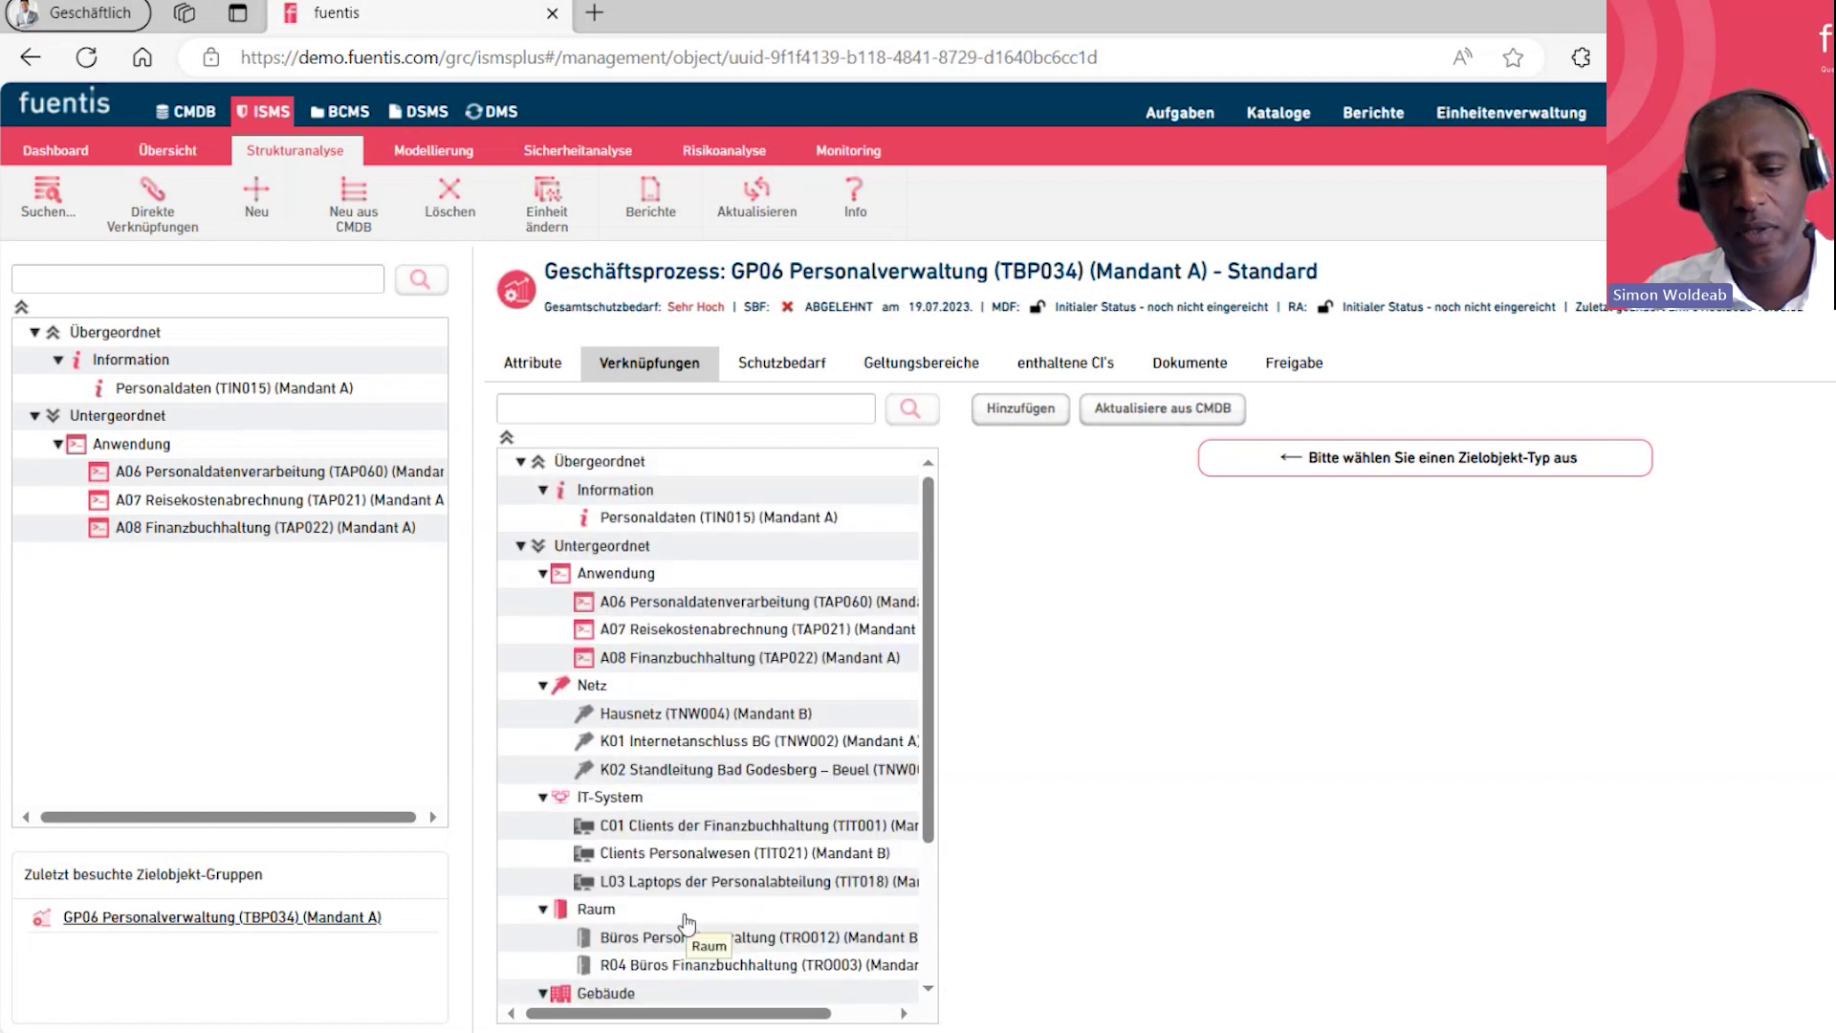
scroll(672, 881, "down", 3)
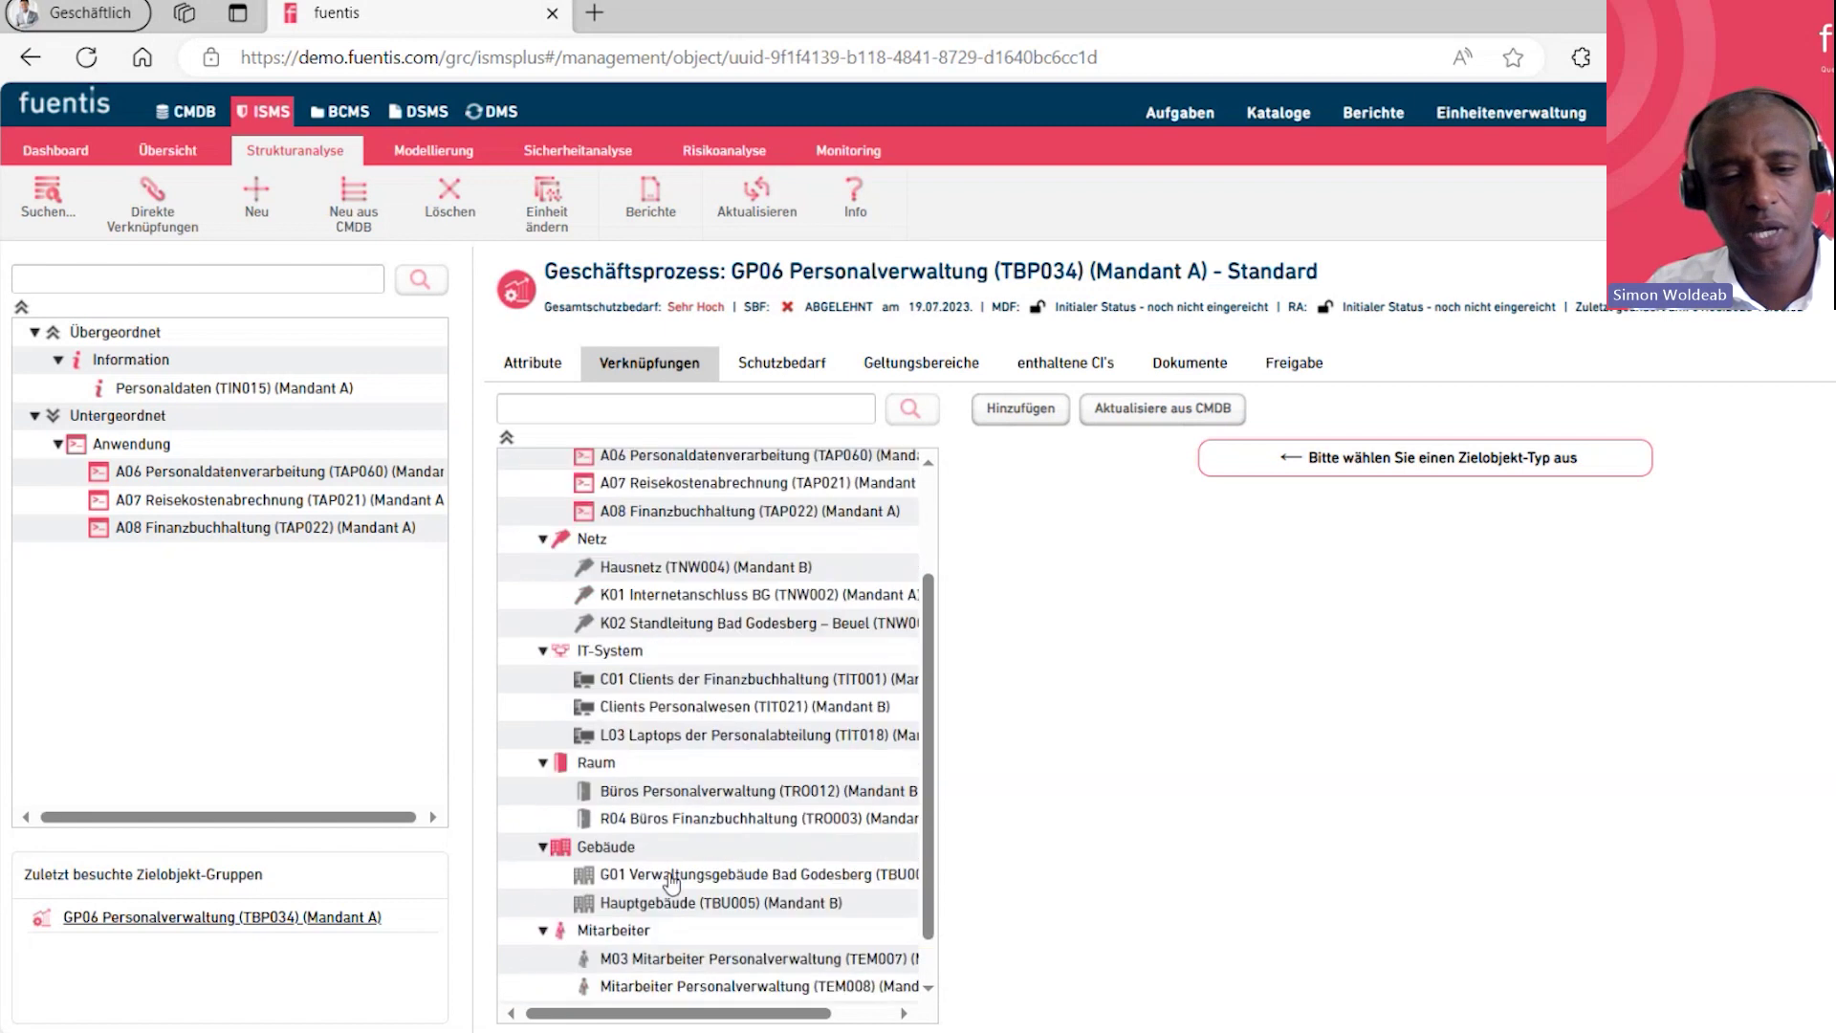
scroll(672, 882, "down", 1)
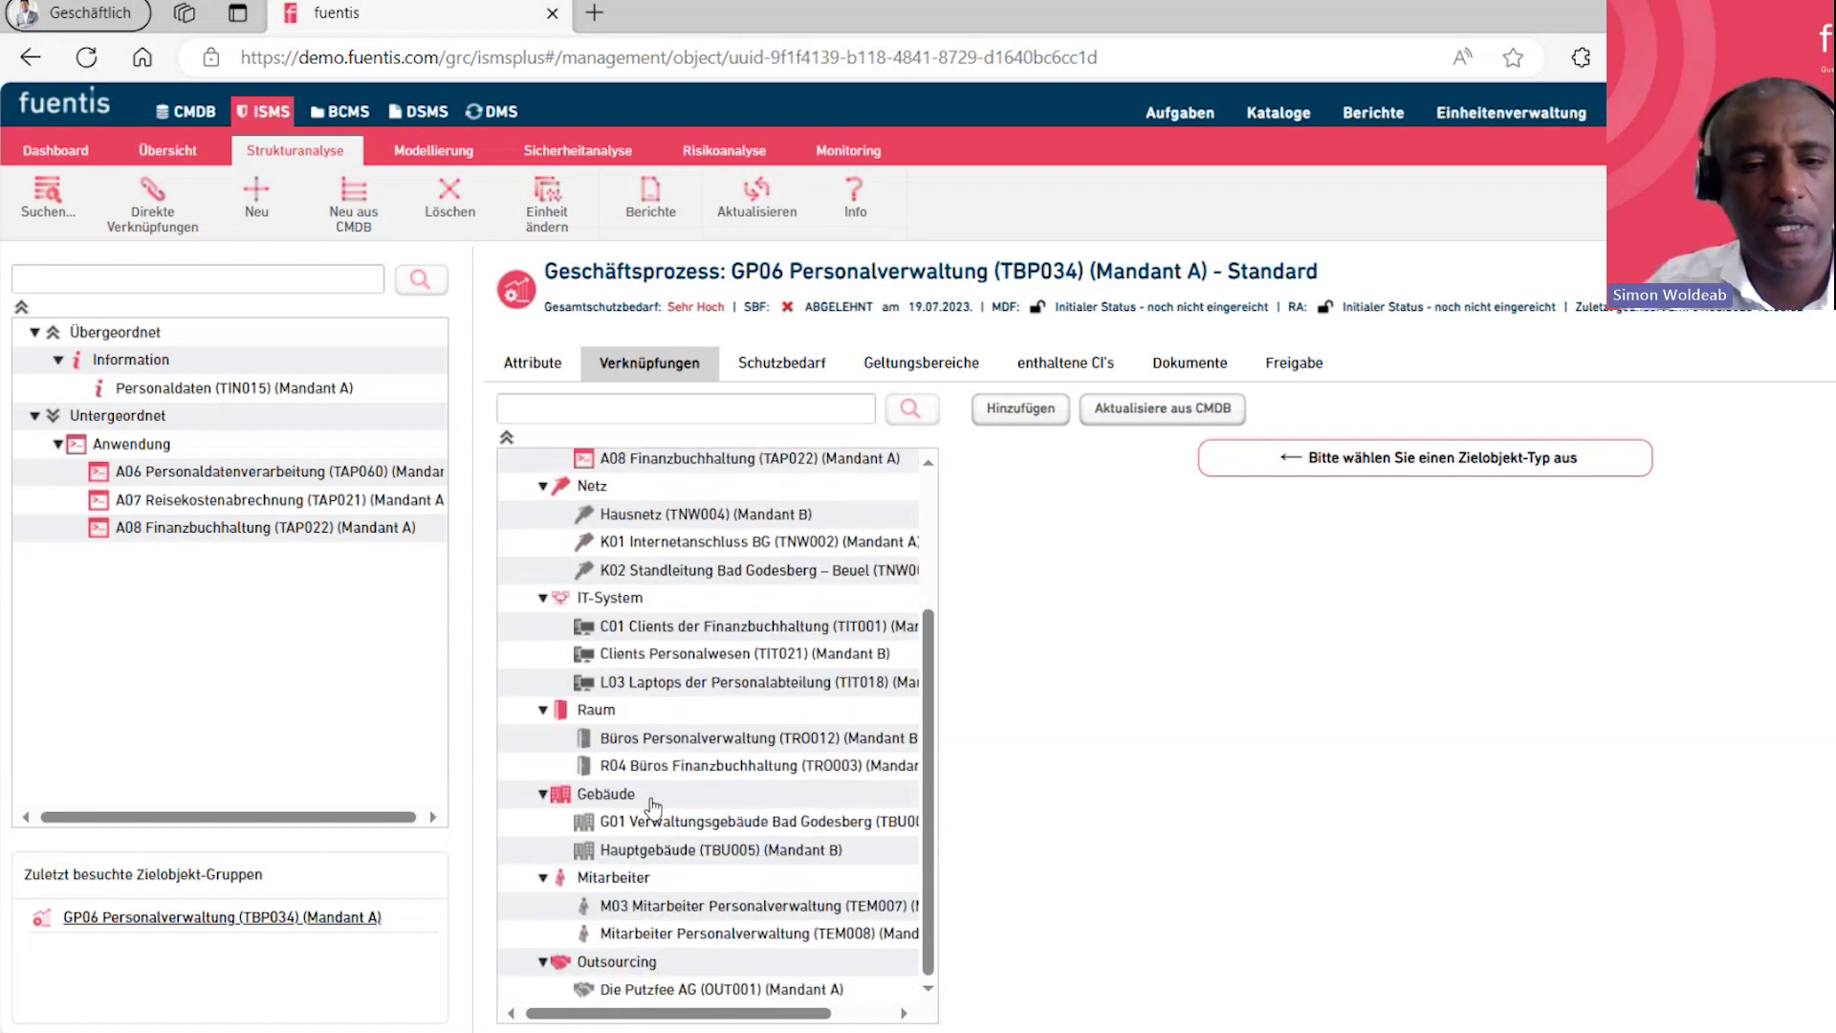
scroll(703, 760, "up", 4)
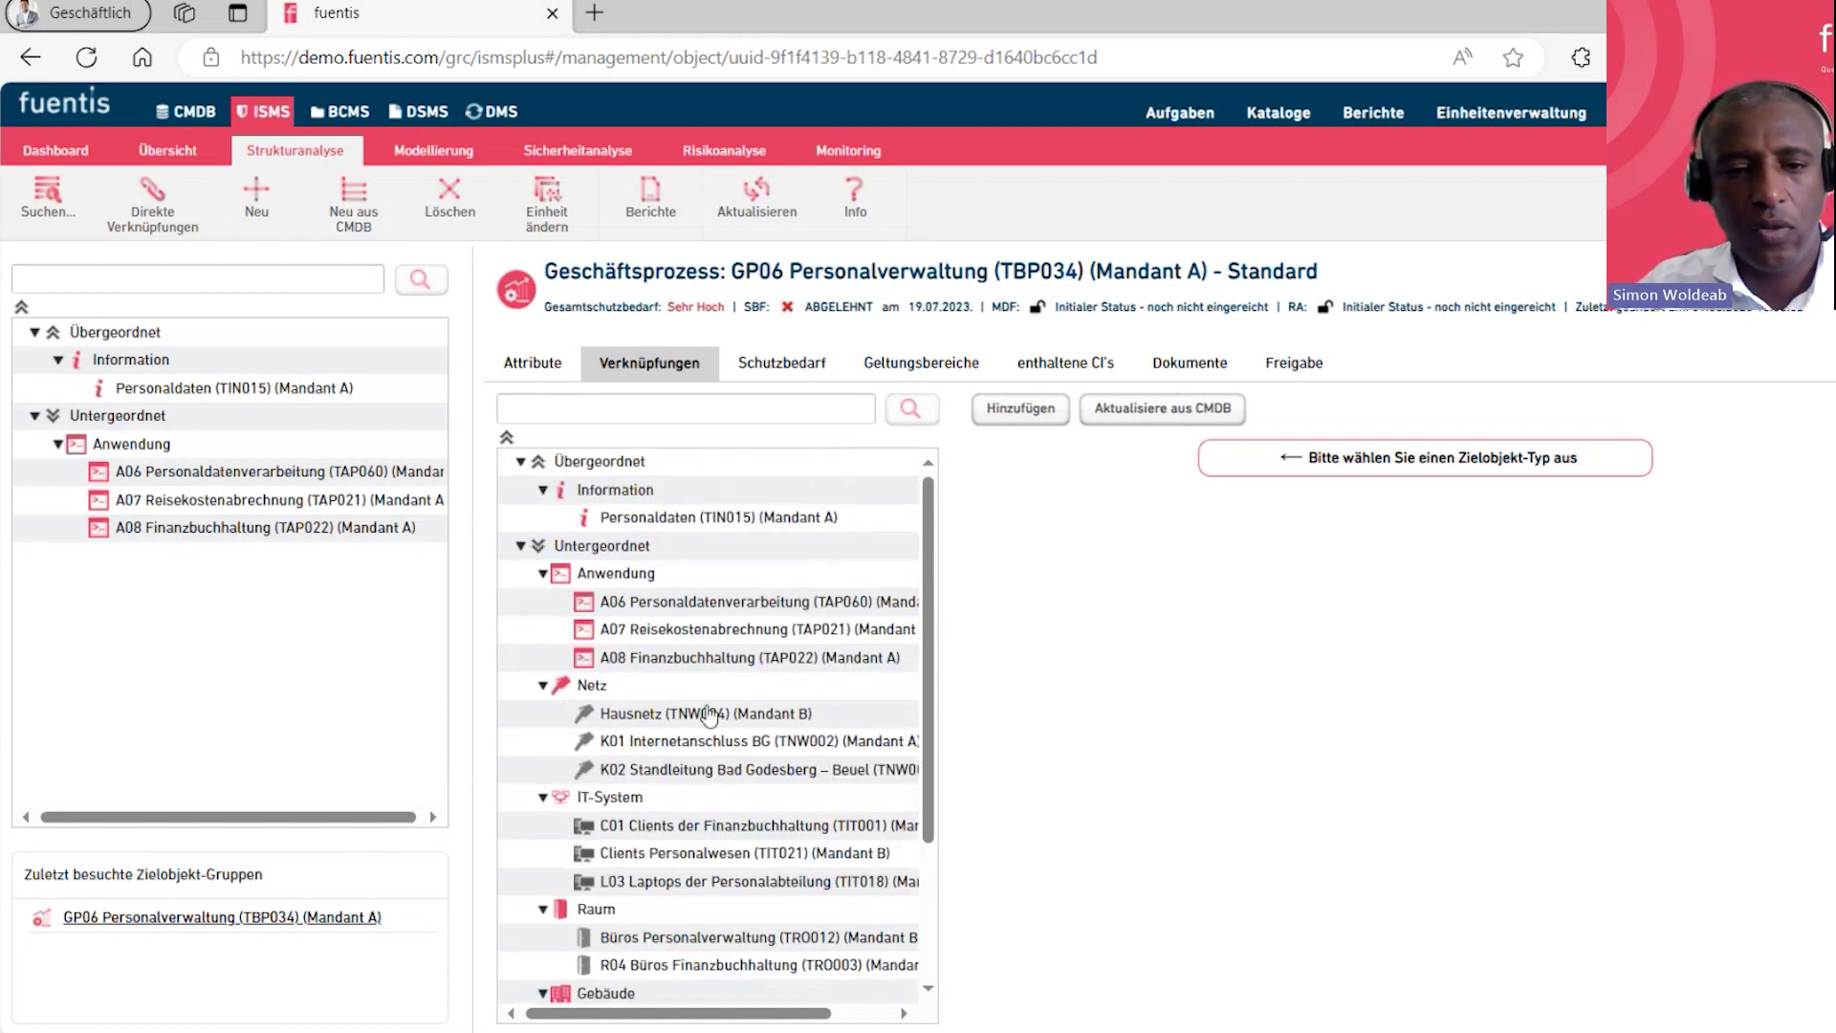
Review the SBF 2023 protection need questionnaire of GP06 Personalverwaltung, including the answer options of question 4 and the remaining questions
left_click(767, 371)
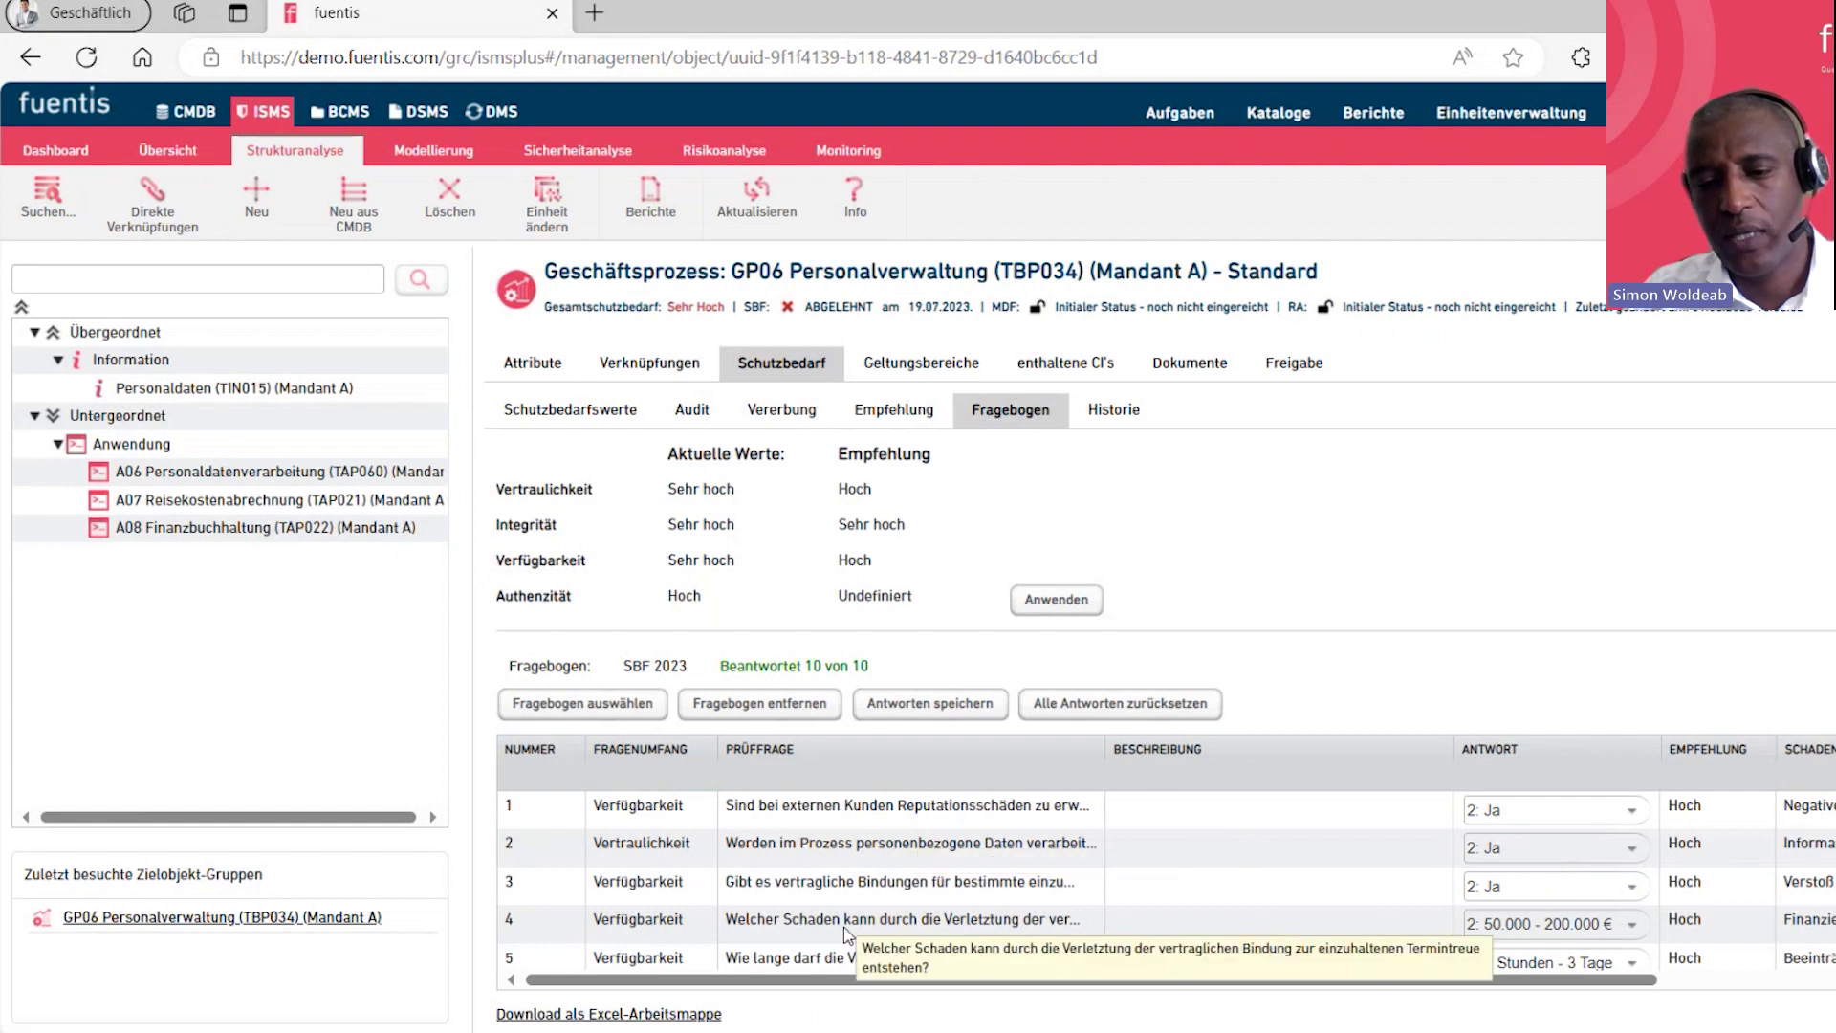
left_click(1630, 925)
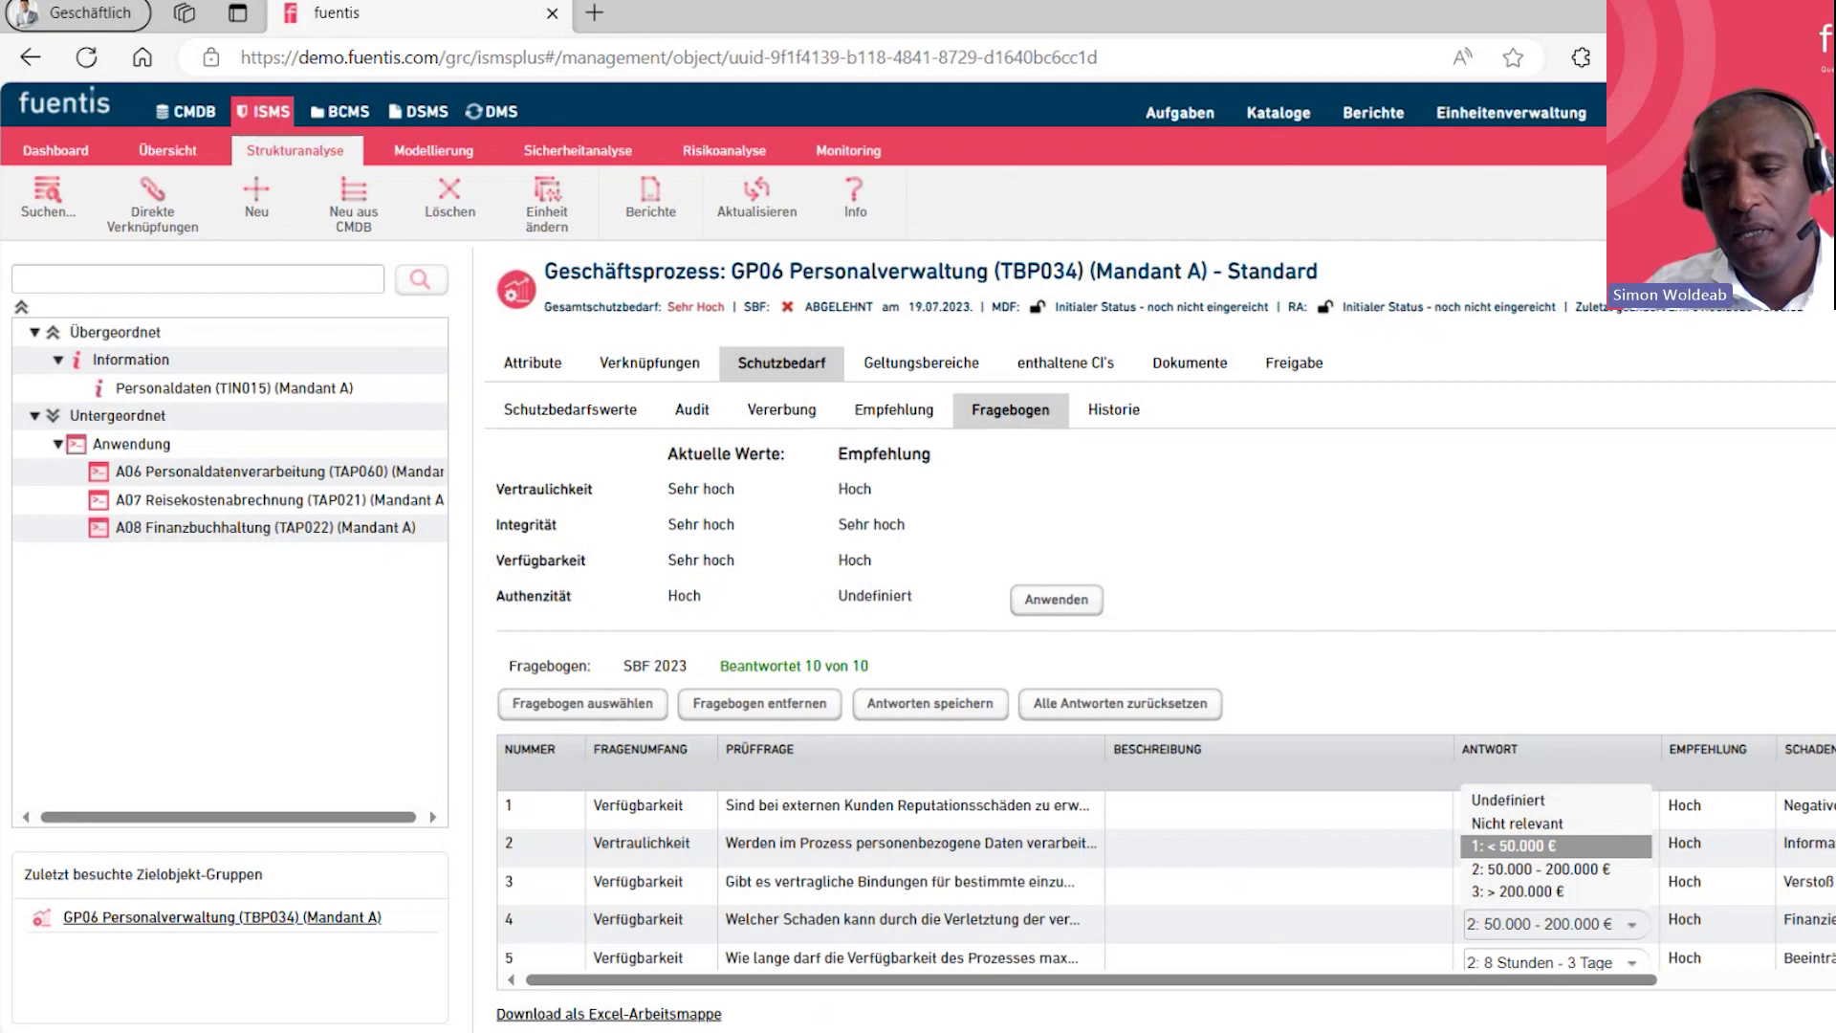
scroll(1167, 880, "down", 4)
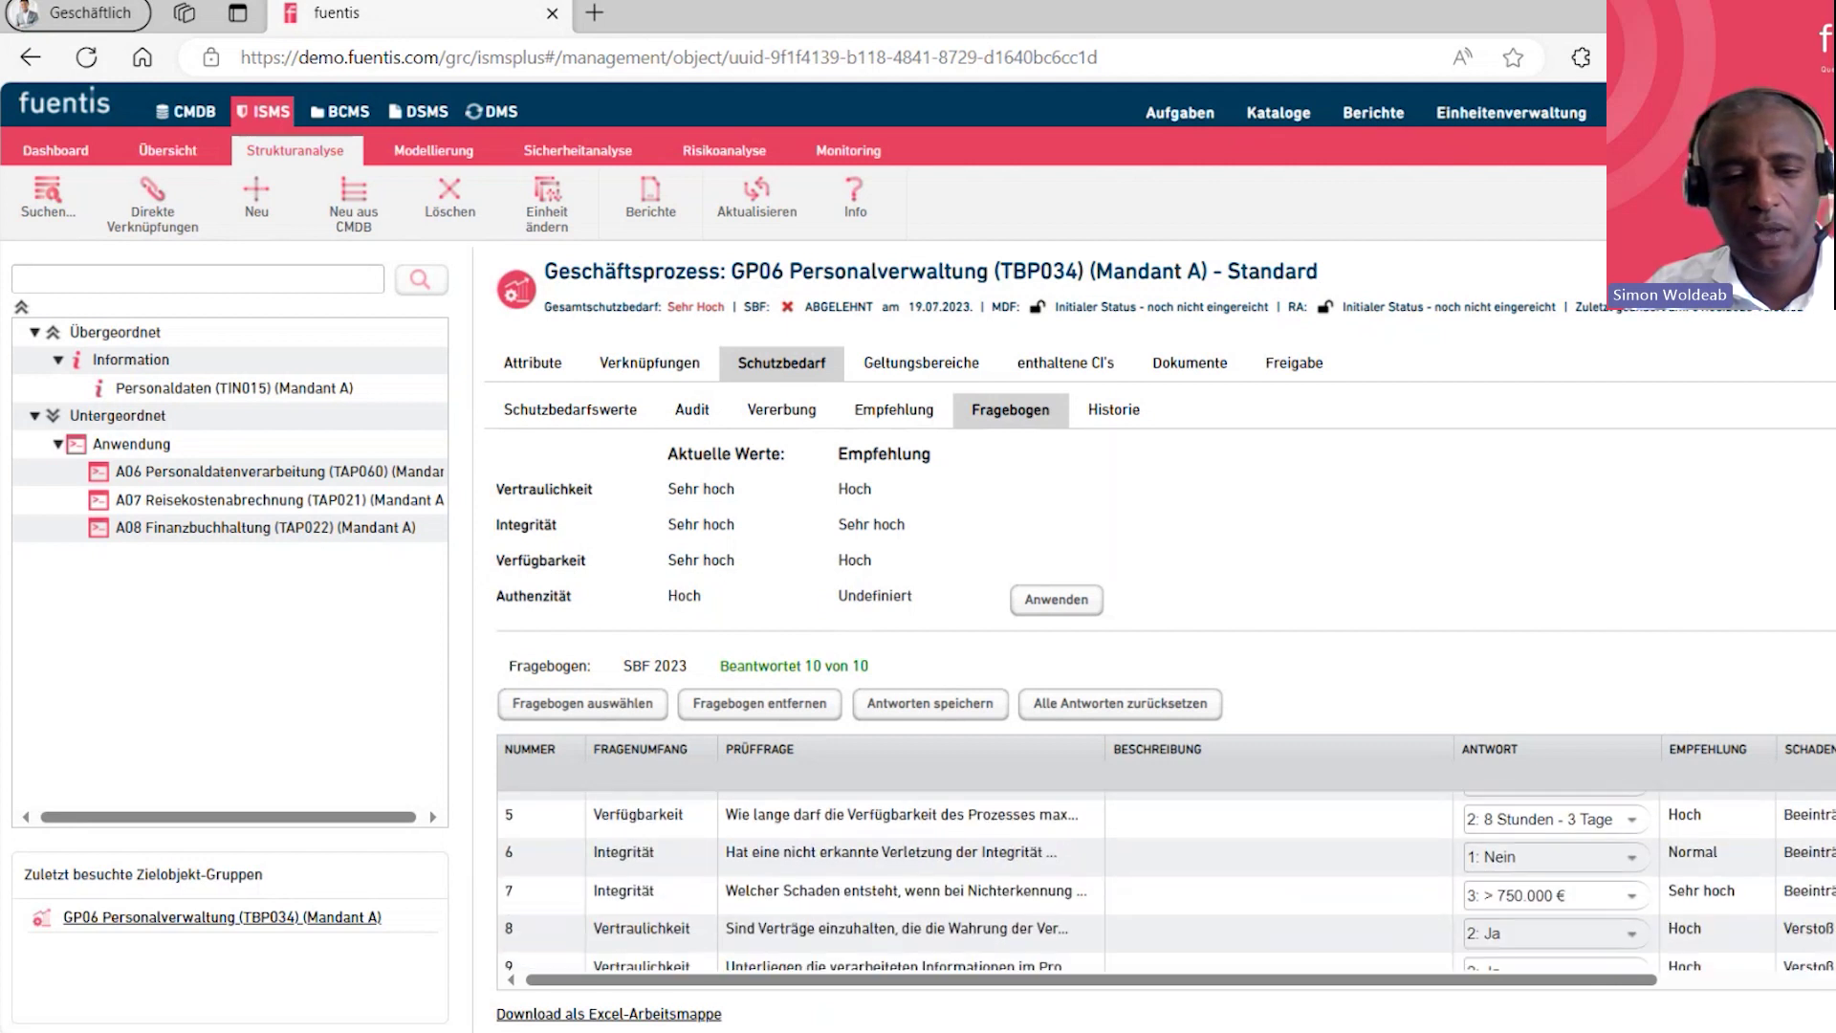
scroll(1166, 880, "down", 1)
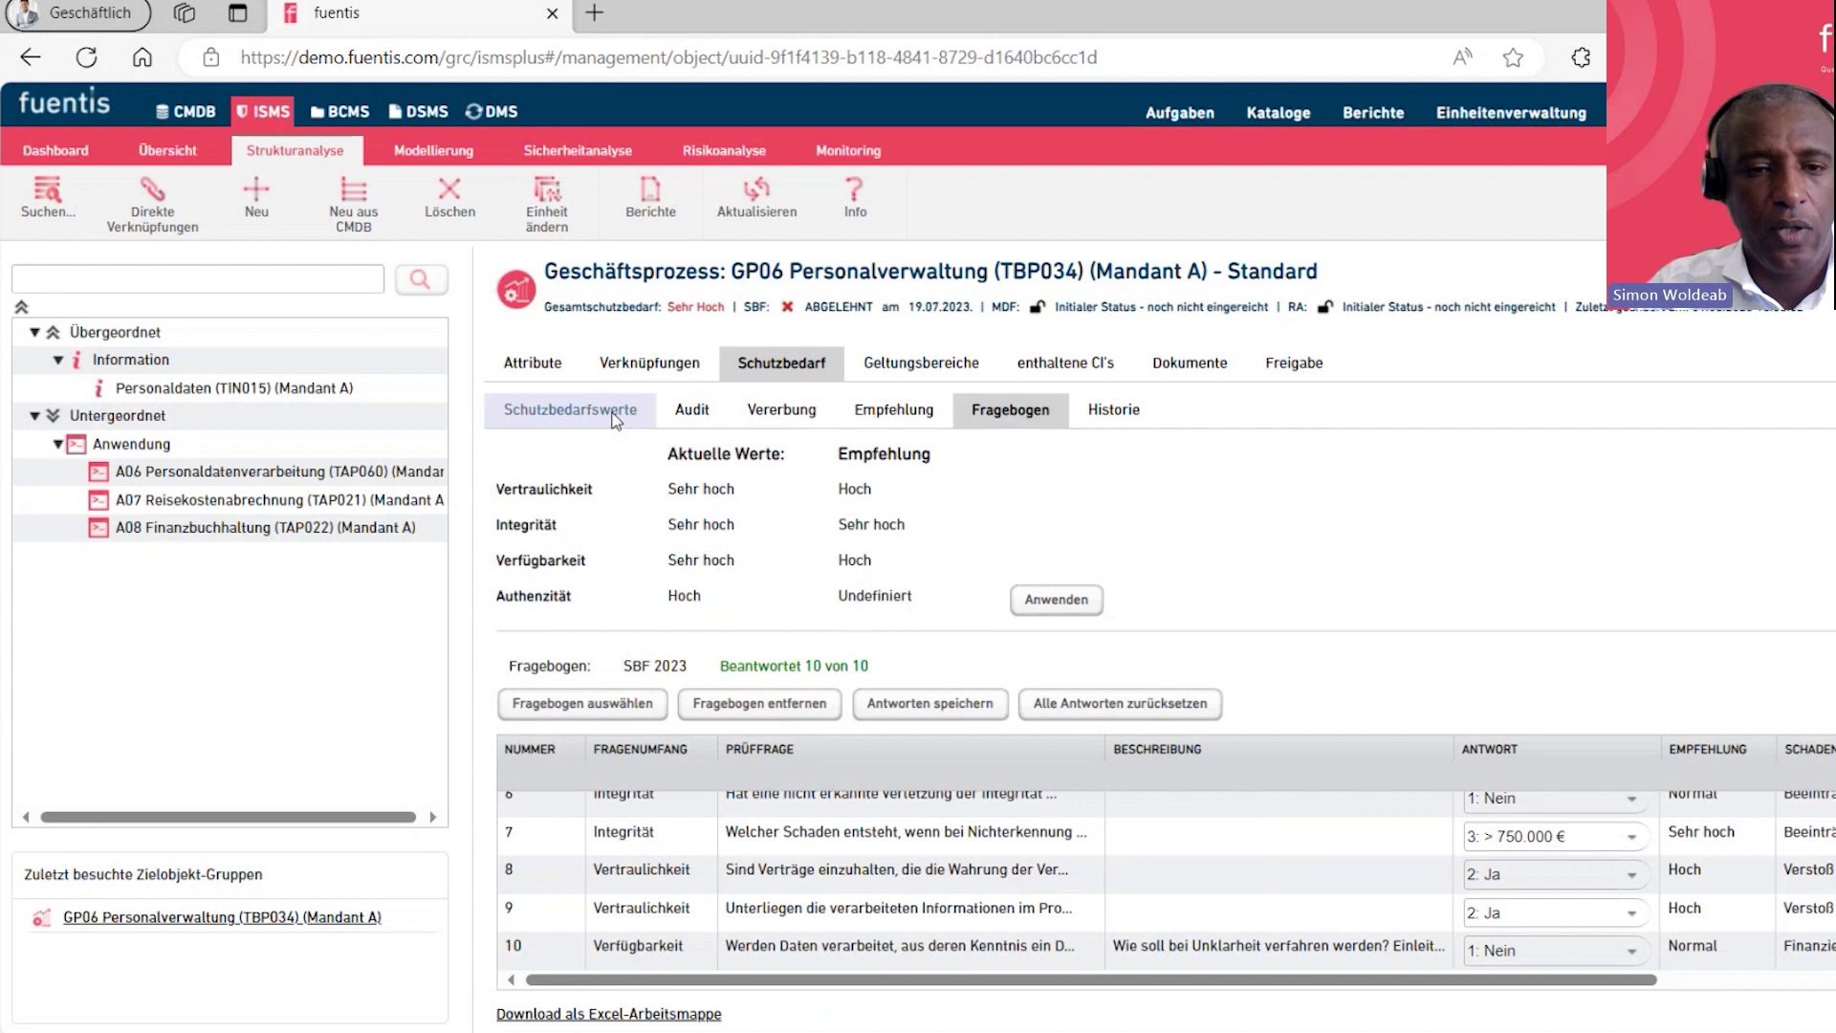
Examine the Vertraulichkeit description in the protection need values, and show the protection need history including its further columns
left_click(564, 411)
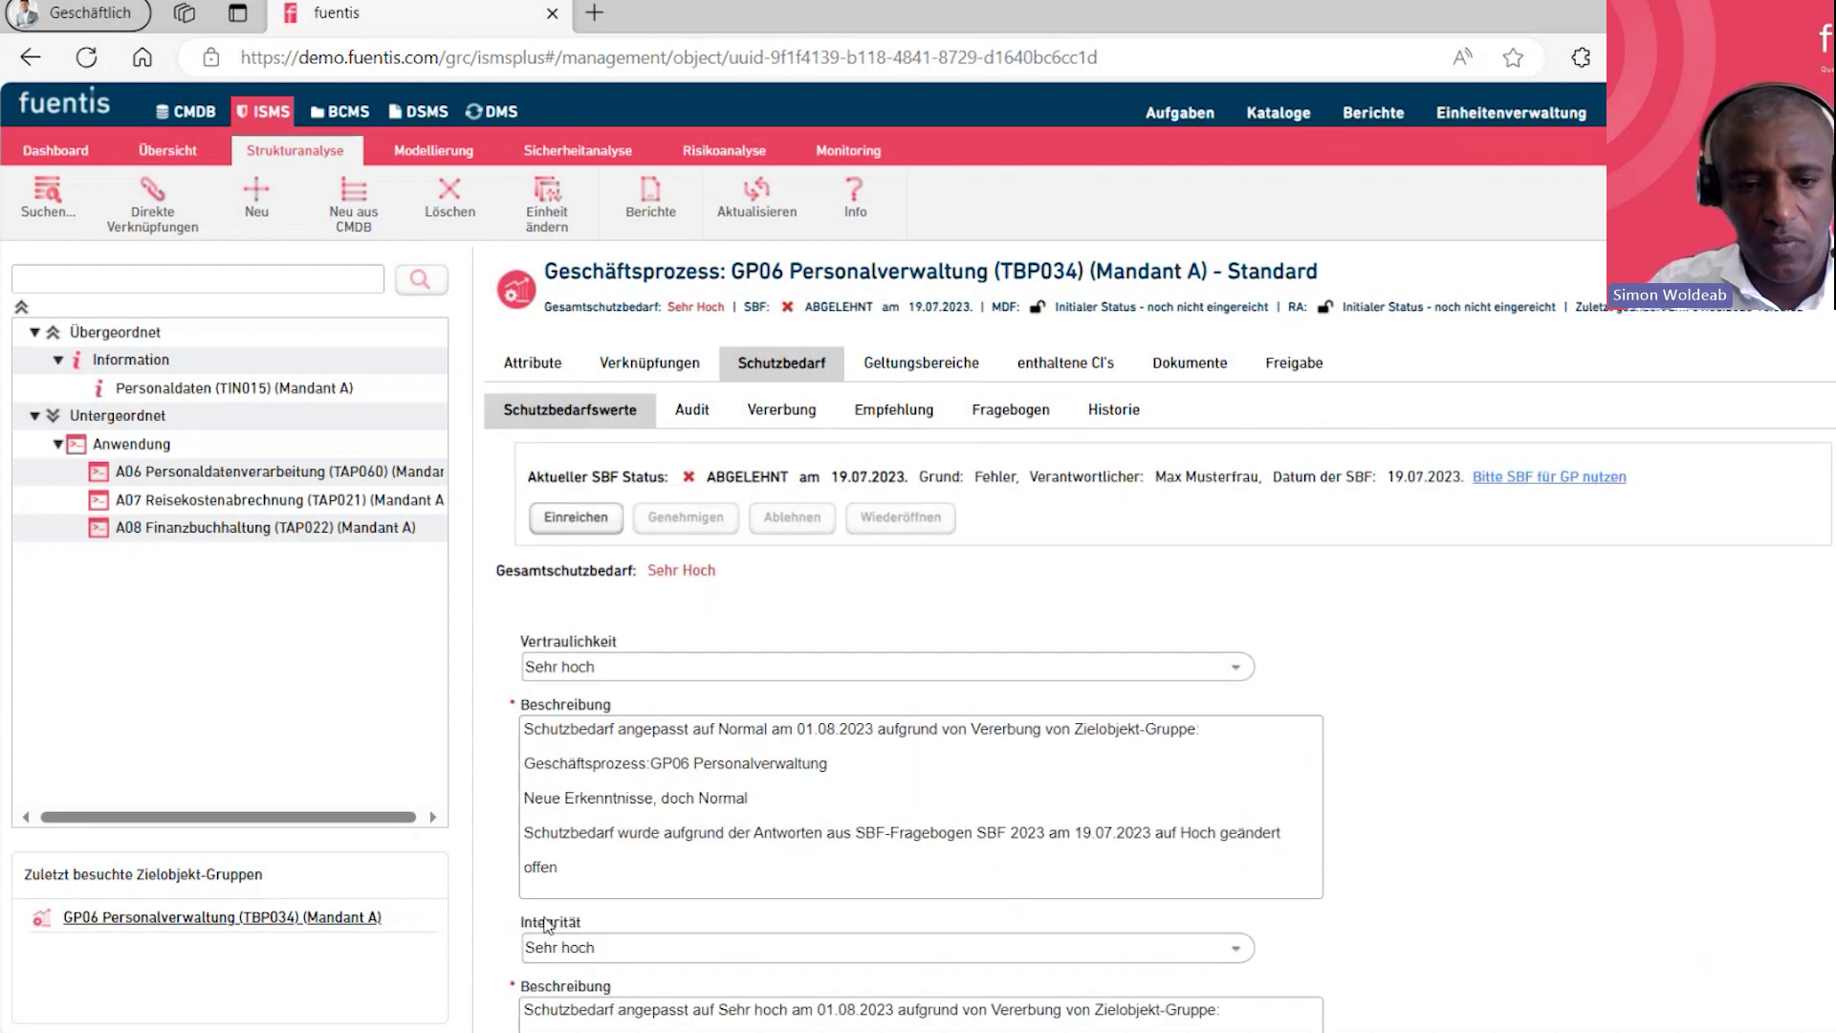
left_click_drag(628, 833, 1096, 837)
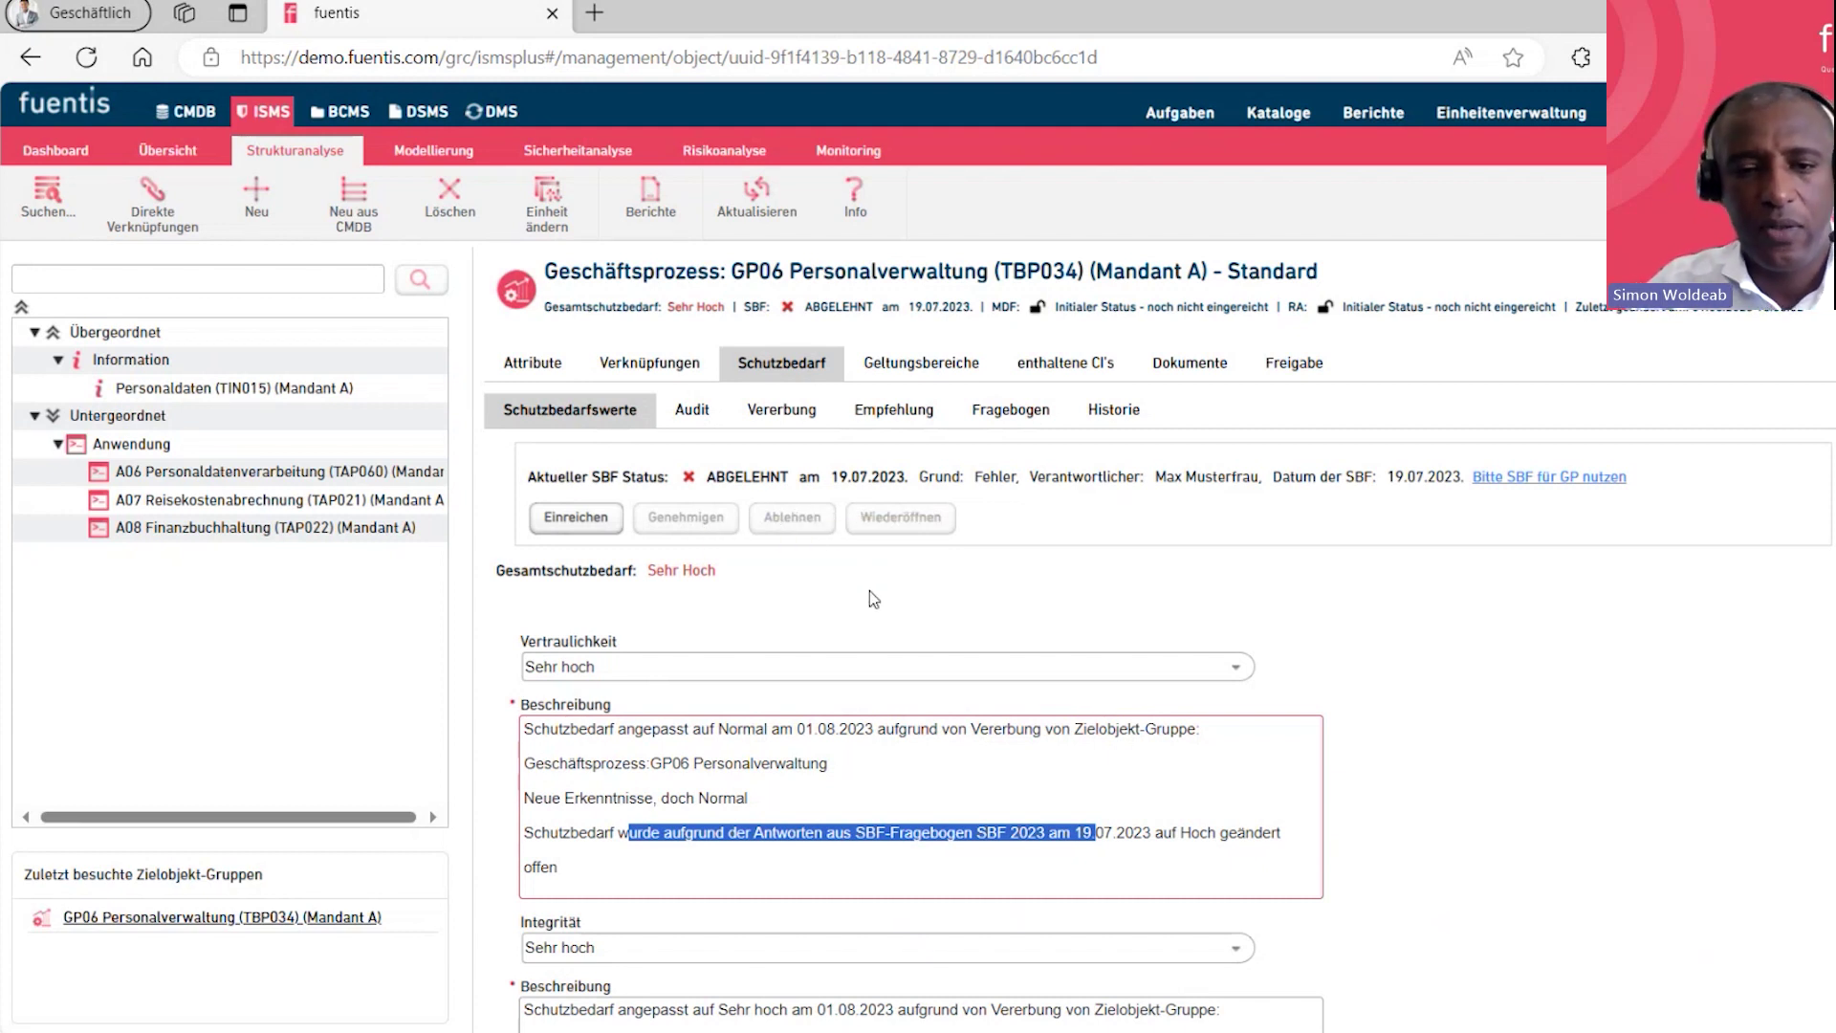
left_click(1114, 413)
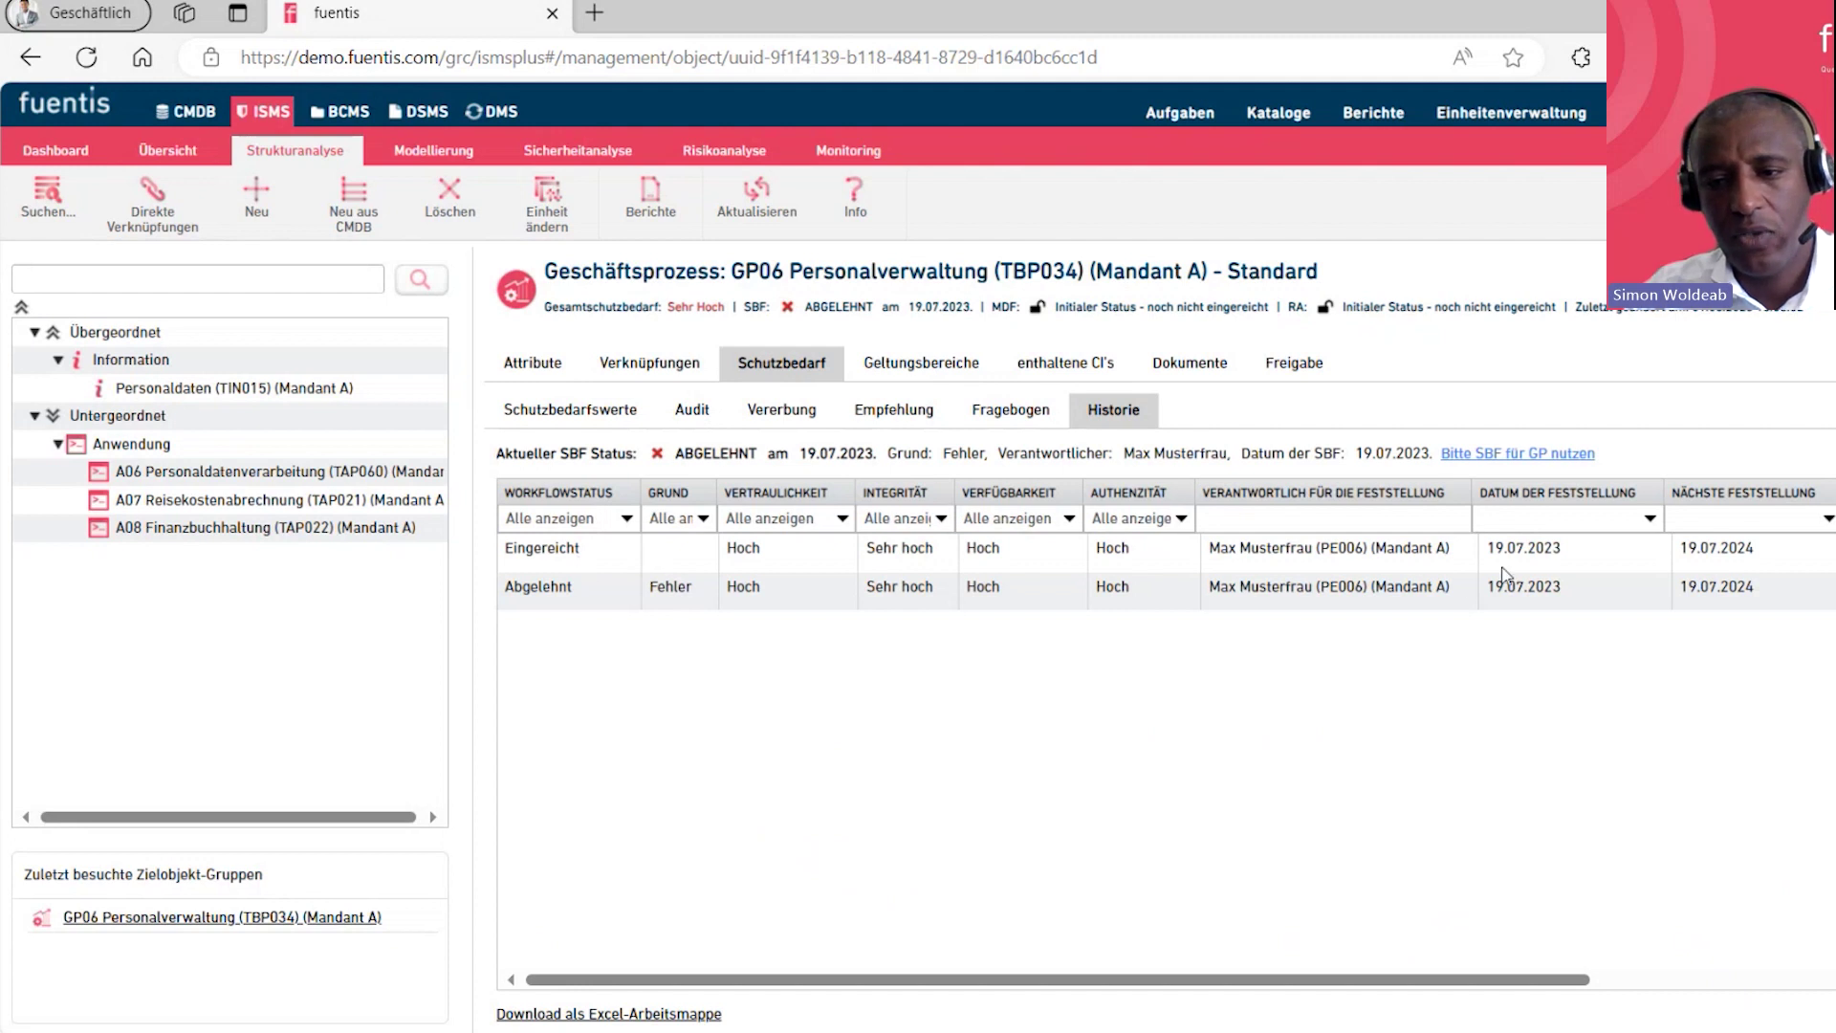
left_click_drag(1429, 986, 1752, 995)
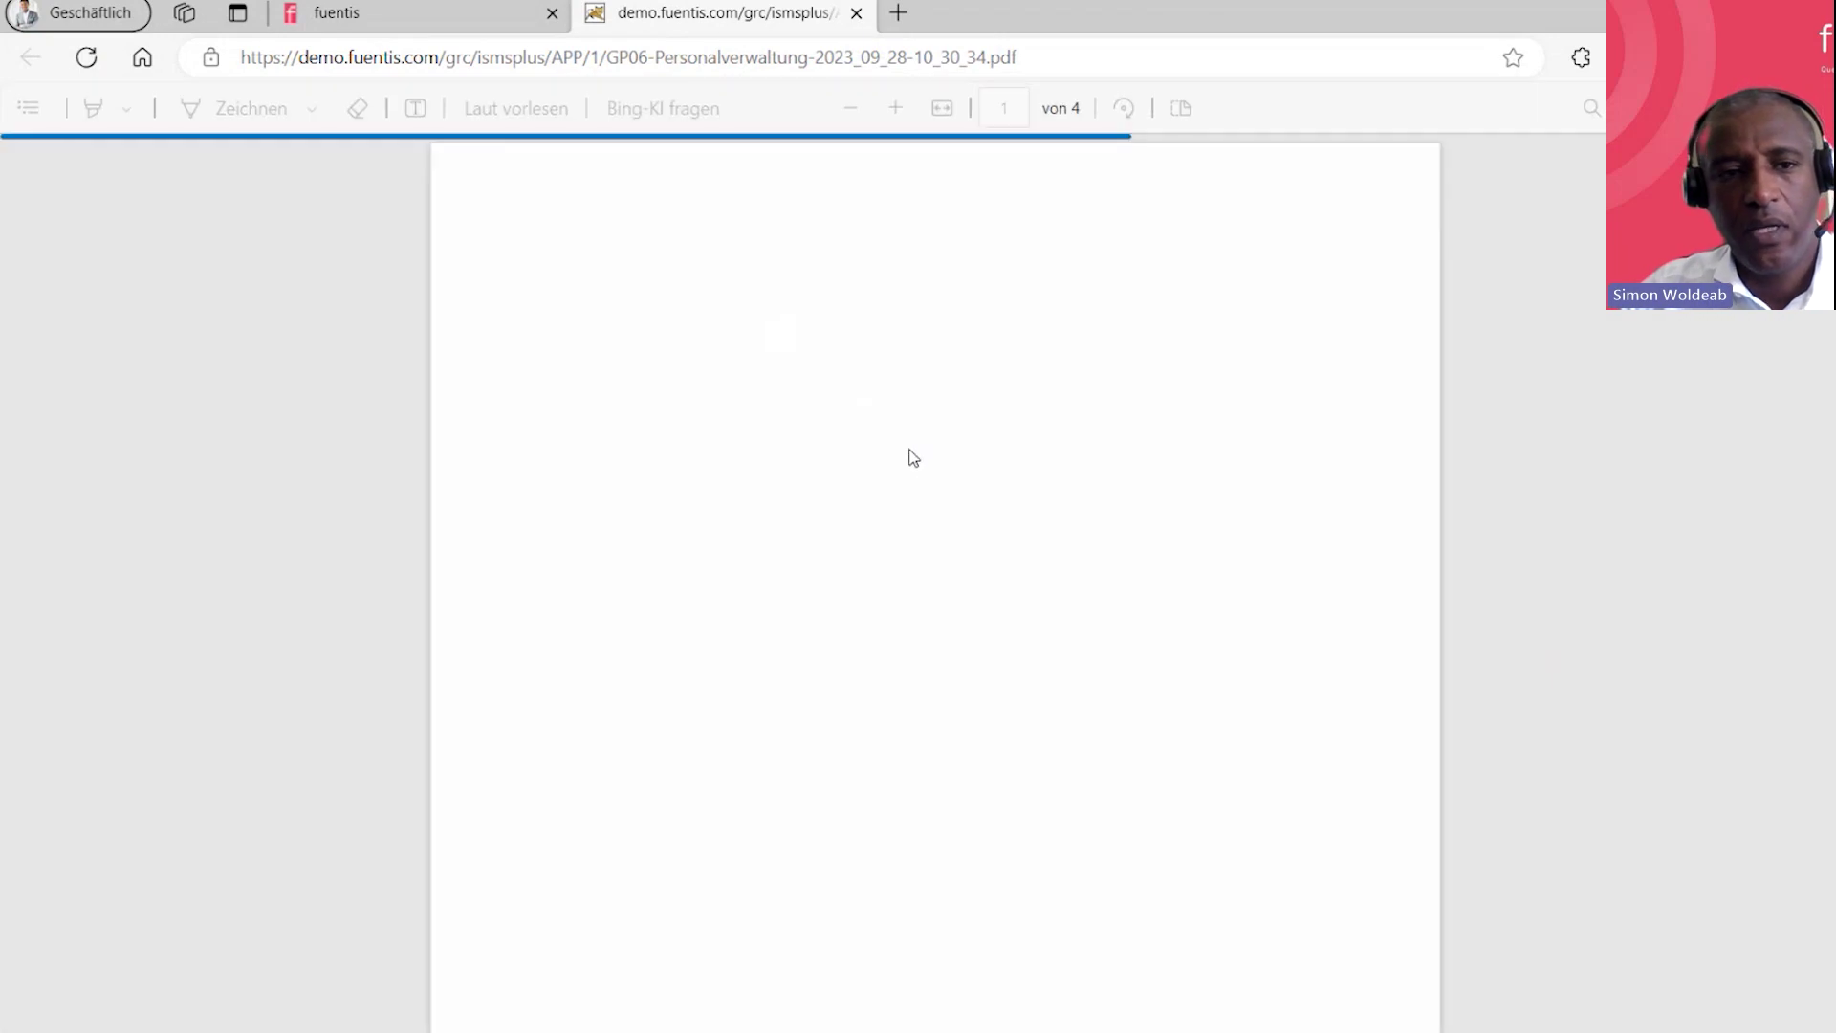
Review the GP06 Personalverwaltung PDF report, including SBF information, protection need descriptions and the questionnaire answers
scroll(1087, 659, "down", 3)
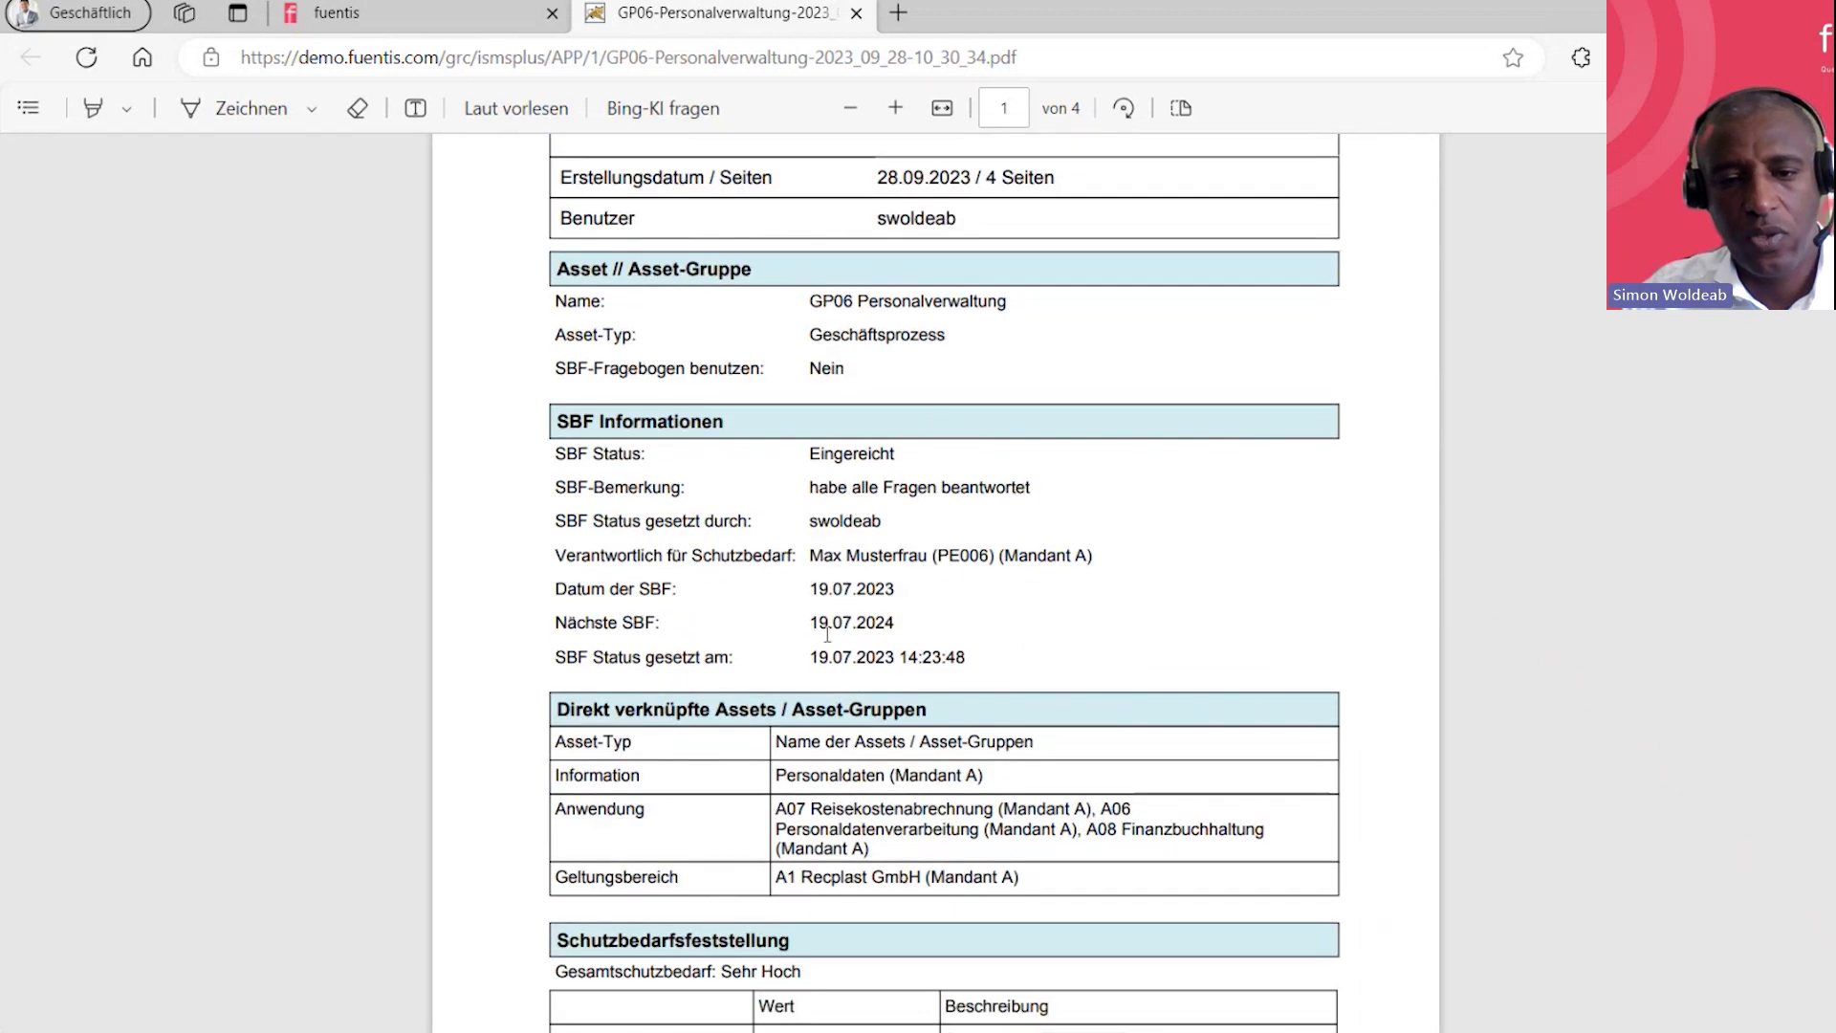
scroll(942, 686, "down", 6)
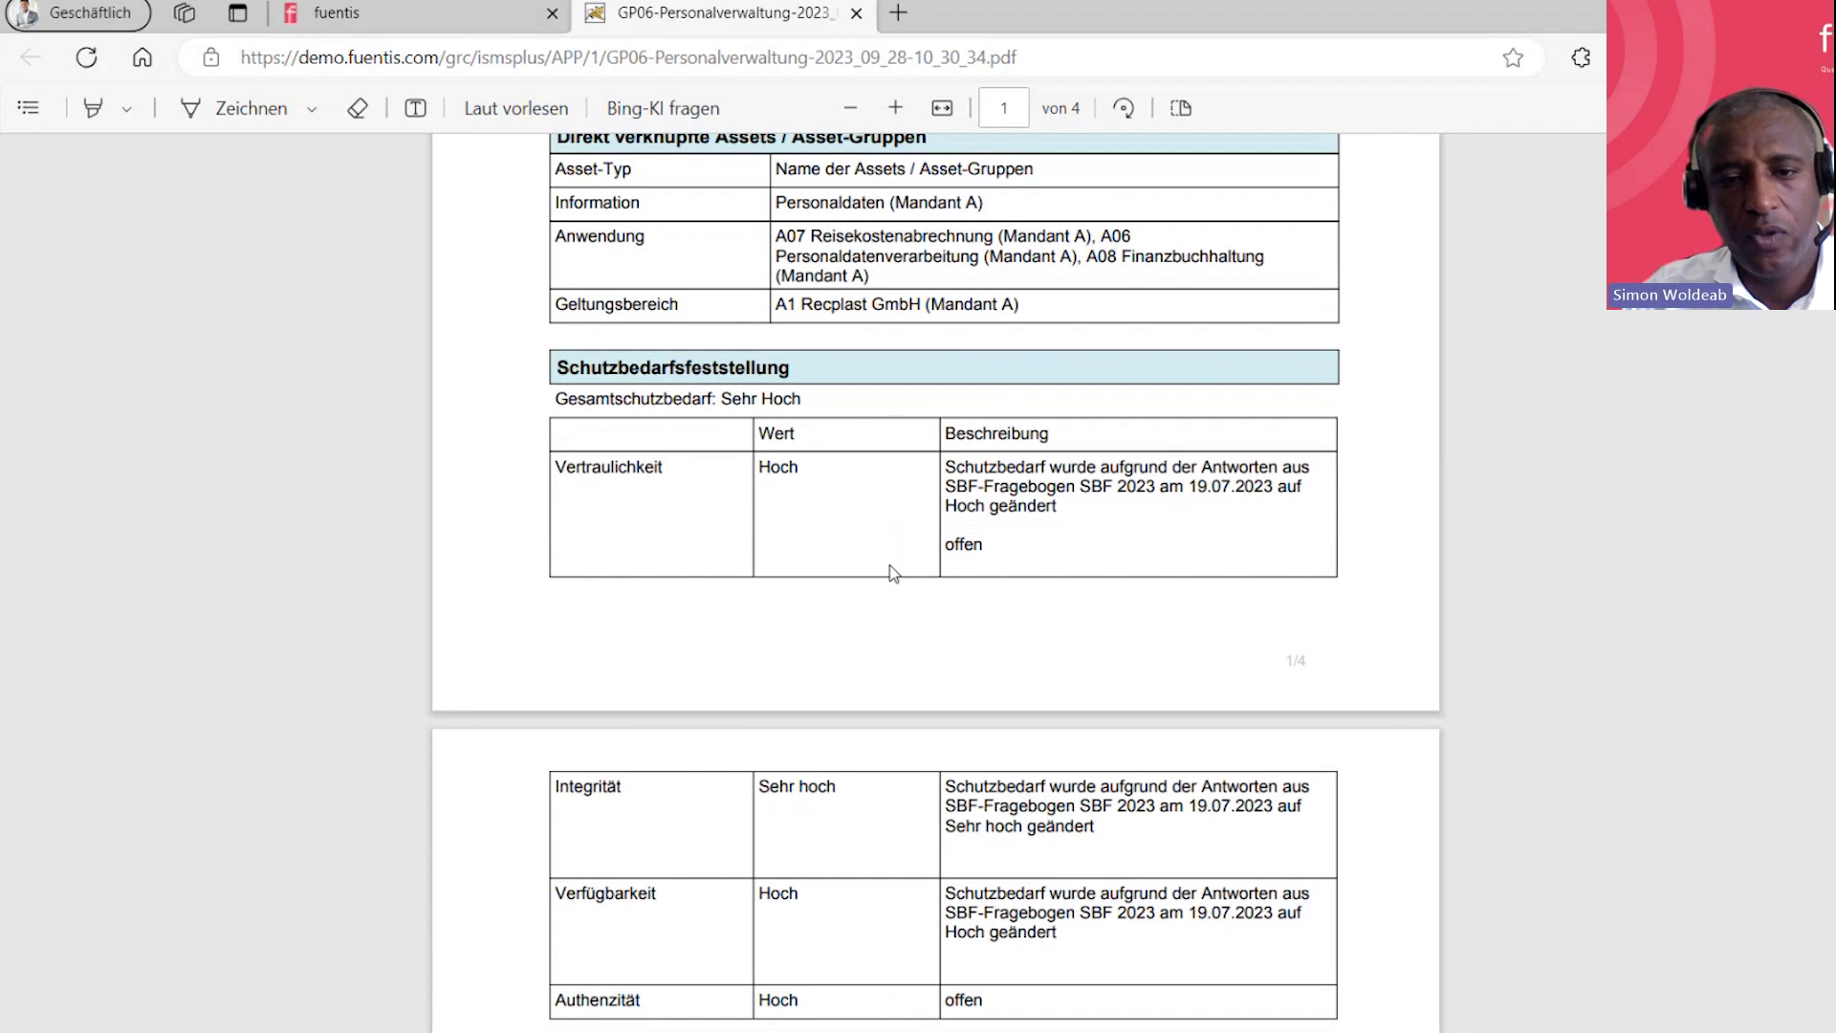
left_click_drag(976, 468, 1274, 491)
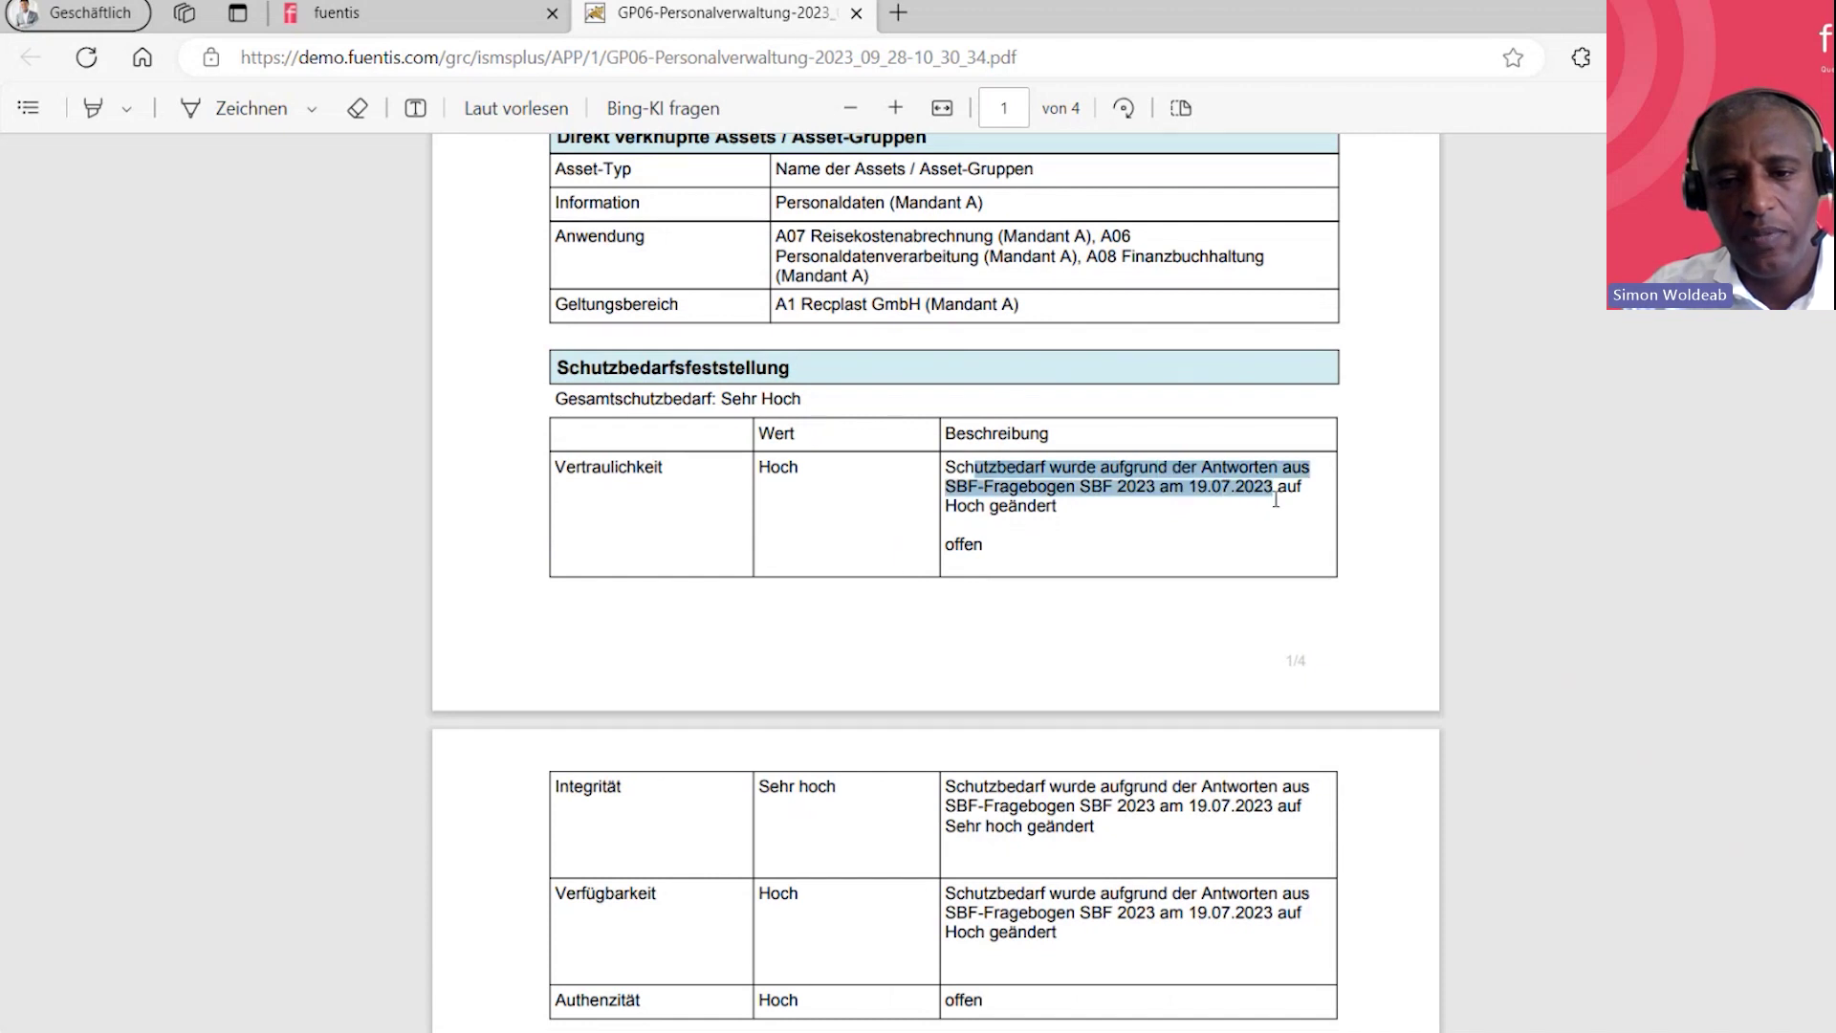
scroll(1027, 679, "down", 1)
scroll(1028, 679, "down", 10)
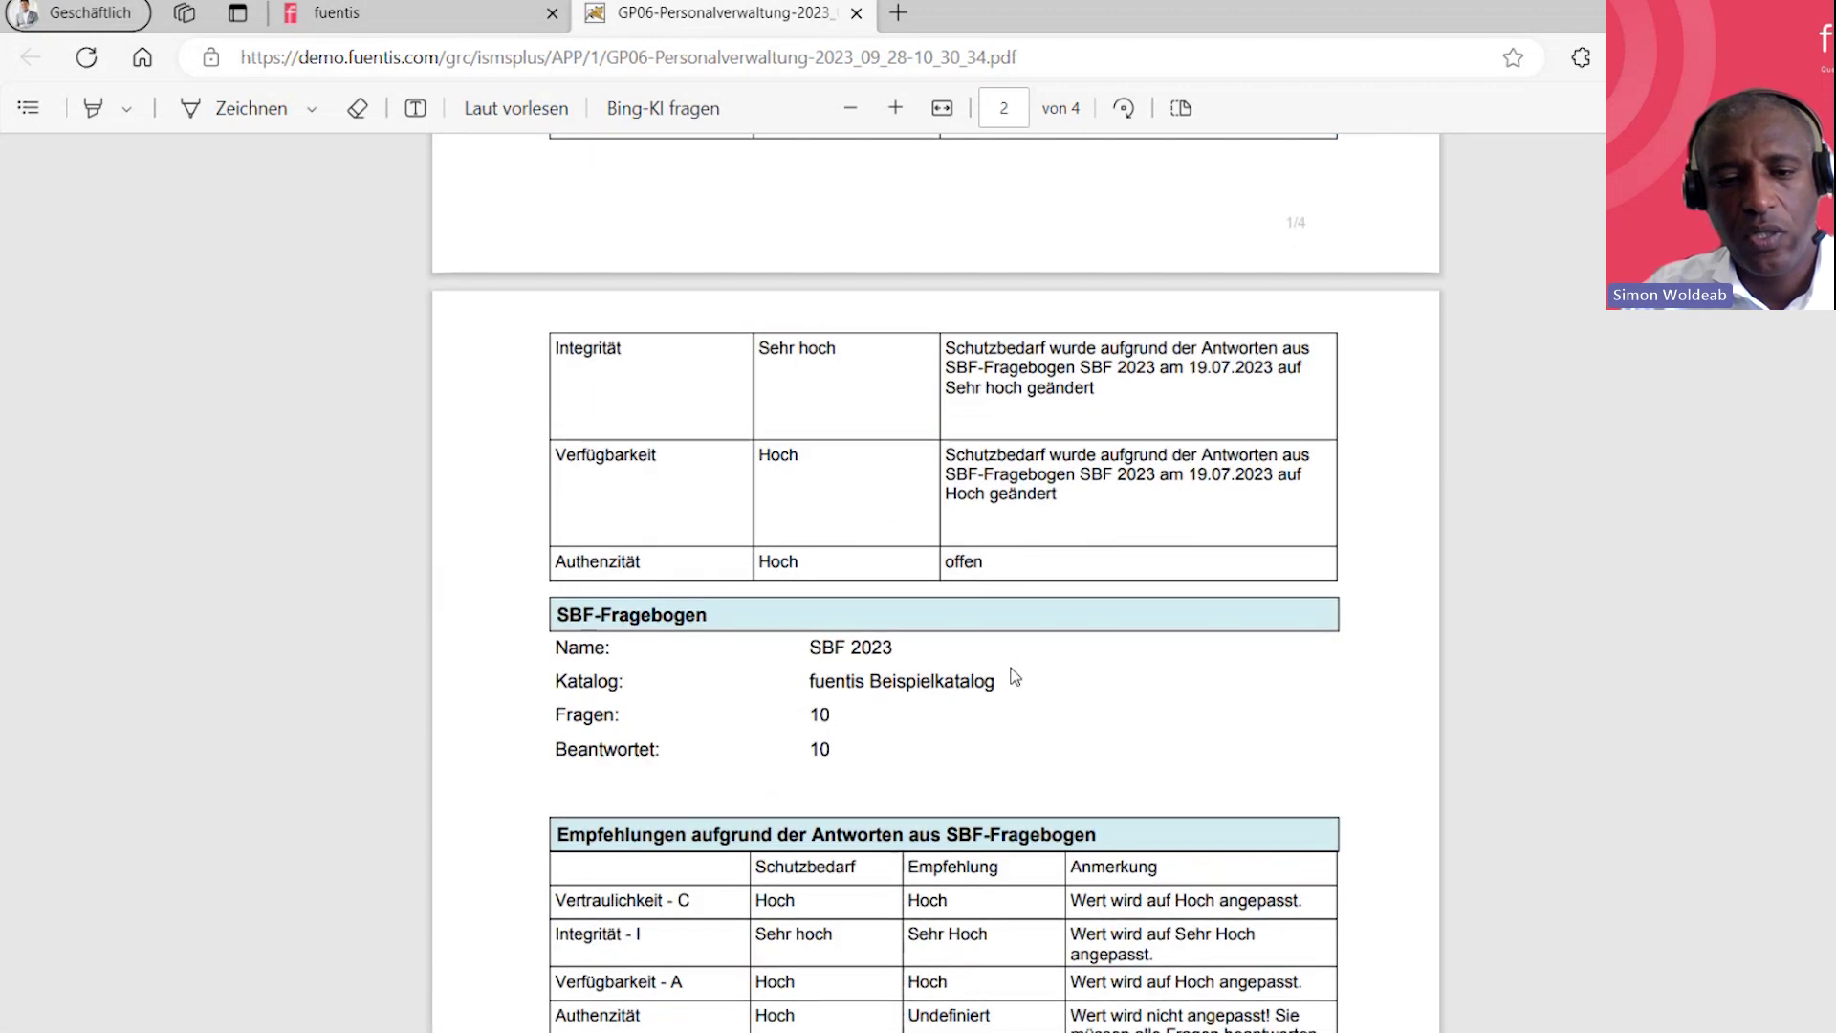
scroll(773, 706, "down", 4)
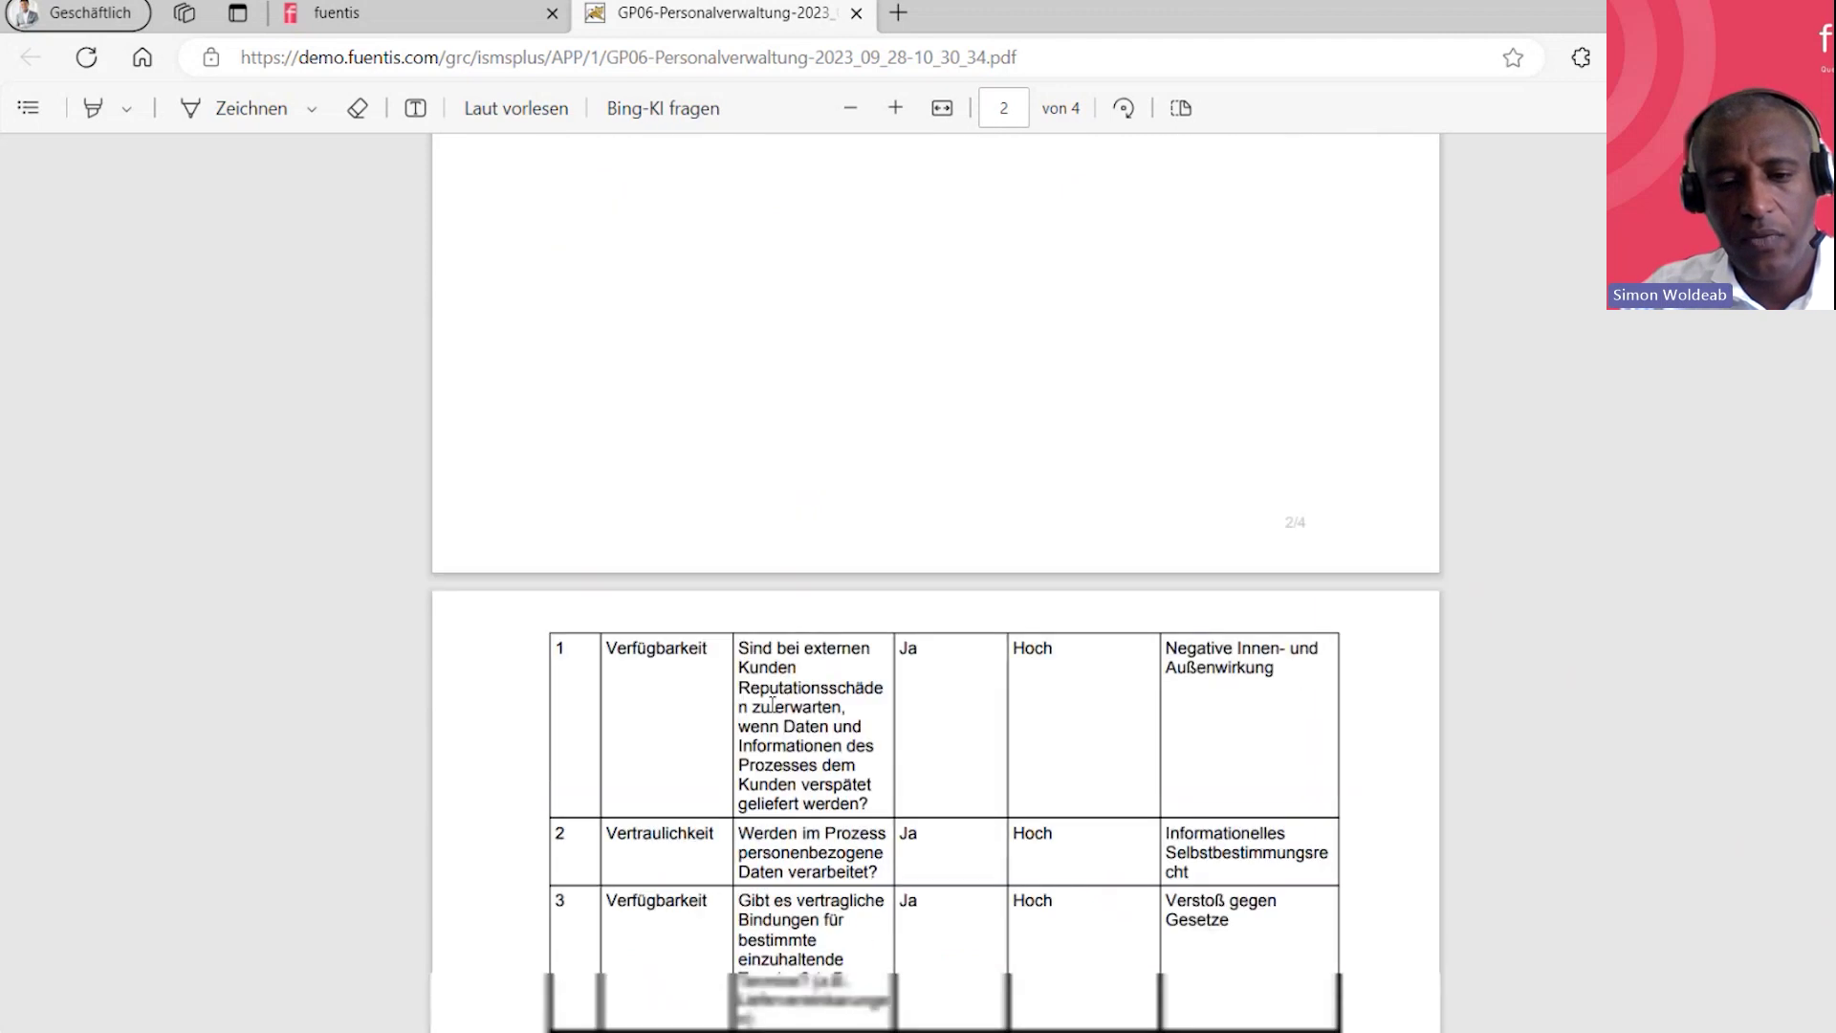
scroll(782, 793, "down", 1)
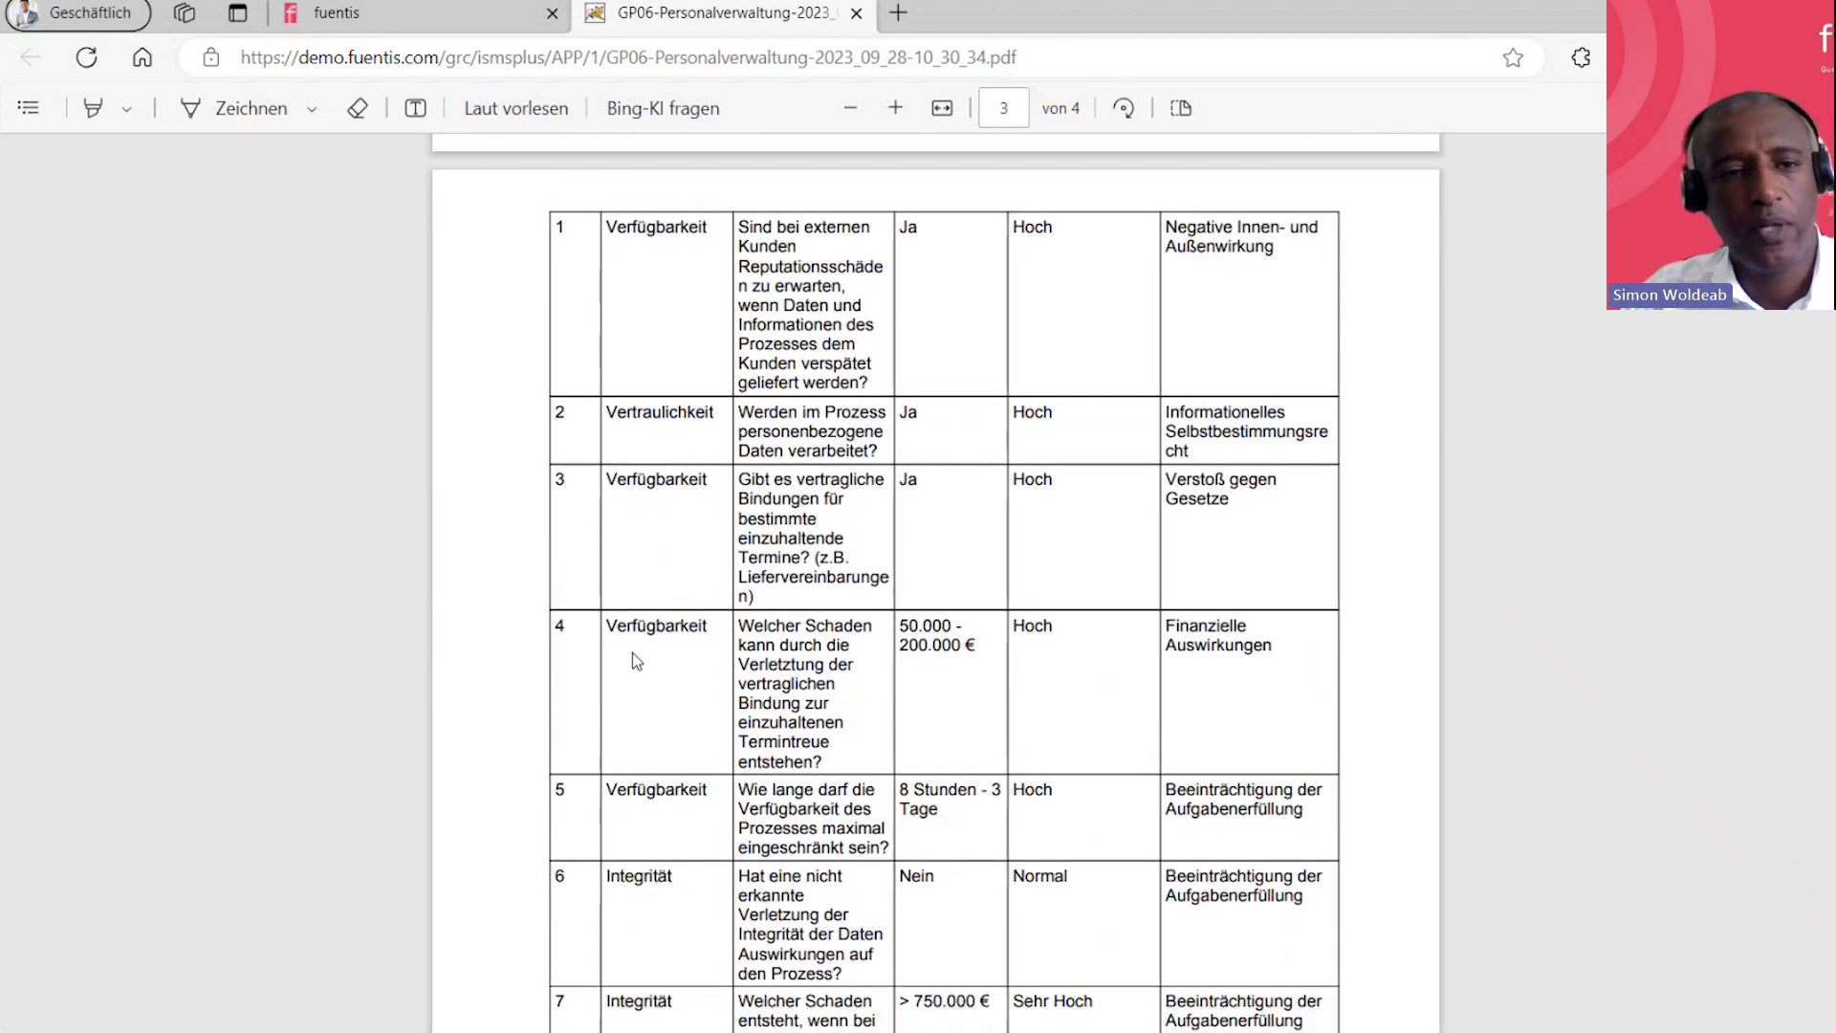
Return to fuentis and apply the protection need inheritance changes of GP06 Personalverwaltung to its subordinate target objects
left_click(436, 12)
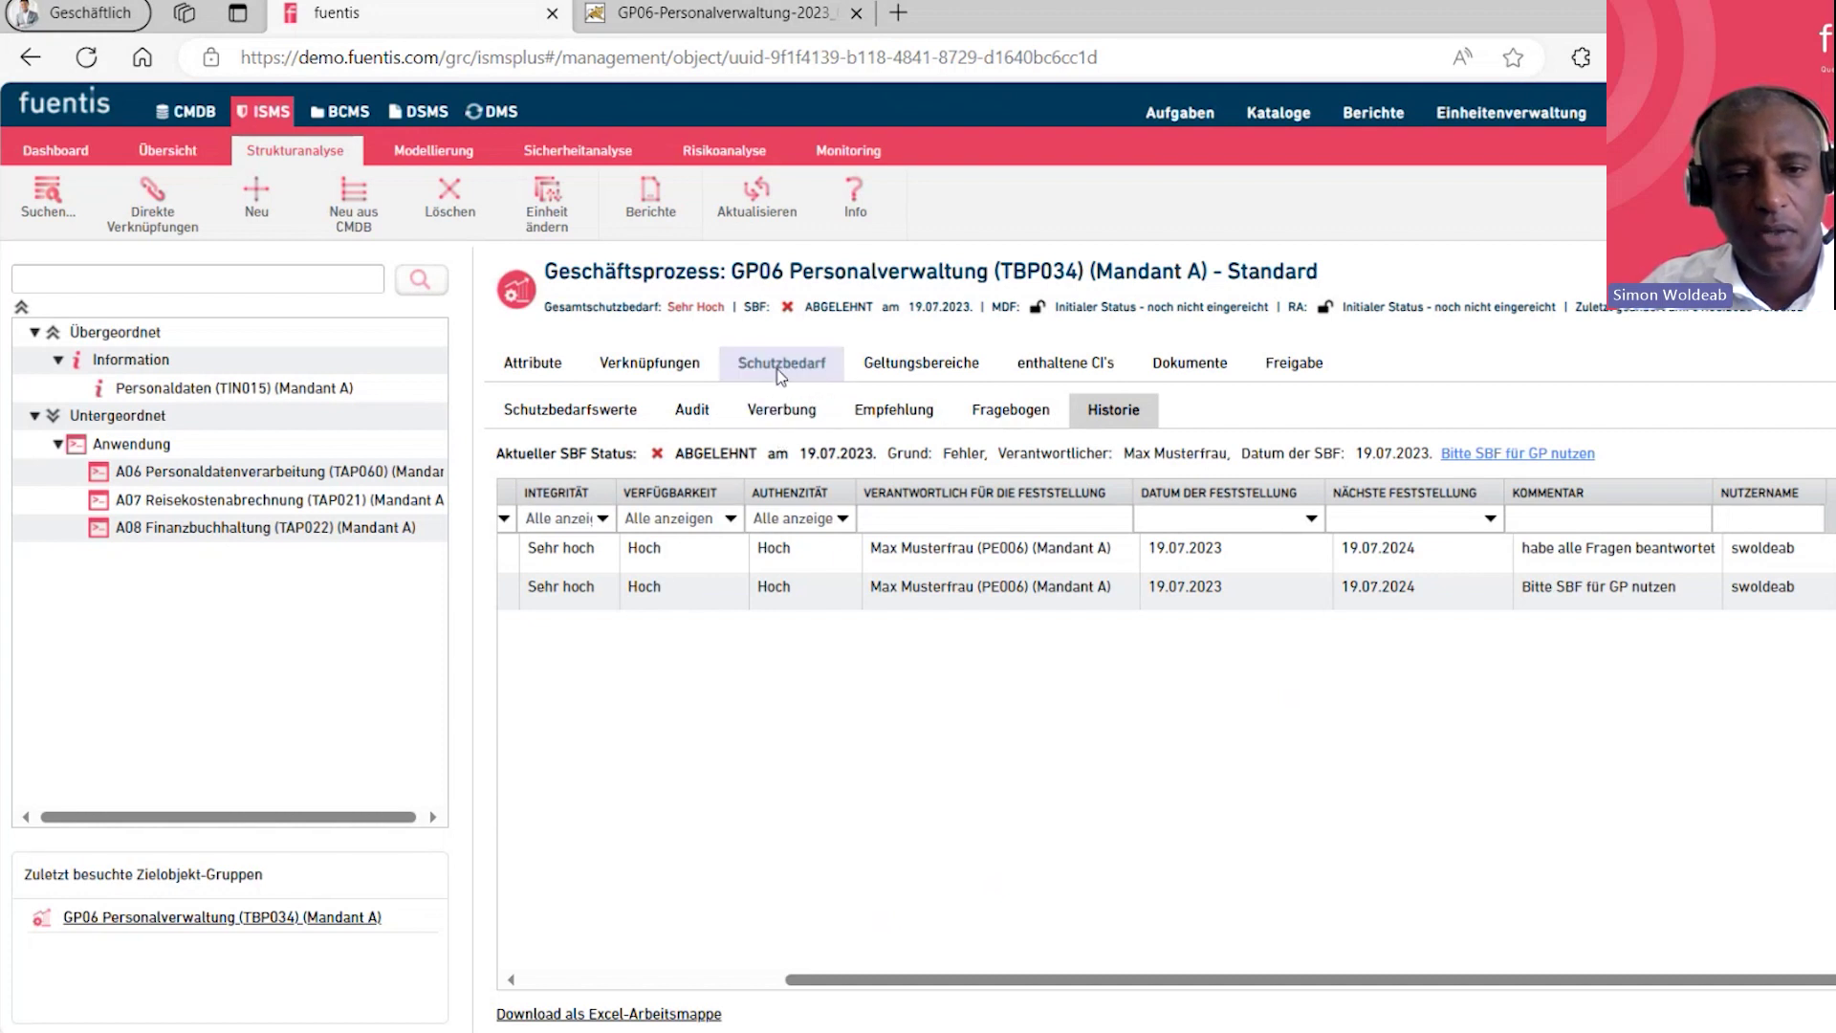
left_click(782, 411)
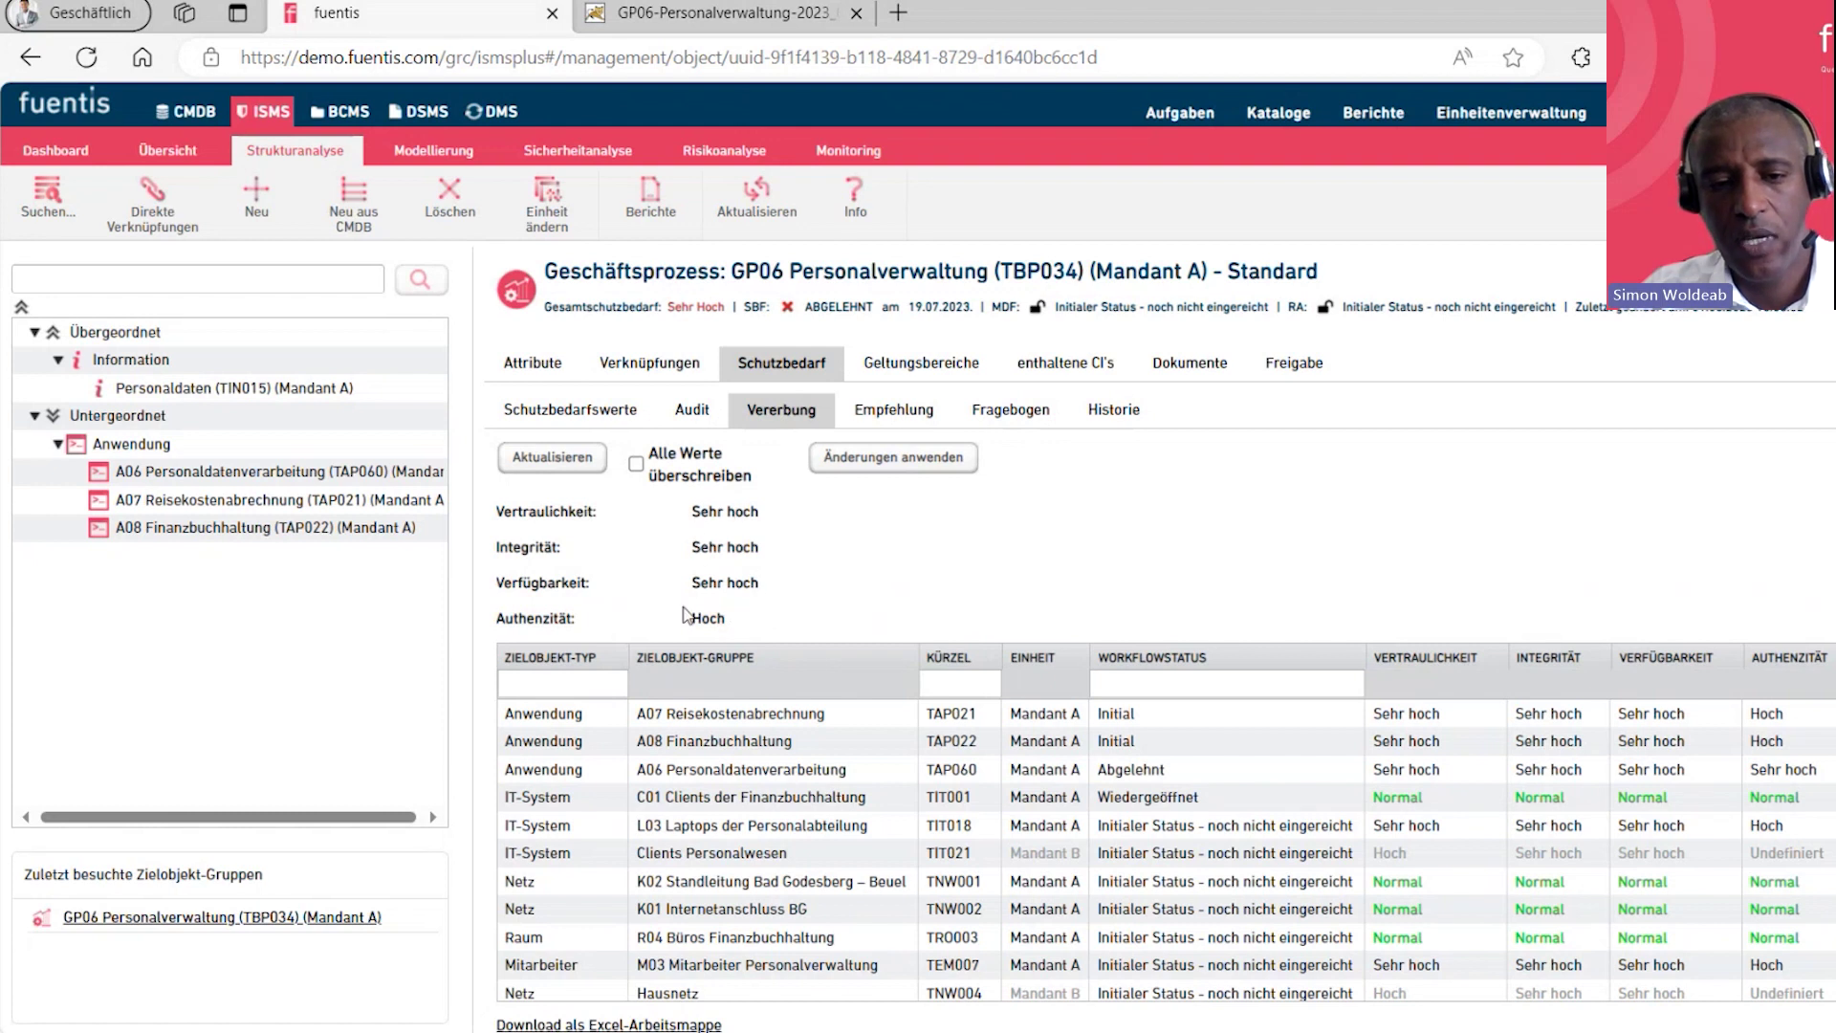
left_click(896, 464)
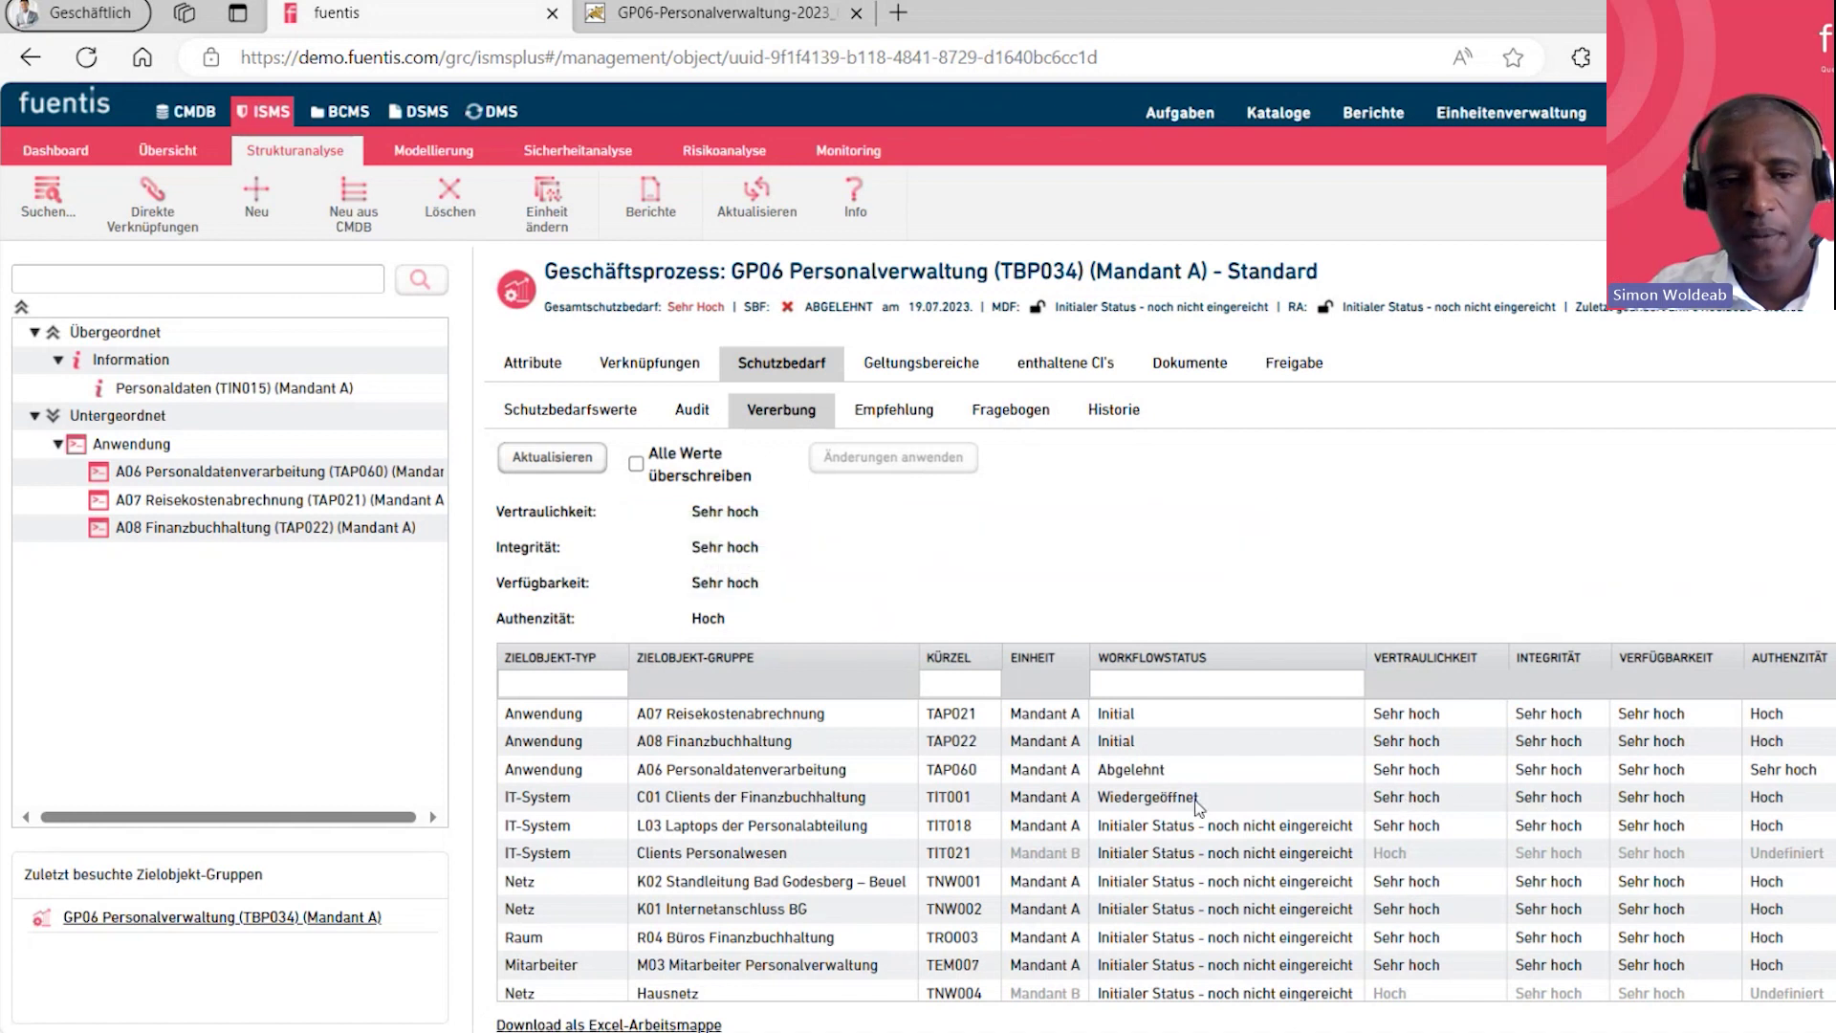
Open the linked IT system C01 Clients der Finanzbuchhaltung and show its protection need values
left_click(649, 363)
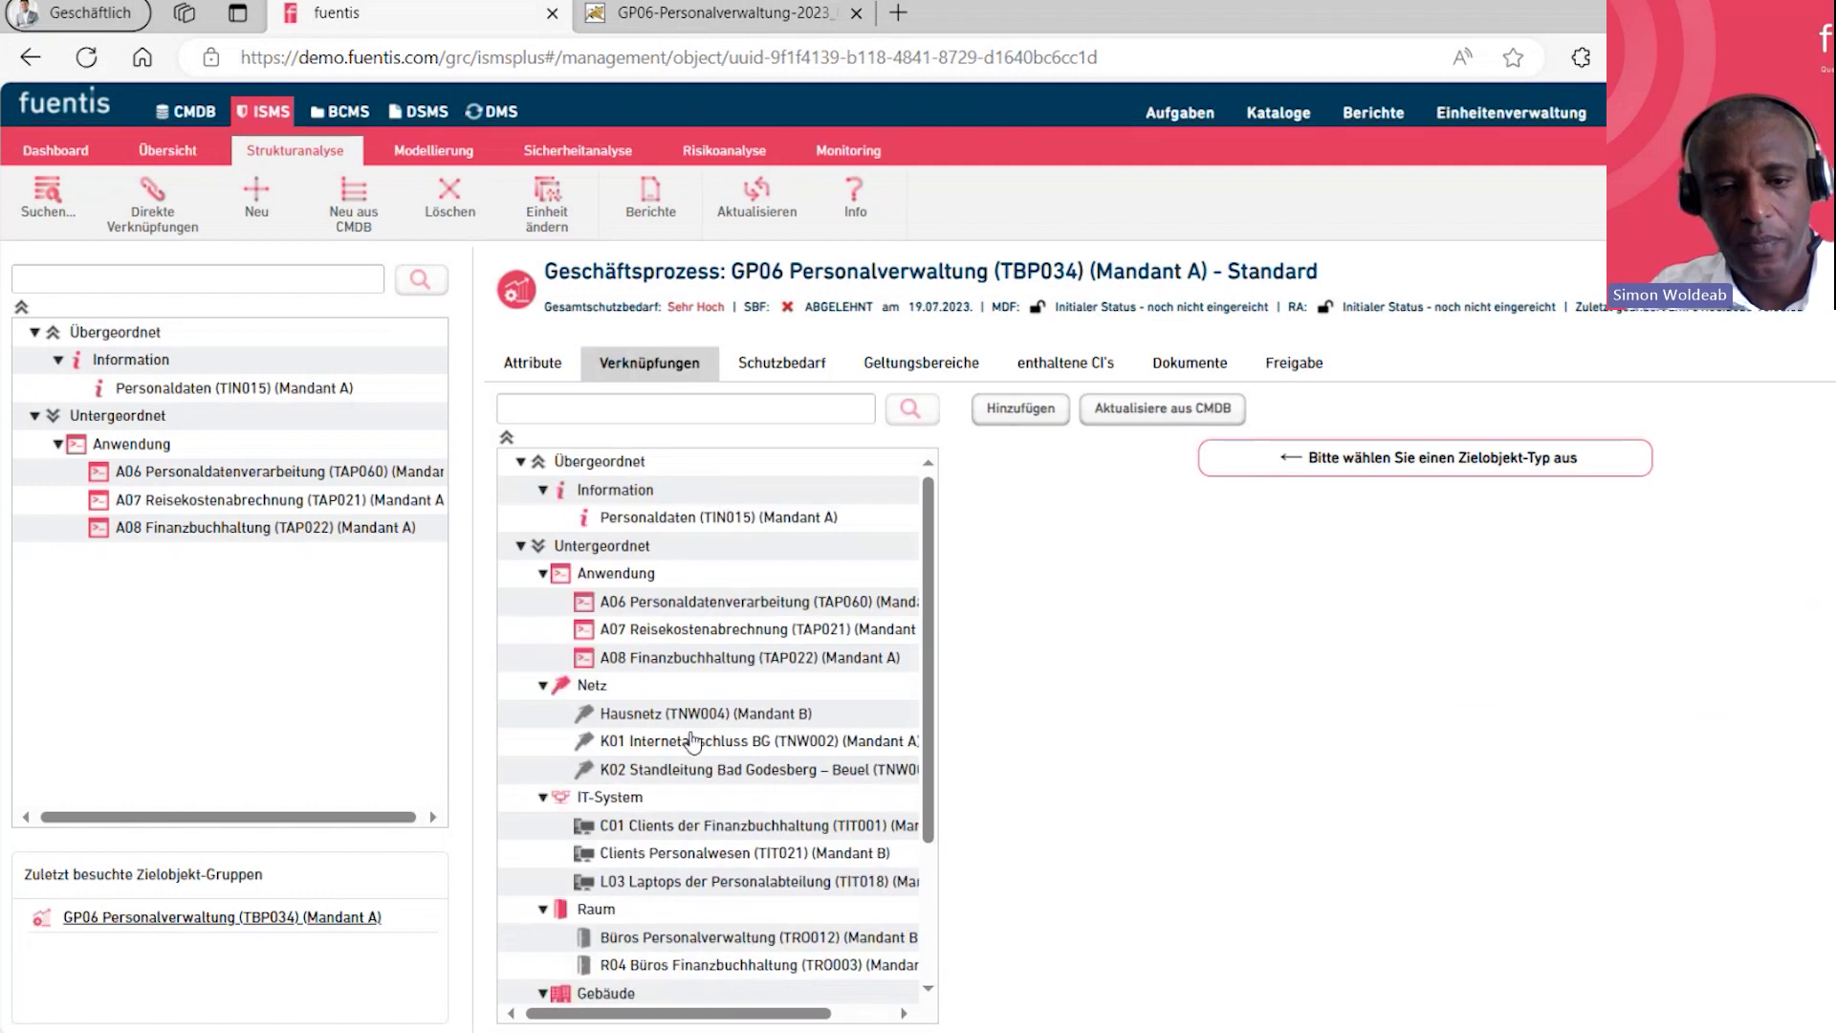
left_click(694, 824)
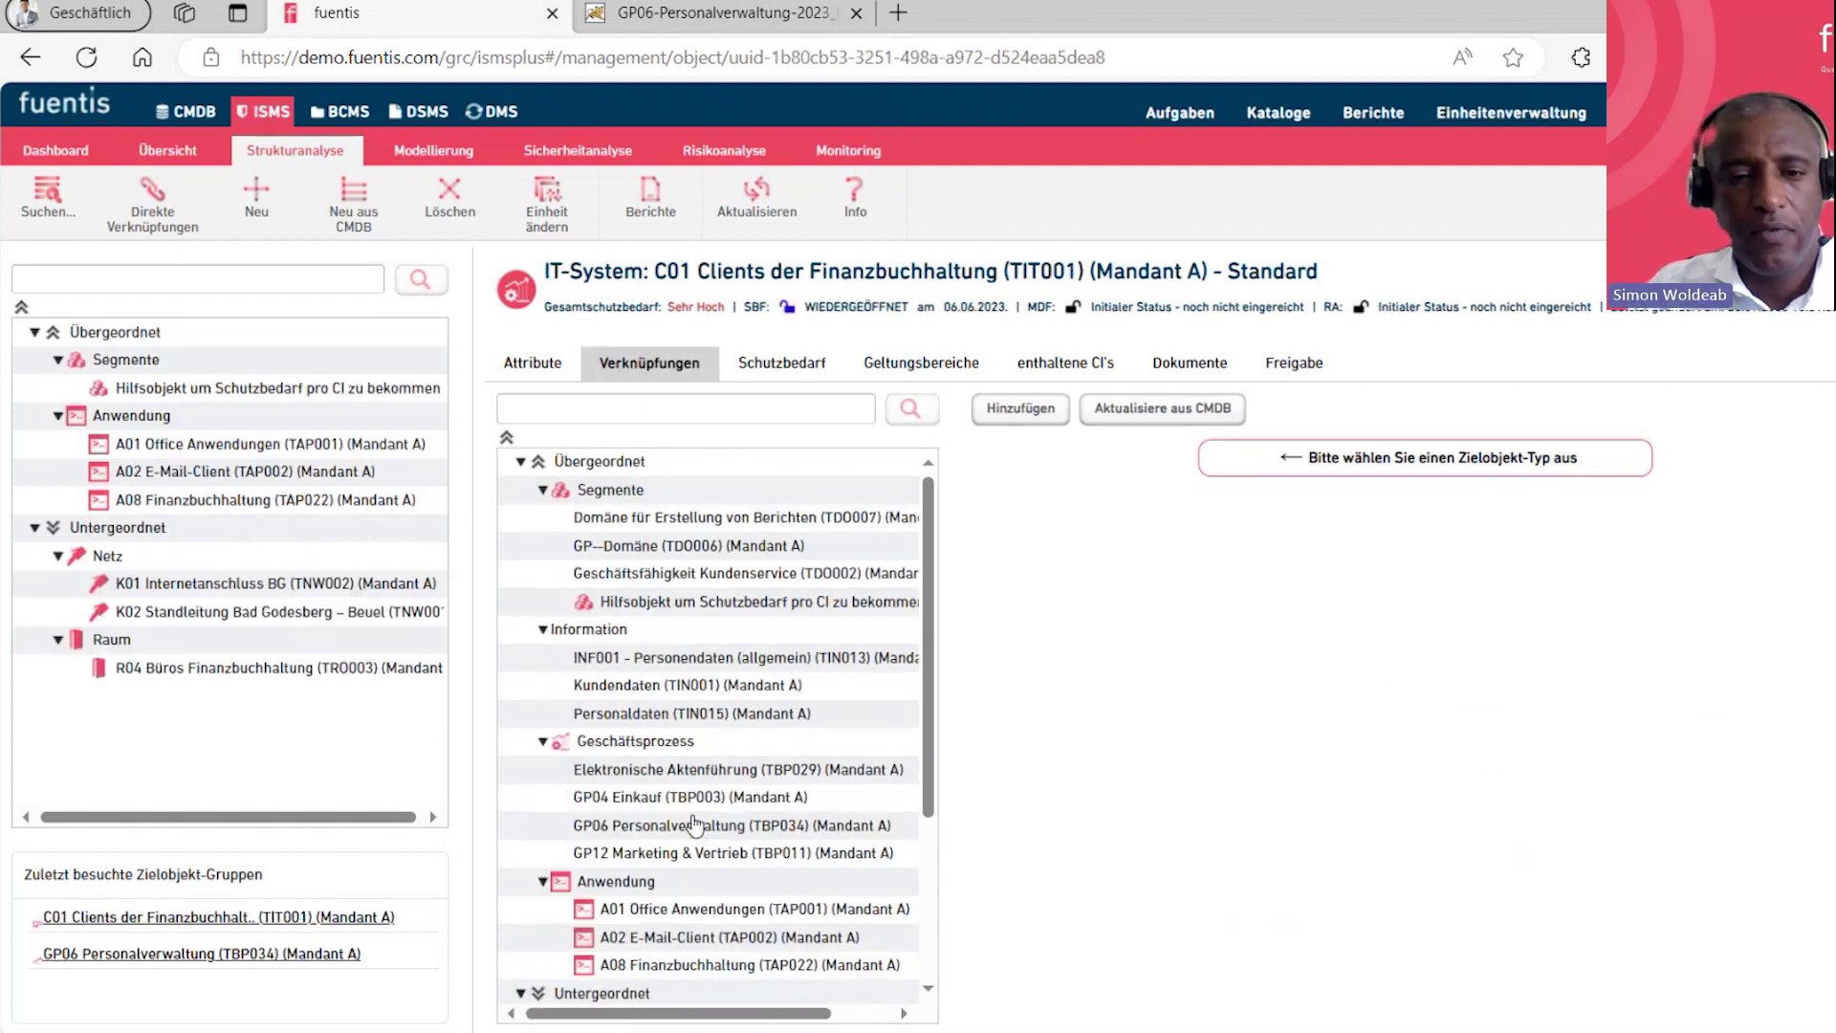
left_click(780, 365)
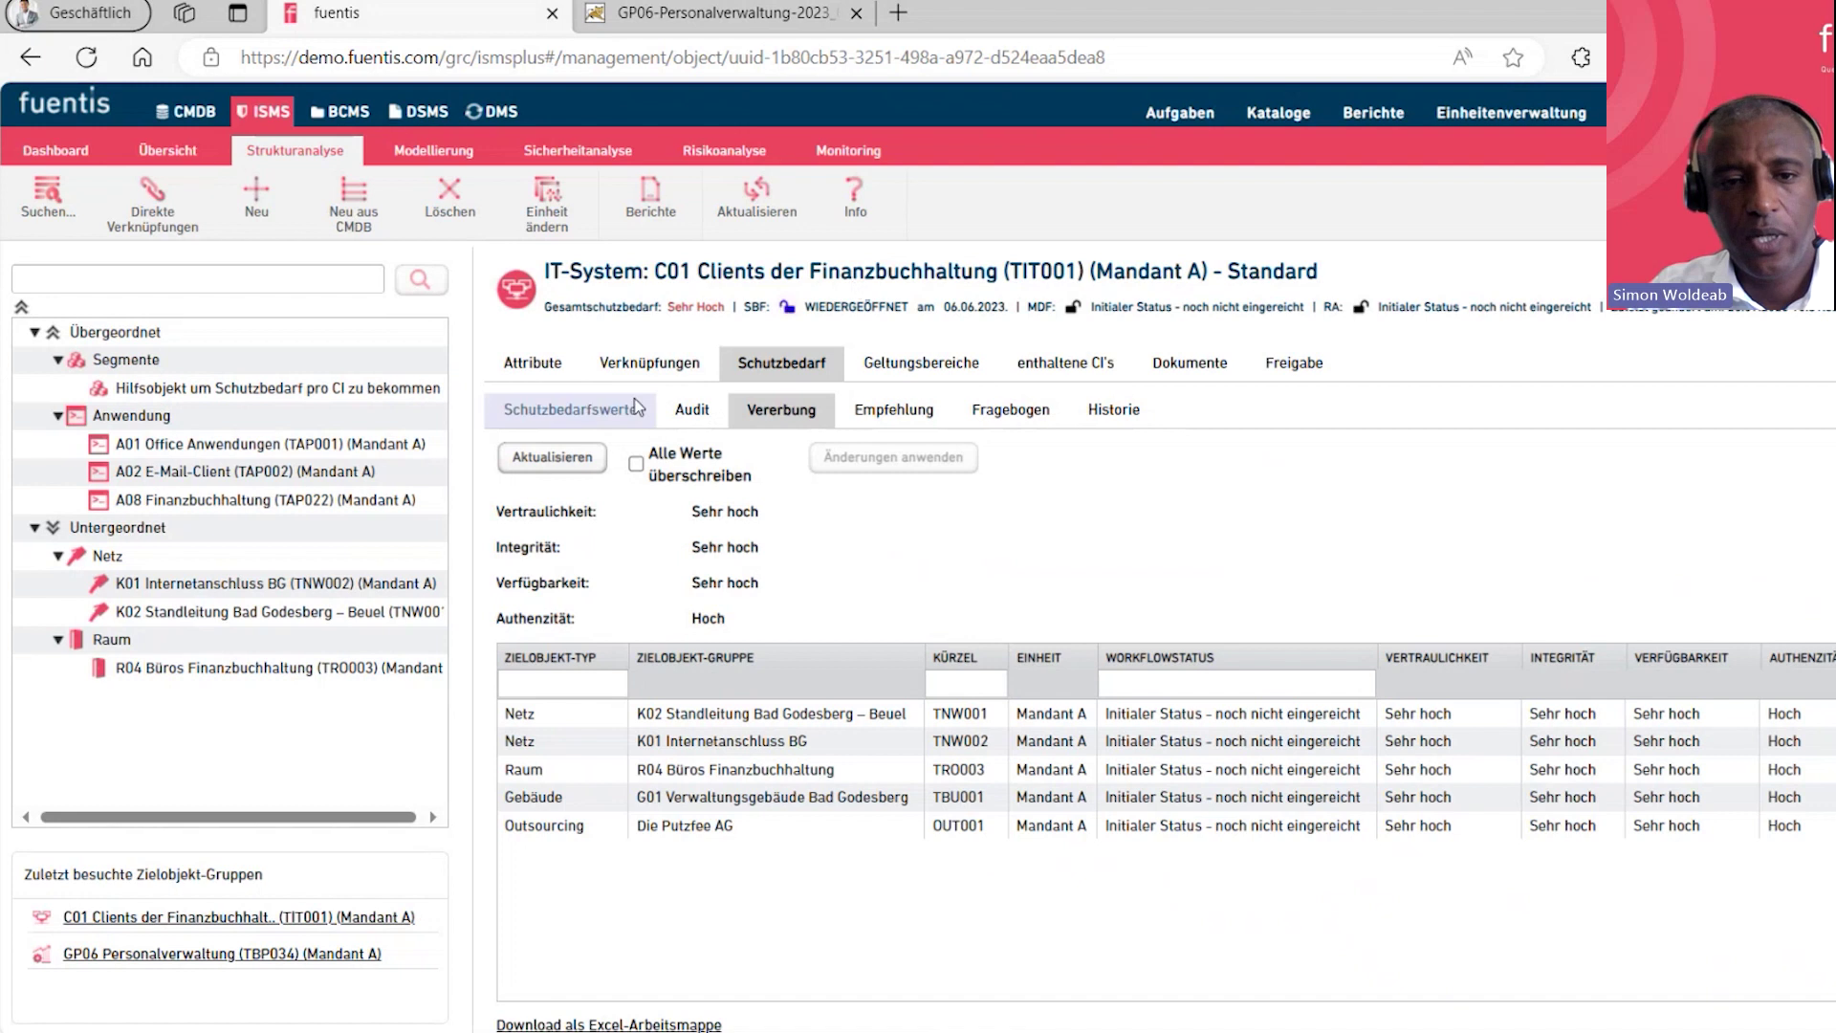
left_click(598, 410)
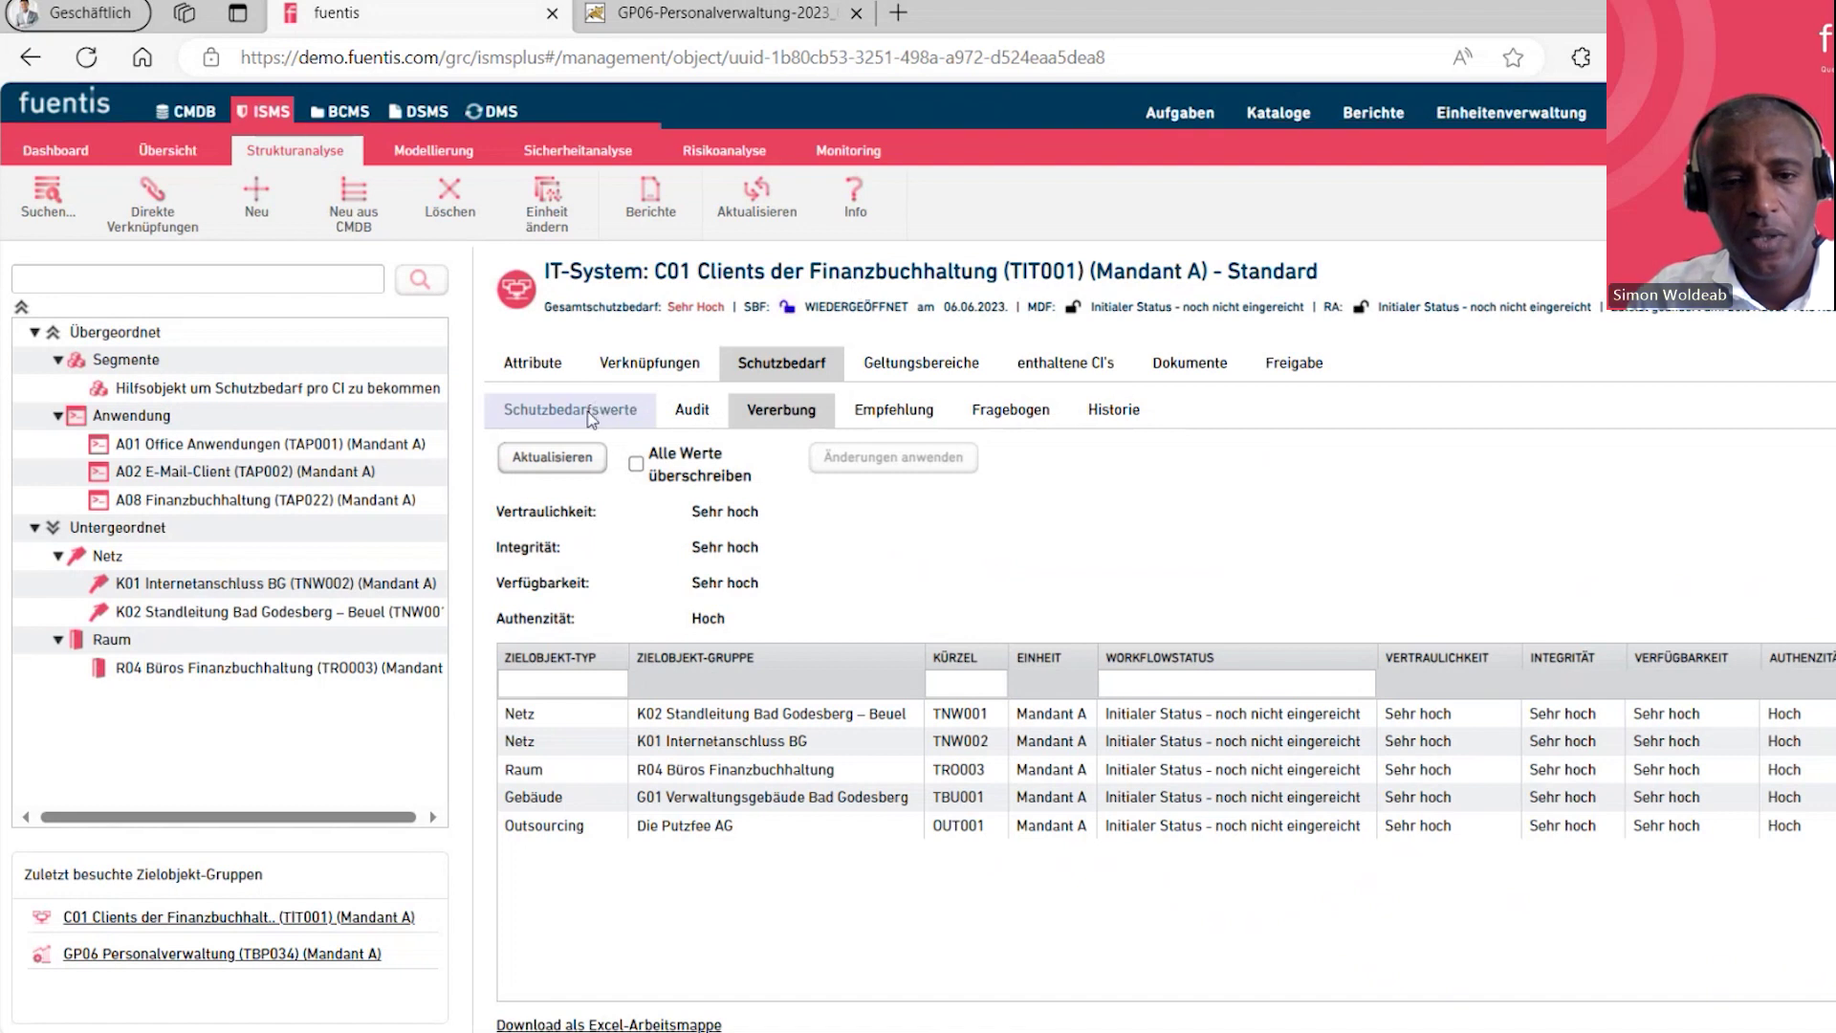
Examine the Vertraulichkeit description of C01 Clients der Finanzbuchhaltung for the 28.09.2023 inheritance entry and its source process
left_click_drag(593, 734, 1038, 742)
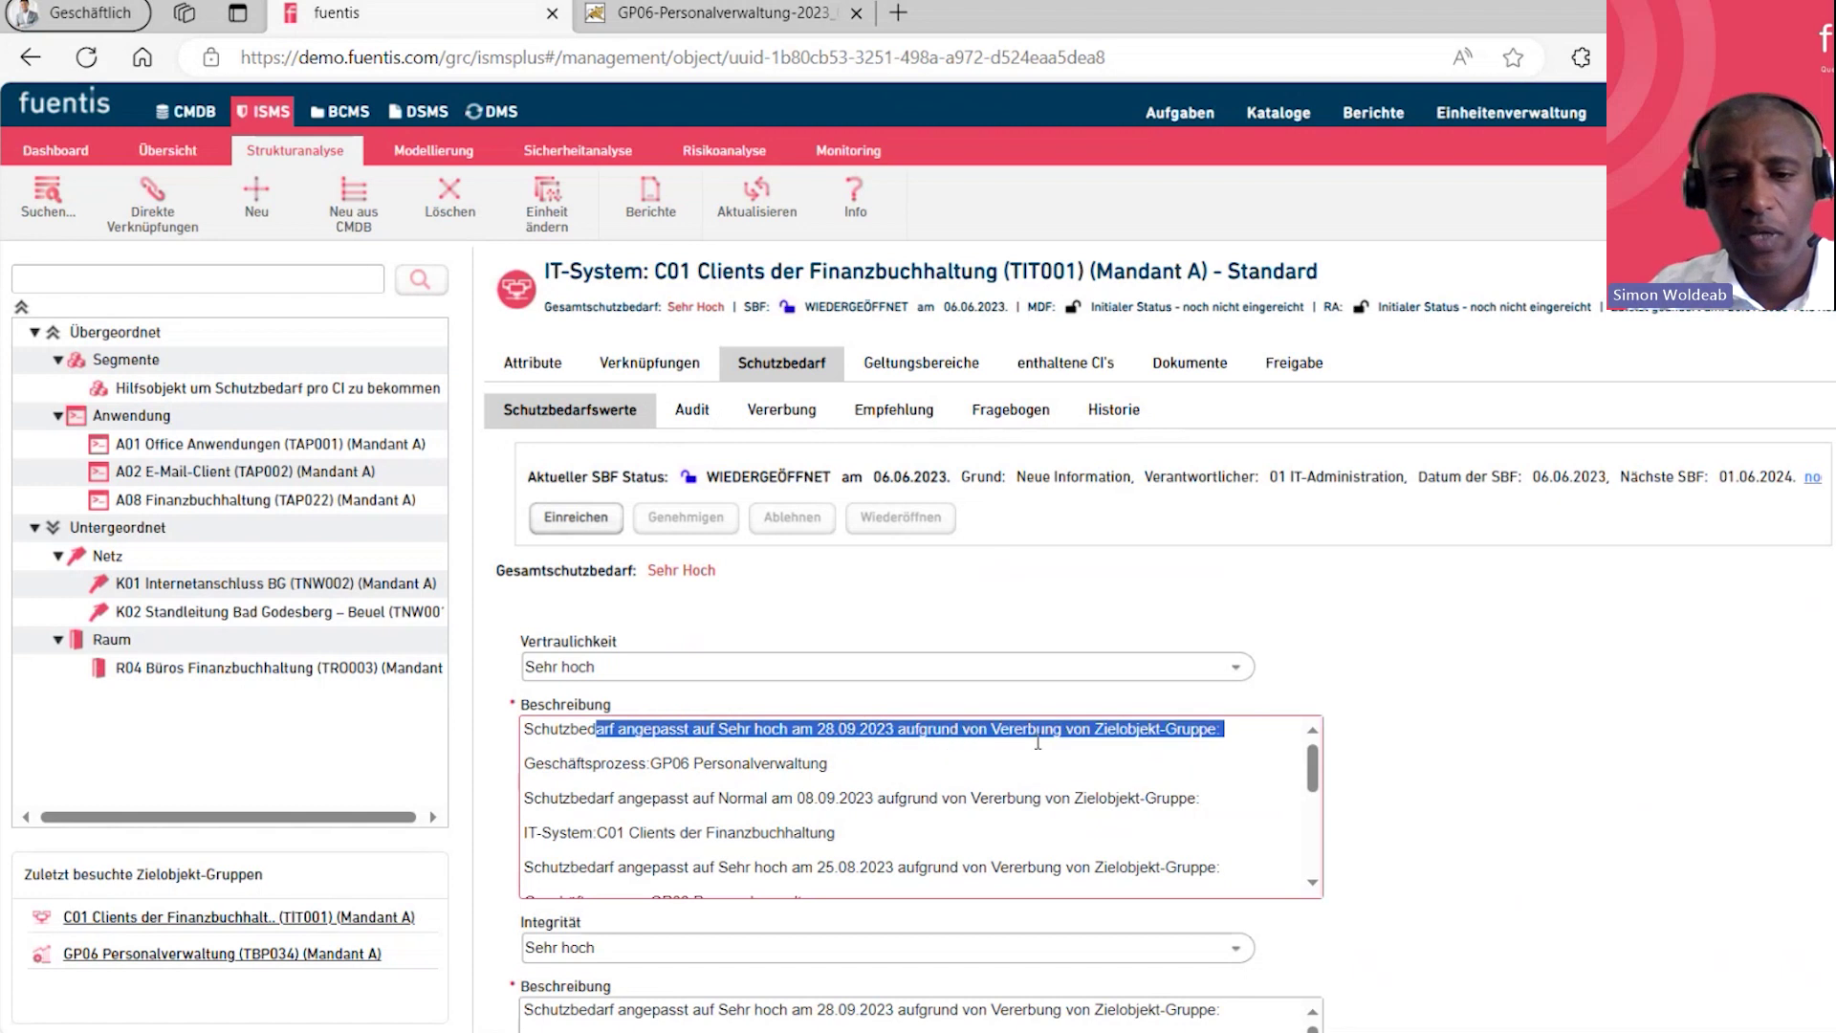
left_click_drag(828, 764, 648, 762)
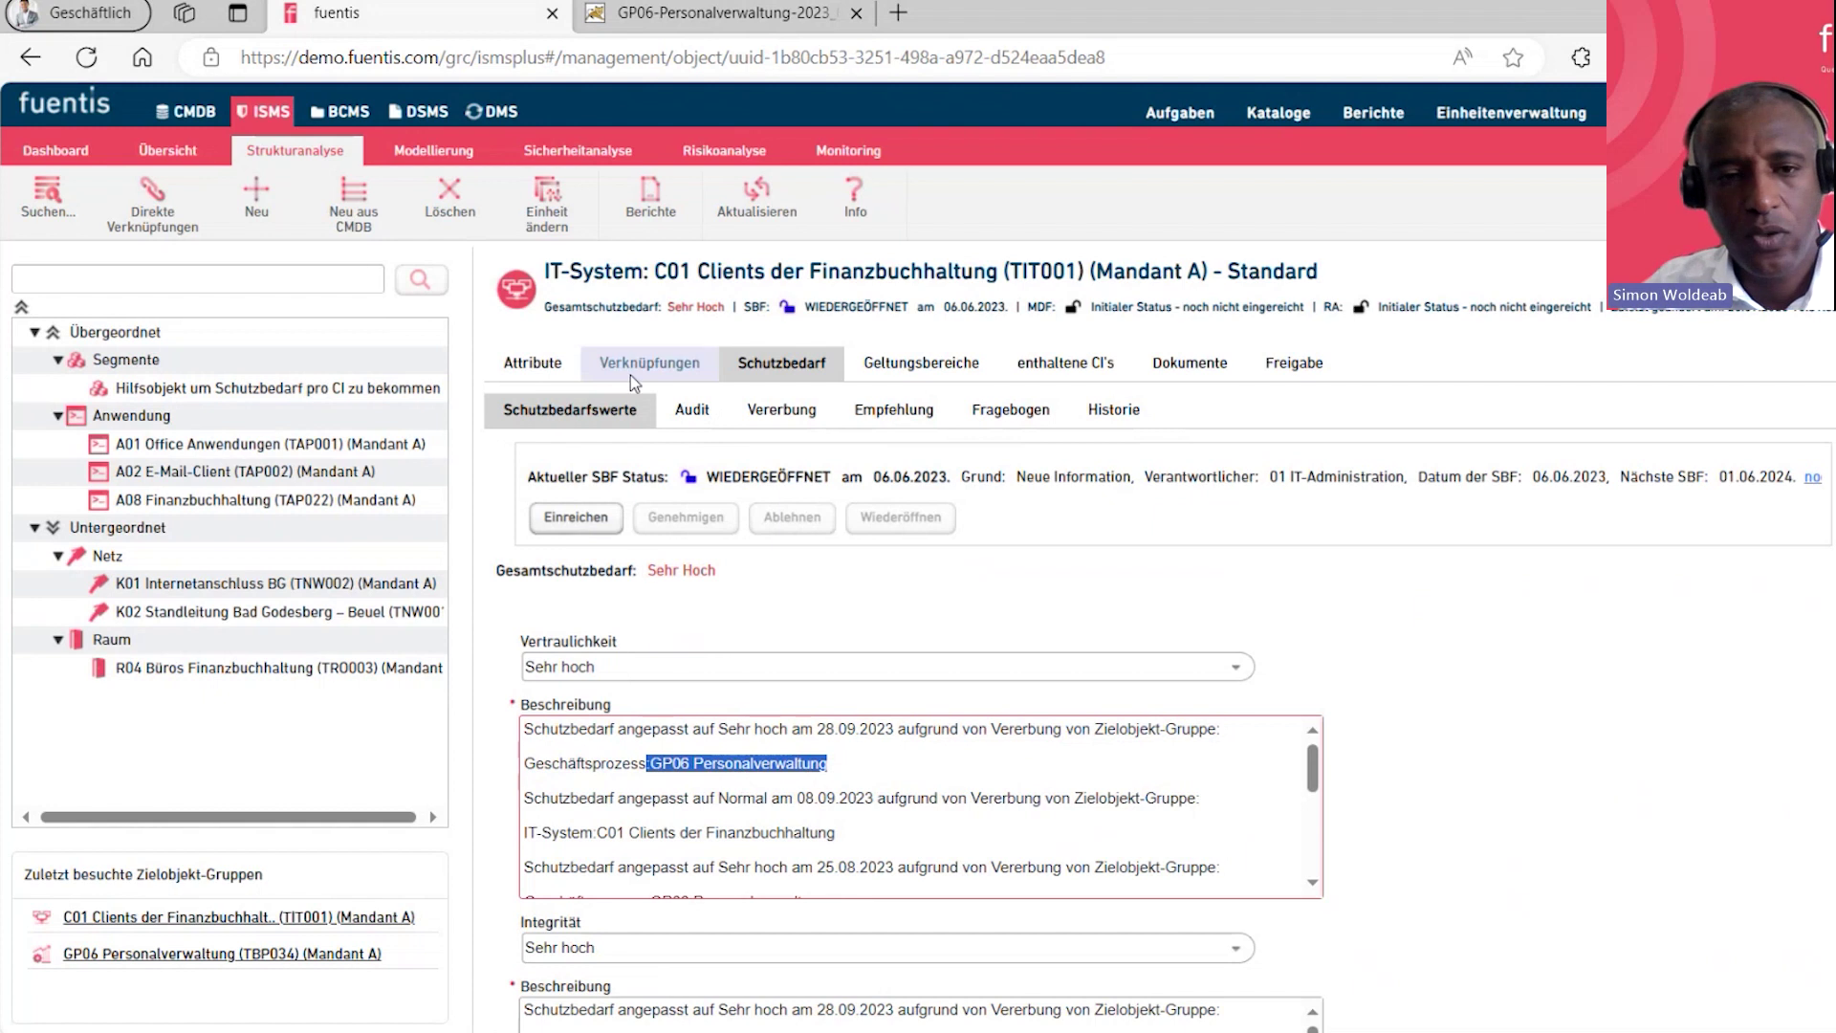
left_click_drag(652, 276, 1001, 282)
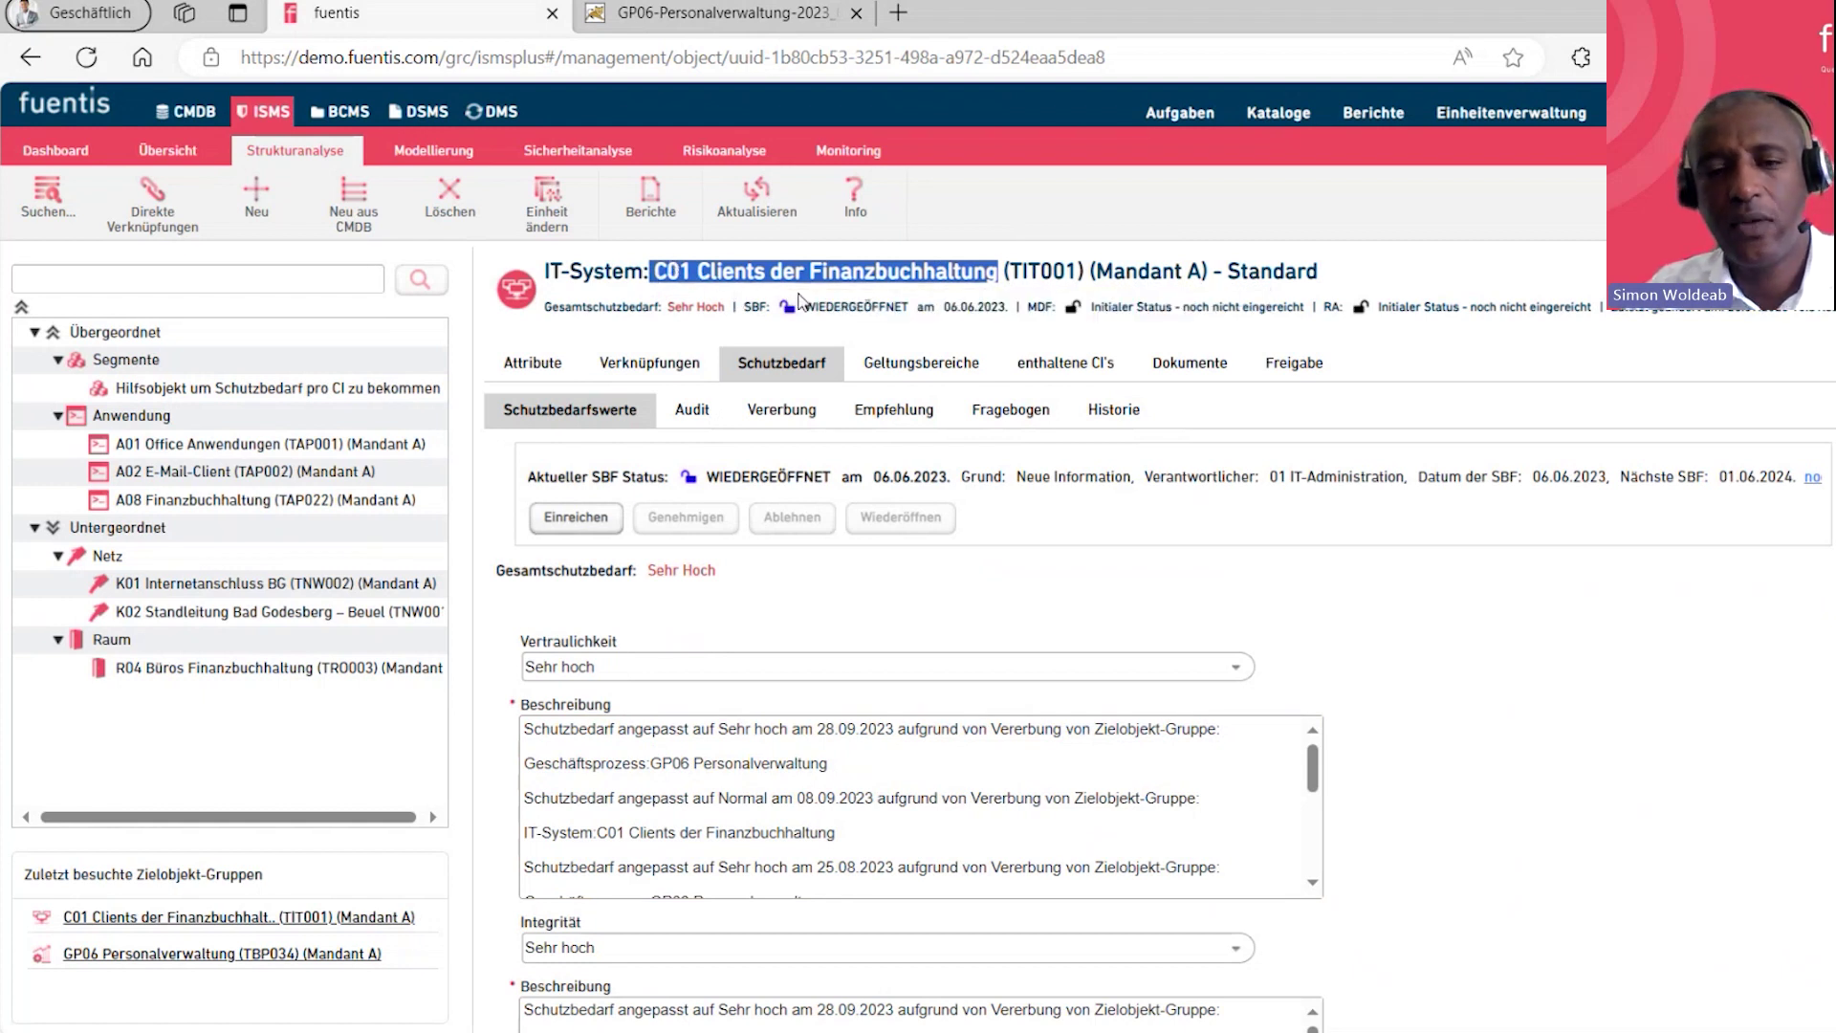
Show the contained CIs of C01 Clients der Finanzbuchhaltung and look up assignable items by function "clien", without assigning any
left_click(1106, 369)
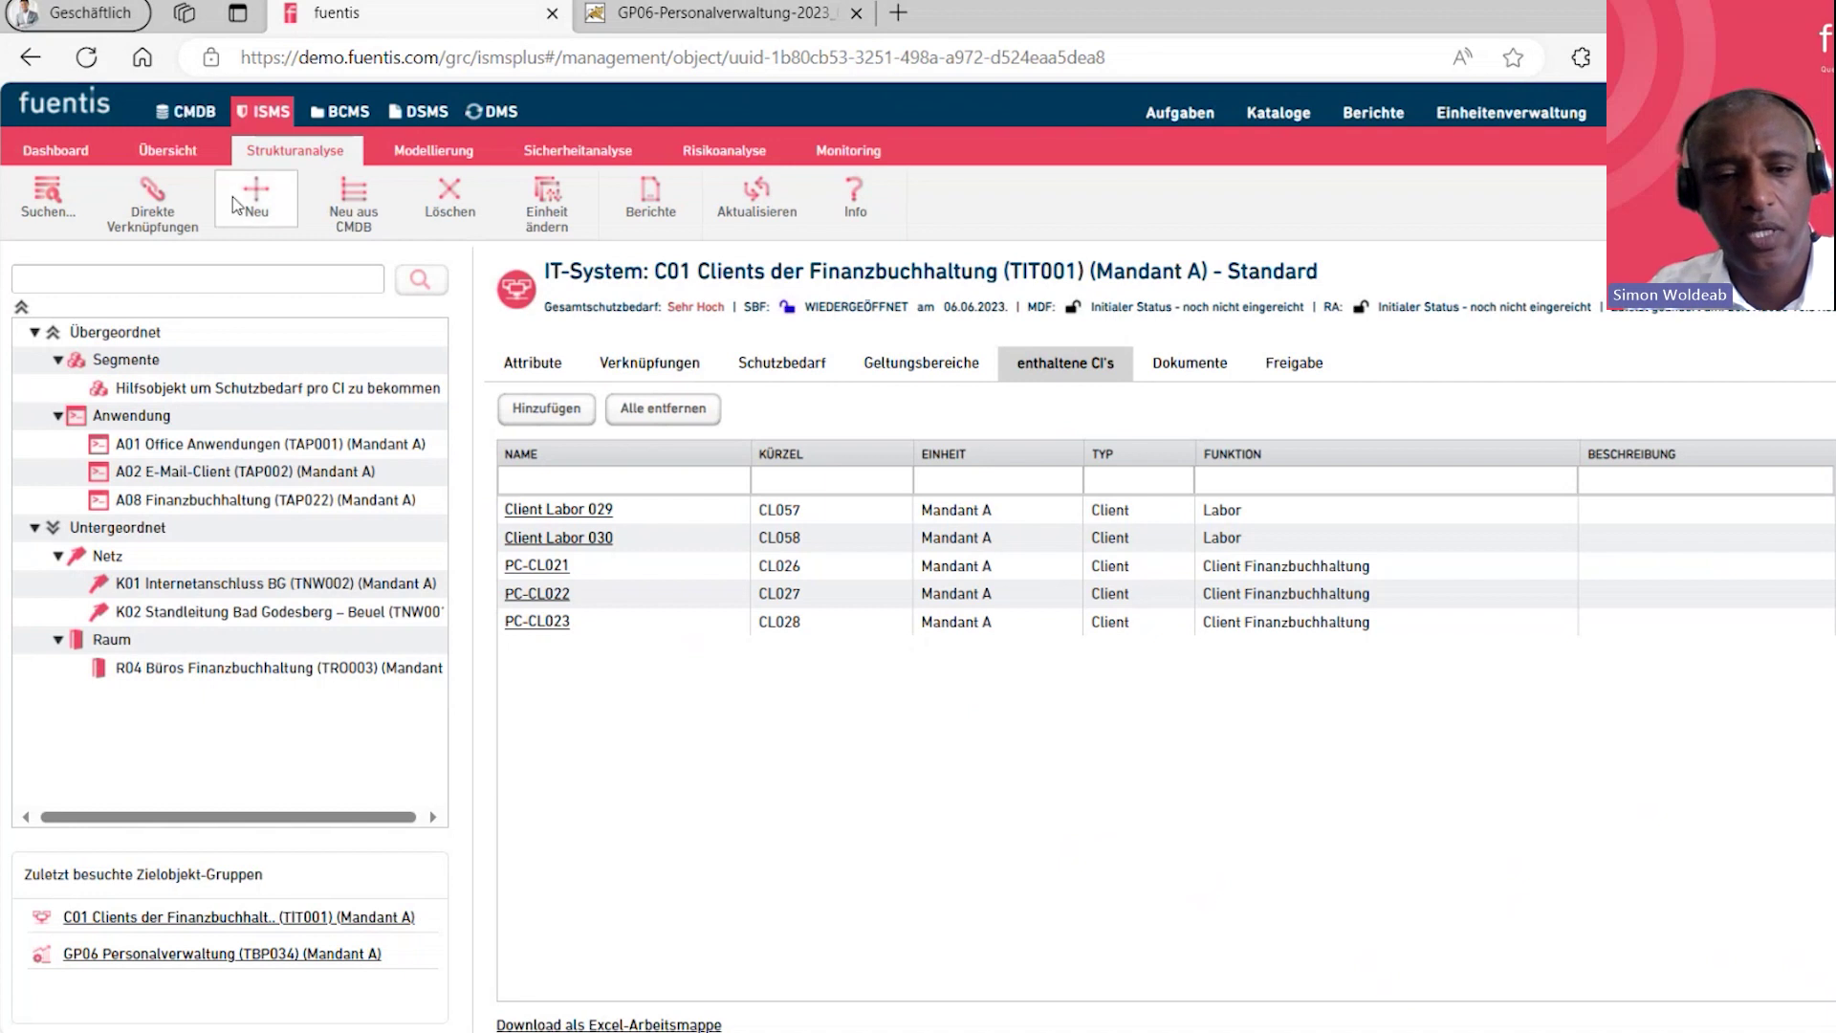
left_click(548, 409)
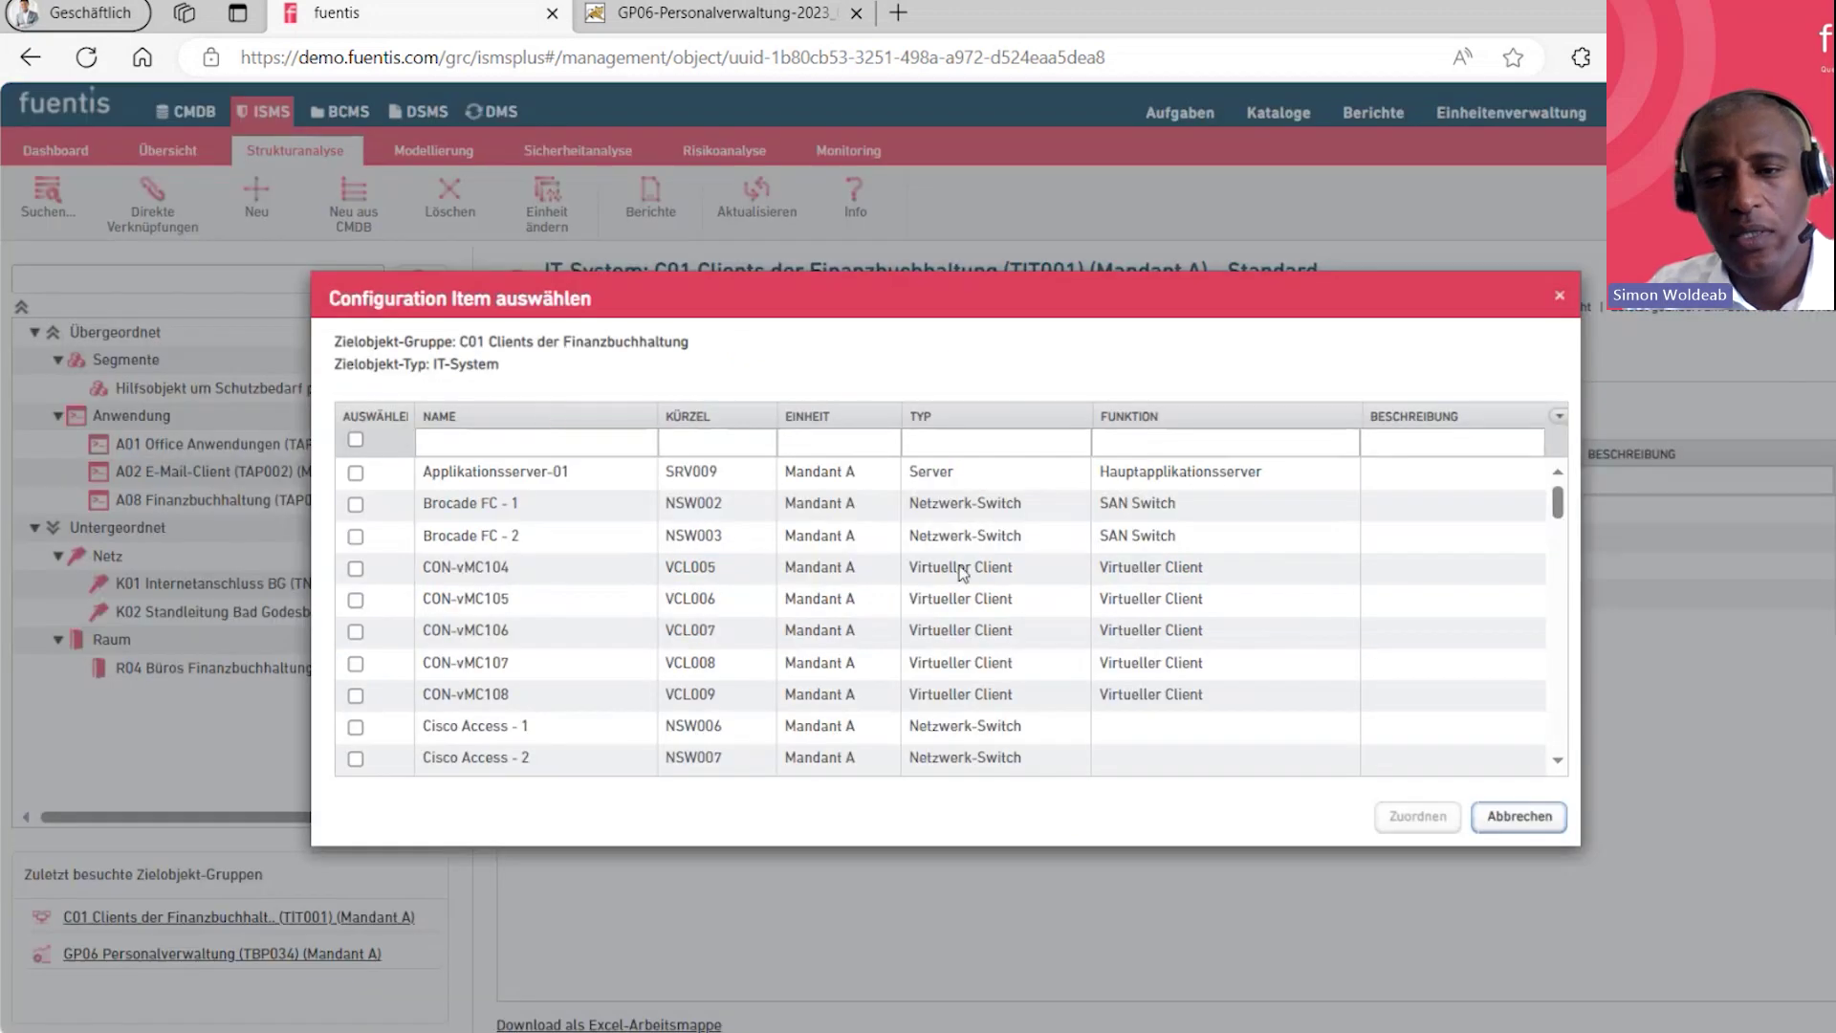
left_click(1164, 432)
type("clien")
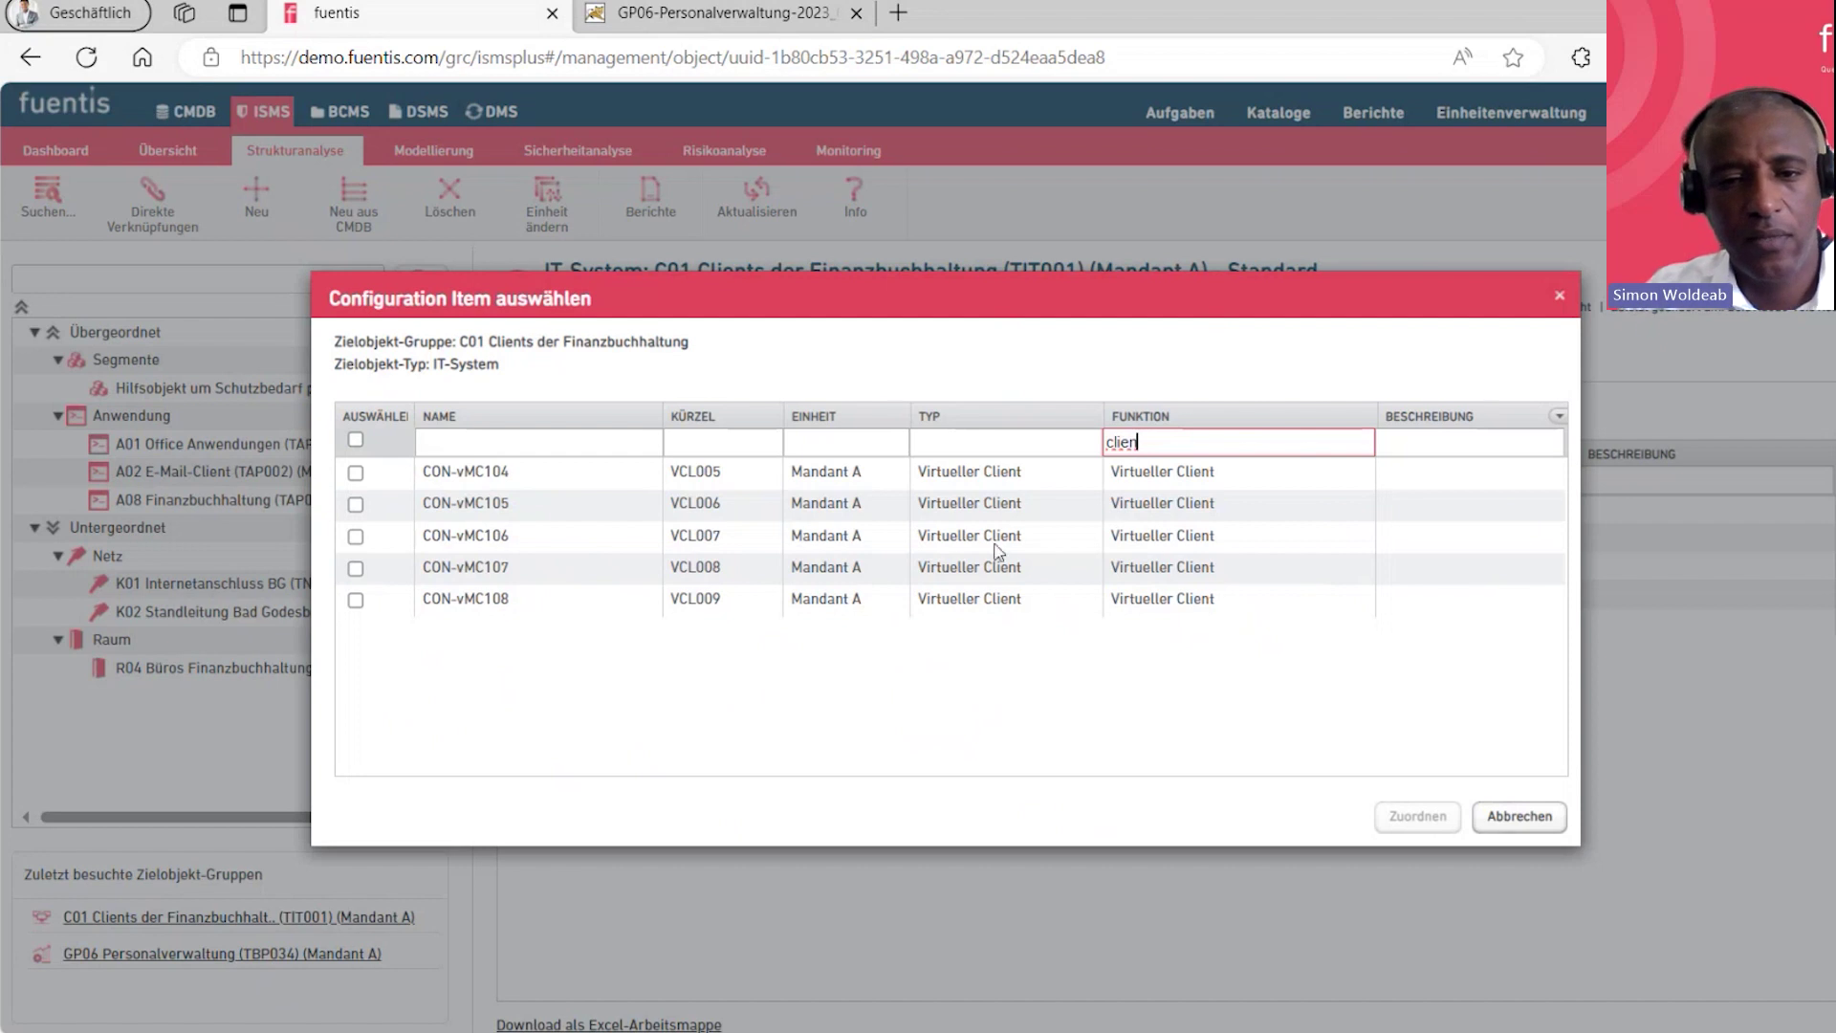
left_click_drag(1161, 439, 1090, 442)
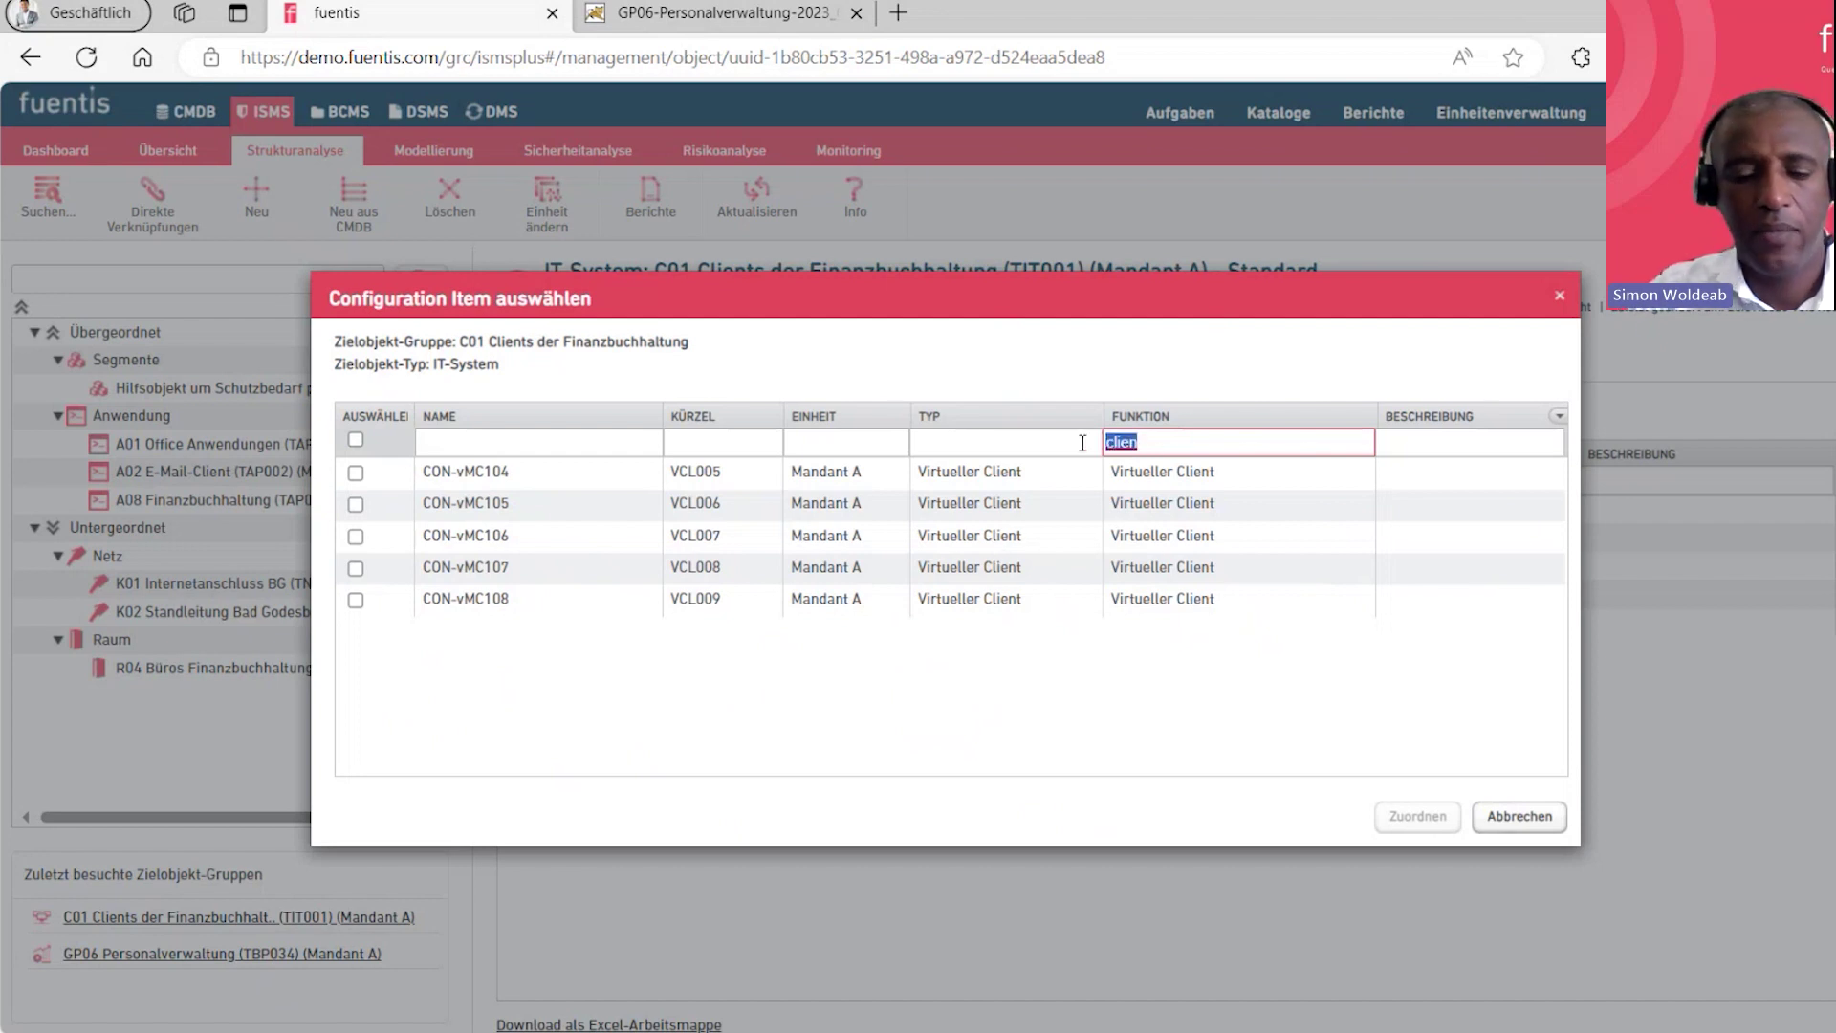
key("BackSpace")
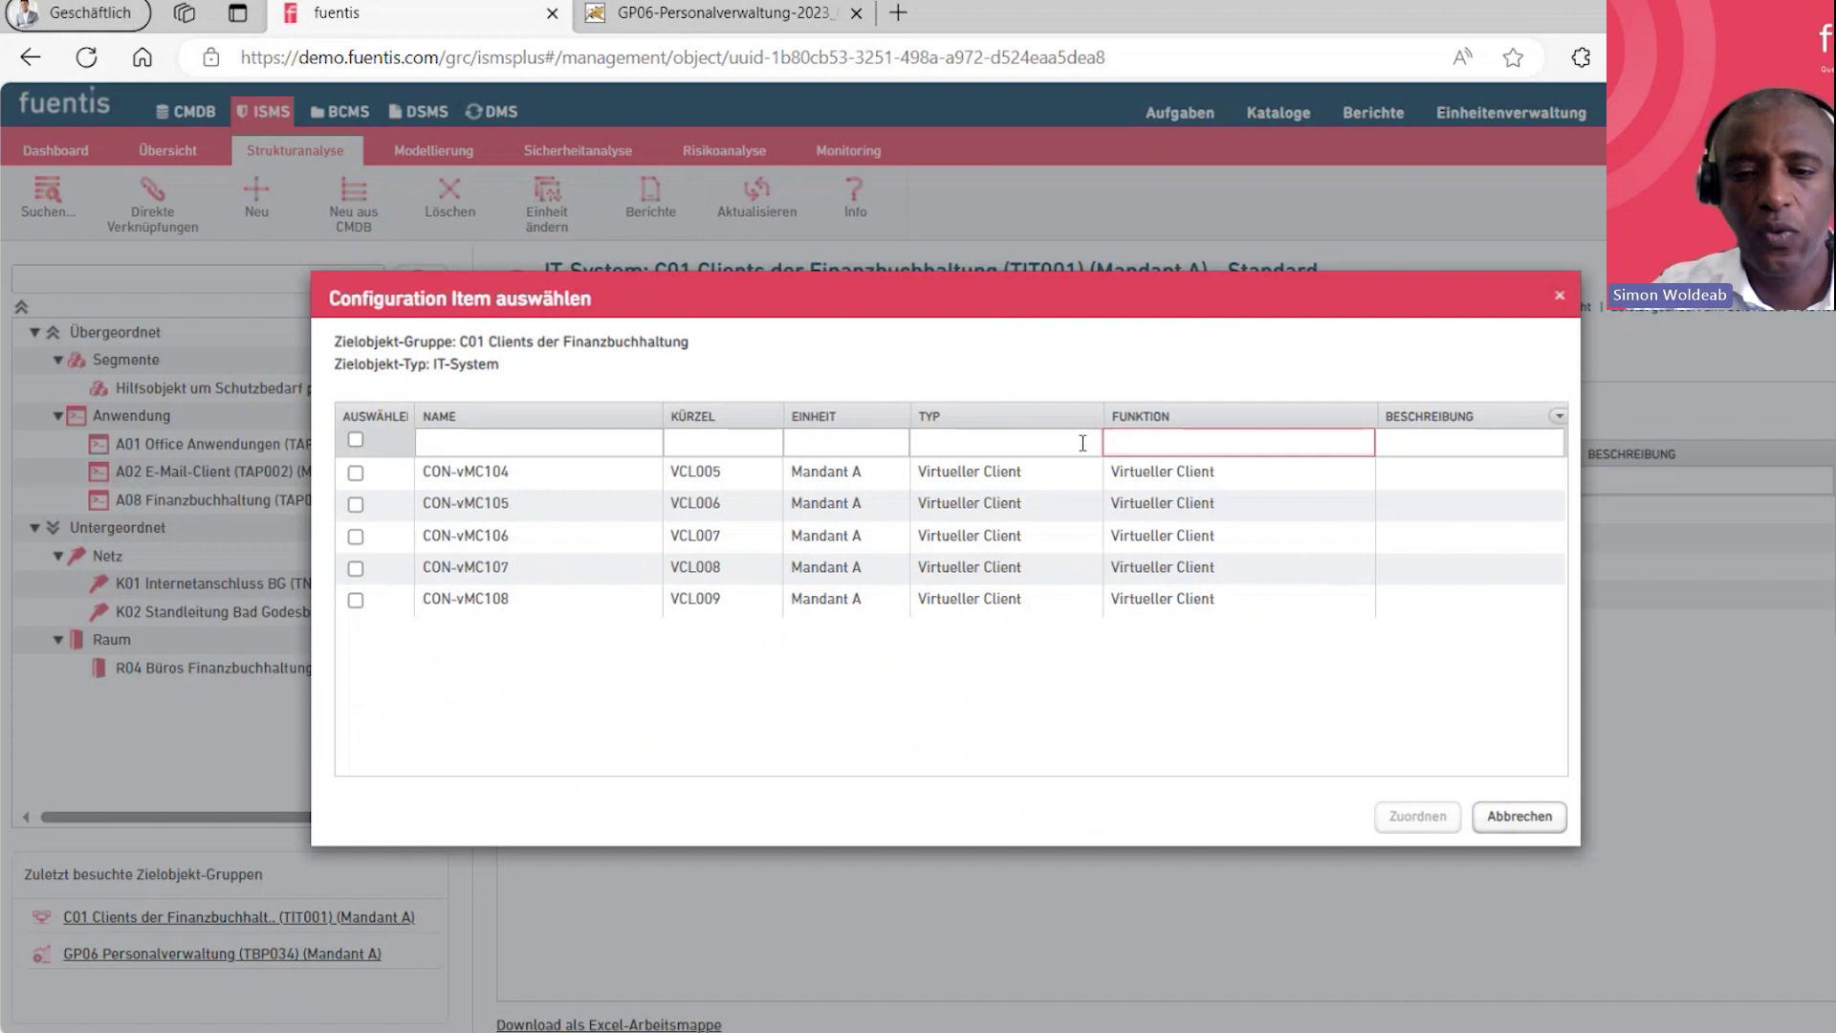
left_click(1519, 815)
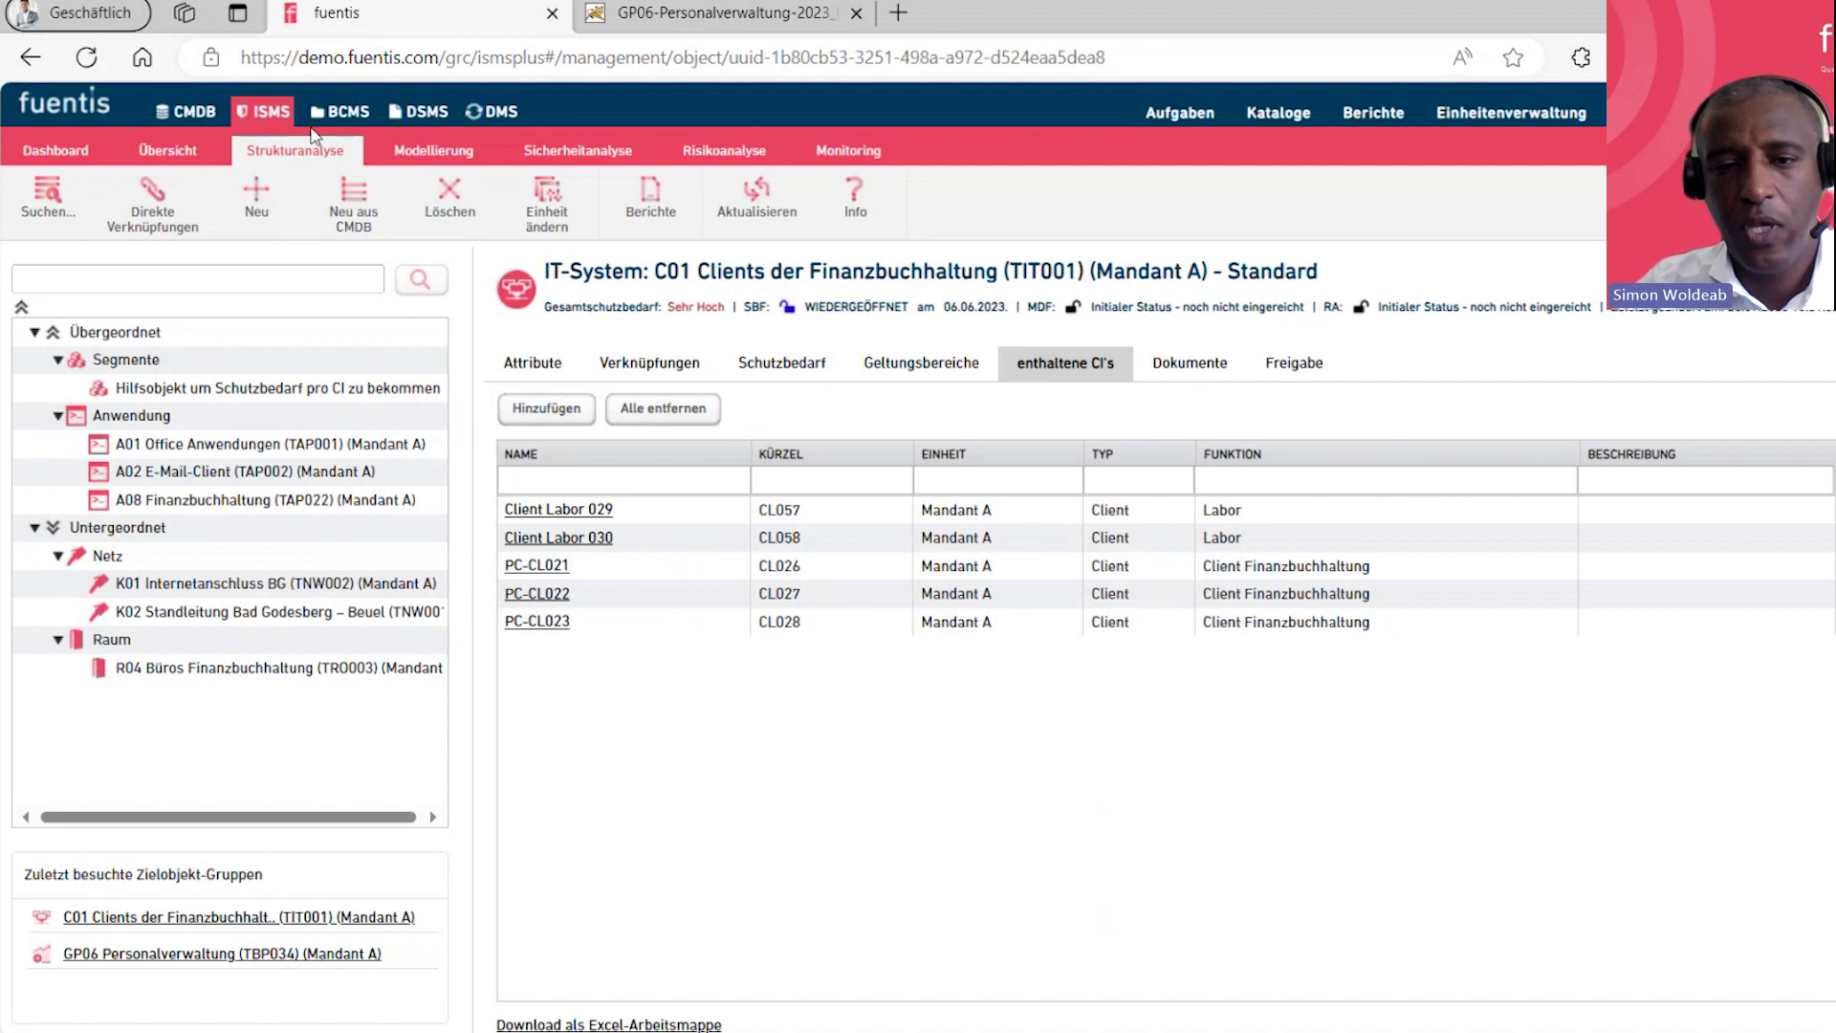
Show the documents linked to C01 Clients der Finanzbuchhaltung, view the Netzplan Recplast file, and return to the fuentis document list
left_click(1207, 369)
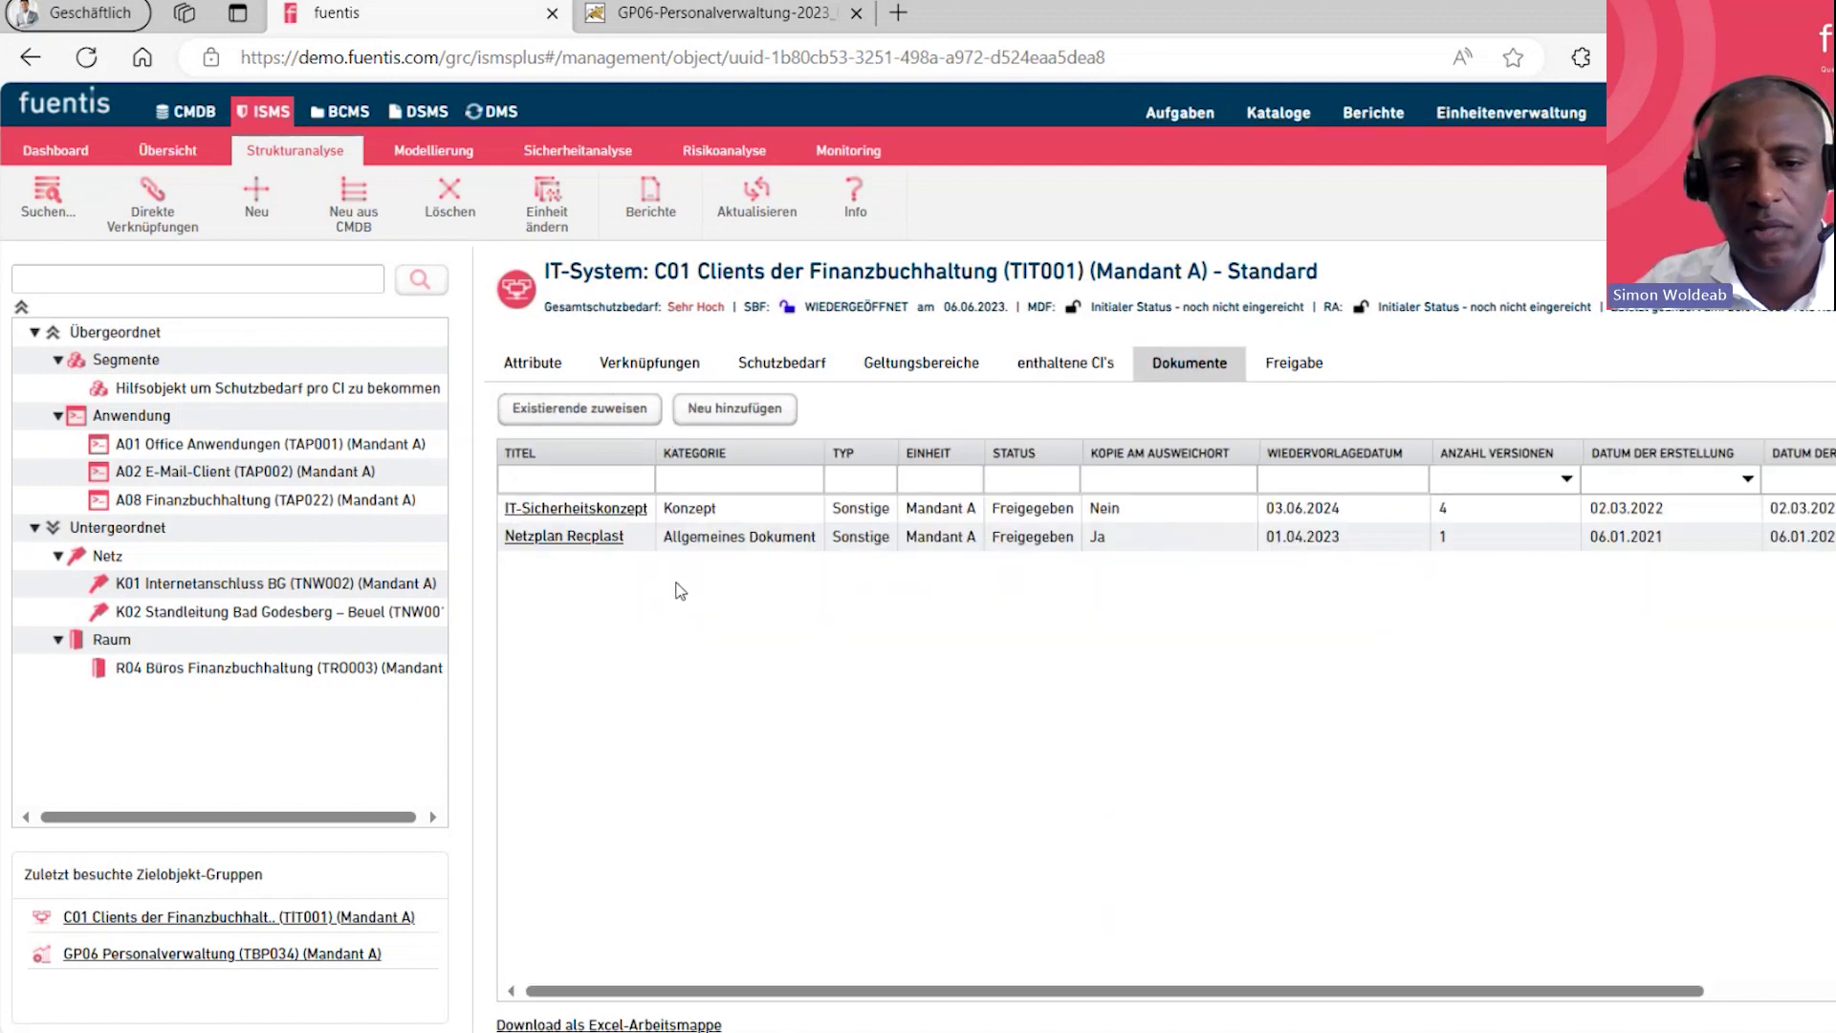
left_click_drag(1256, 992, 1411, 1004)
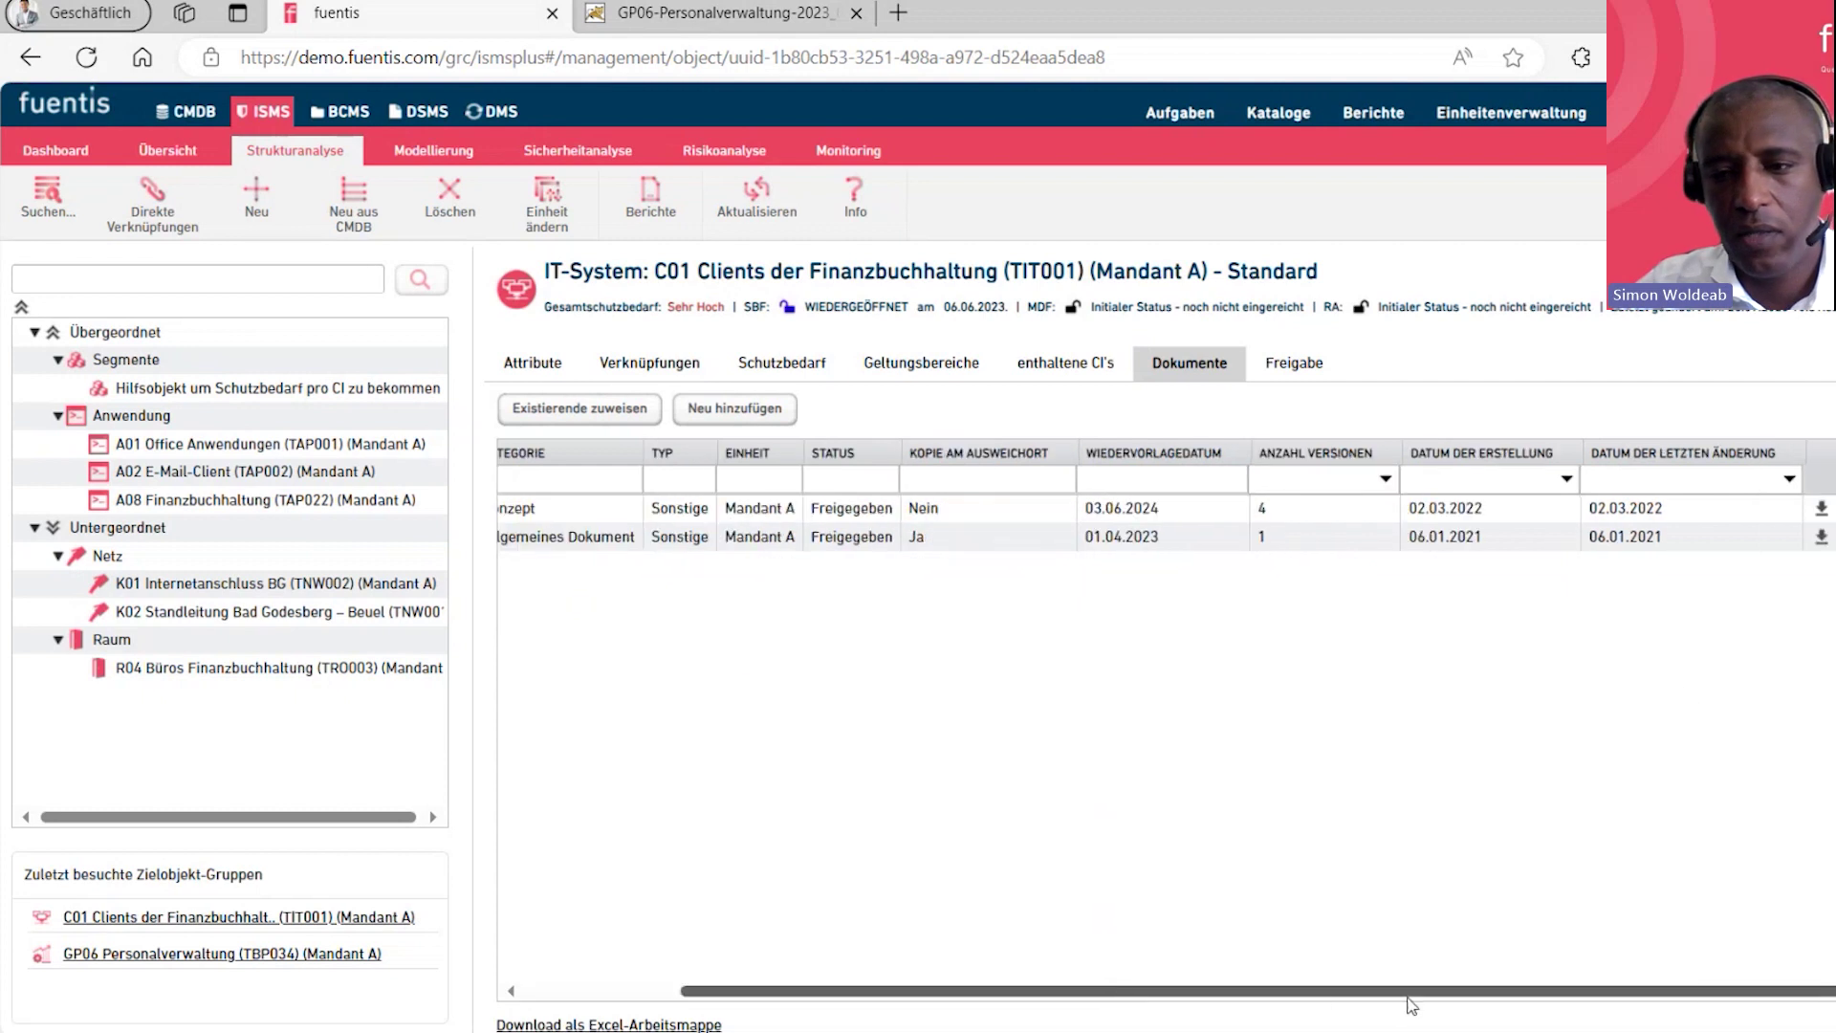
left_click(1818, 537)
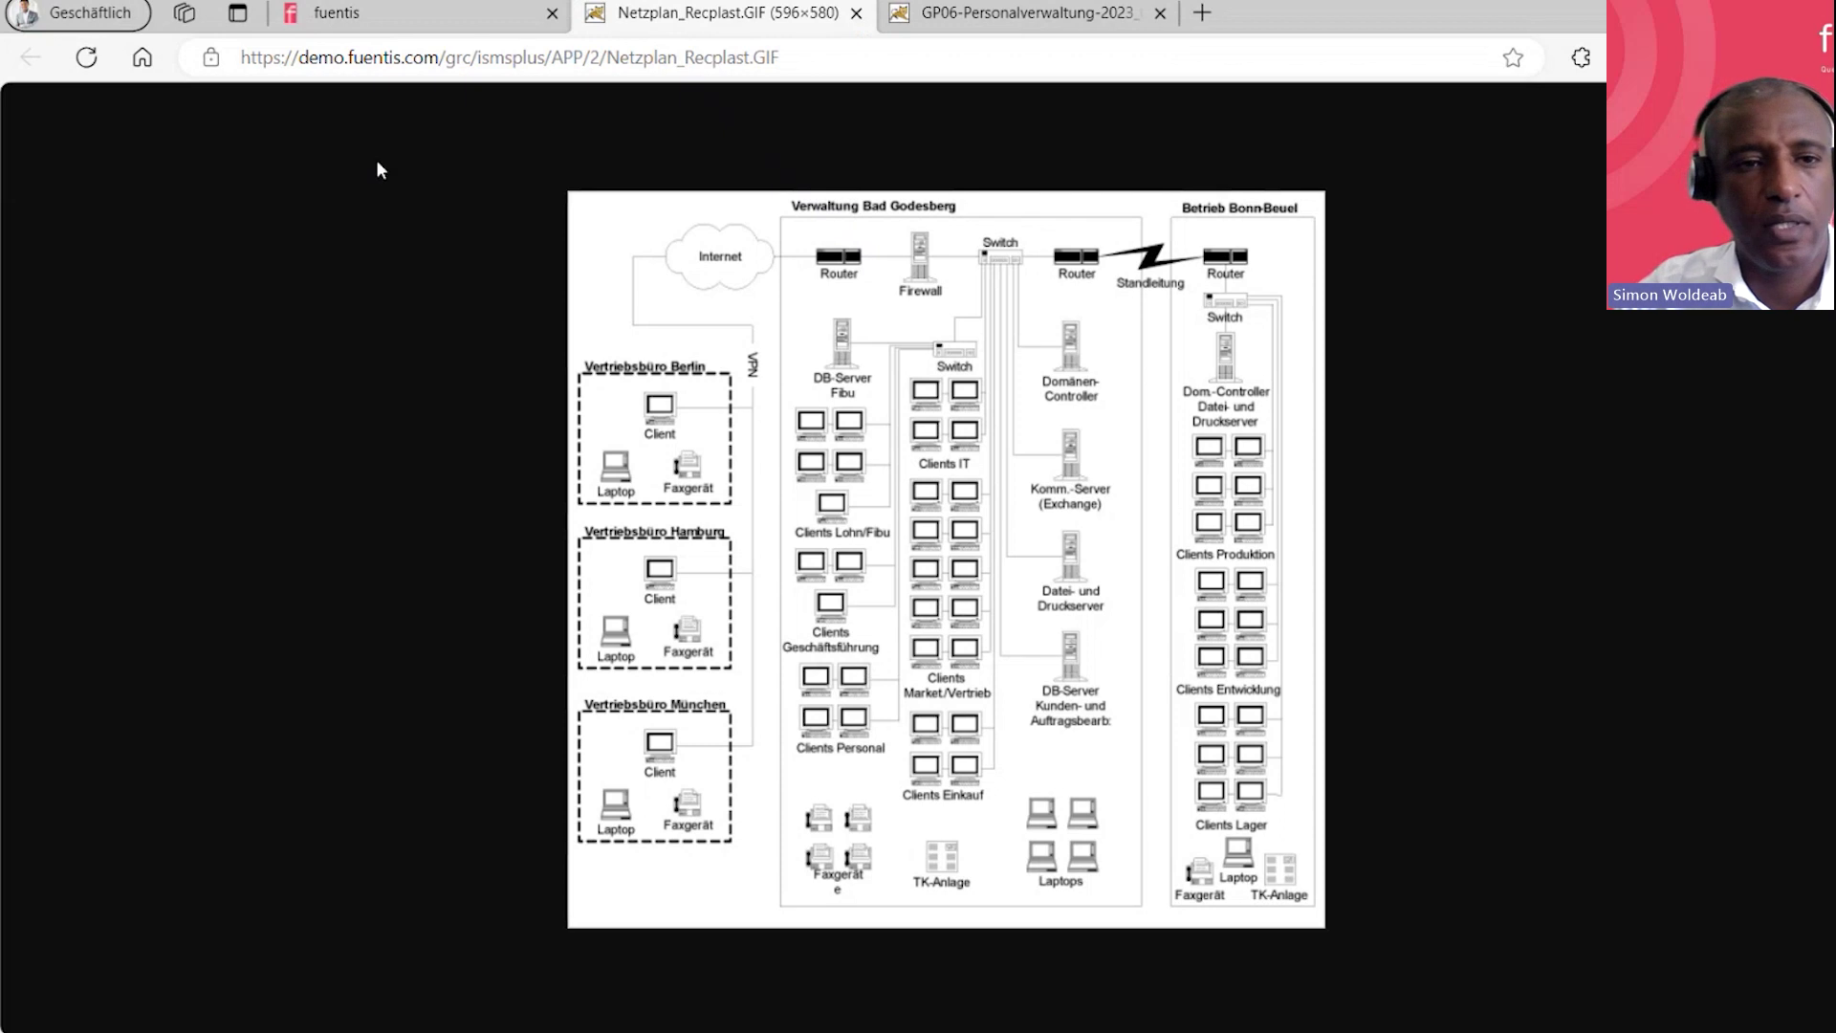
left_click(409, 13)
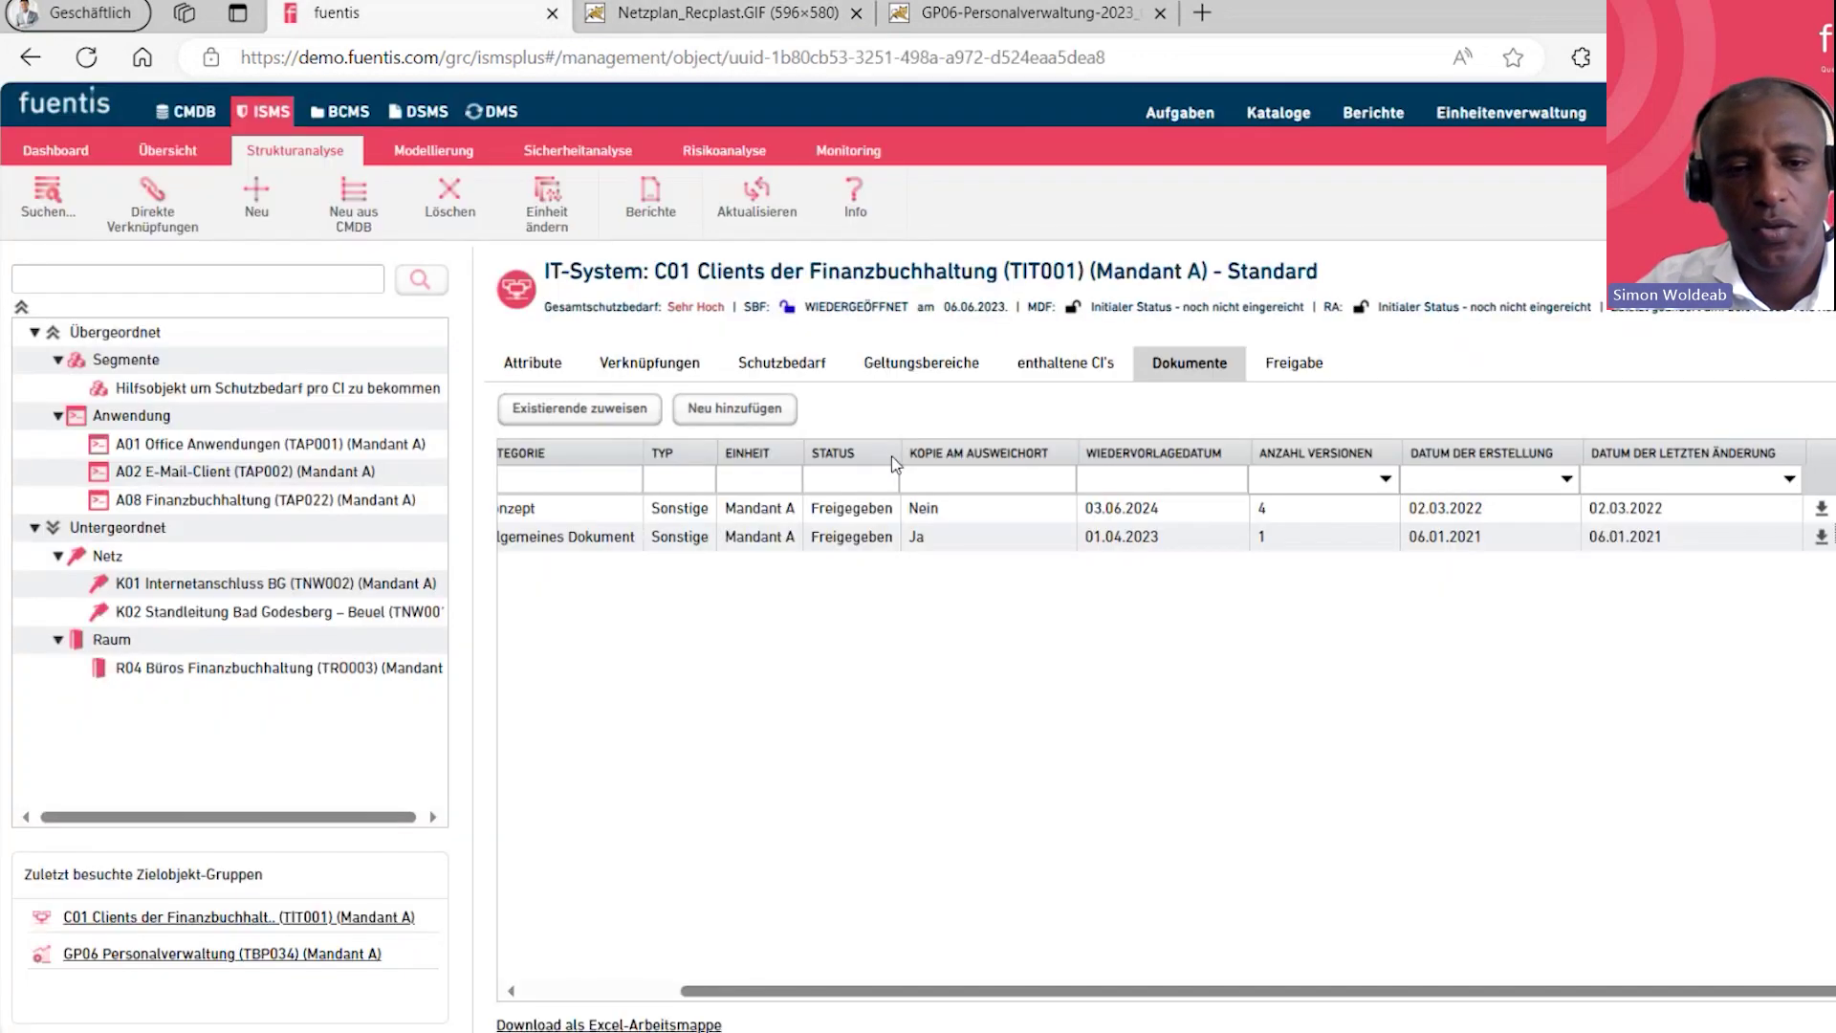
left_click_drag(1142, 991, 988, 990)
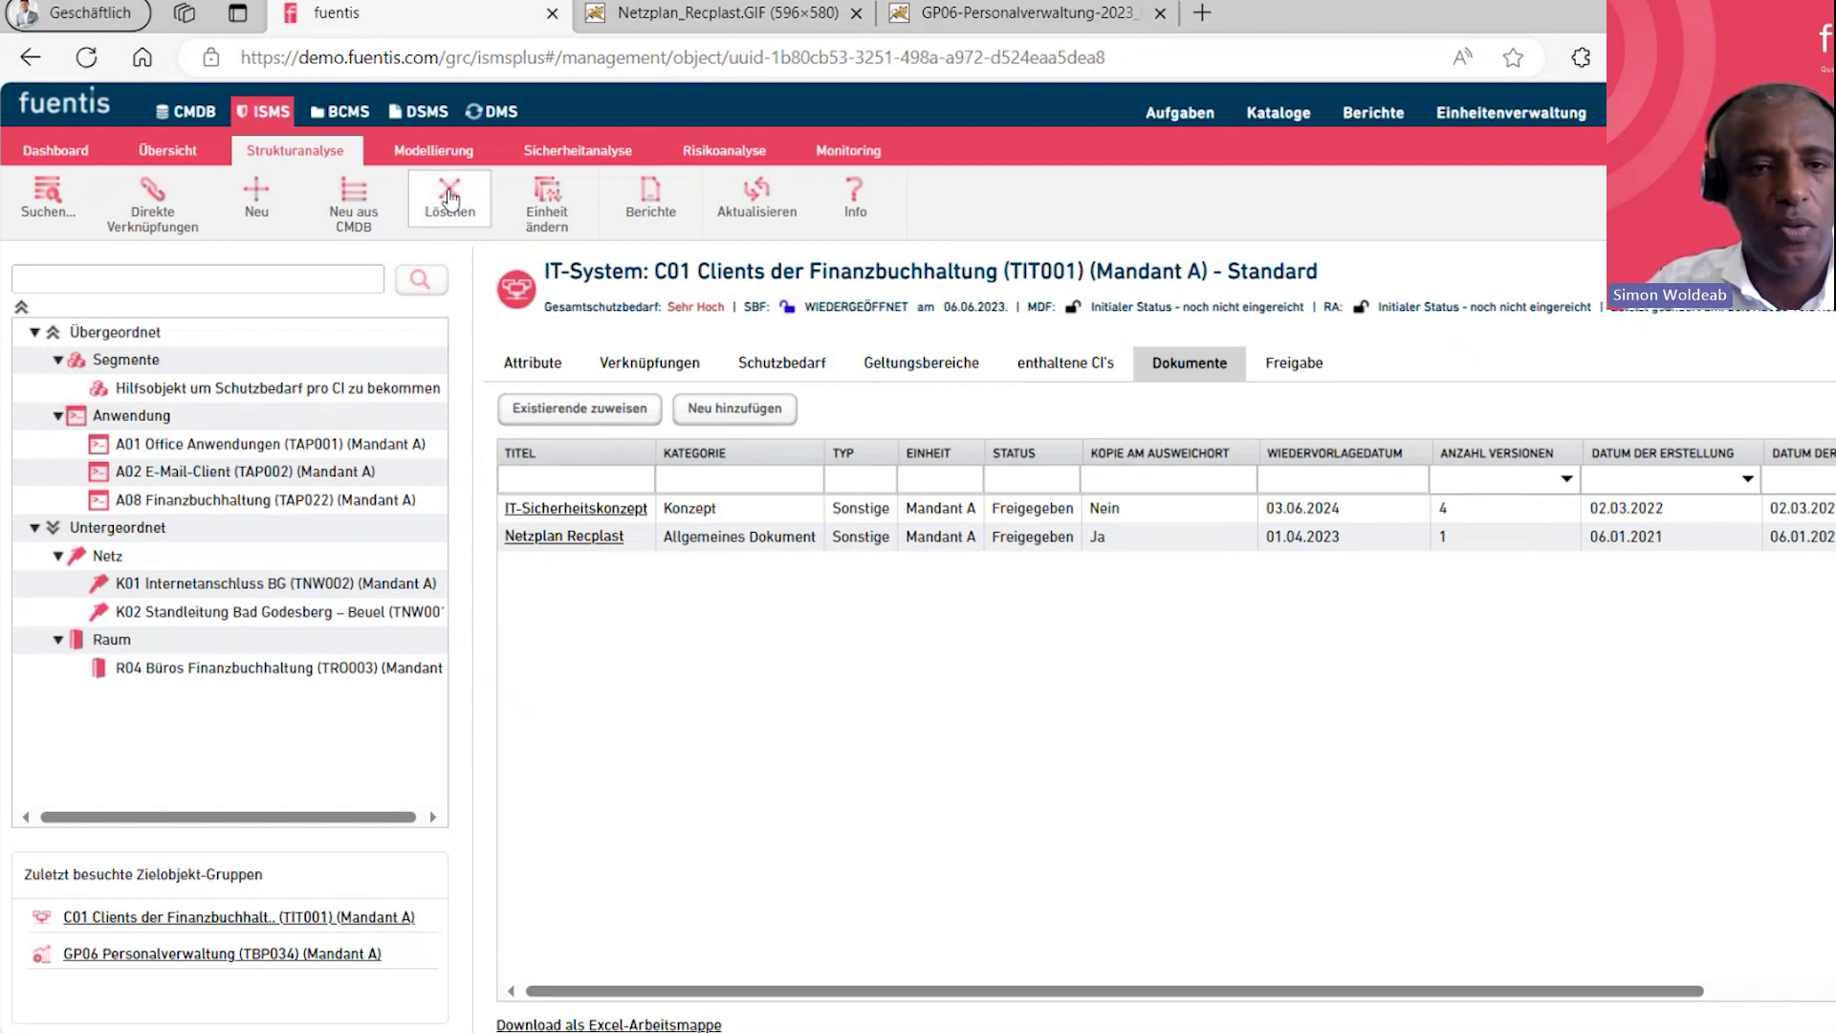
Show the modelling of C01 Clients der Finanzbuchhaltung and check the reference details of Baustein APP.1.1 Office-Produkte
left_click(454, 158)
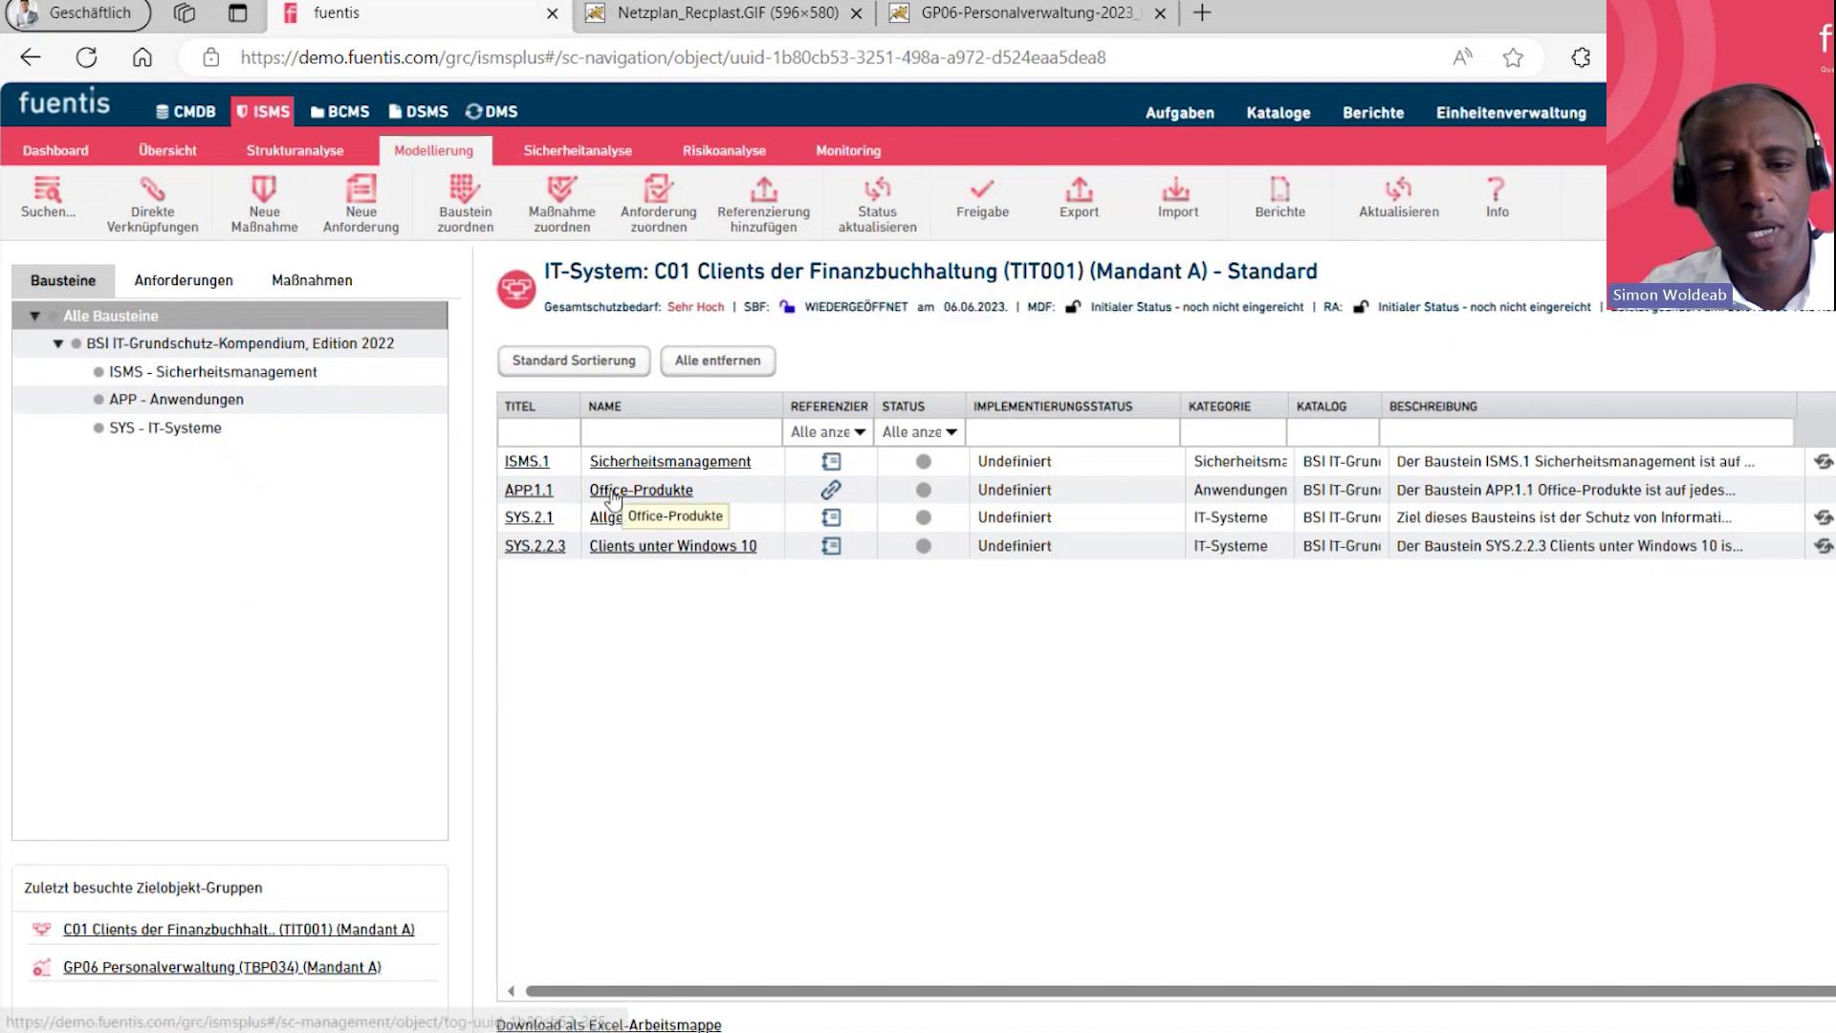
left_click(520, 493)
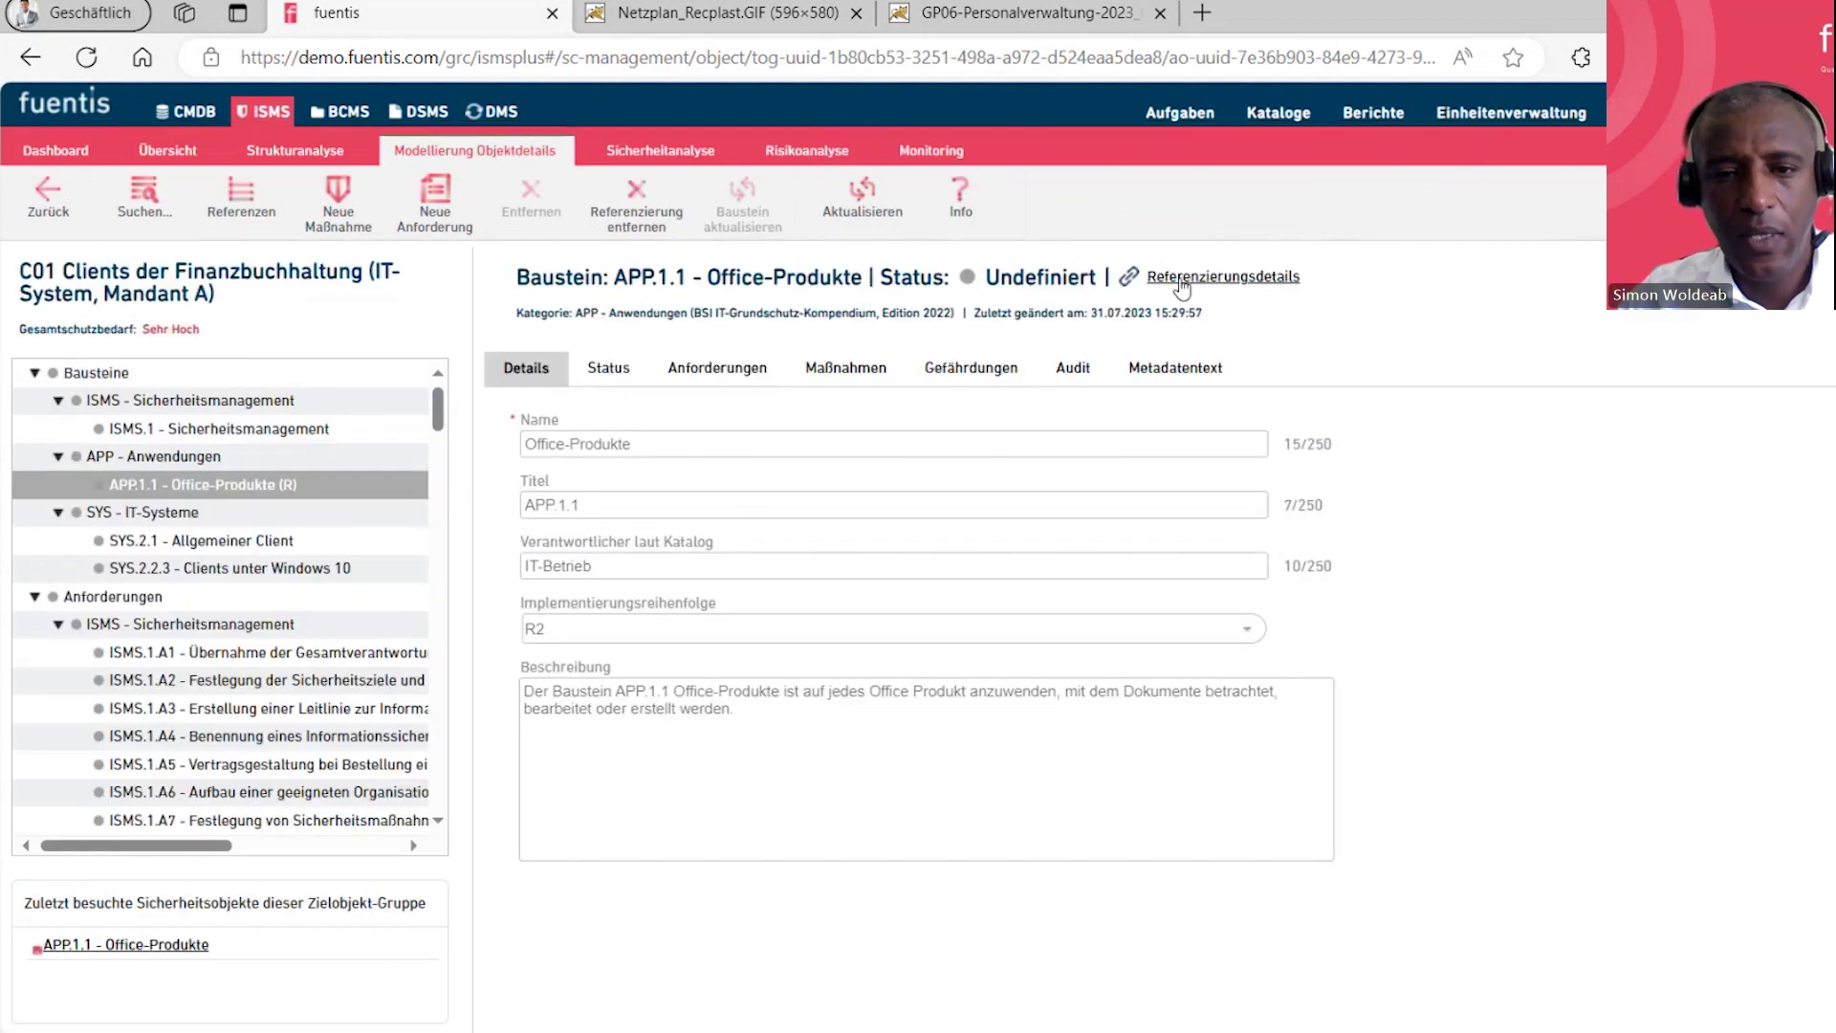
left_click(1203, 277)
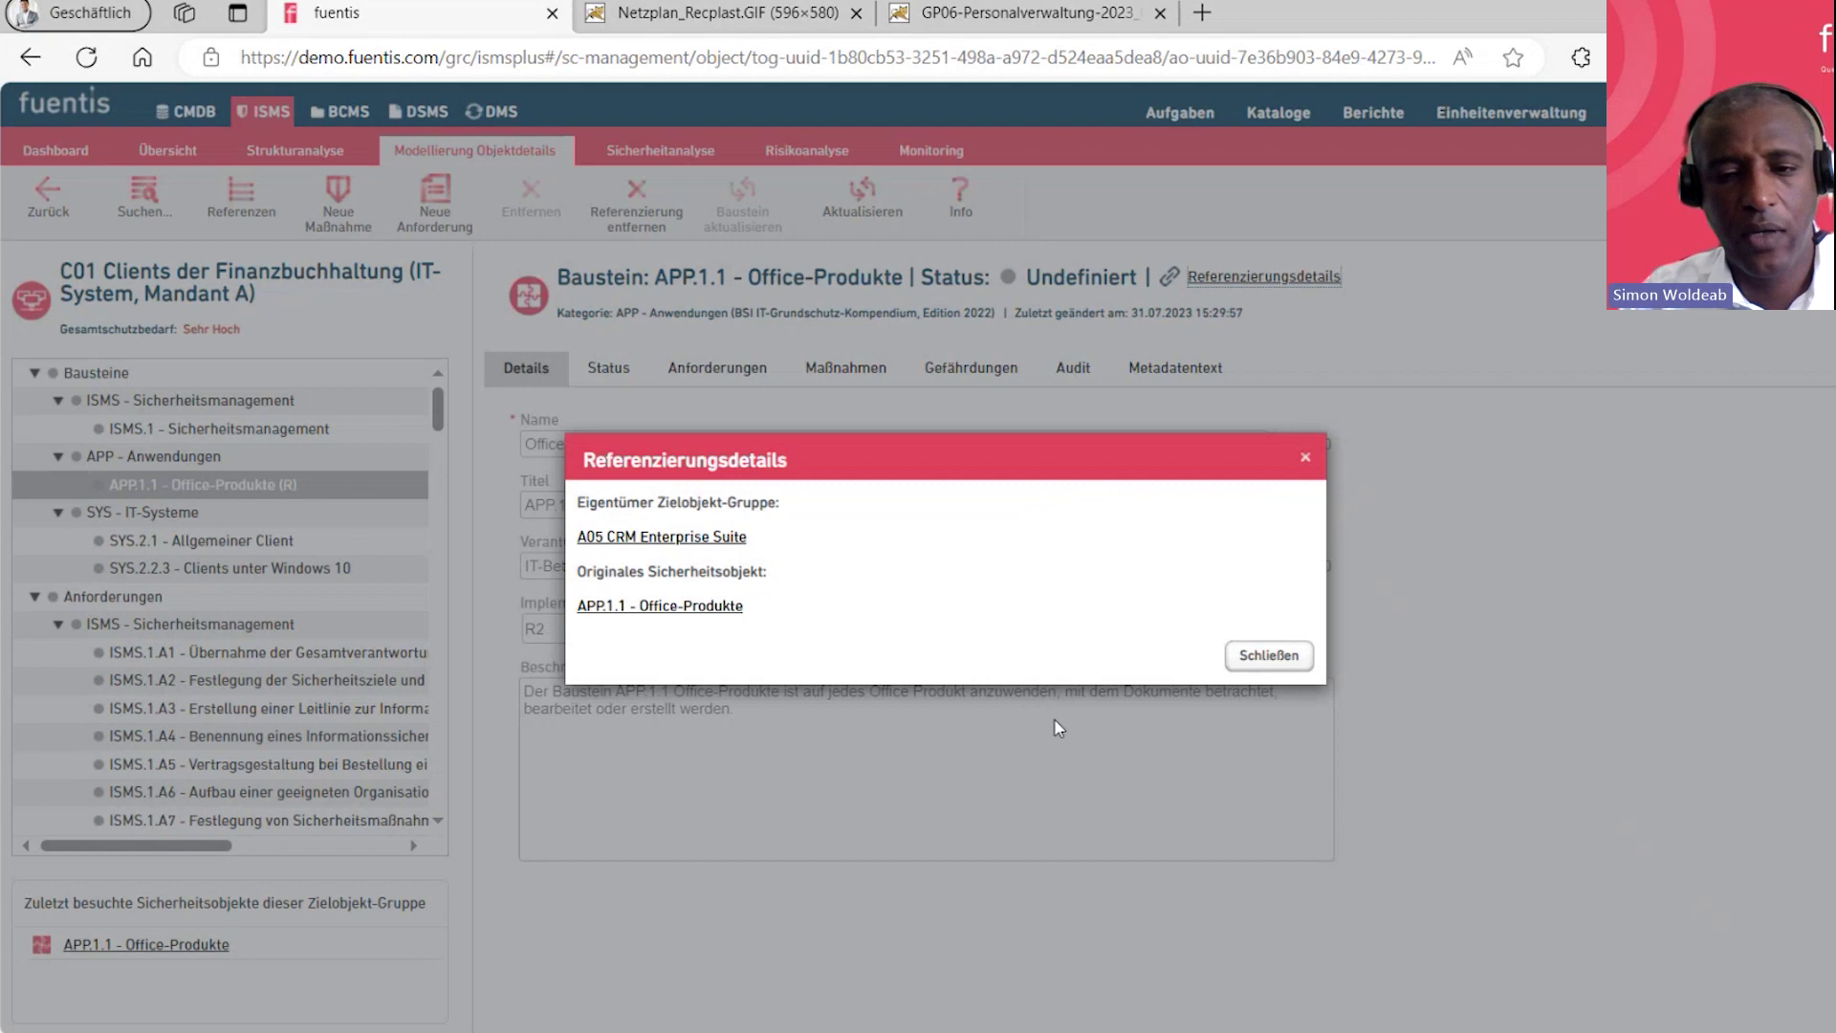
left_click(1282, 661)
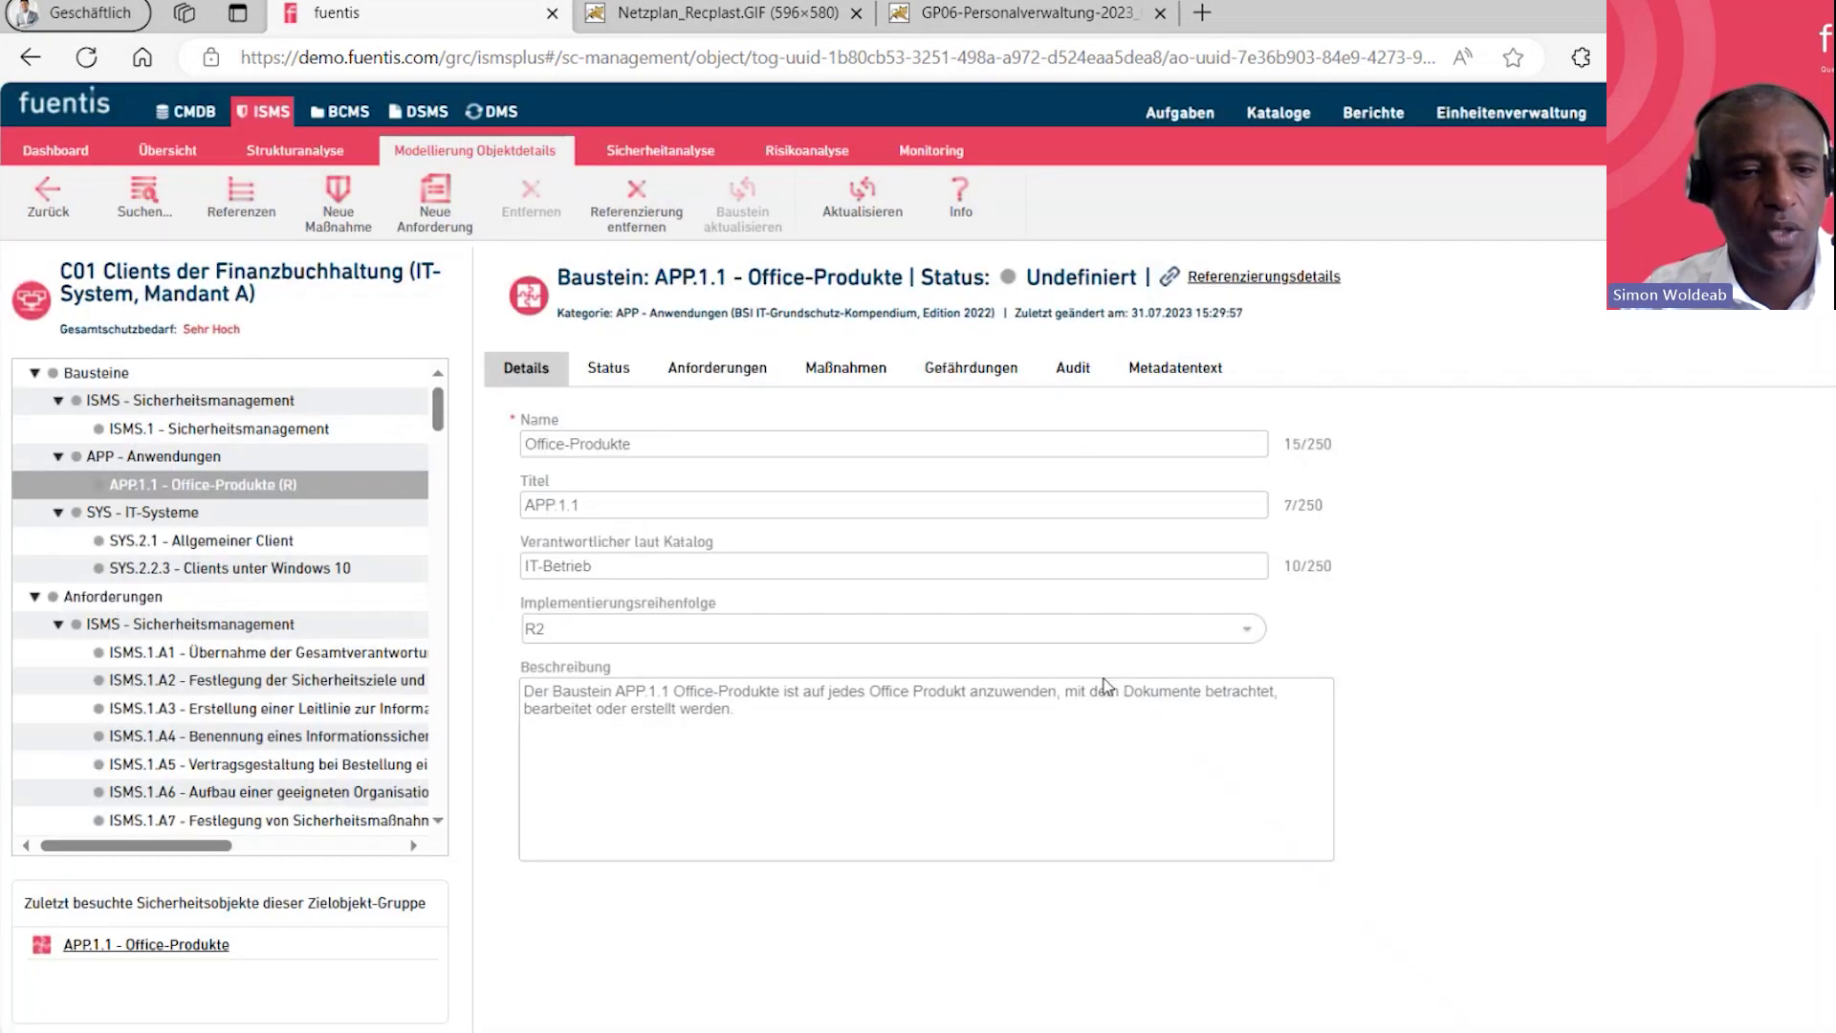
Review the Anforderungen, Maßnahmen and Gefährdungen of Baustein SYS.2.1 Allgemeiner Client
left_click(217, 552)
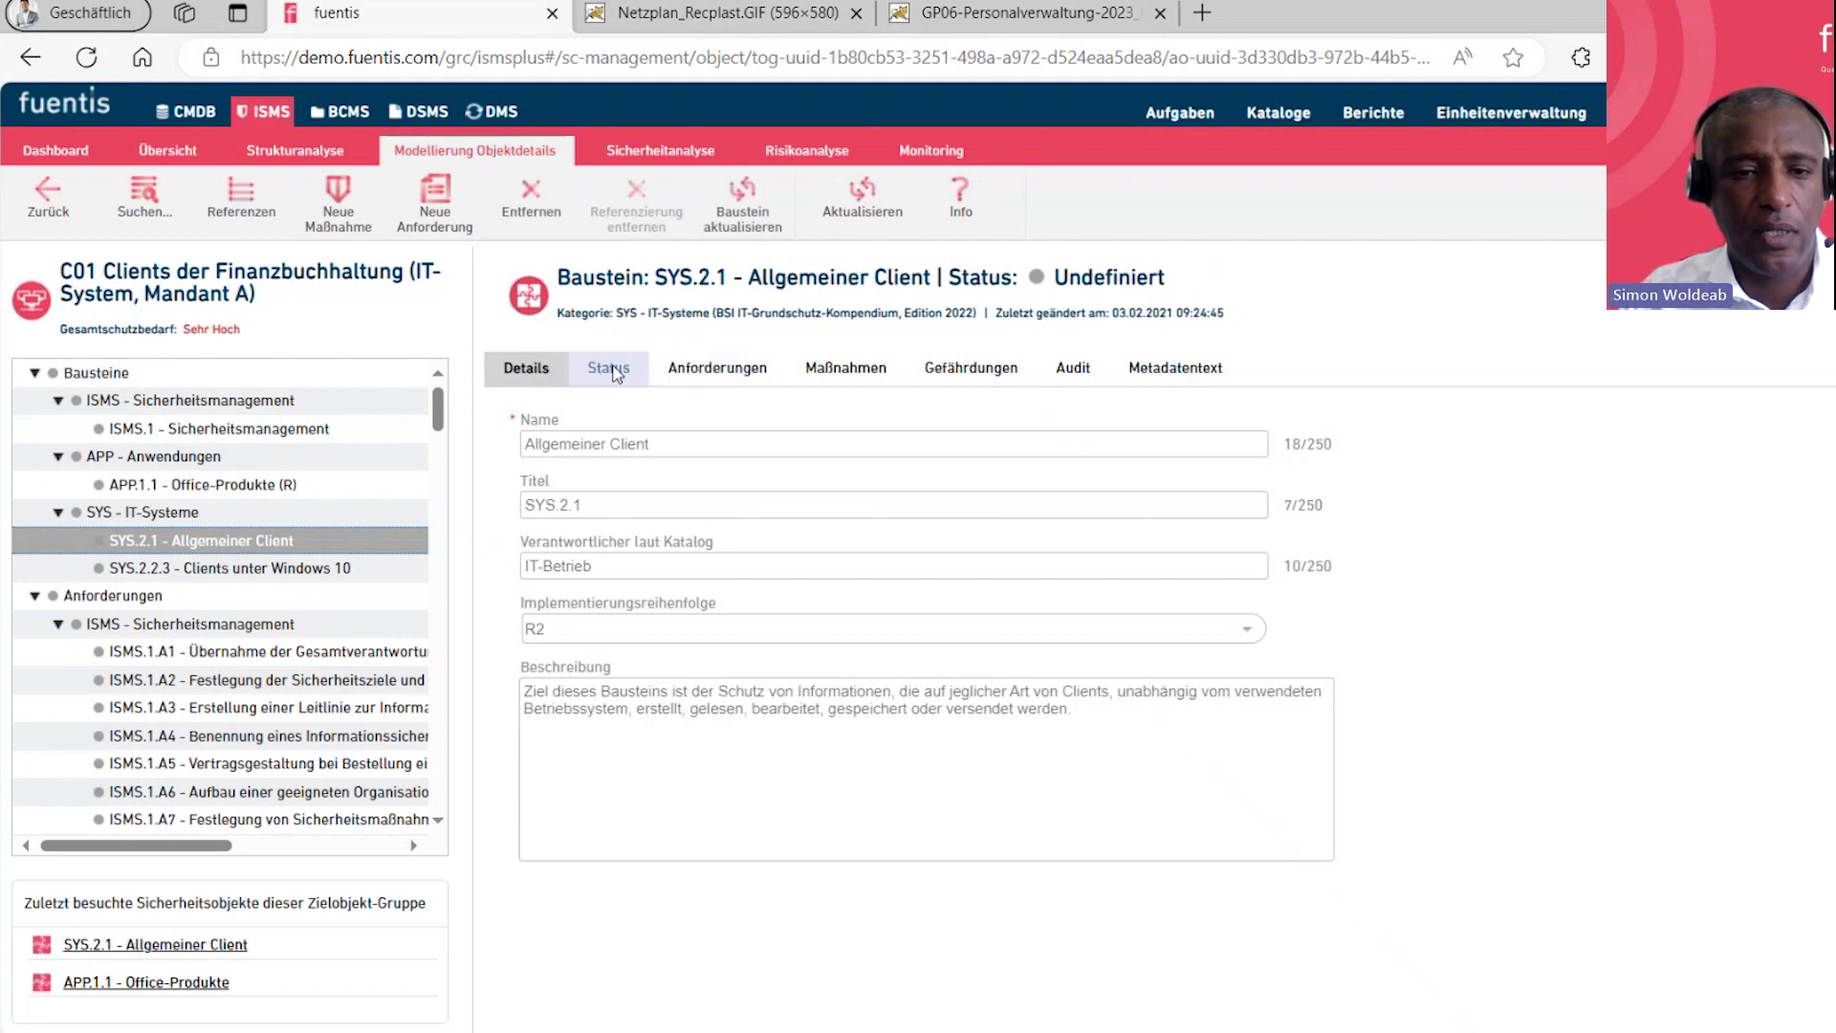
left_click(685, 371)
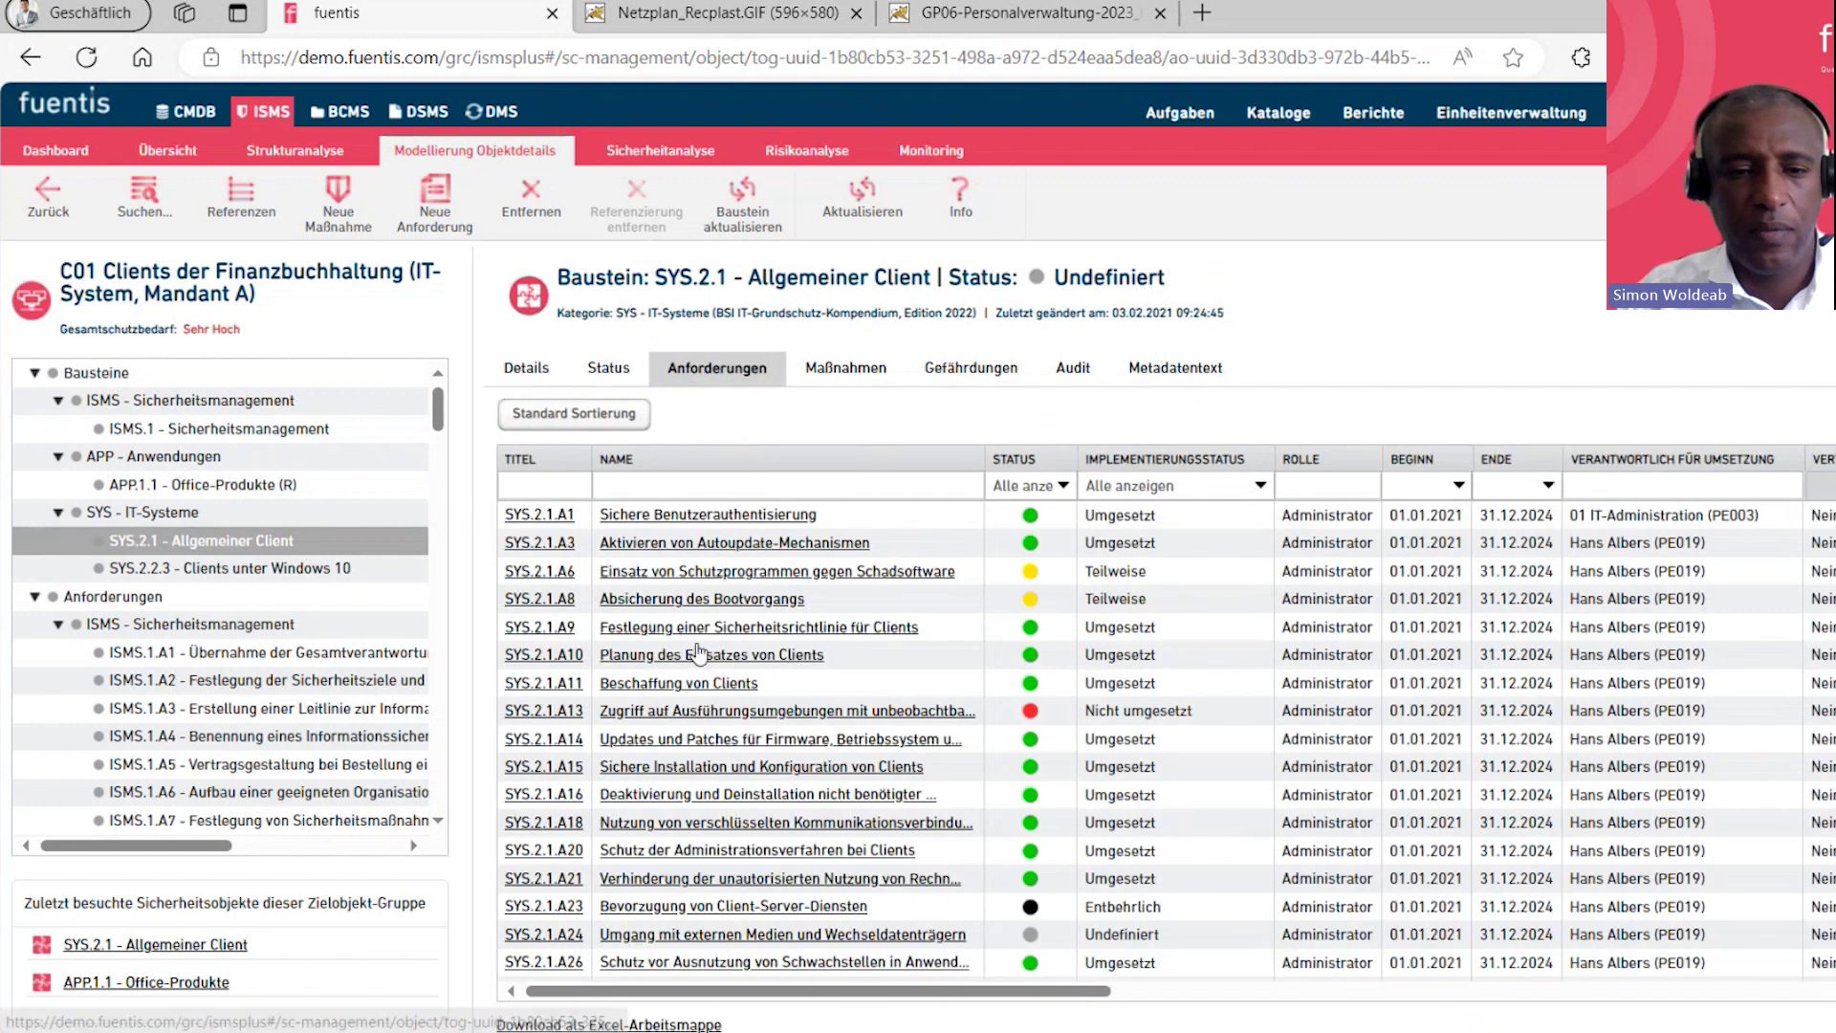
scroll(586, 715, "down", 1)
scroll(585, 715, "down", 5)
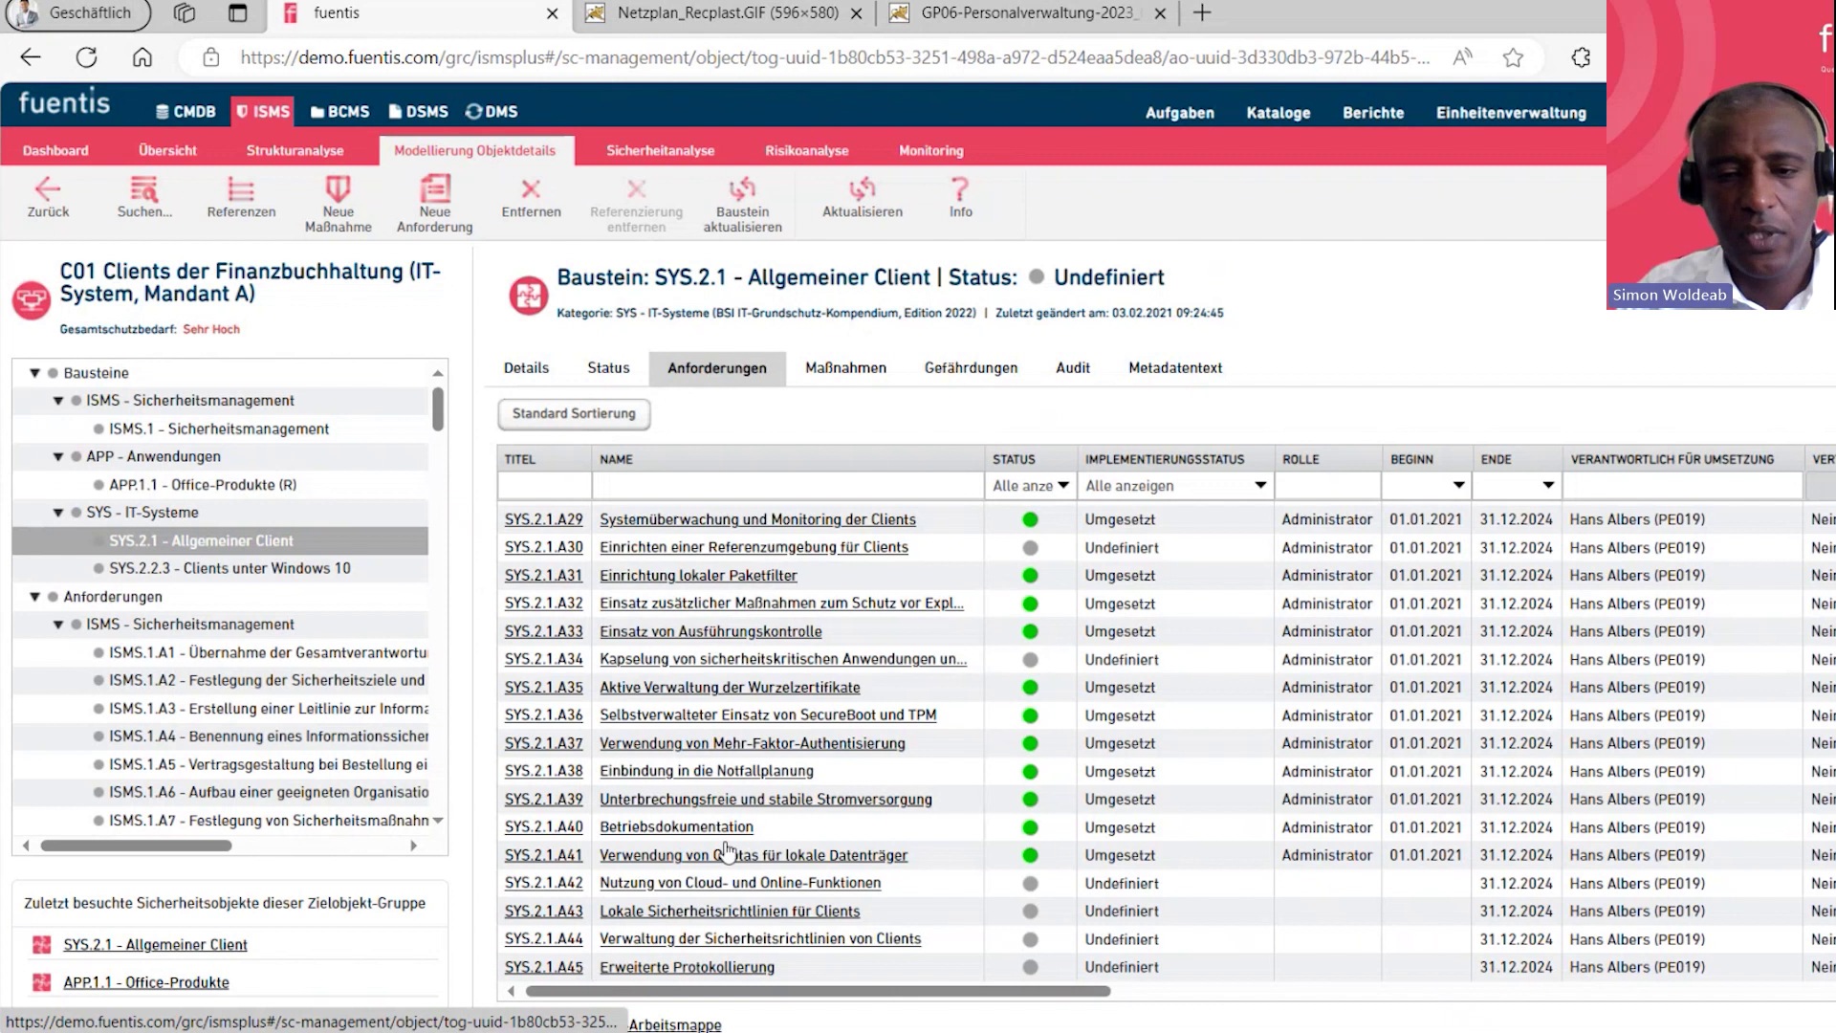
scroll(727, 822, "up", 6)
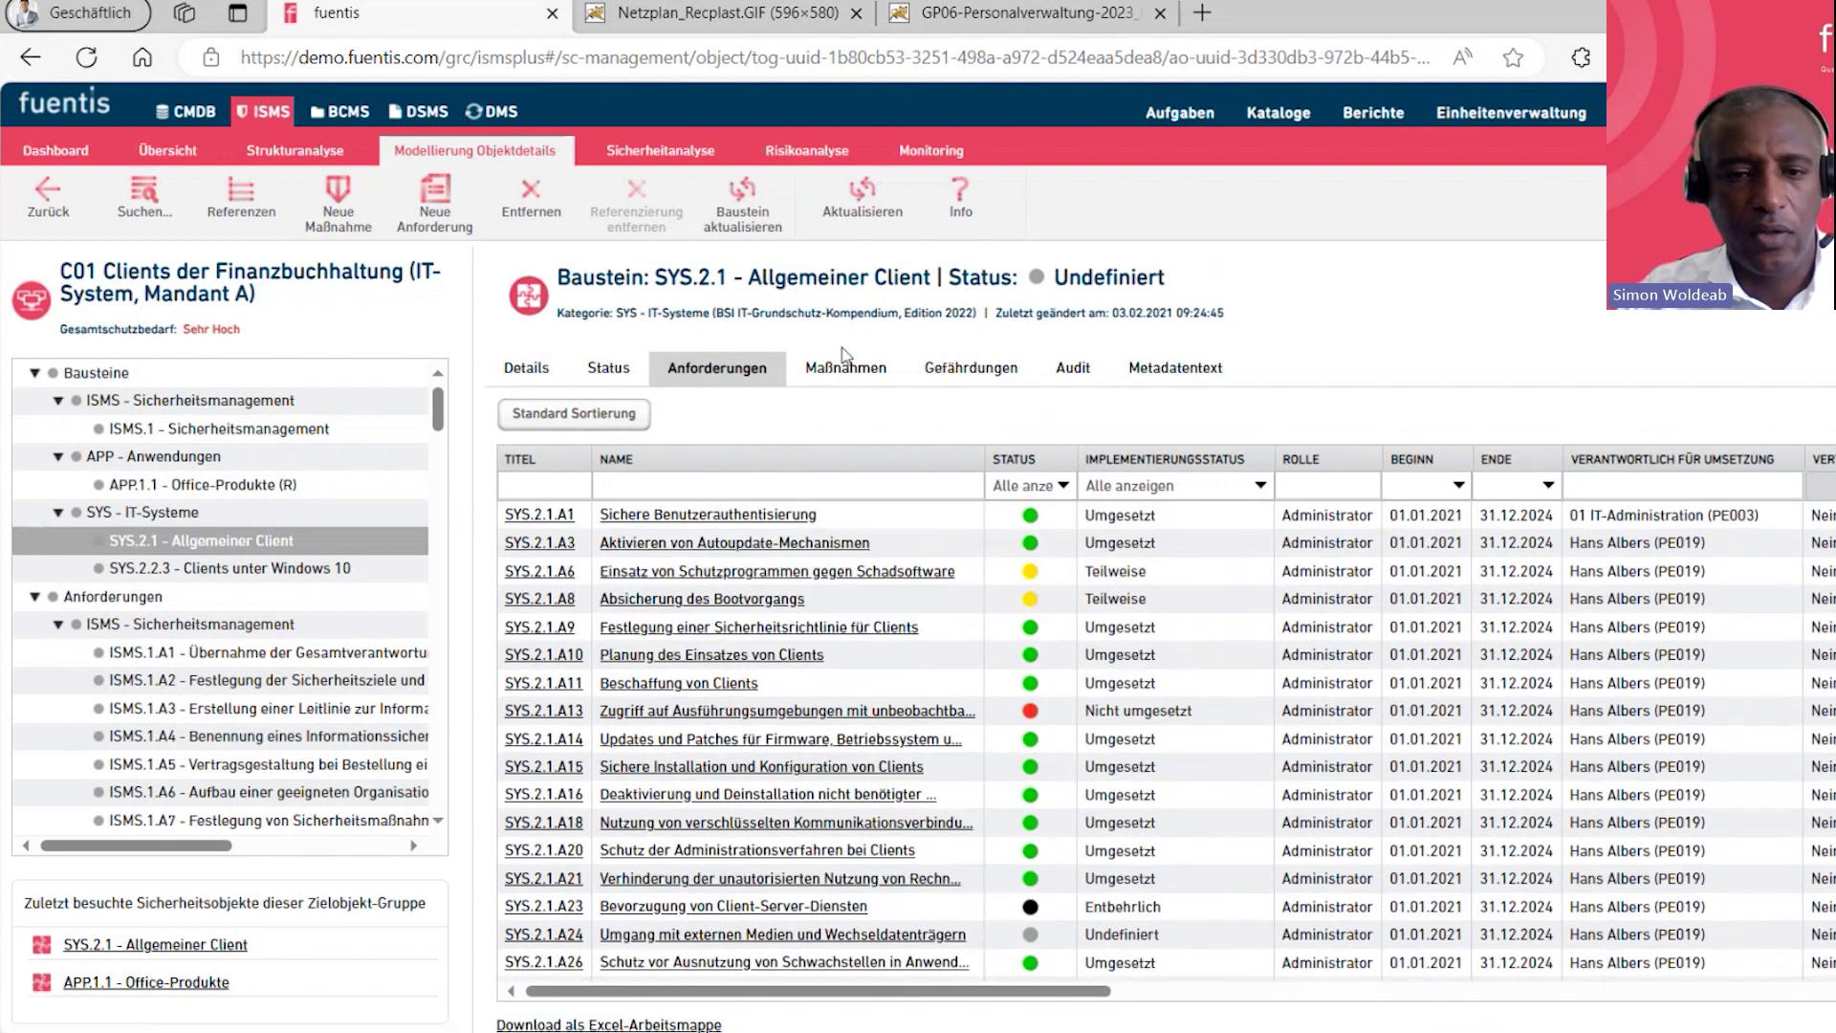
left_click(838, 369)
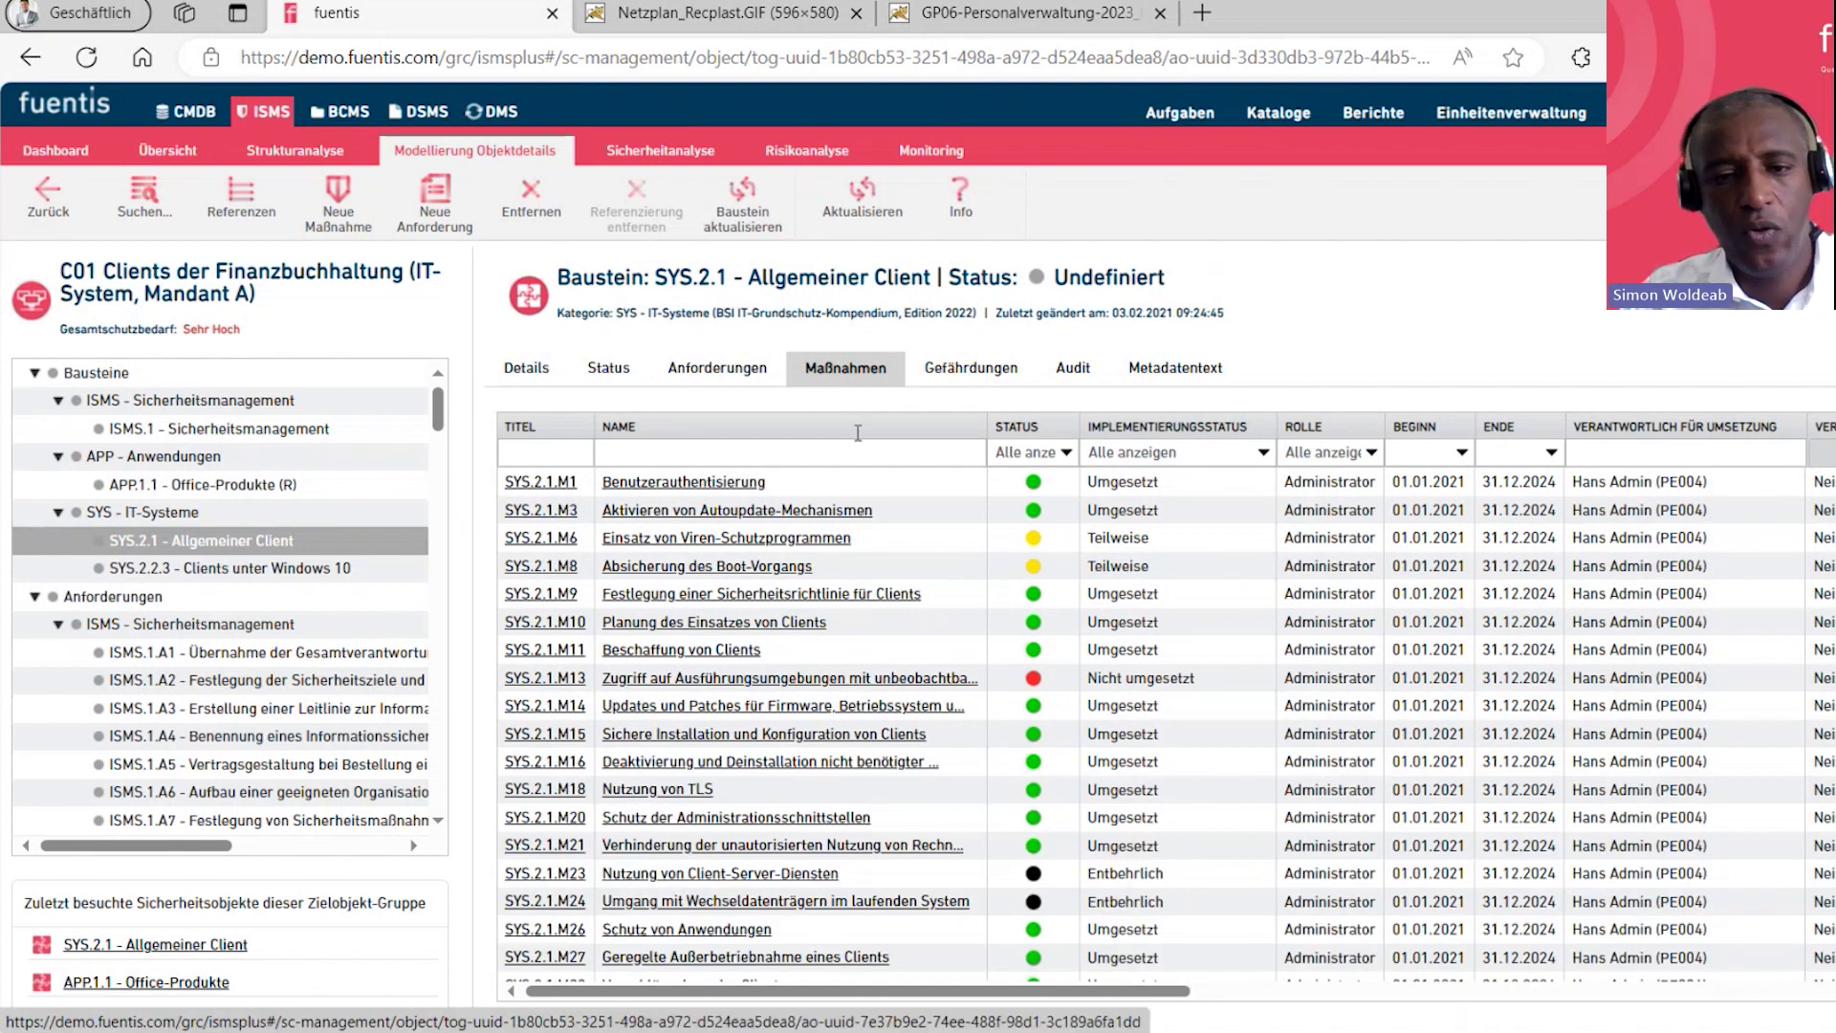
left_click(978, 383)
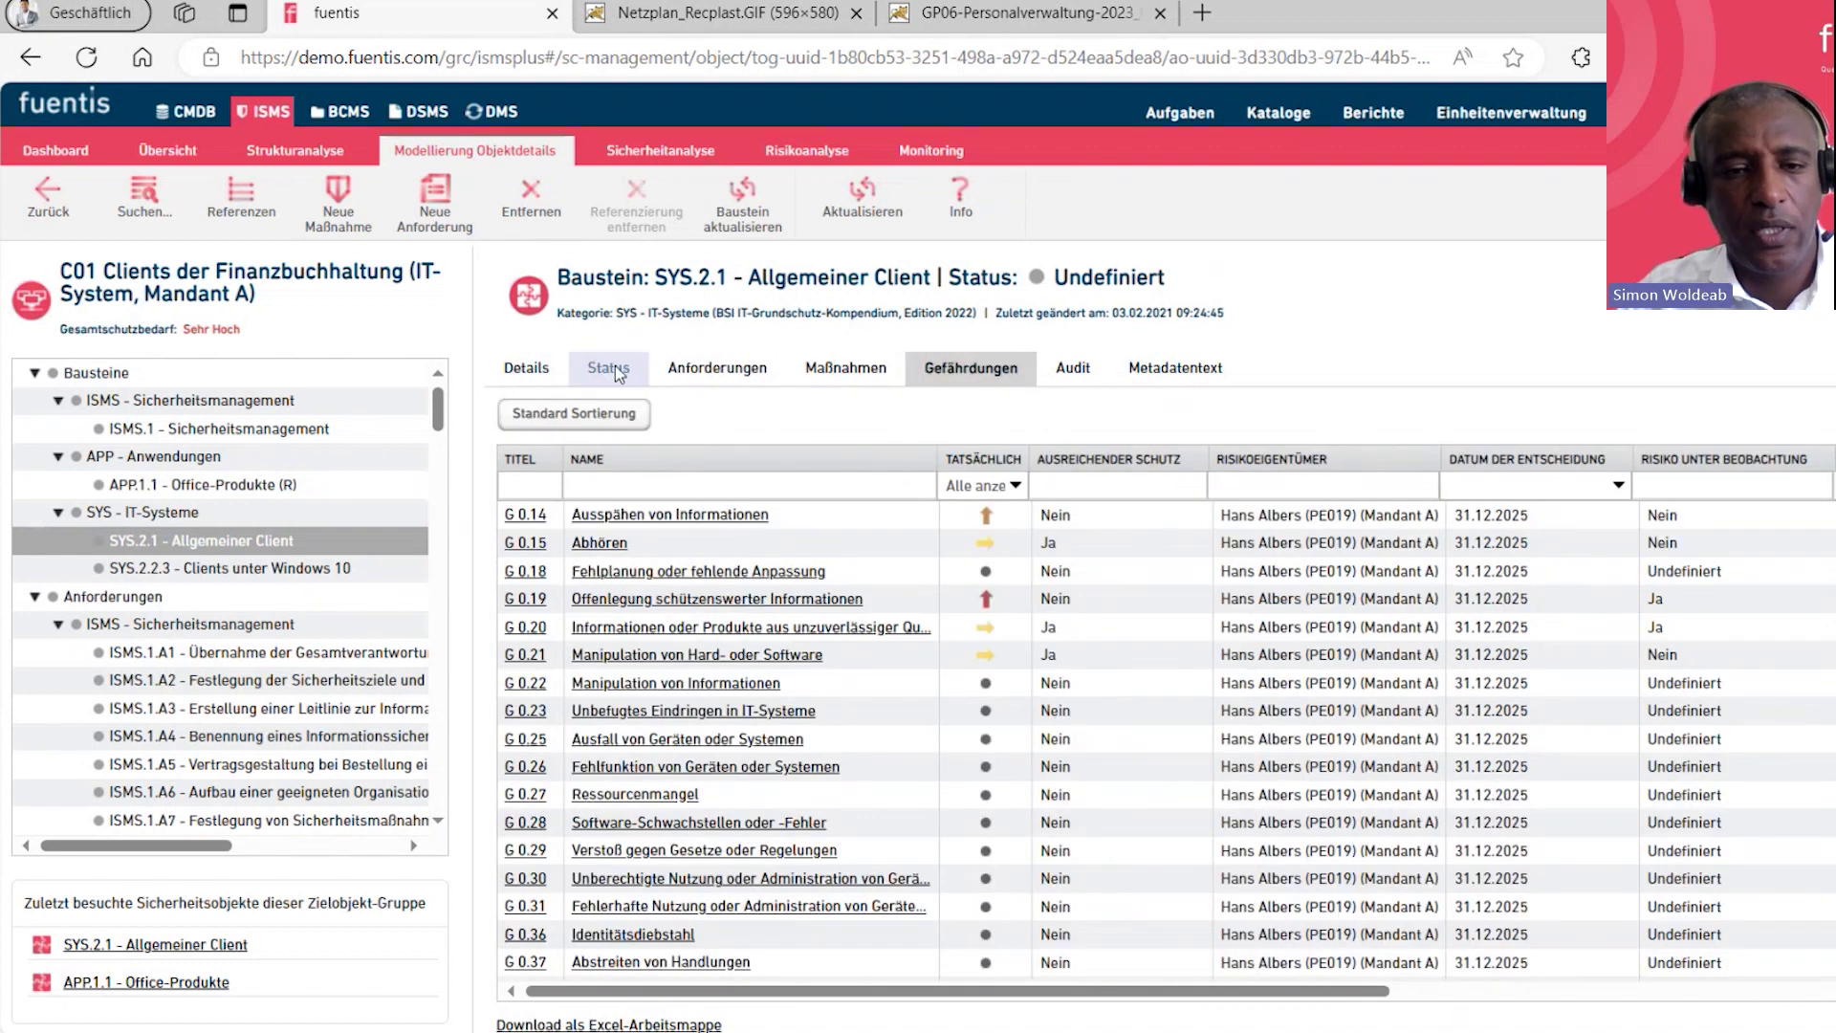
Open Anforderung SYS.2.1.A1 Sichere Benutzerauthentisierung from the SYS.2.1 requirements and examine its implementation status settings
left_click(692, 369)
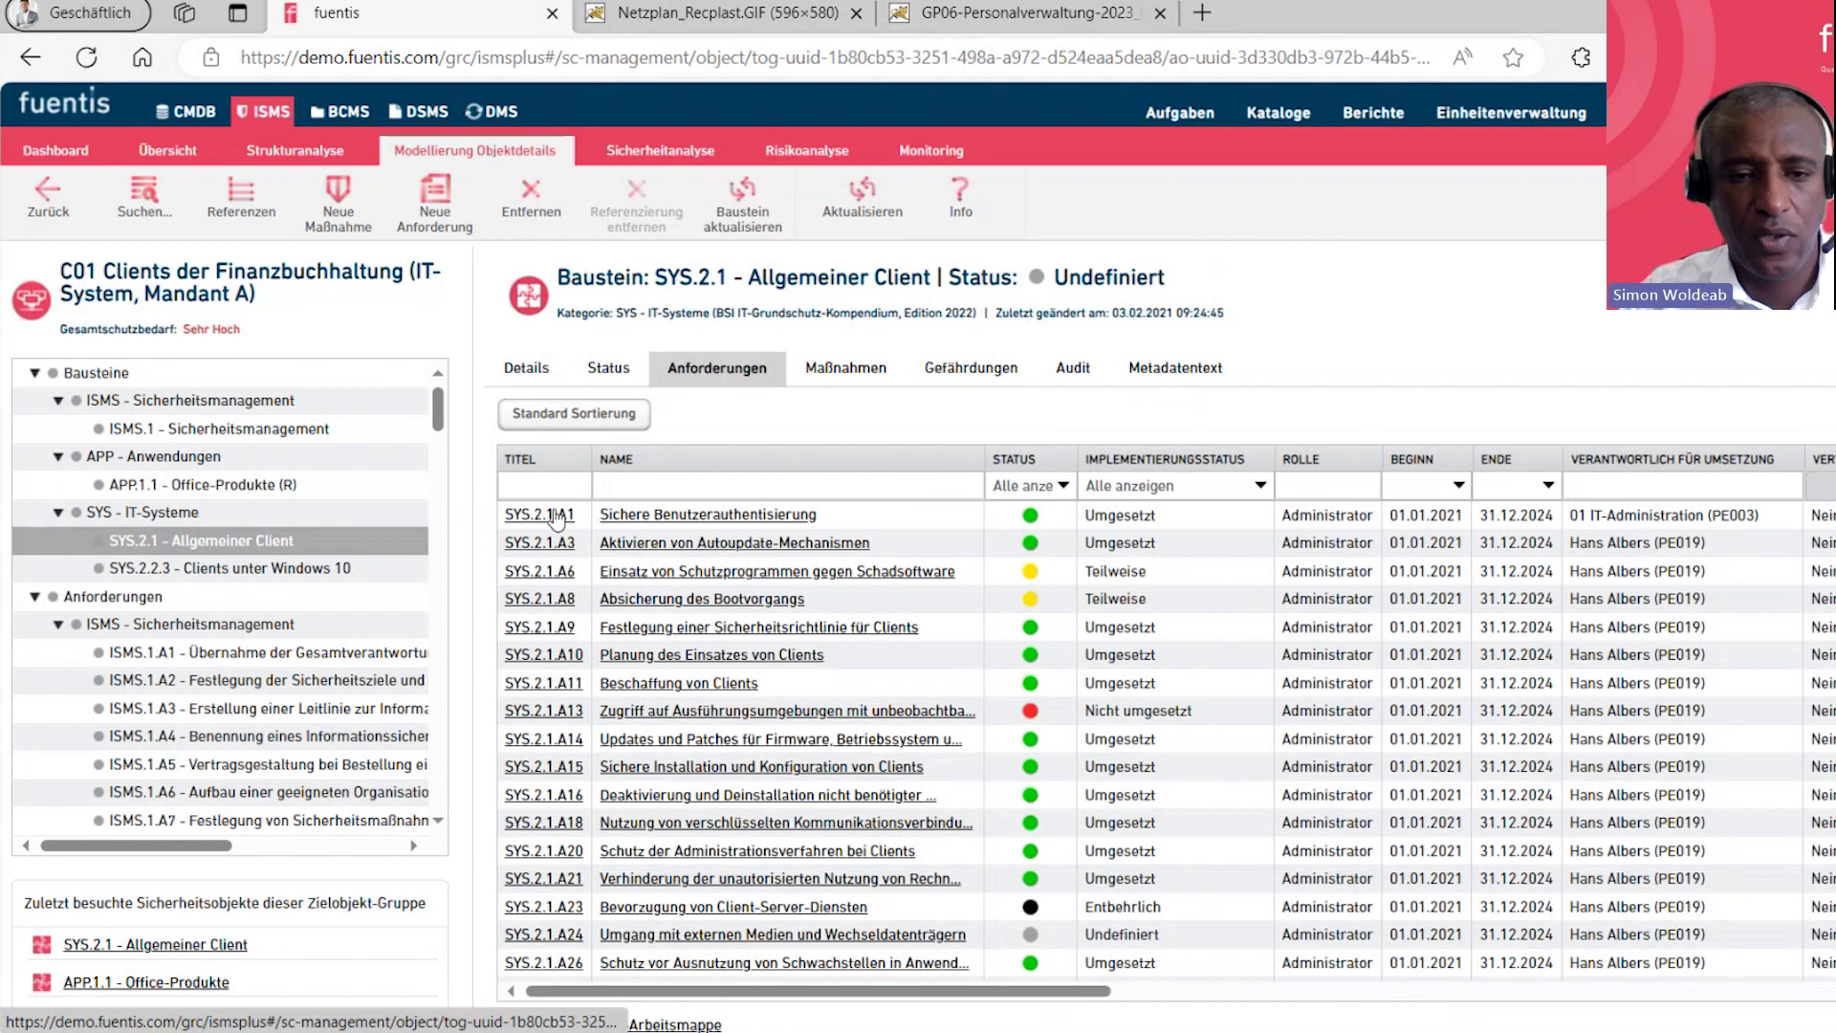
left_click(556, 521)
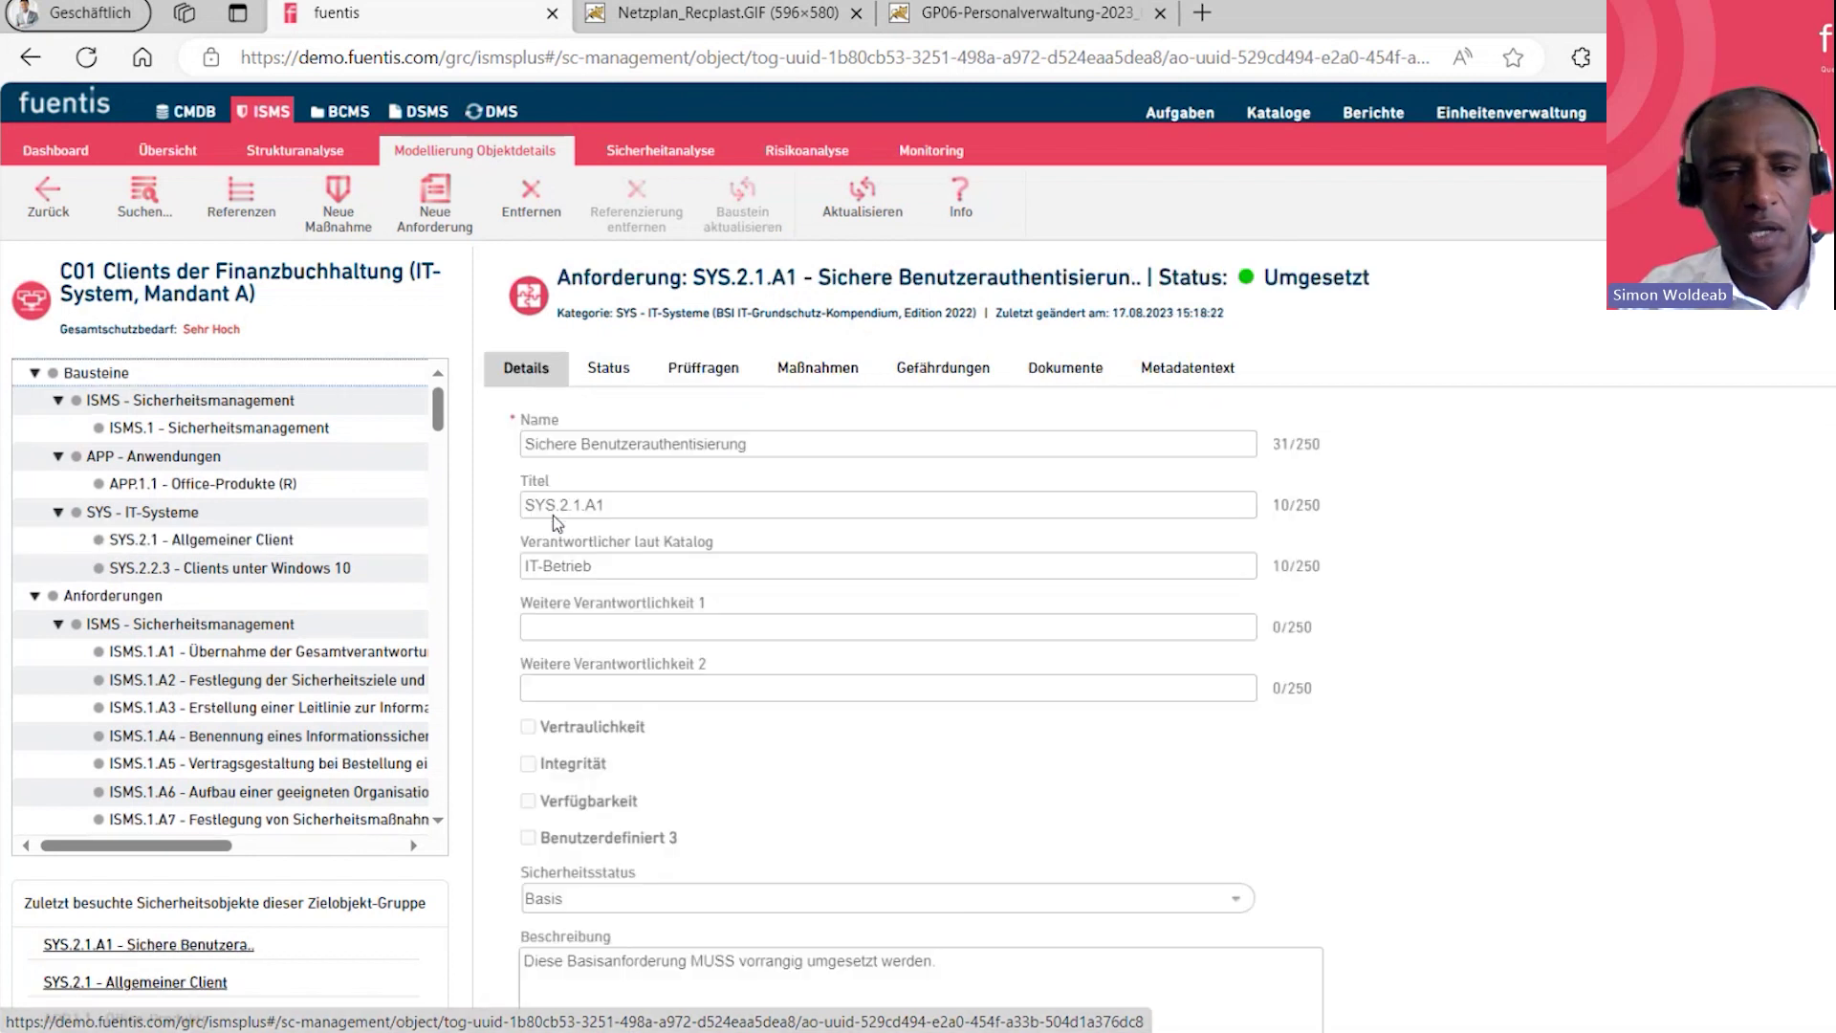
left_click(617, 375)
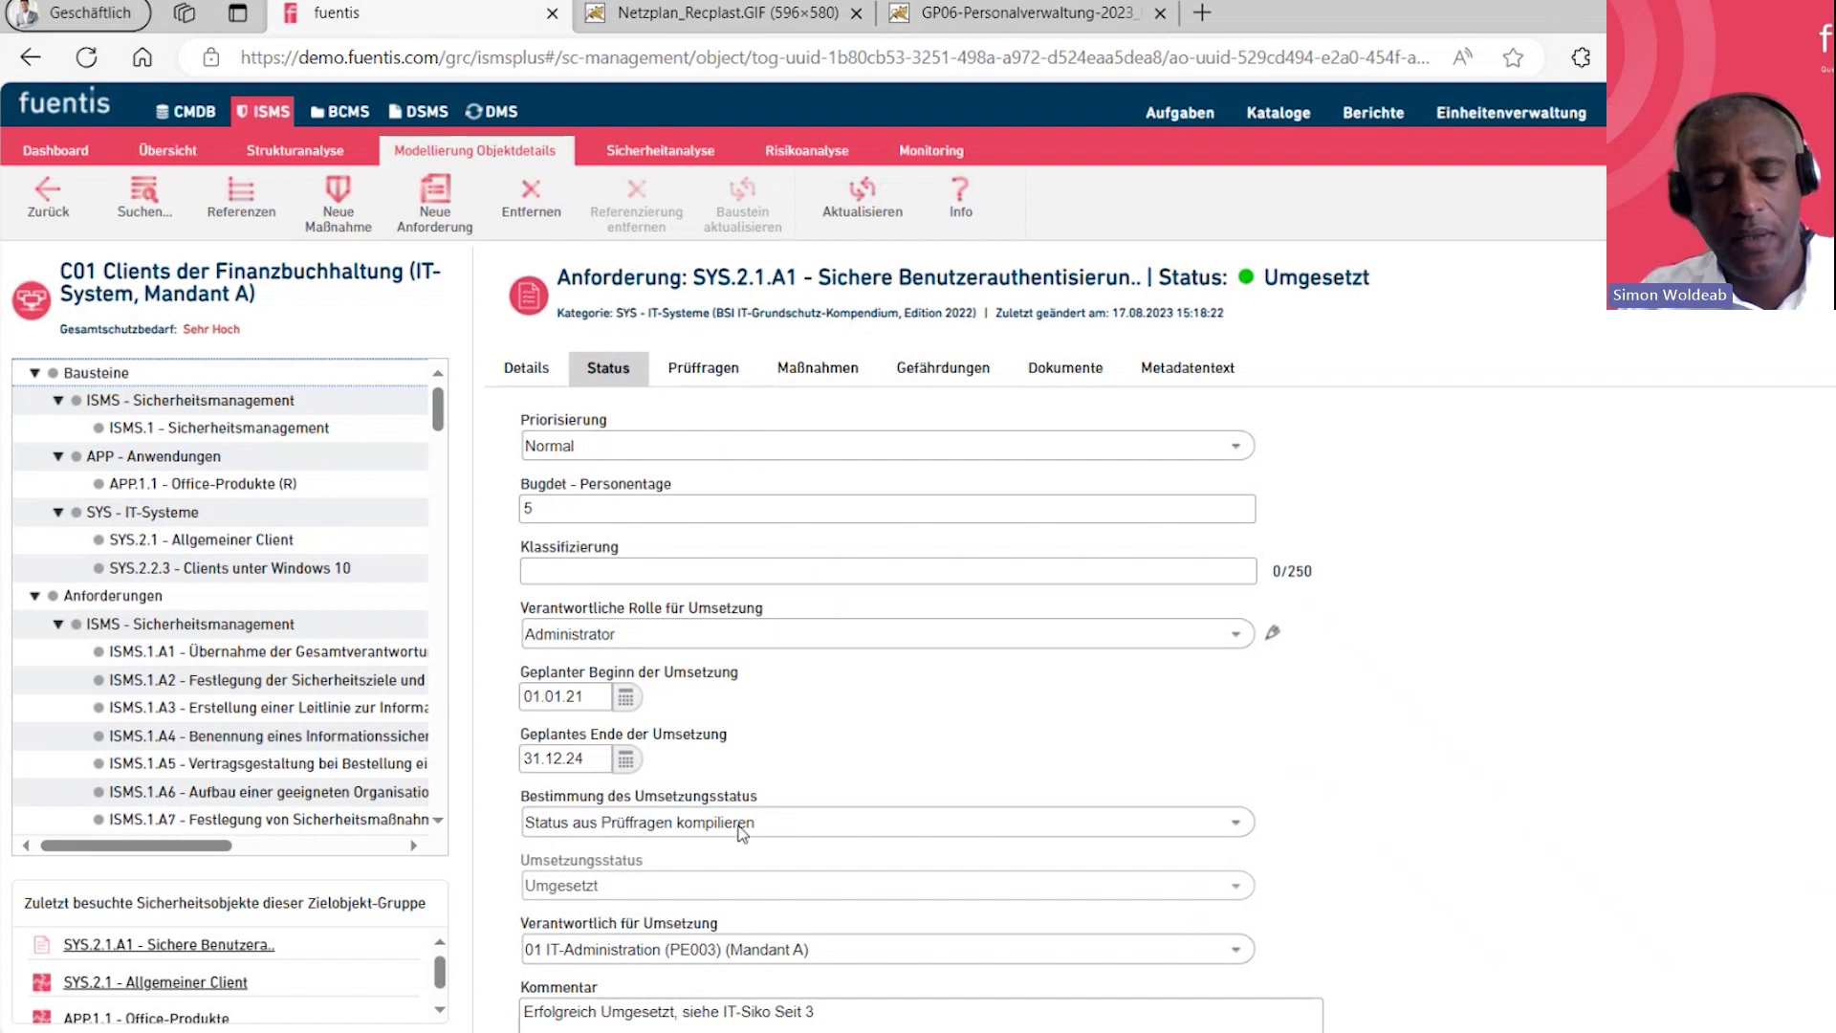
scroll(739, 826, "down", 1)
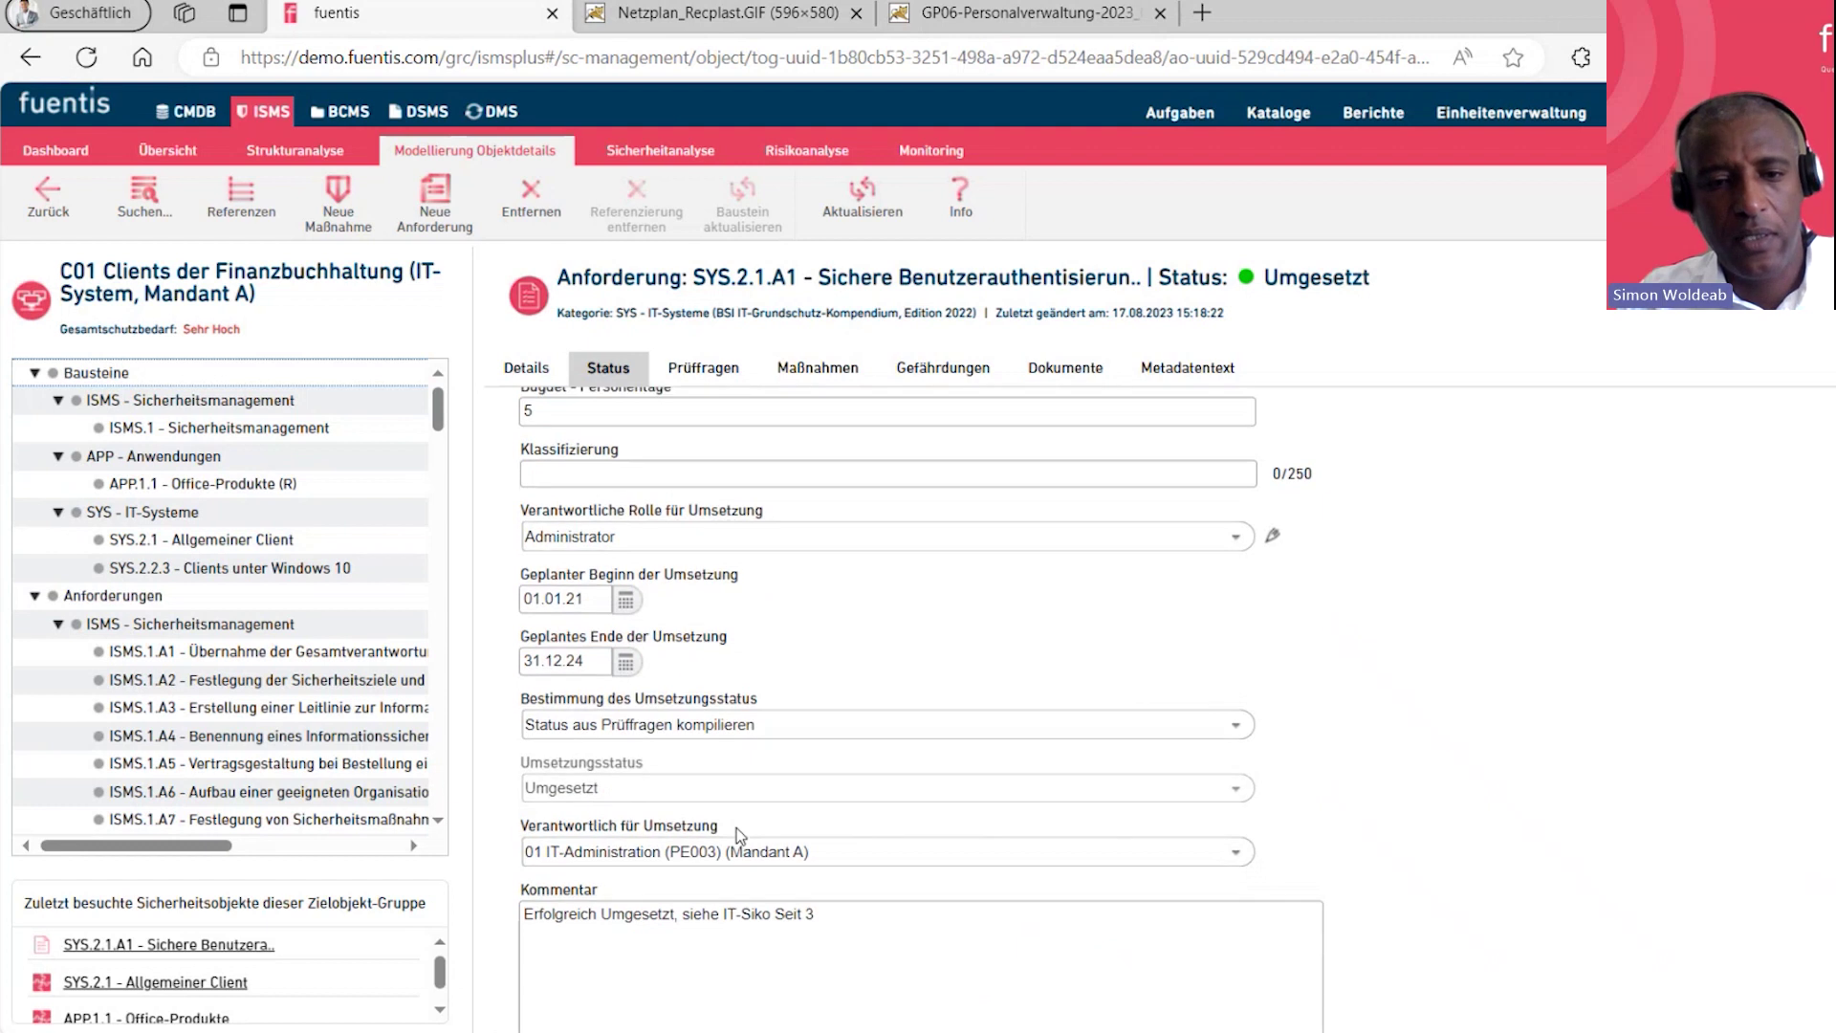
scroll(736, 828, "up", 1)
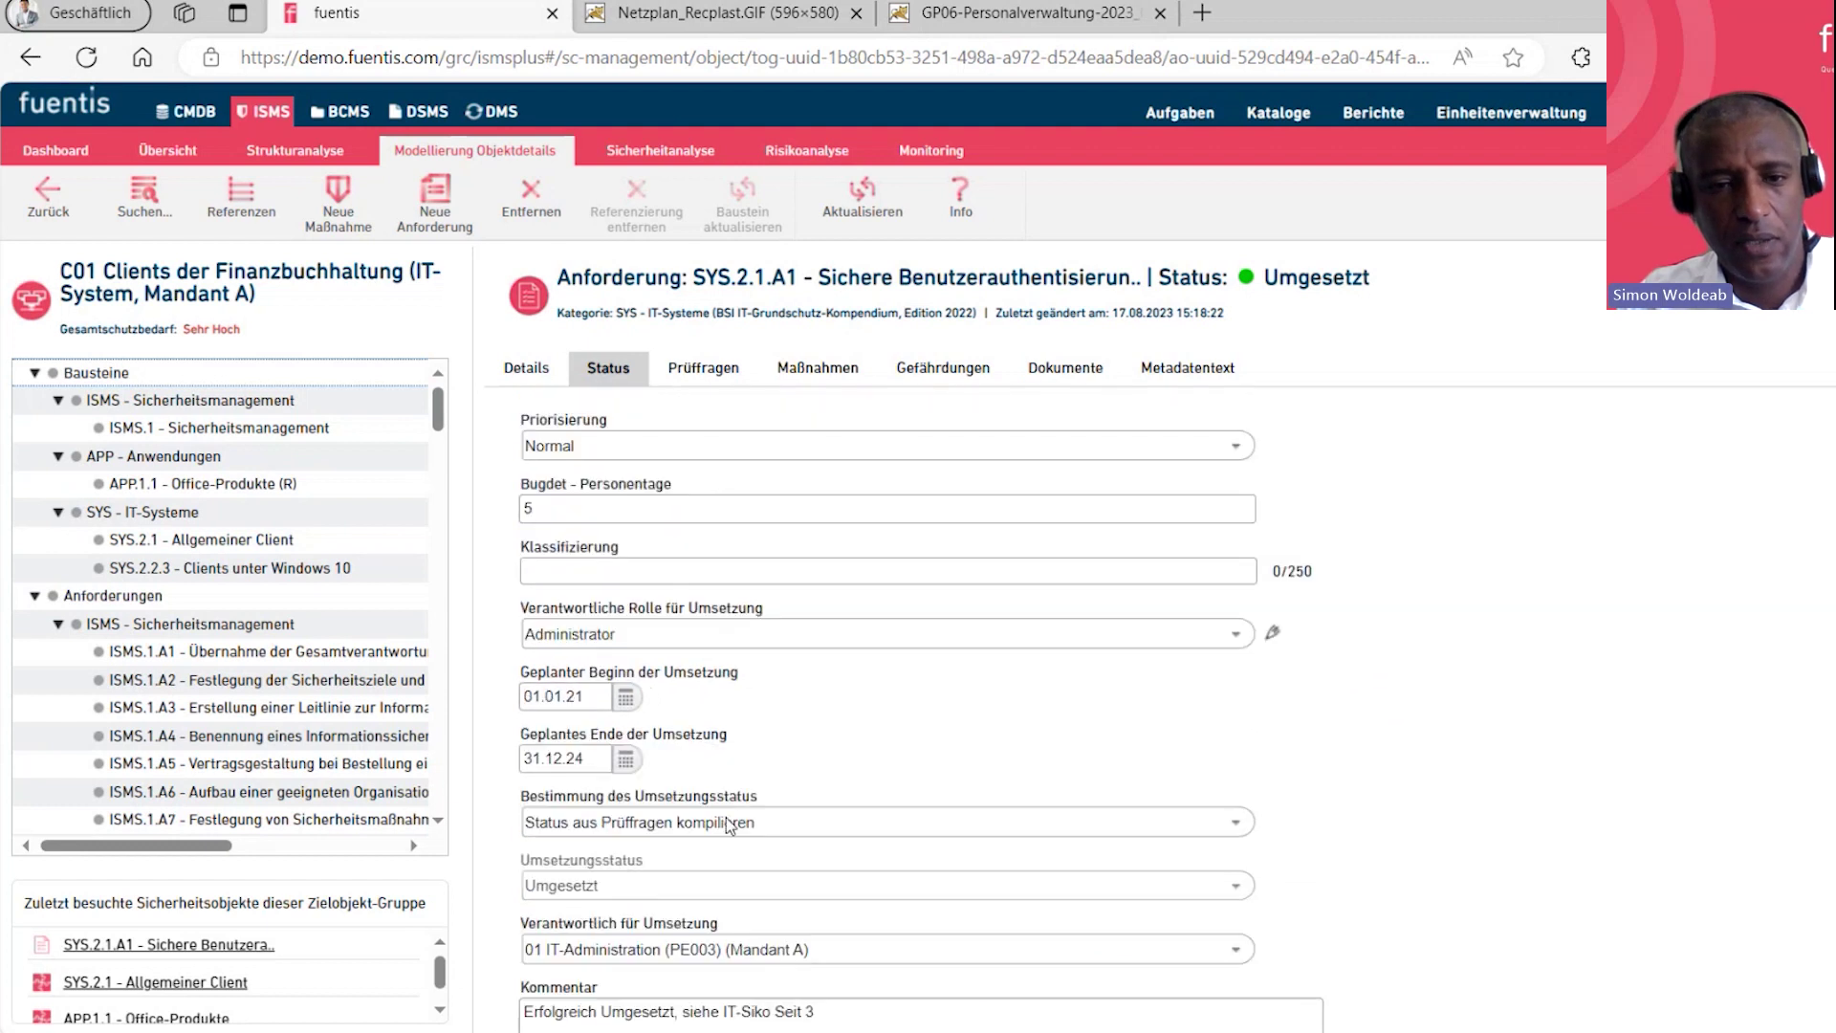
Compare the Prüffragen of SYS.2.1.A1 with its Metadatentext, highlighting the obligation words MÜSSEN, SOLLTE, DARF and SOLLTEN in the text
left_click(694, 371)
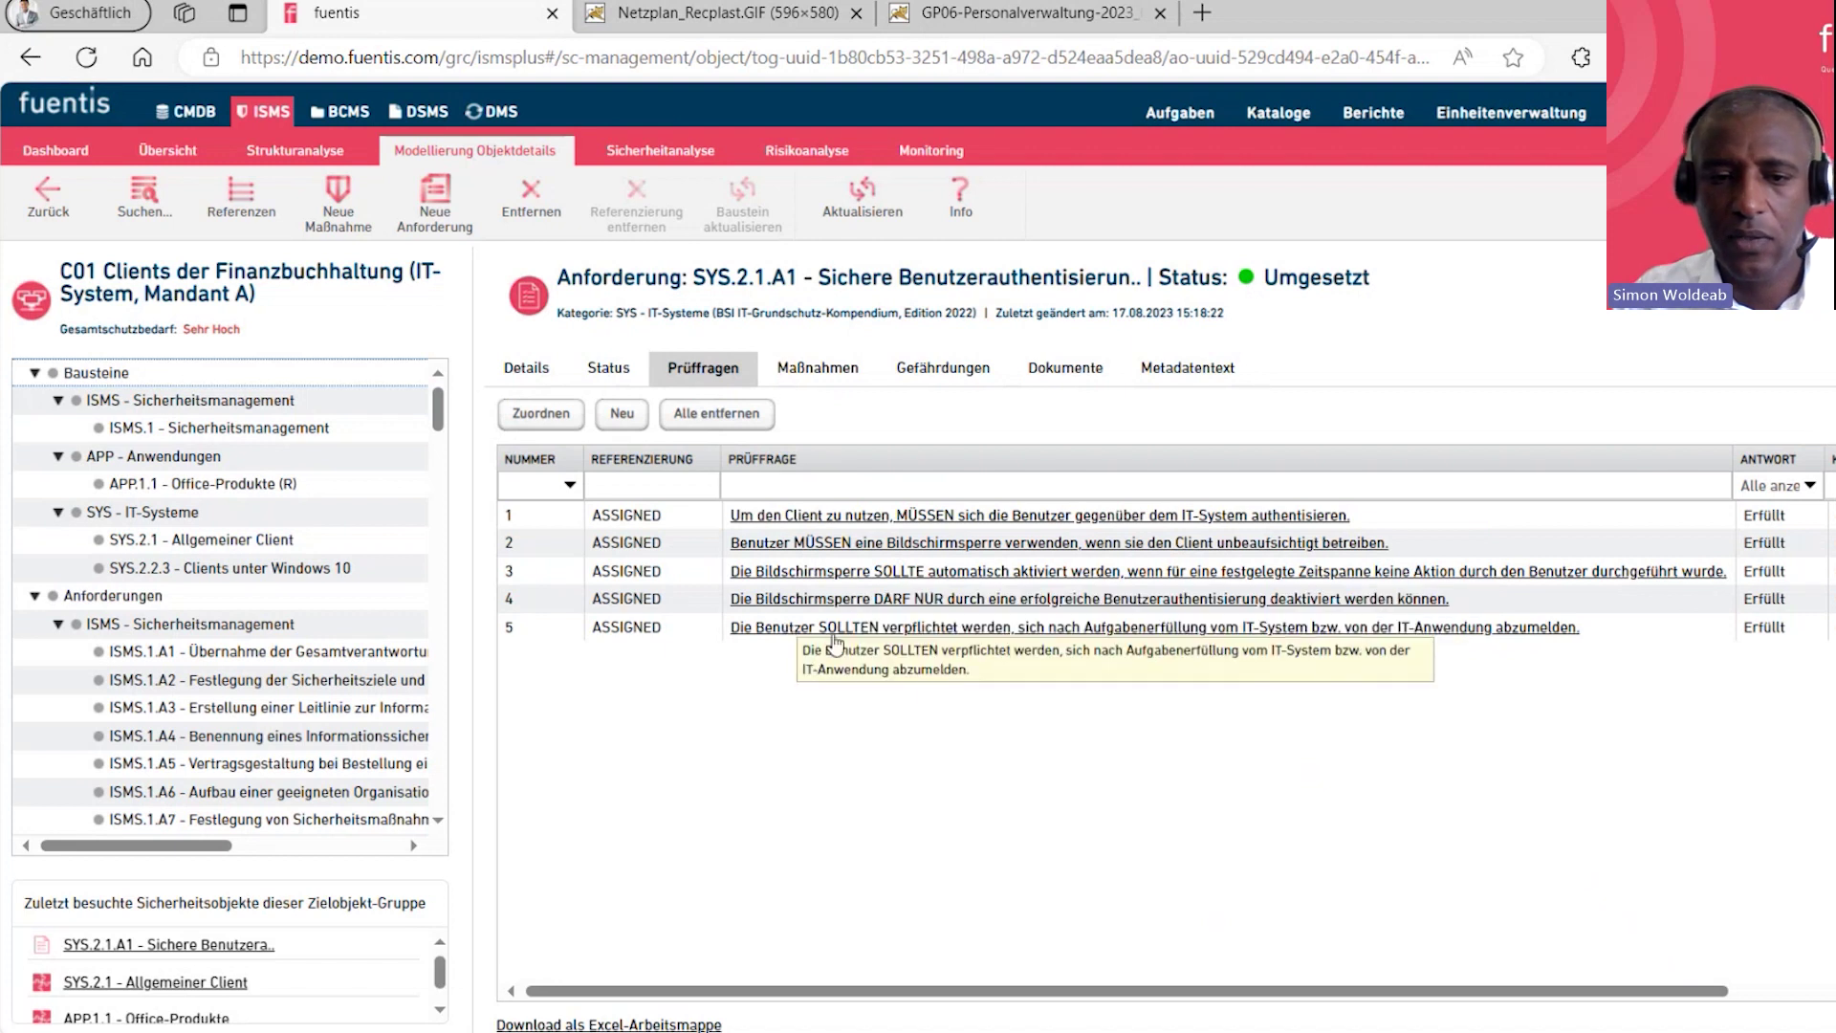
left_click(1184, 372)
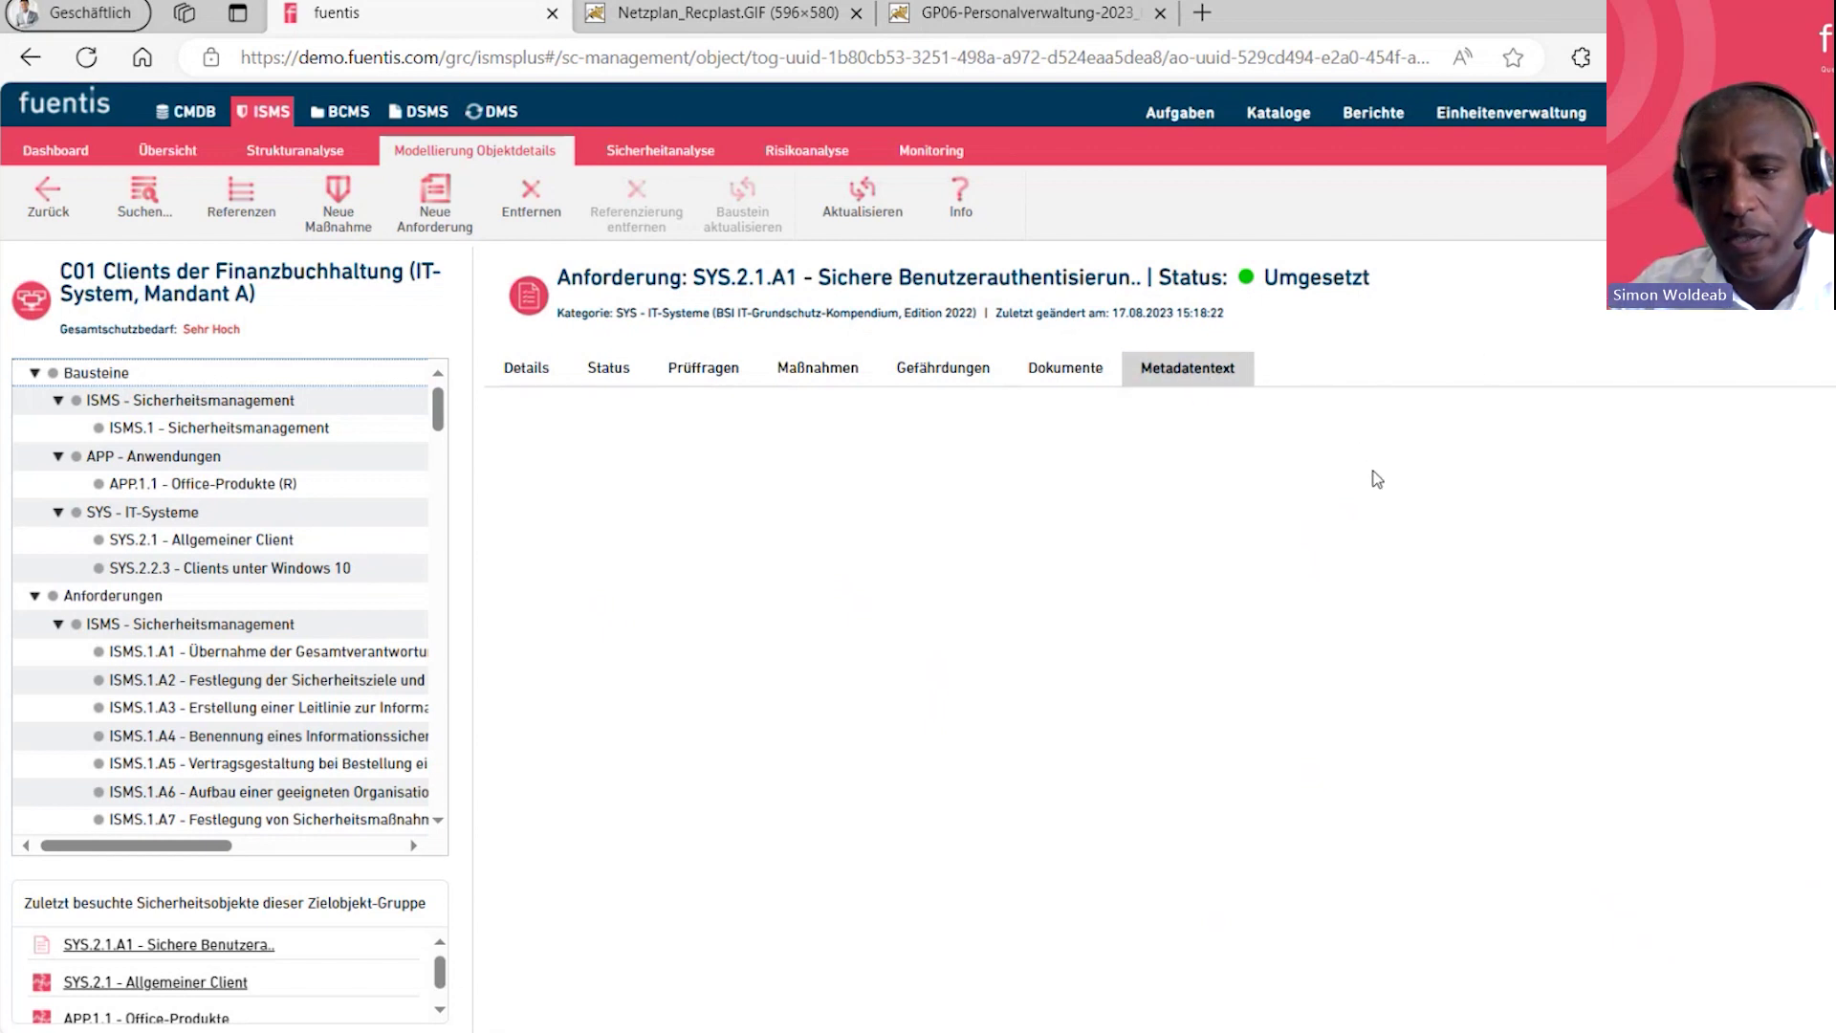
left_click(1214, 373)
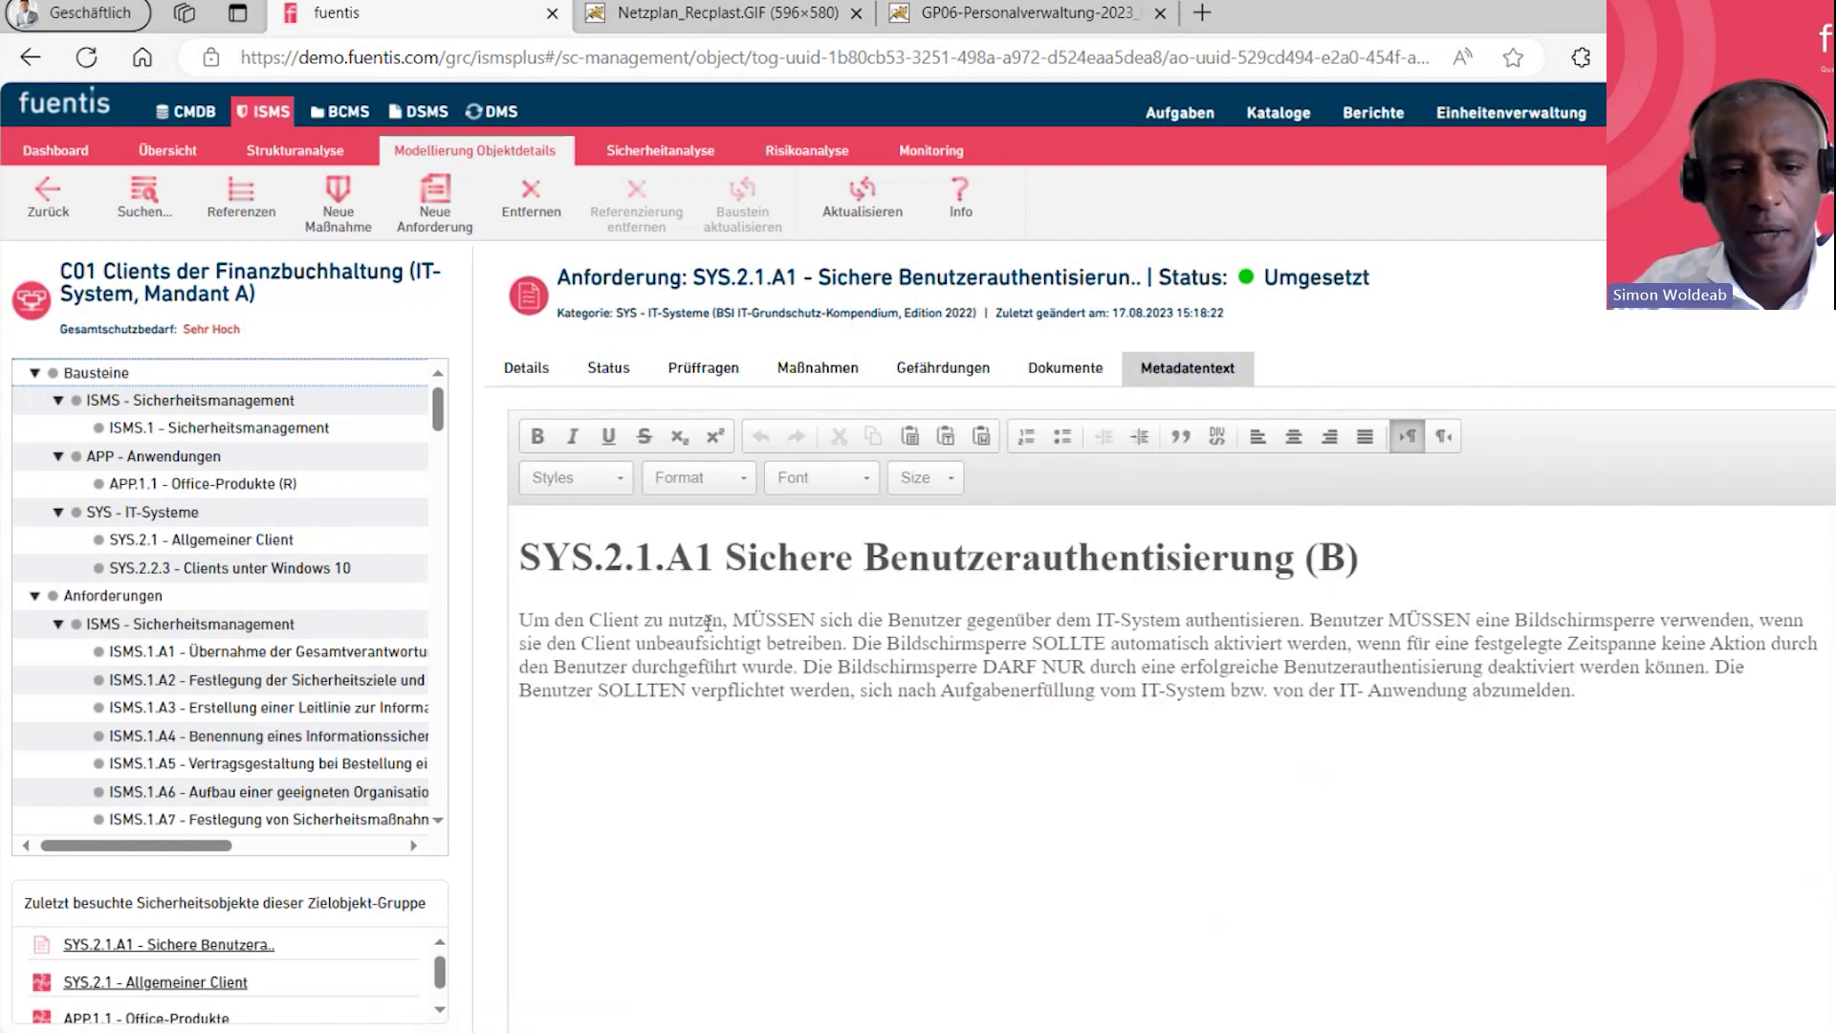
left_click_drag(691, 619, 877, 619)
left_click_drag(1024, 642, 1144, 643)
left_click_drag(968, 667, 1024, 667)
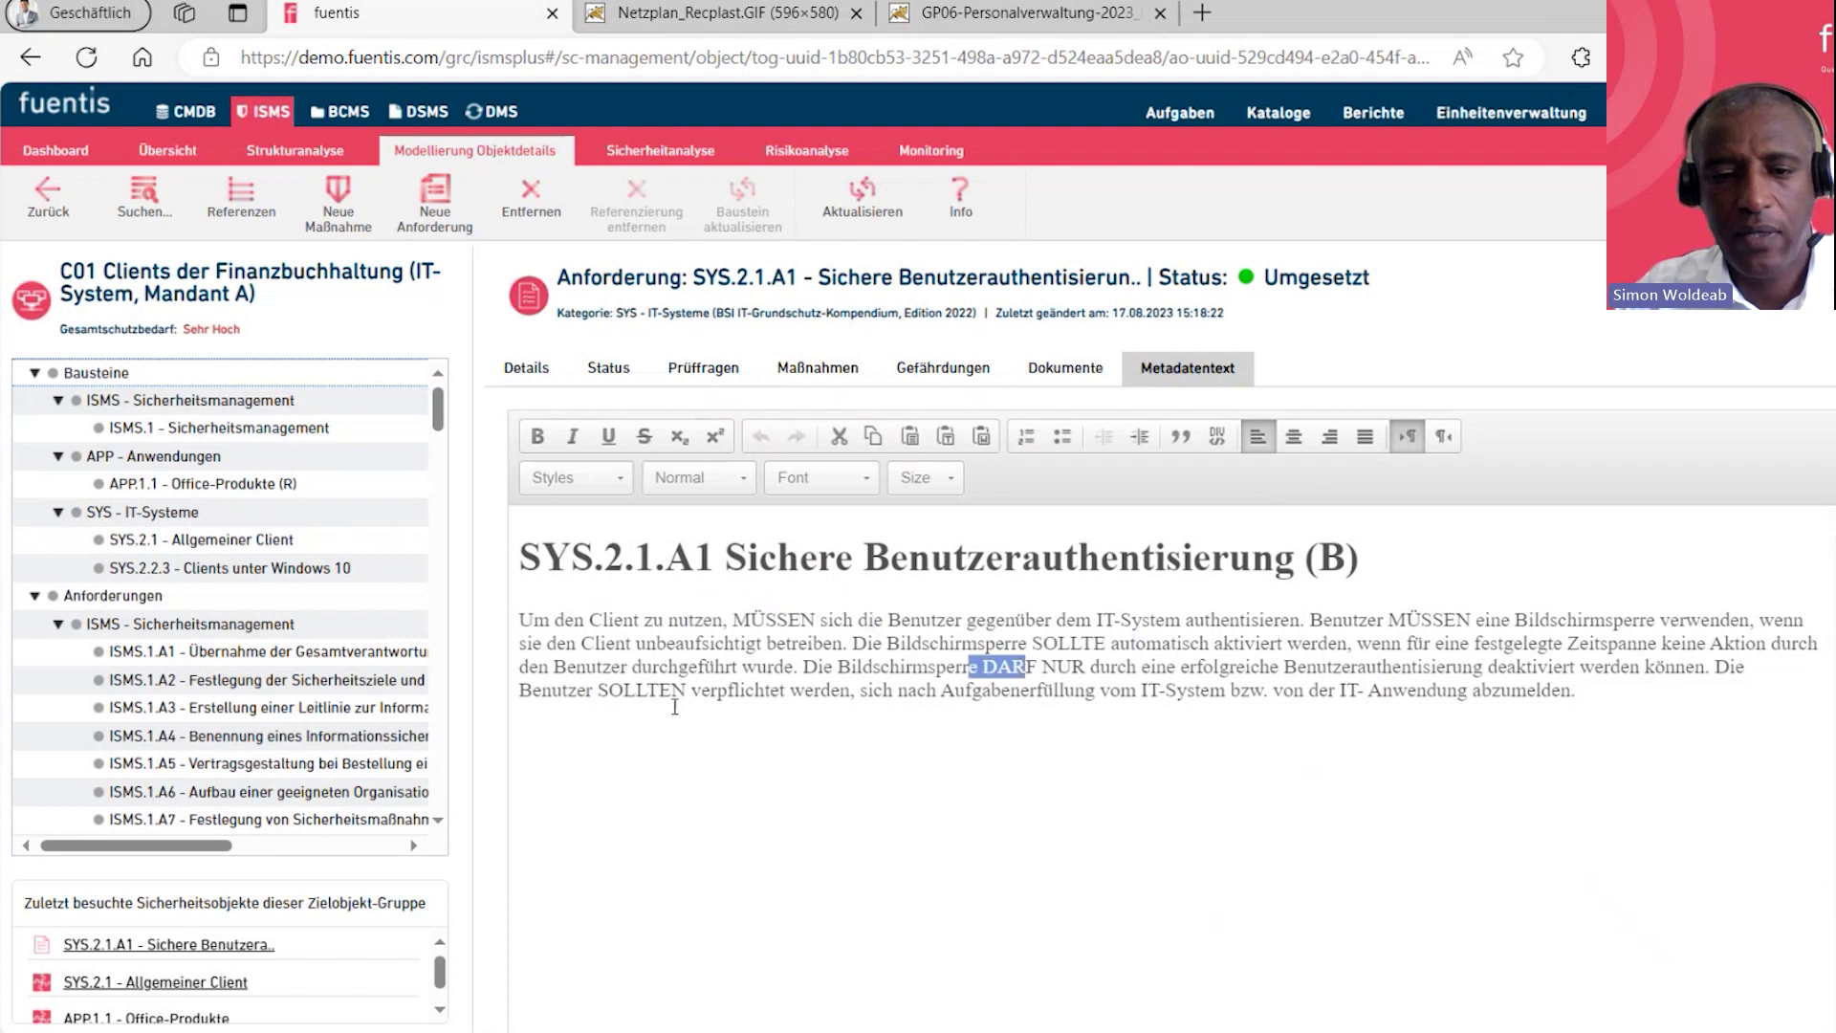
left_click_drag(689, 690, 576, 690)
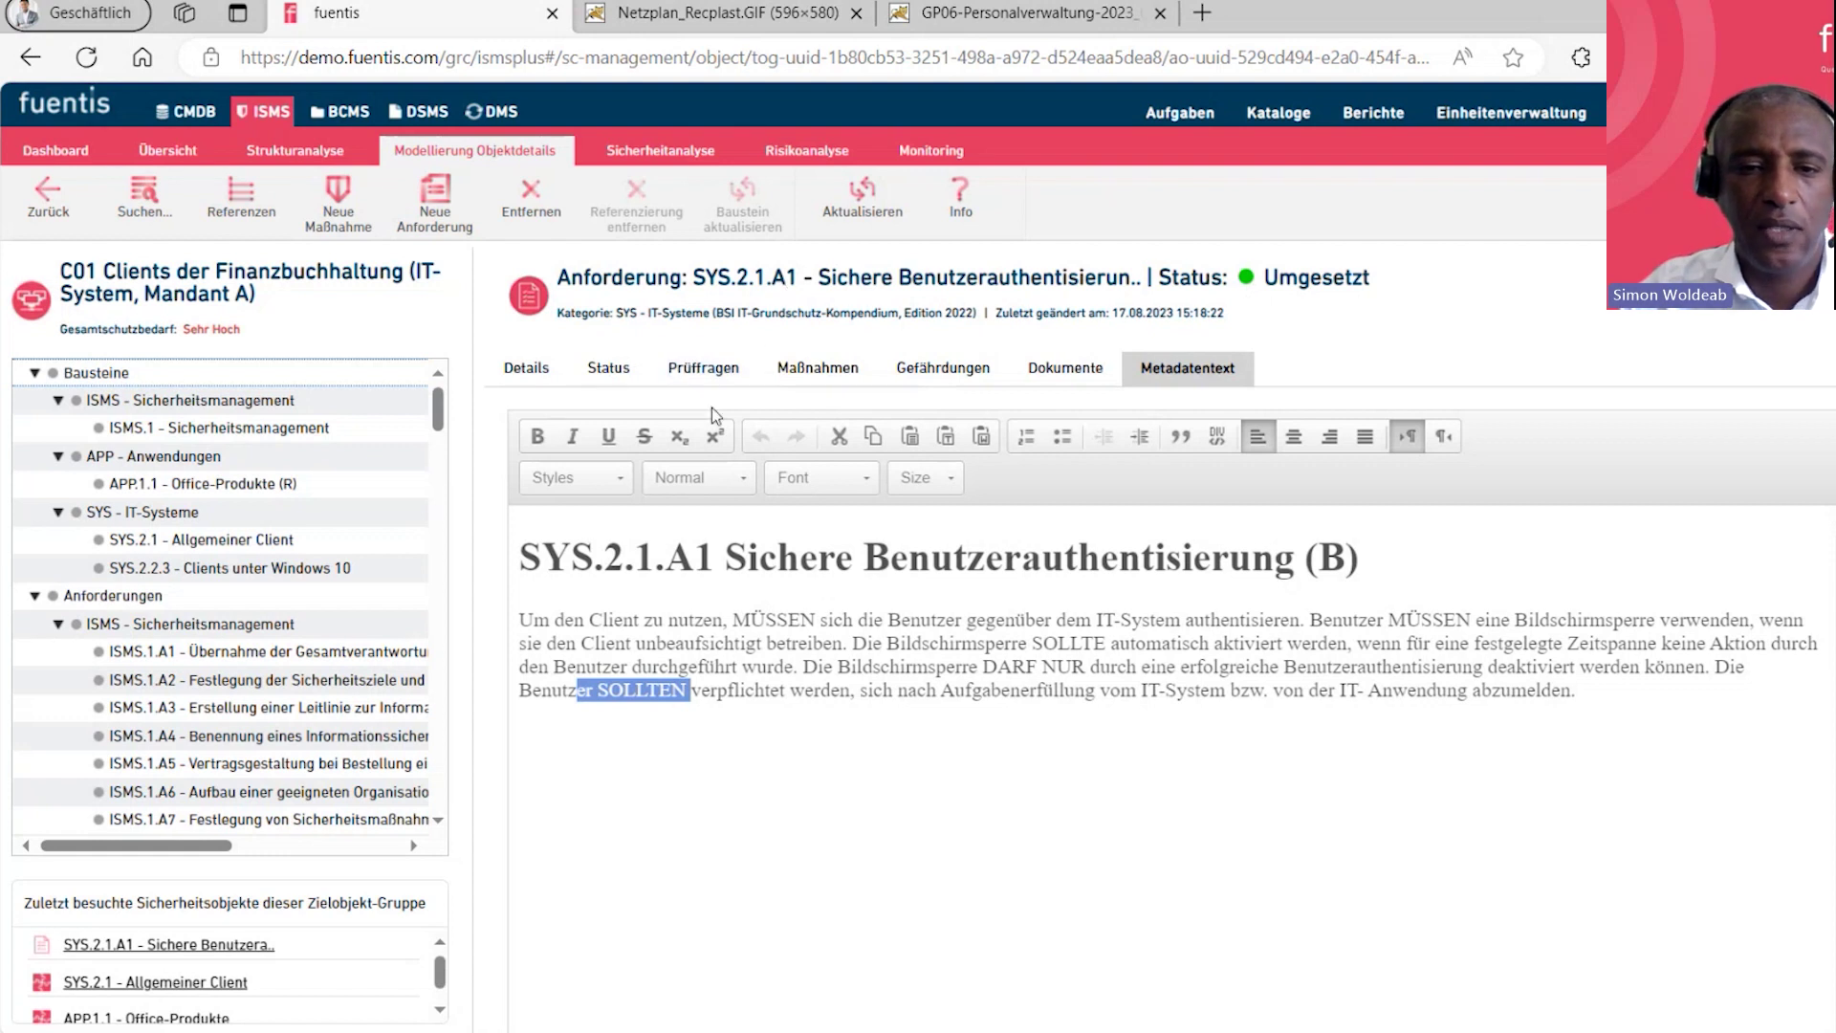
left_click(704, 371)
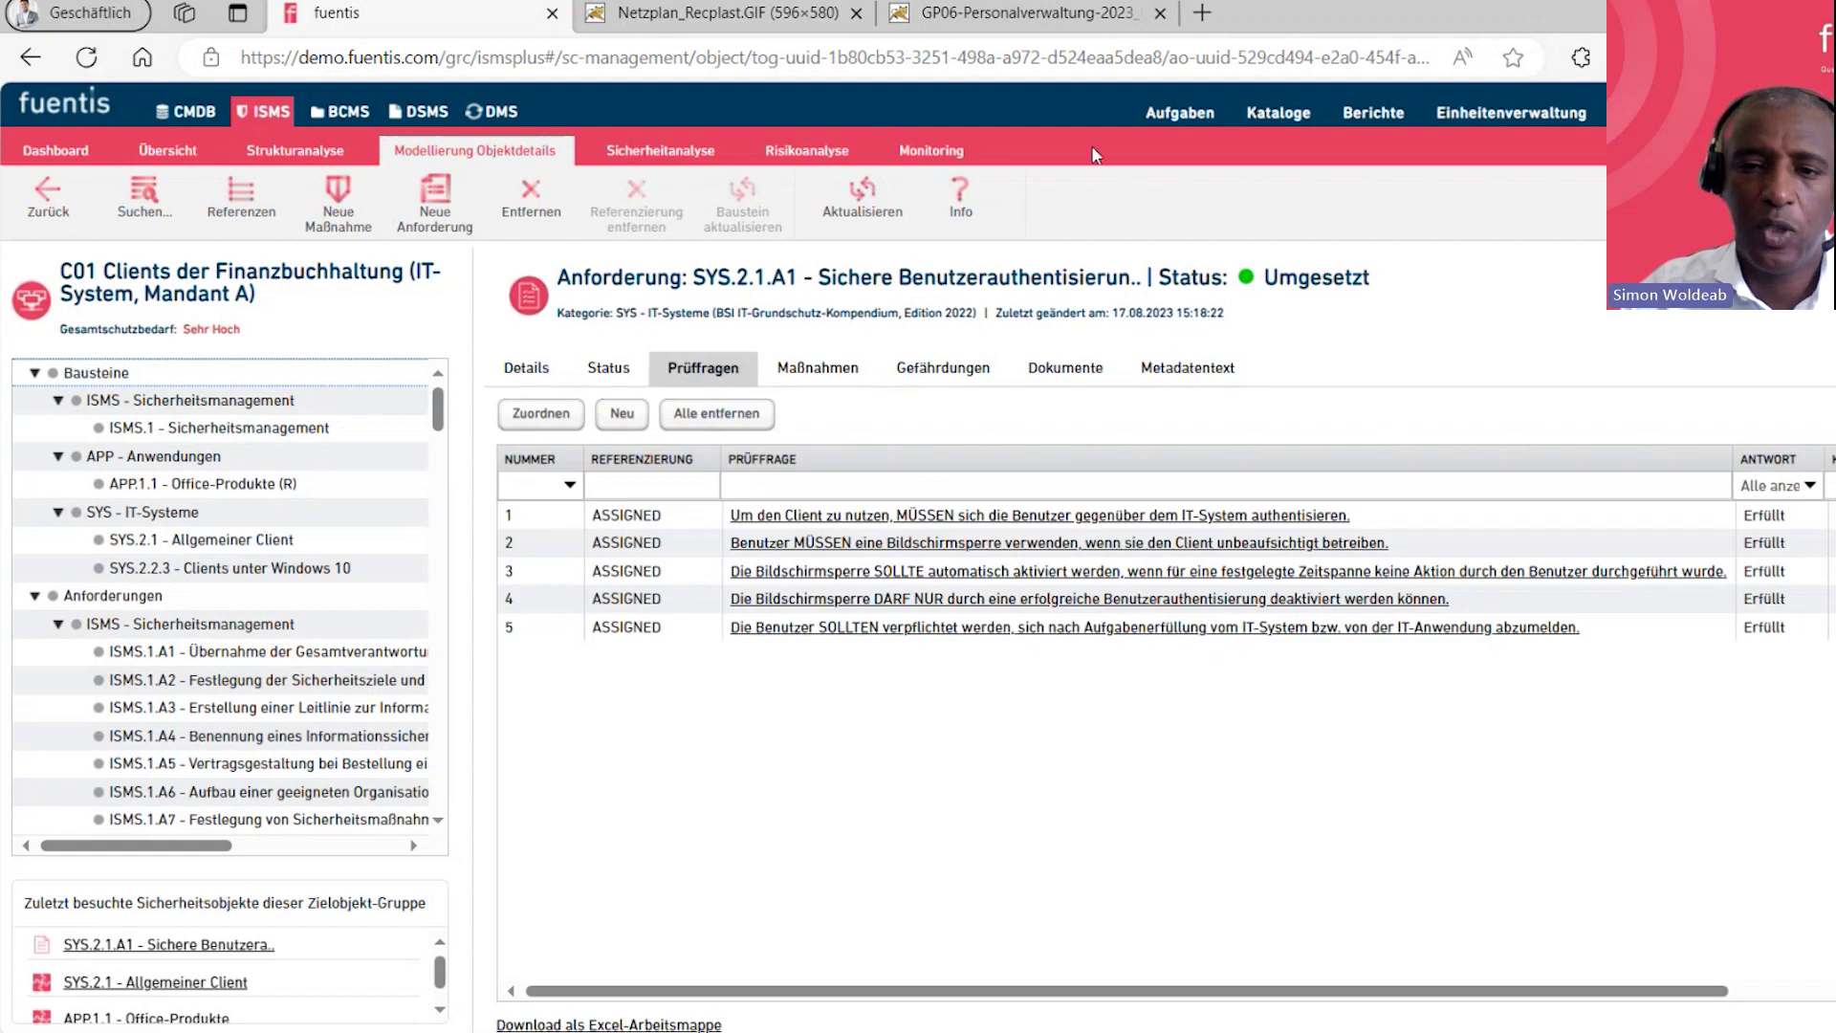
Check the Maßnahmen of SYS.2.1.A1, set its Bestimmung des Umsetzungsstatus to "Status aus Maßnahmen kompilieren", and save
left_click(804, 375)
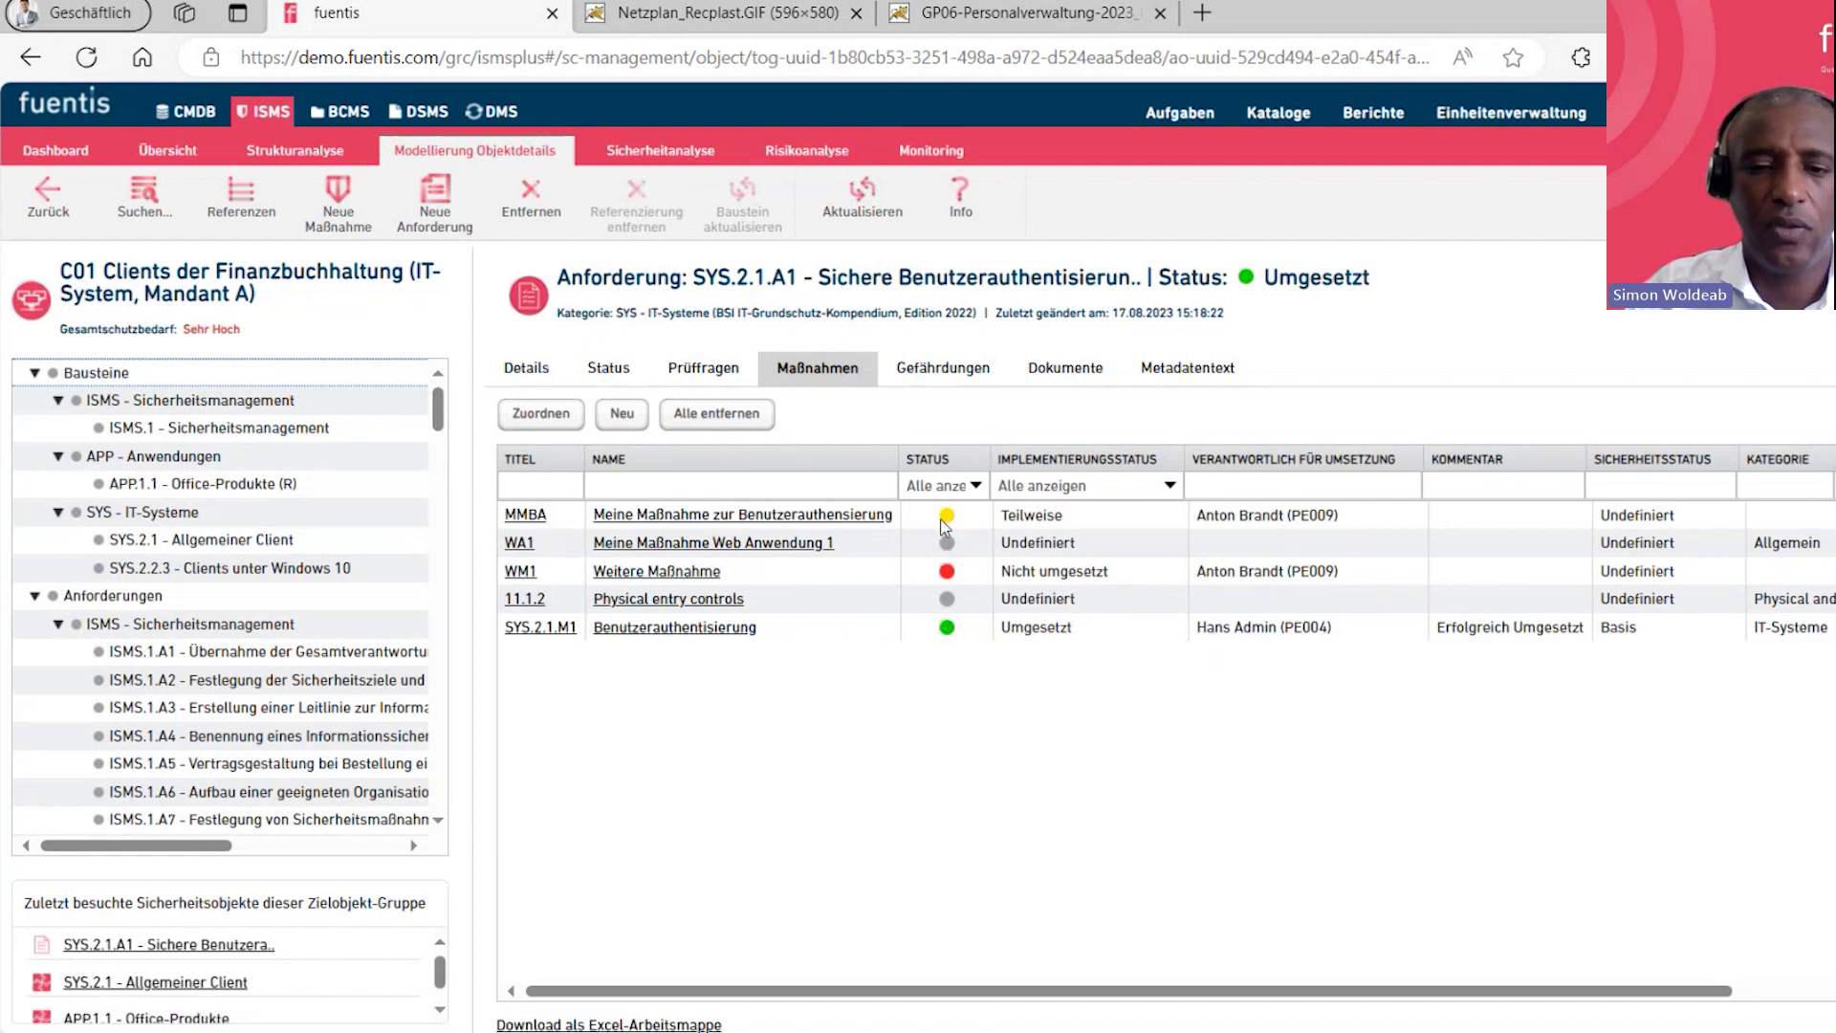
left_click(612, 373)
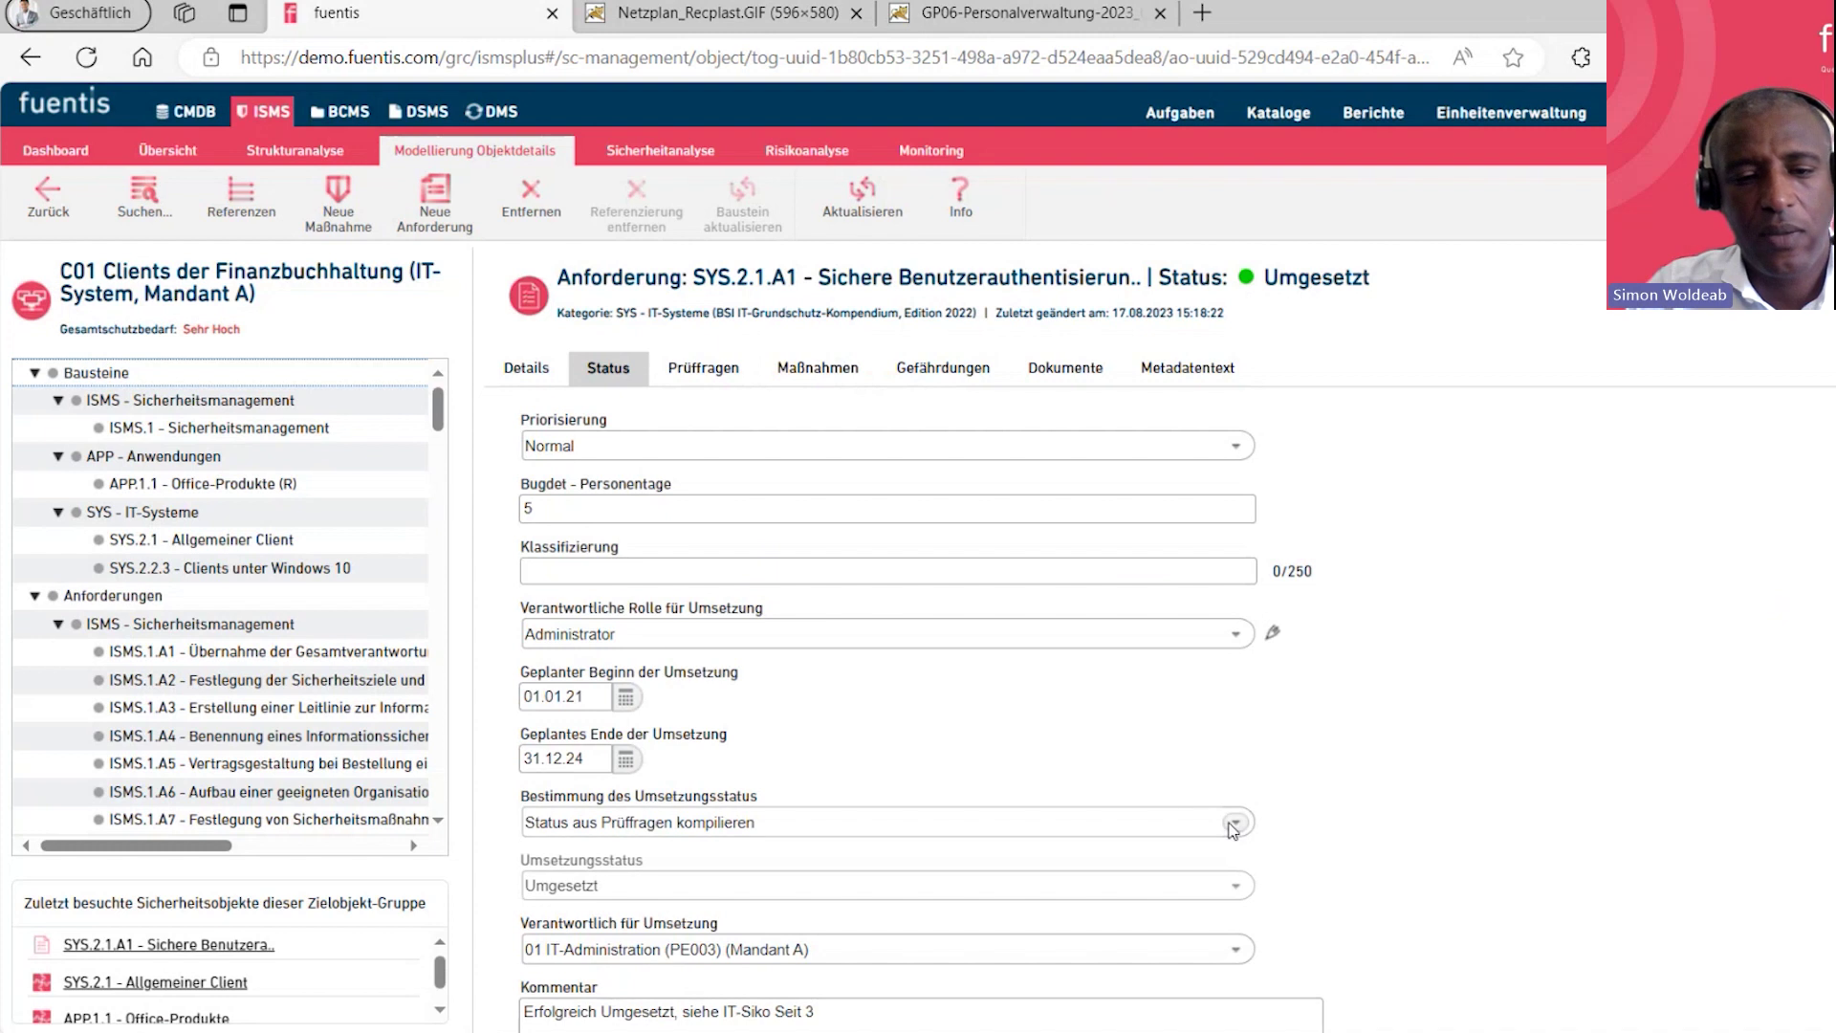
left_click(865, 826)
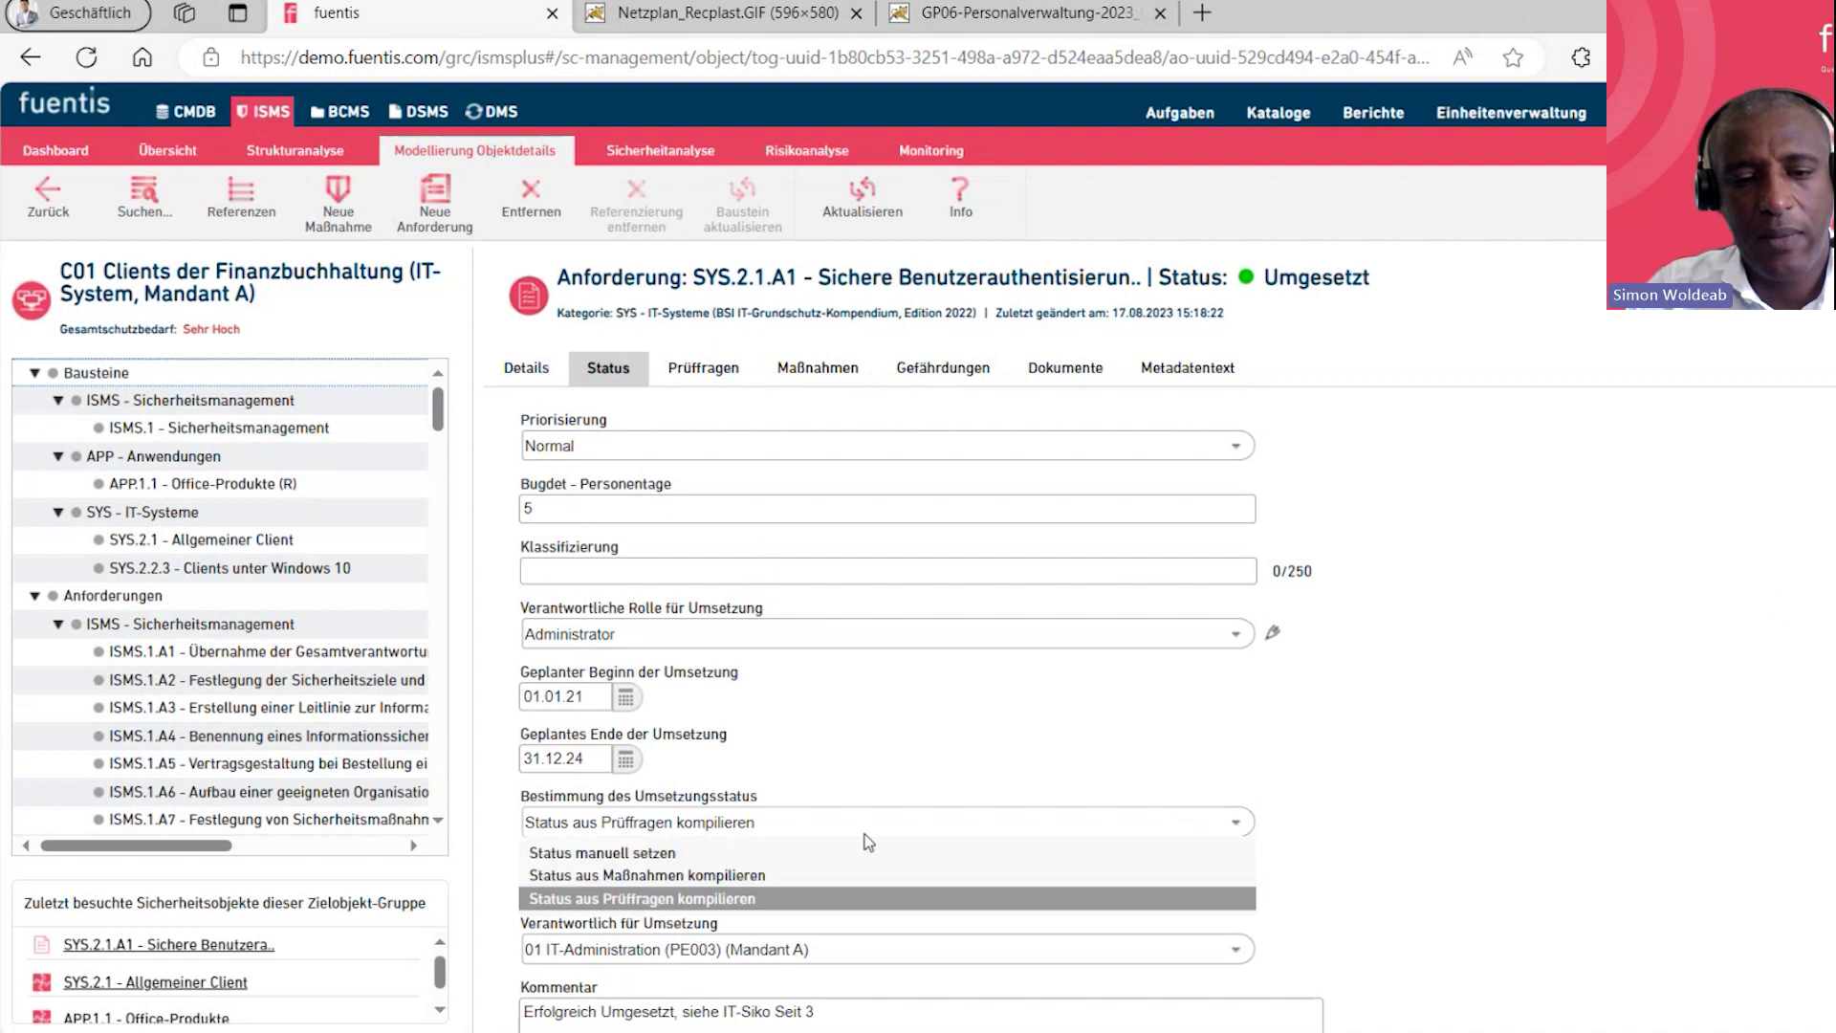
left_click(689, 876)
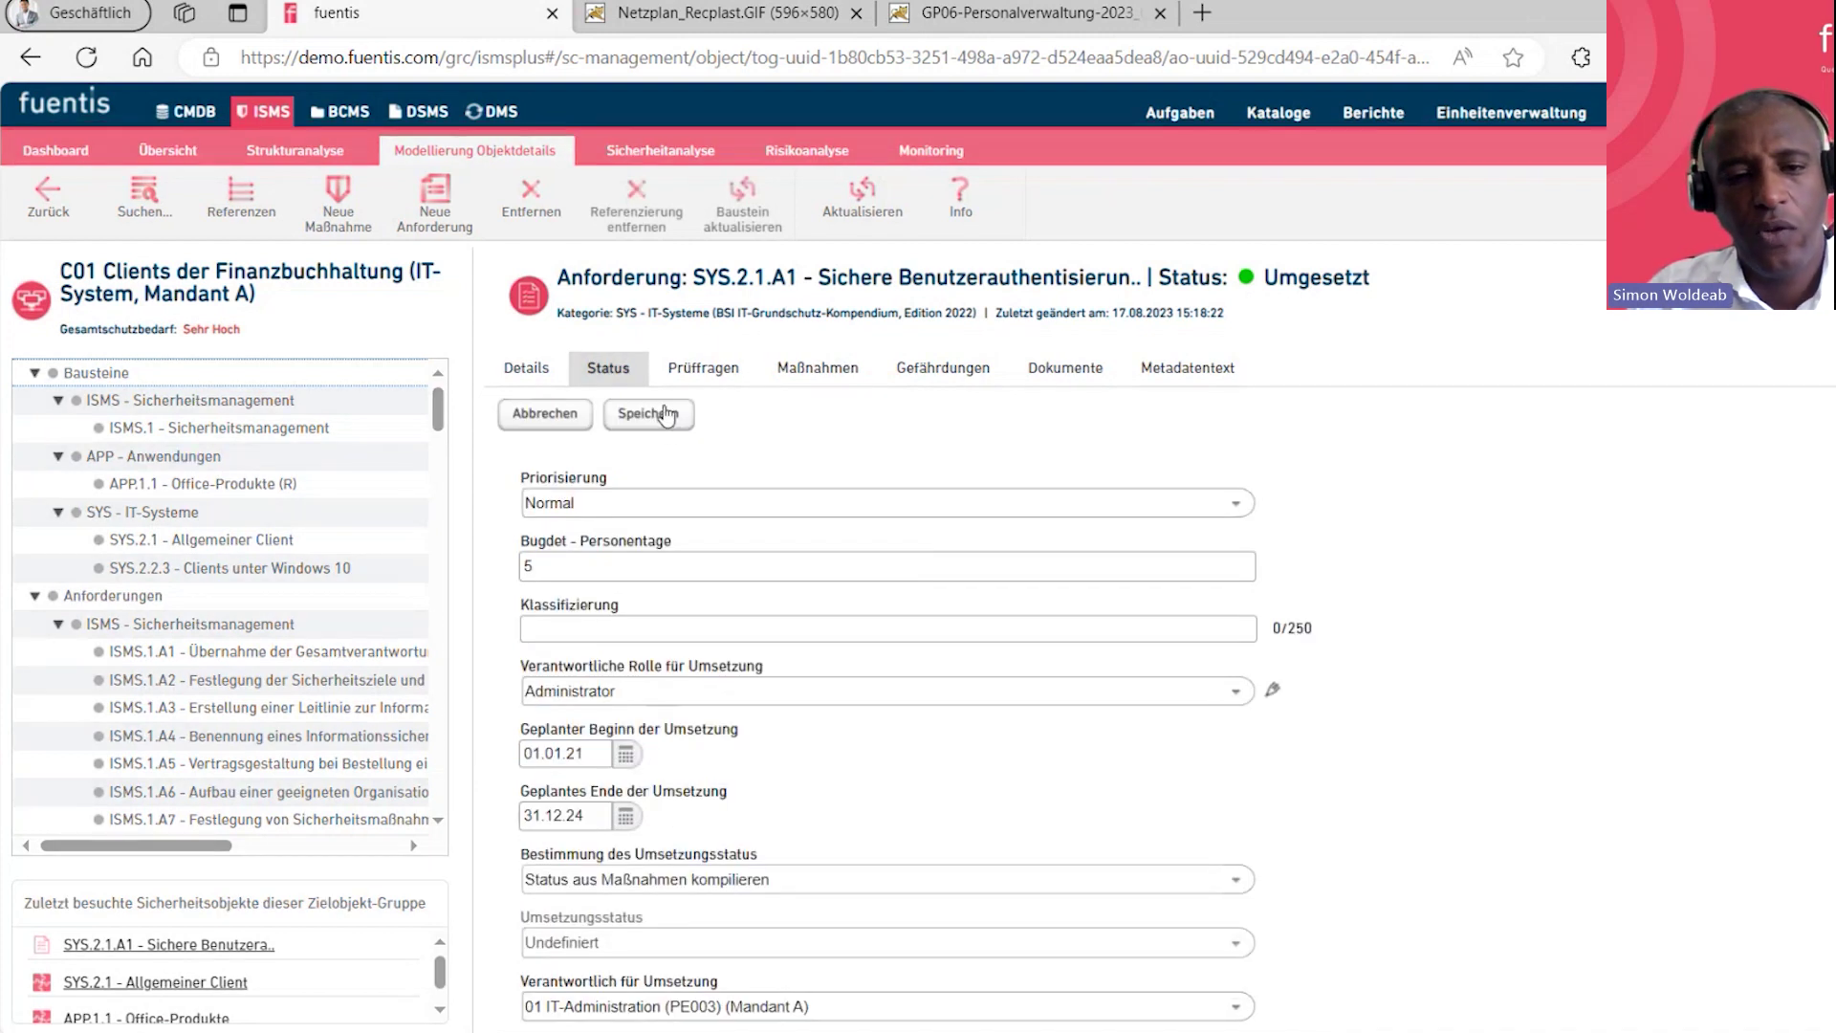
left_click(667, 413)
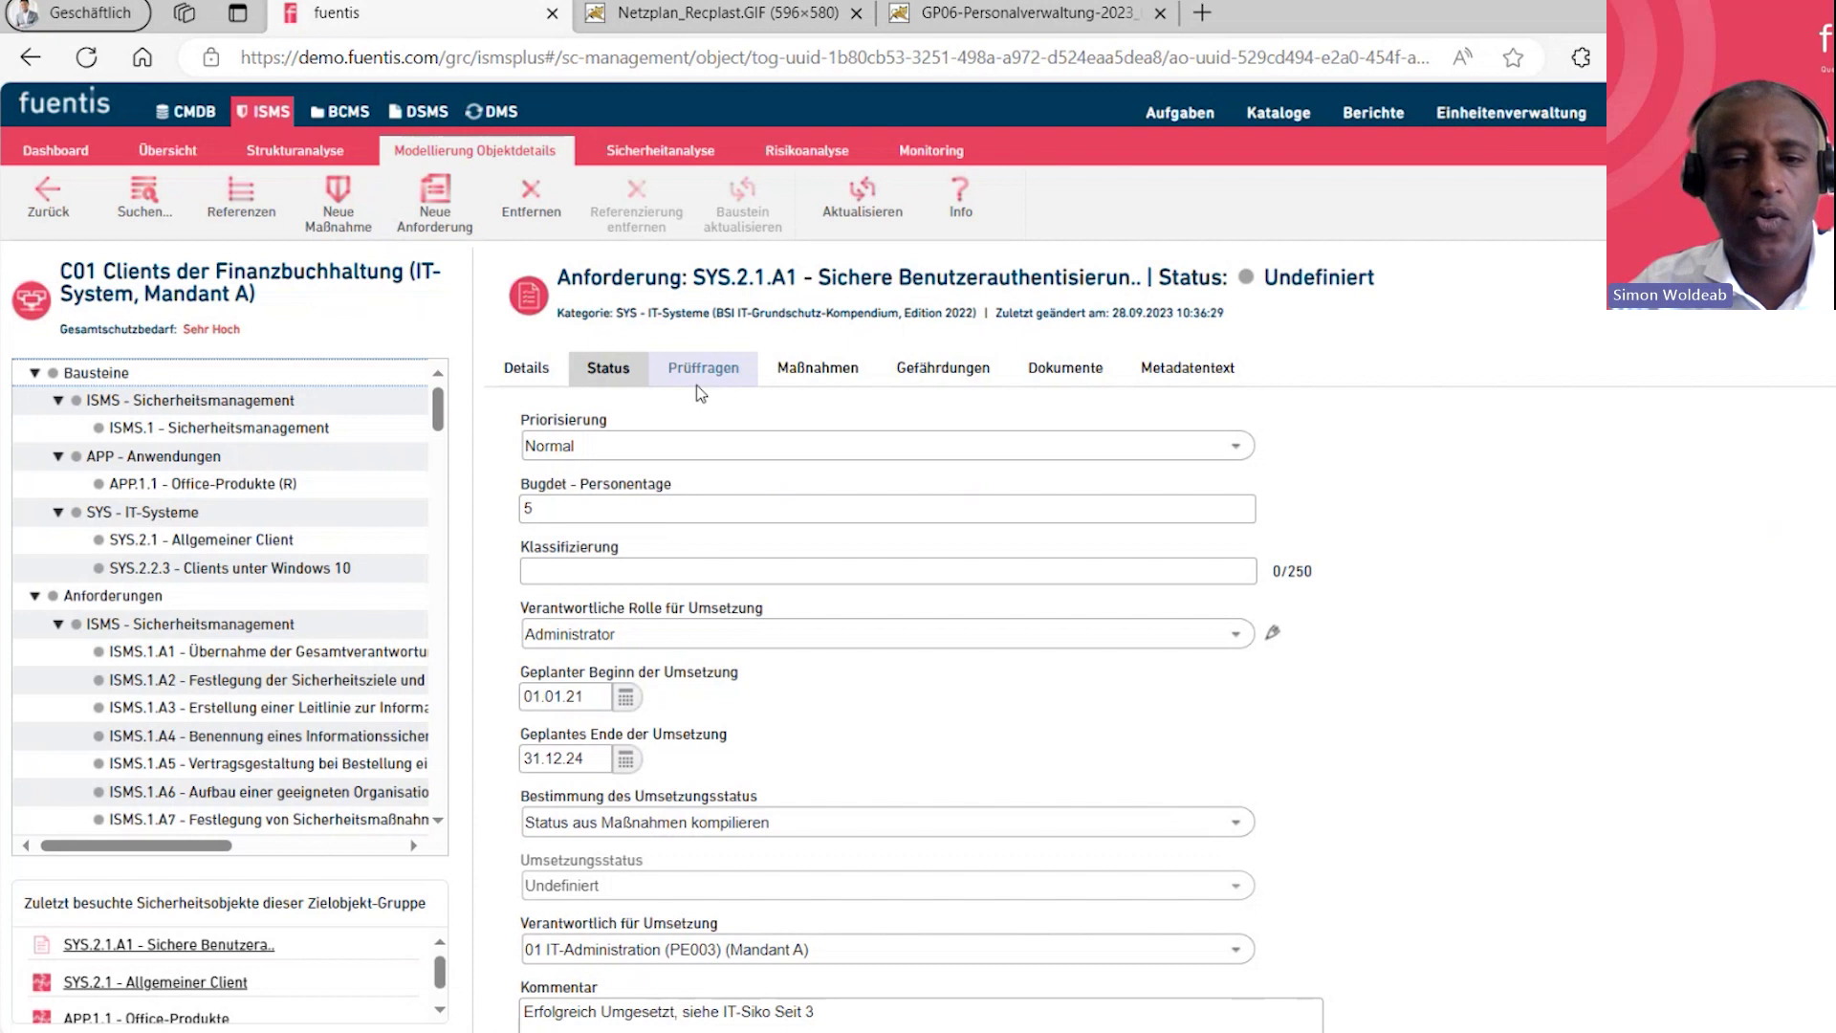
Examine the Maßnahmen assigned to SYS.2.1.A1 across all columns and show the documents linked to this Anforderung
left_click(818, 371)
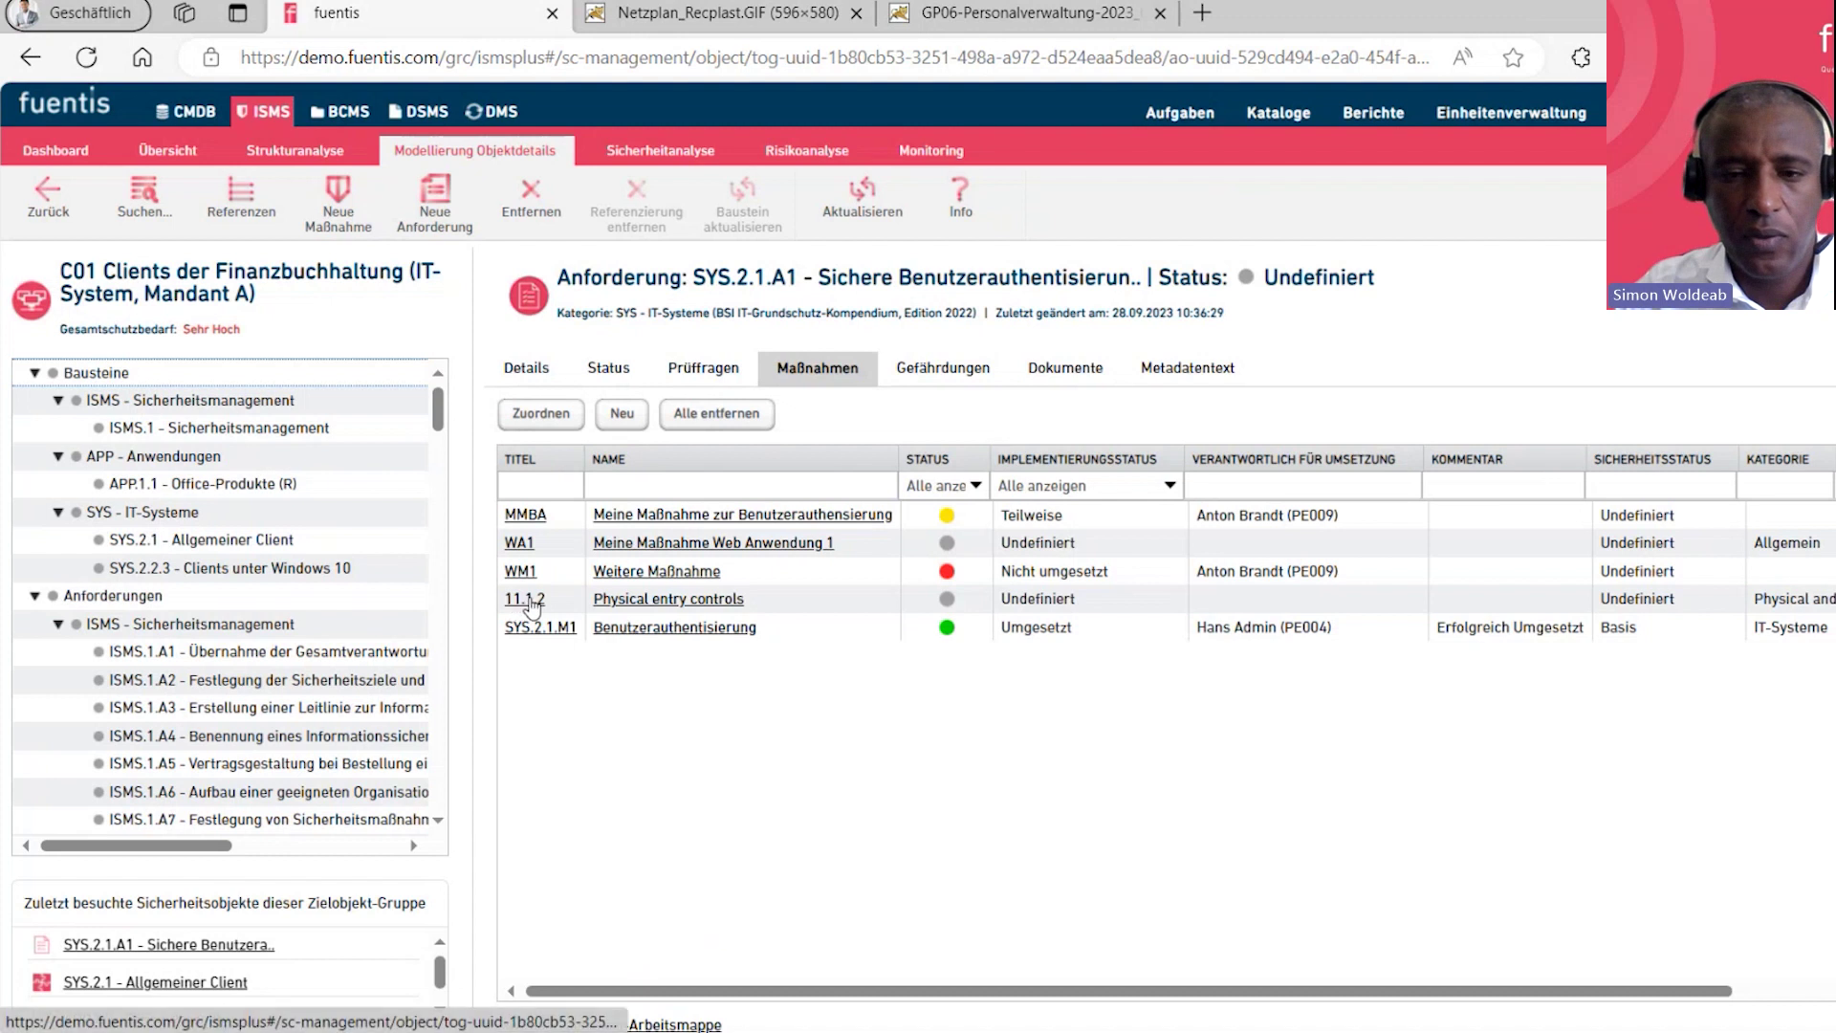
left_click_drag(968, 994, 1086, 995)
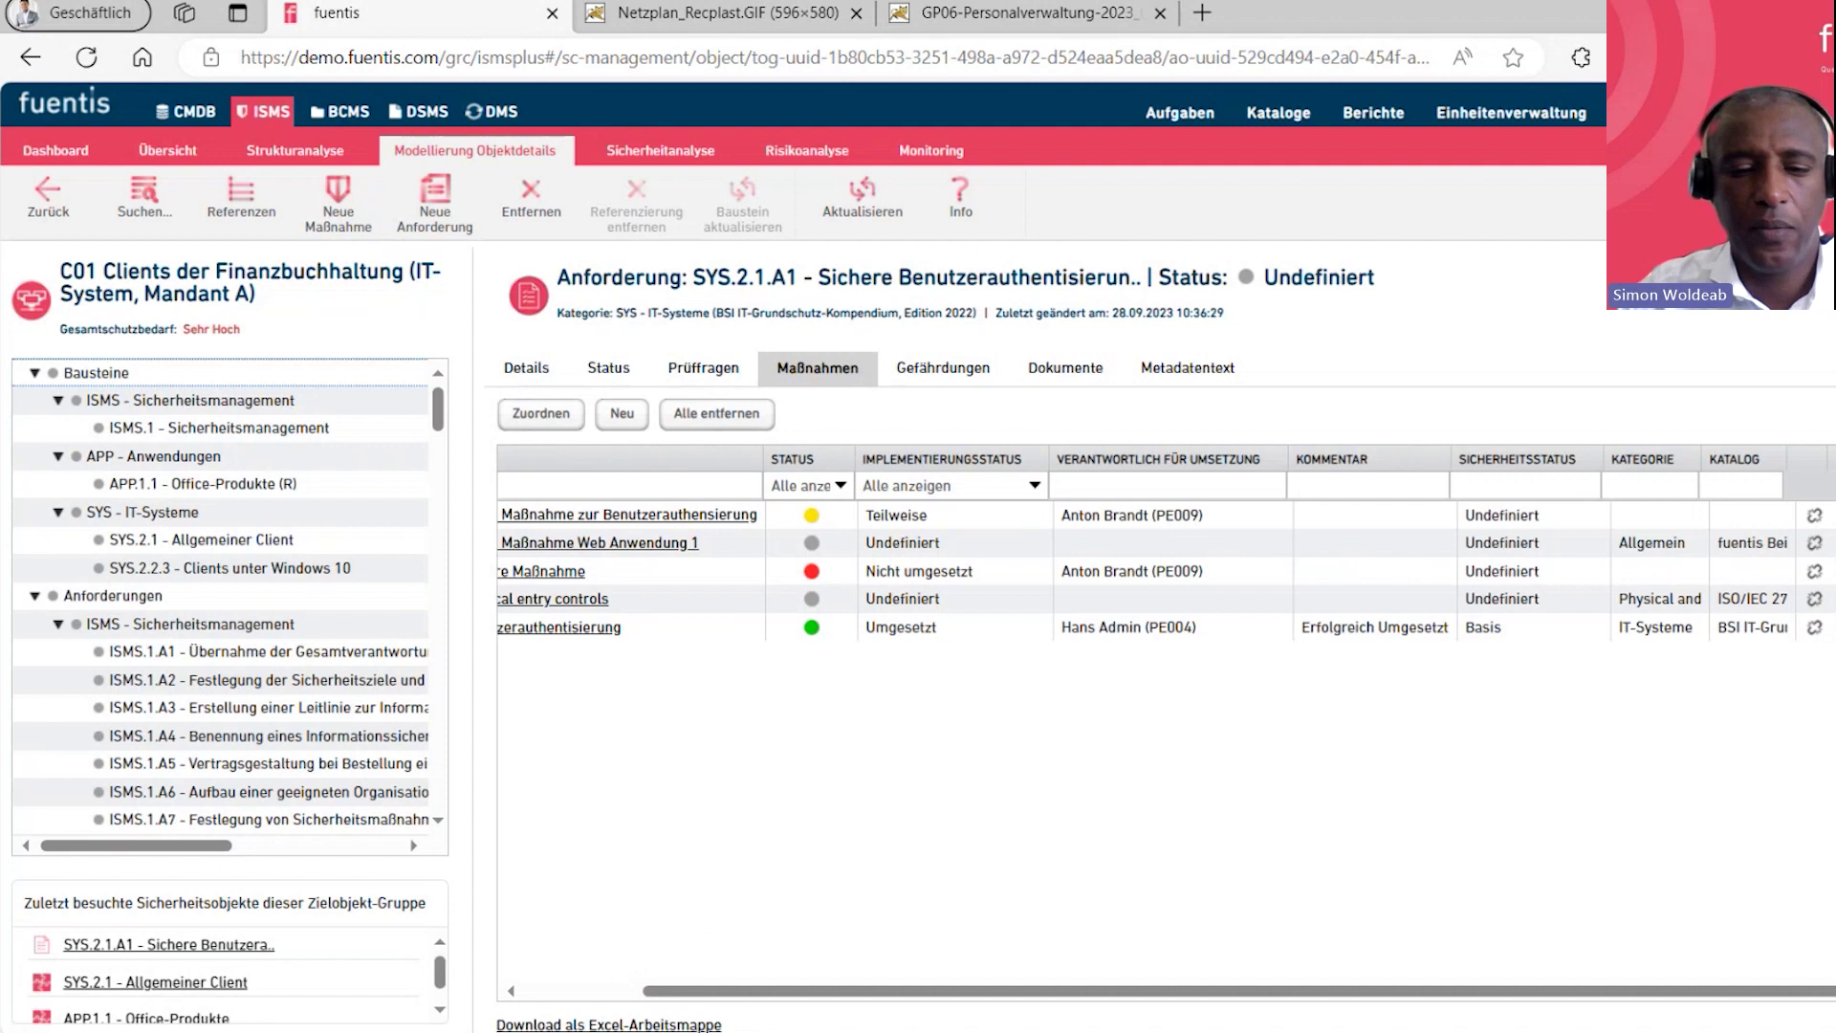
left_click_drag(741, 990, 623, 990)
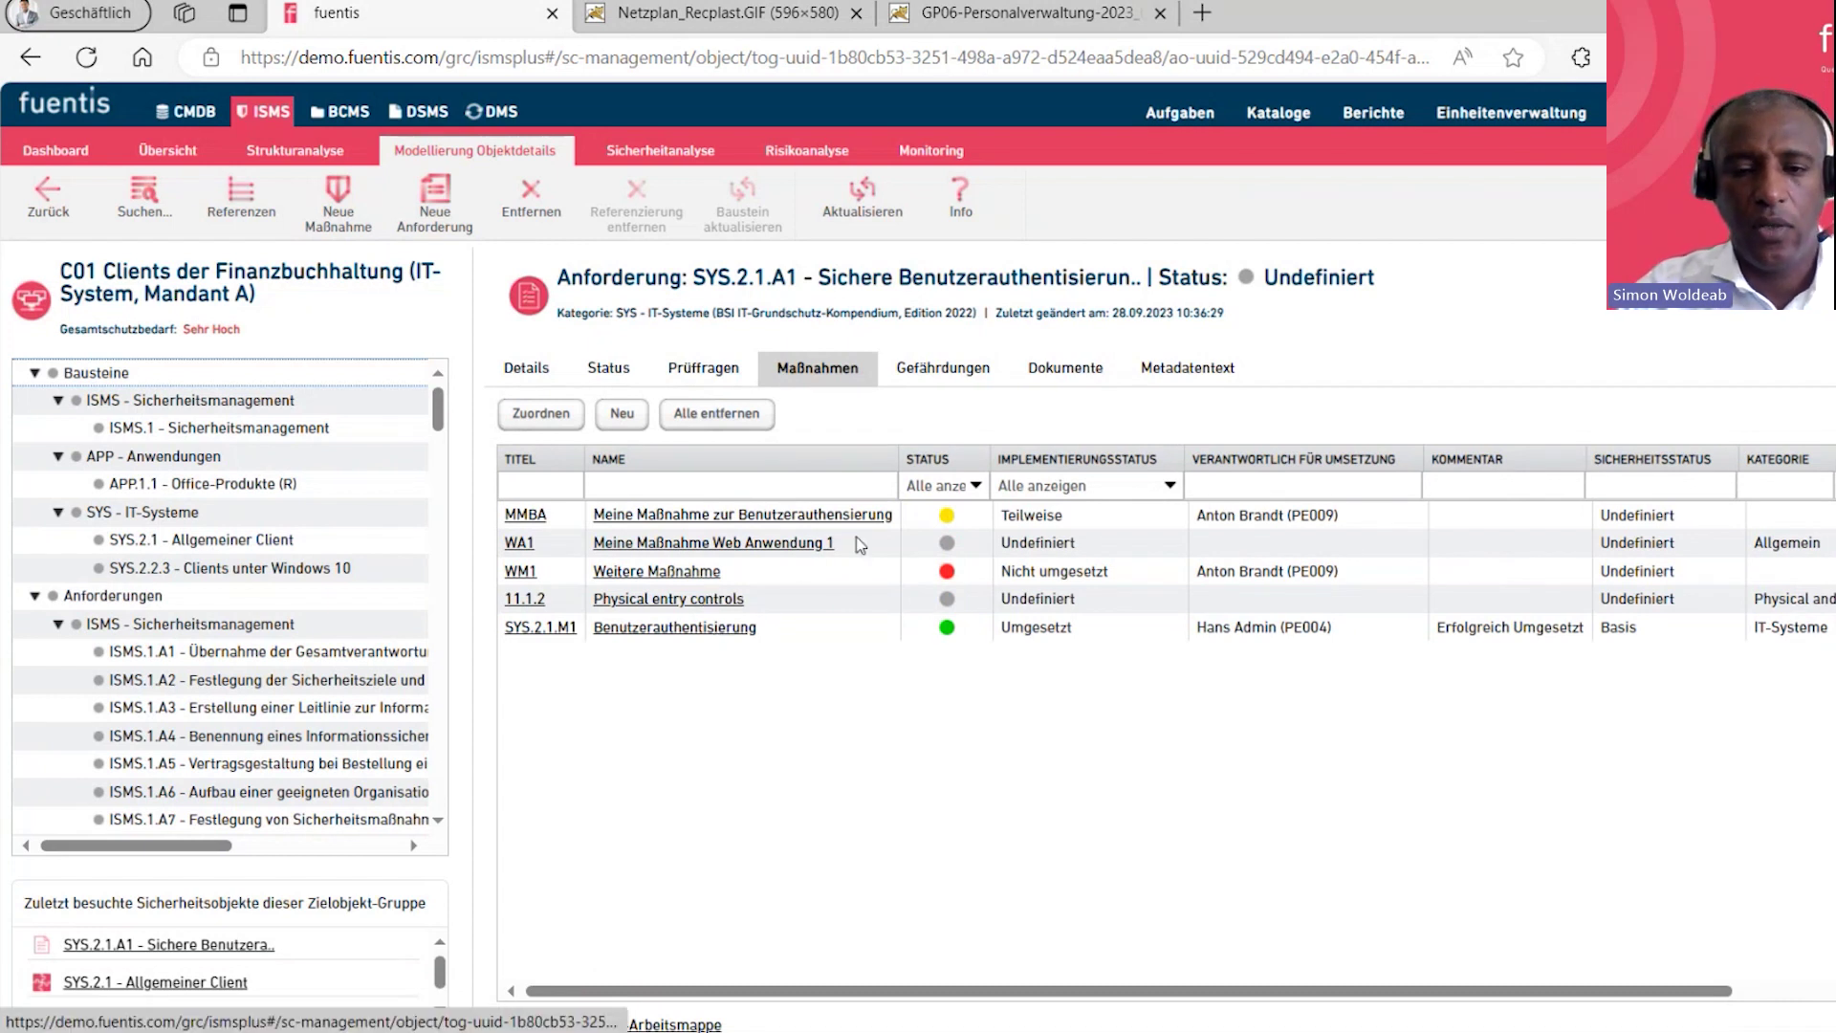
left_click(1059, 367)
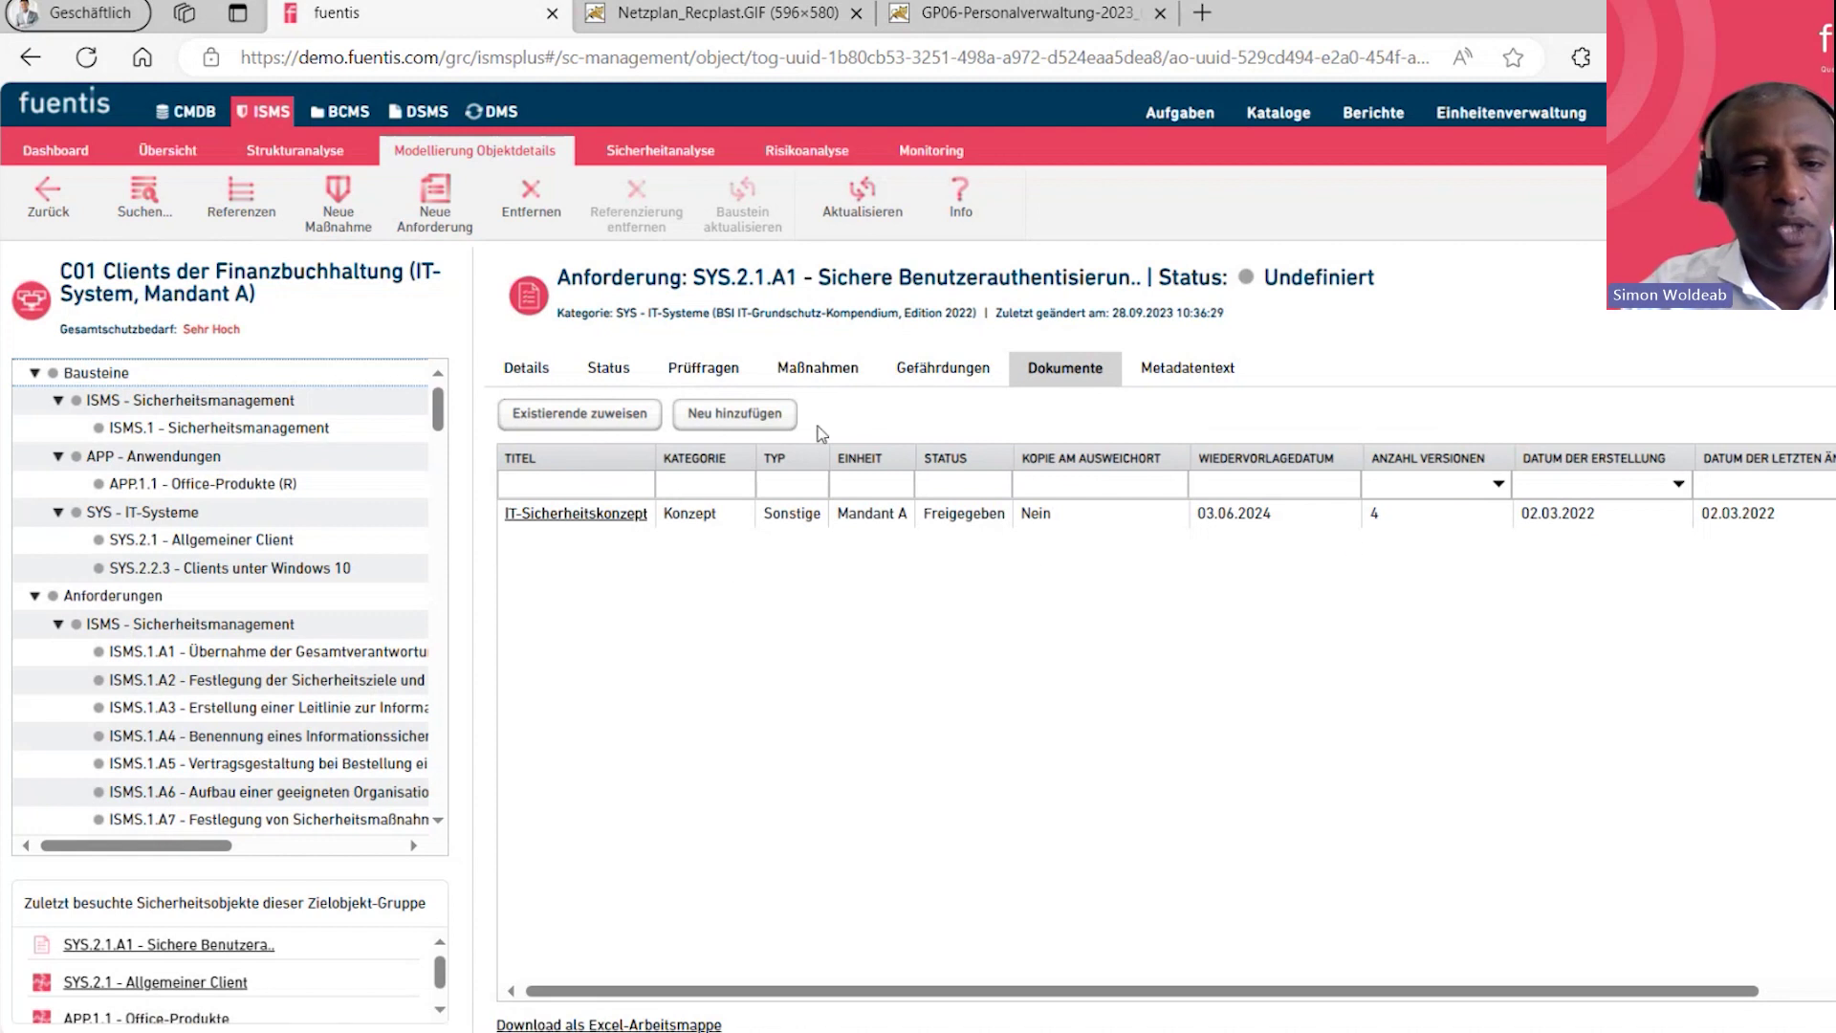
Check the status settings of Anforderung SYS.2.1.A1 and return to the modelling overview of C01 Clients der Finanzbuchhaltung
left_click(613, 373)
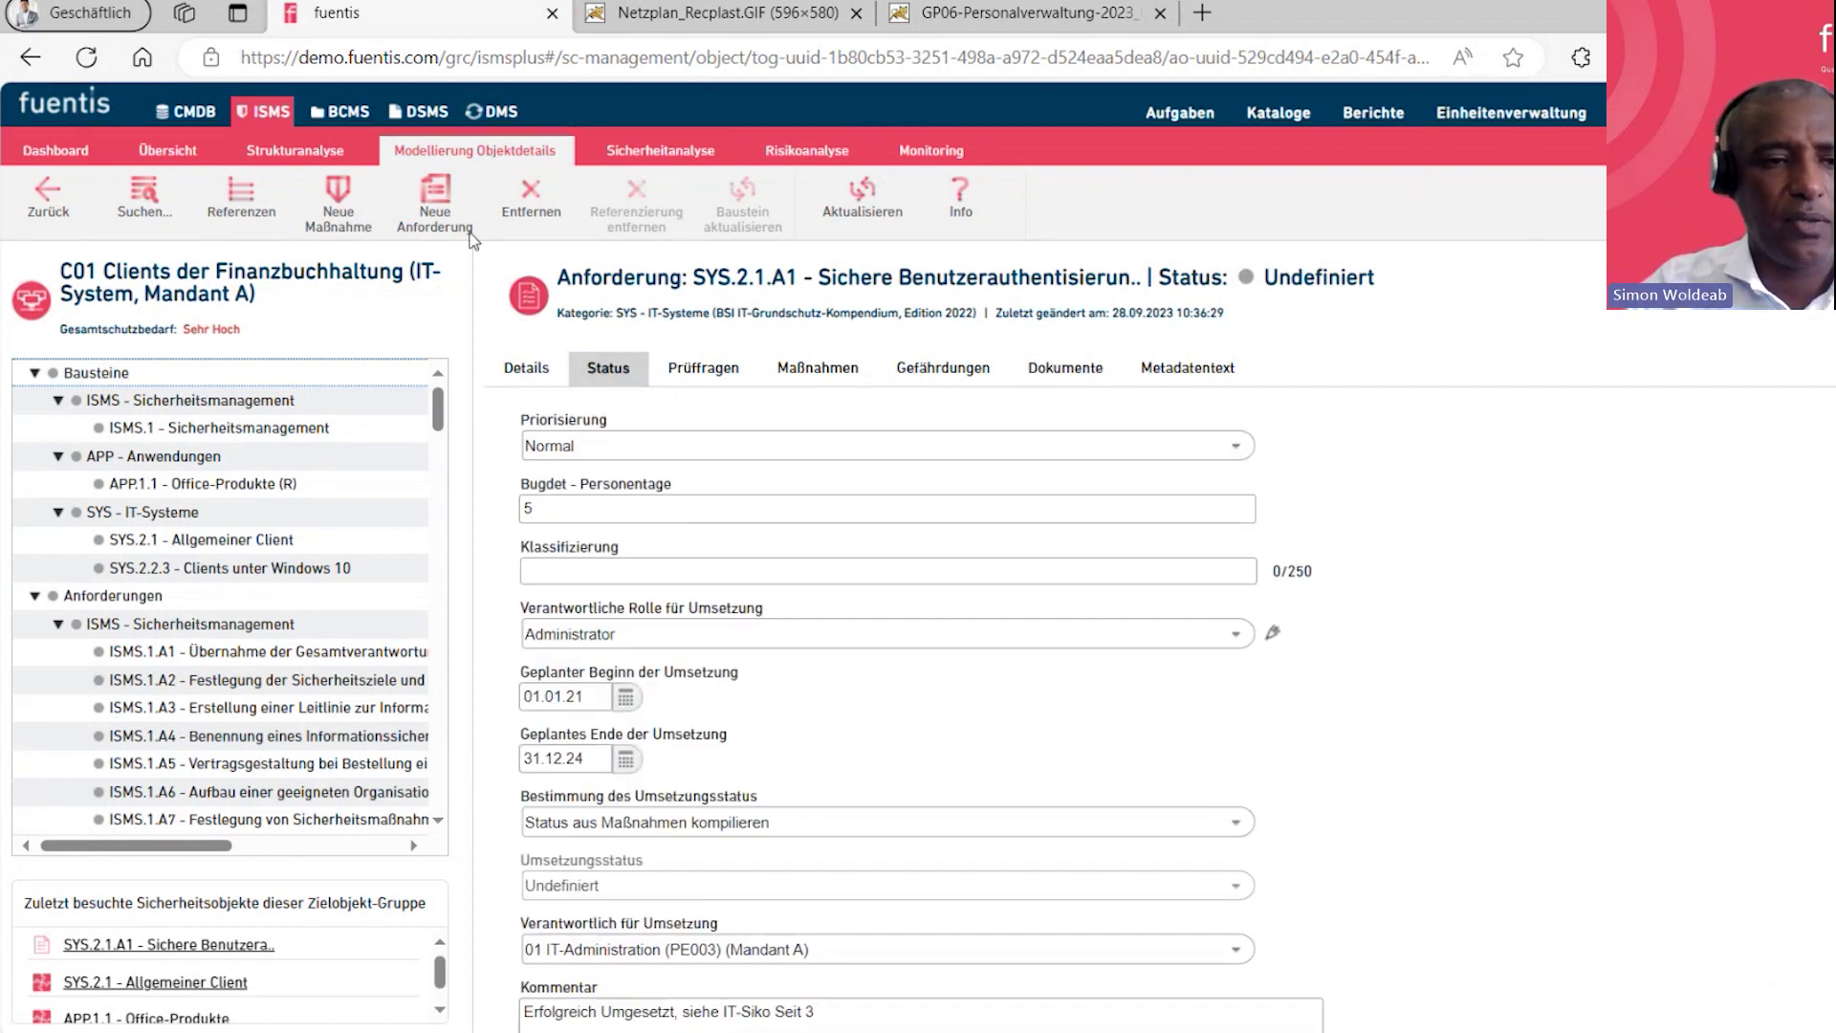
left_click(32, 205)
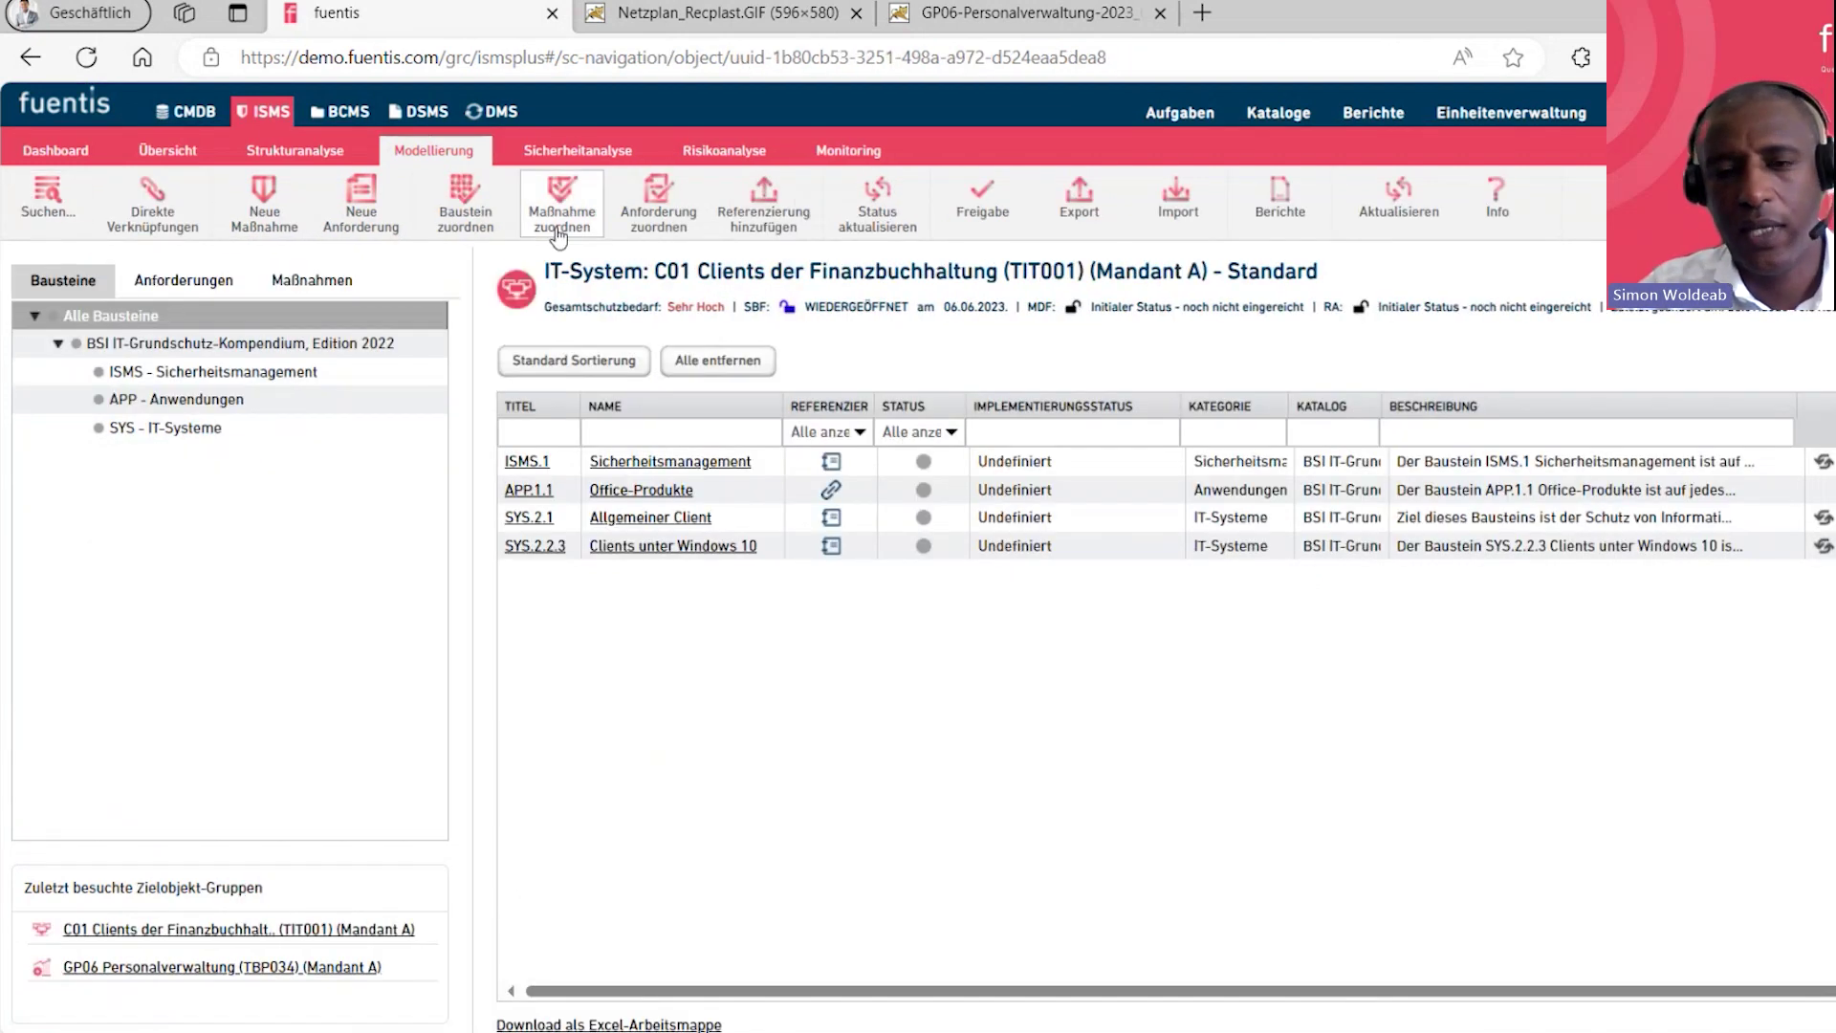
Examine the Excel export options for Bausteine, selecting only ISMS.1 Sicherheitsmanagement, and the Teilverbund Bericht options, cancelling both without generating output
left_click(1080, 207)
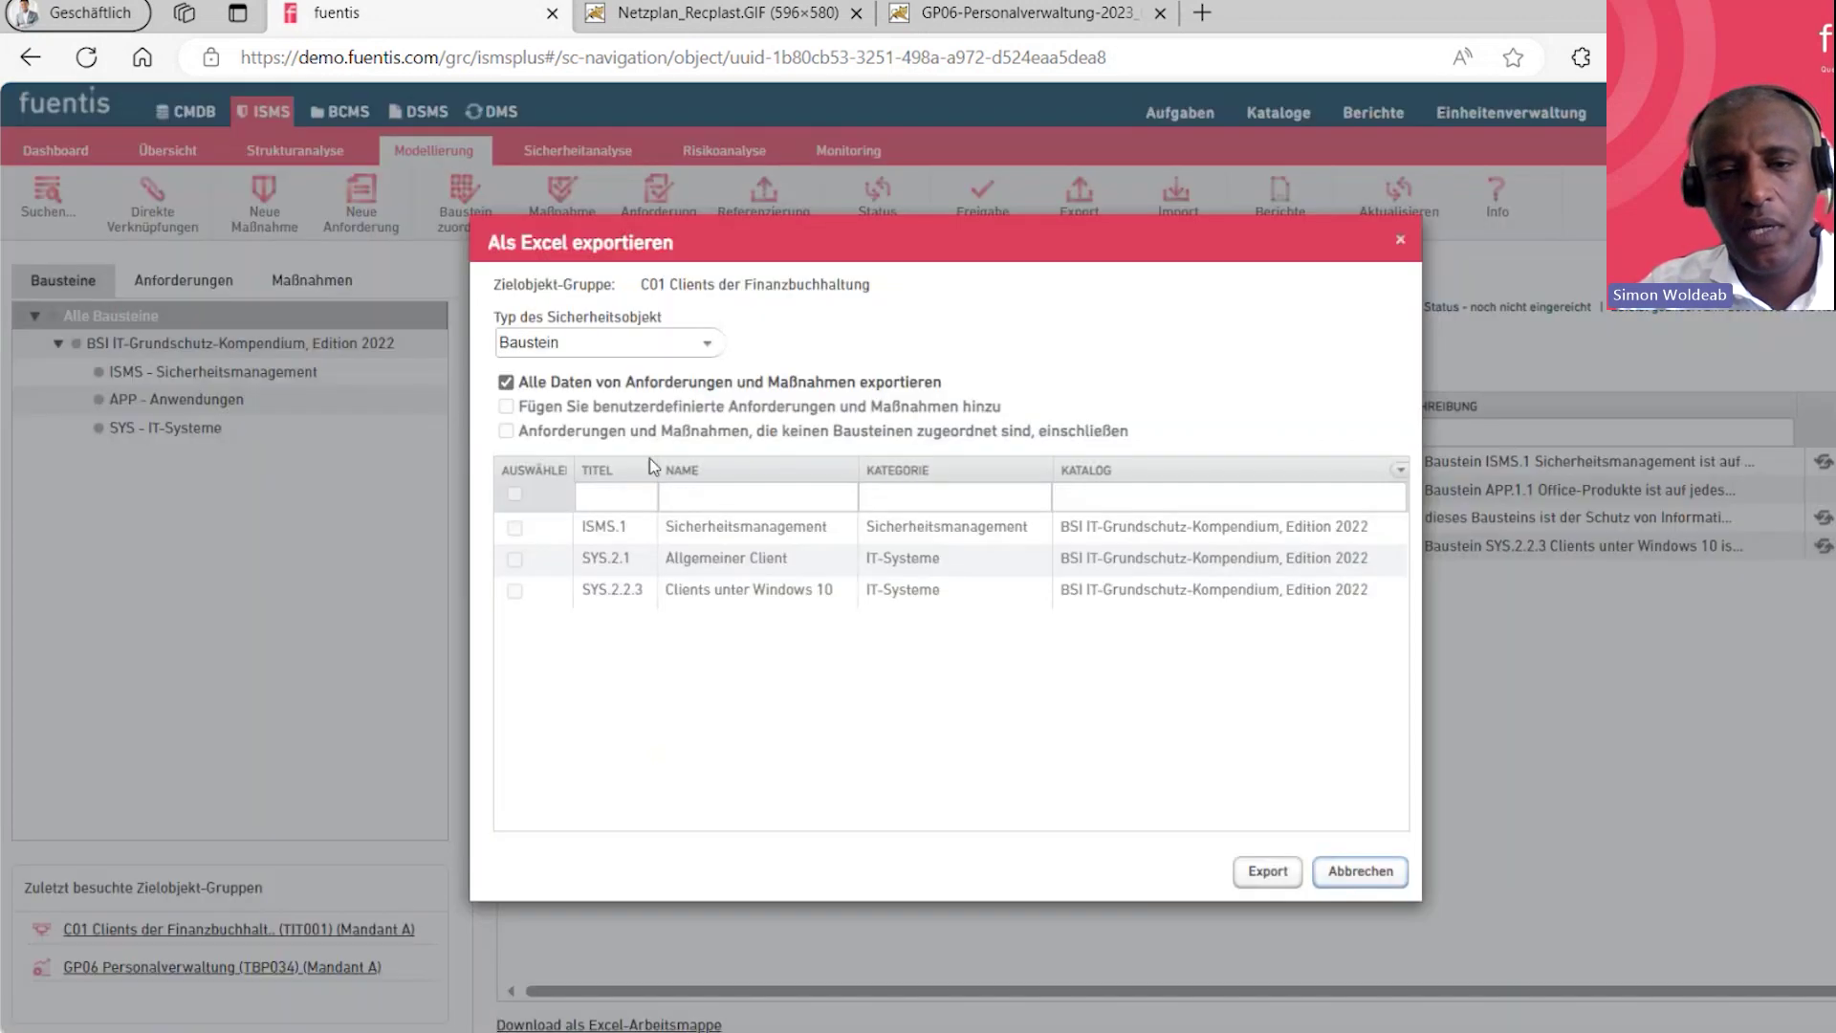
left_click(713, 346)
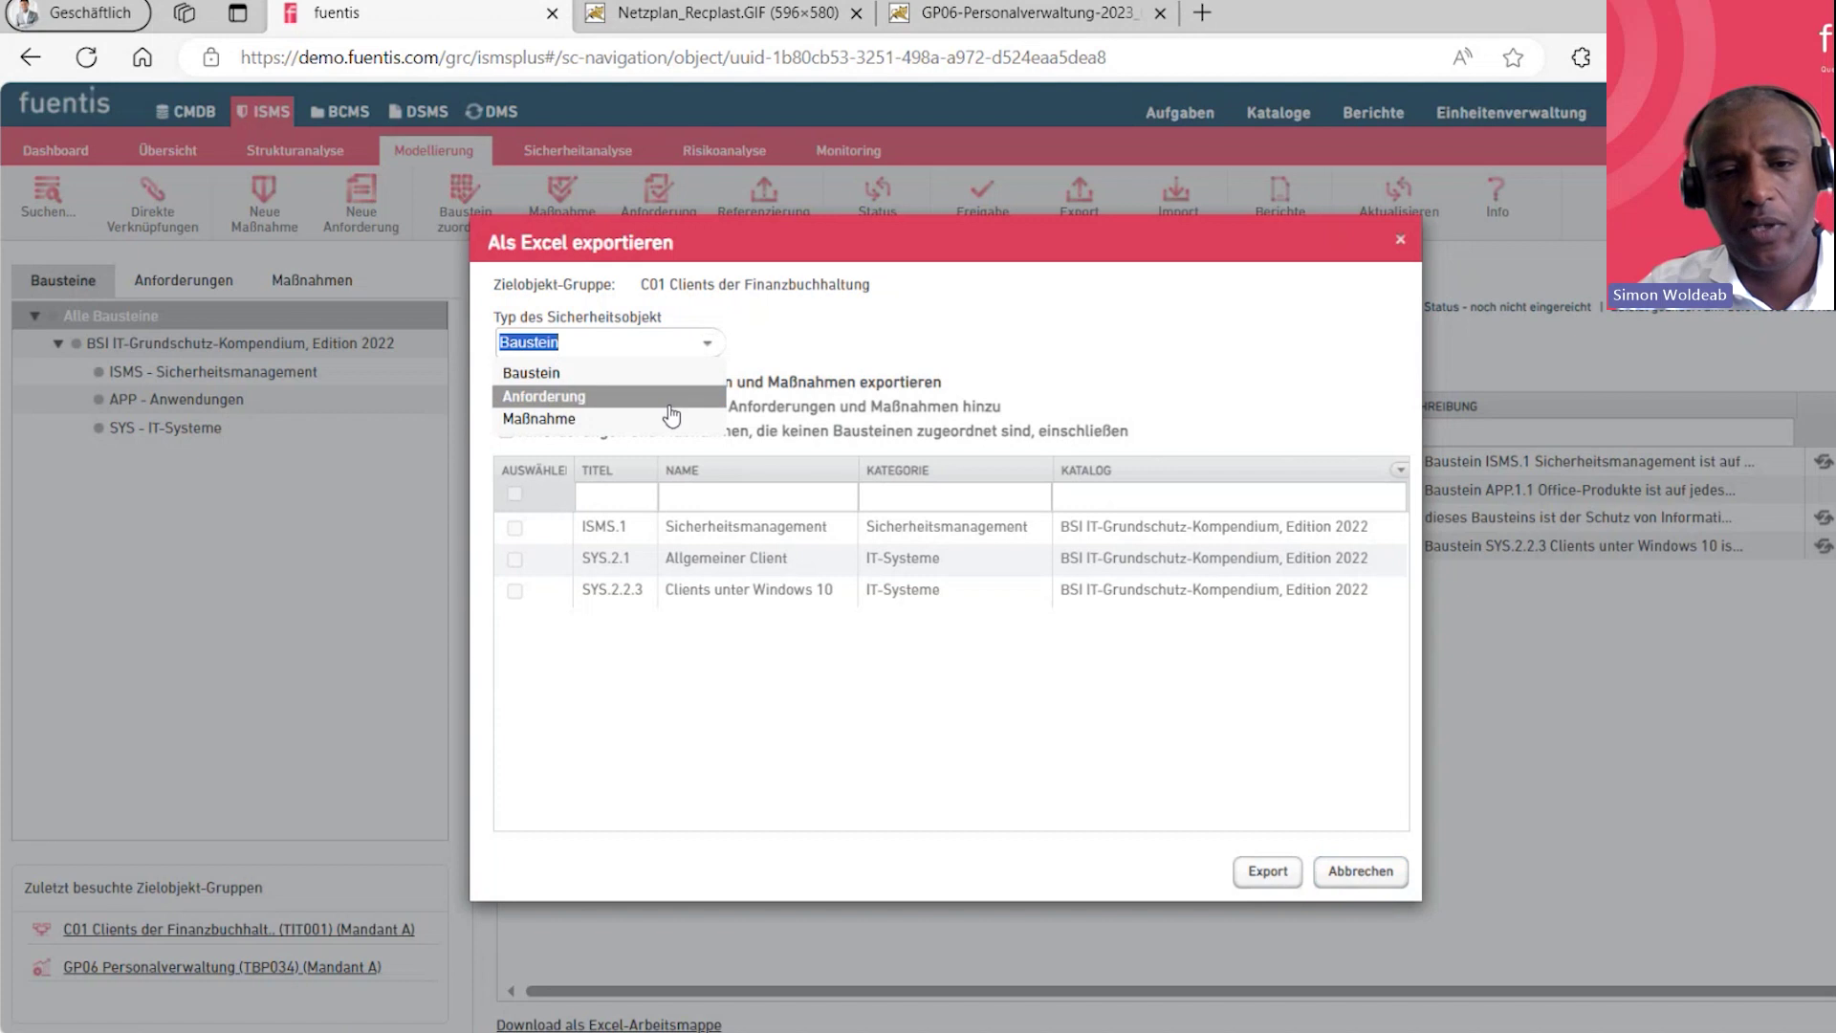
left_click(531, 372)
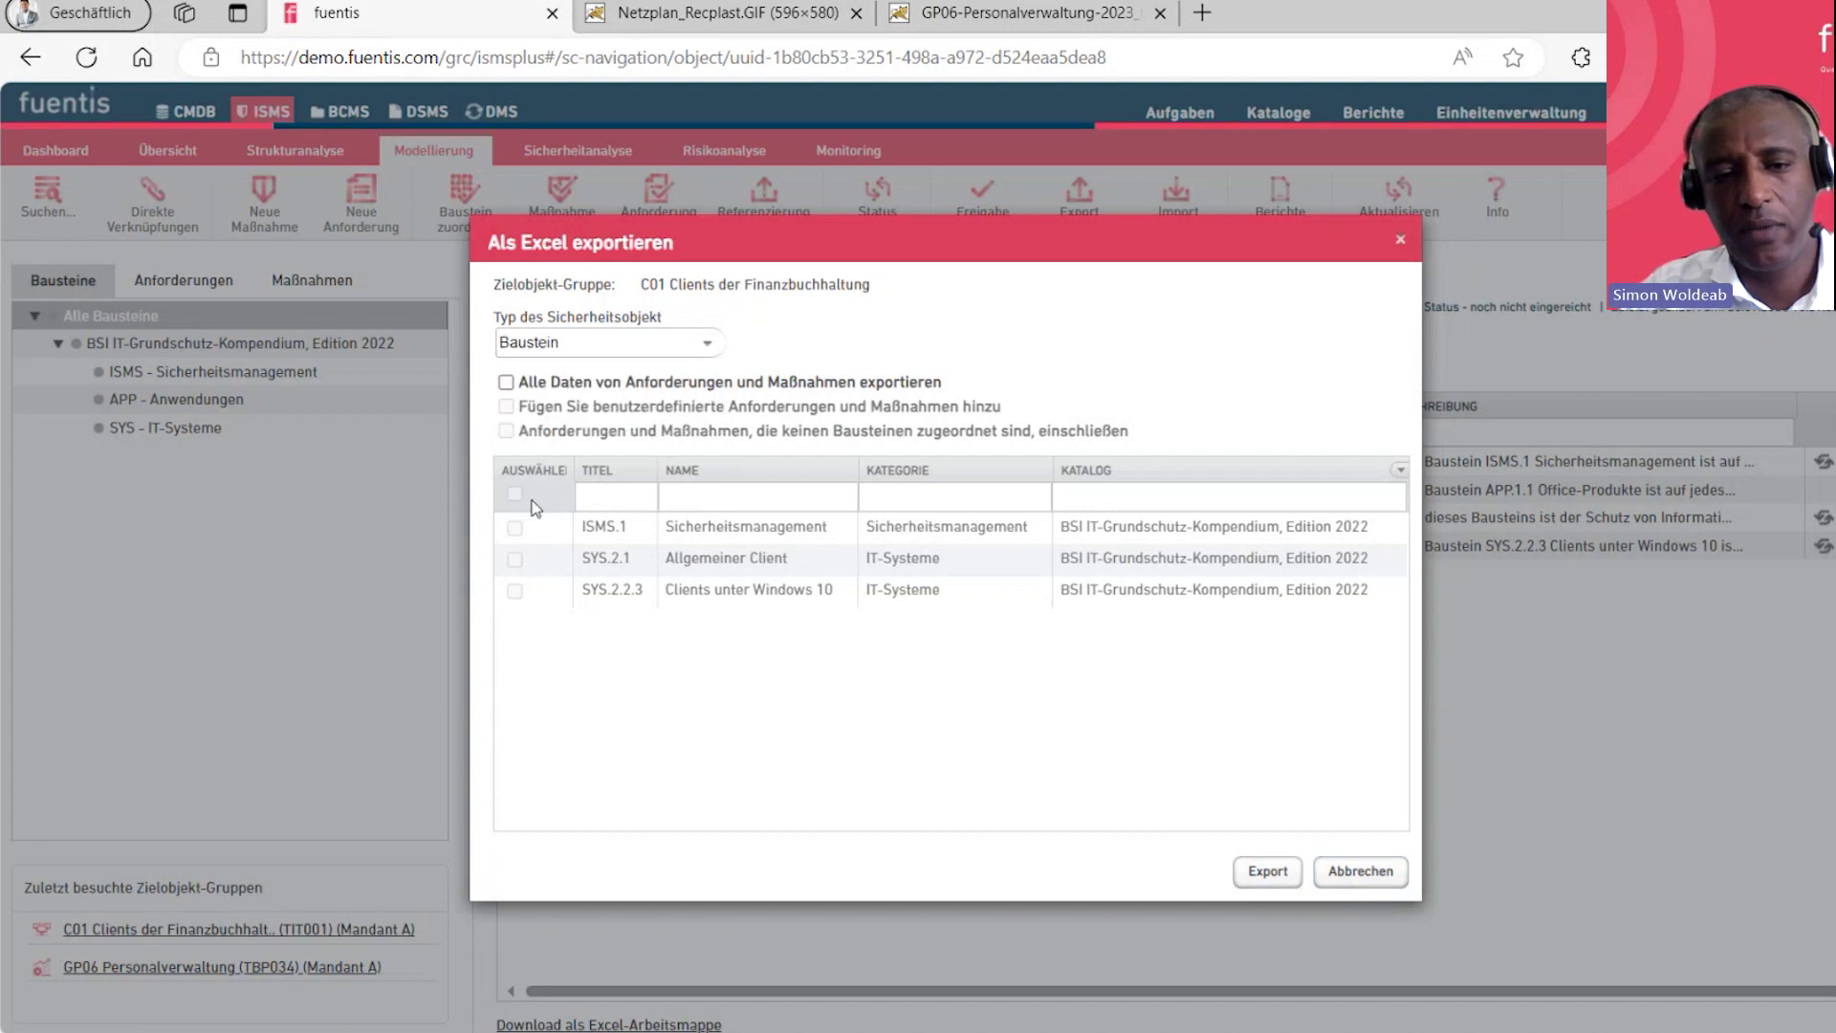
left_click(515, 526)
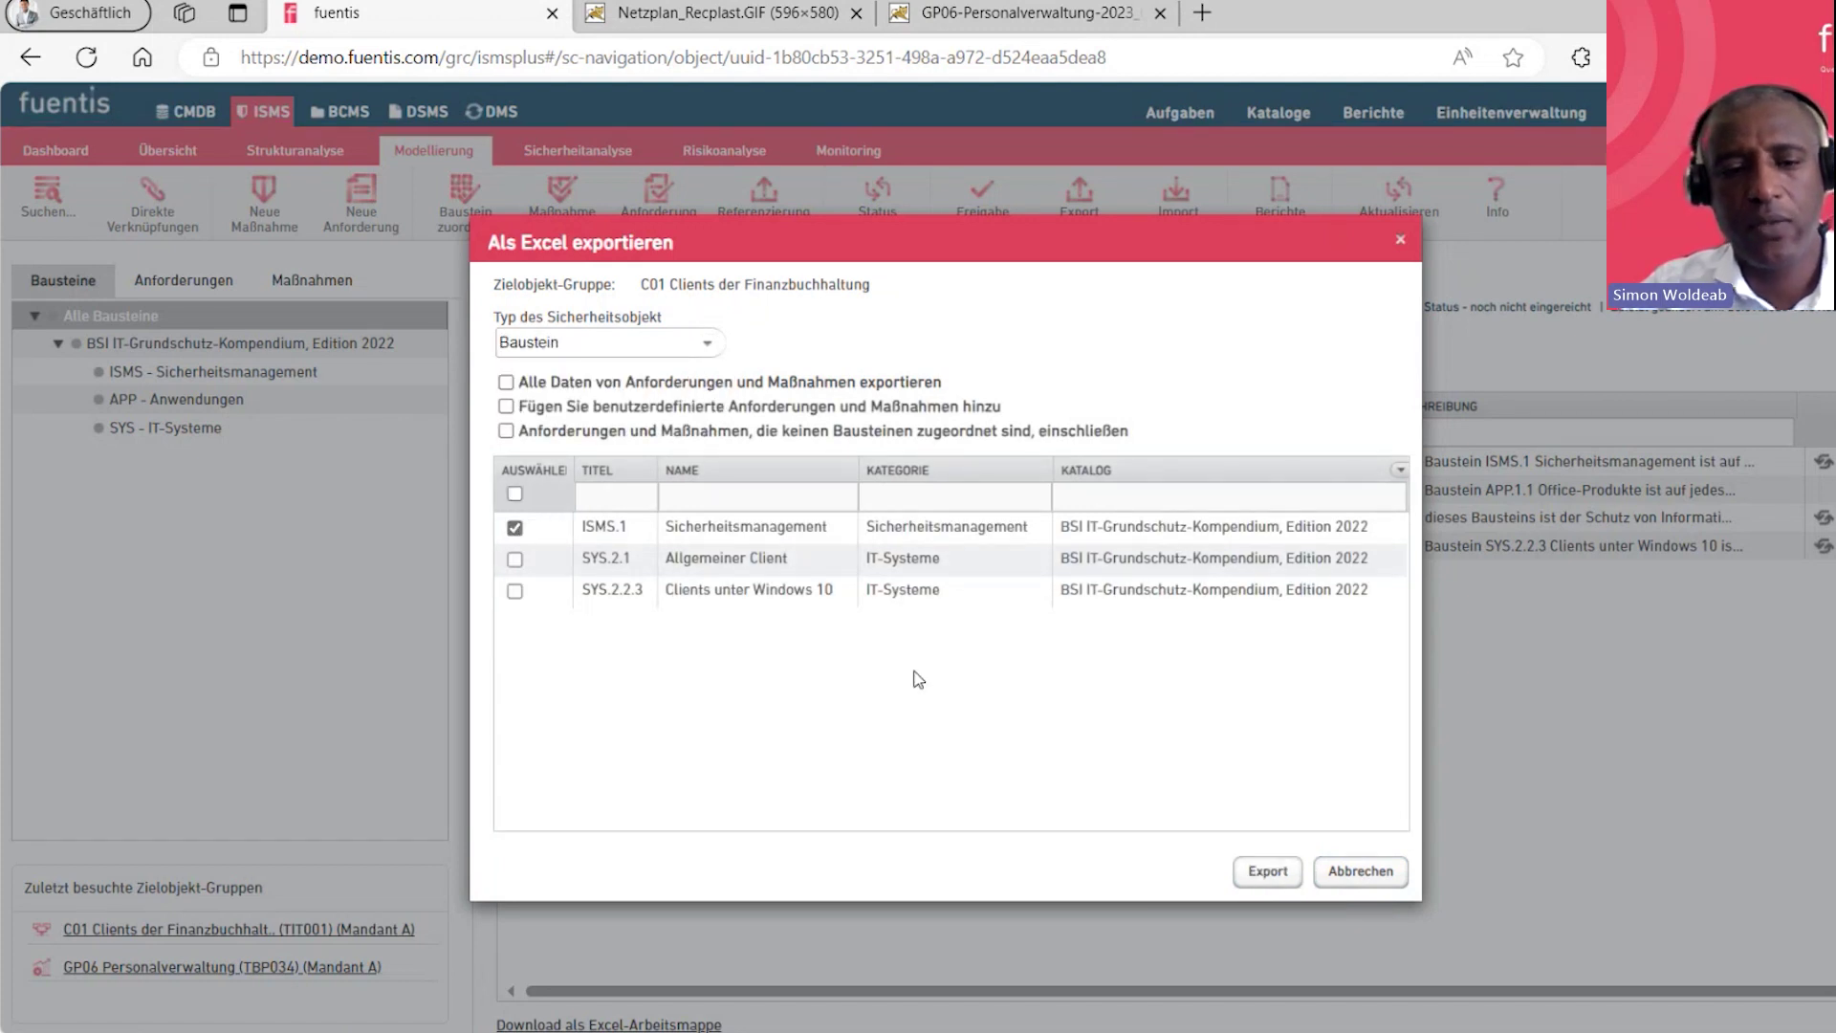
left_click(1382, 890)
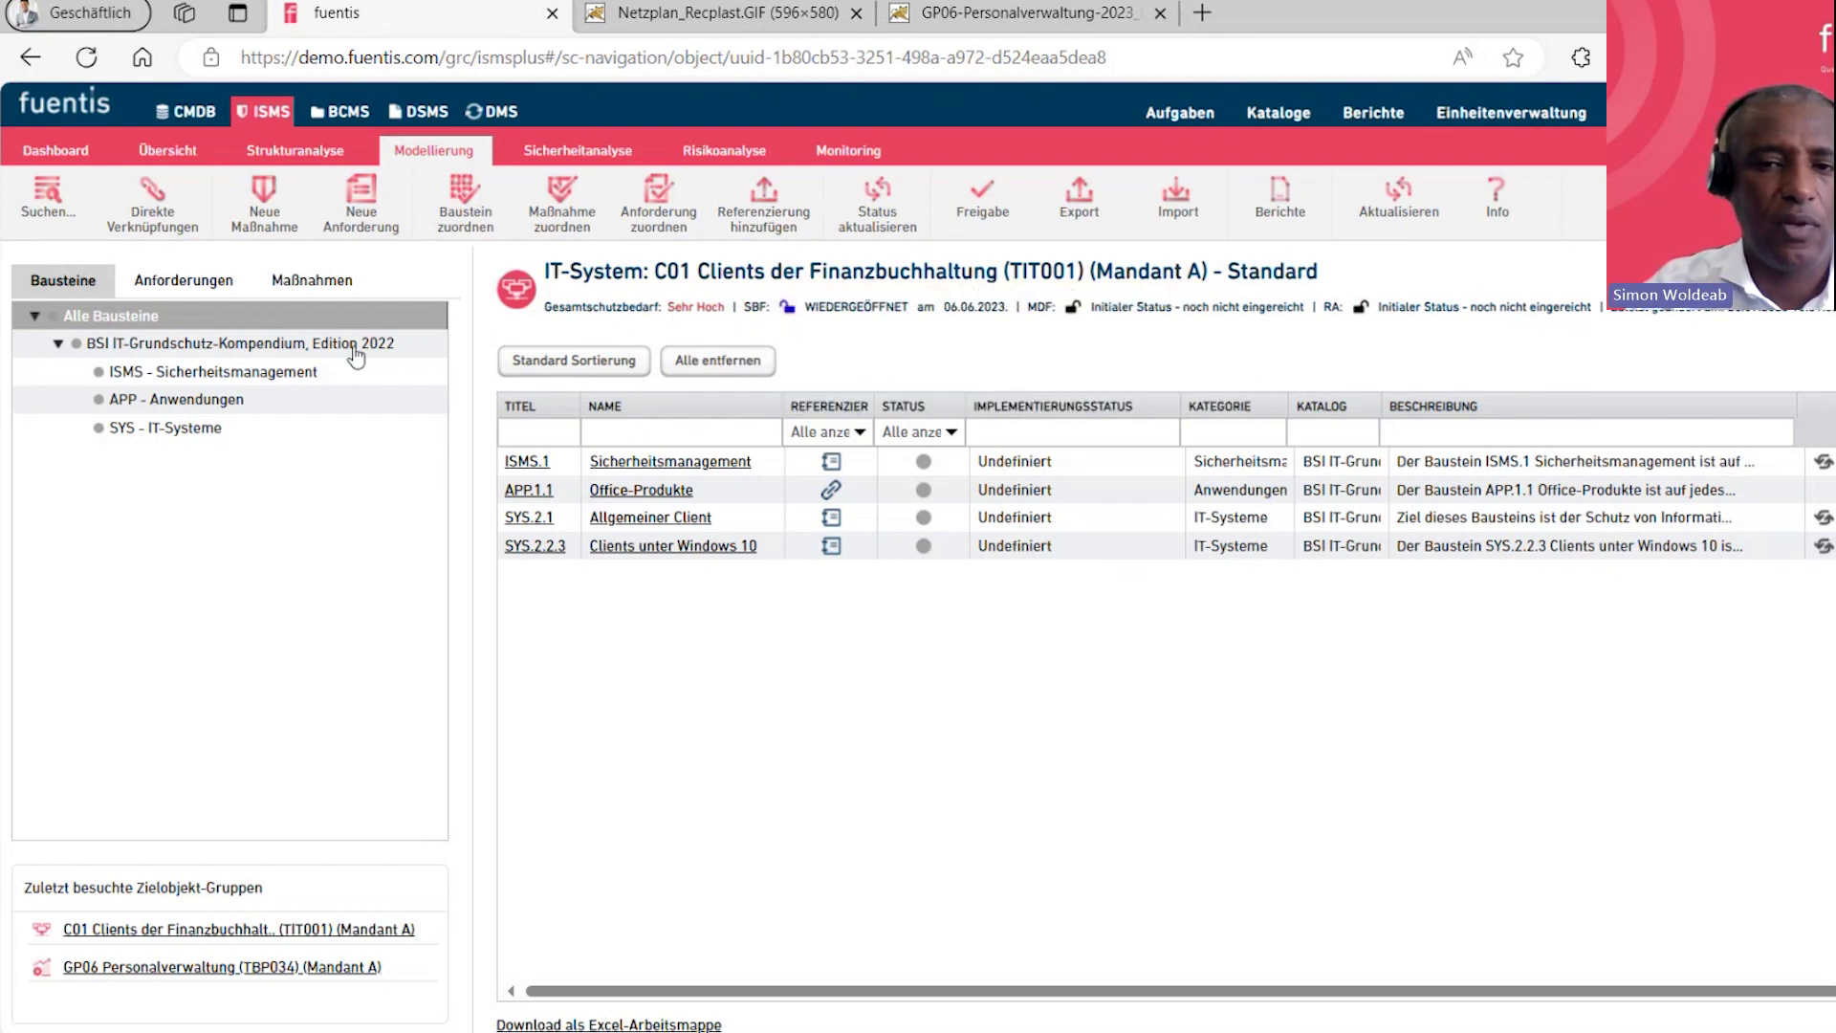
left_click(1274, 197)
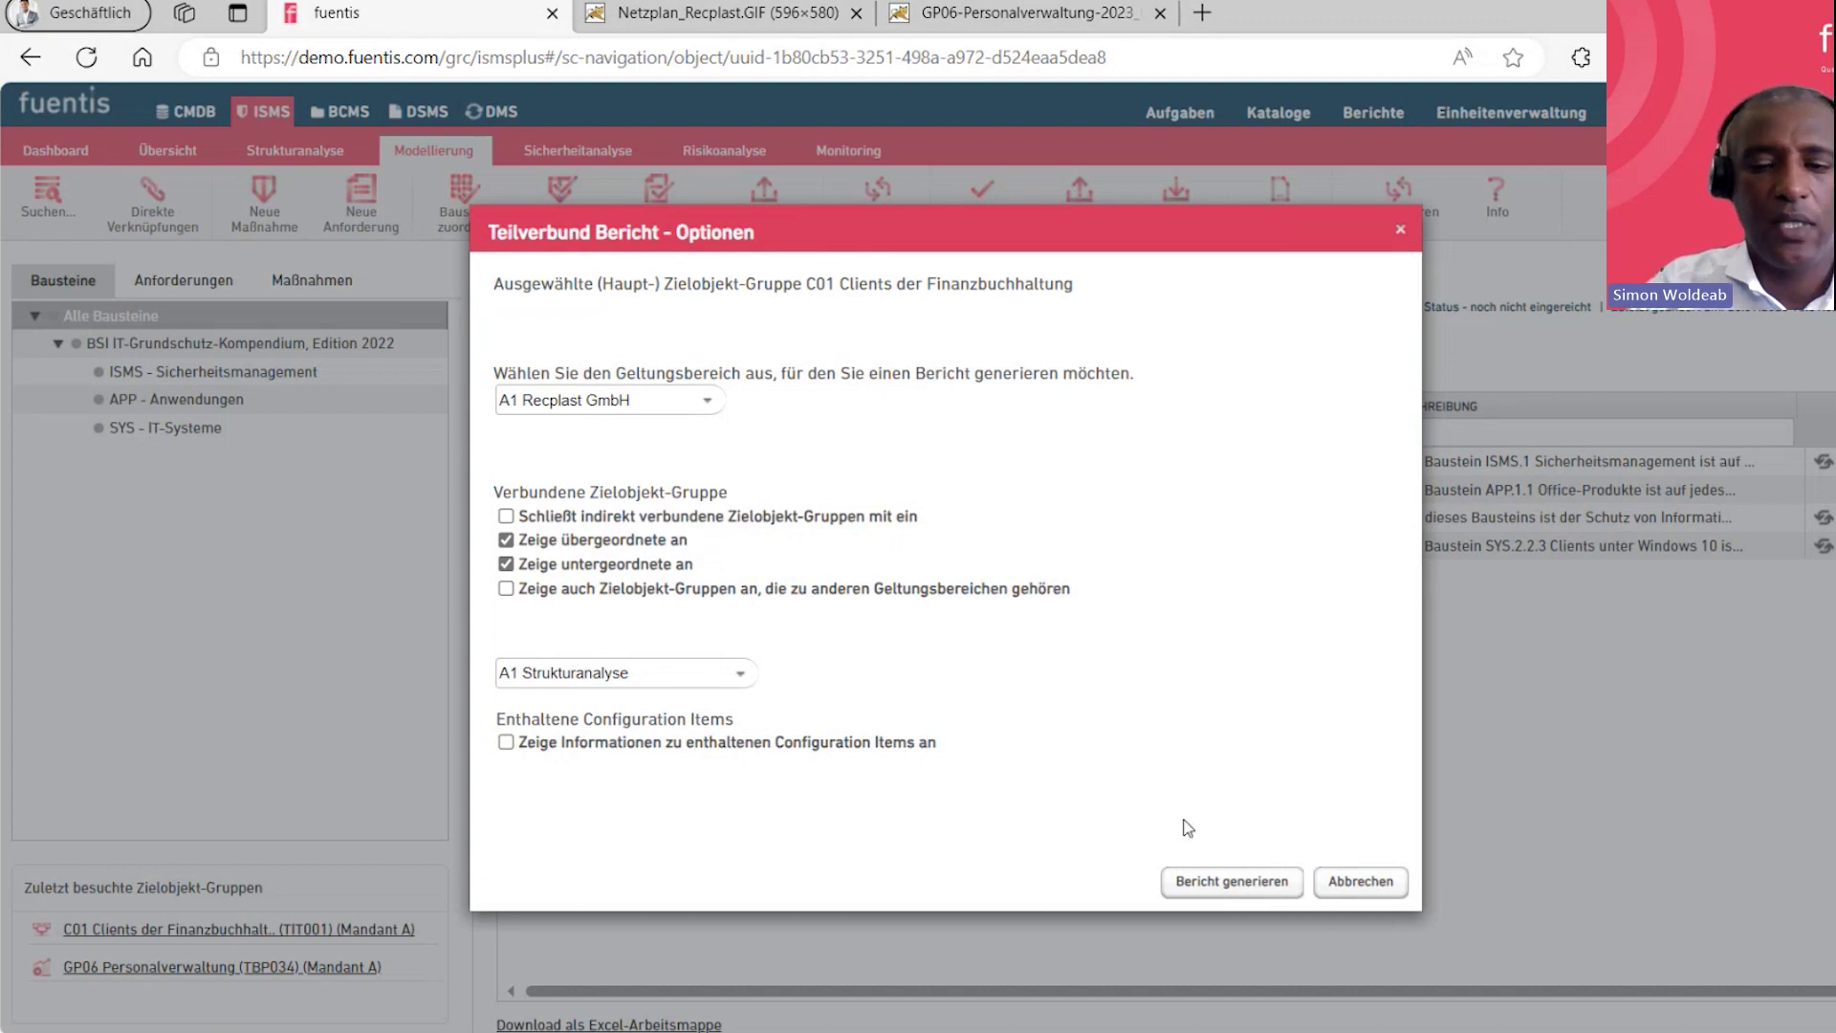
left_click(1360, 880)
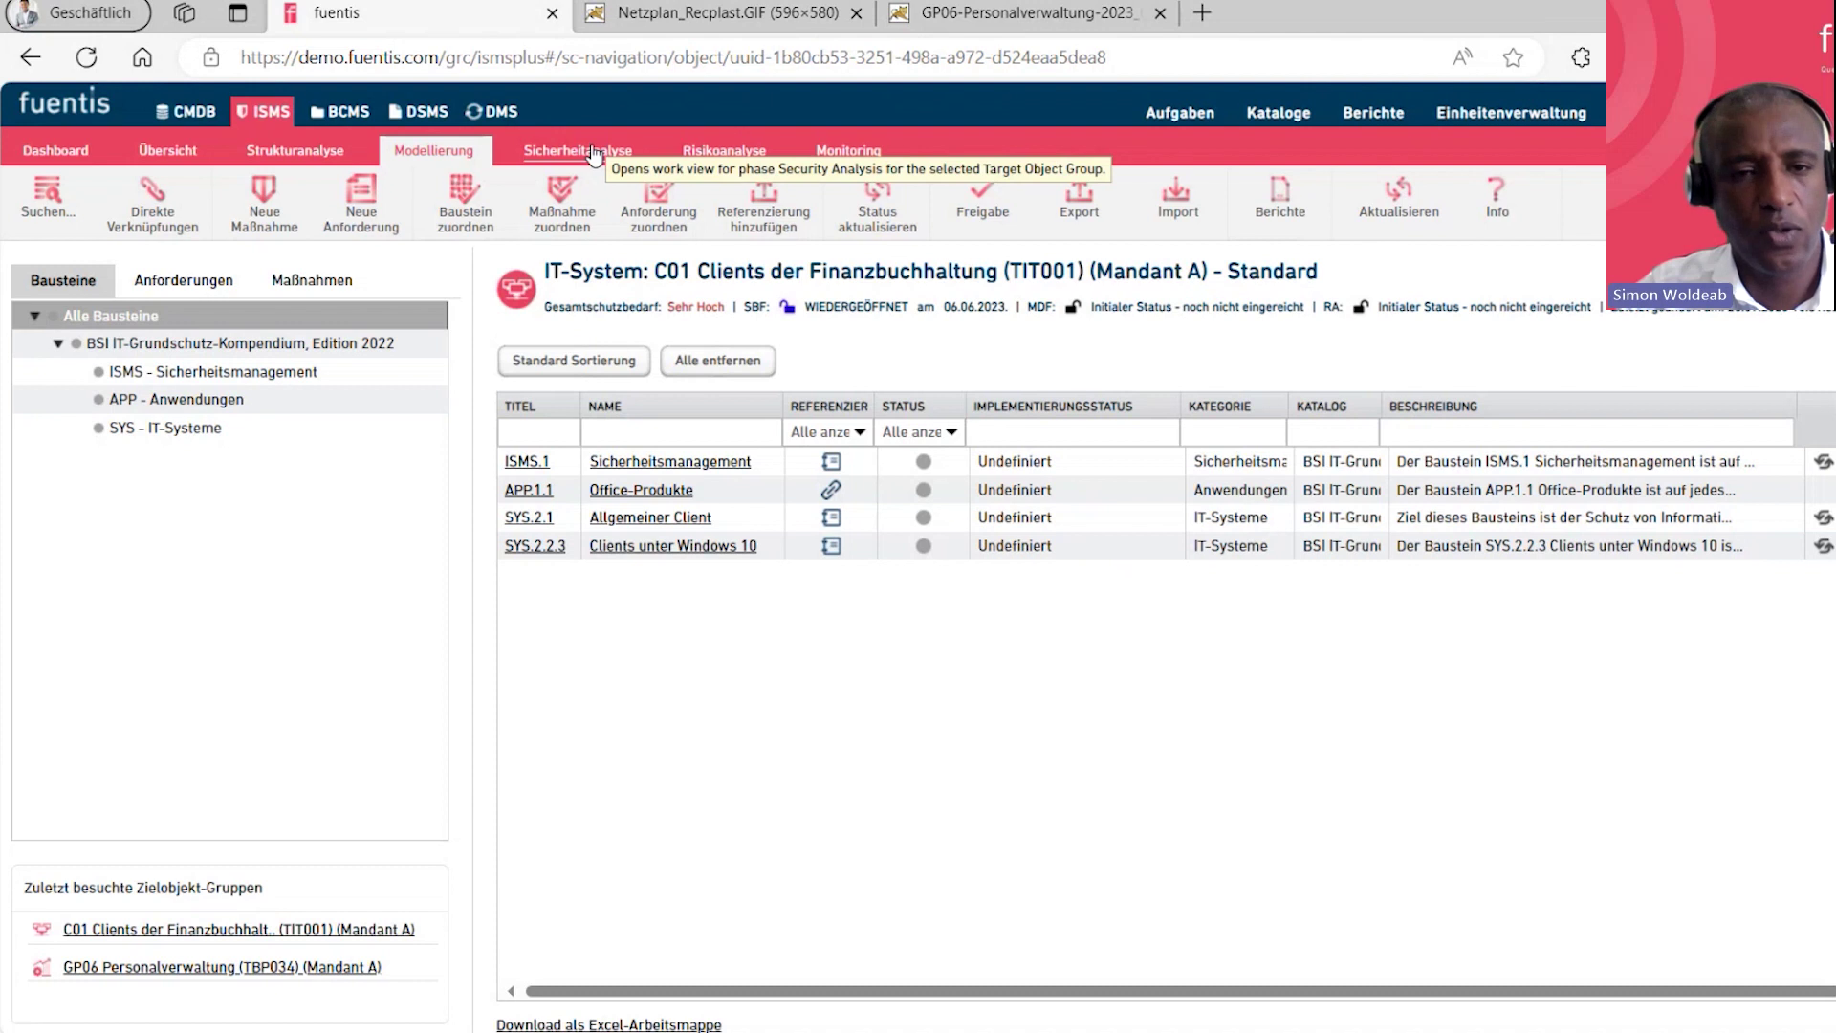
Review the Risikoanalyse of C01 and the details of Gefährdung G 0.8 Ausfall oder Störung der Stromversorgung, returning to the Gefährdungen overview
left_click(733, 150)
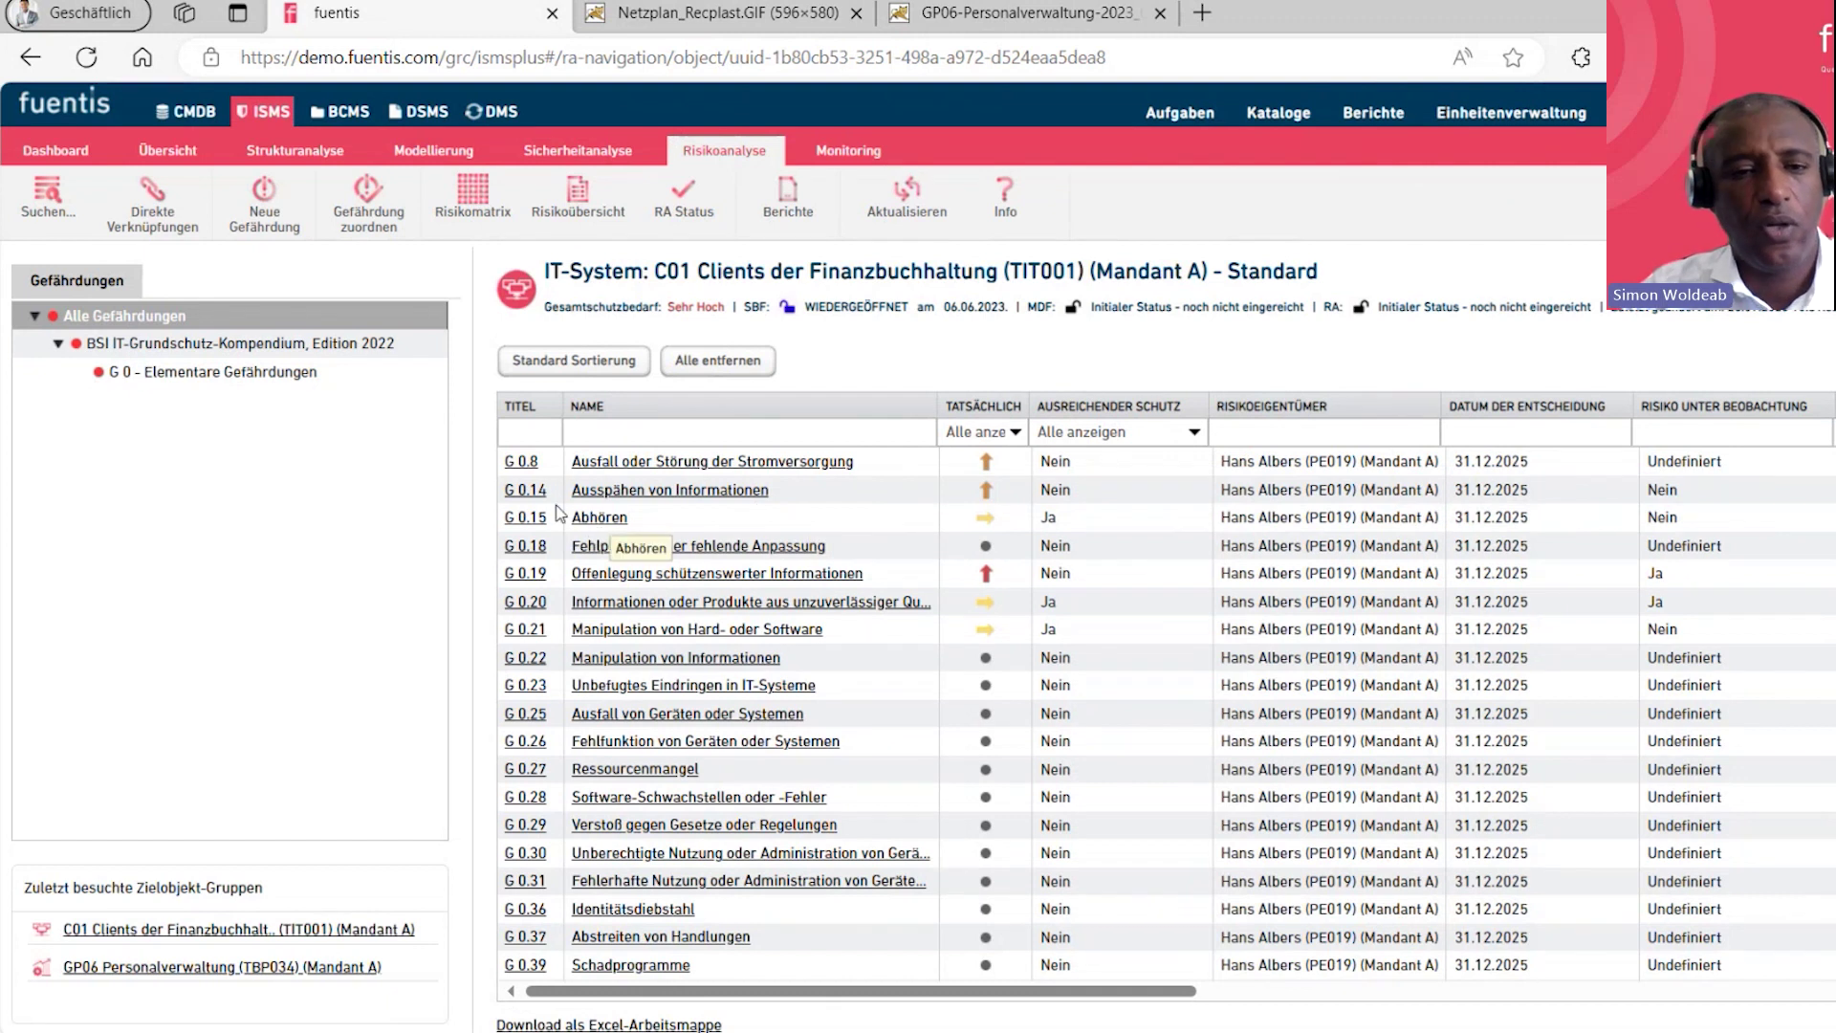
left_click(521, 467)
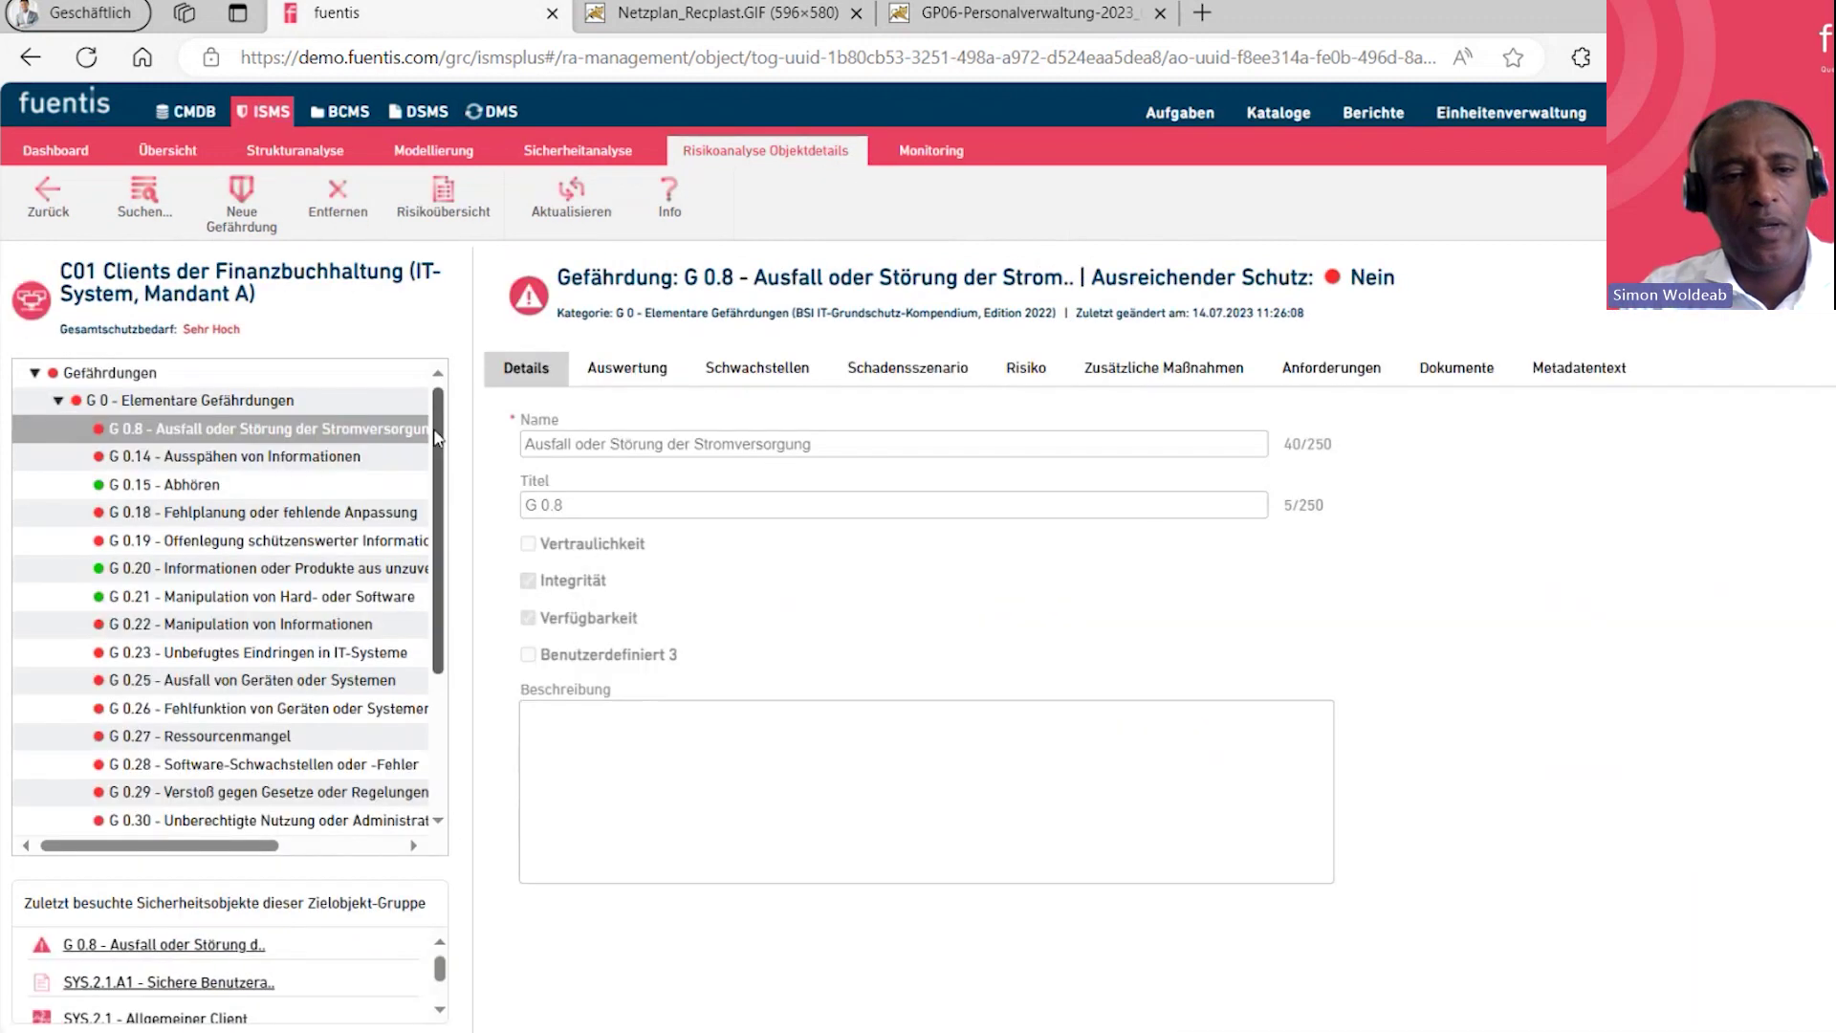
left_click(37, 196)
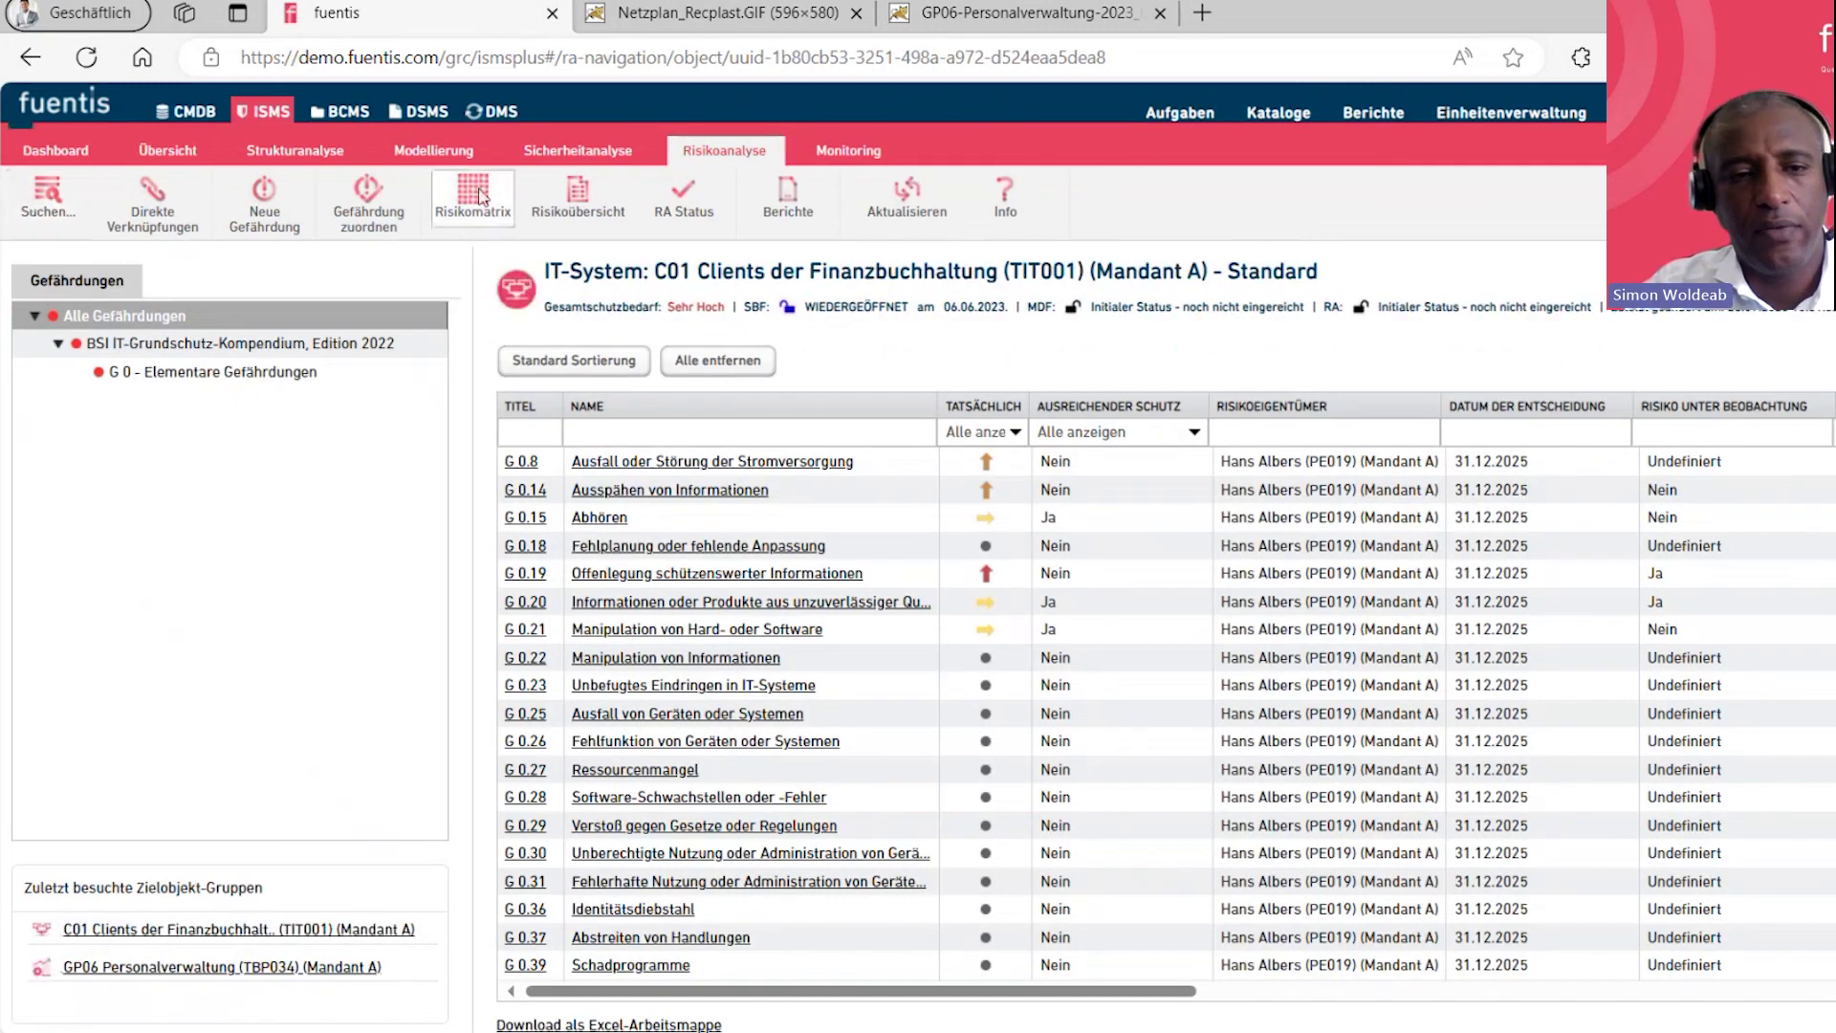
Show the Risikomatrix for Mandant A, examine the alternative matrices it could be changed to, and return to the Risikoanalyse without changing it
left_click(473, 198)
left_click(1157, 335)
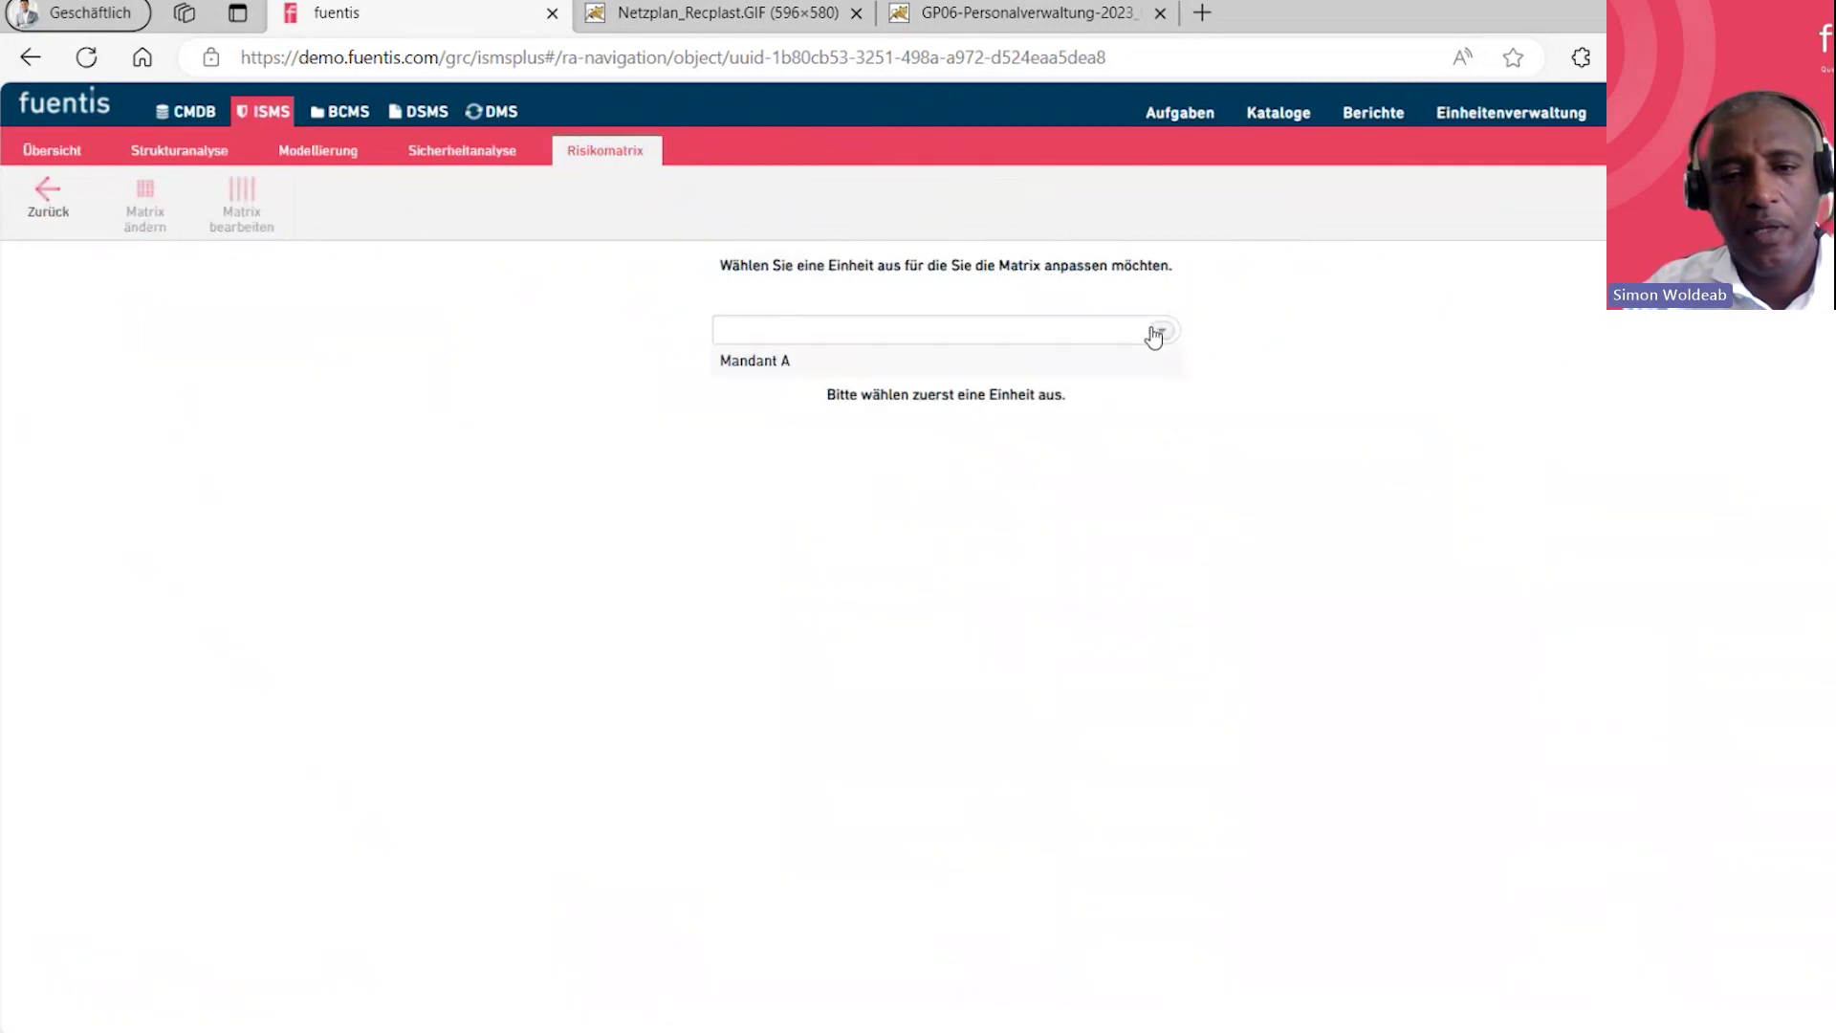
left_click(1001, 362)
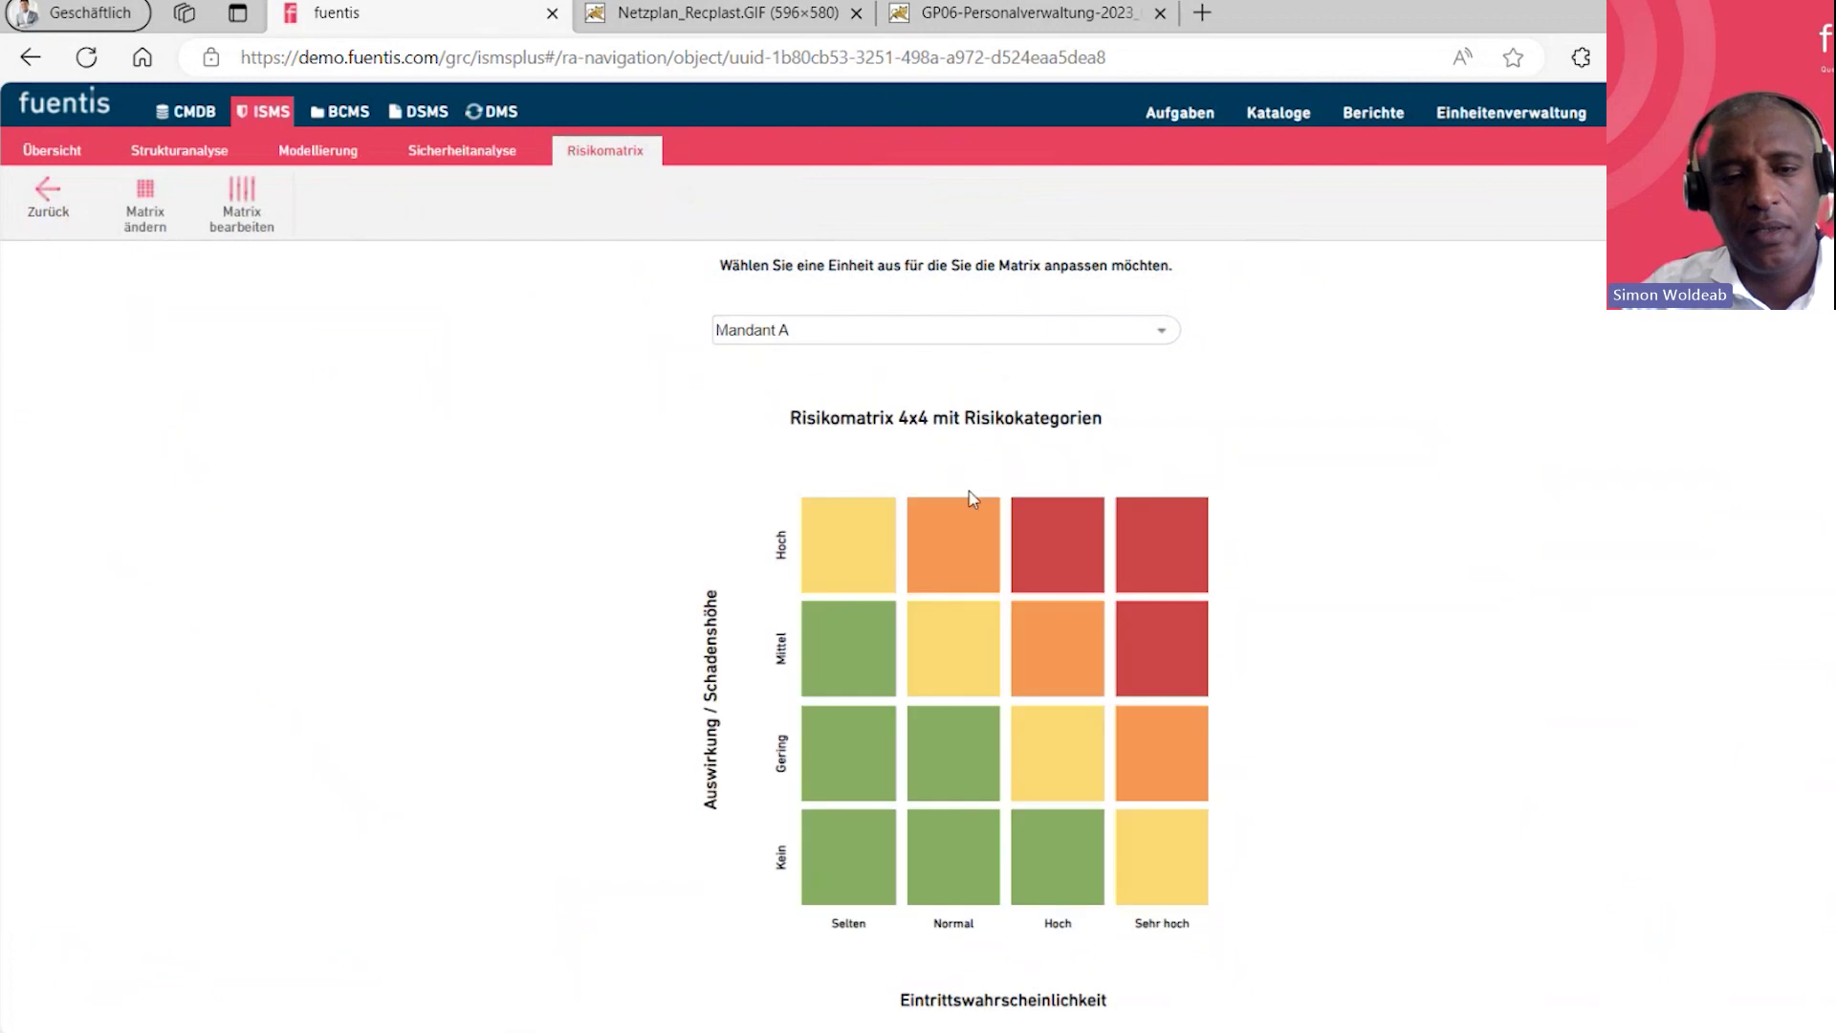
left_click(144, 222)
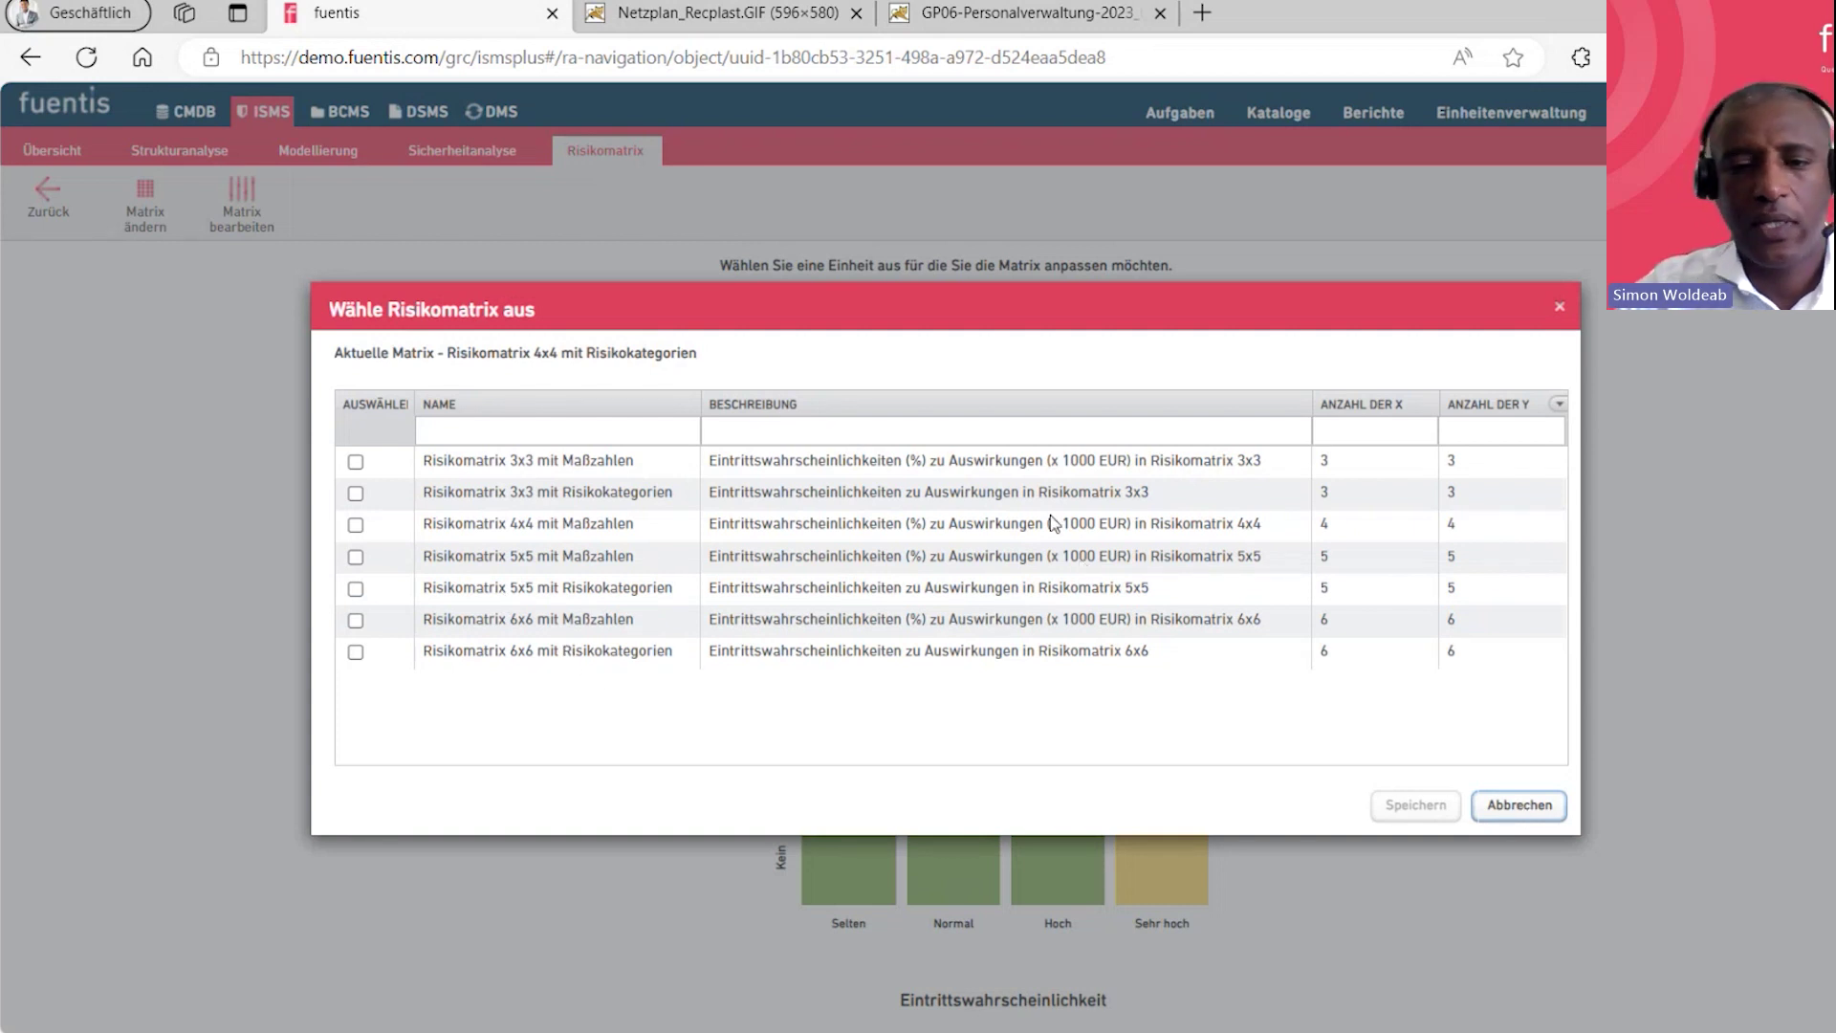
left_click(1528, 811)
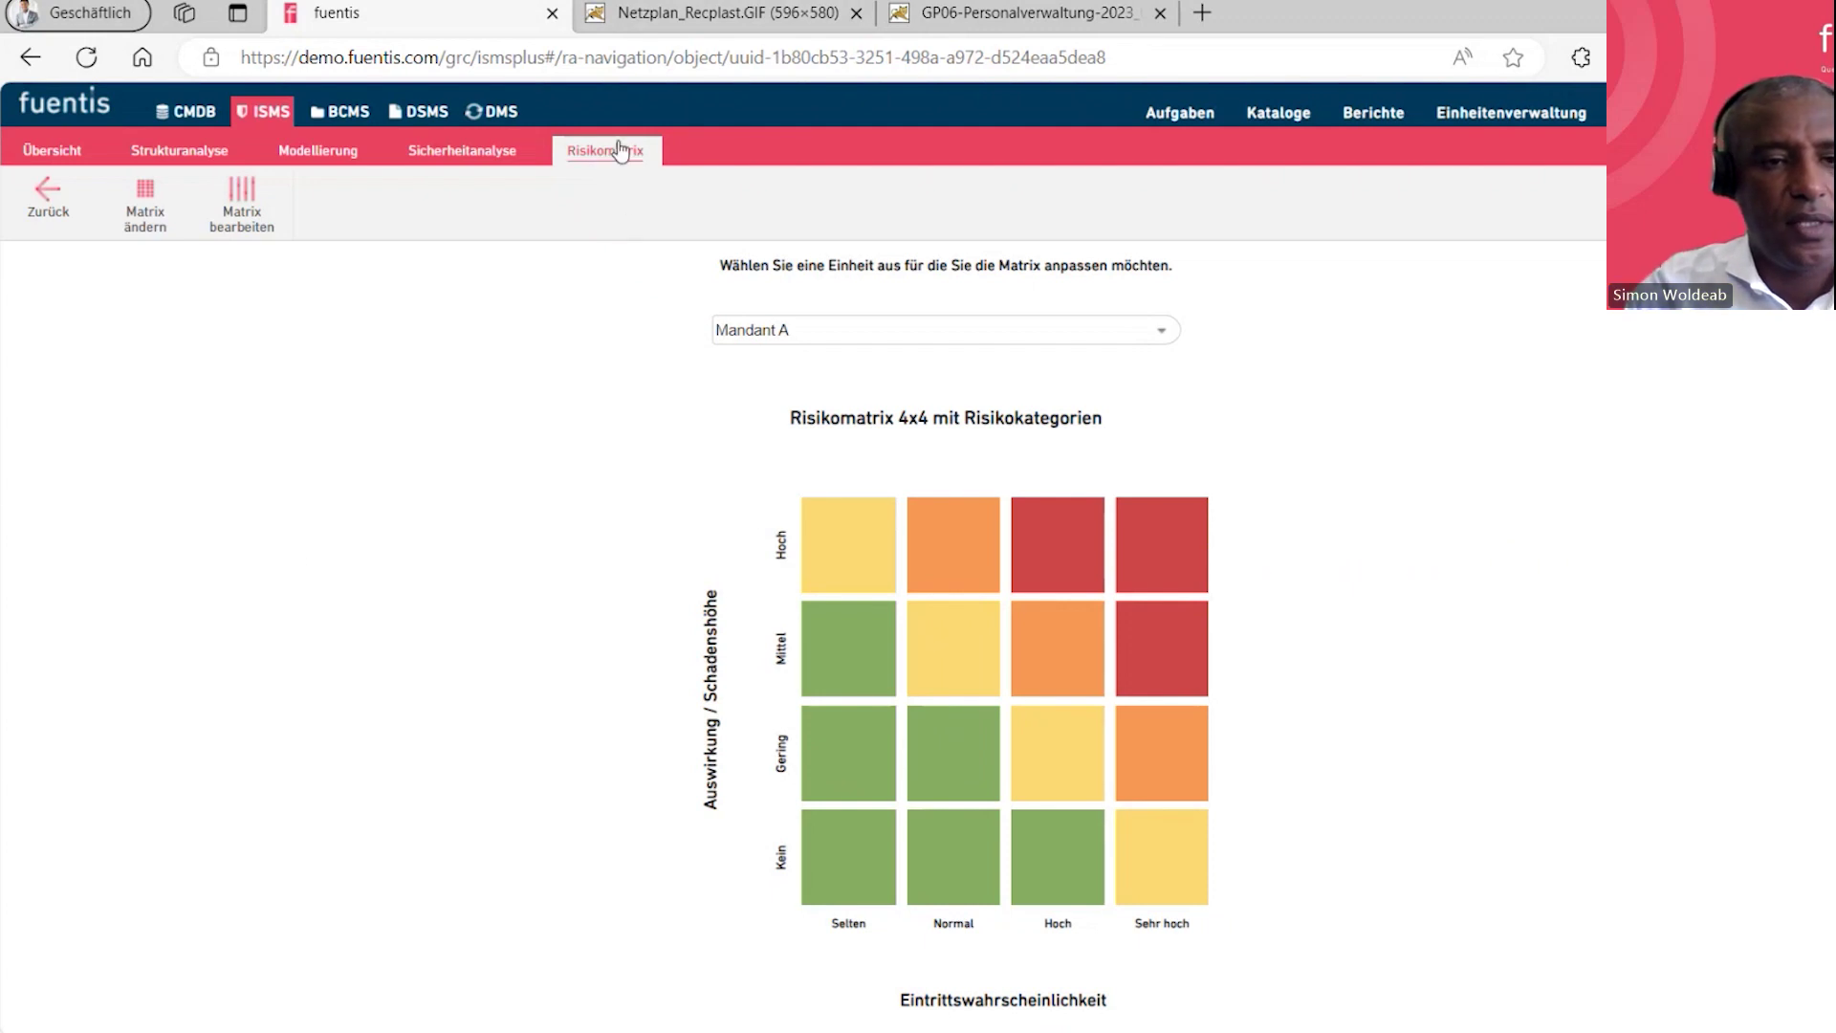
left_click(60, 198)
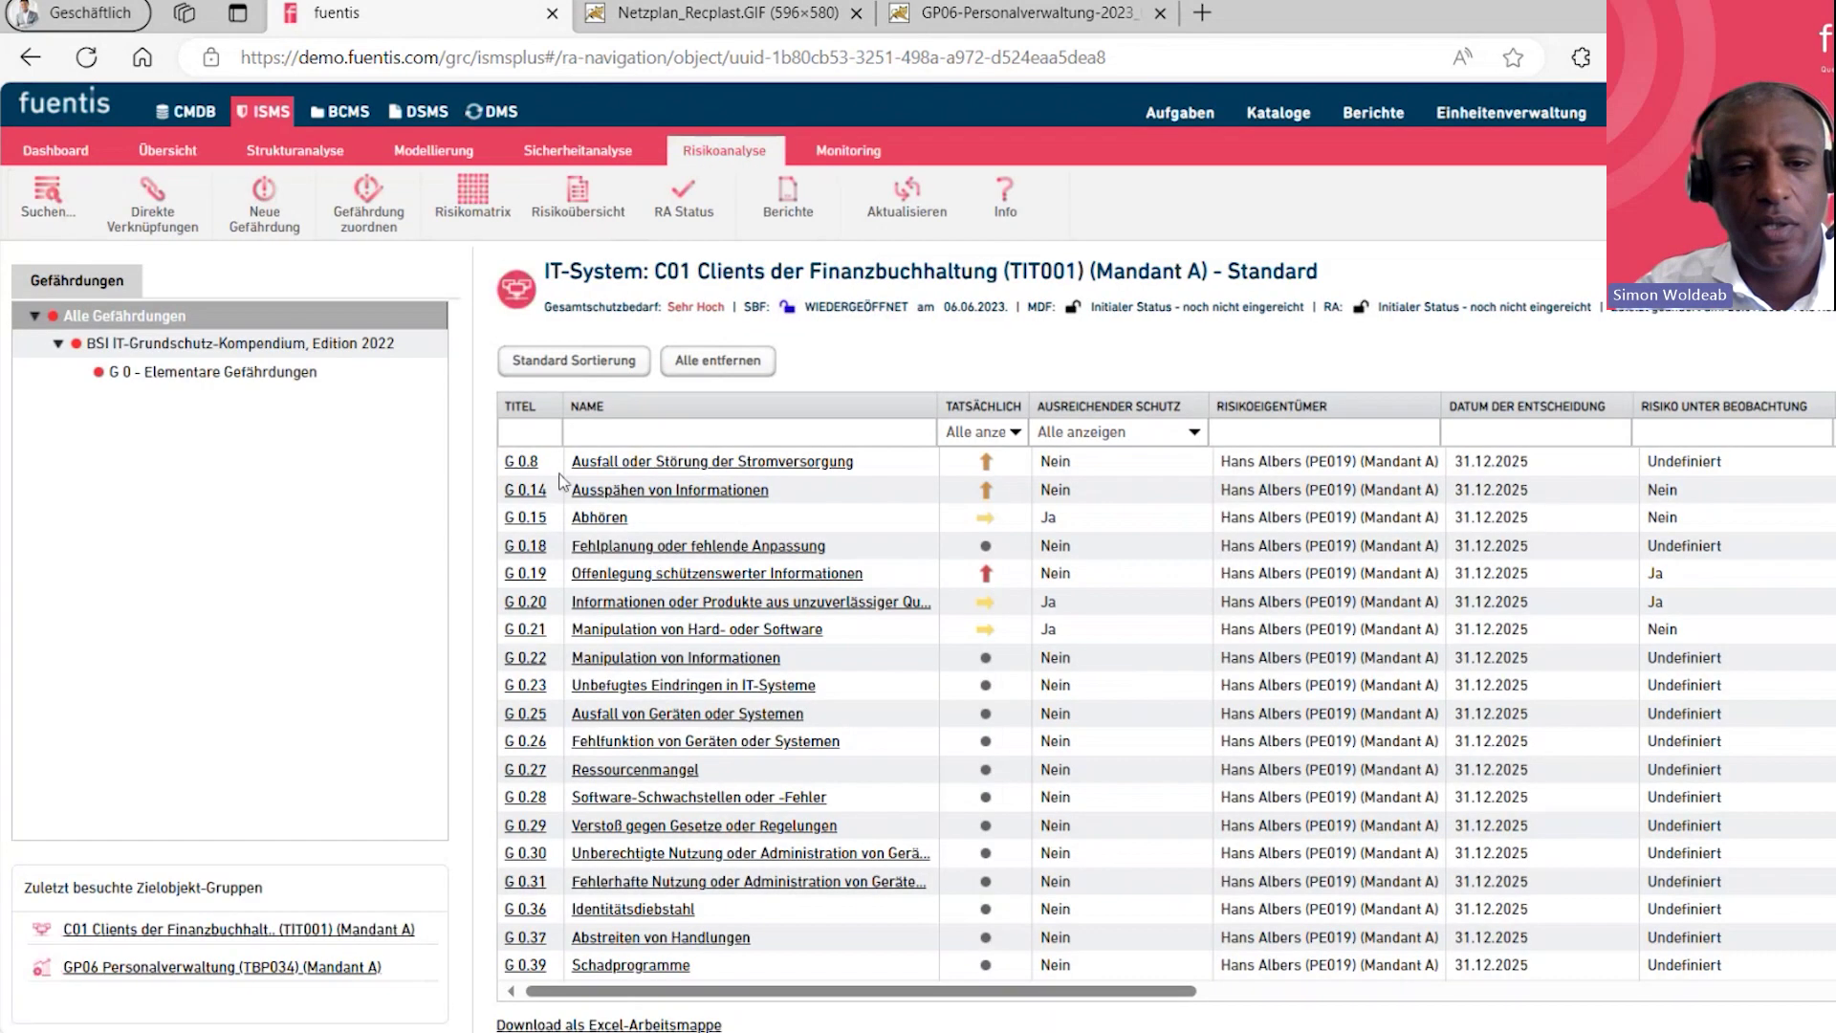
Reopen Gefährdung G 0.8 Ausfall oder Störung der Stromversorgung and read its Metadatentext
left_click(525, 463)
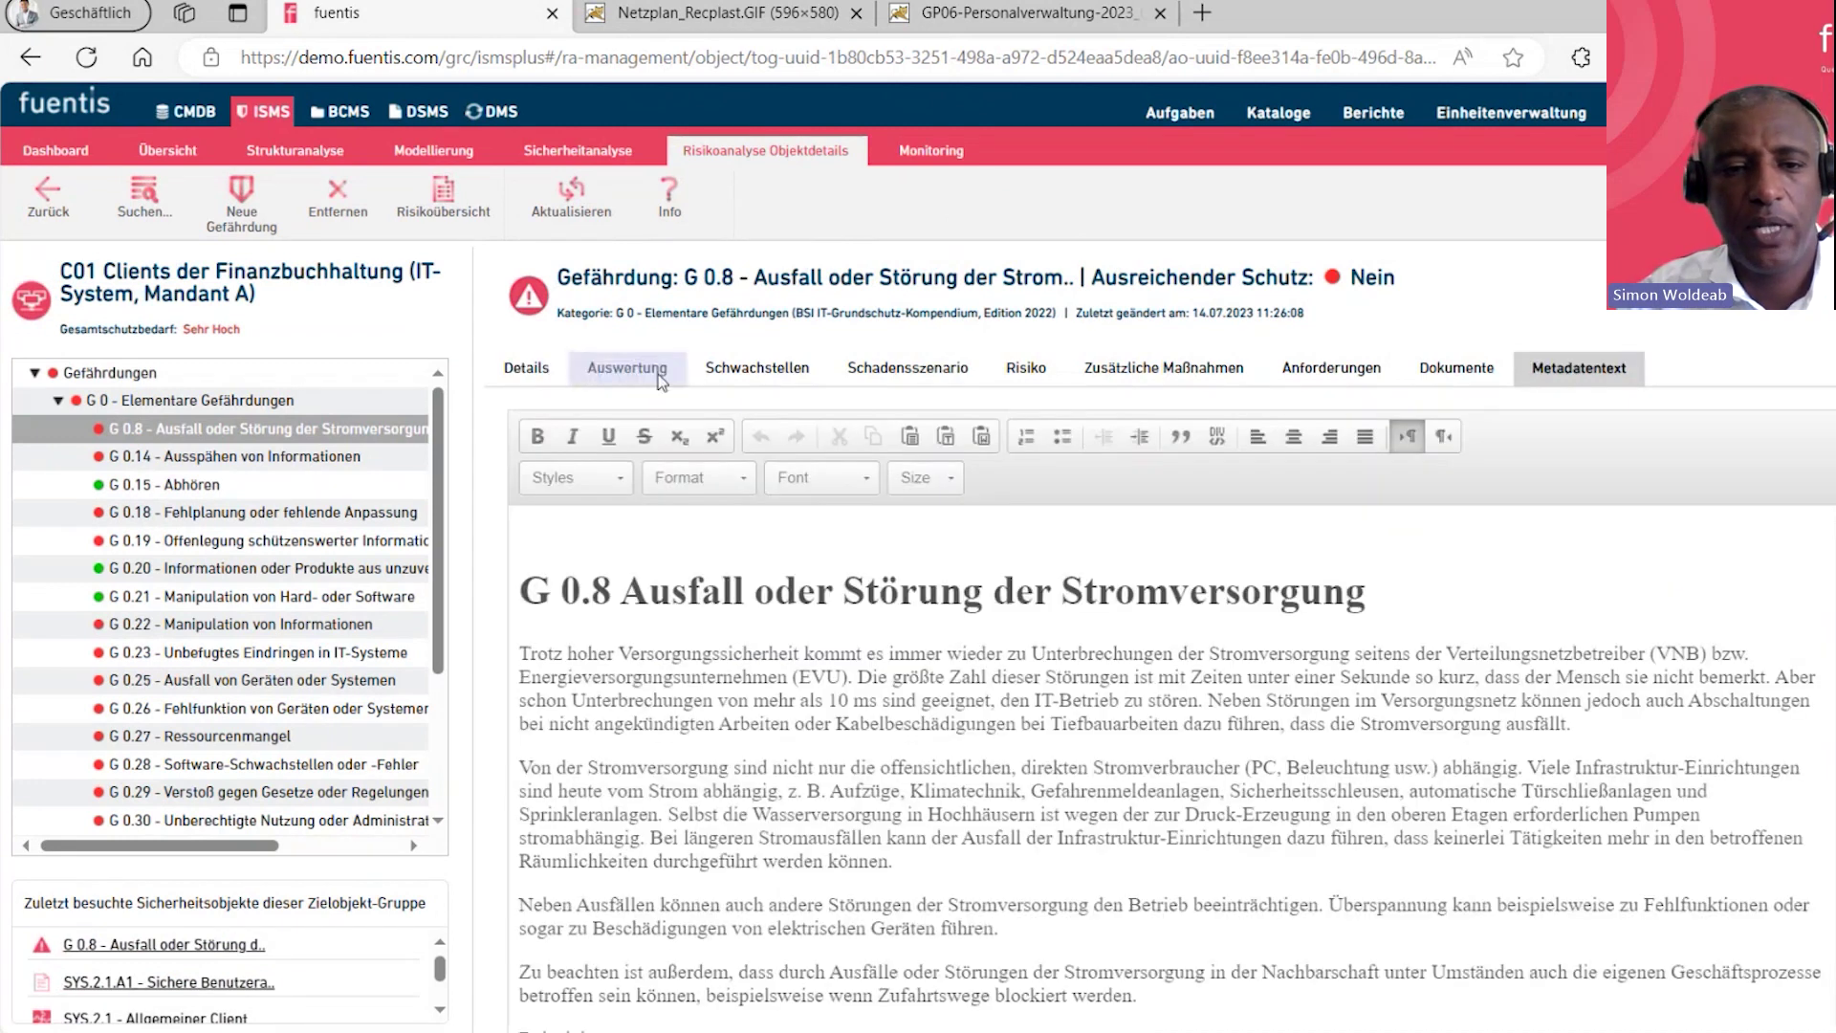
scroll(820, 752, "down", 1)
scroll(817, 756, "up", 1)
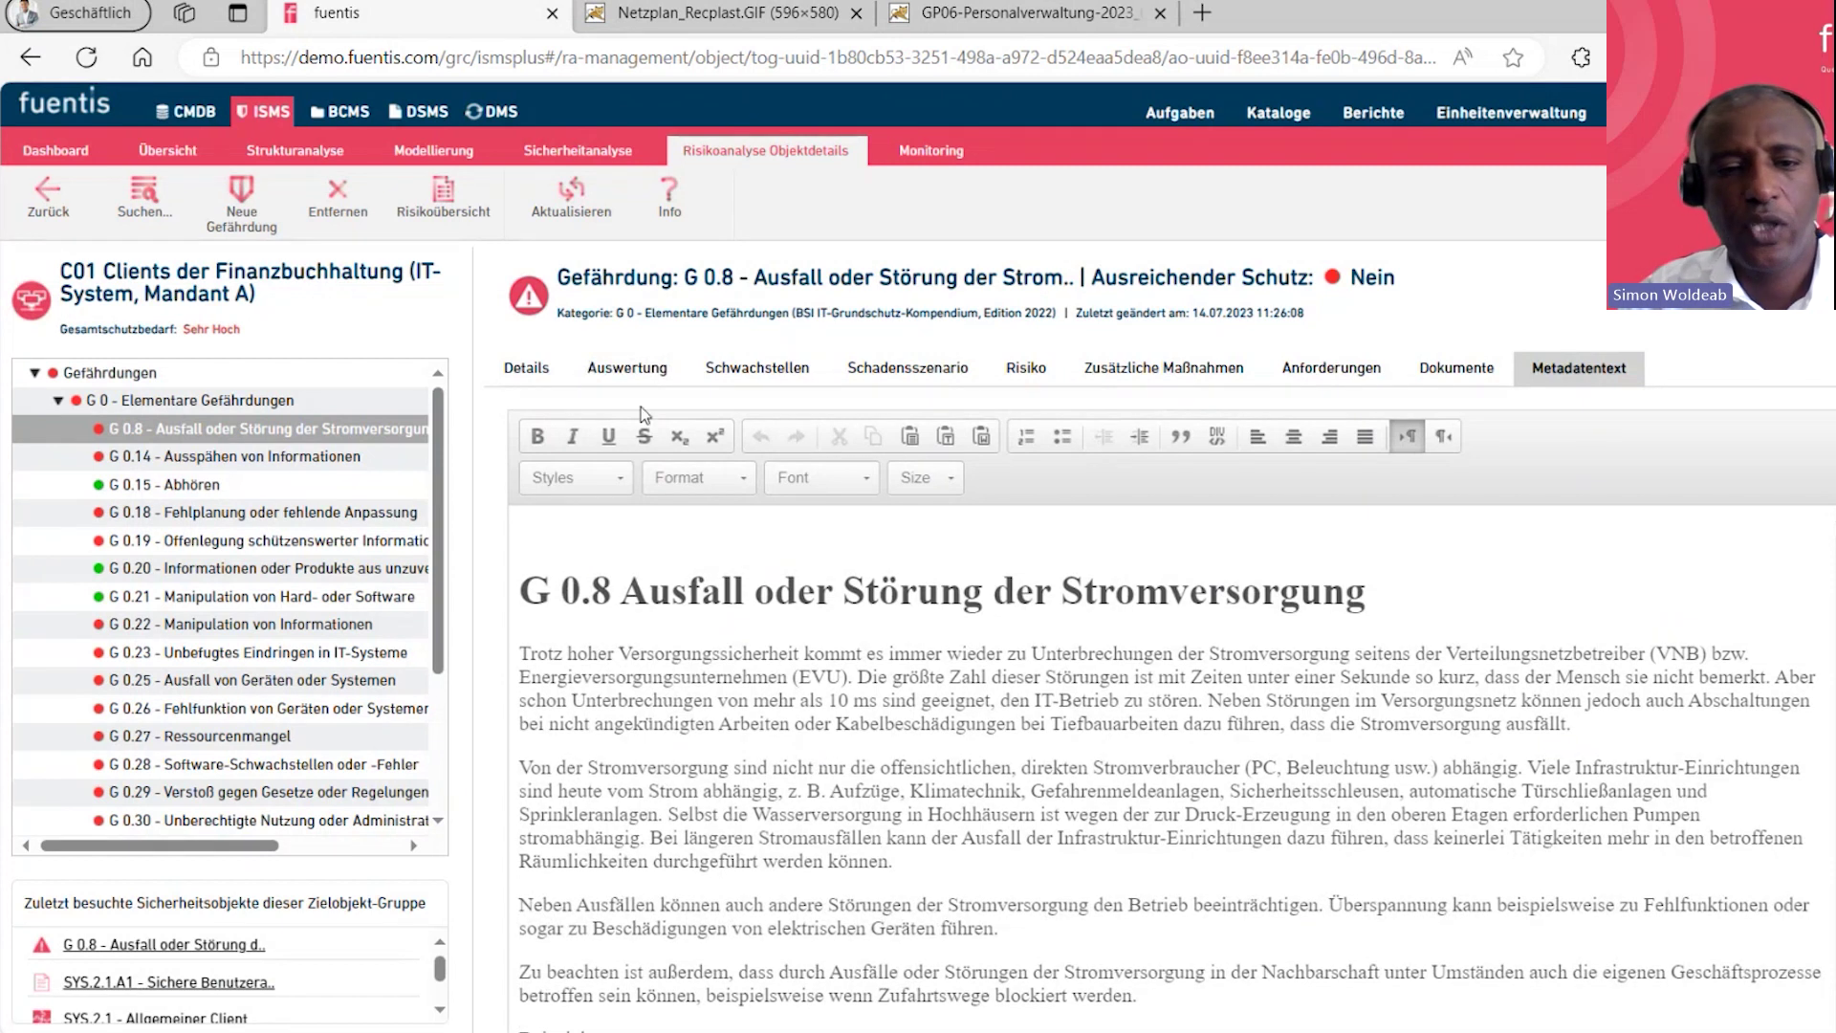
Compare the Auswertung of G 0.8 with its linked Anforderungen, and examine its Schwachstellen and Schadensszenarien
left_click(636, 367)
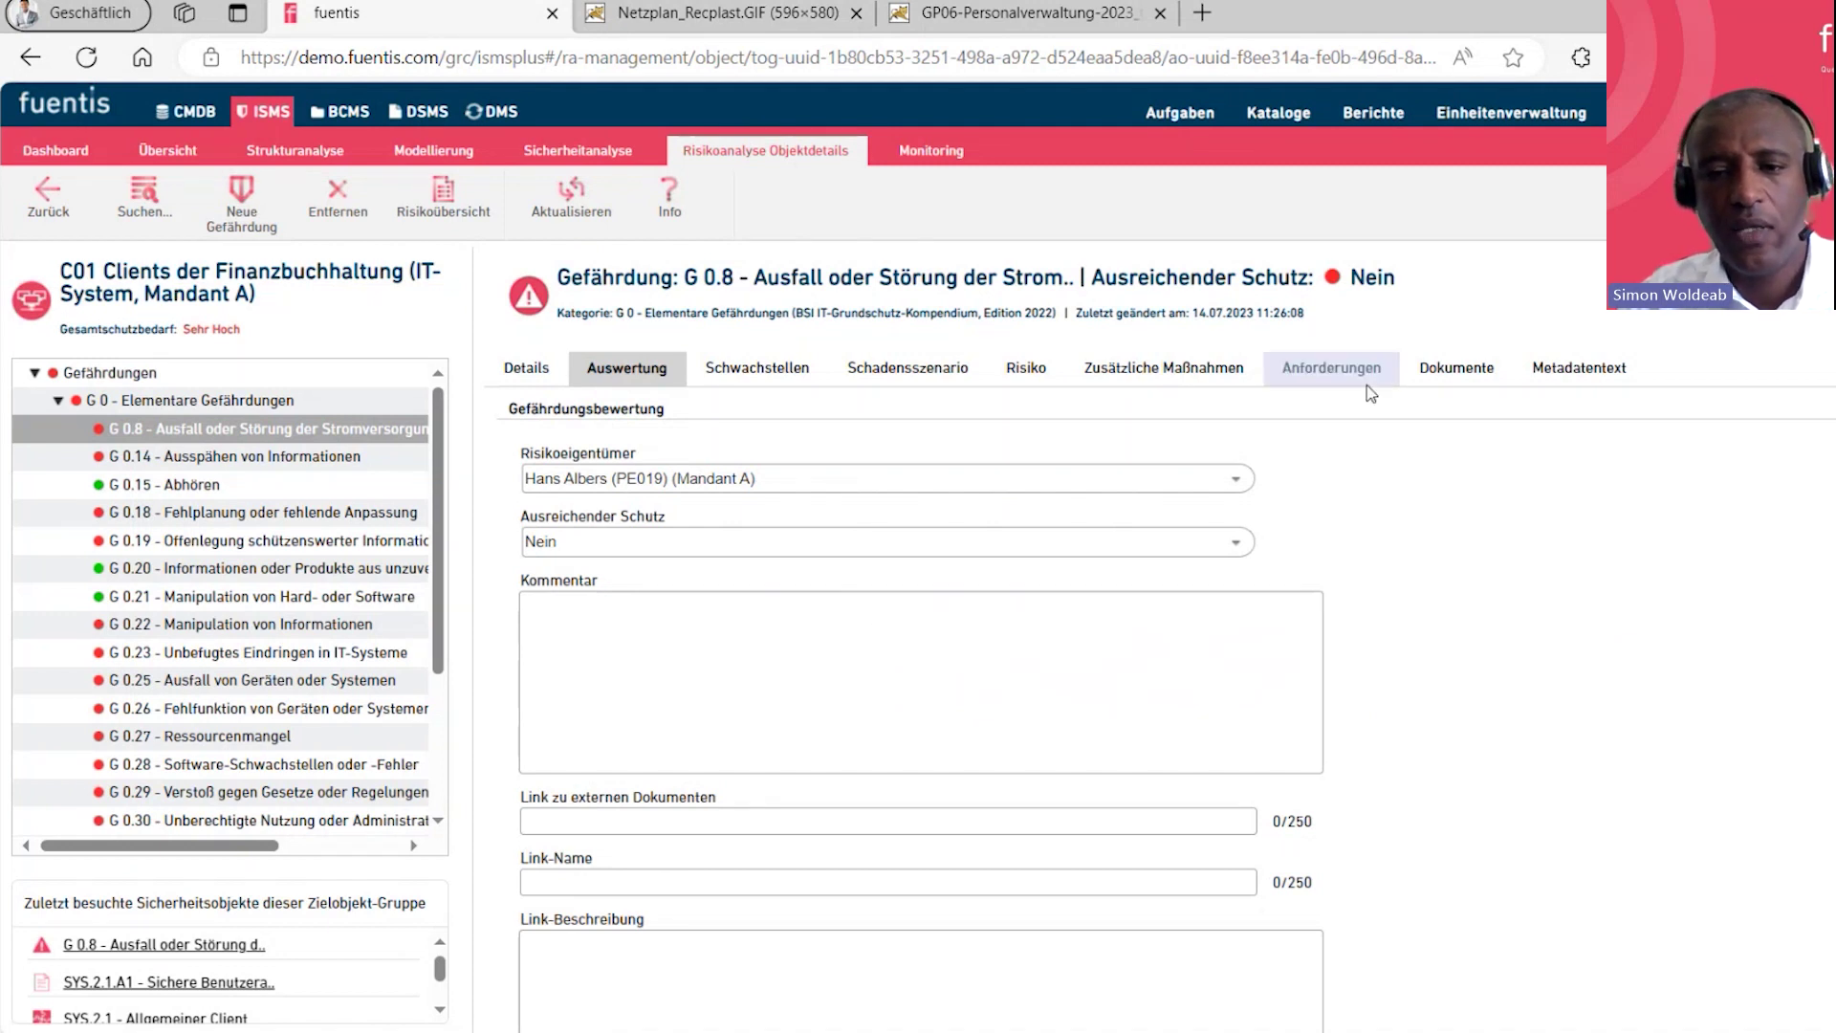
left_click(1330, 373)
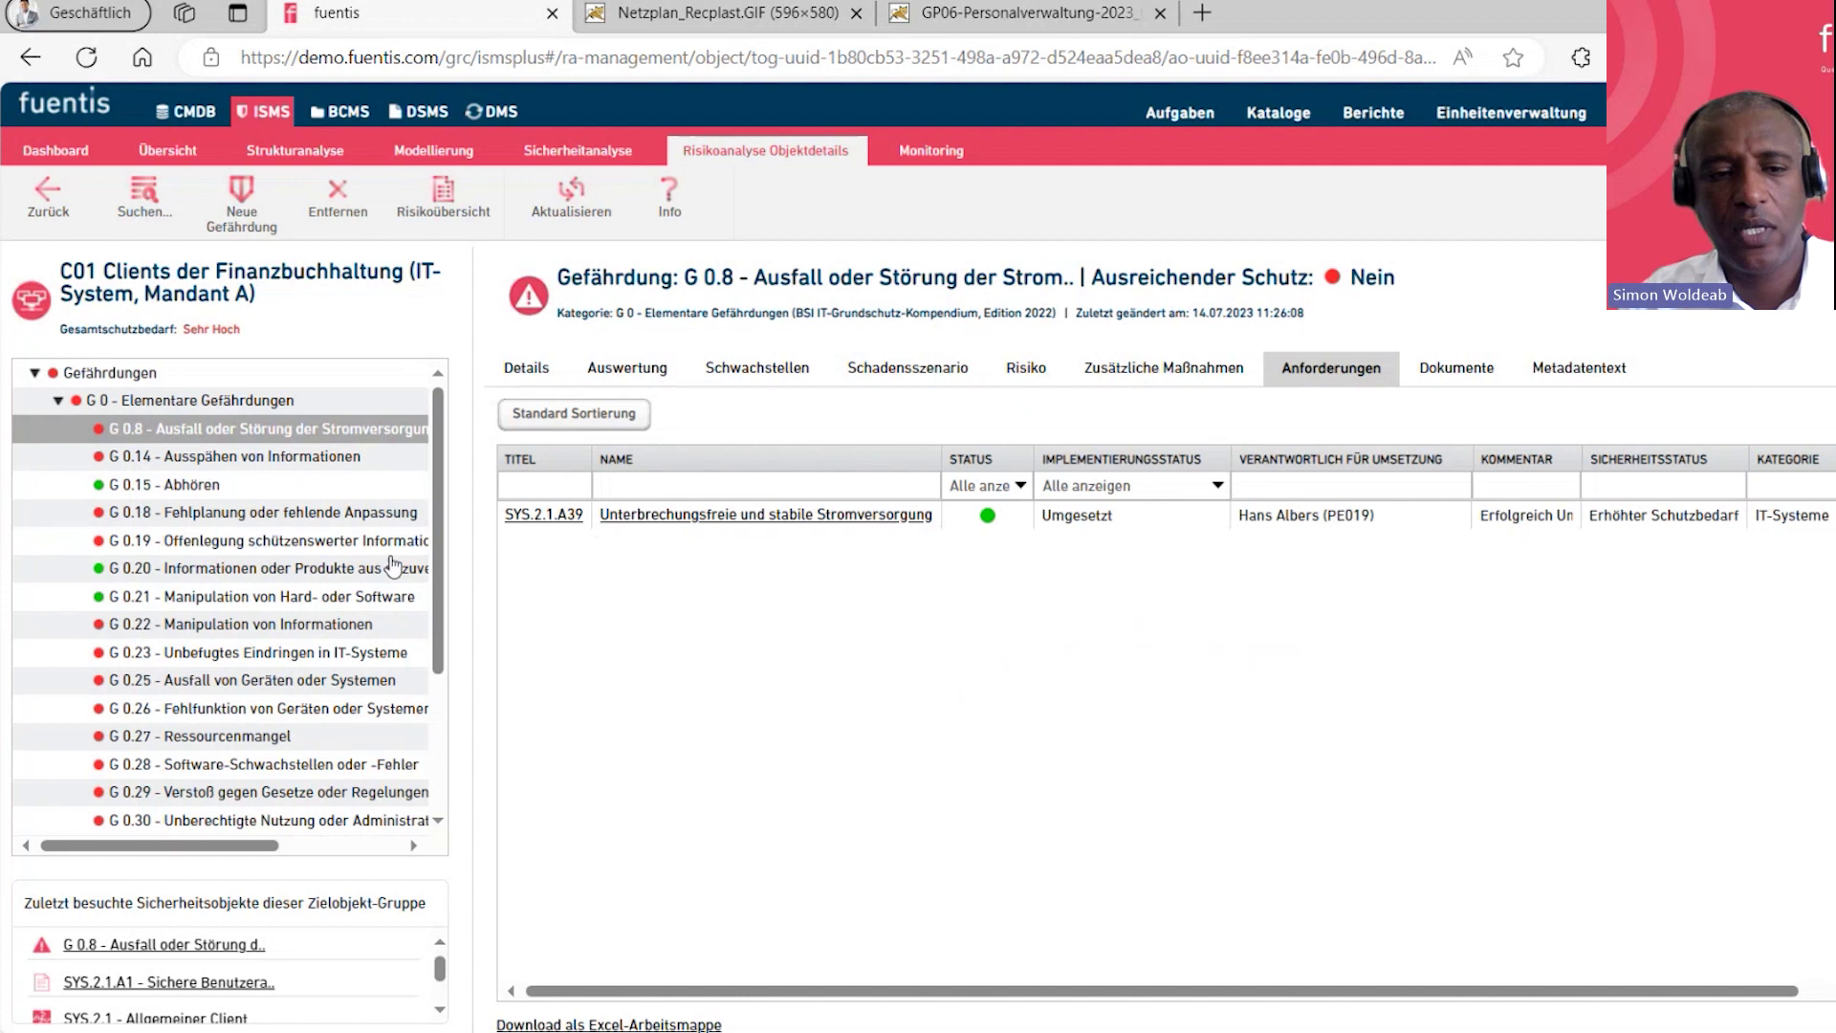
mouse_move(984, 528)
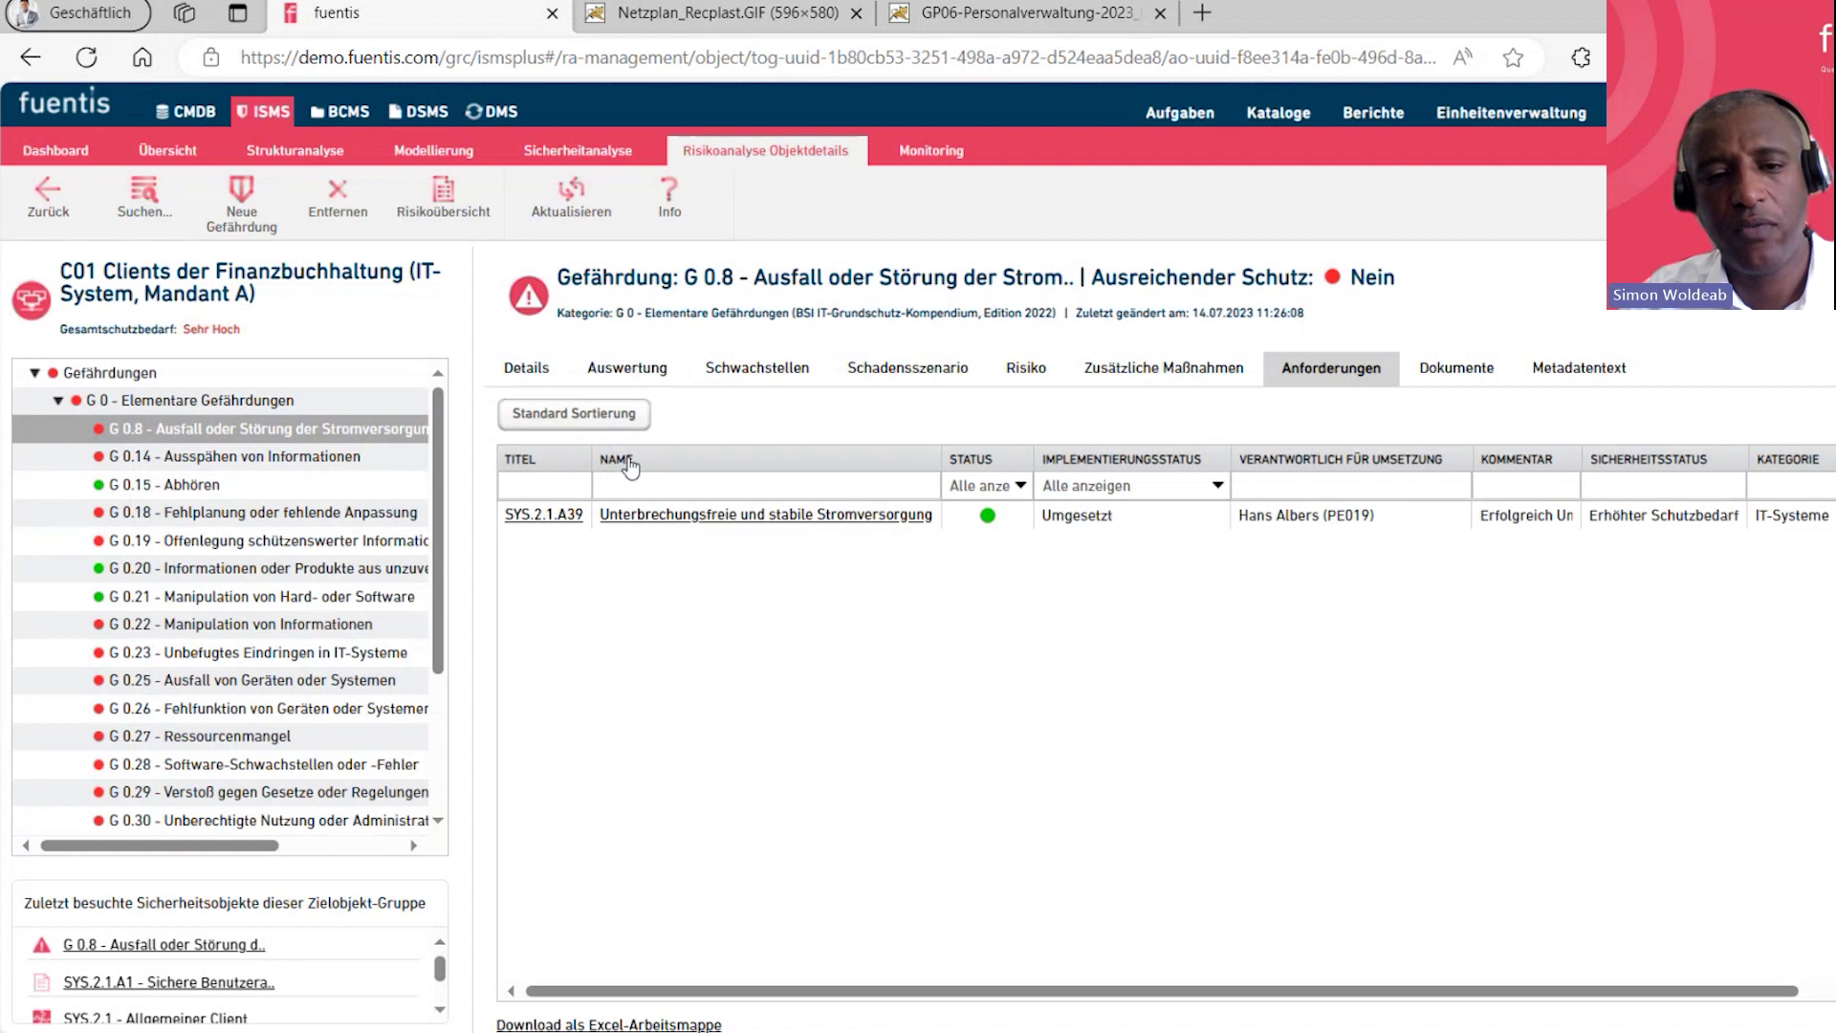
left_click(640, 375)
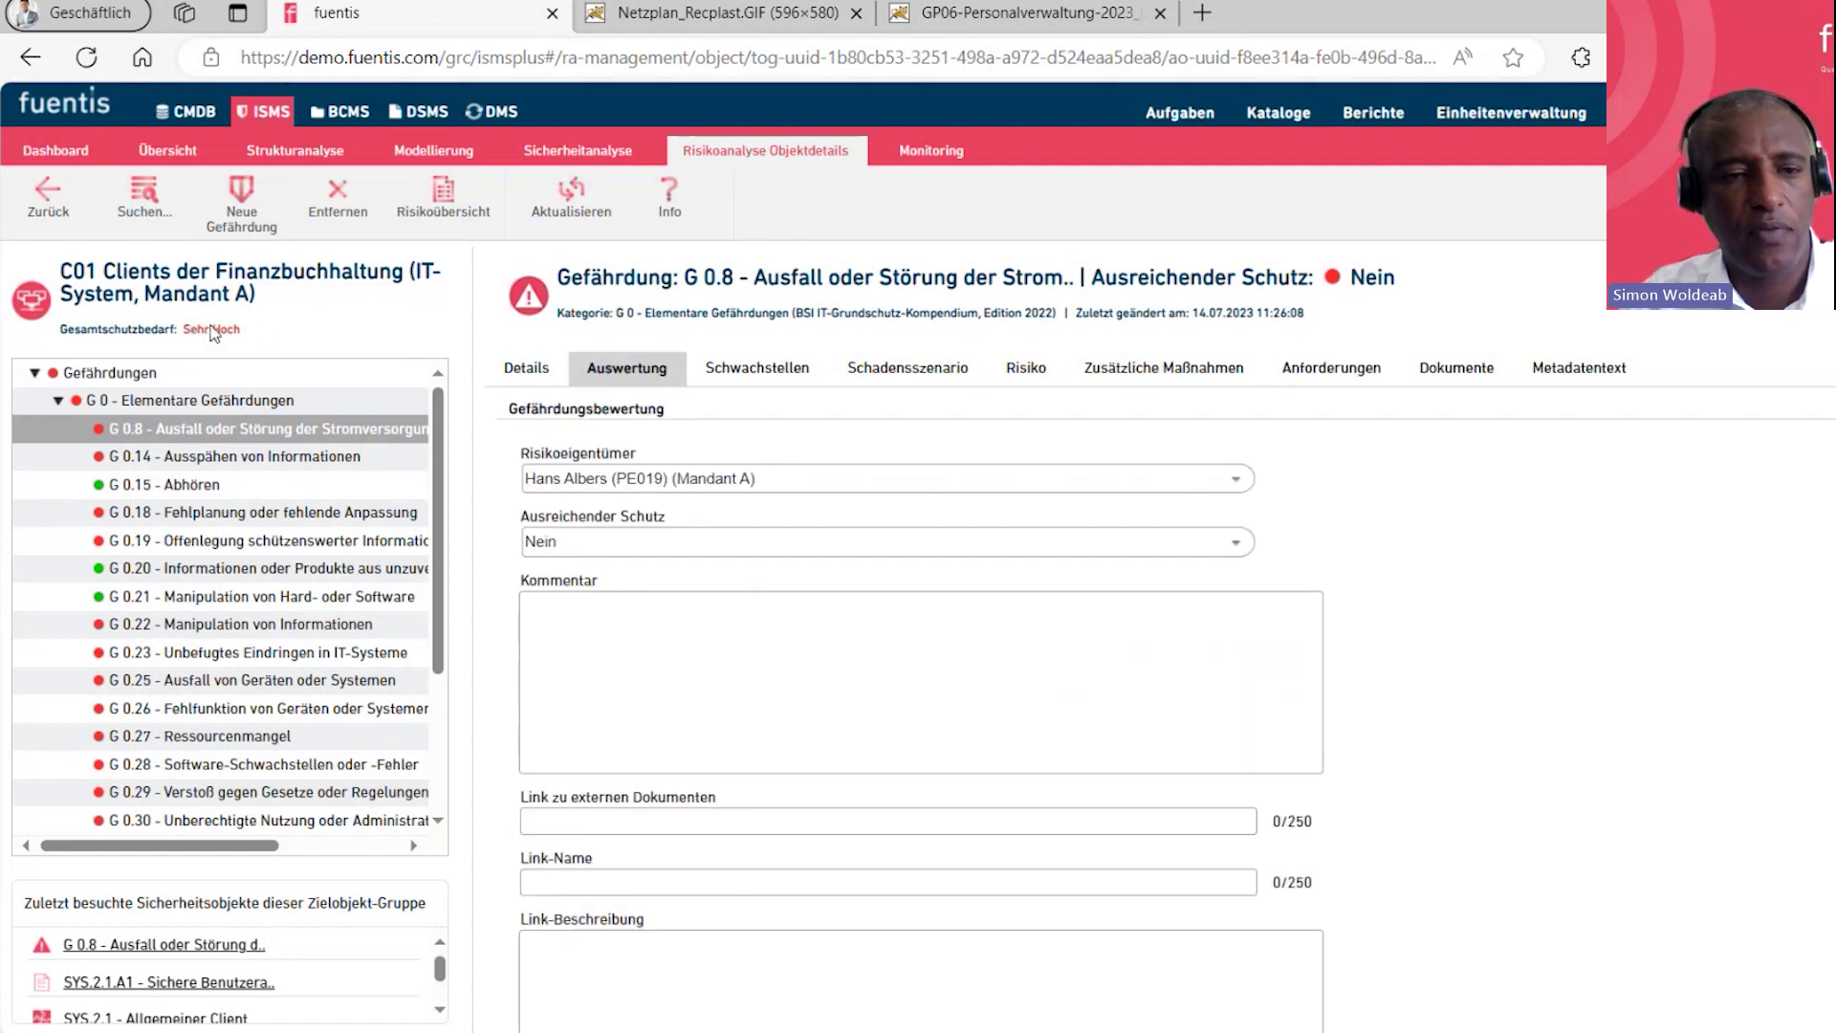
mouse_move(214, 328)
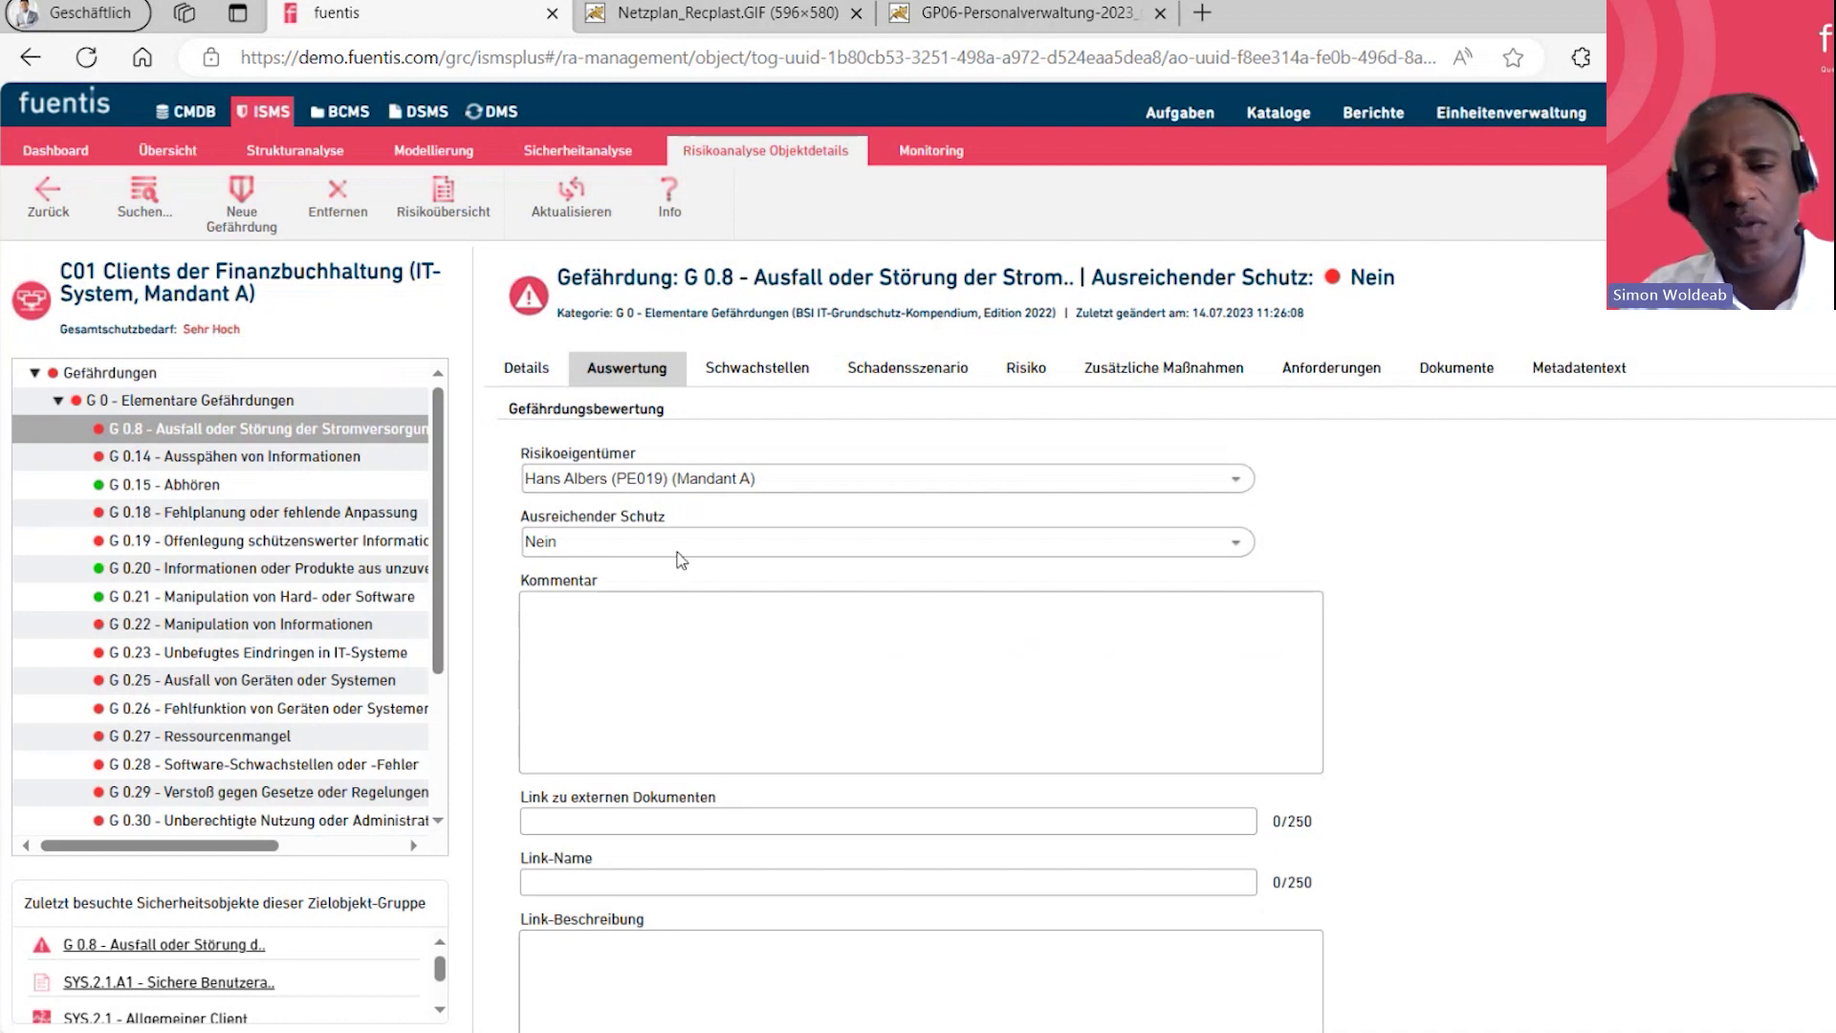
left_click(768, 369)
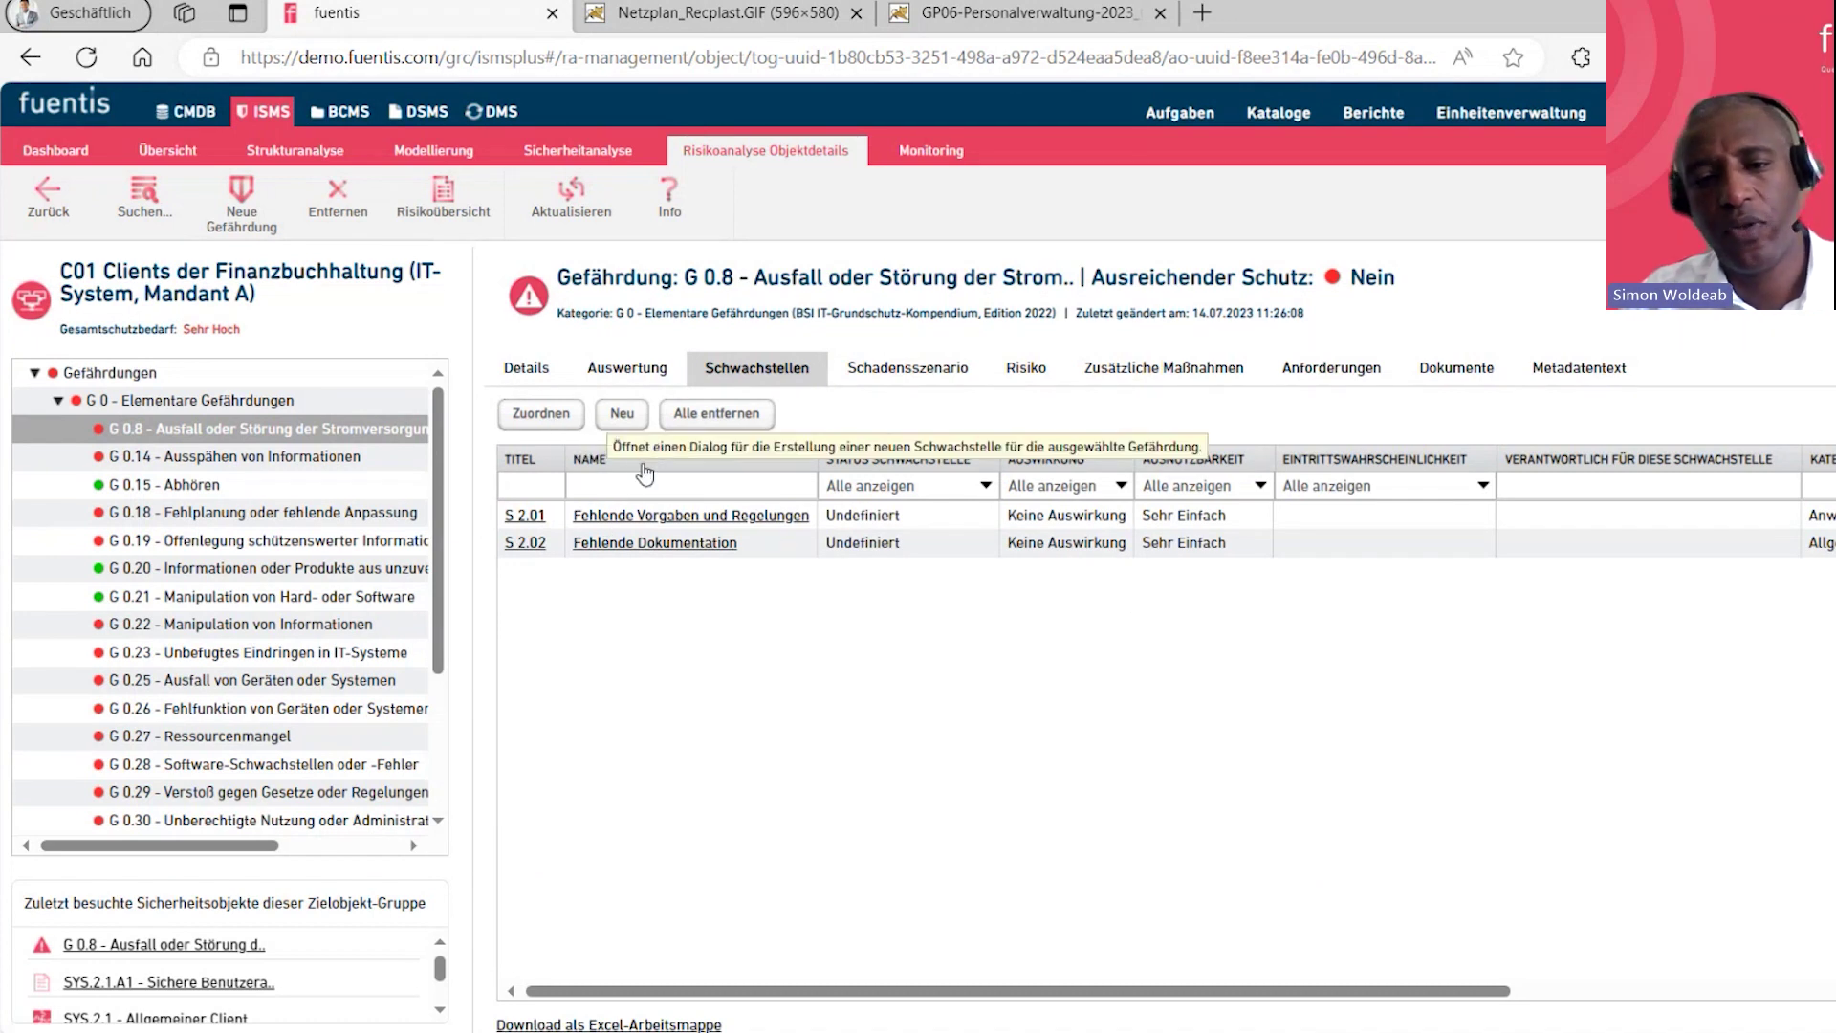
left_click(903, 369)
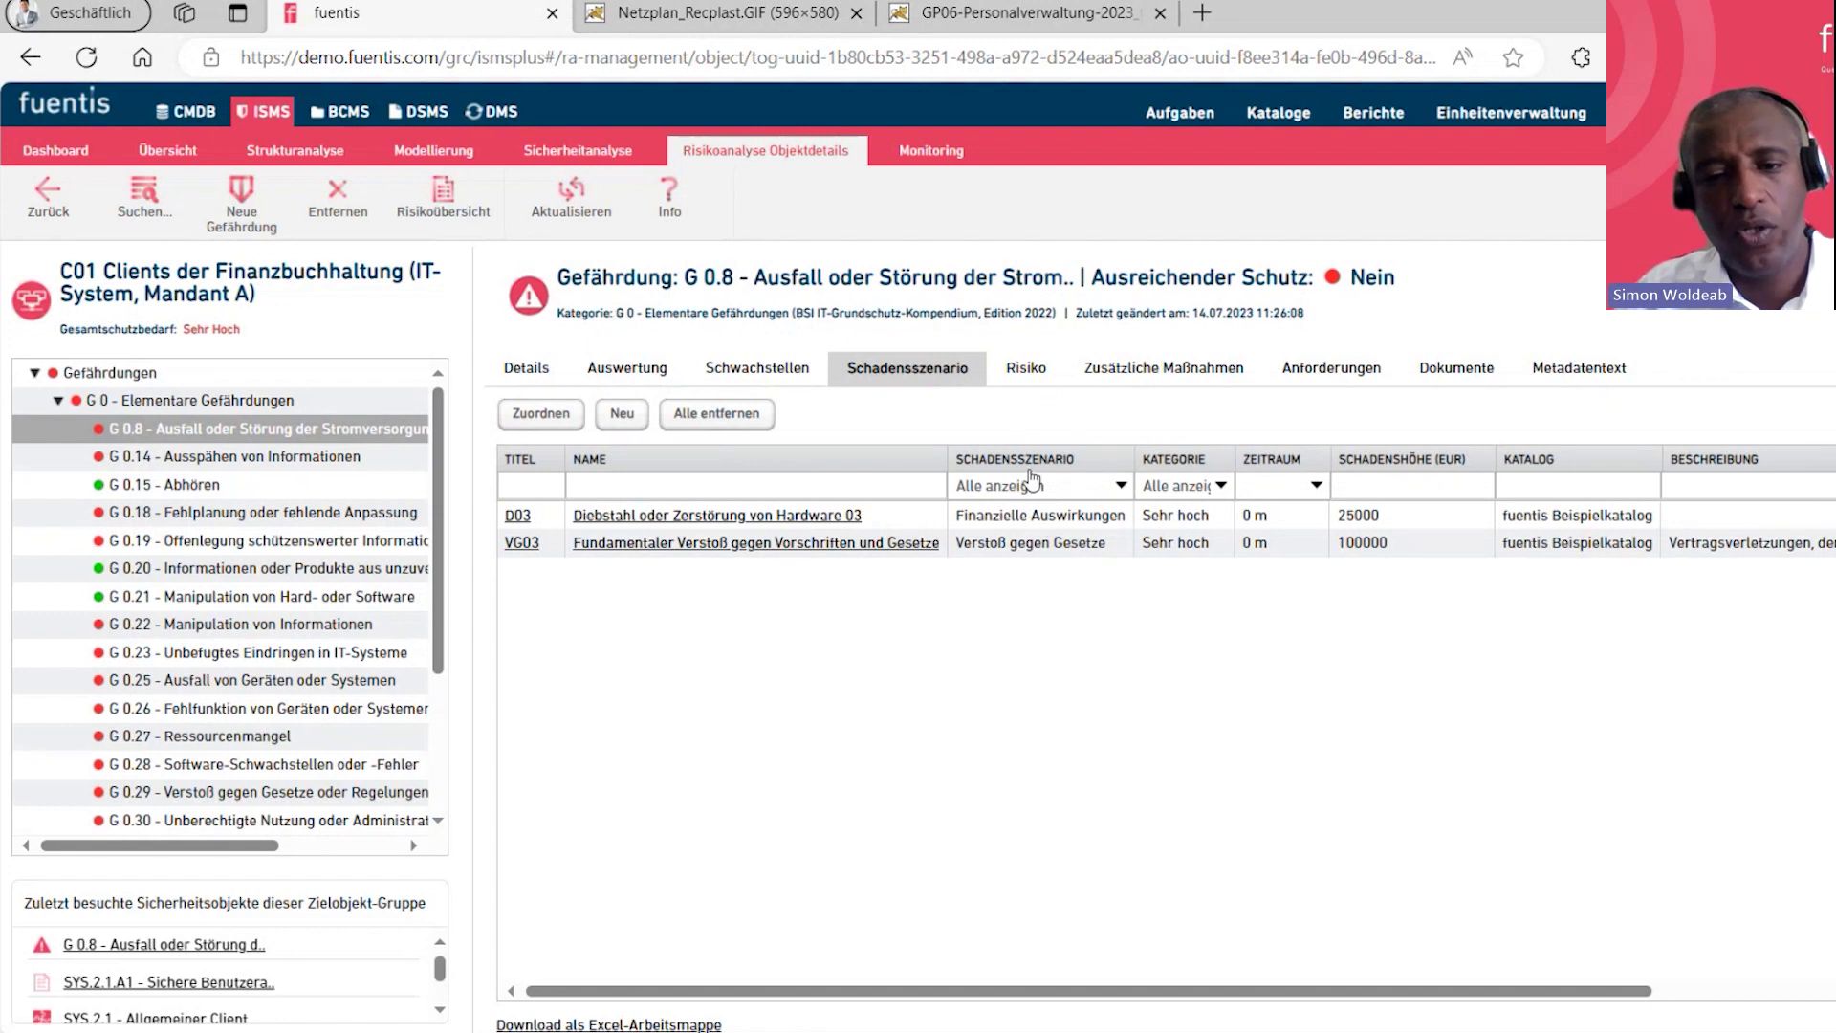
Set the Tatsächlicher Risikowert of G 0.8 to Eintrittswahrscheinlichkeit Normal and Auswirkung / Schadenshöhe Mittel, and save the change
left_click(1027, 373)
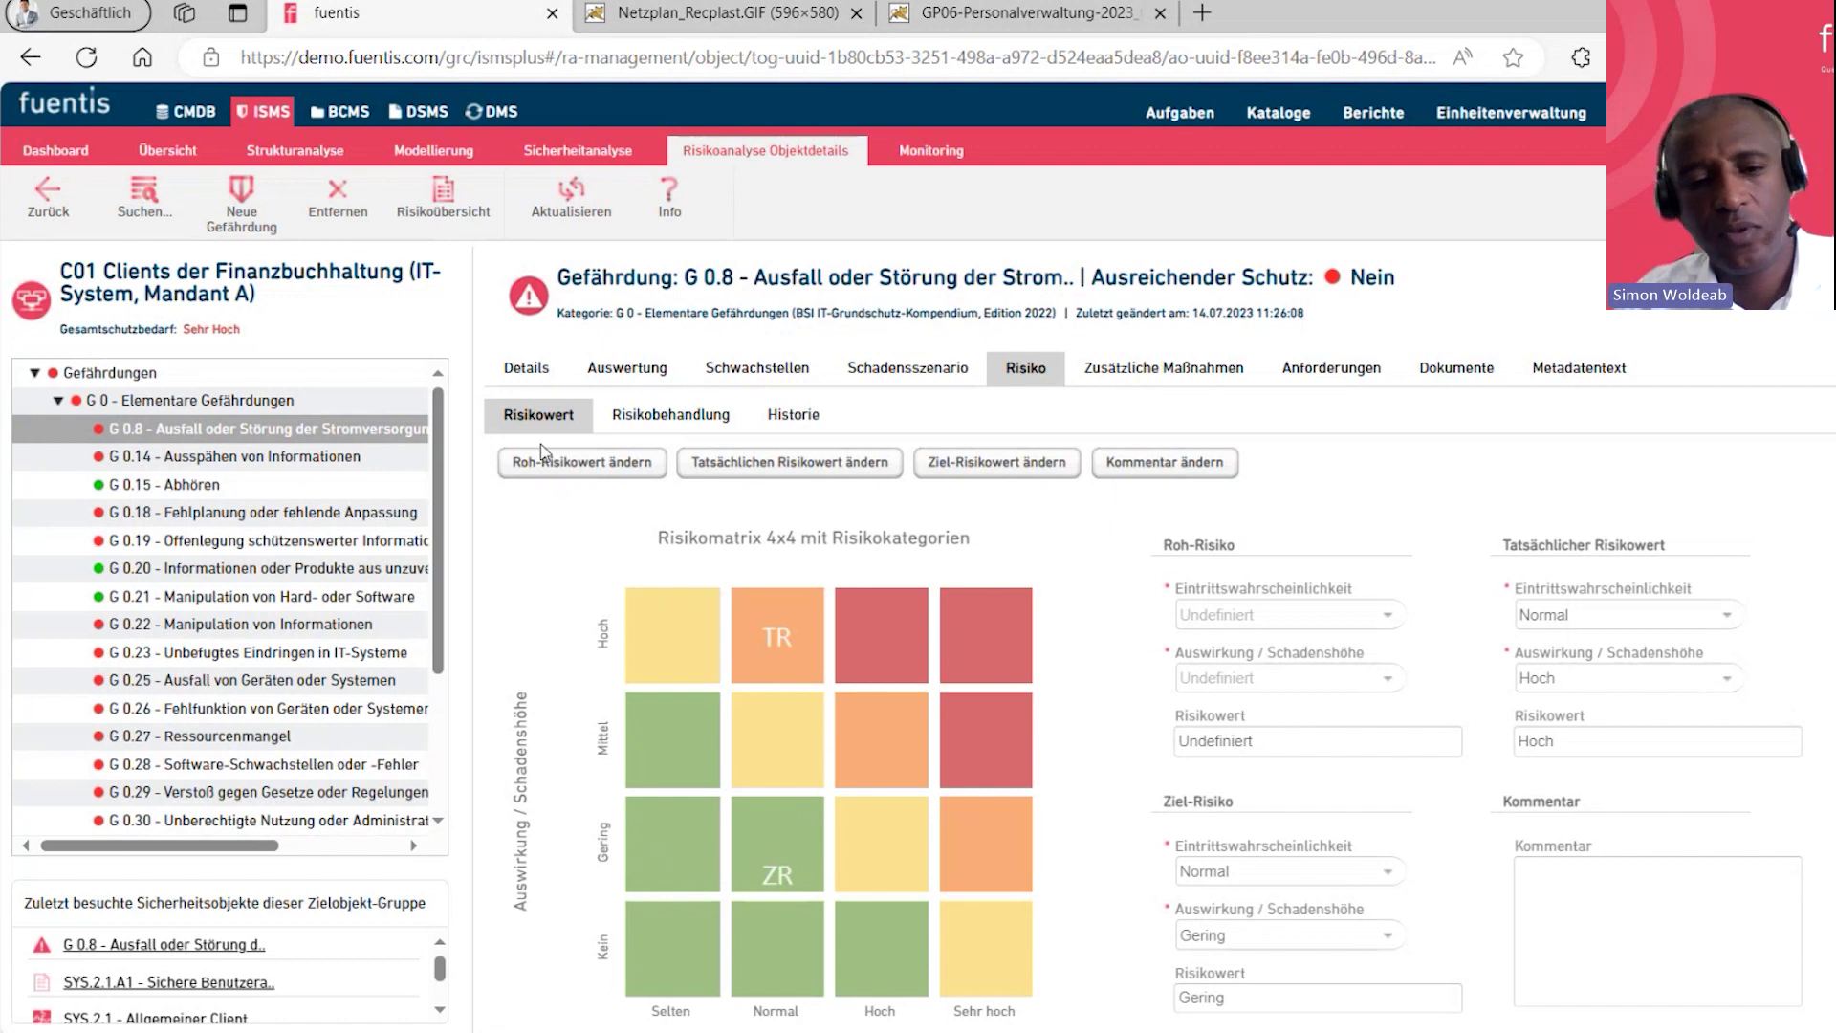
left_click(802, 471)
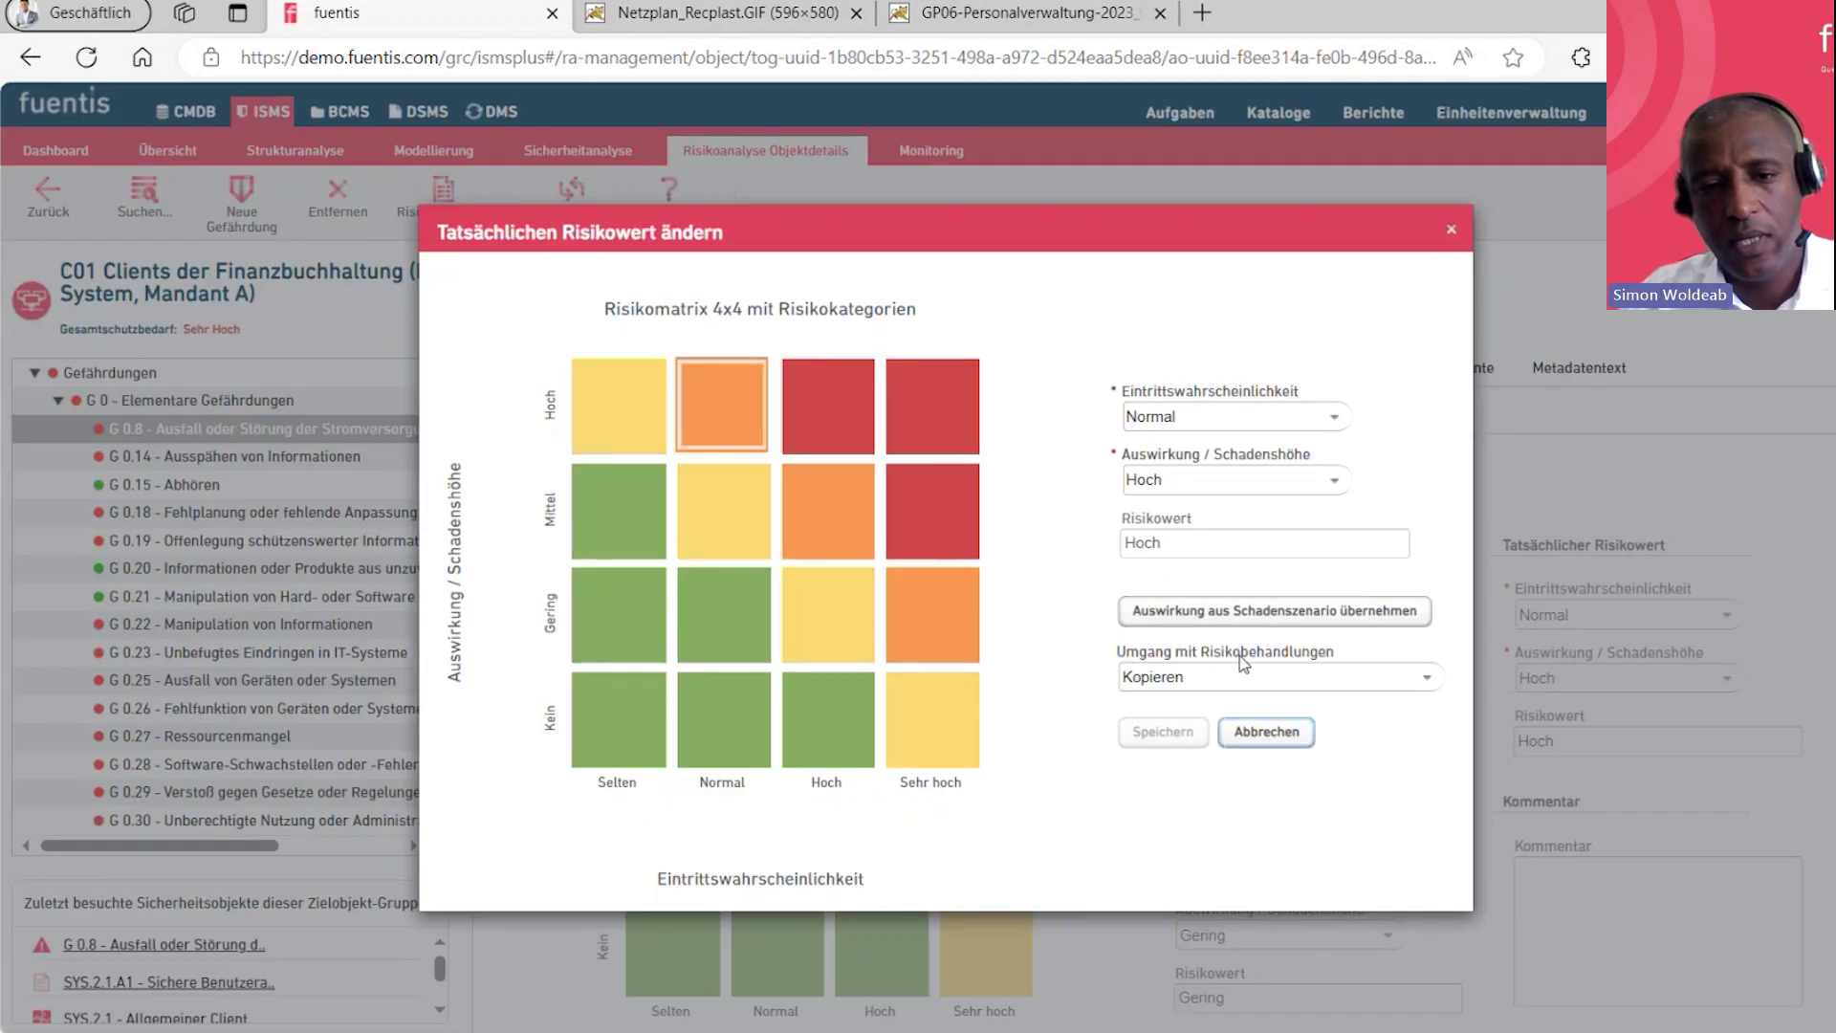
left_click(712, 524)
left_click(1157, 748)
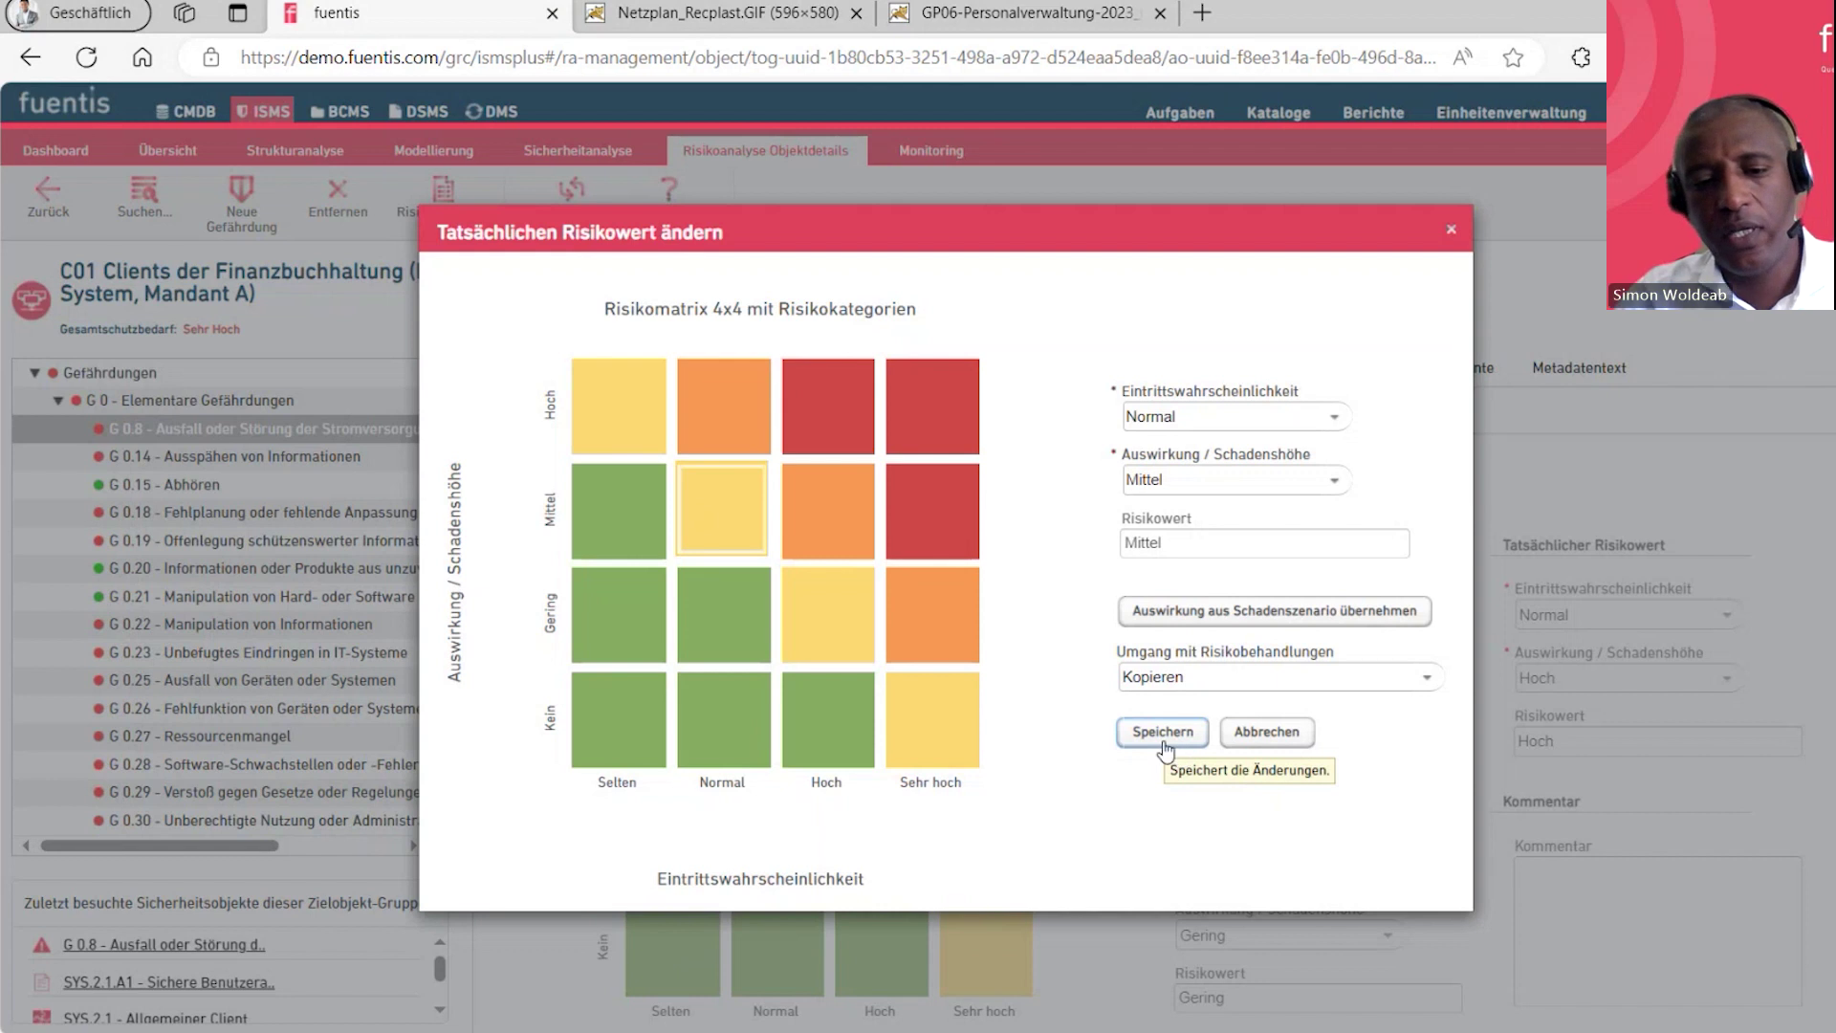
left_click(1163, 733)
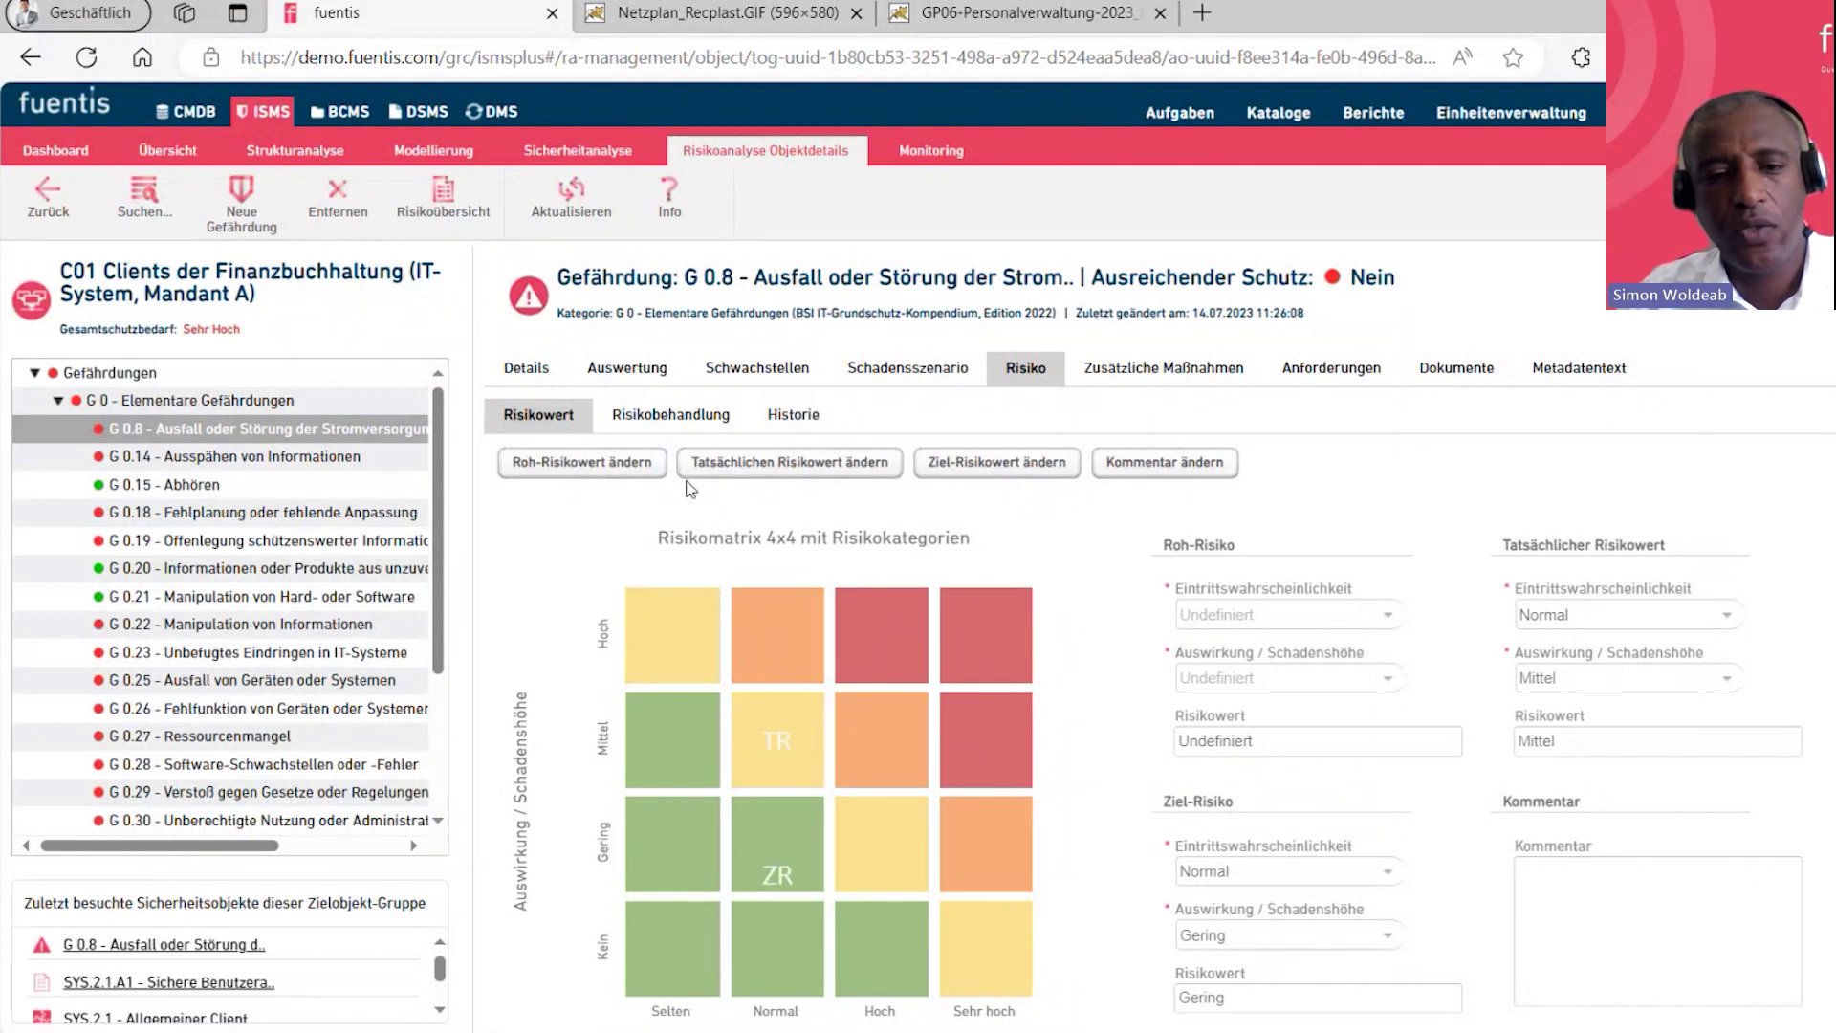
Examine the Risikobehandlung and the Zusätzliche Maßnahmen of Gefährdung G 0.8
left_click(674, 421)
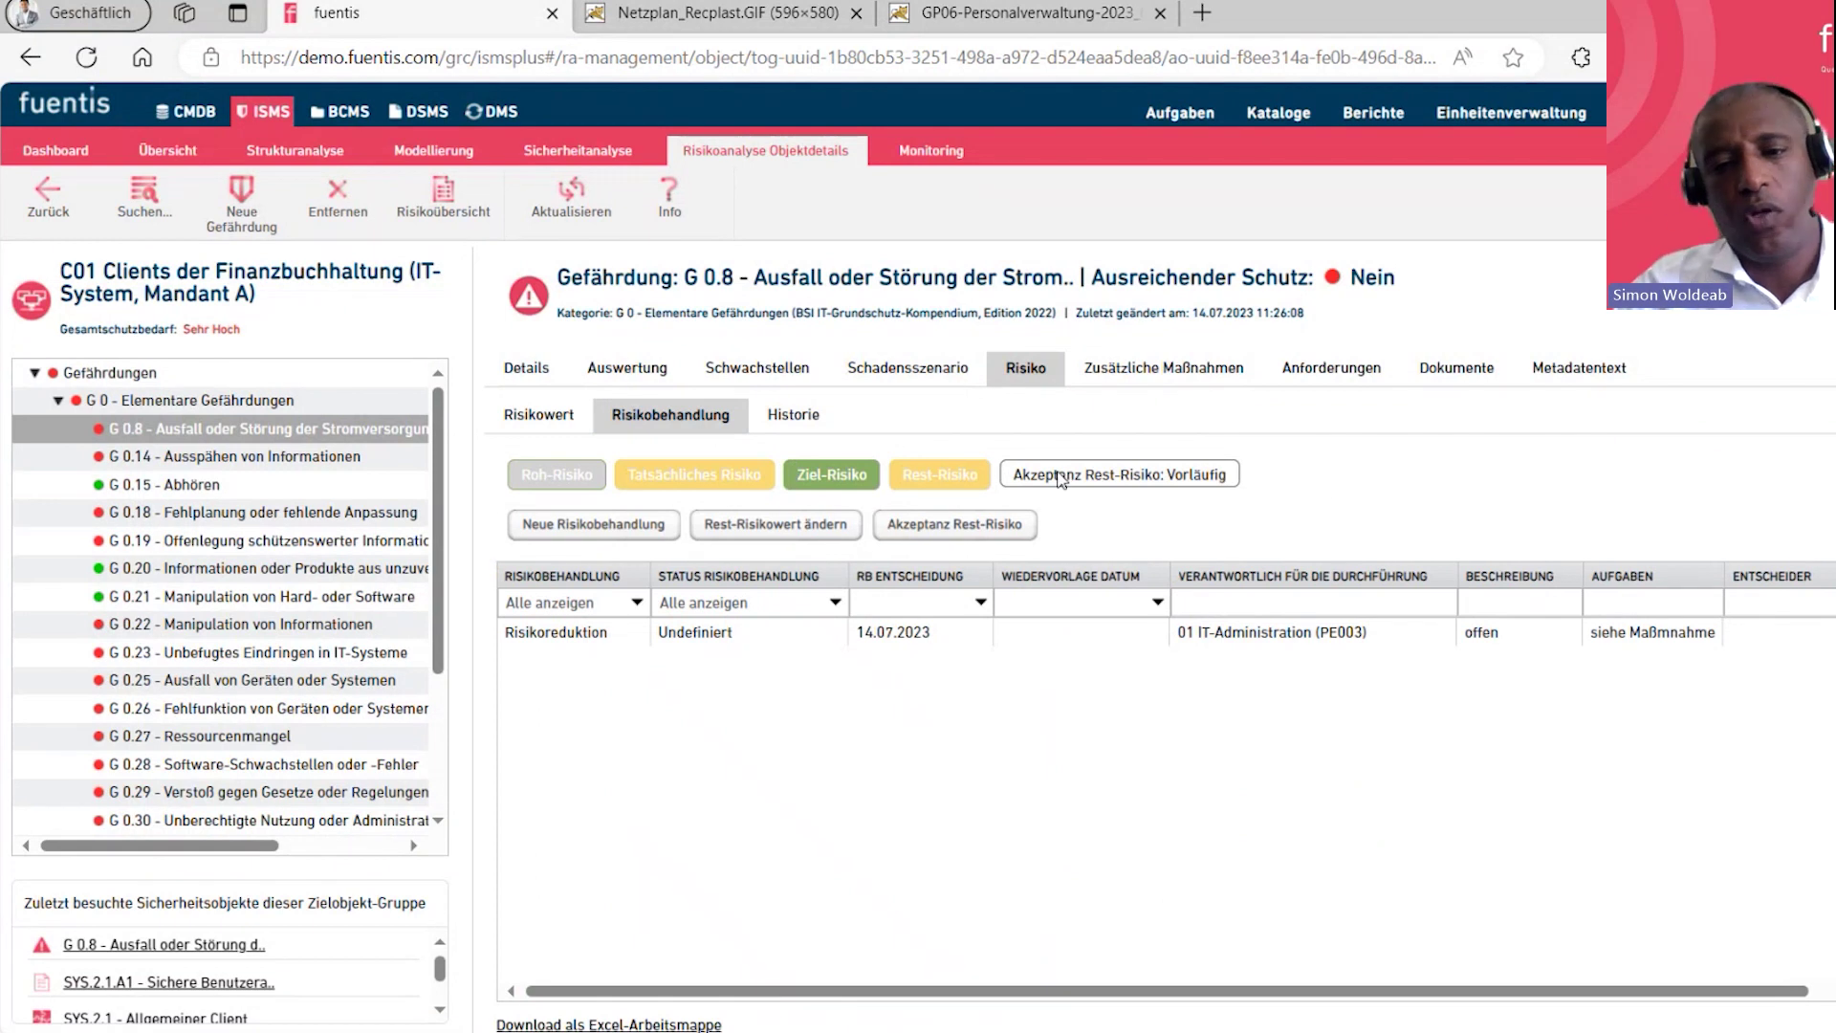
left_click(1188, 375)
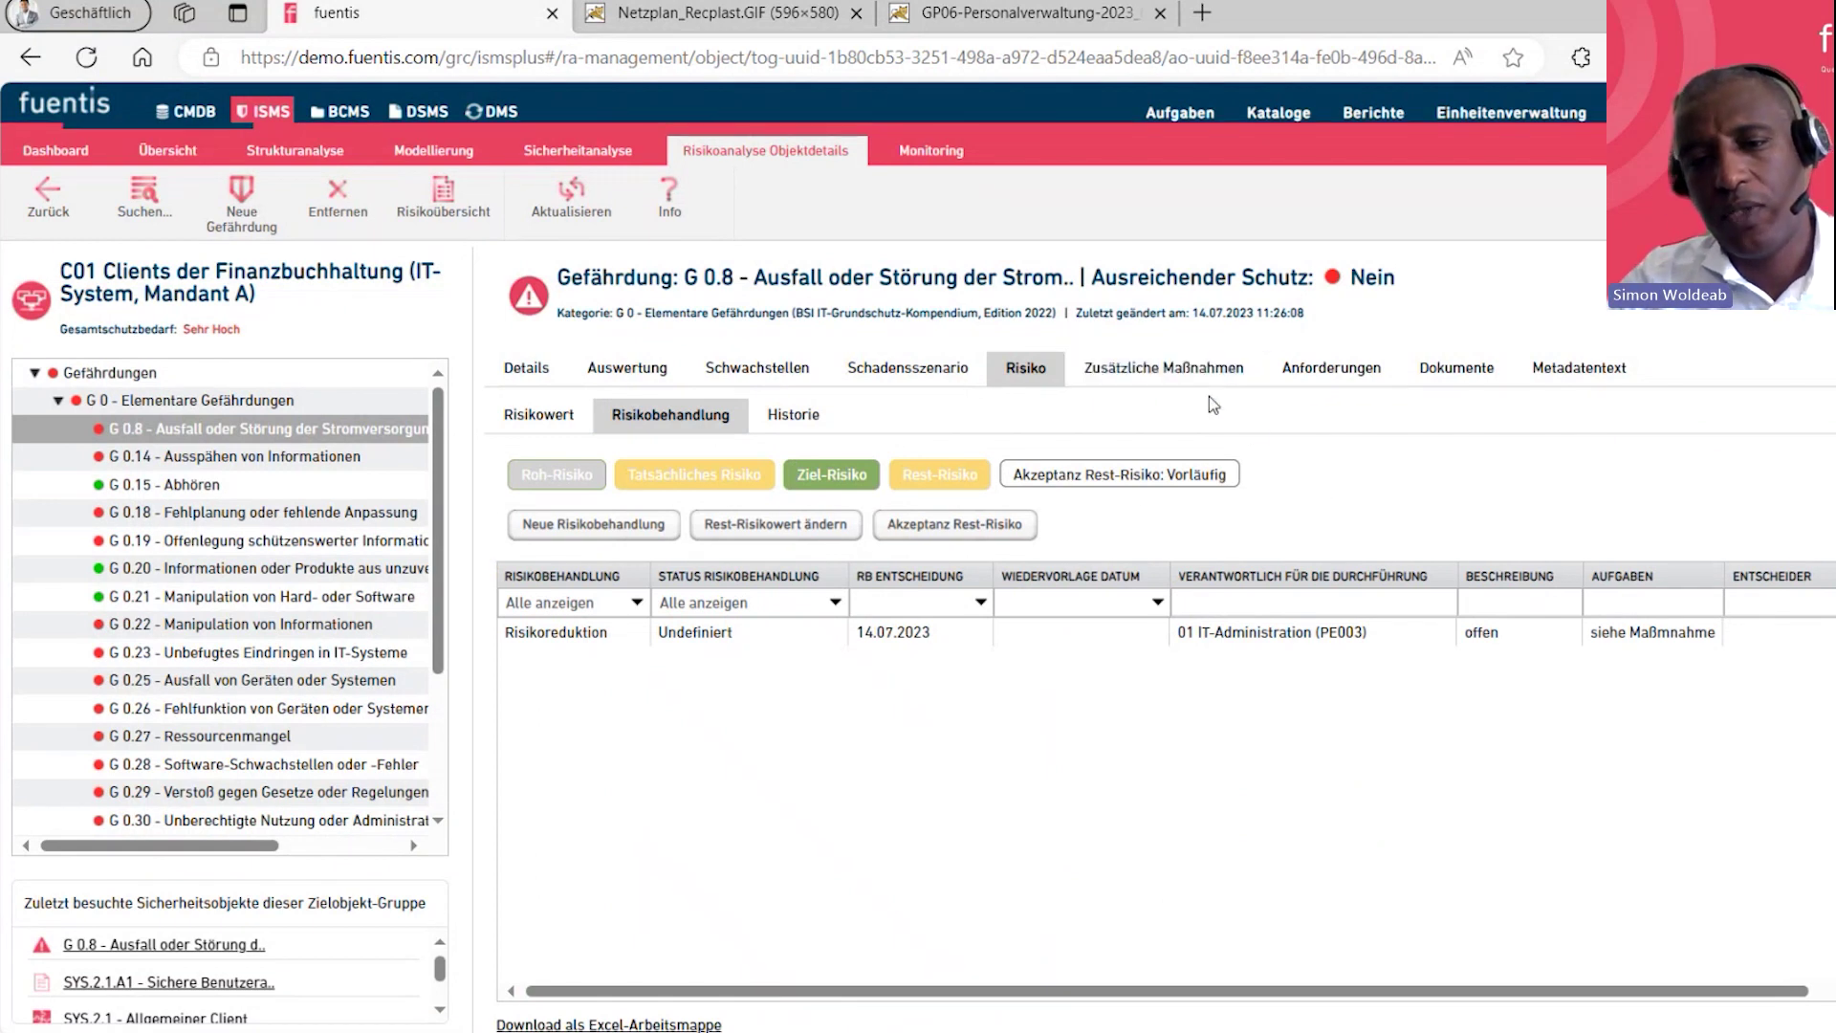
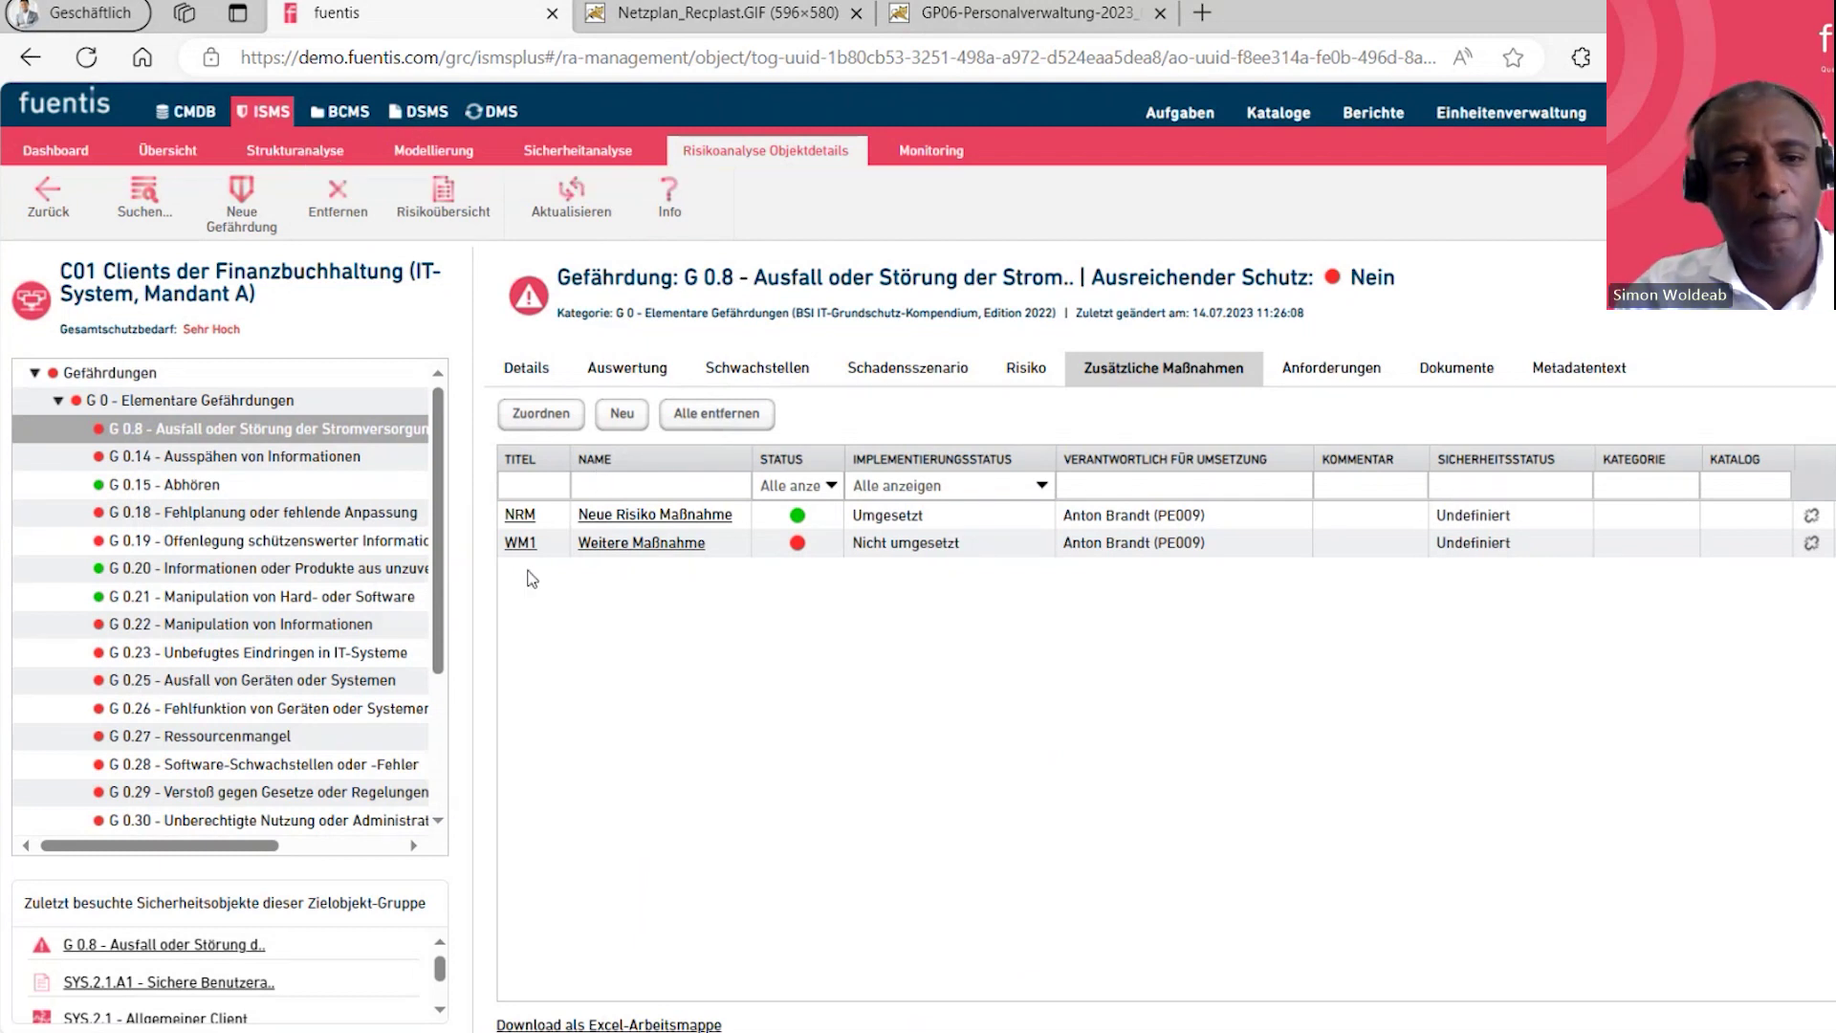
Switch to the BCMS module, view its dashboard, and open the Prozesse overview
left_click(352, 113)
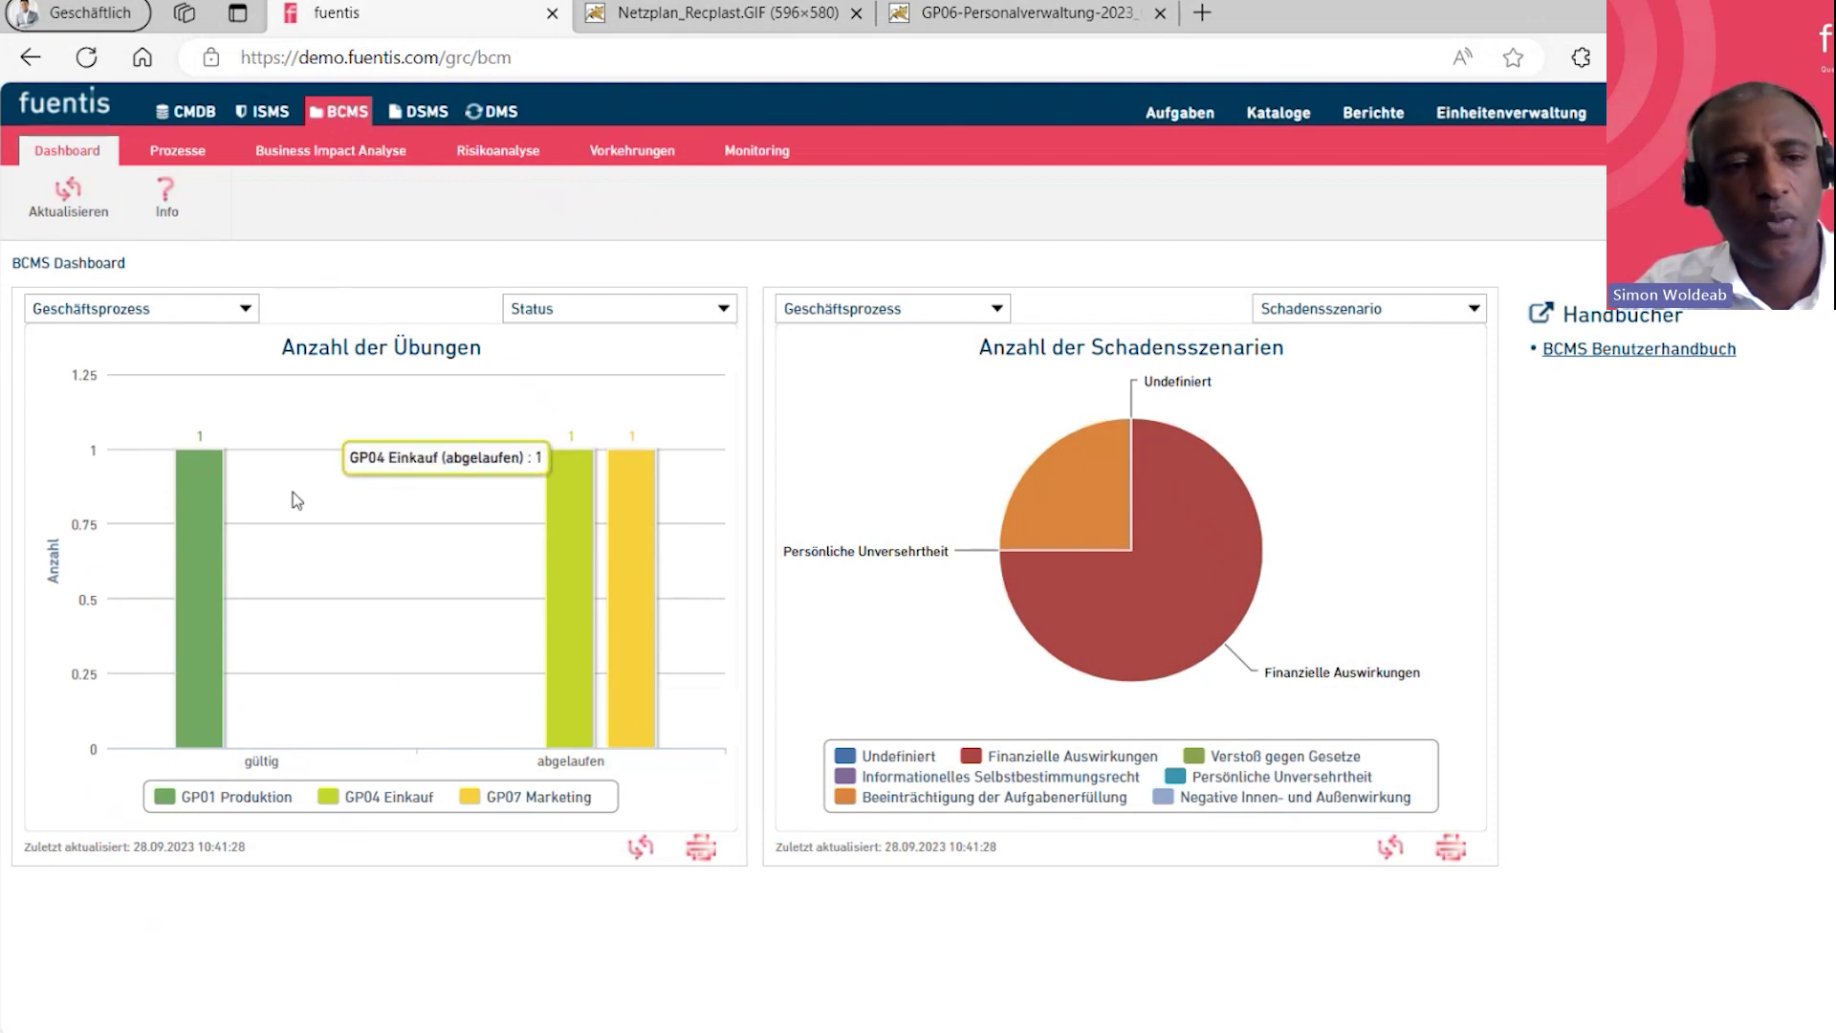
left_click(173, 157)
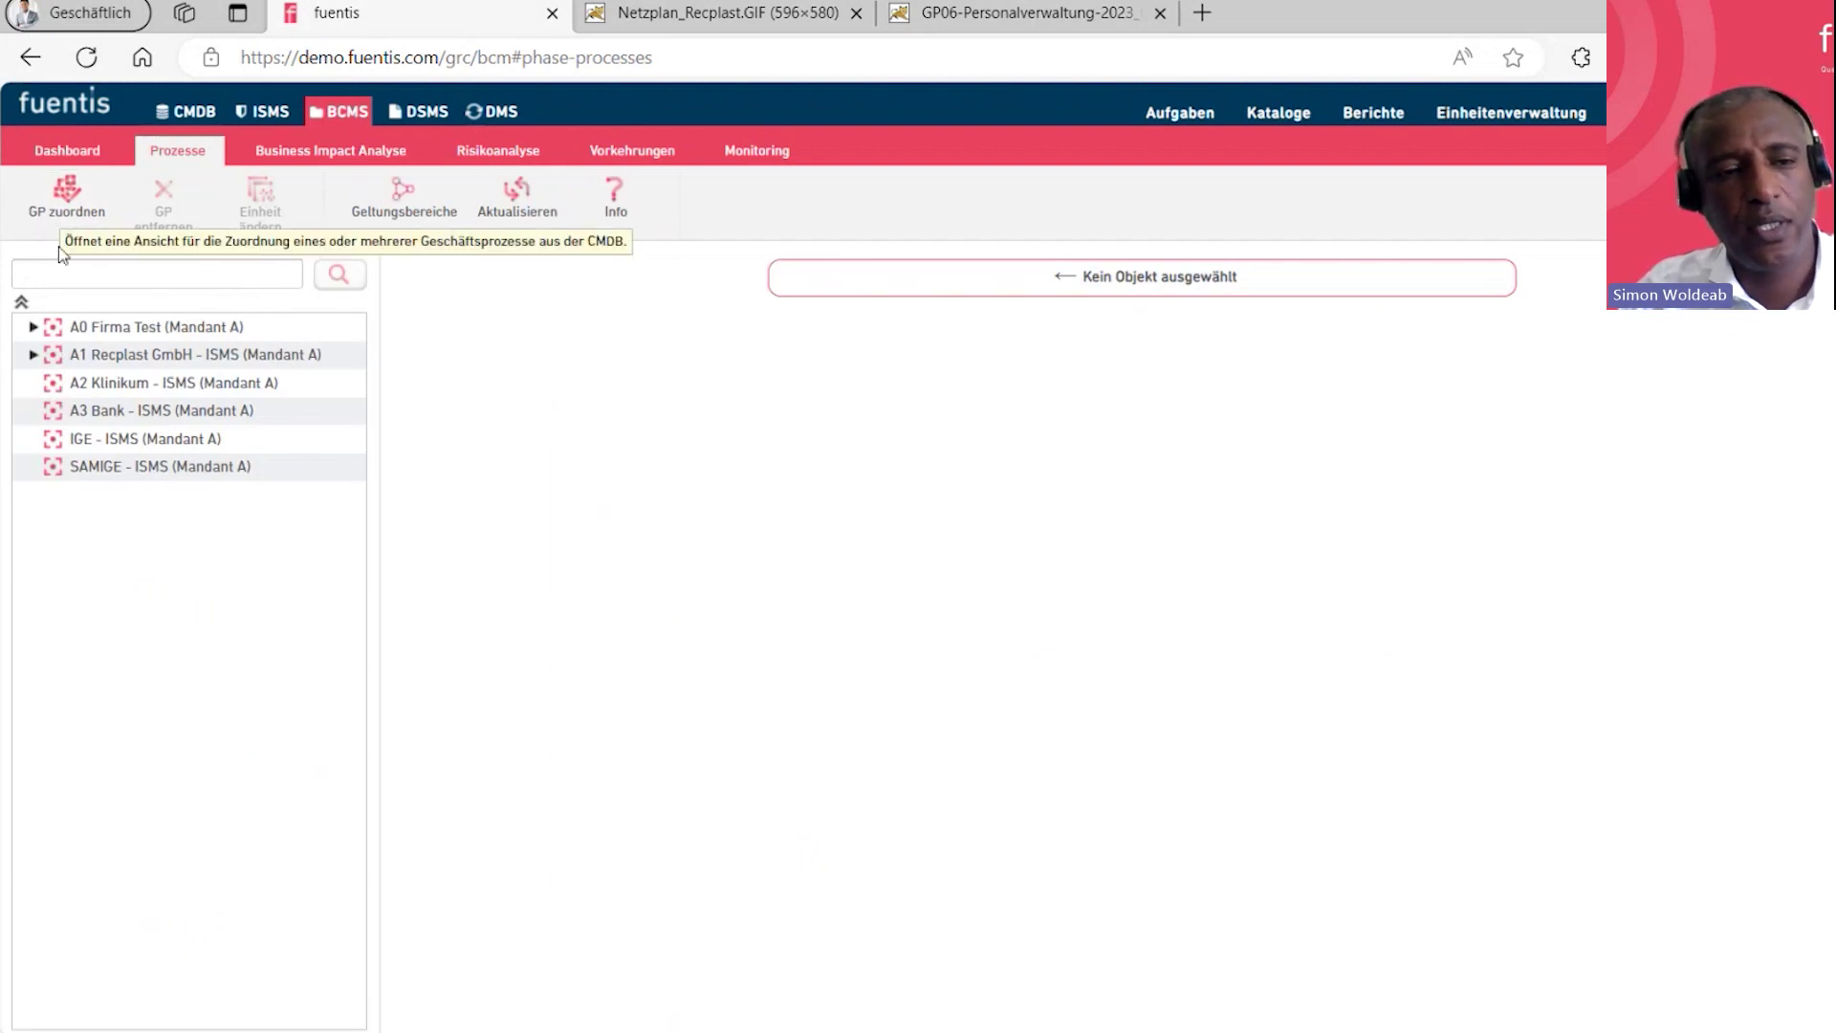
Examine the Basisdaten, Schutzbedarf, Kritikalität and linked CIs of process GP04 Einkauf under A1 Recplast GmbH
left_click(34, 354)
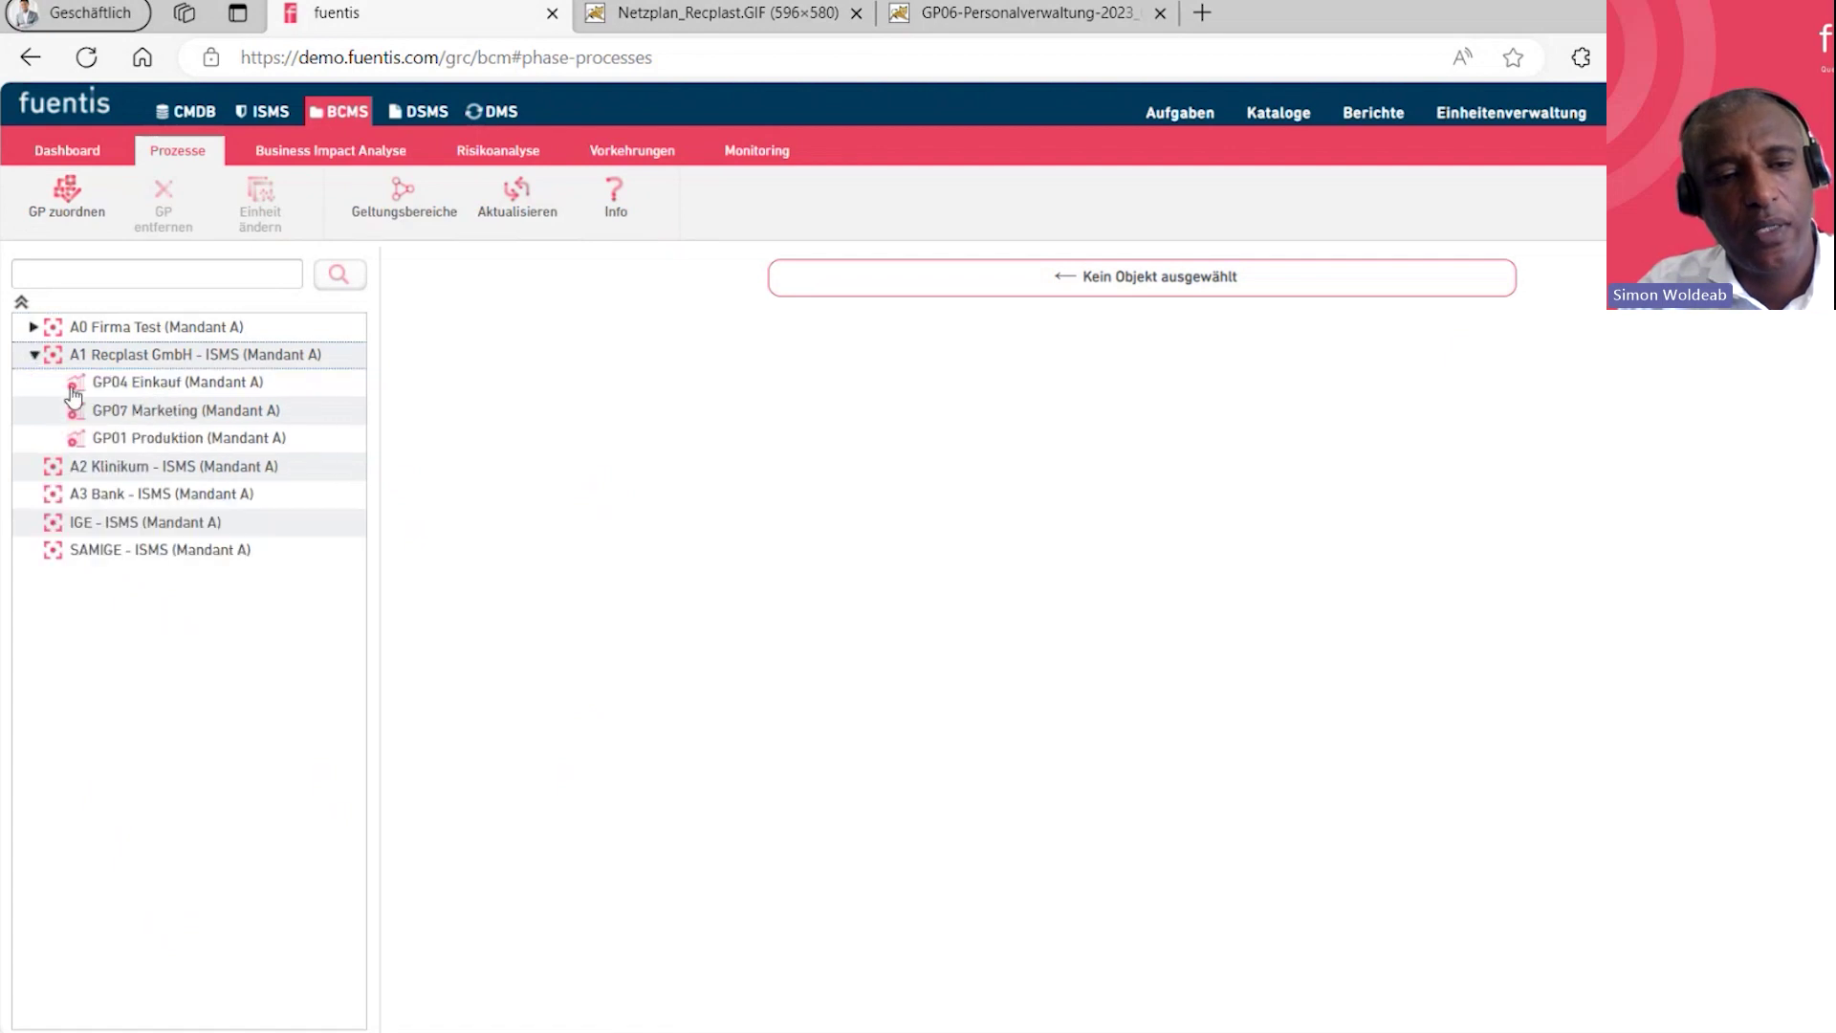
left_click(162, 392)
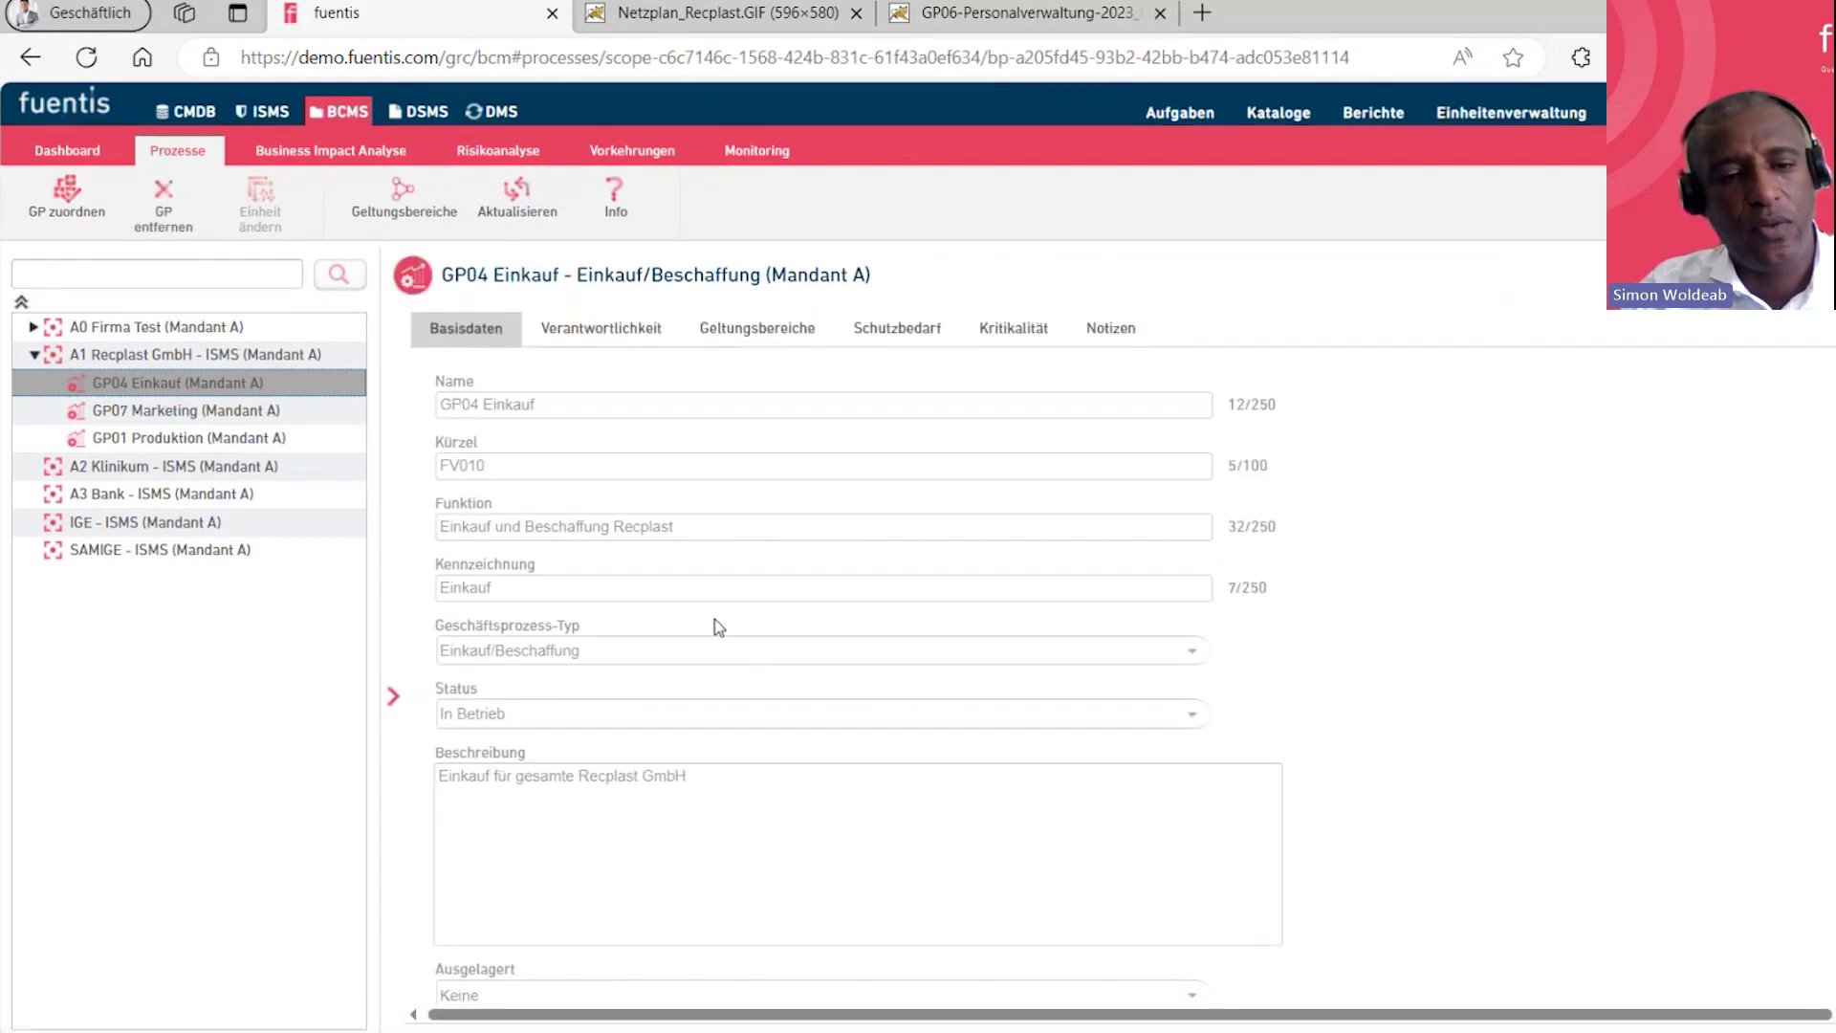
left_click(891, 335)
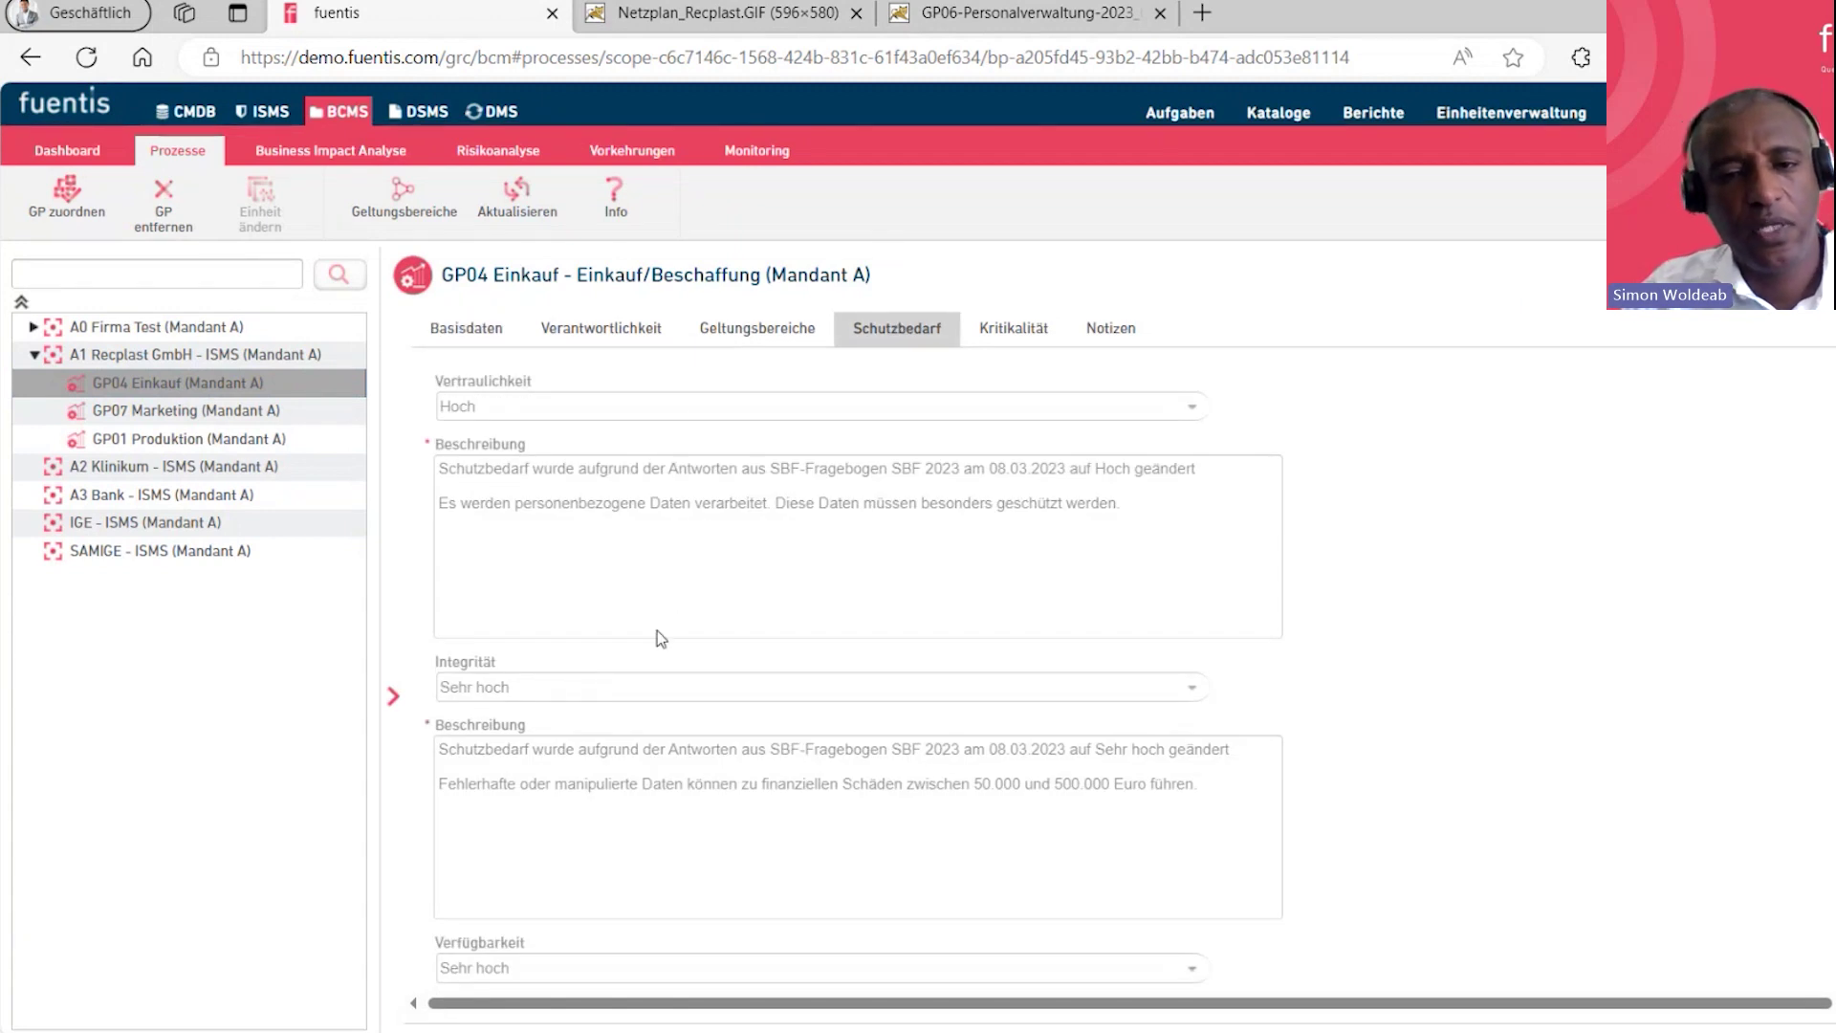
left_click(1018, 335)
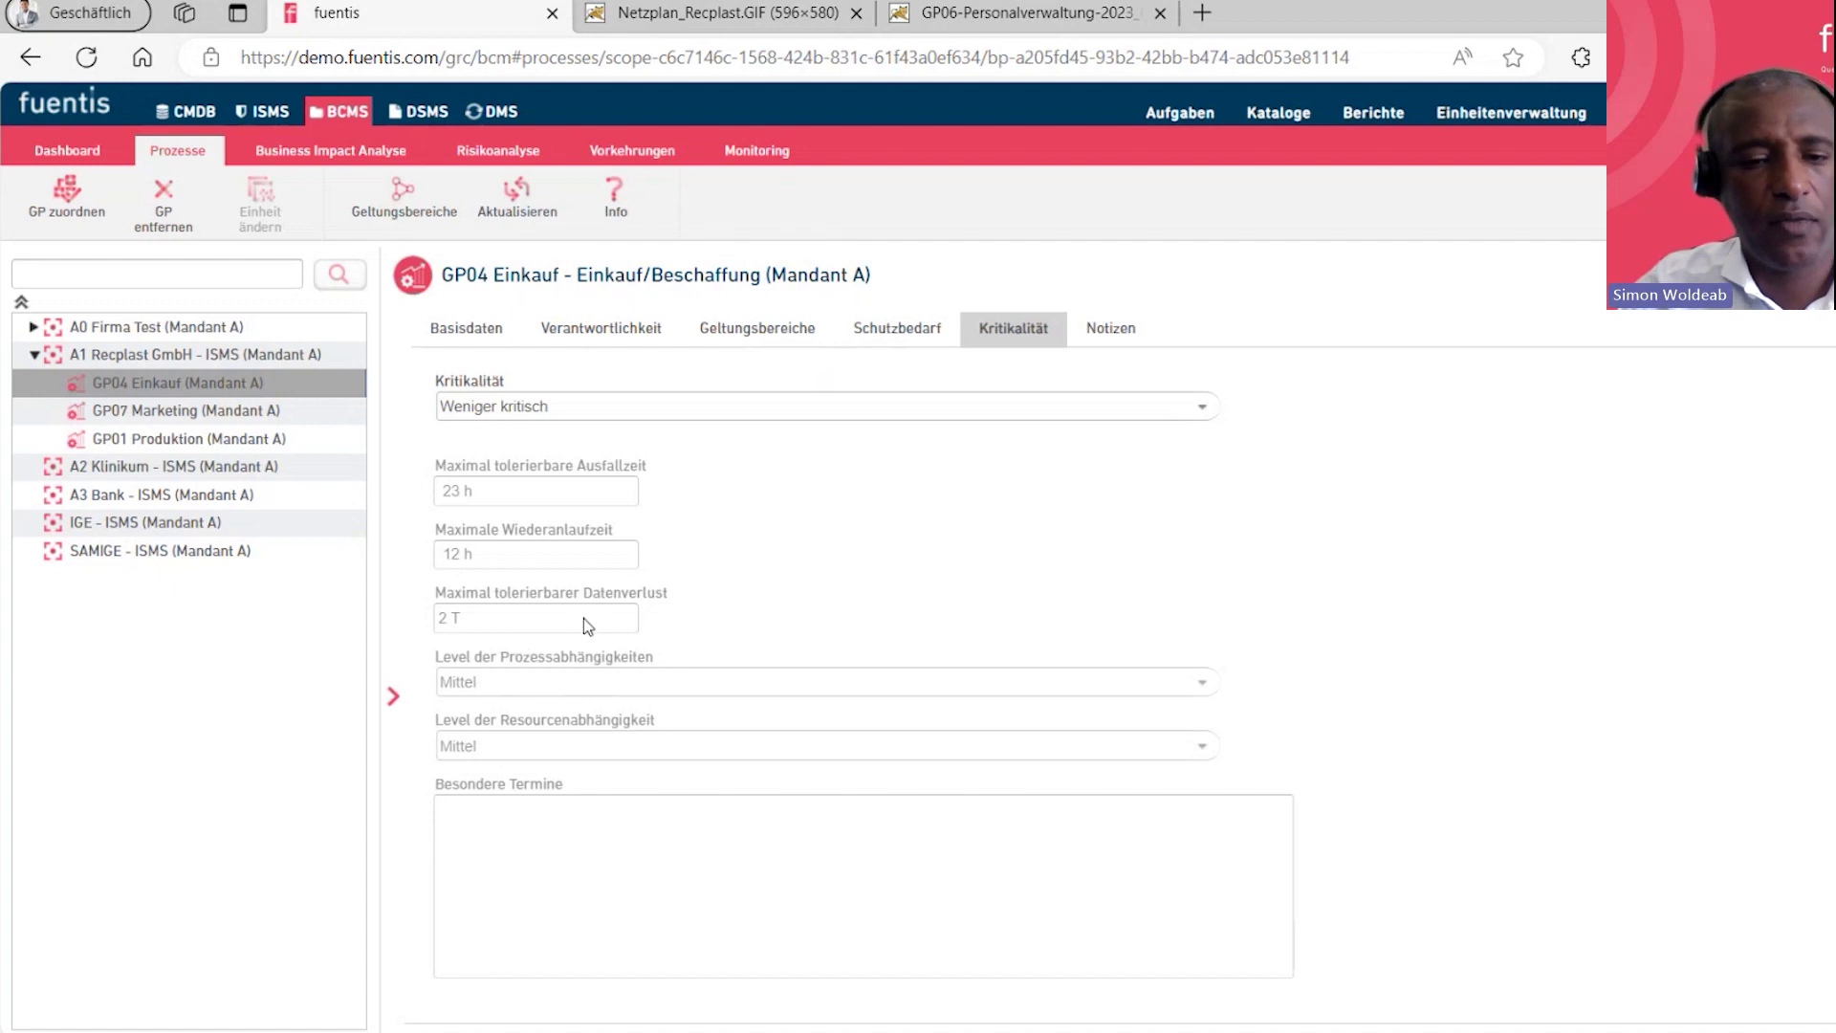
left_click(395, 701)
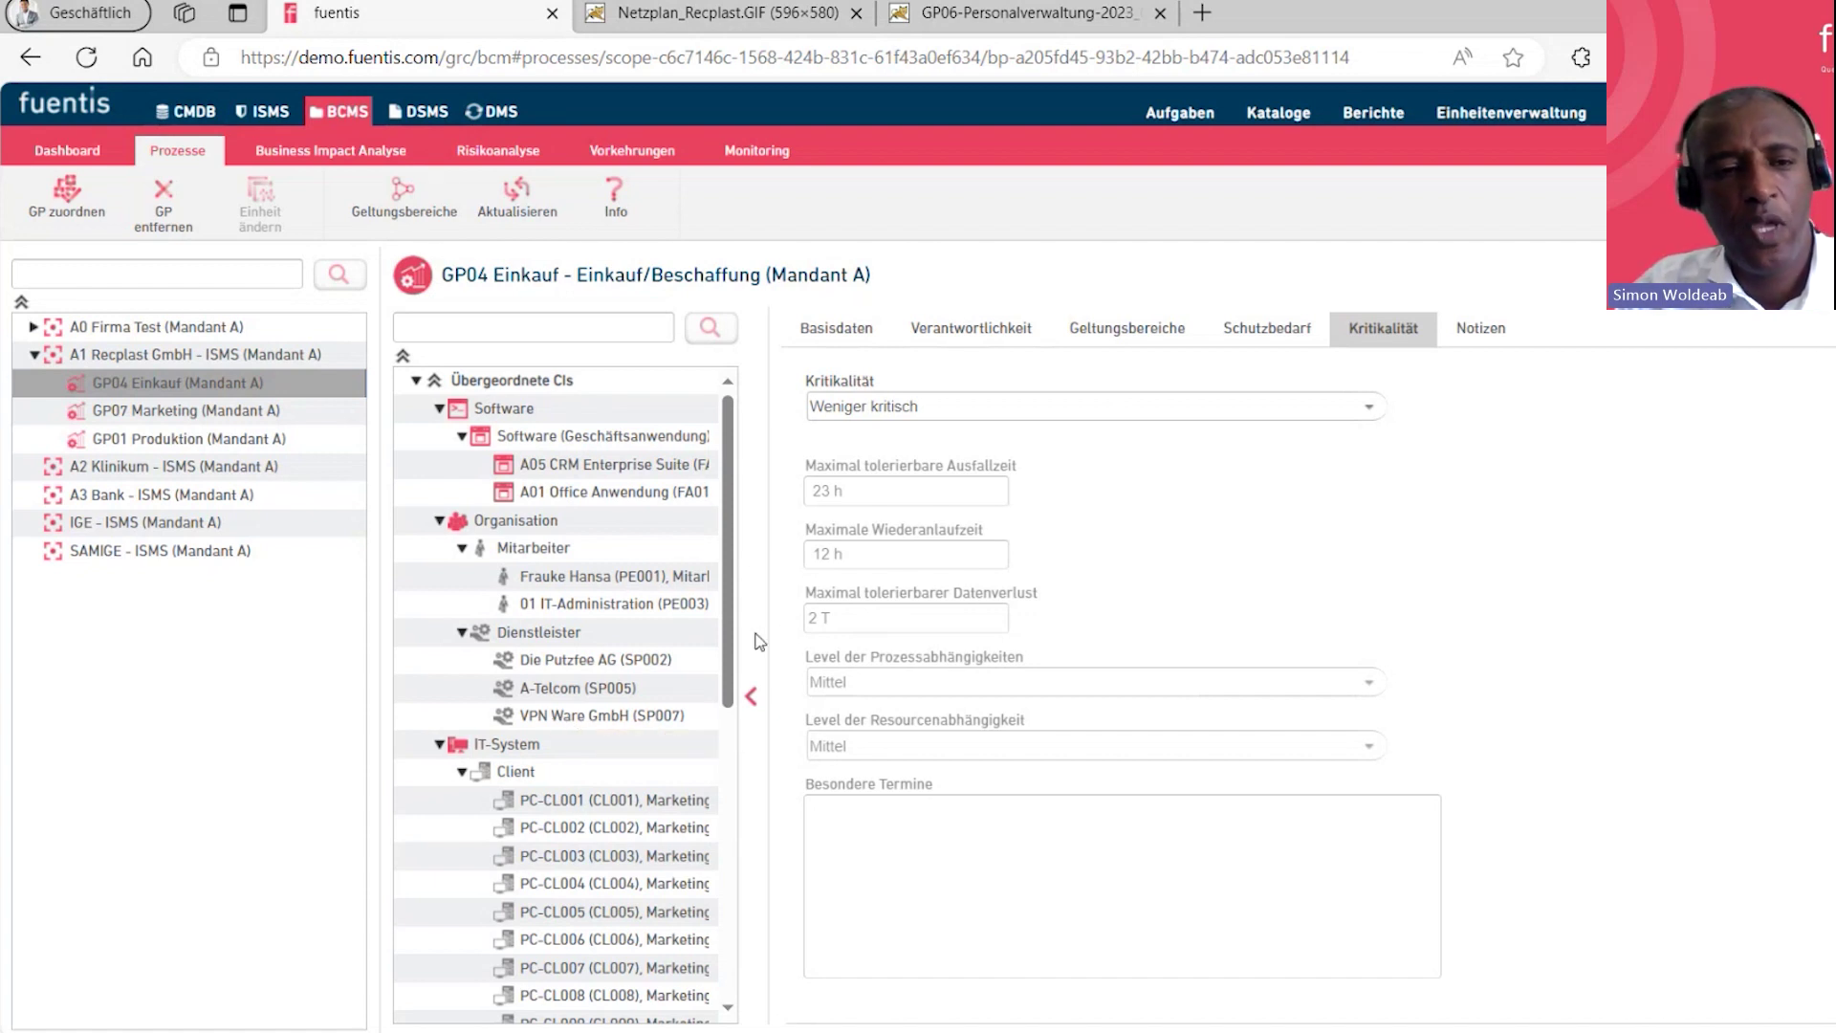
Examine the Ausfallzeiten table in the Business Impact Analyse of GP04 Einkauf, filtering Relevant für Notbetrieb to Ja
left_click(331, 153)
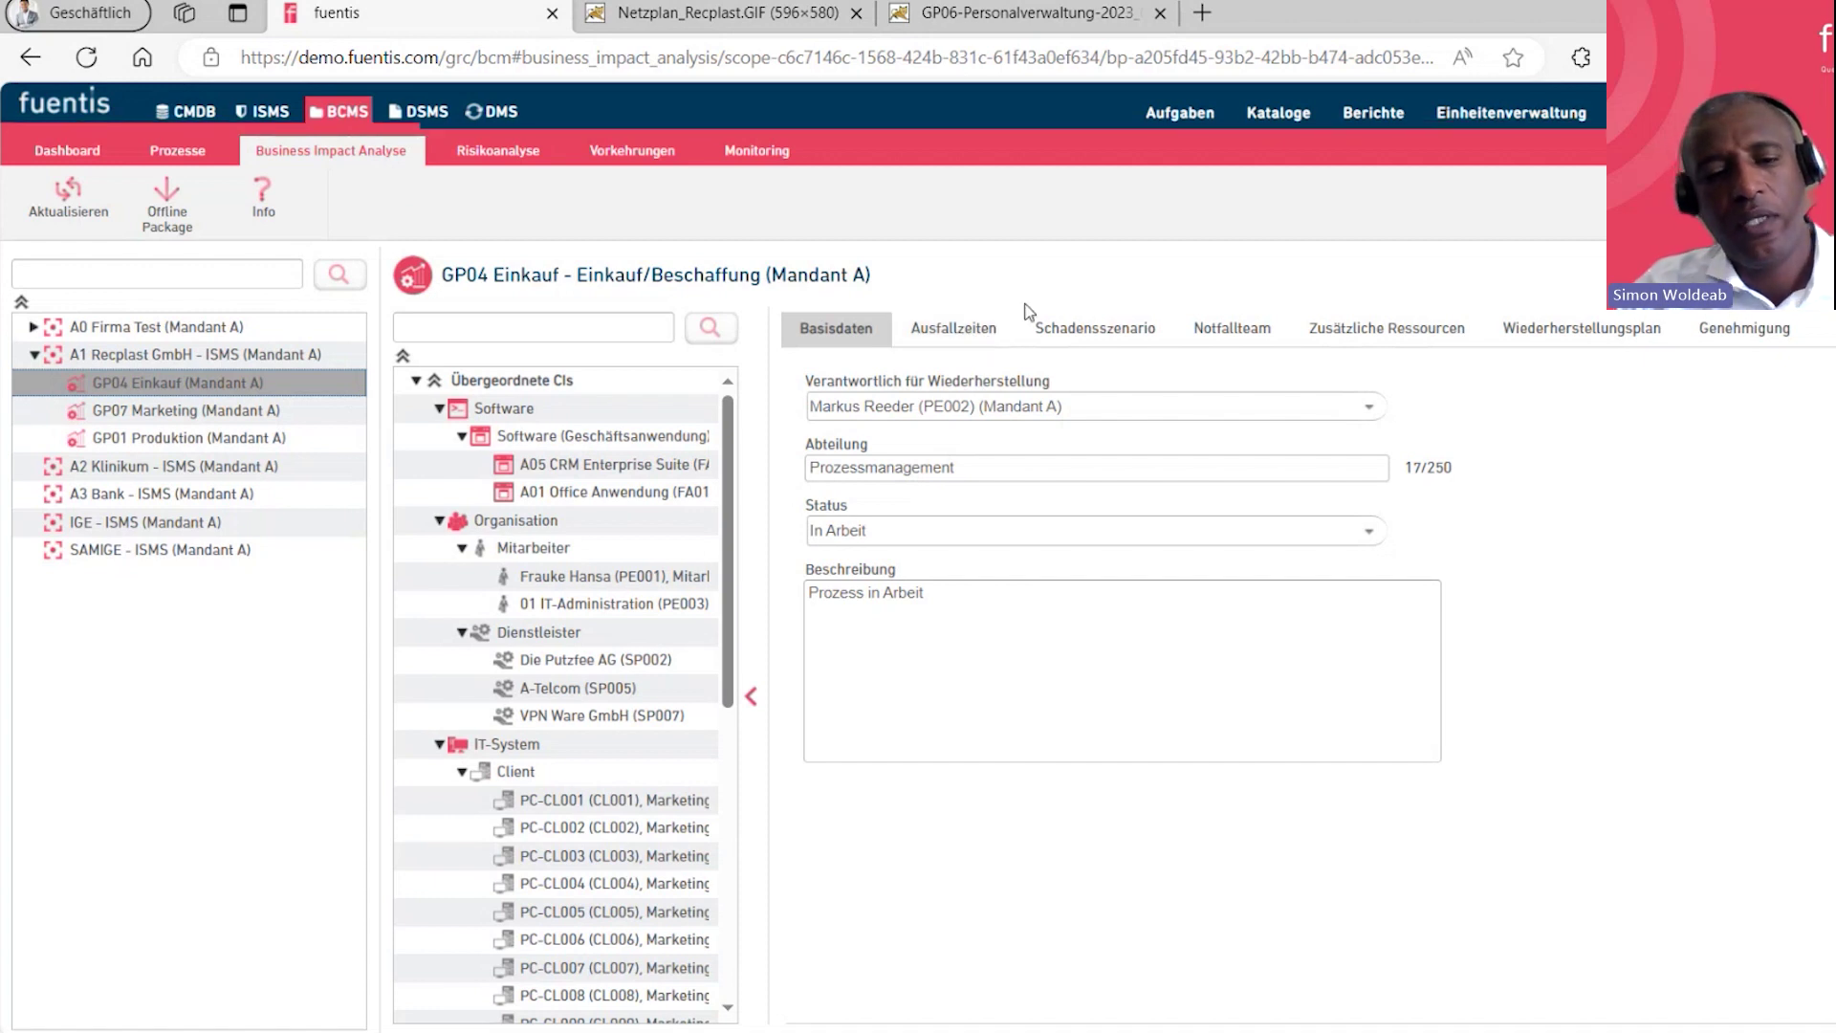
left_click(996, 324)
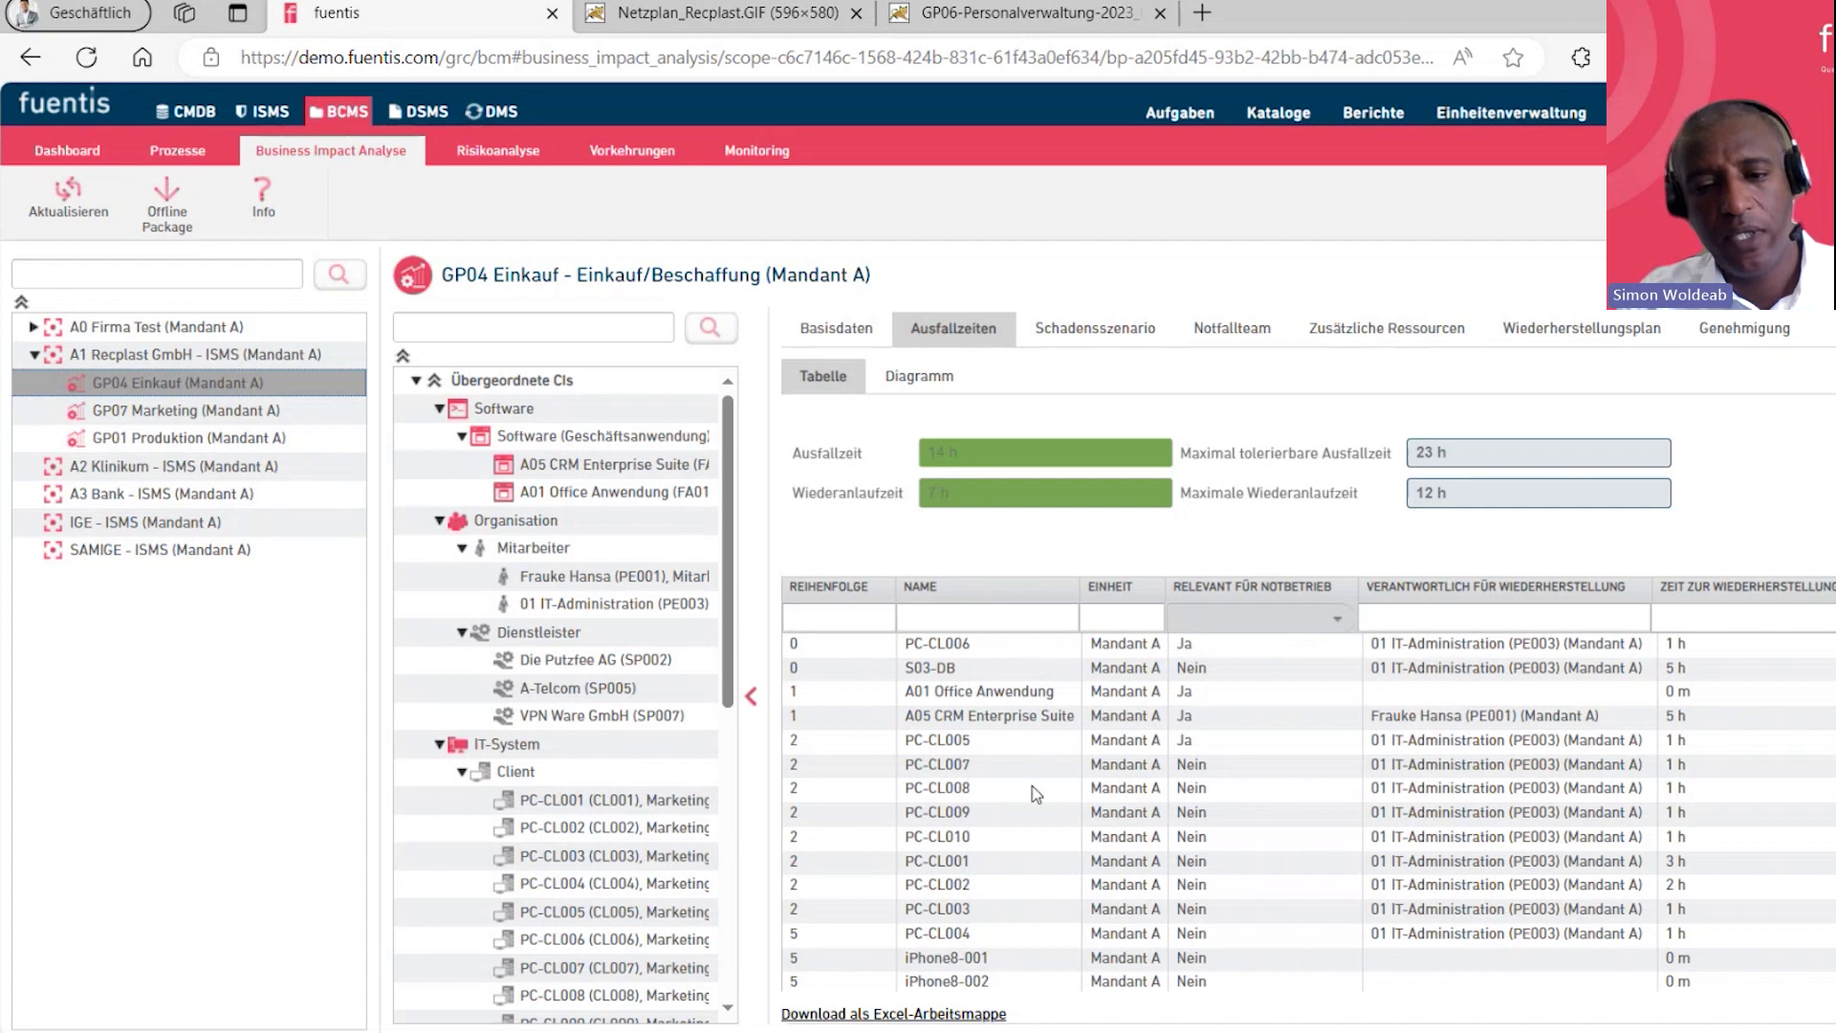
scroll(850, 741, "down", 2)
scroll(847, 751, "up", 2)
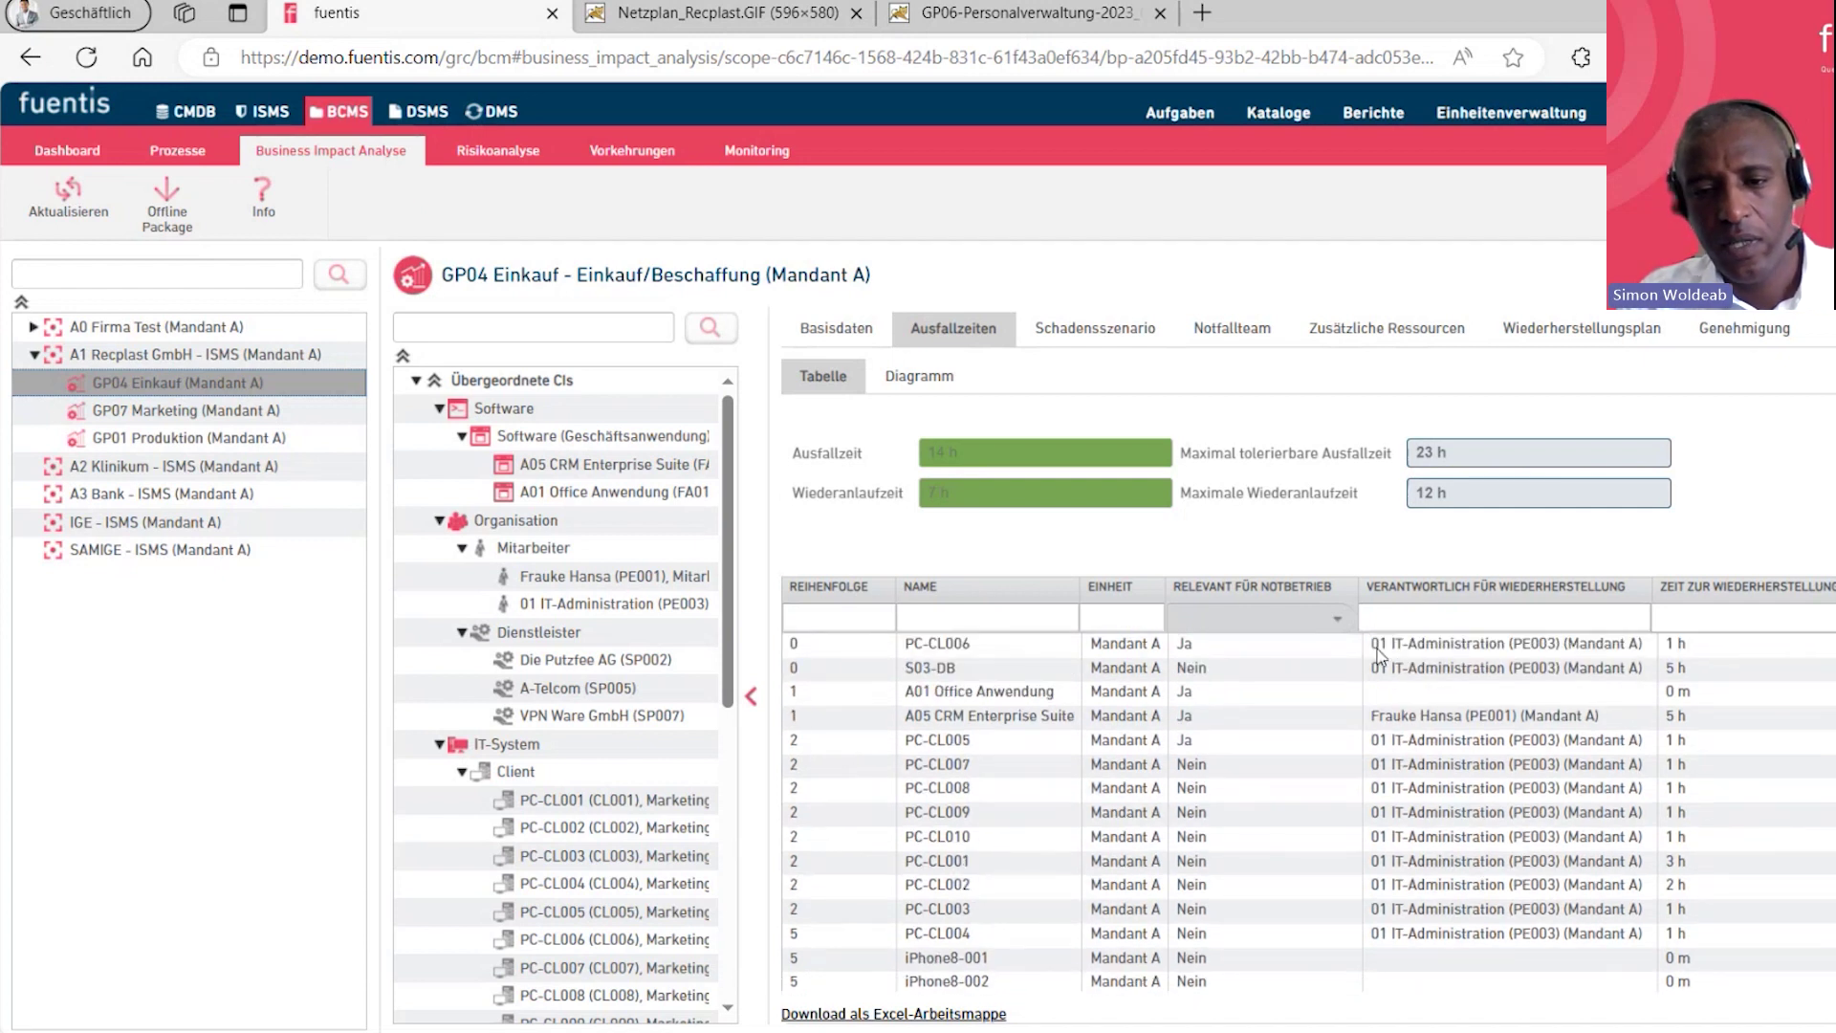
left_click(1335, 621)
left_click(1183, 671)
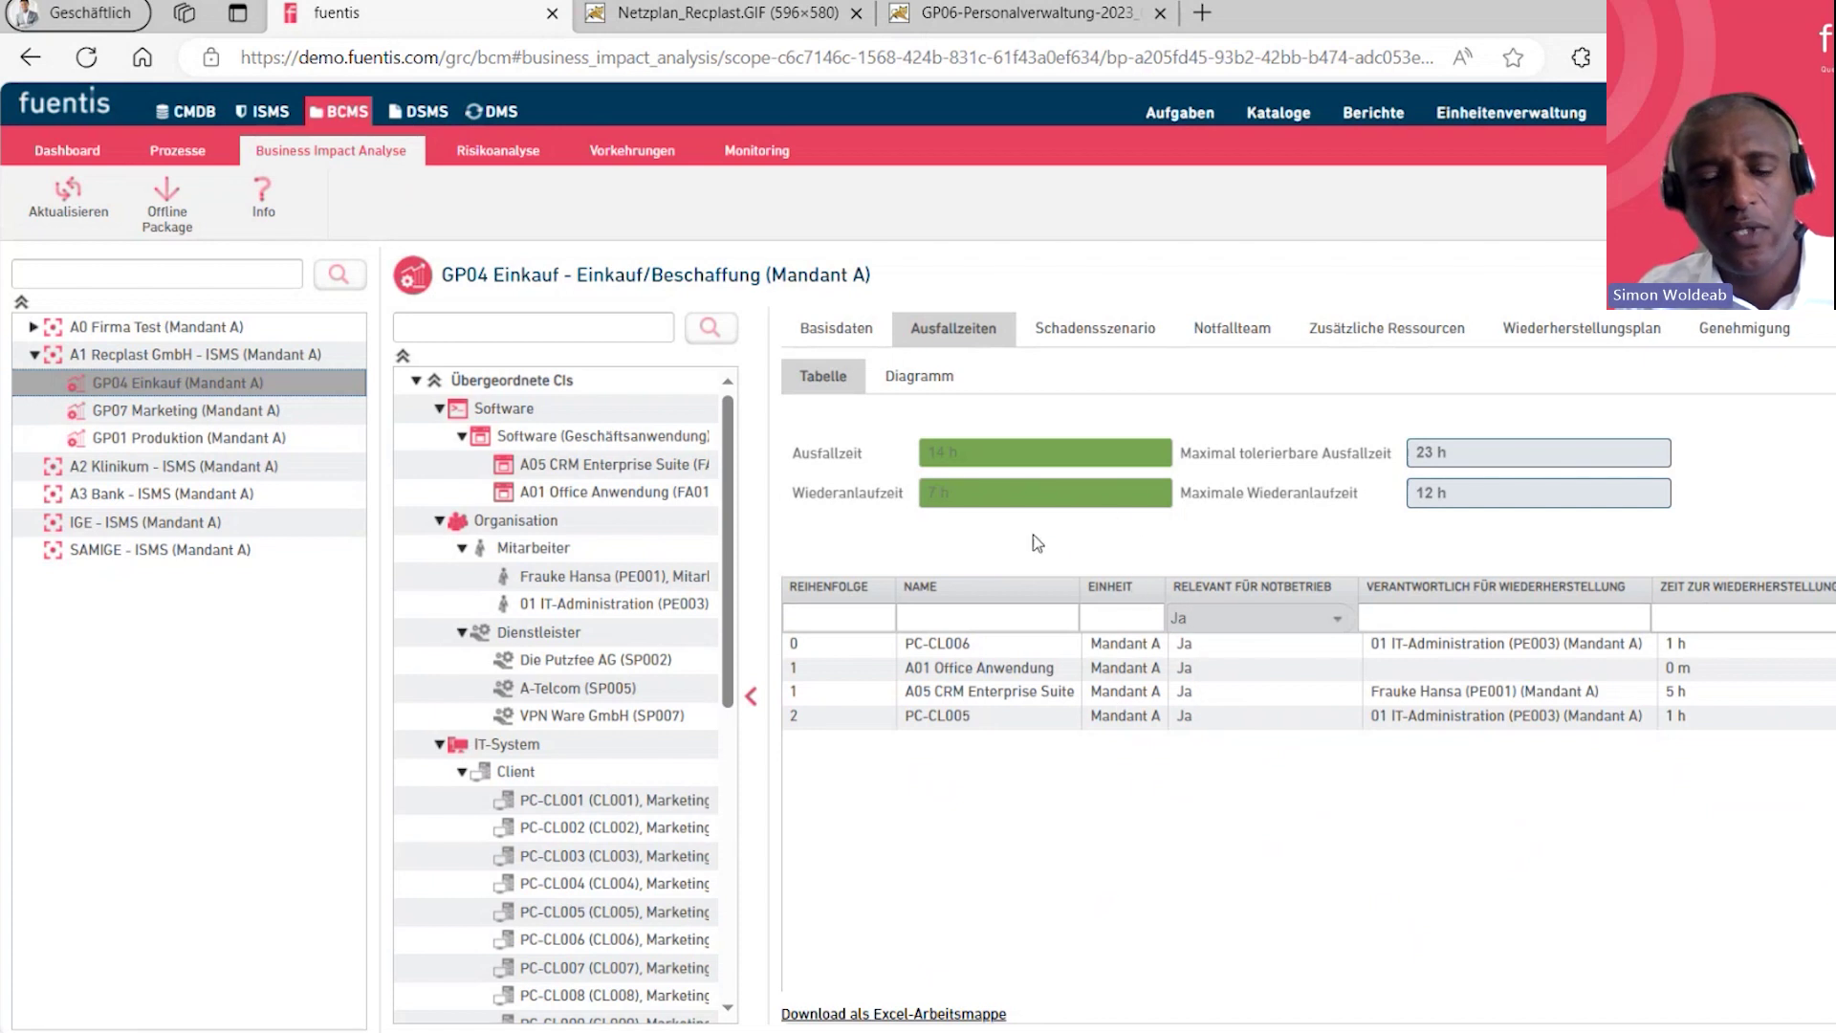
Examine the Ausfallzeiten diagram of GP04 Einkauf from the last backup up to Normalbetrieb
left_click(919, 377)
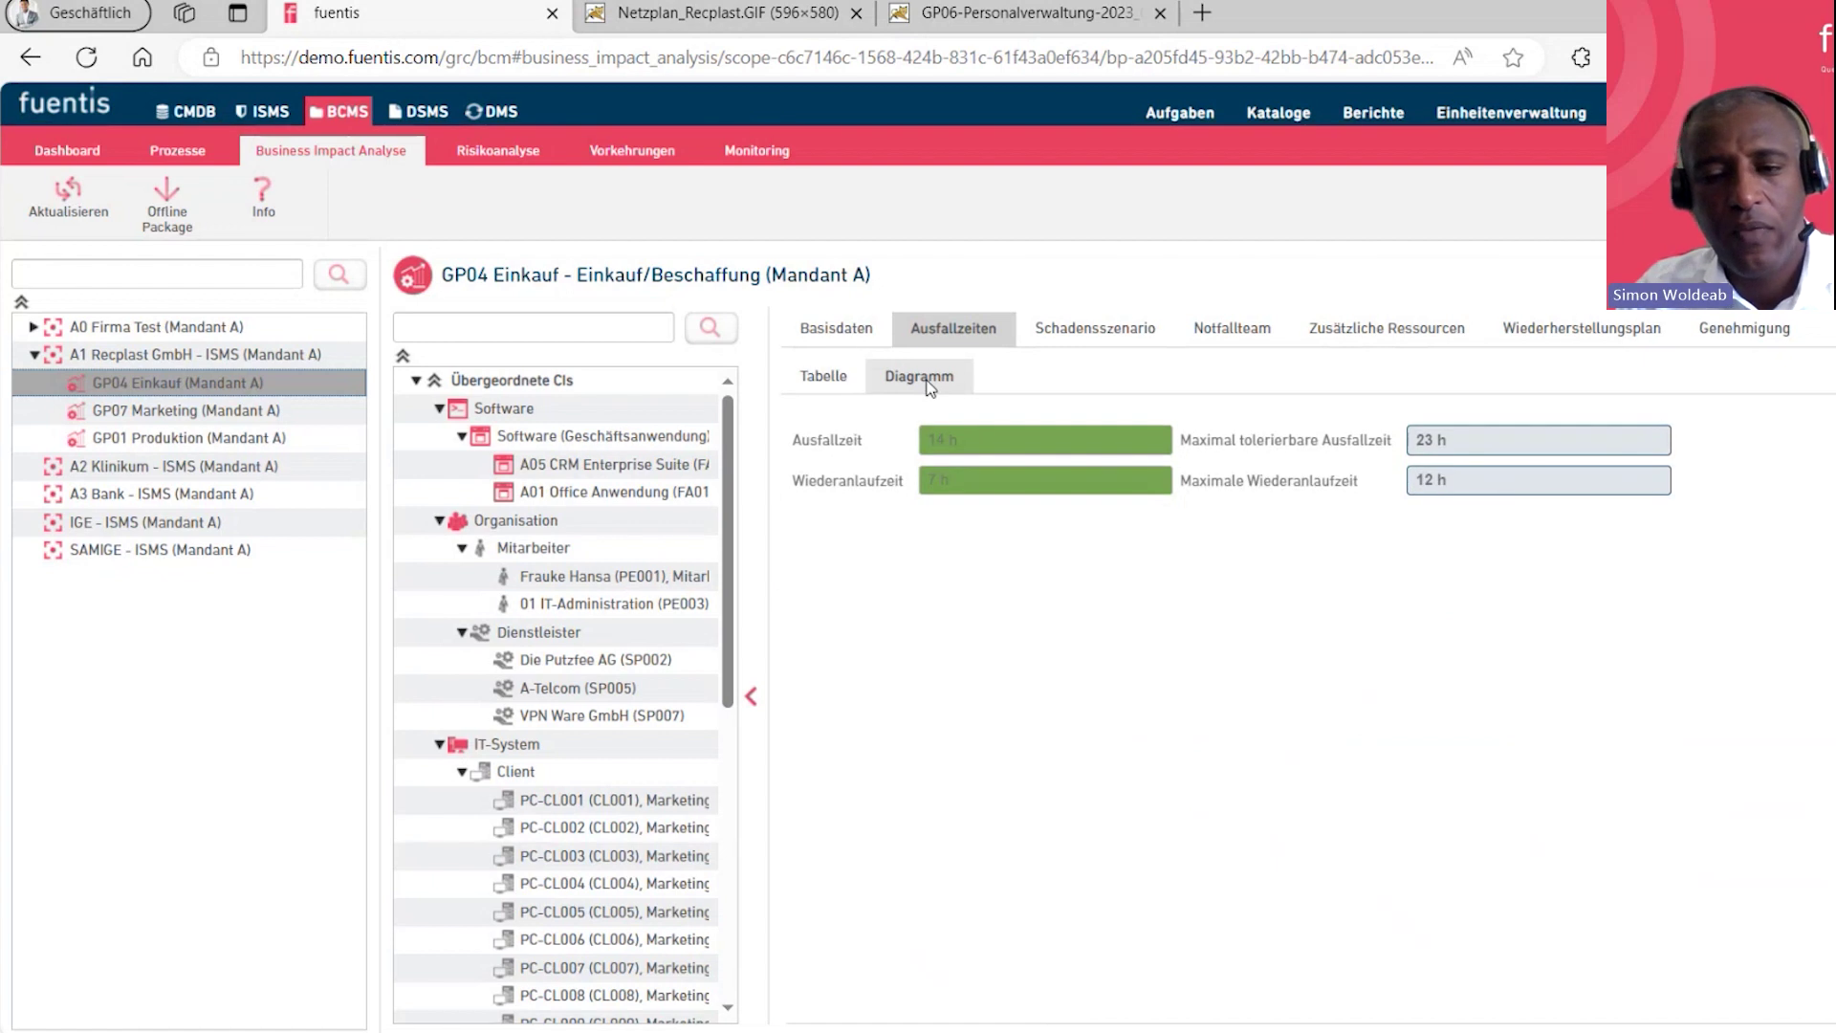
scroll(1329, 746, "down", 2)
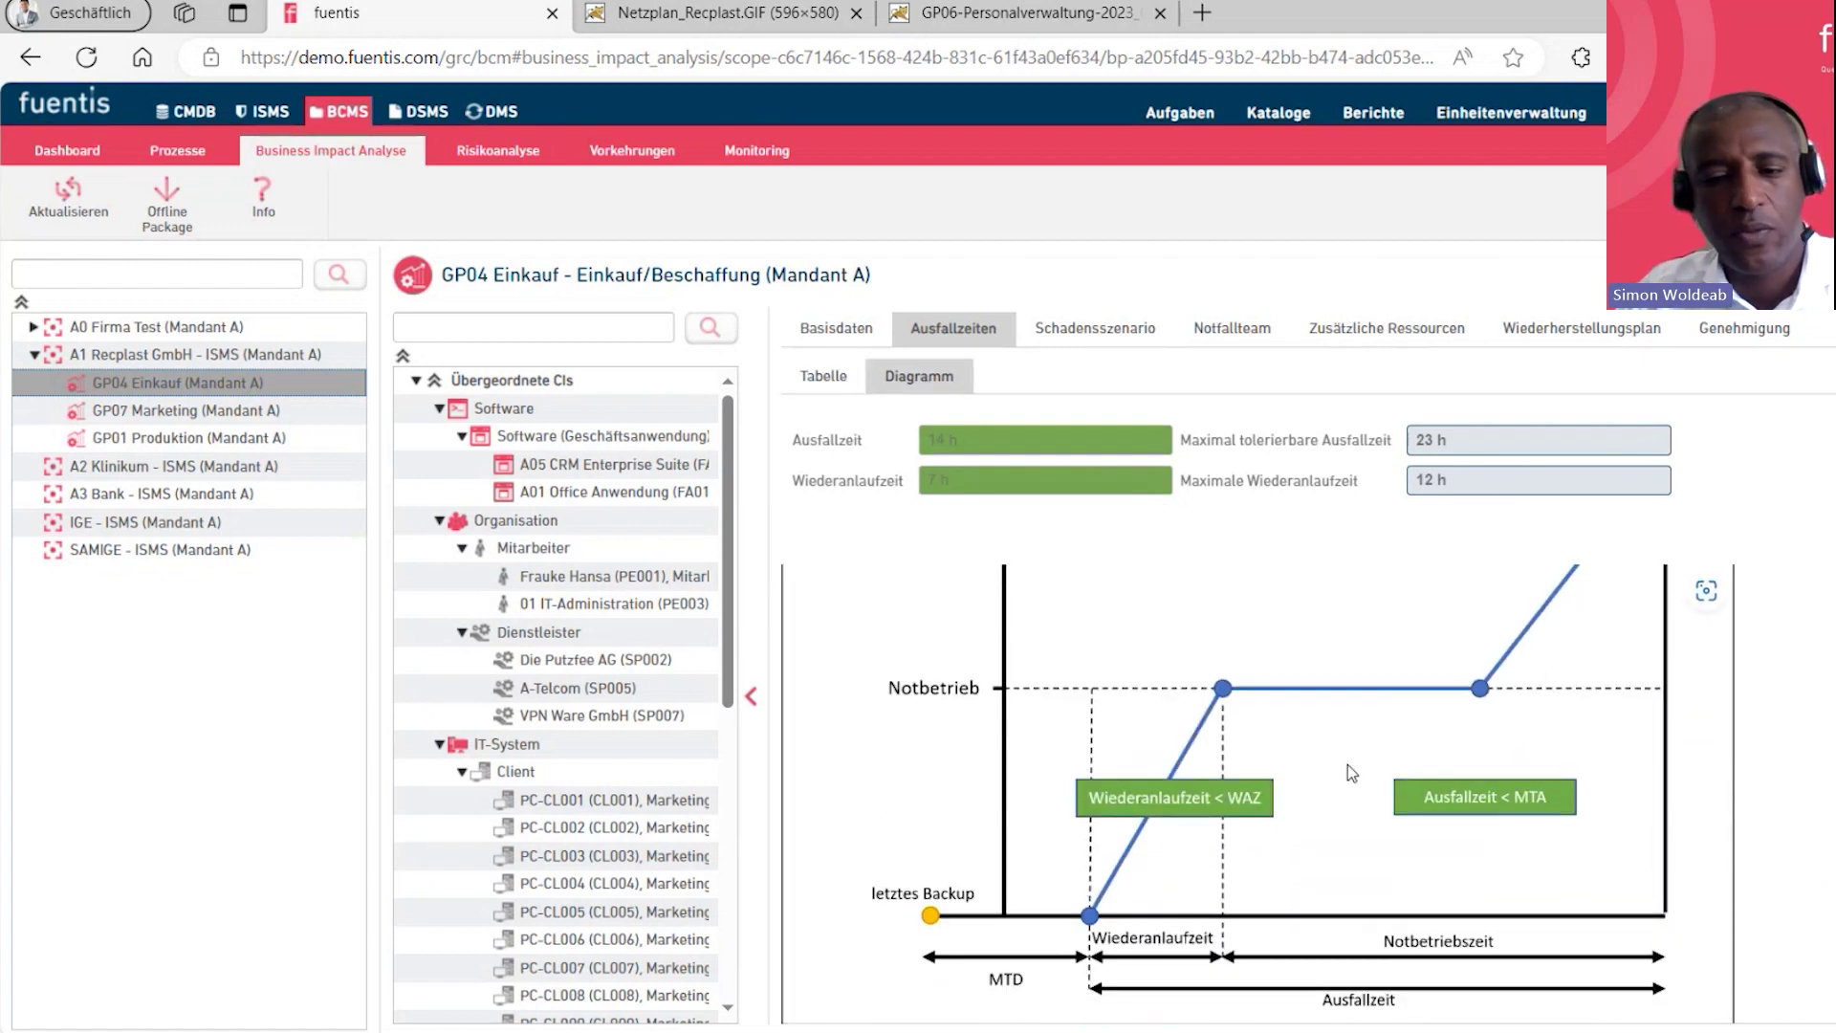
scroll(1334, 785, "up", 3)
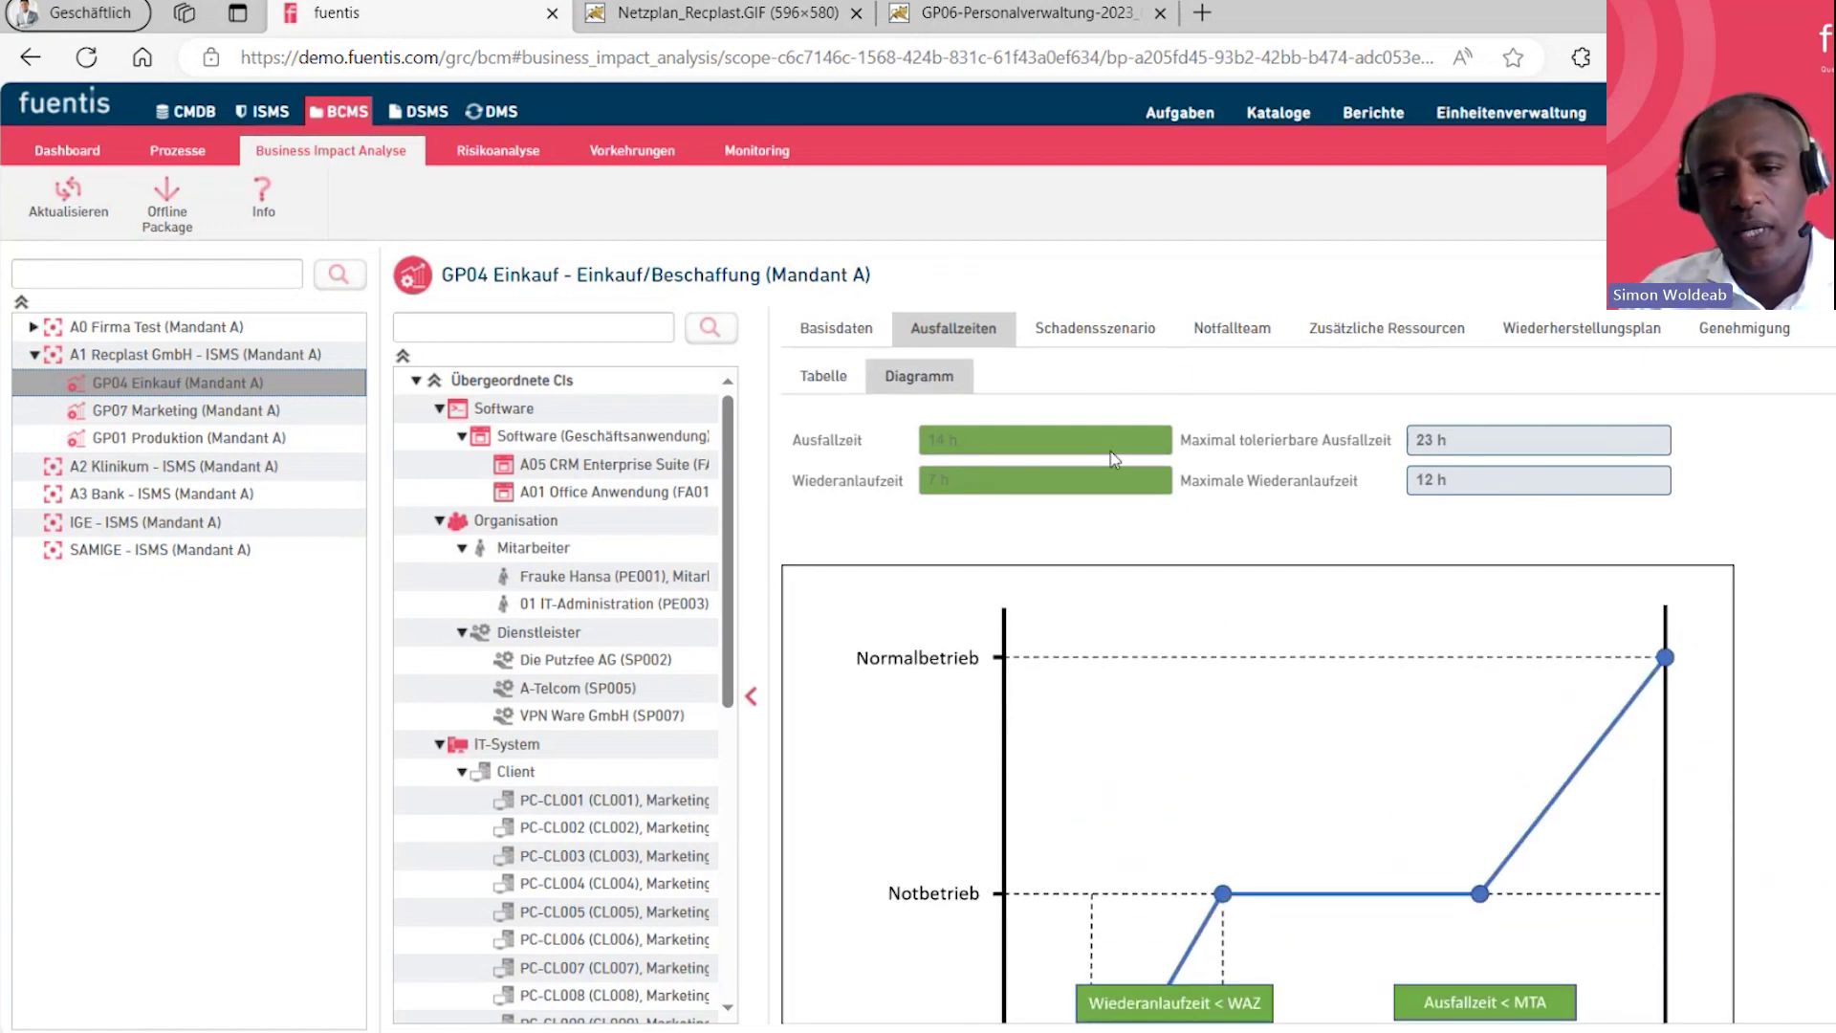
Review the Schadensszenarien and Notfallteam of GP04 Einkauf, including the Notfallbeauftragter's roles in other configuration items
left_click(1088, 333)
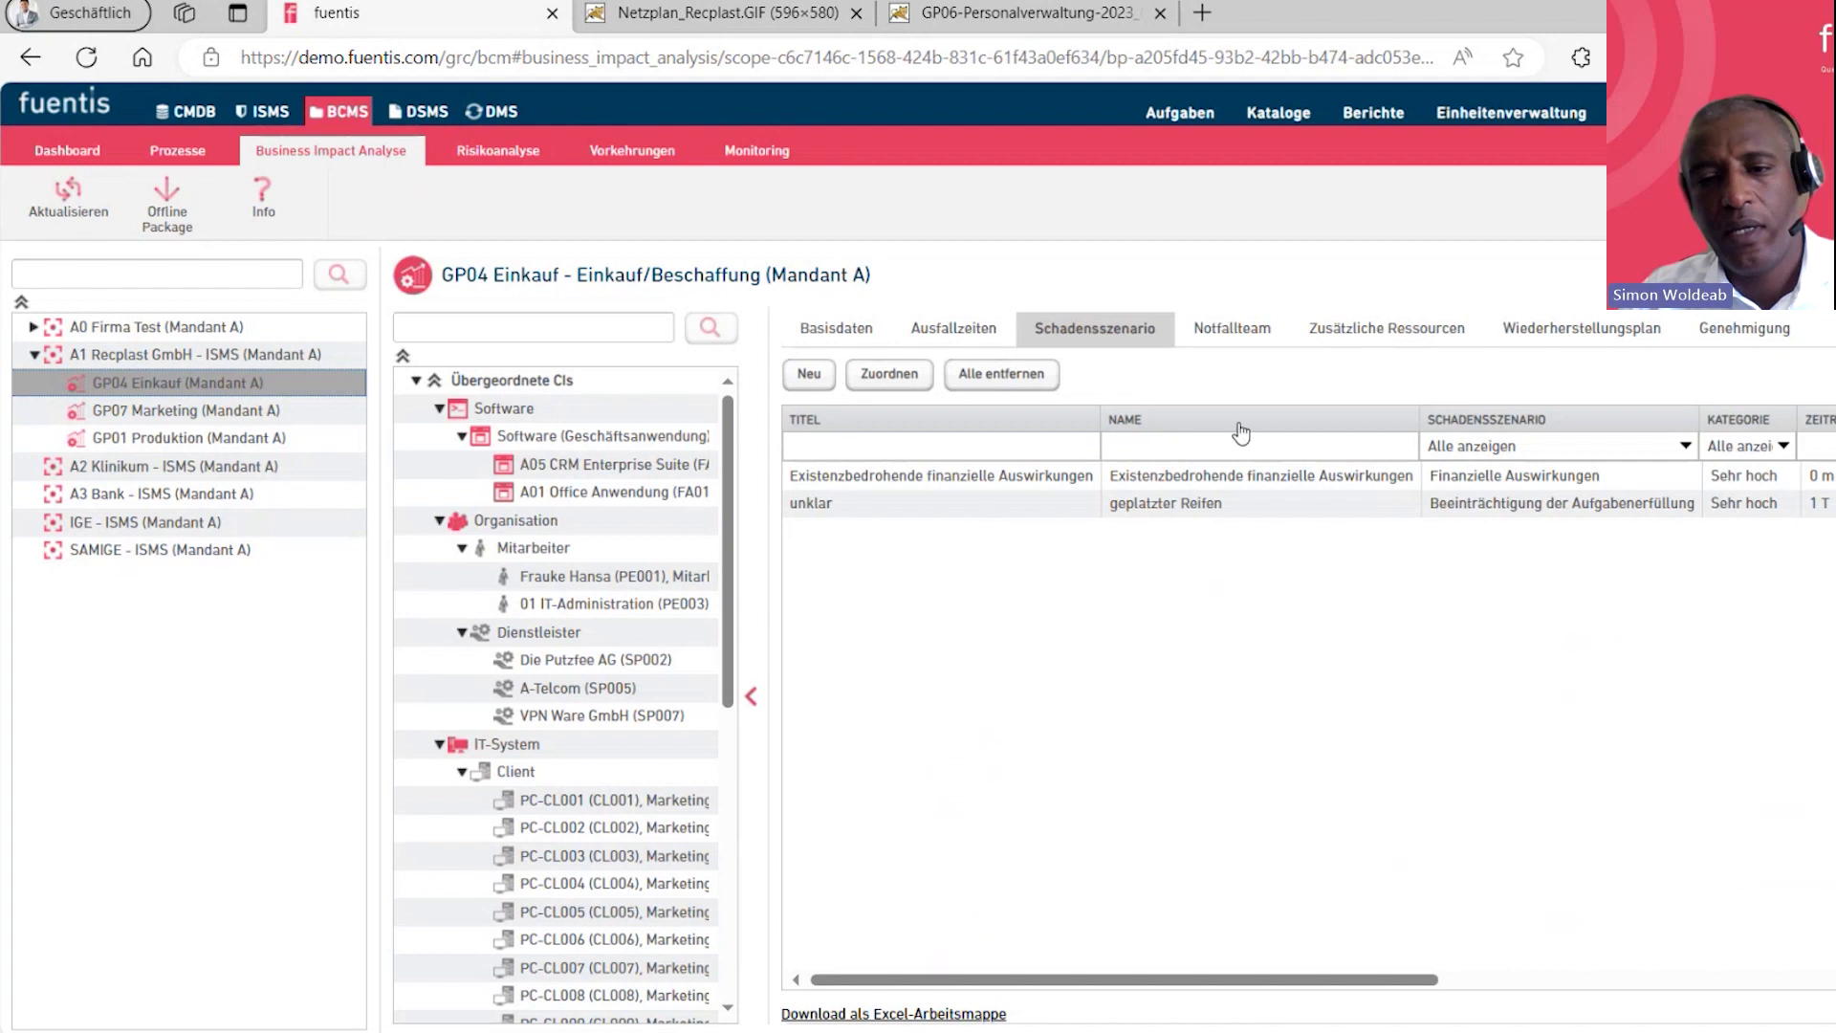
left_click(1236, 331)
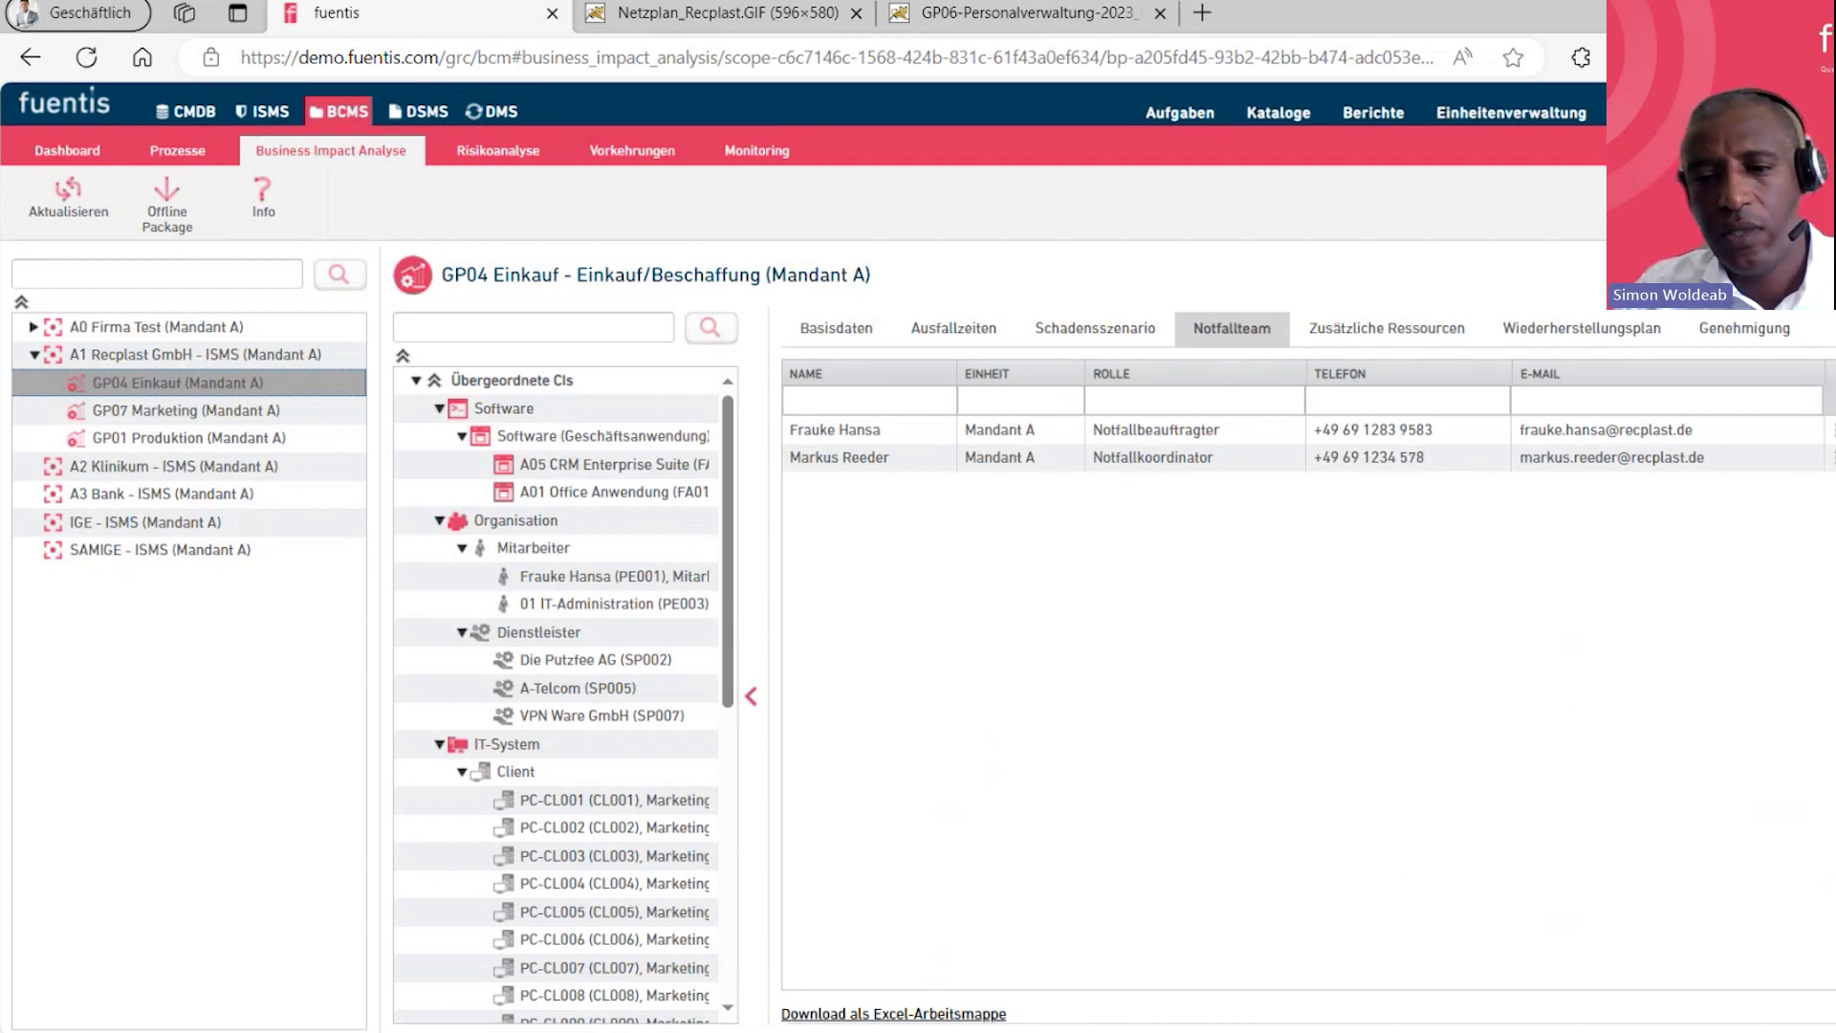
double_click(1798, 432)
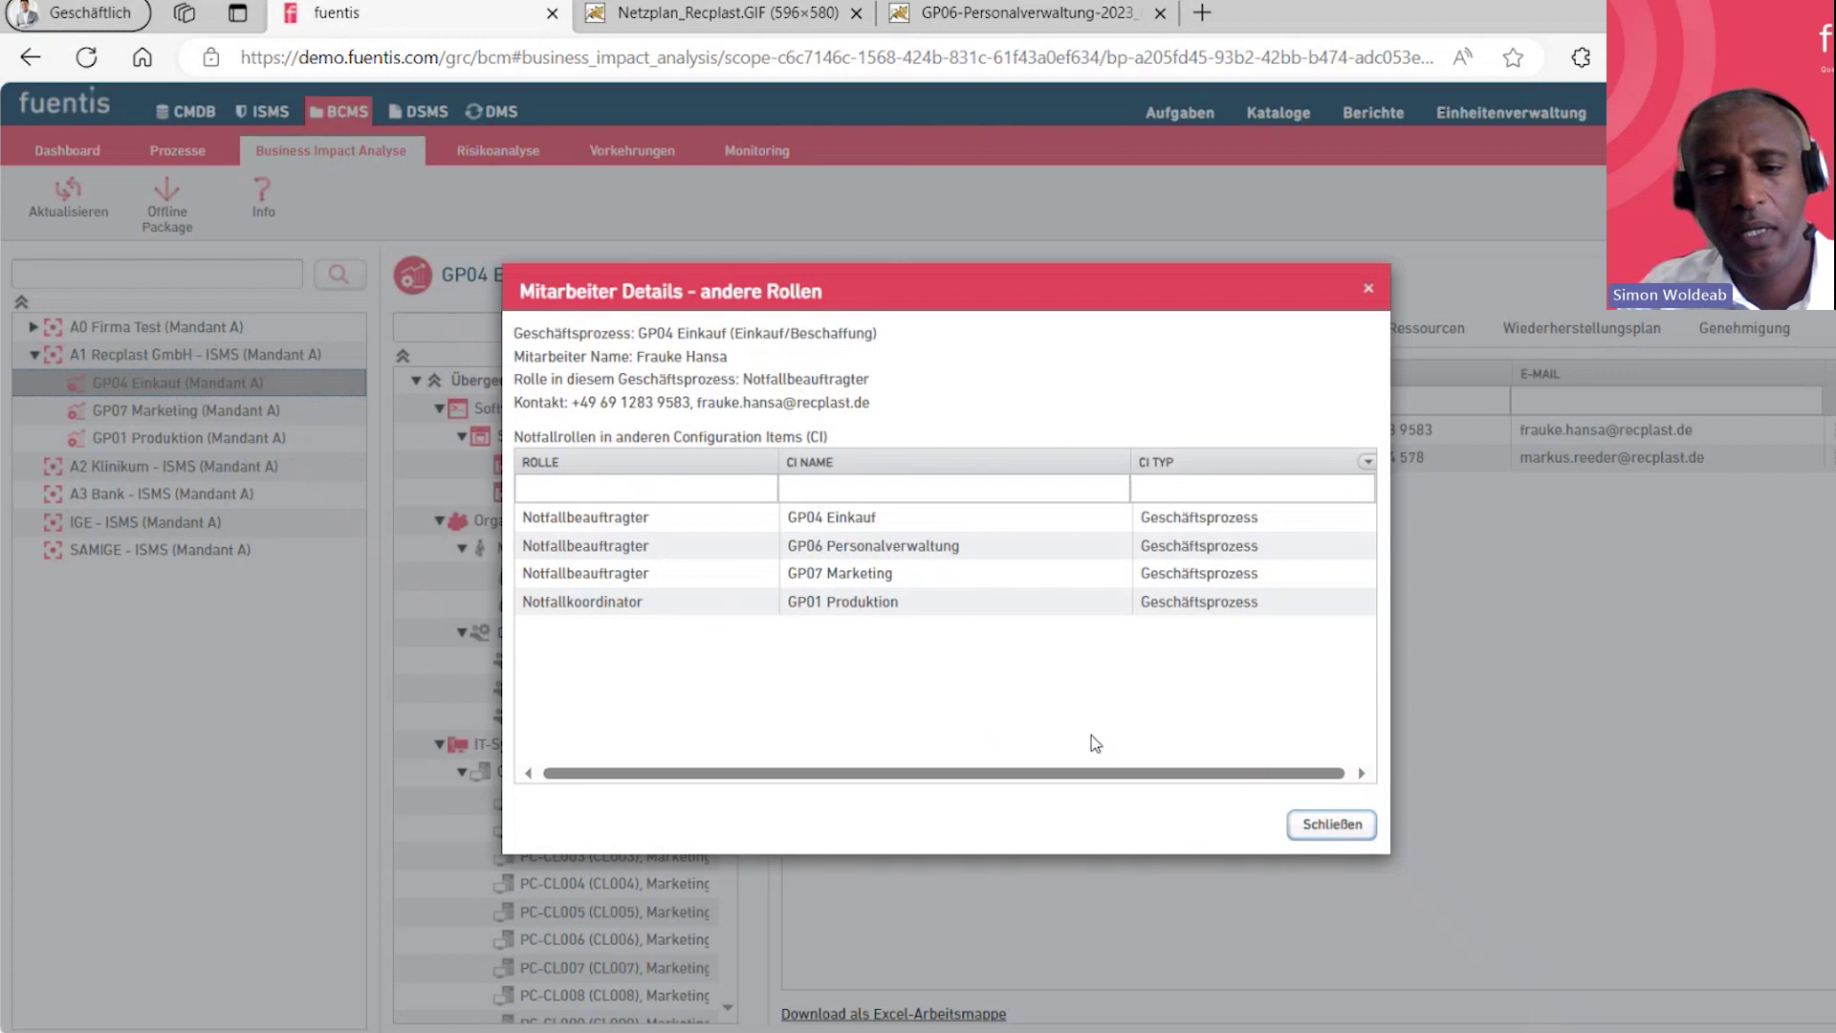
left_click(1332, 824)
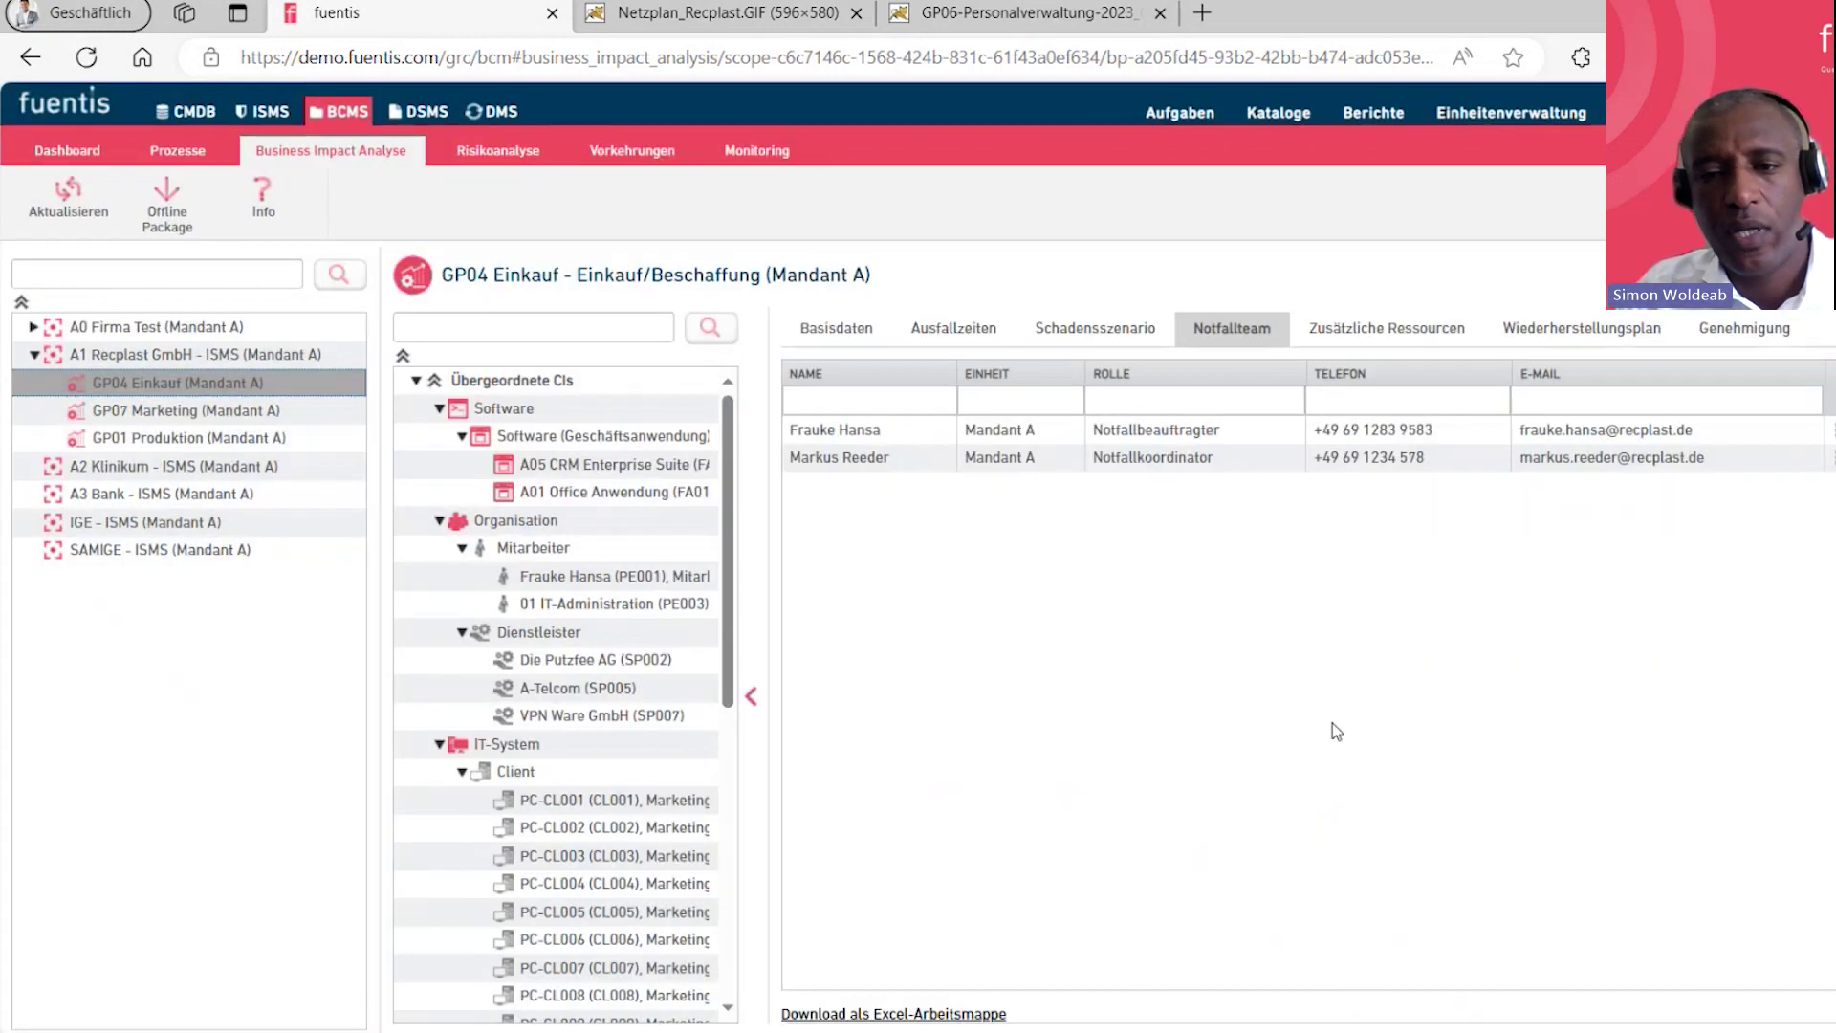
Examine the Zusätzliche Ressourcen and all columns of the Wiederherstellungsplan list for GP04 Einkauf
left_click(1384, 341)
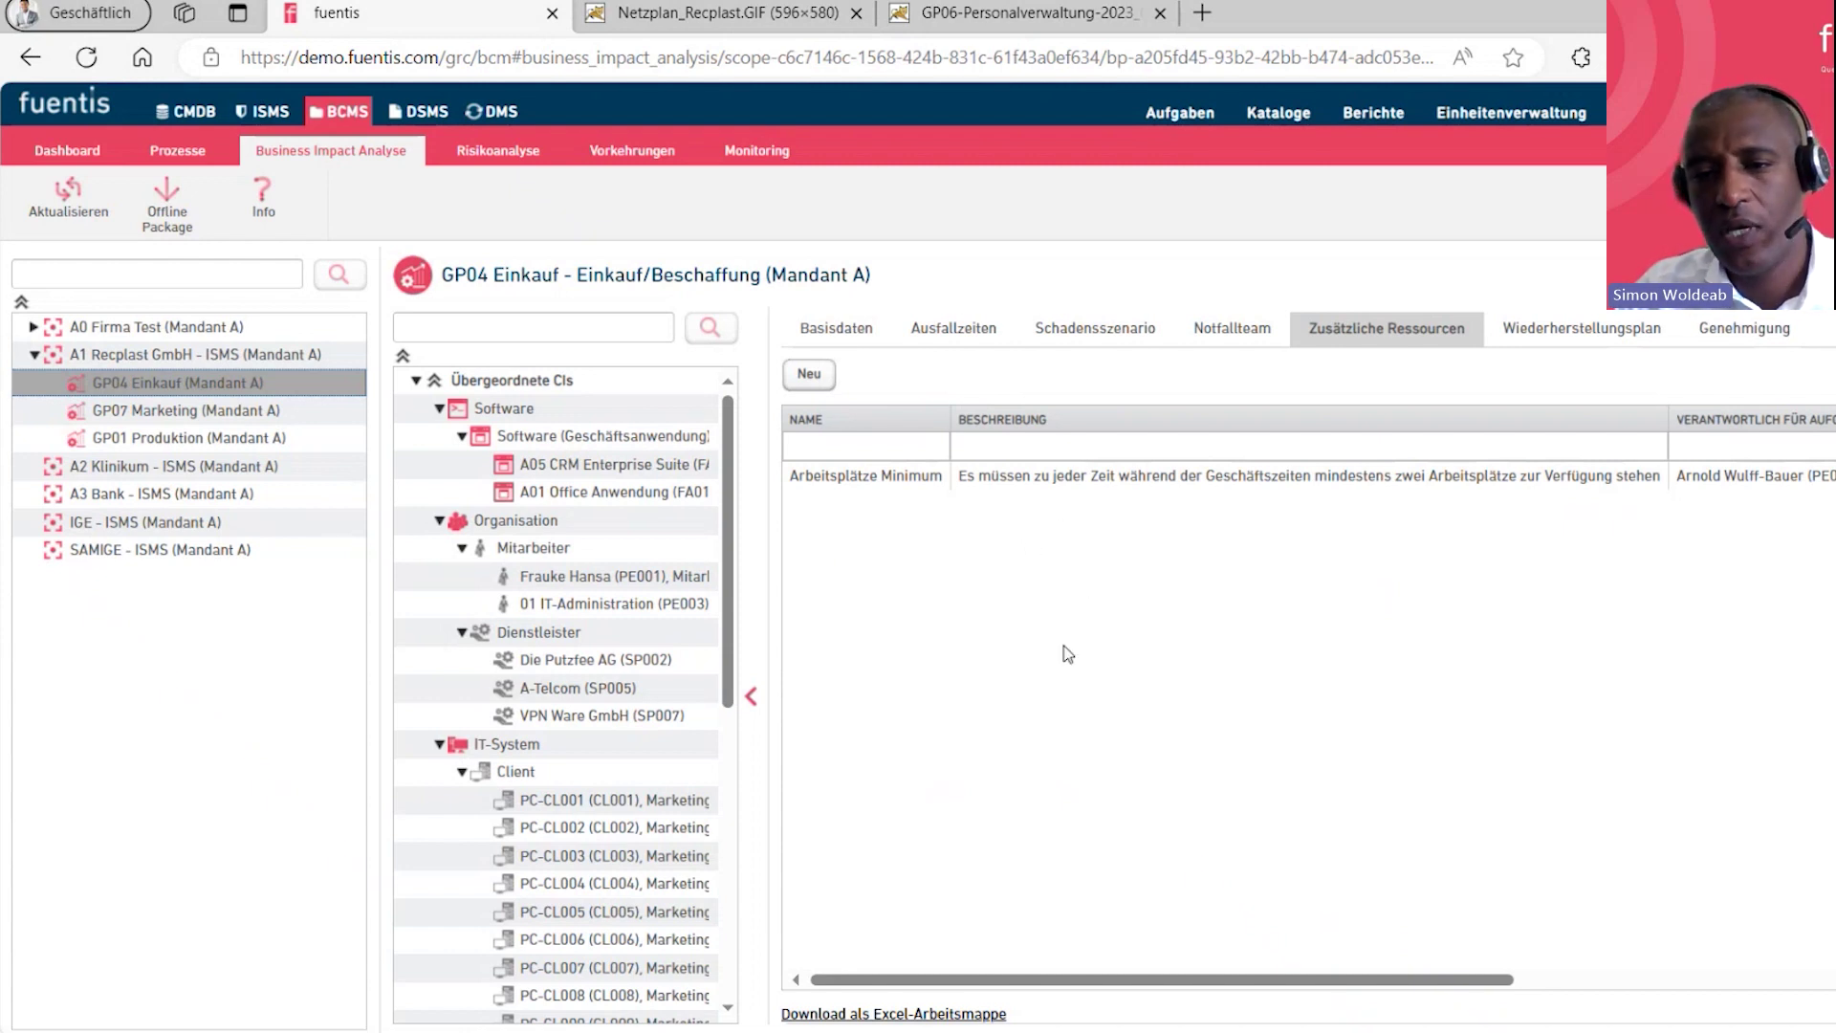
left_click(1579, 330)
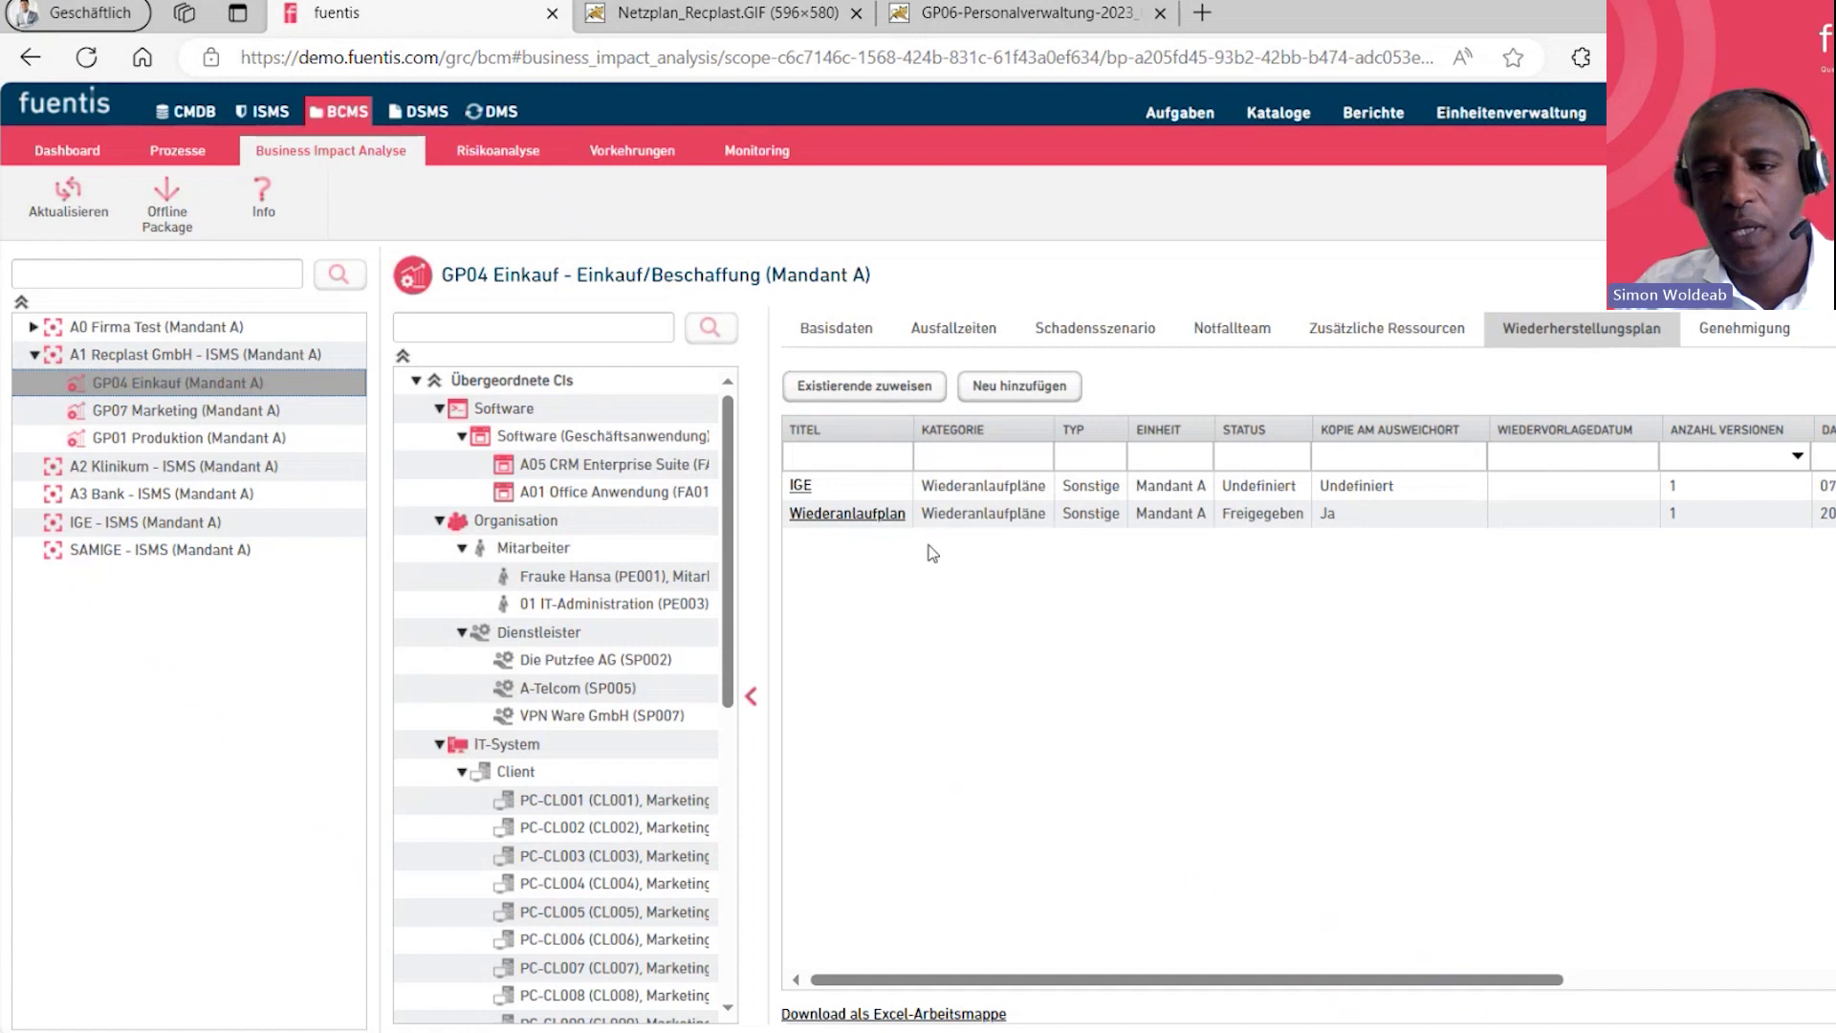
left_click_drag(1437, 980, 1801, 999)
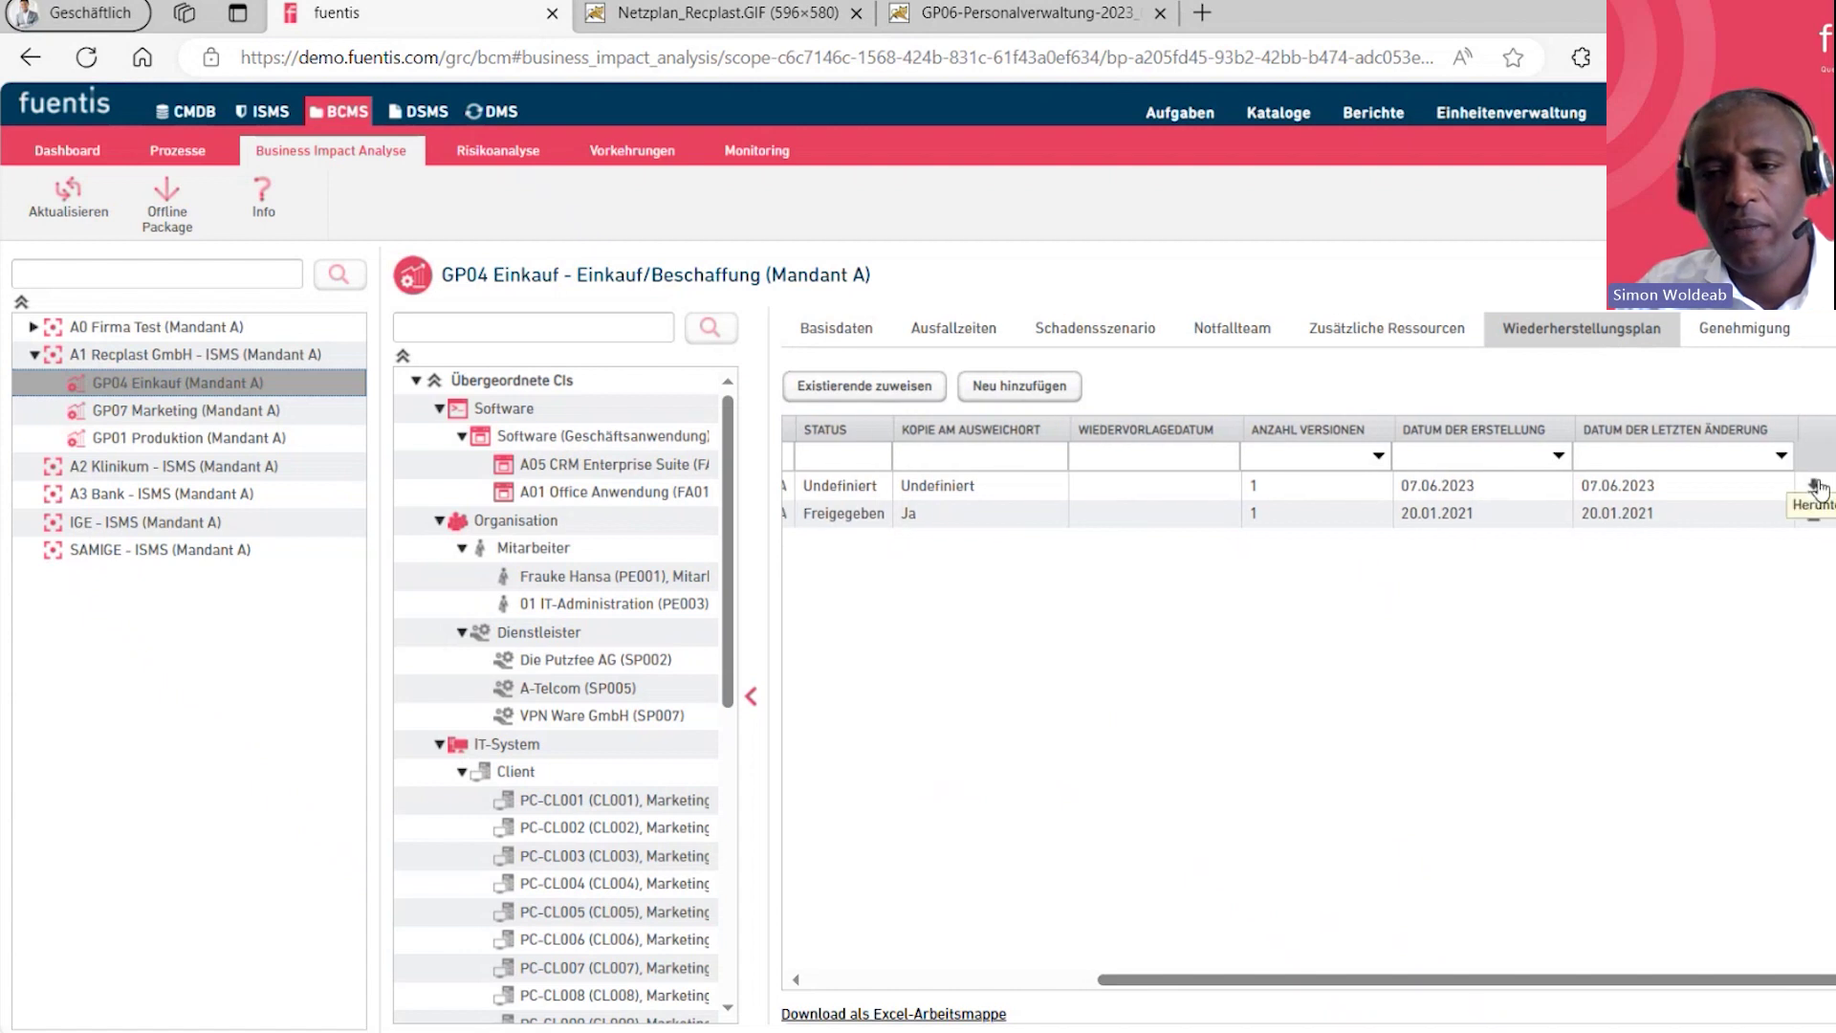
Review the Genehmigung details of the Business Impact Analyse for GP04 Einkauf, and view the process's Risikoanalyse
left_click(1746, 332)
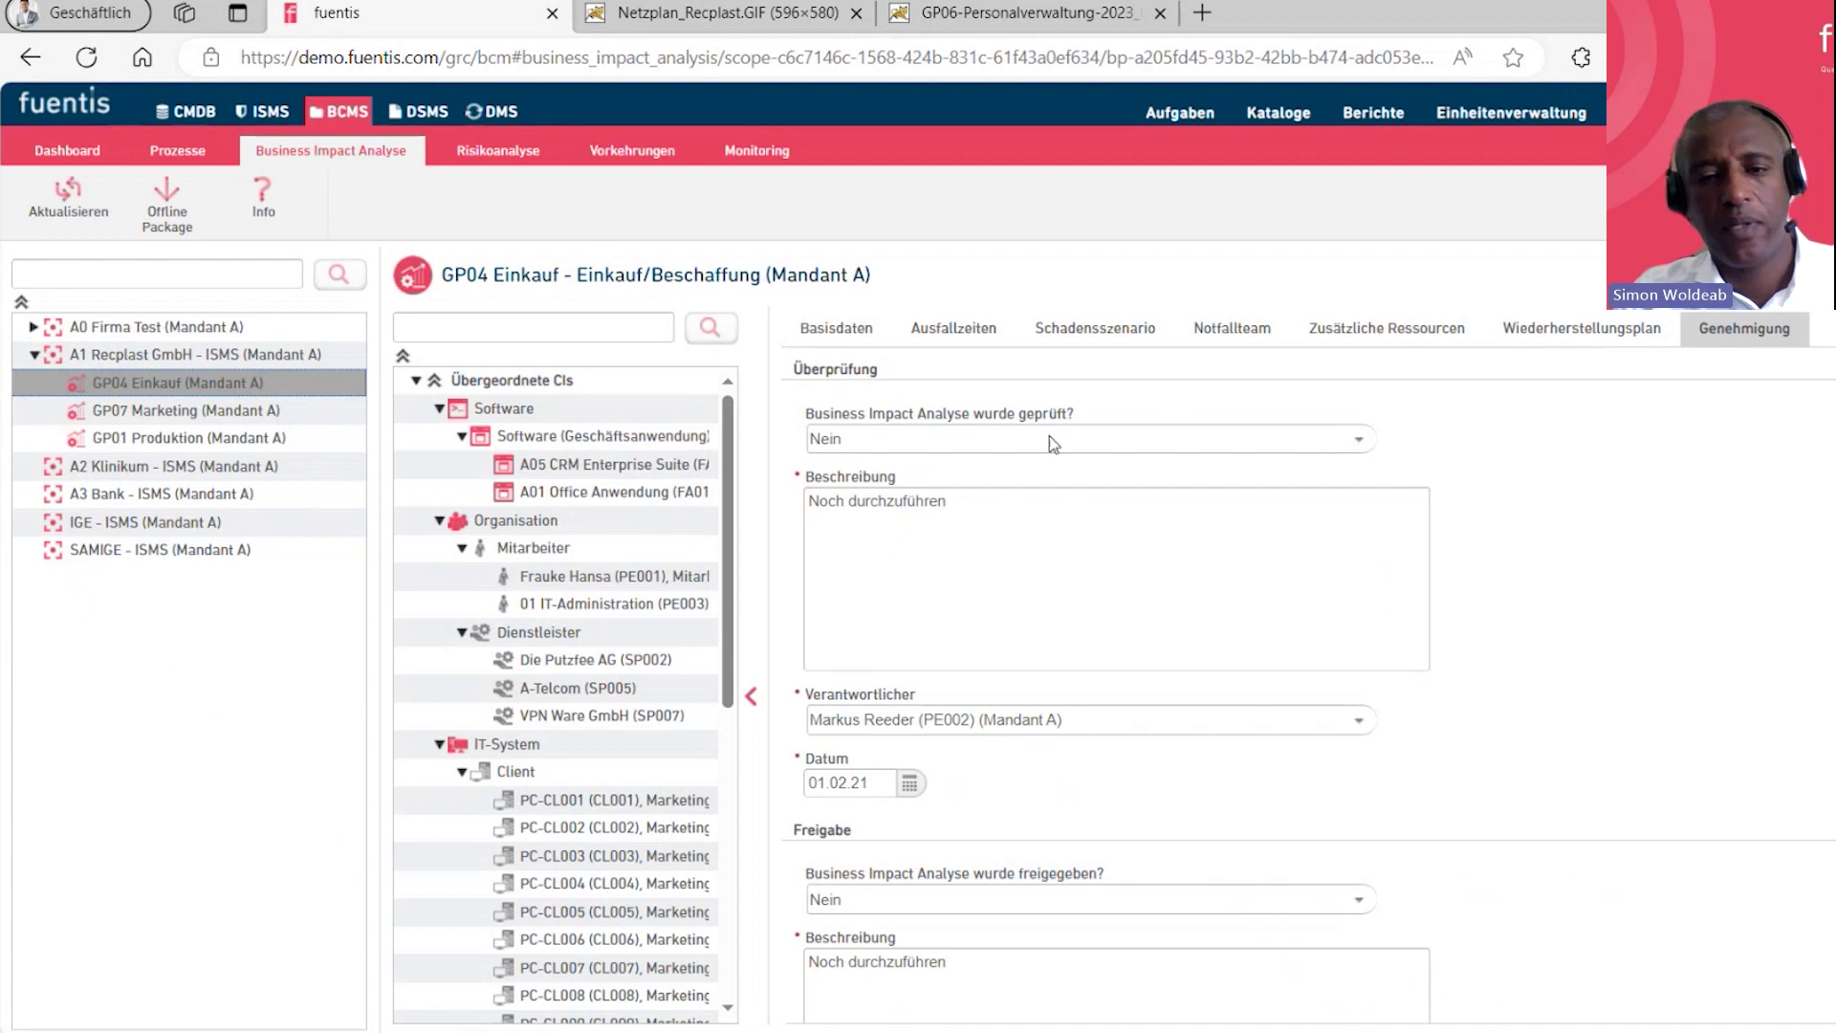
left_click_drag(893, 873, 994, 880)
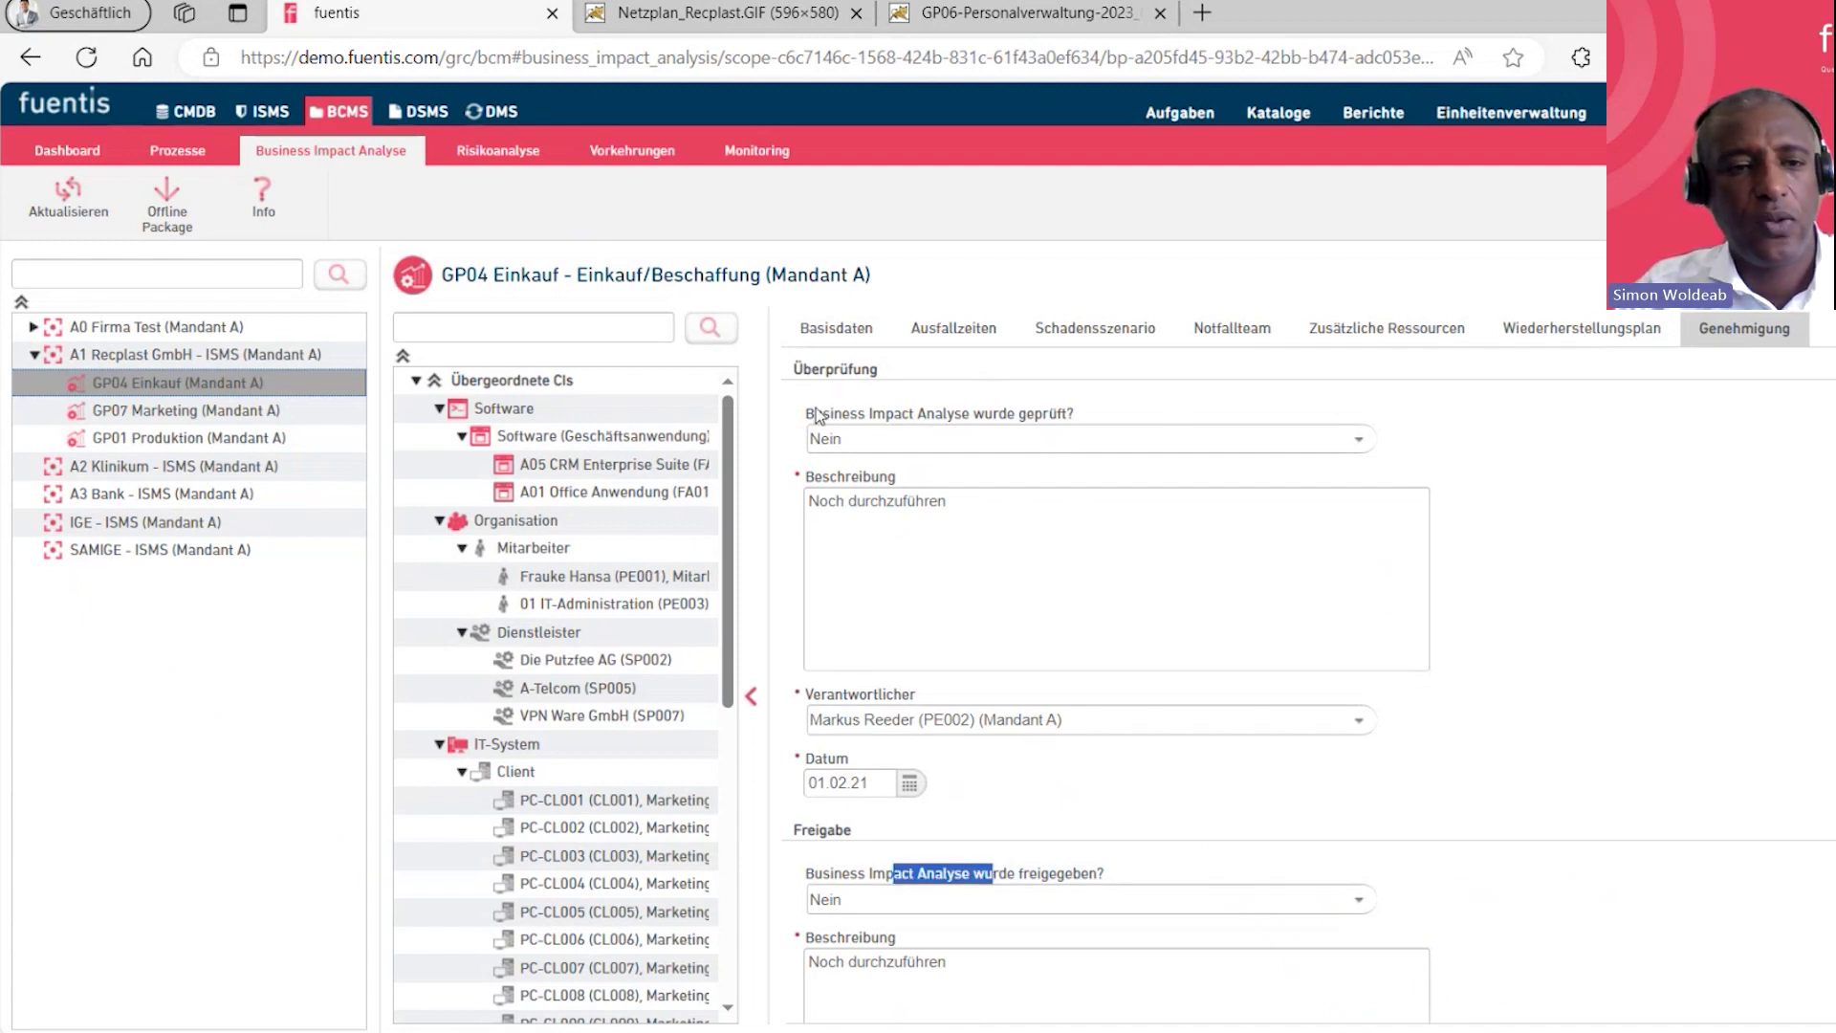
left_click(170, 218)
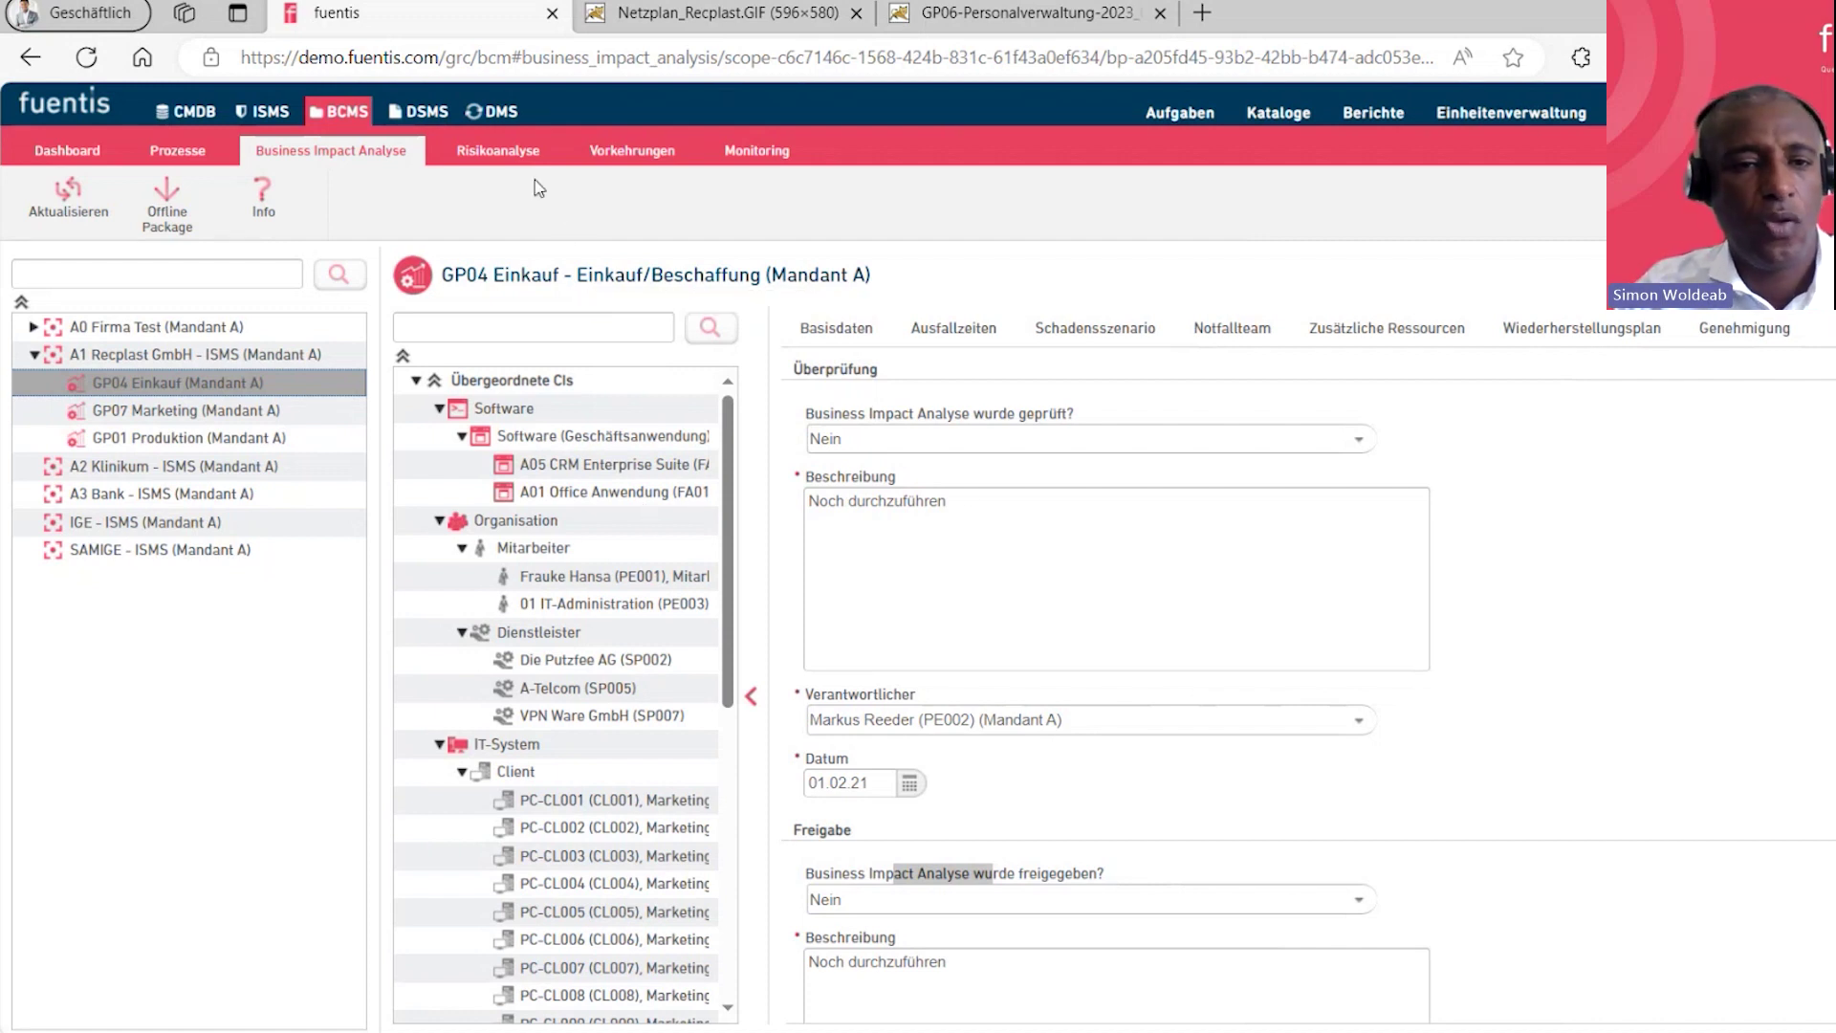
left_click(516, 155)
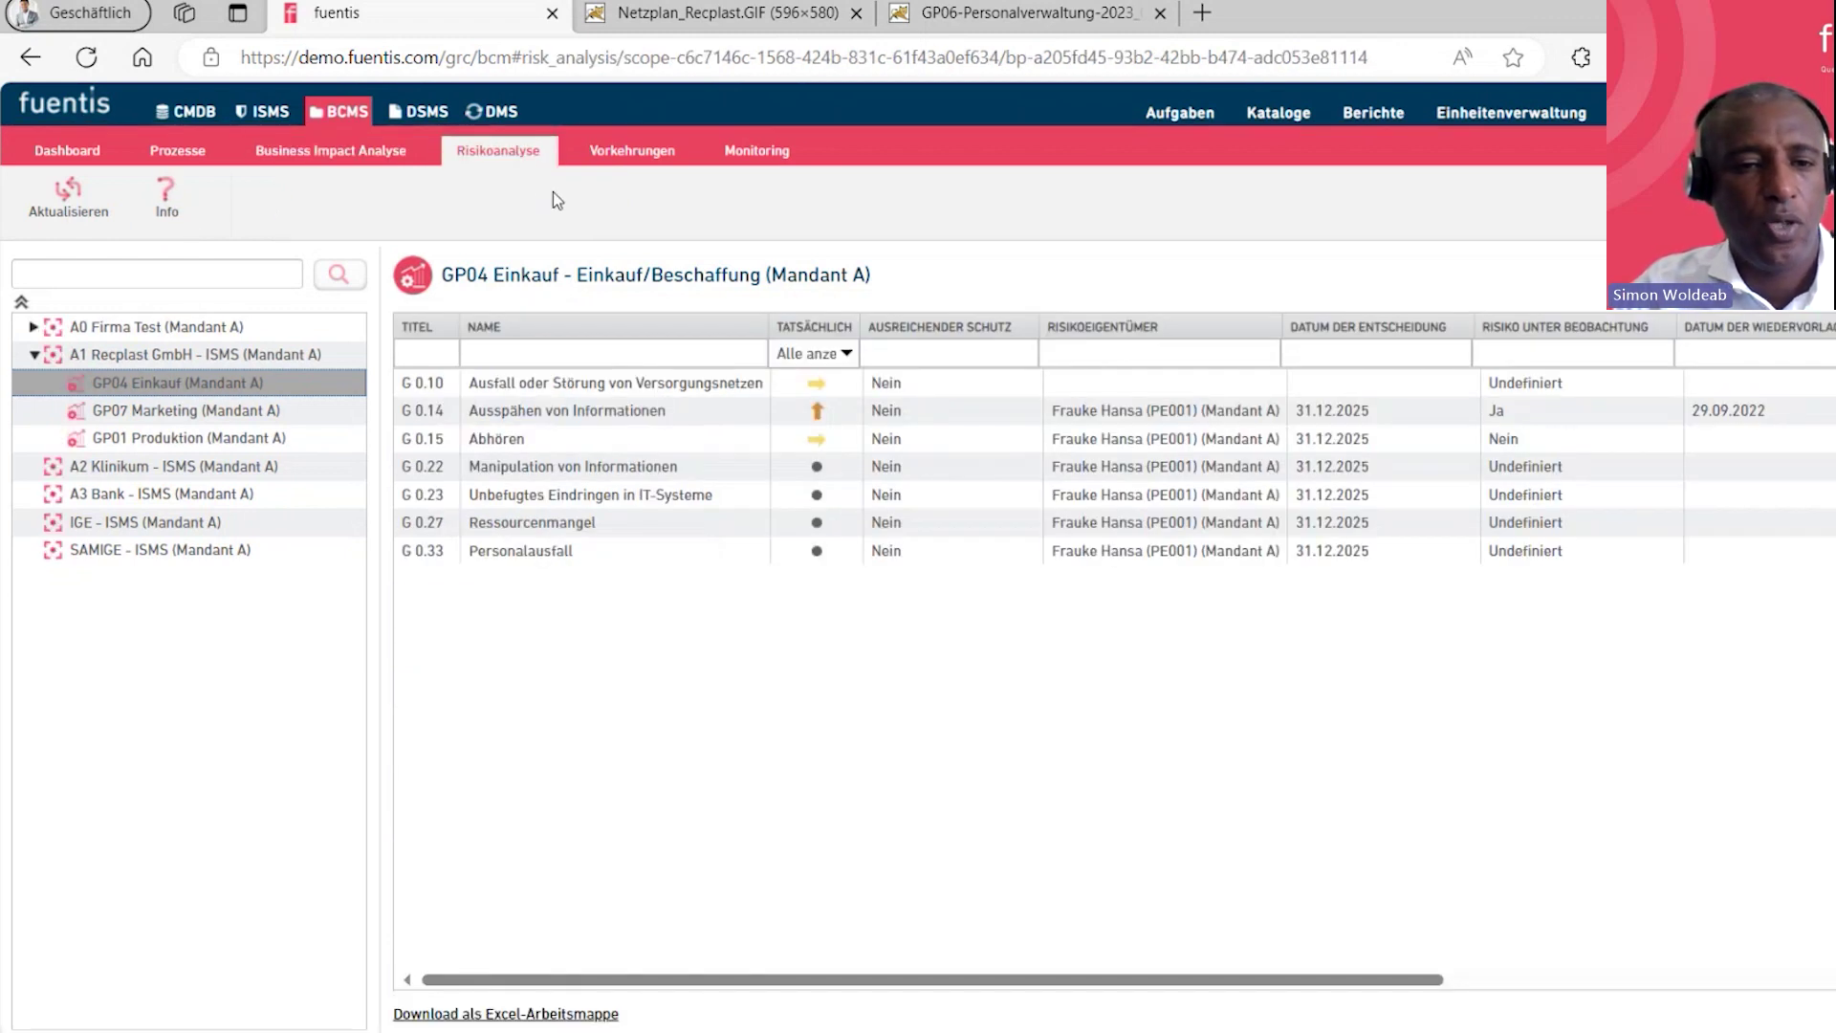
Examine the Vorkehrungen, viewing the Termine of the exercise Notfallübung Produktionsanlagen and of the training Regelmäßige Sicherheitsüberprüfung
left_click(629, 153)
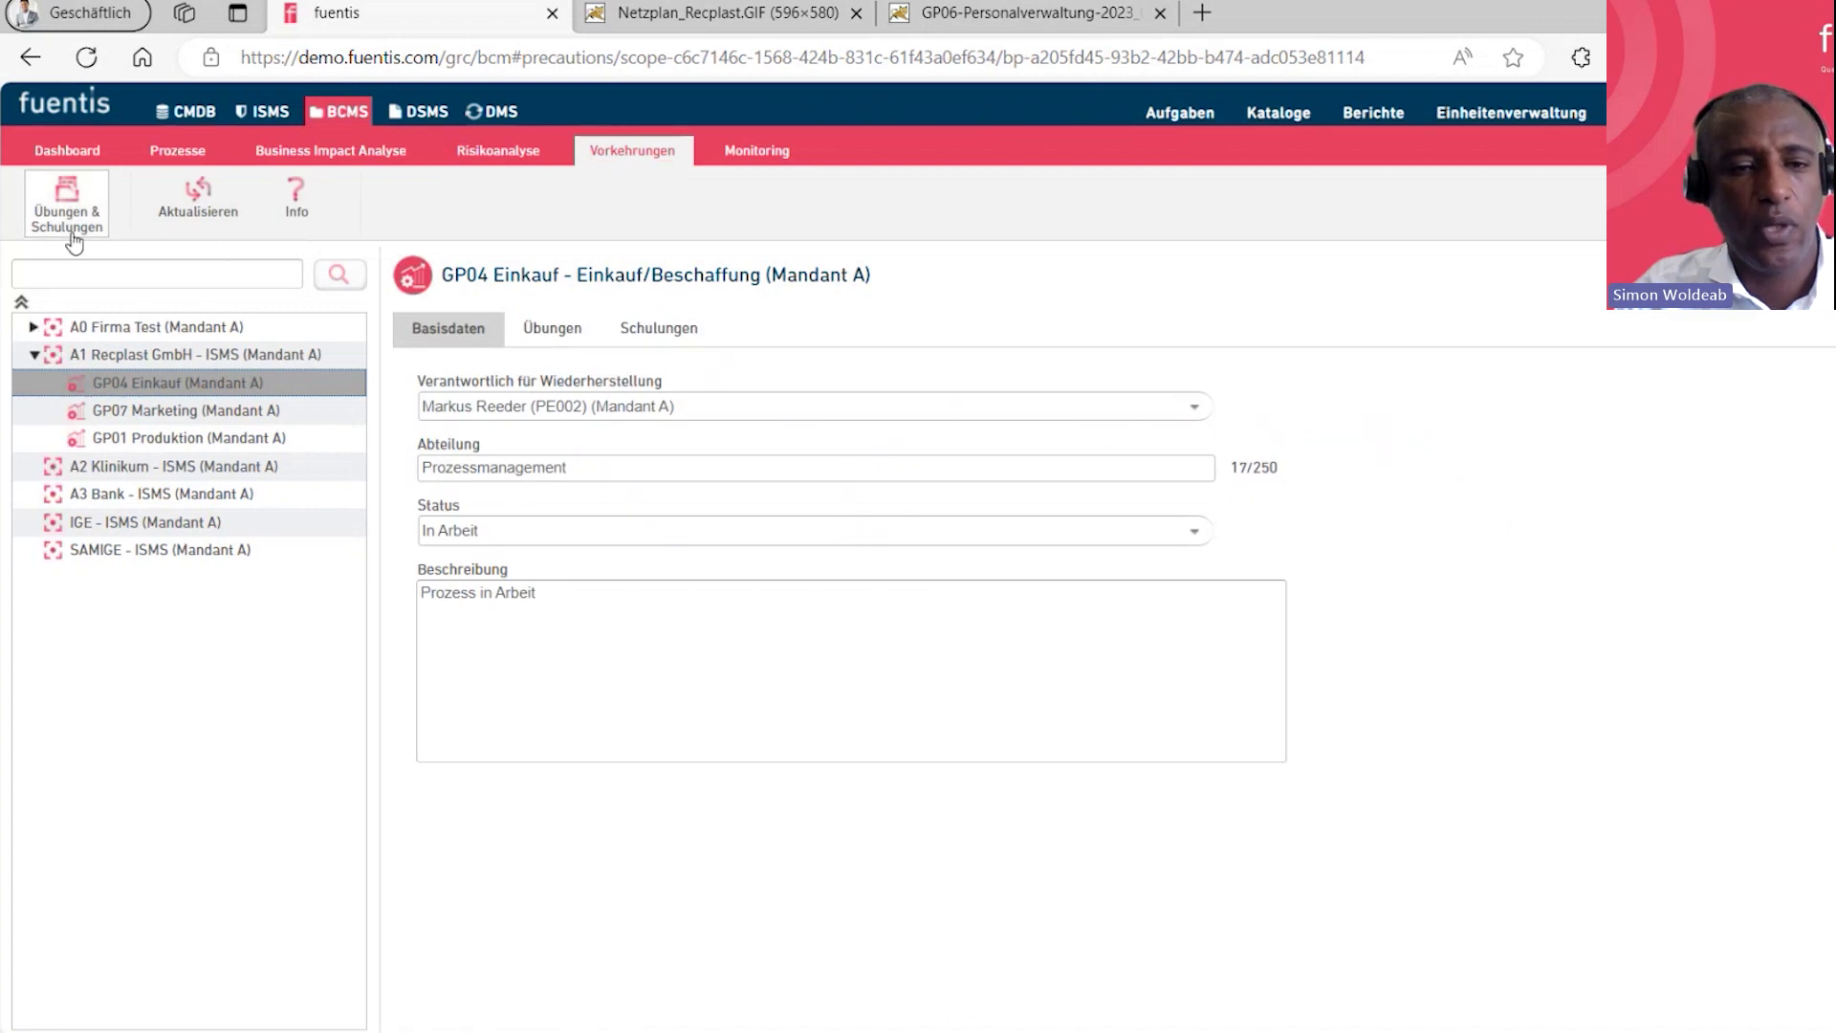
left_click(72, 229)
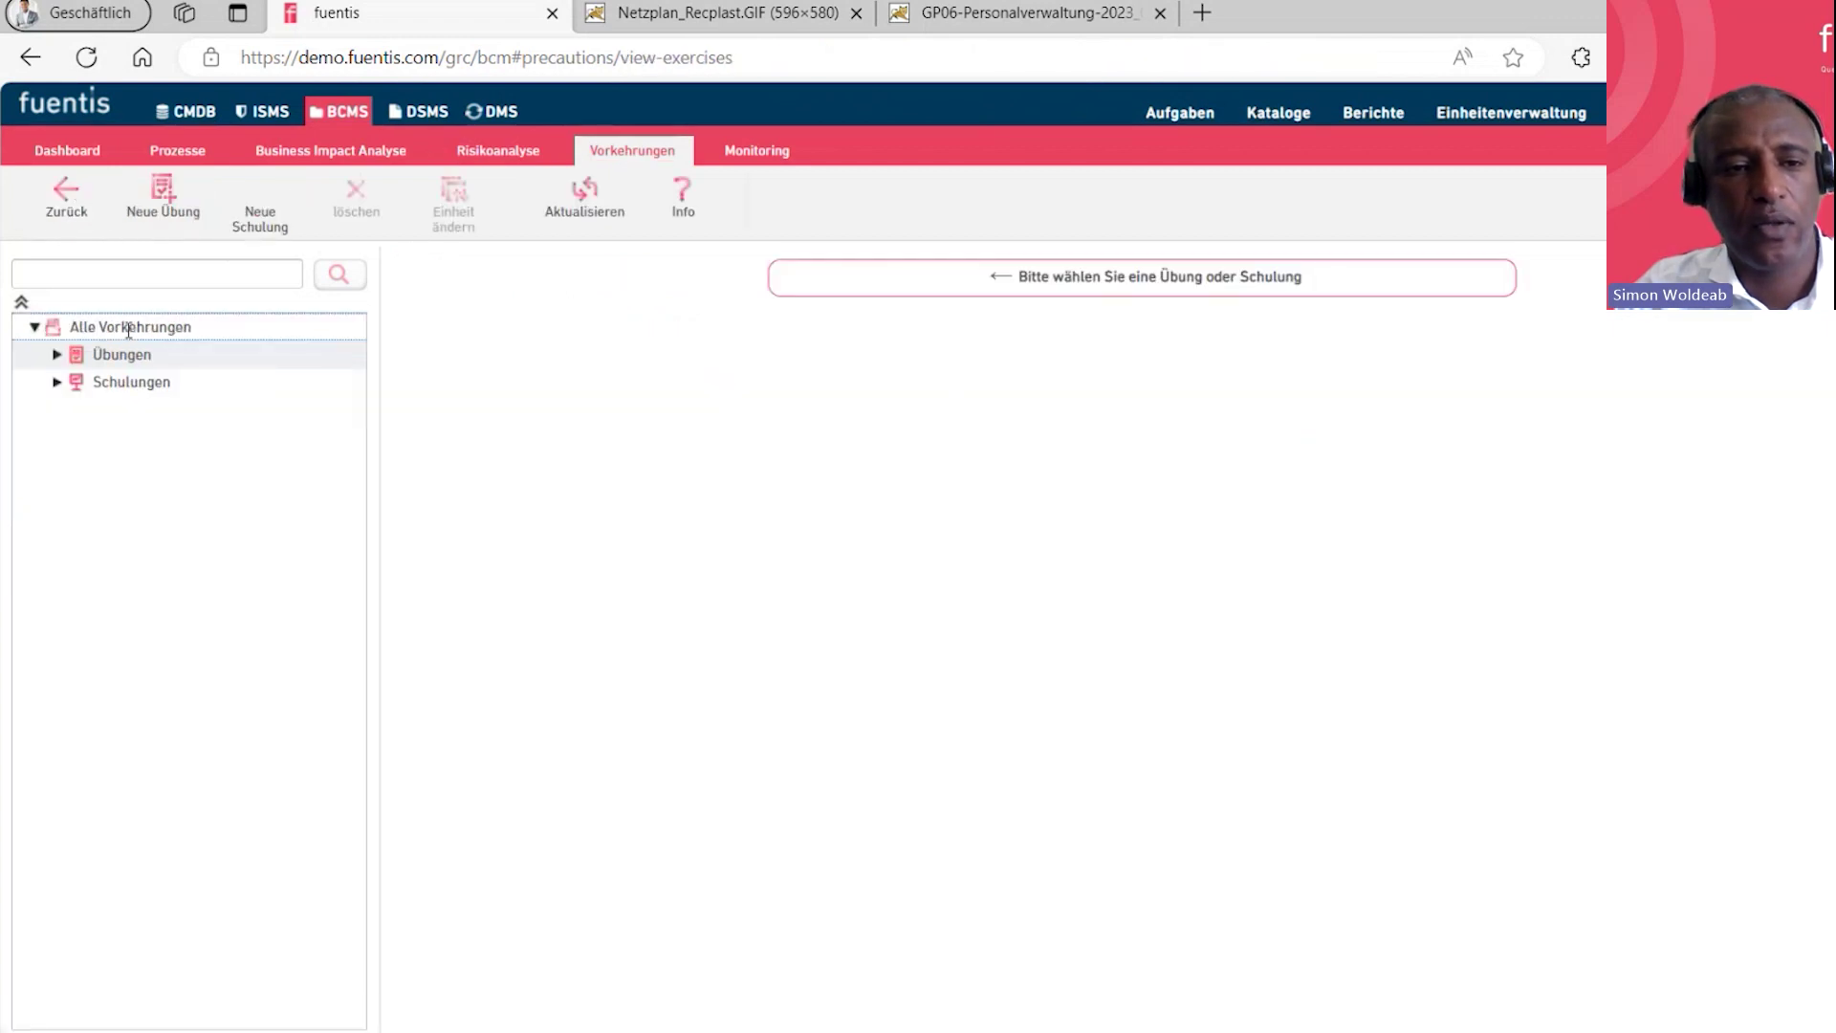
left_click(59, 363)
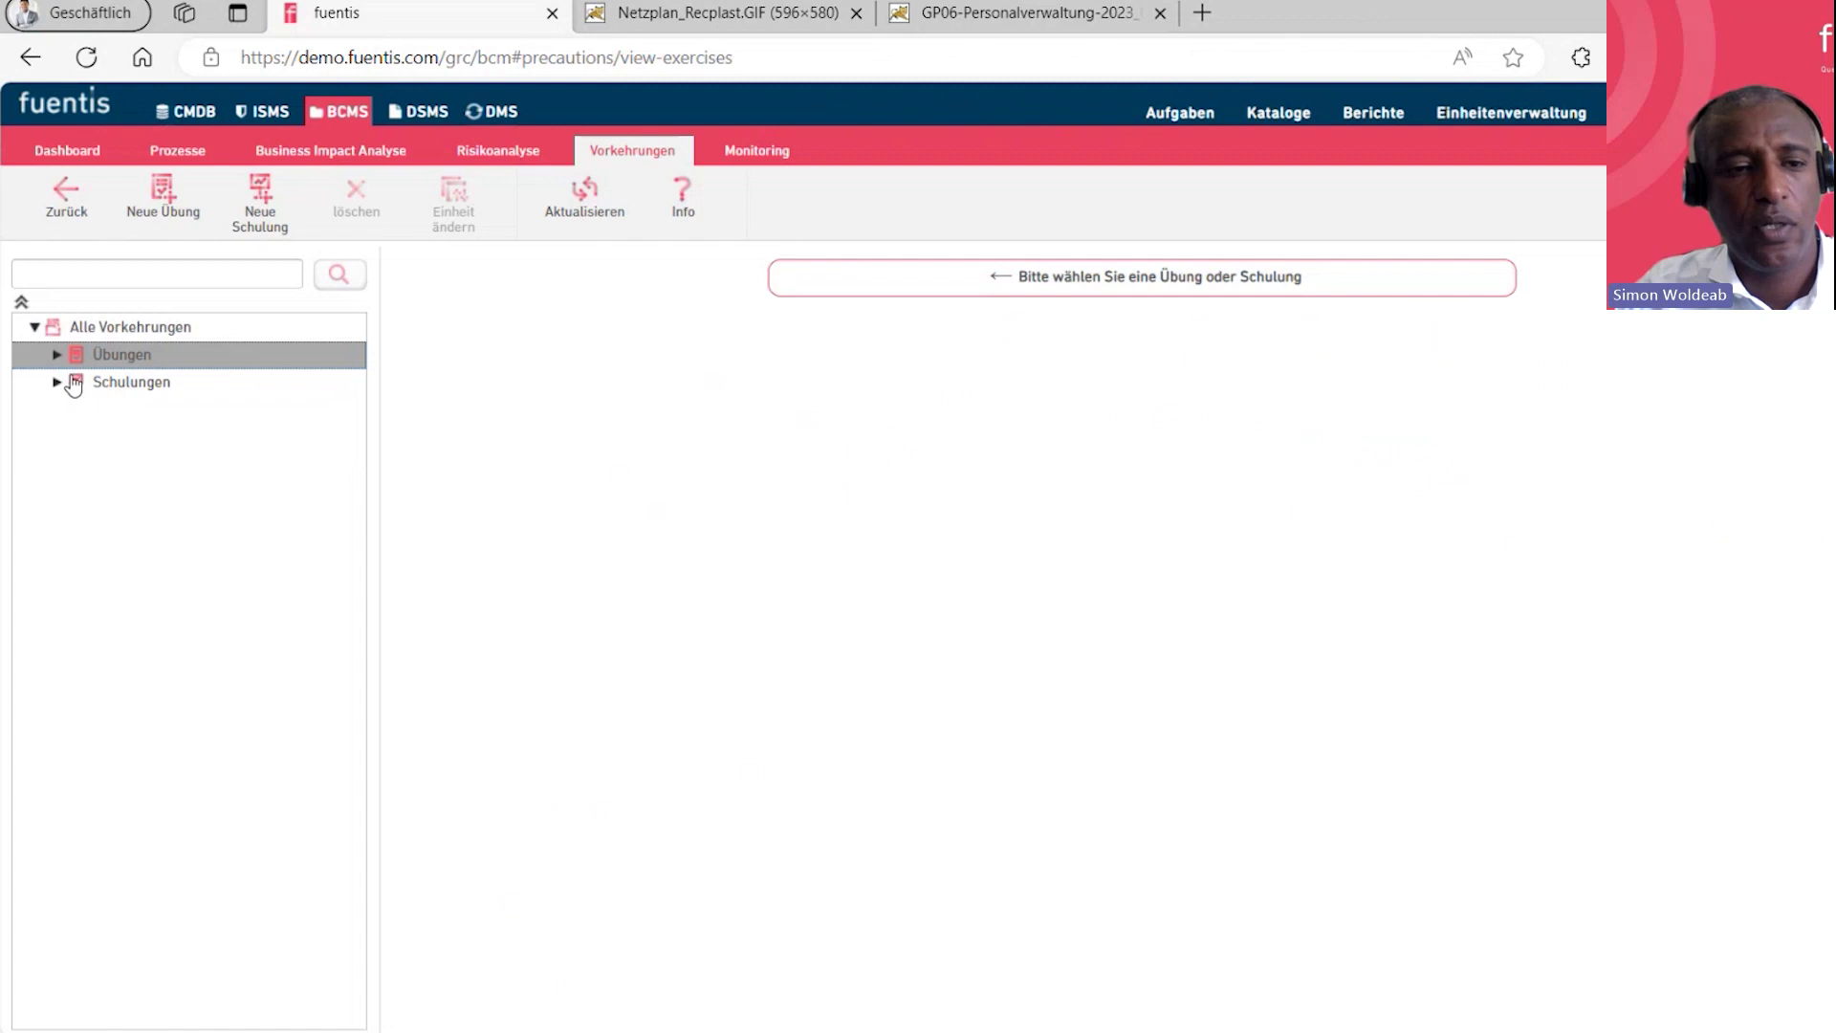
left_click(56, 355)
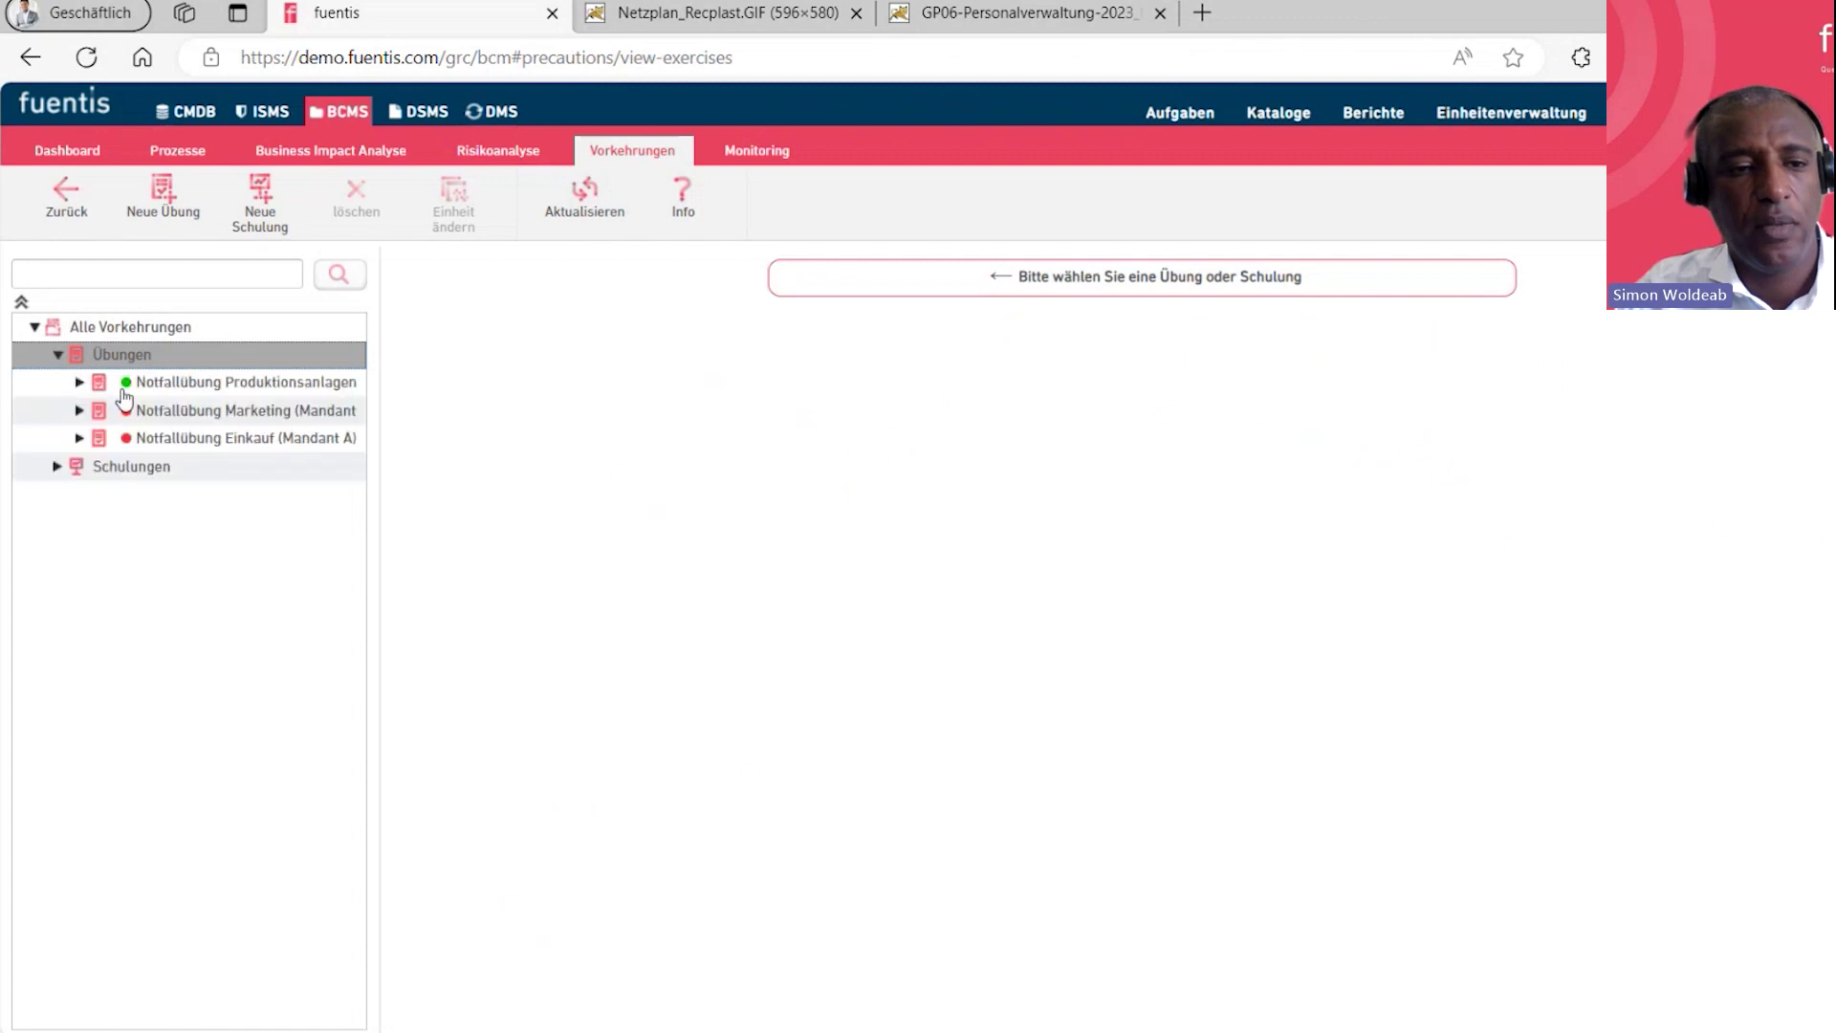
left_click(163, 386)
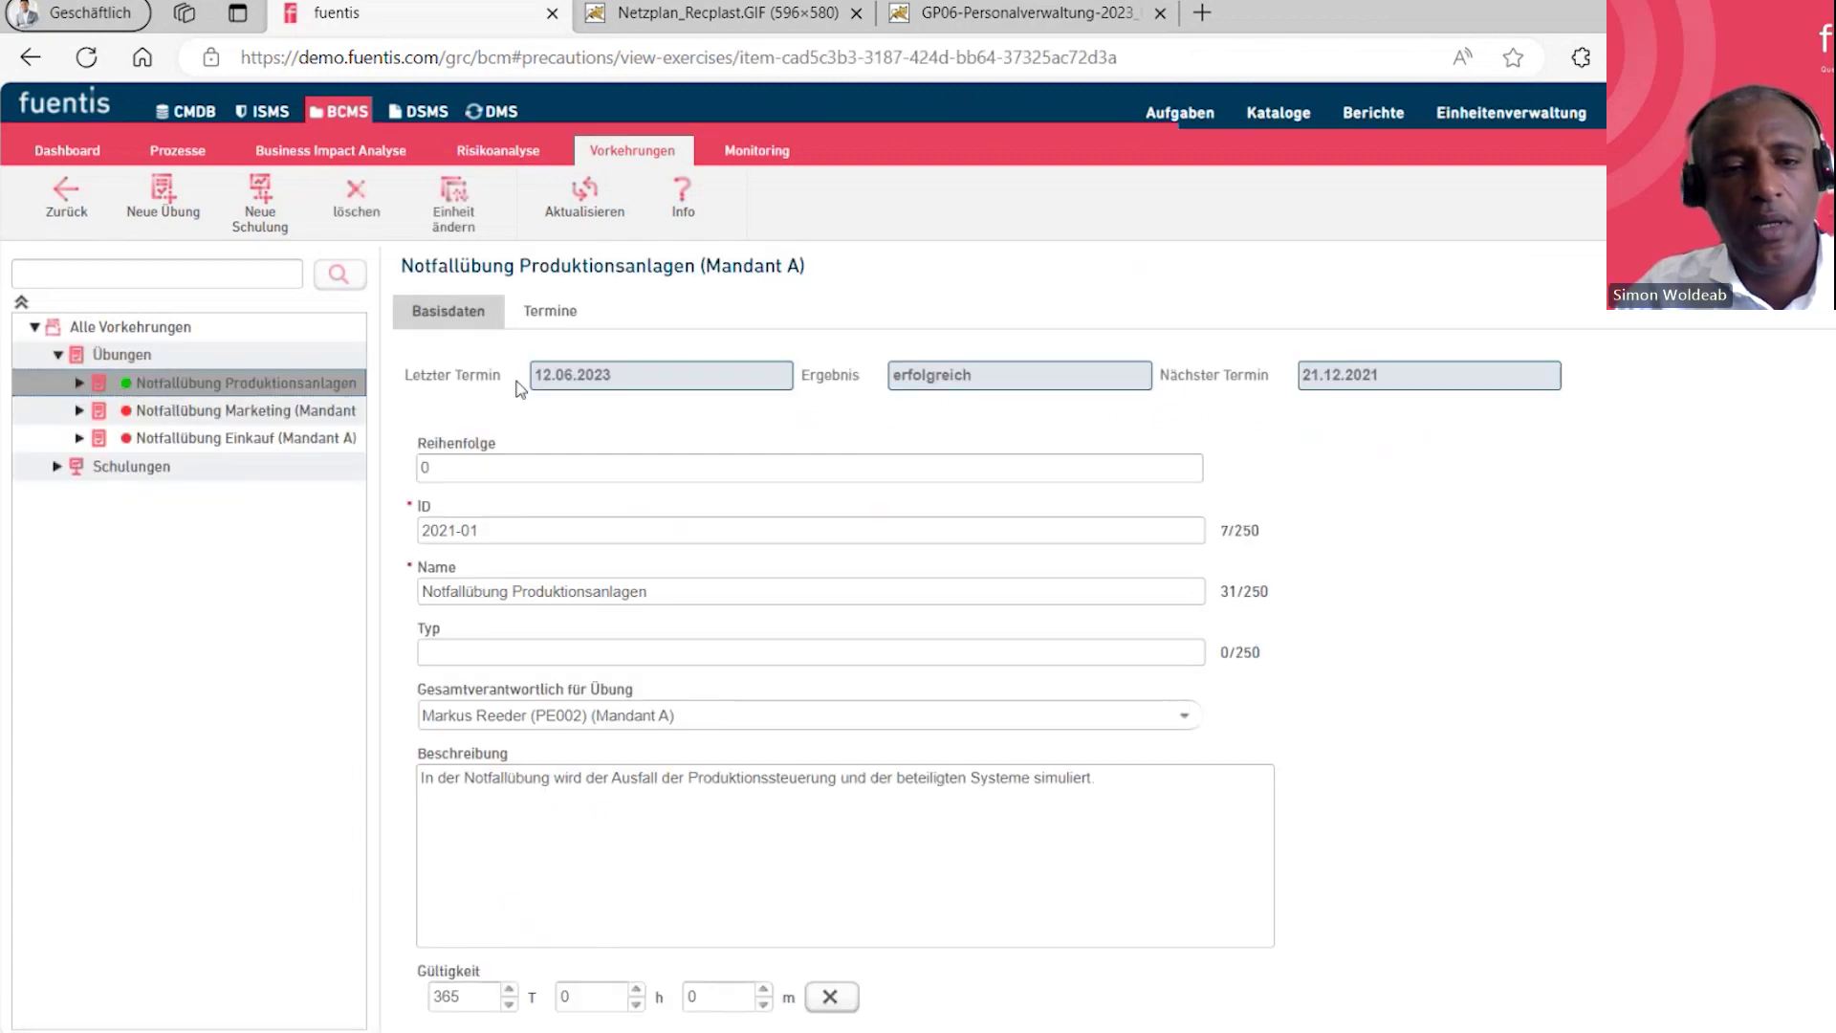
left_click(552, 330)
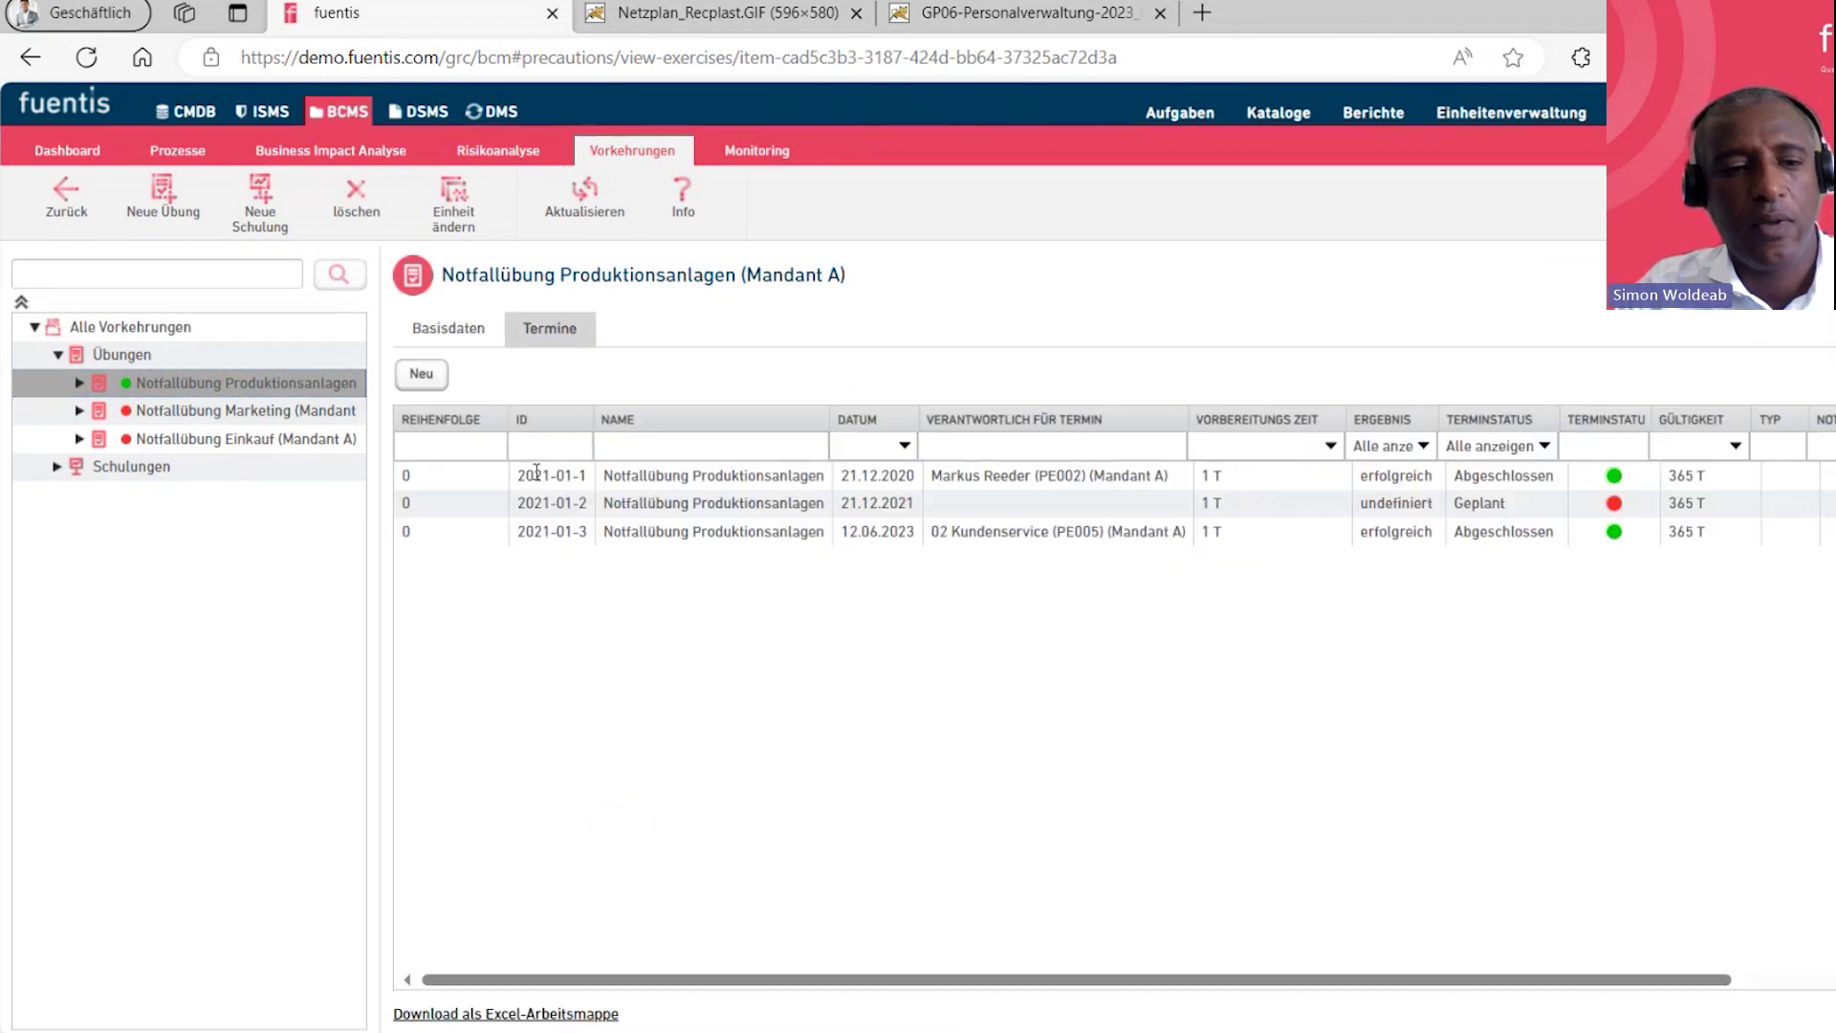
left_click(54, 468)
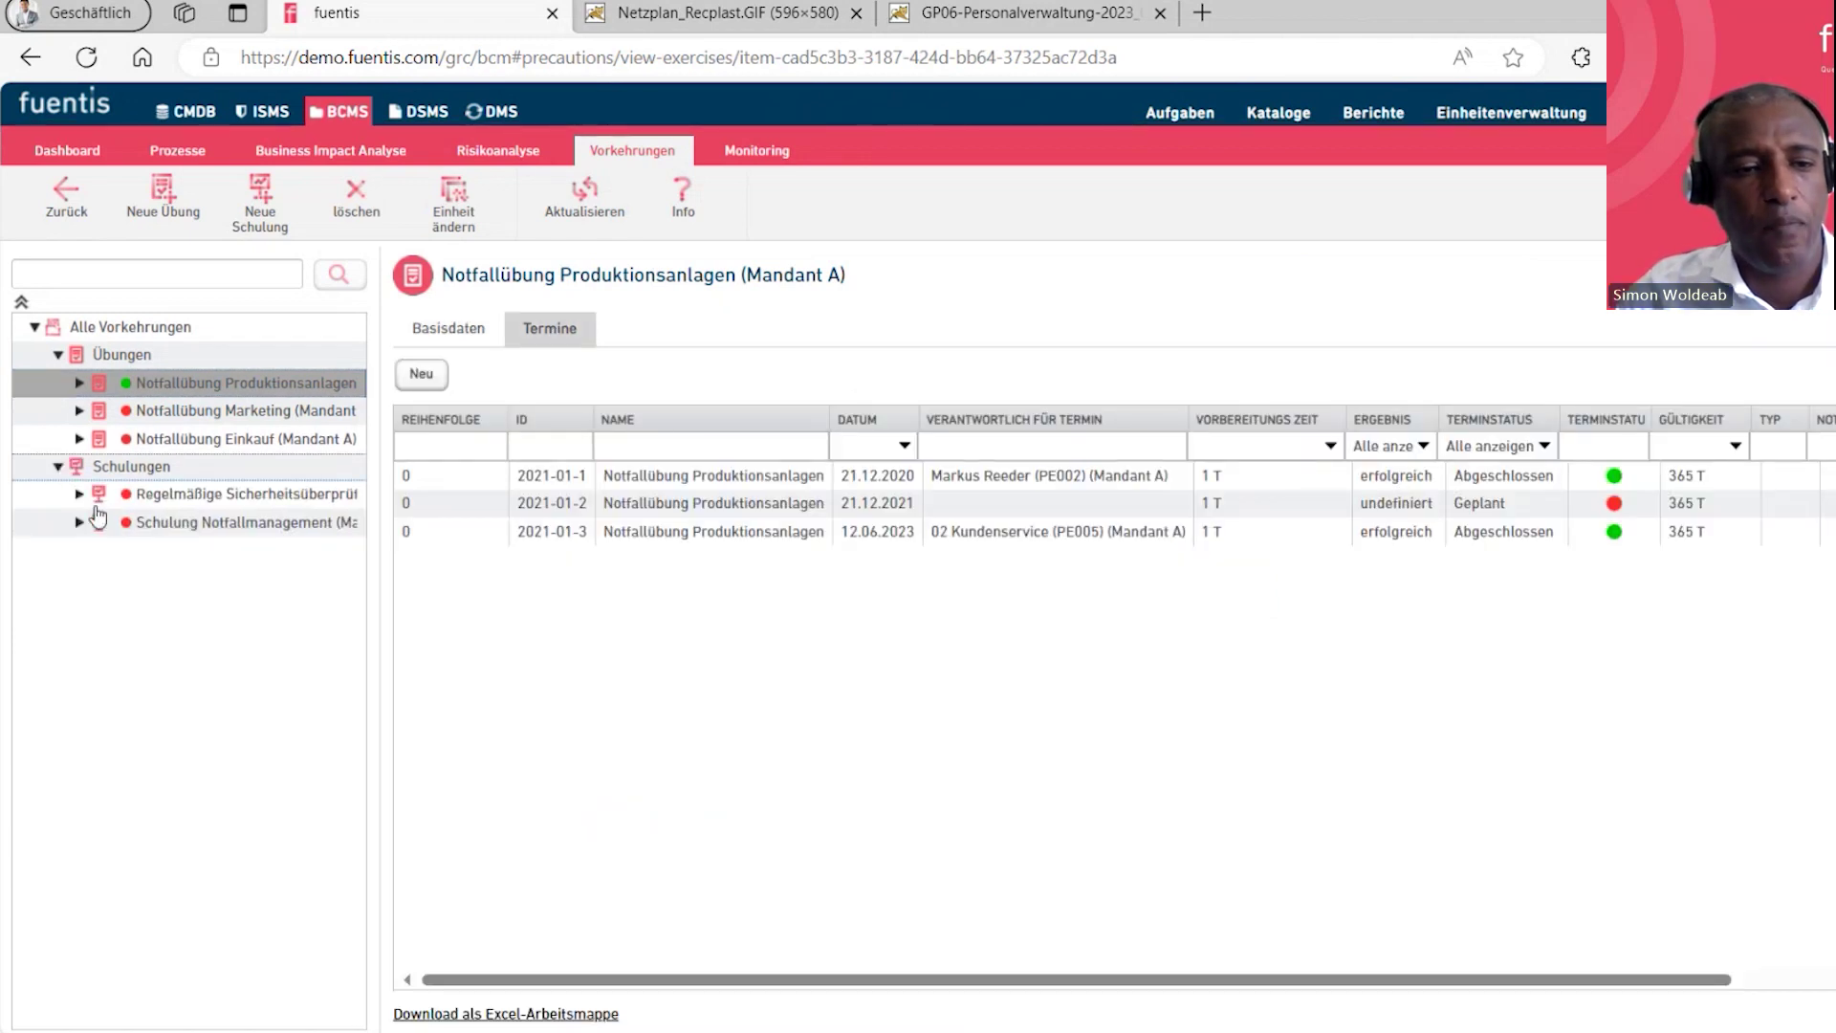
left_click(76, 503)
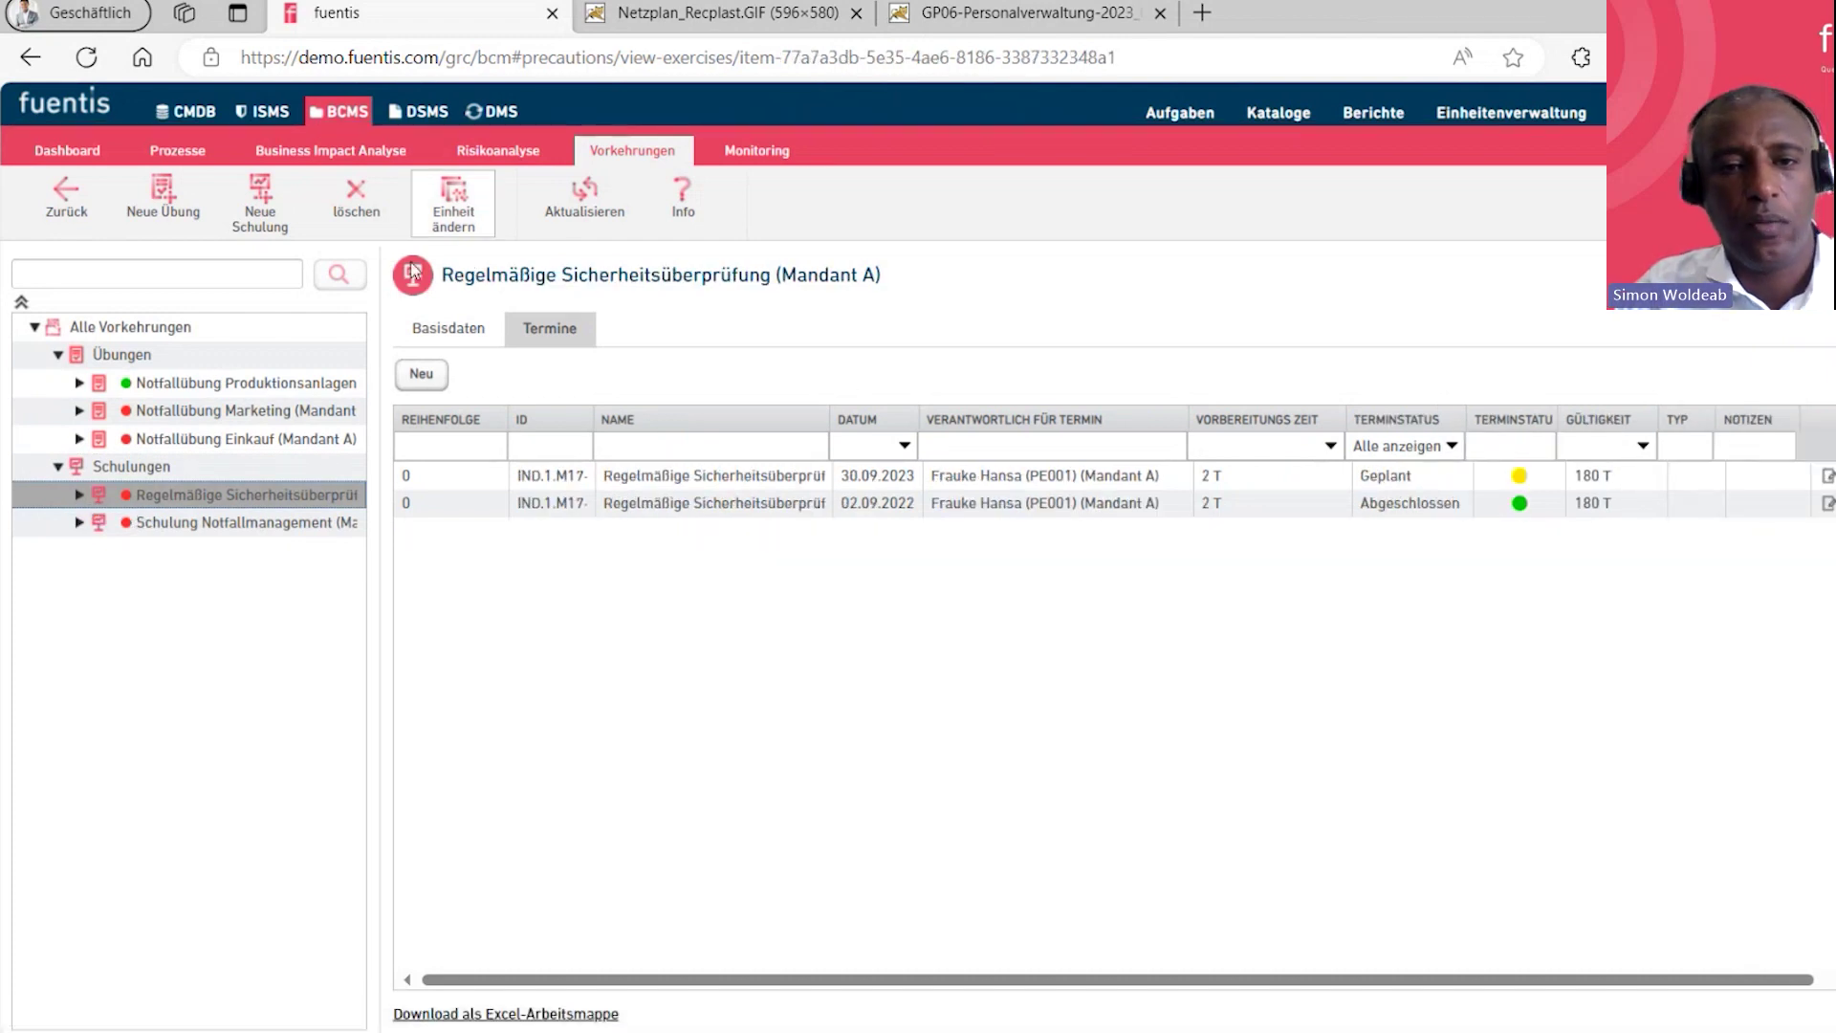
View the BIA monitoring of the business processes in the Geltungsbereich A1 Recplast GmbH
left_click(757, 150)
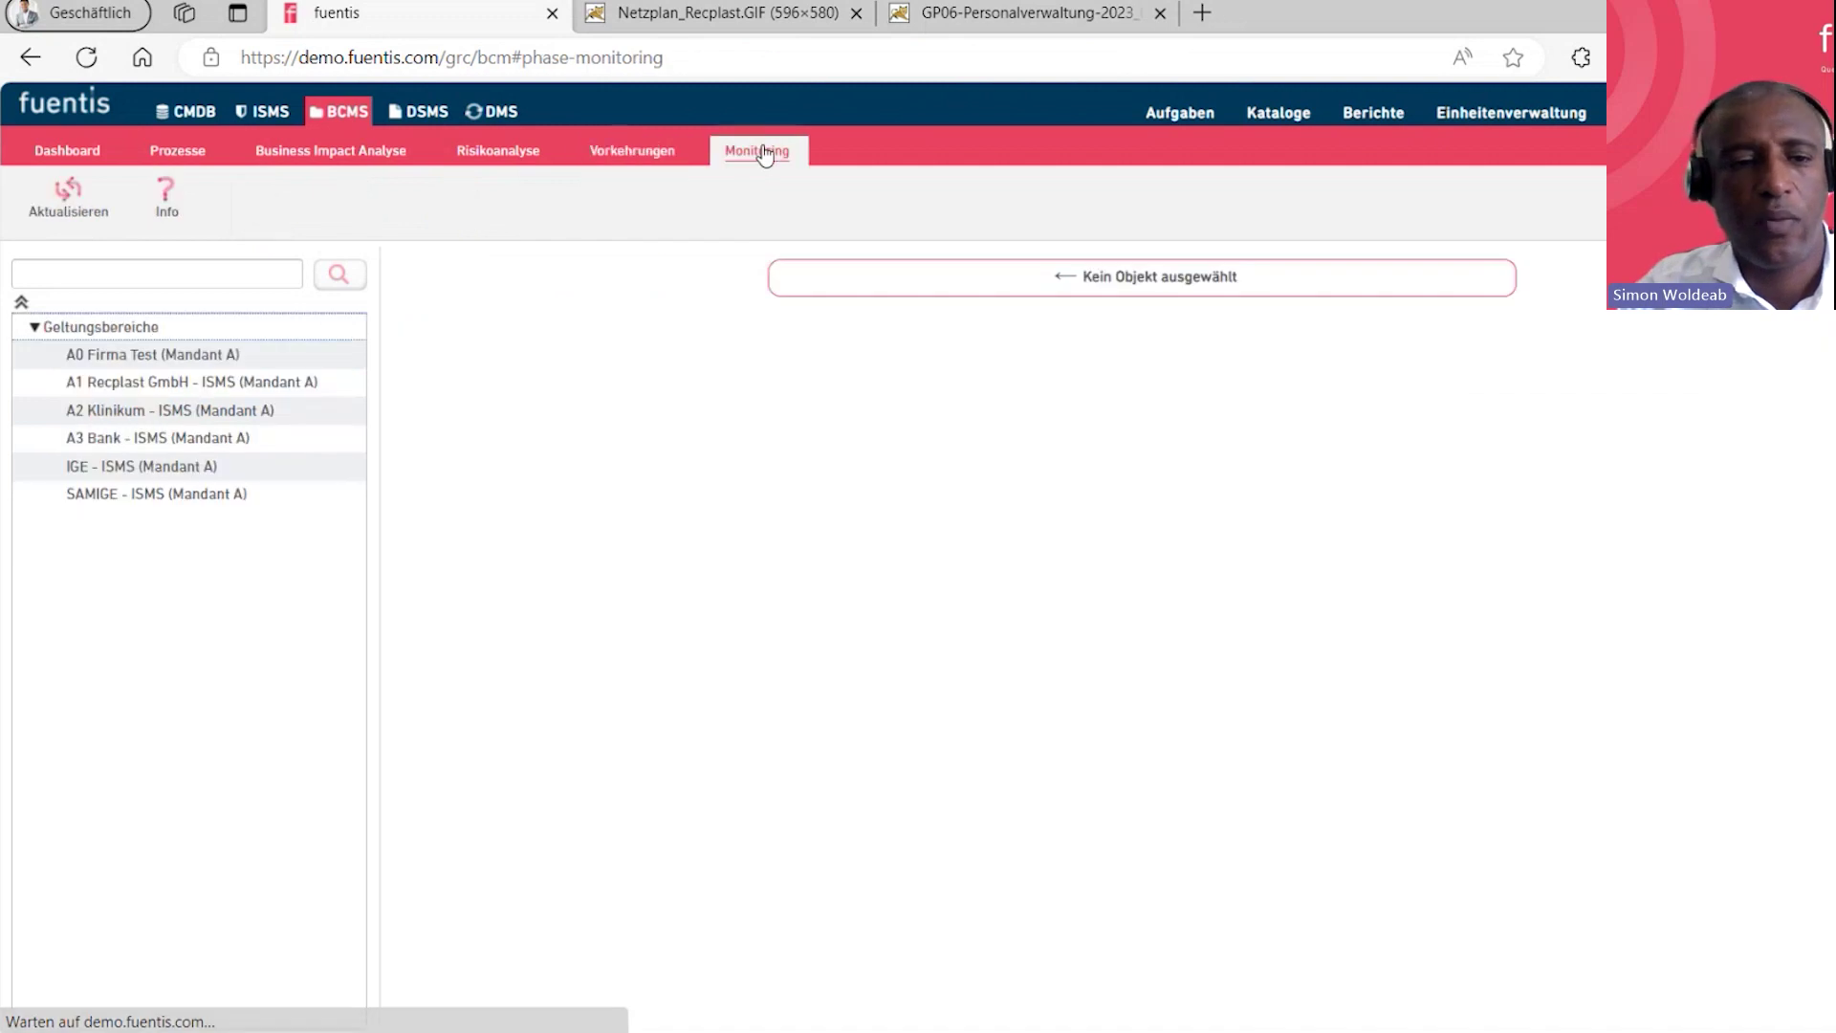
left_click(159, 388)
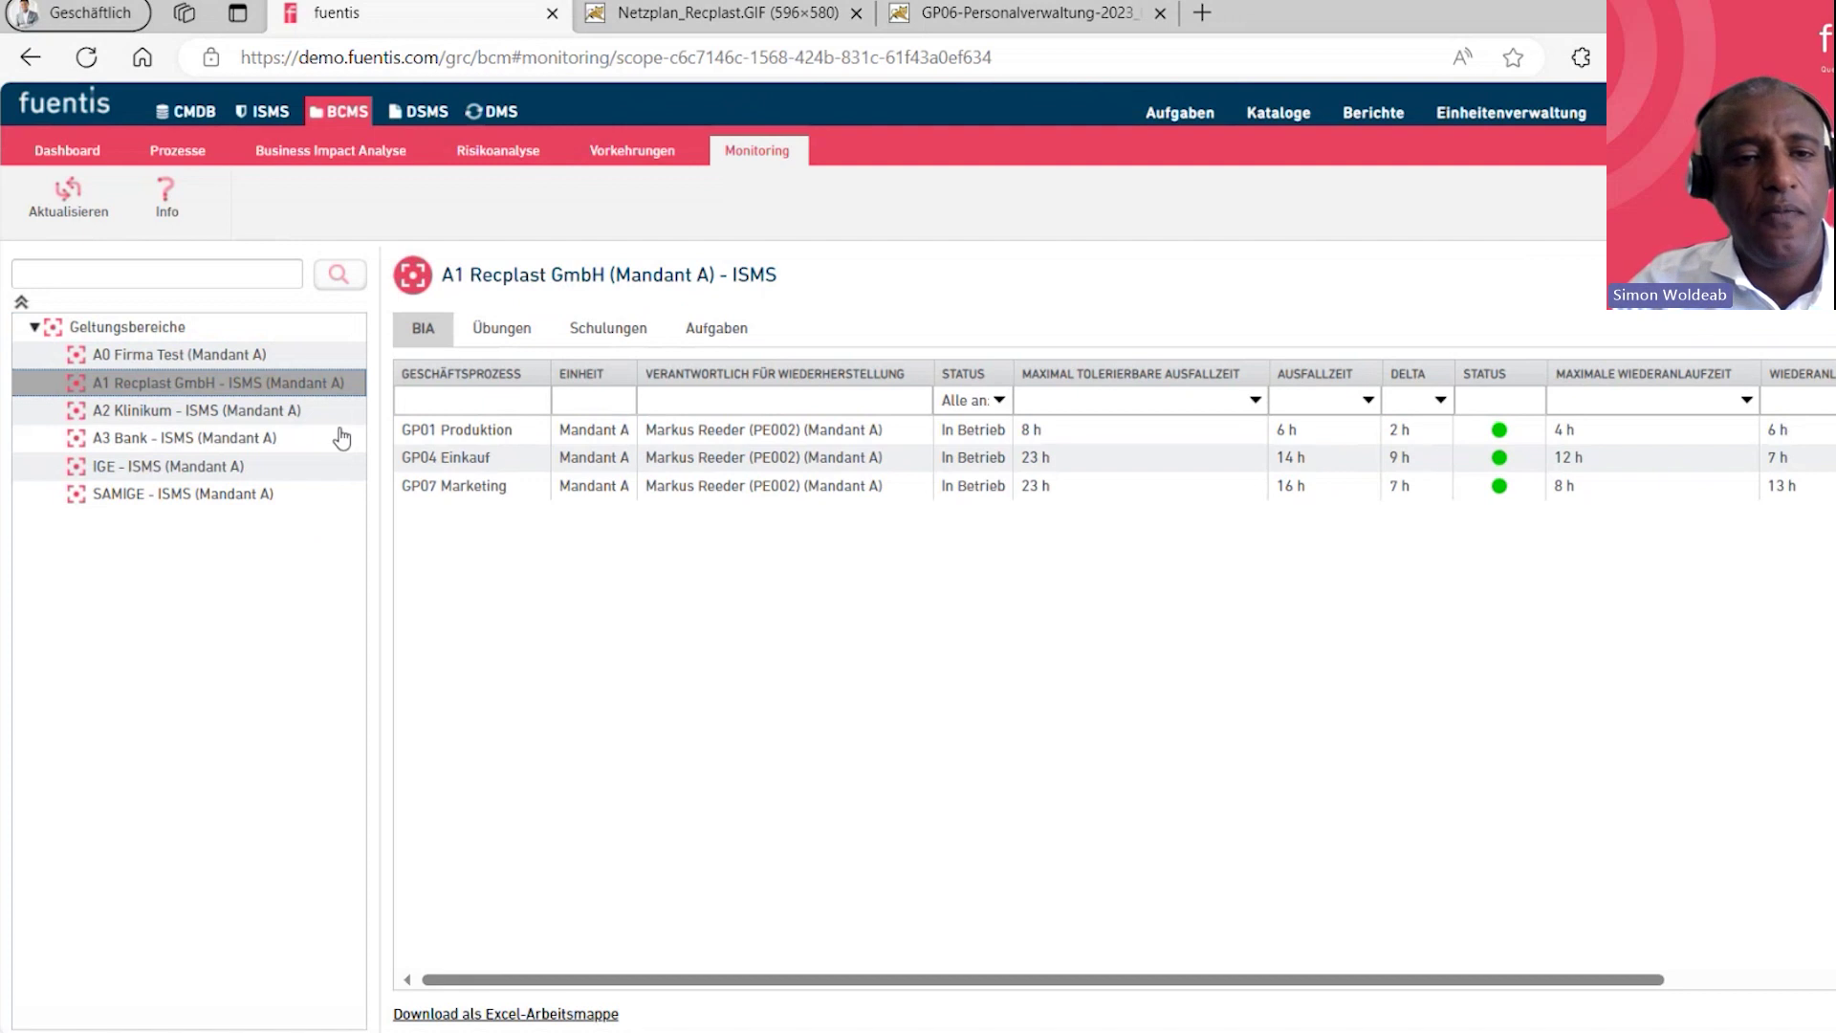
Switch to the DSMS module, view its dashboard, and open its Prozesse overview
left_click(428, 112)
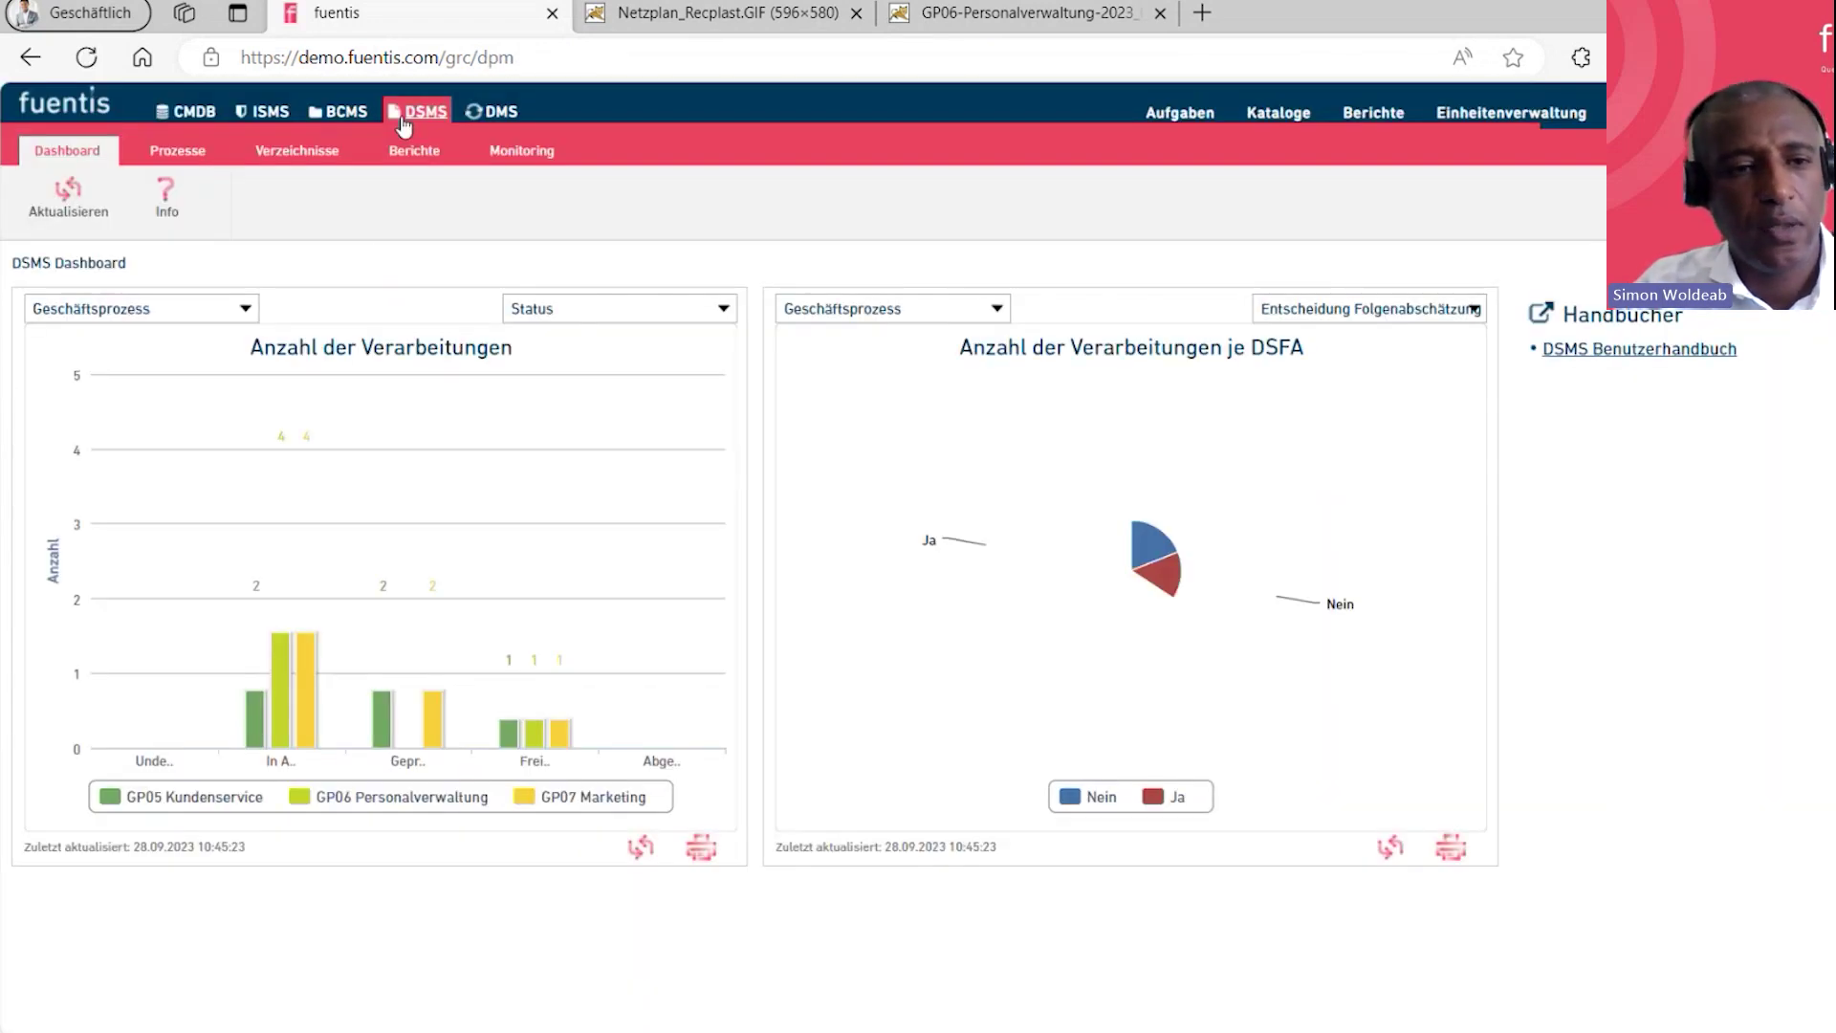
left_click(177, 153)
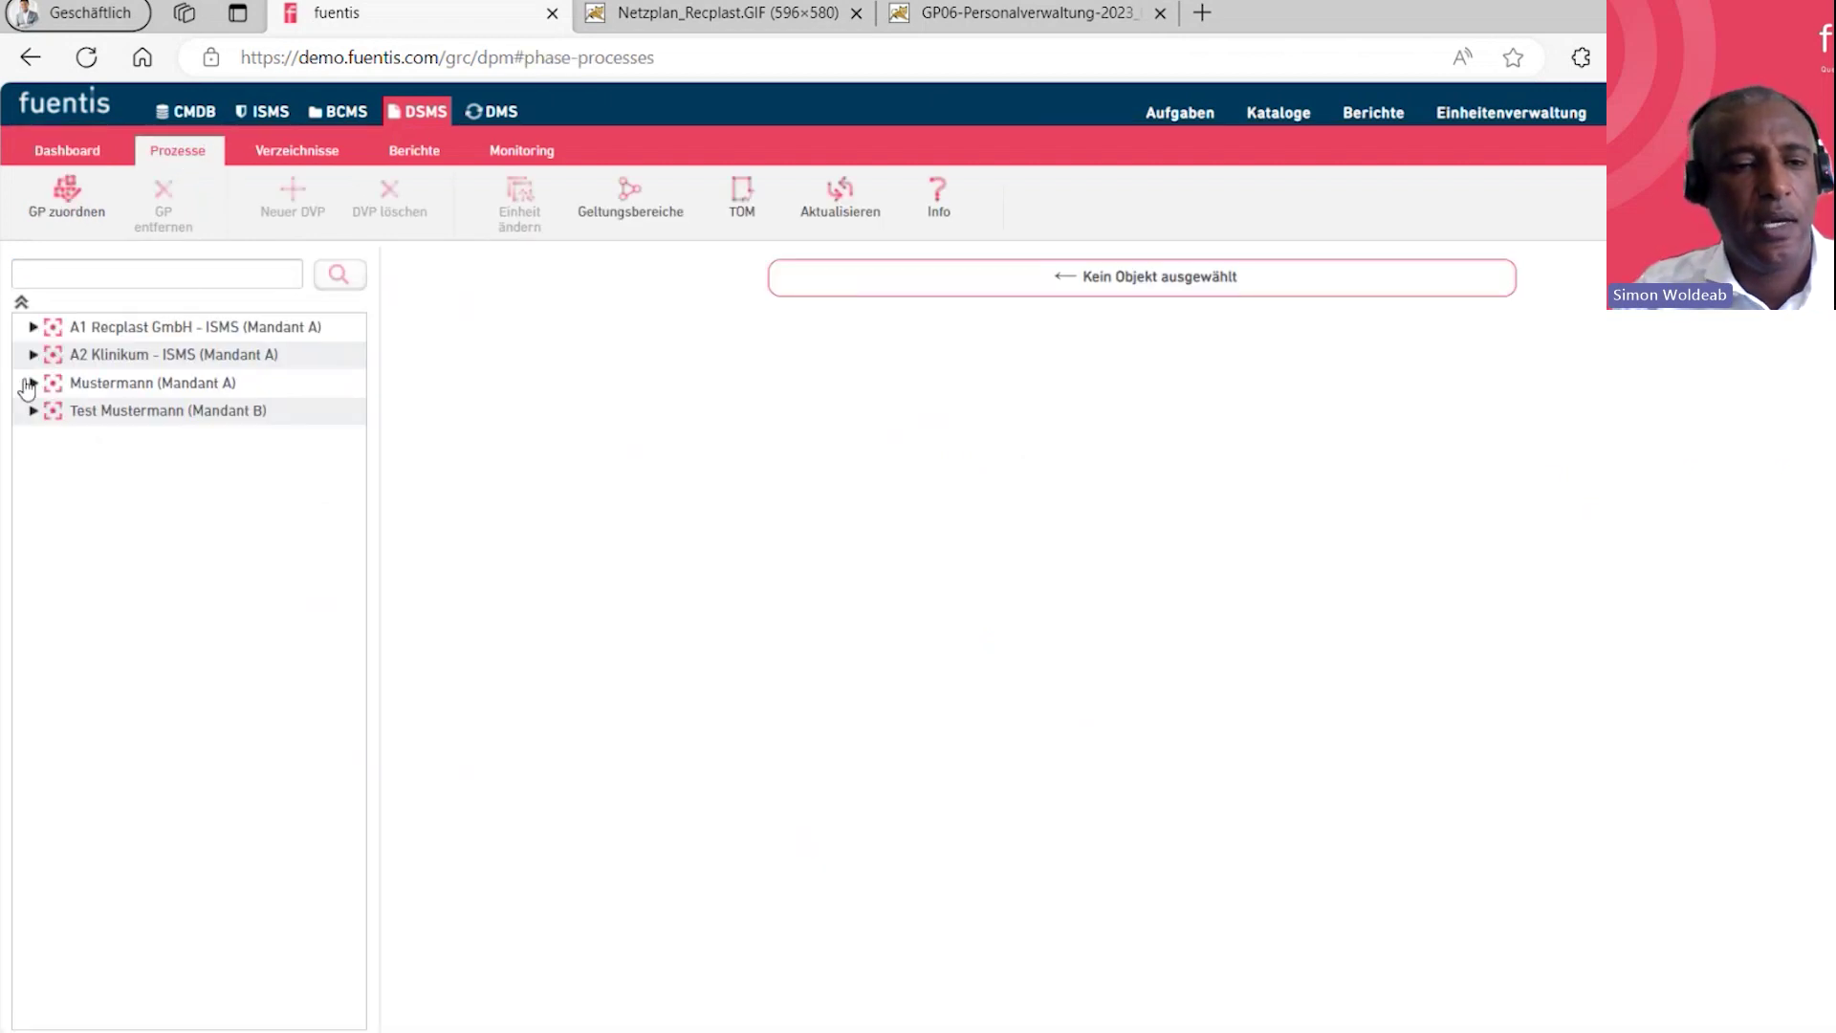
View the business process GP05 Kundenservice in A1 Recplast GmbH and the Basisdaten of its Datenverarbeitungsprozess Kundenbetreuung
left_click(35, 328)
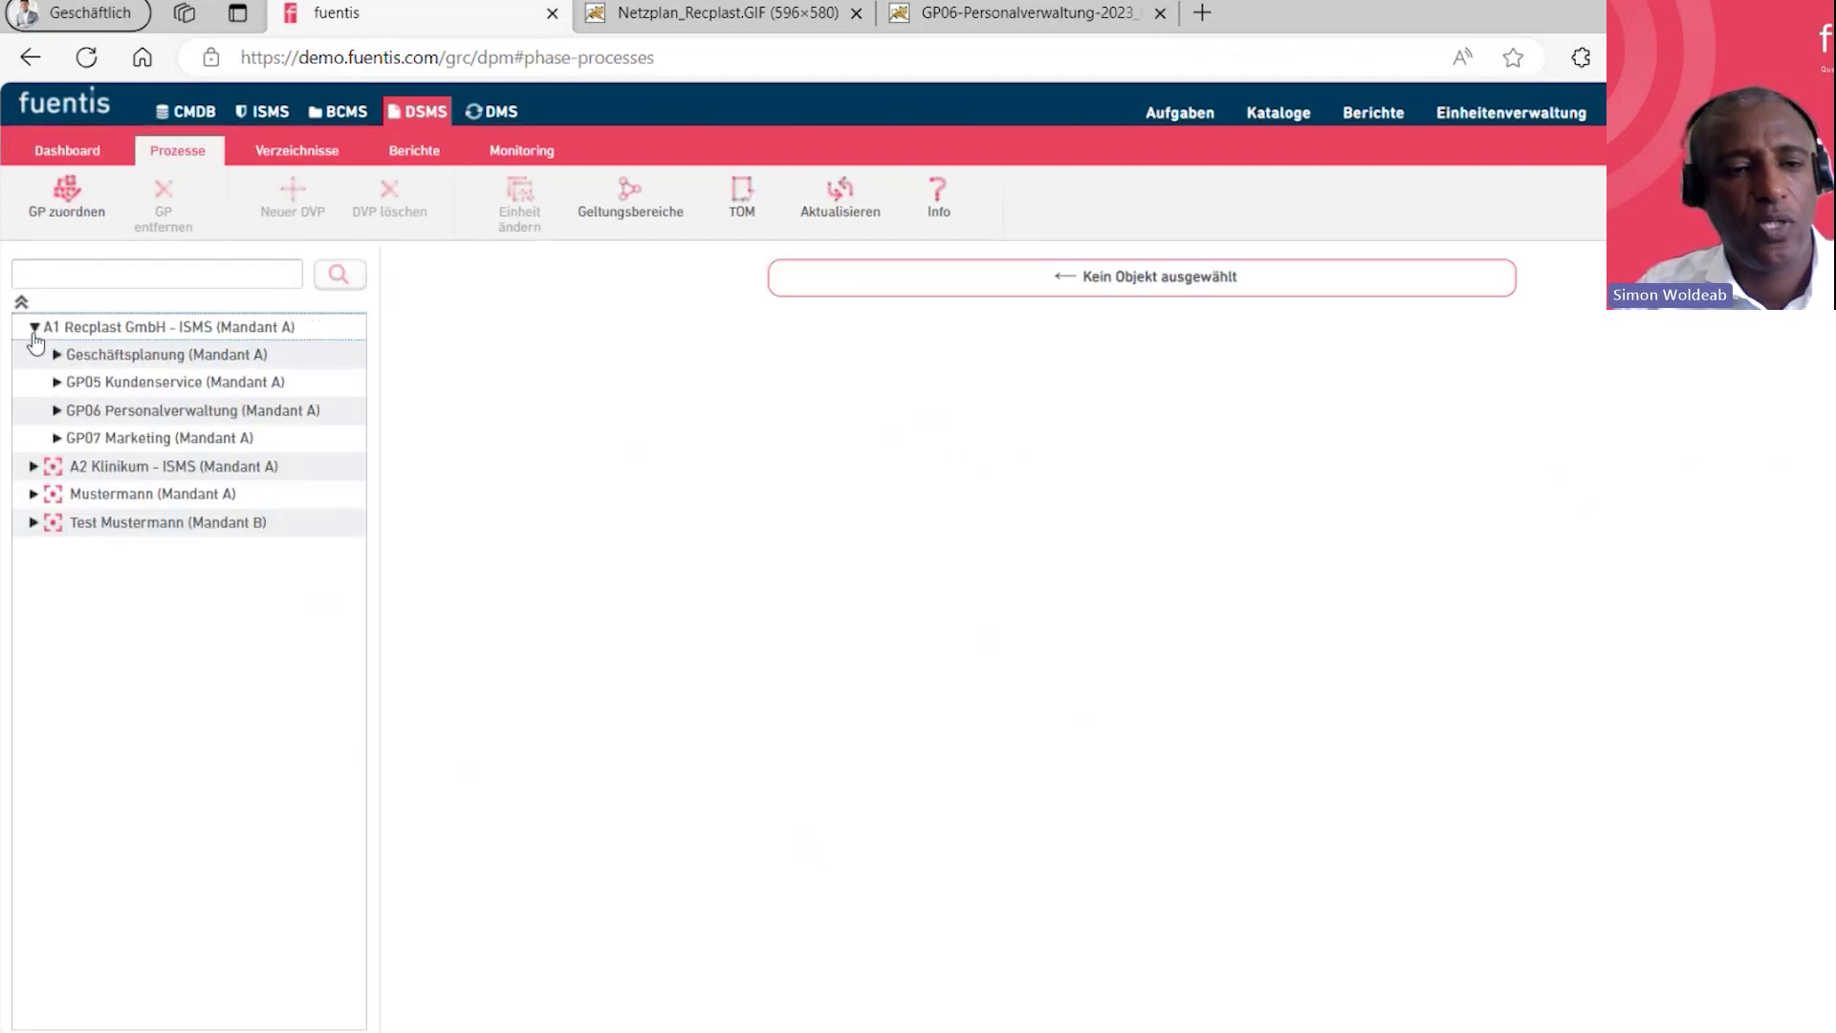
left_click(54, 358)
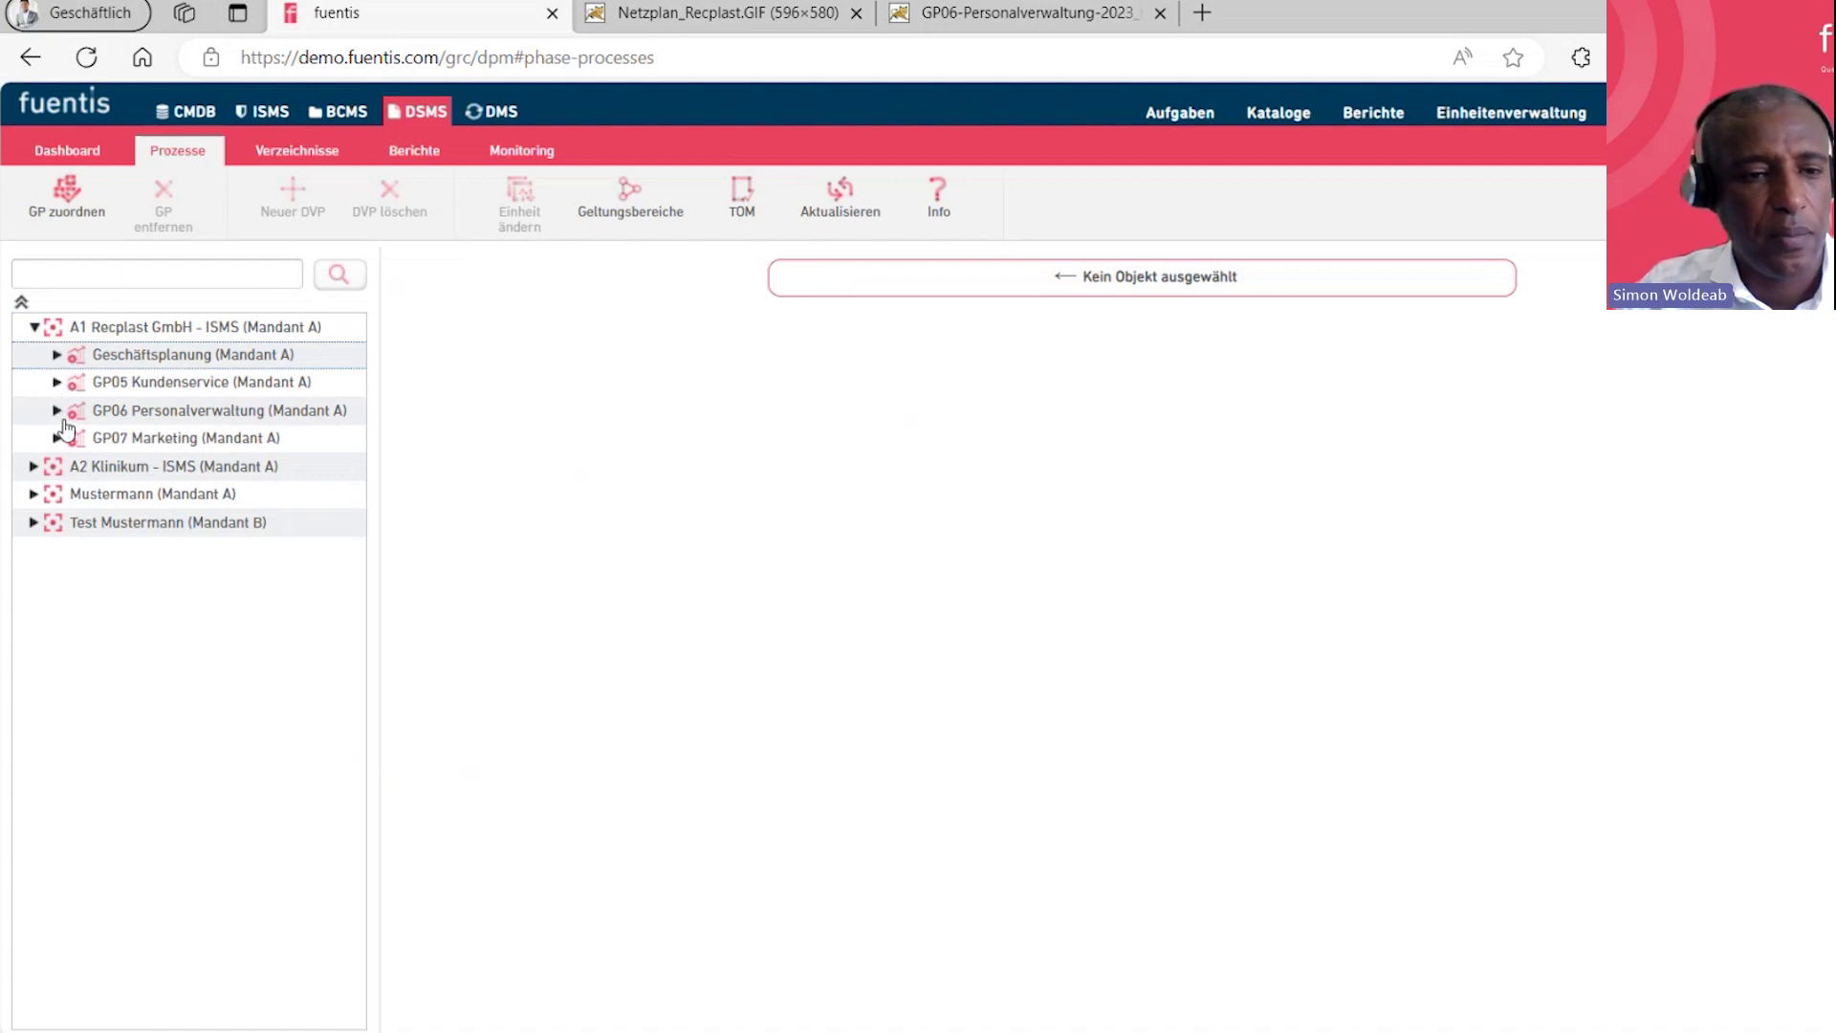
left_click(56, 382)
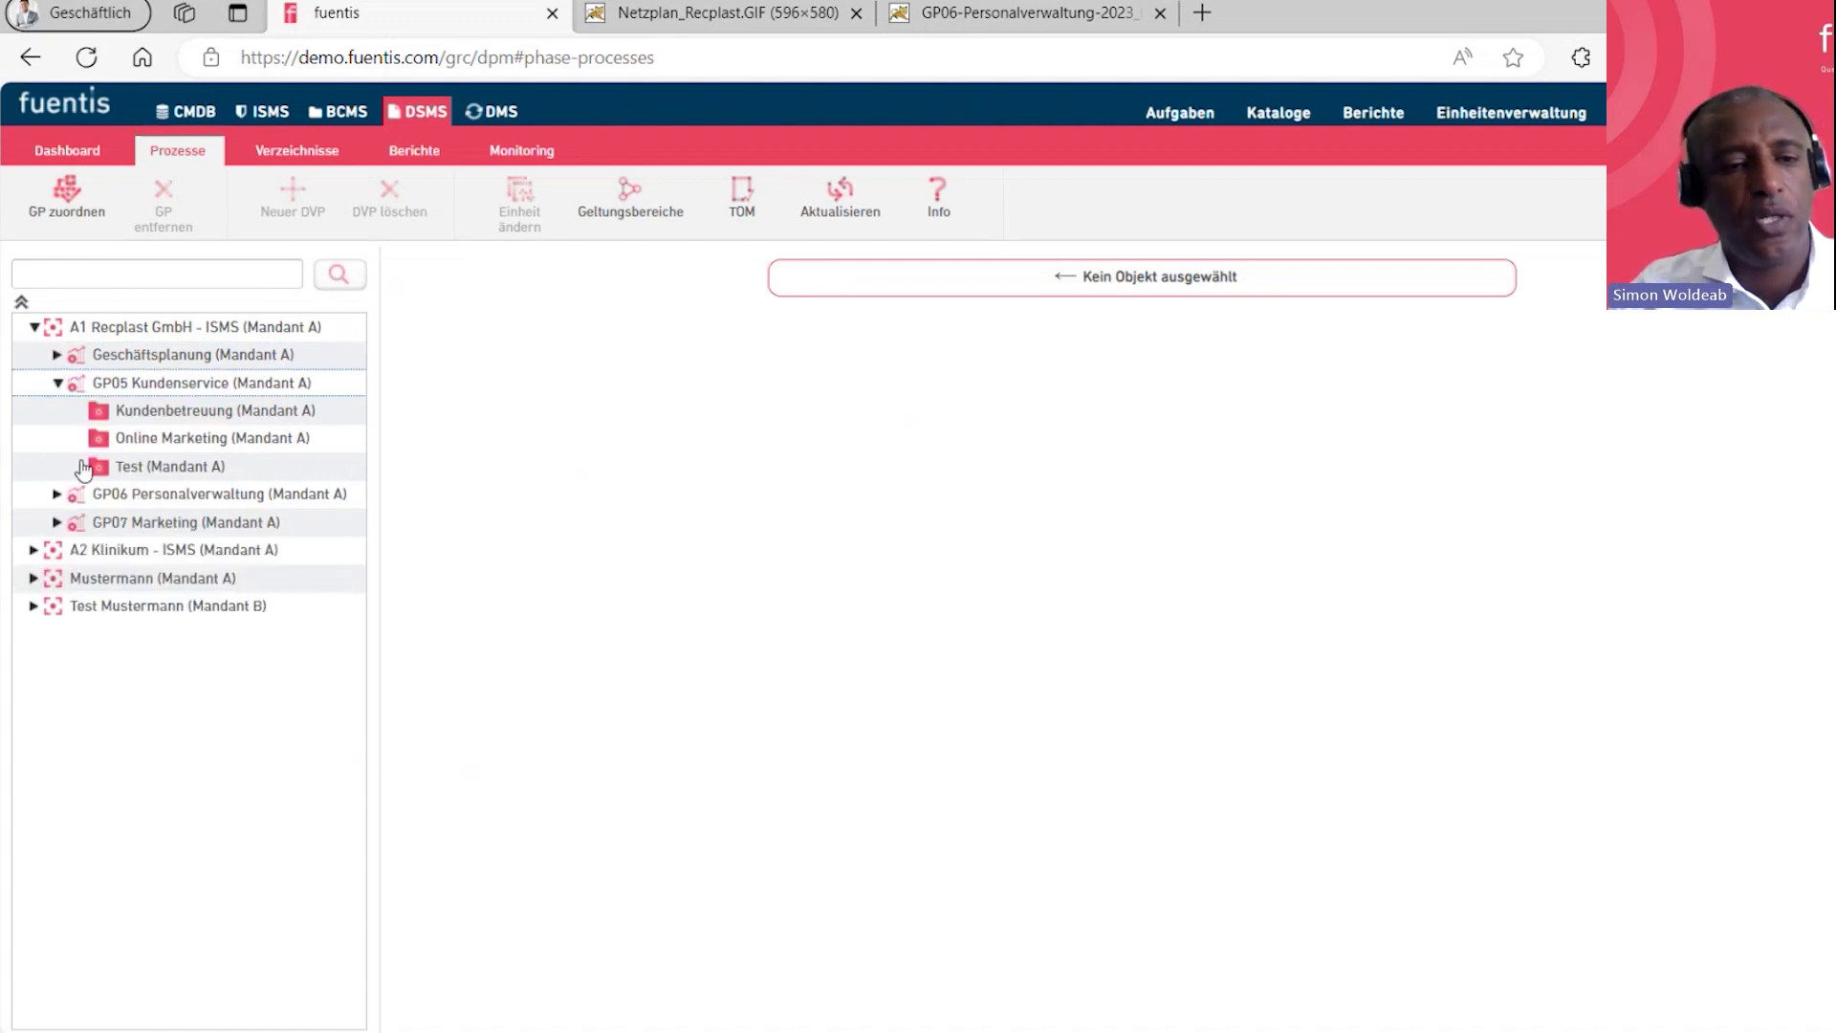
left_click(158, 390)
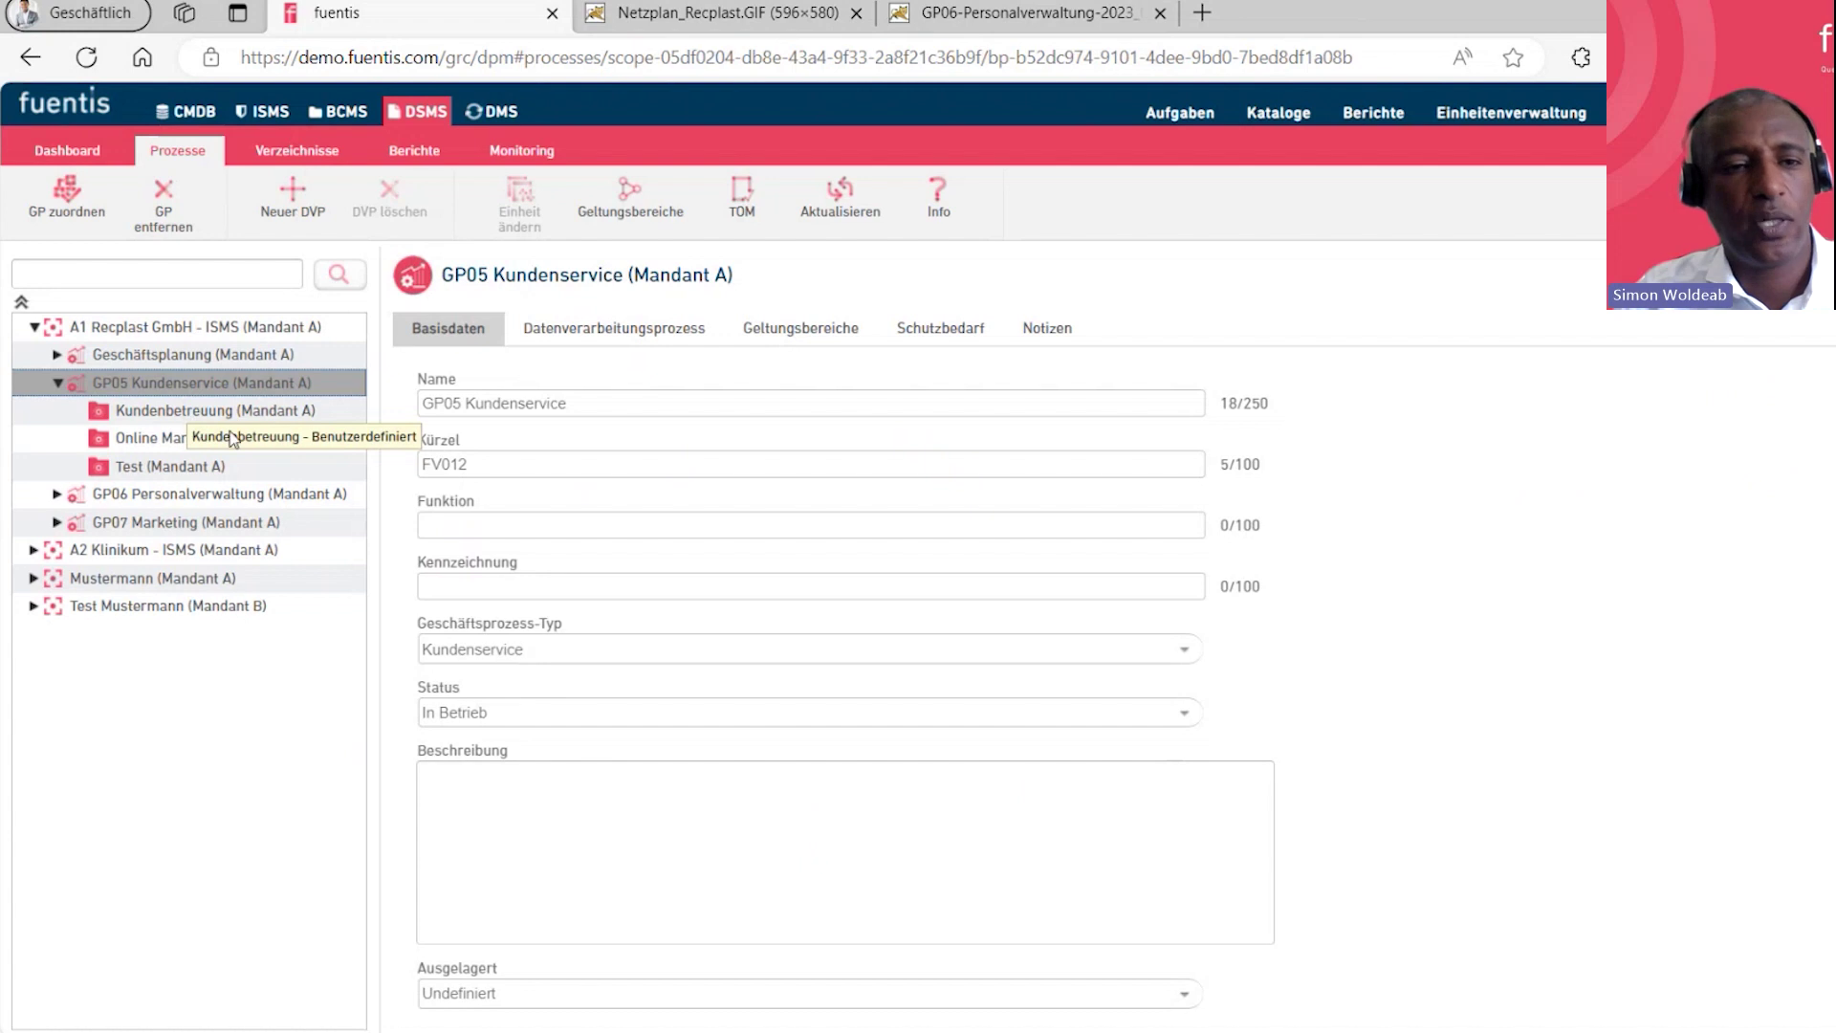
left_click(153, 418)
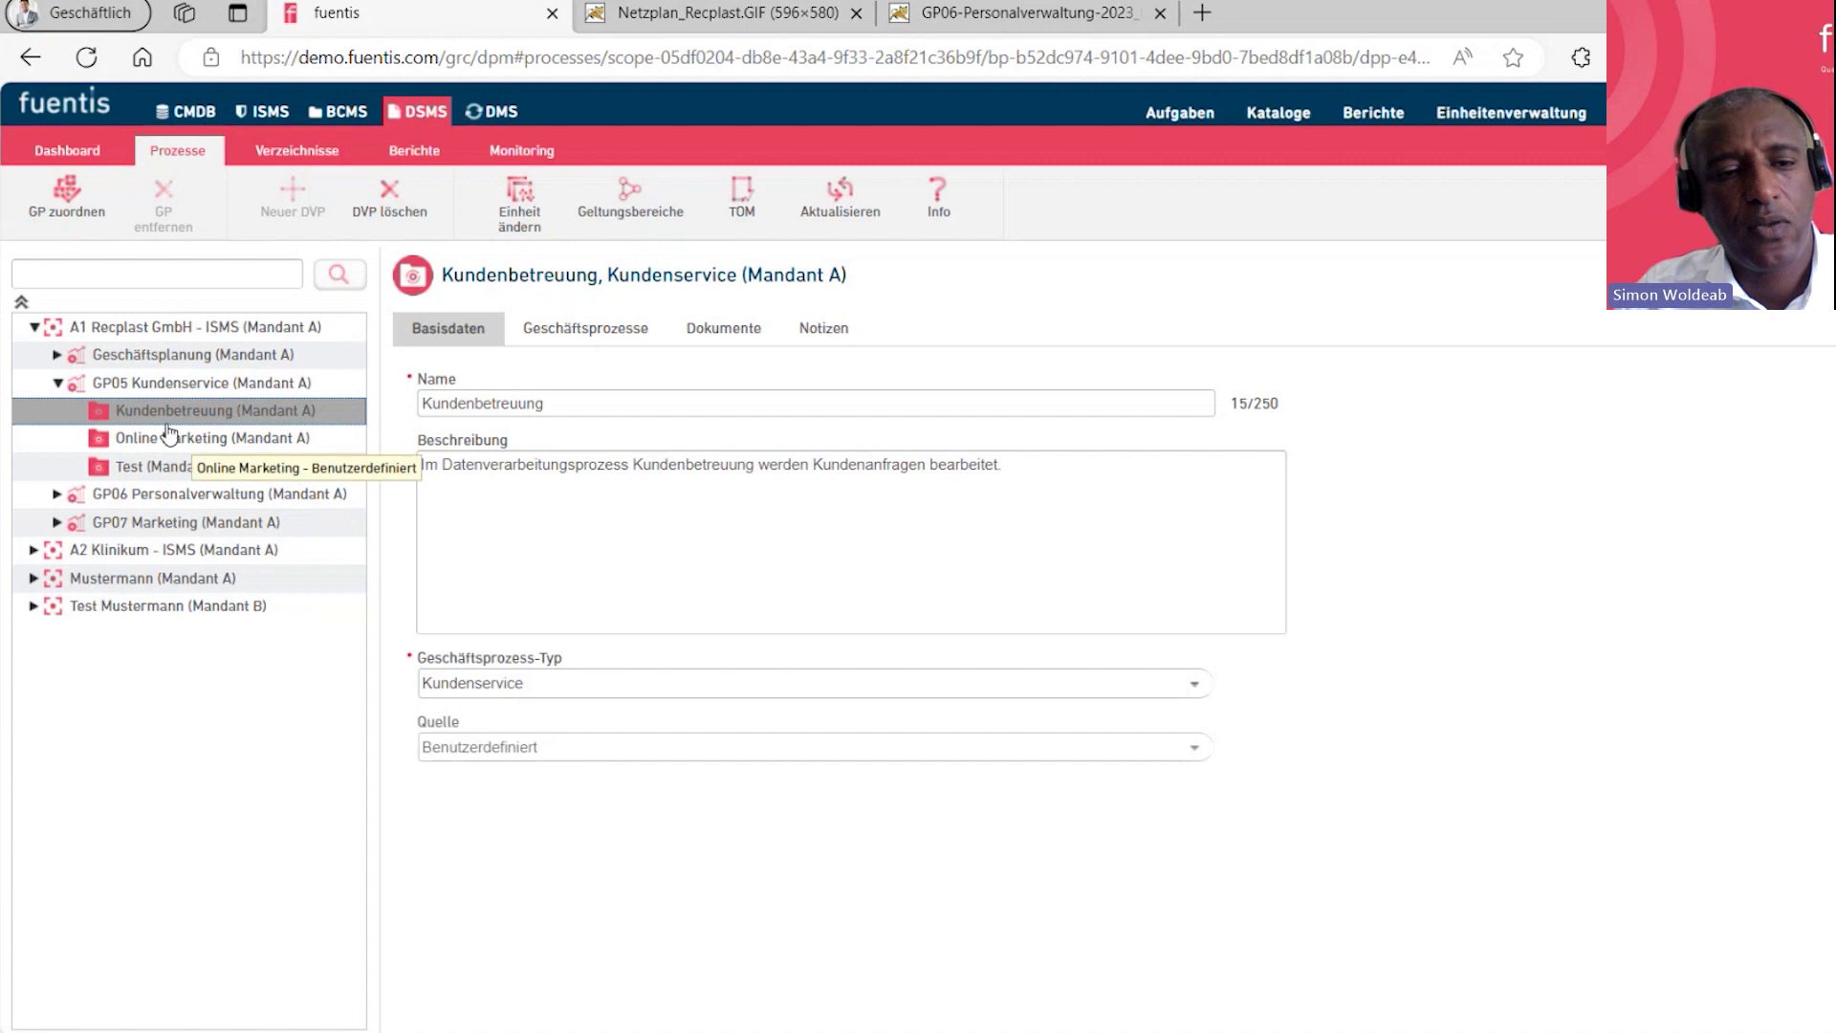
Open the Verzeichnisse for Kundenbetreuung and view the Basisdaten of the Verarbeitungstätigkeit Kundenhotline
left_click(276, 160)
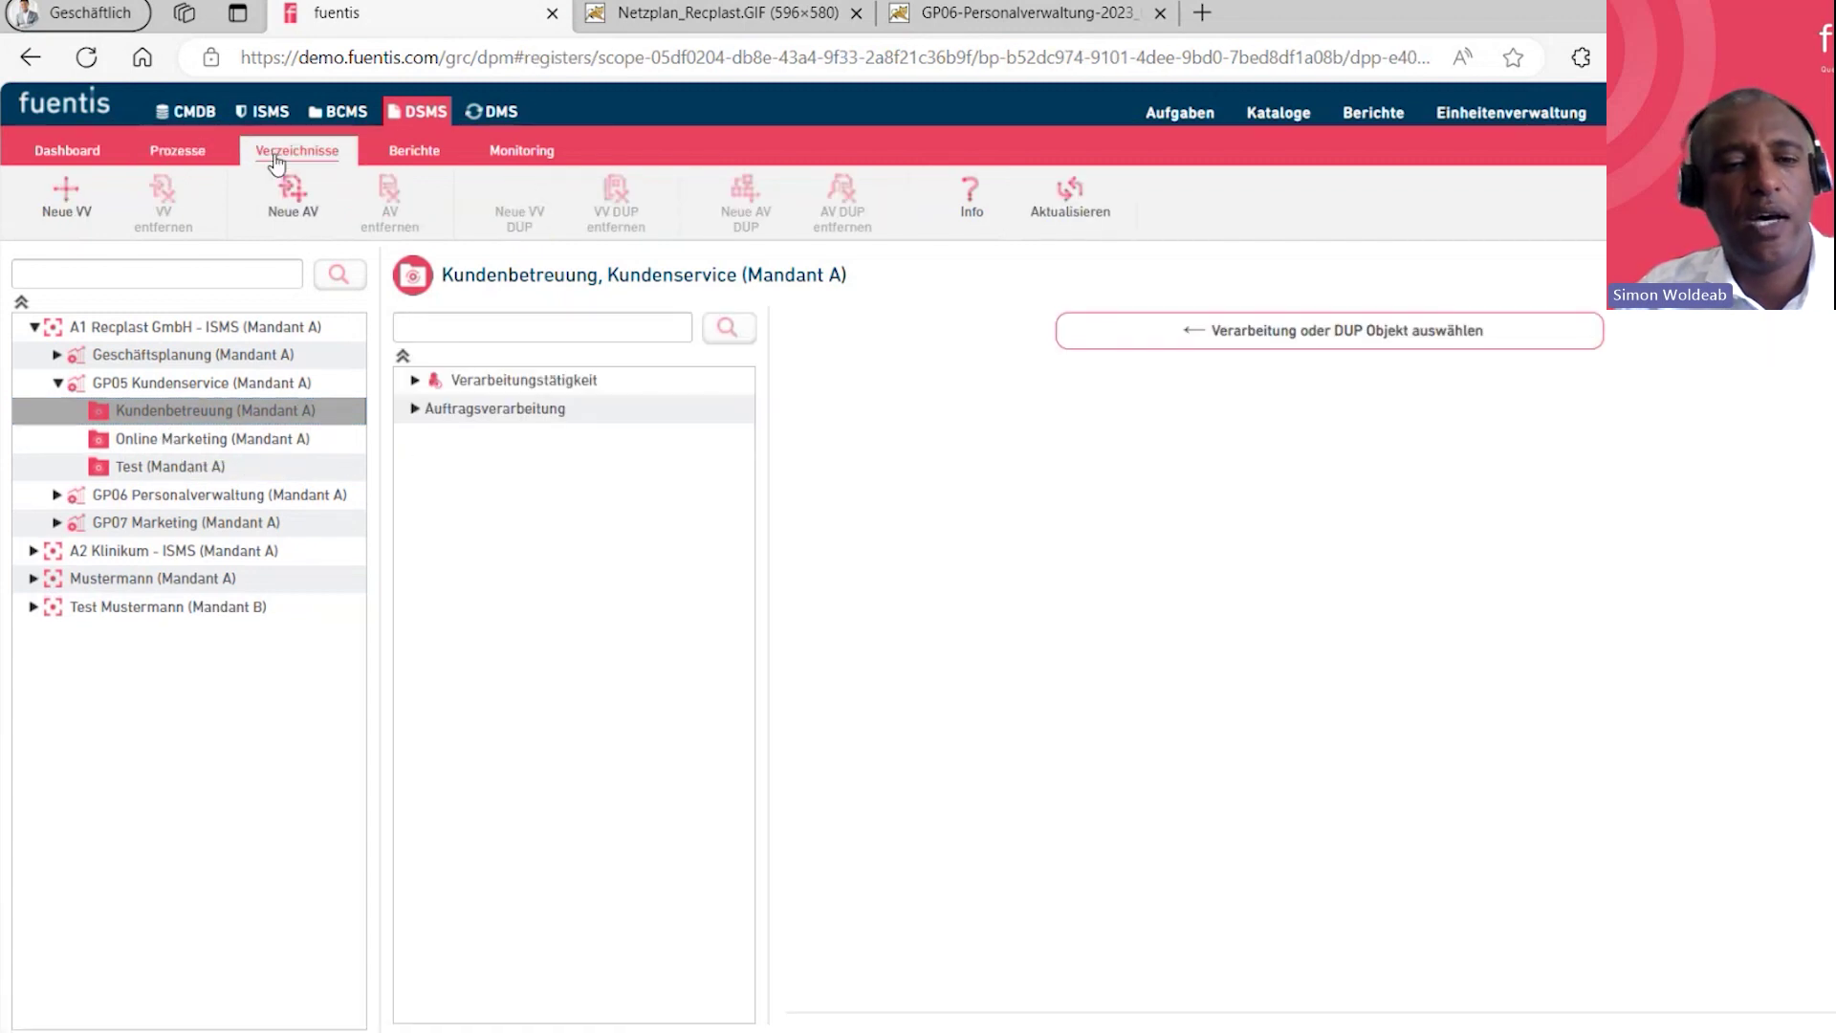
left_click(415, 381)
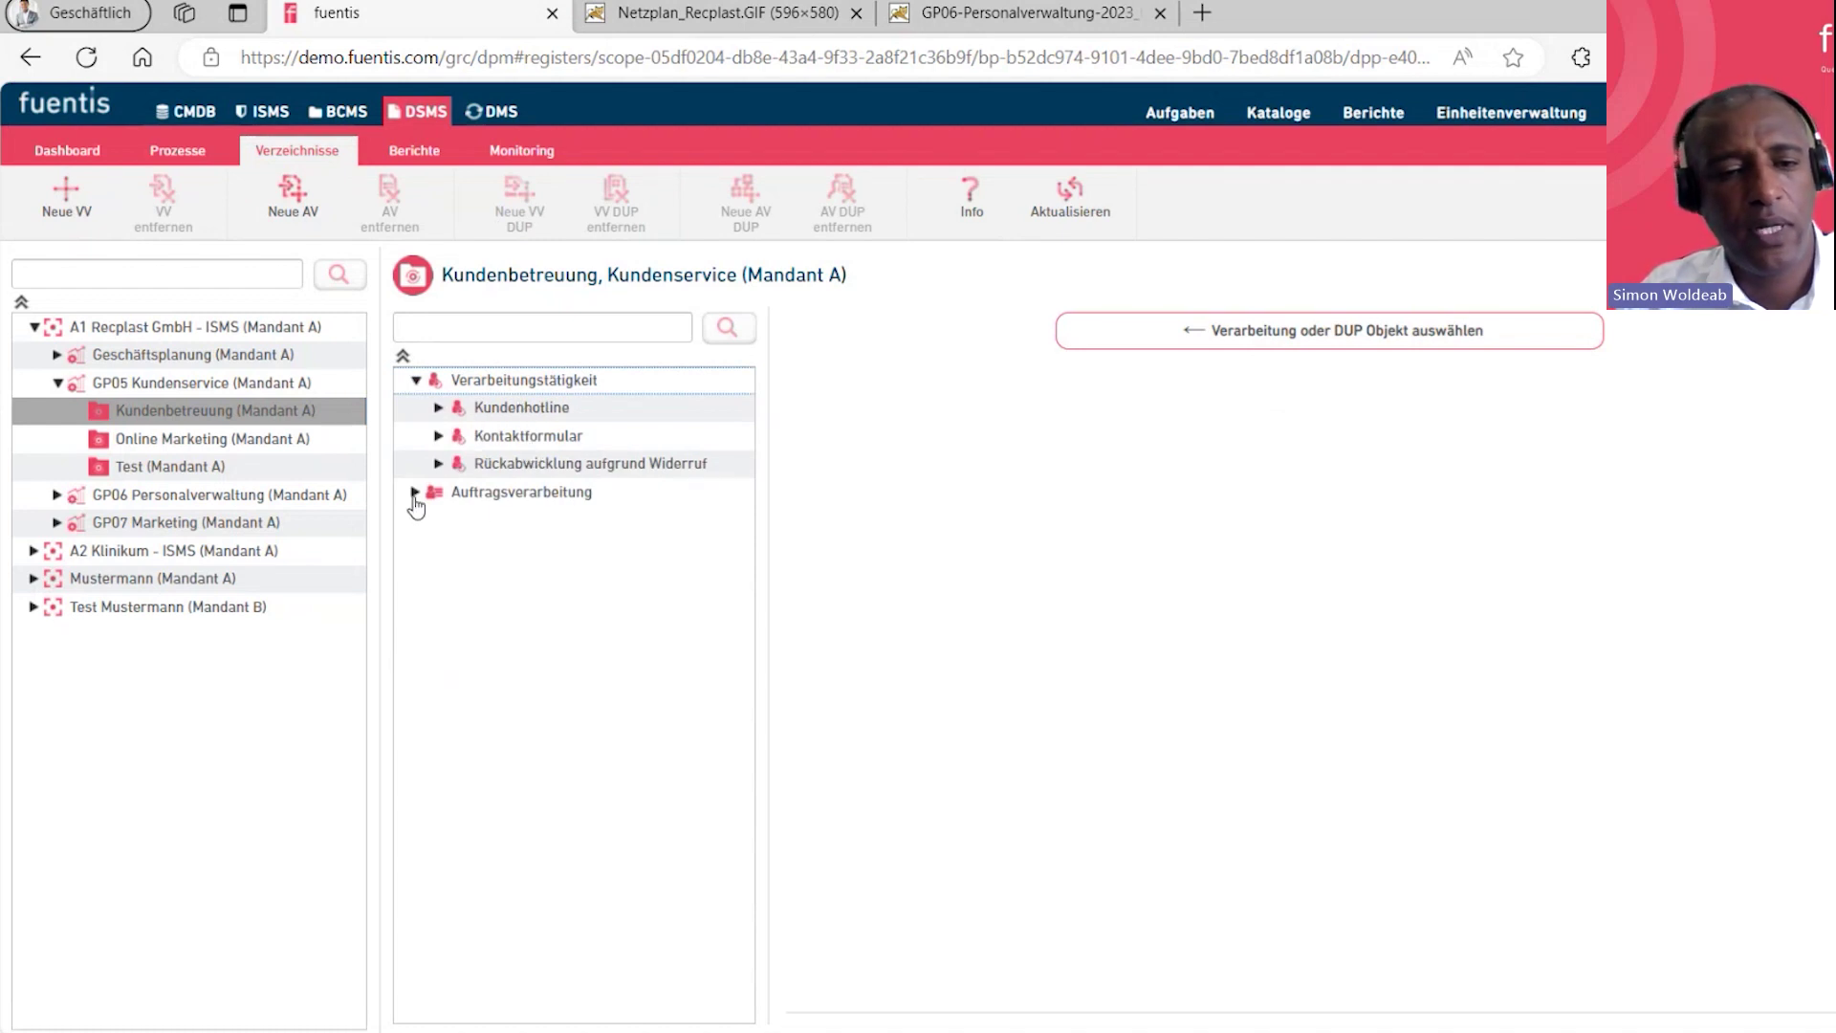
left_click(463, 413)
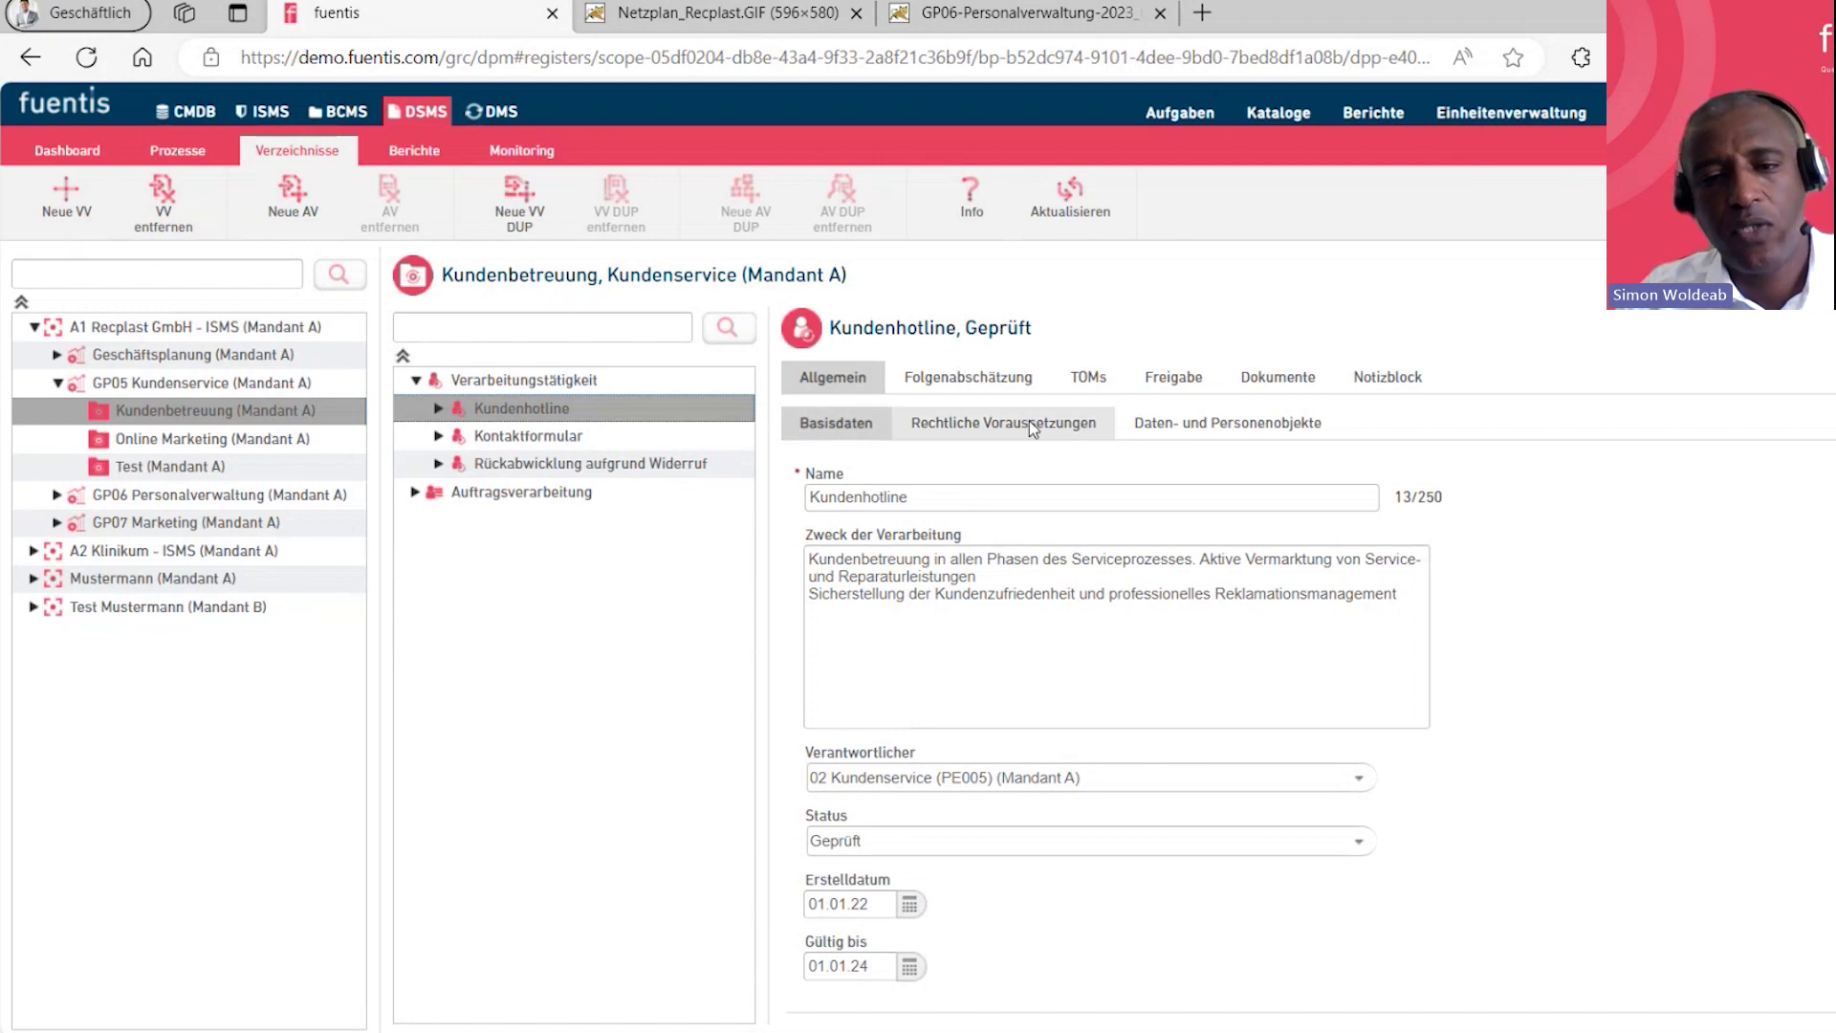
Open the data object Kundenanfrage among Kundenhotline's Daten- und Personenobjekte and examine its assigned Anwendungen and IT-Systeme
left_click(1207, 427)
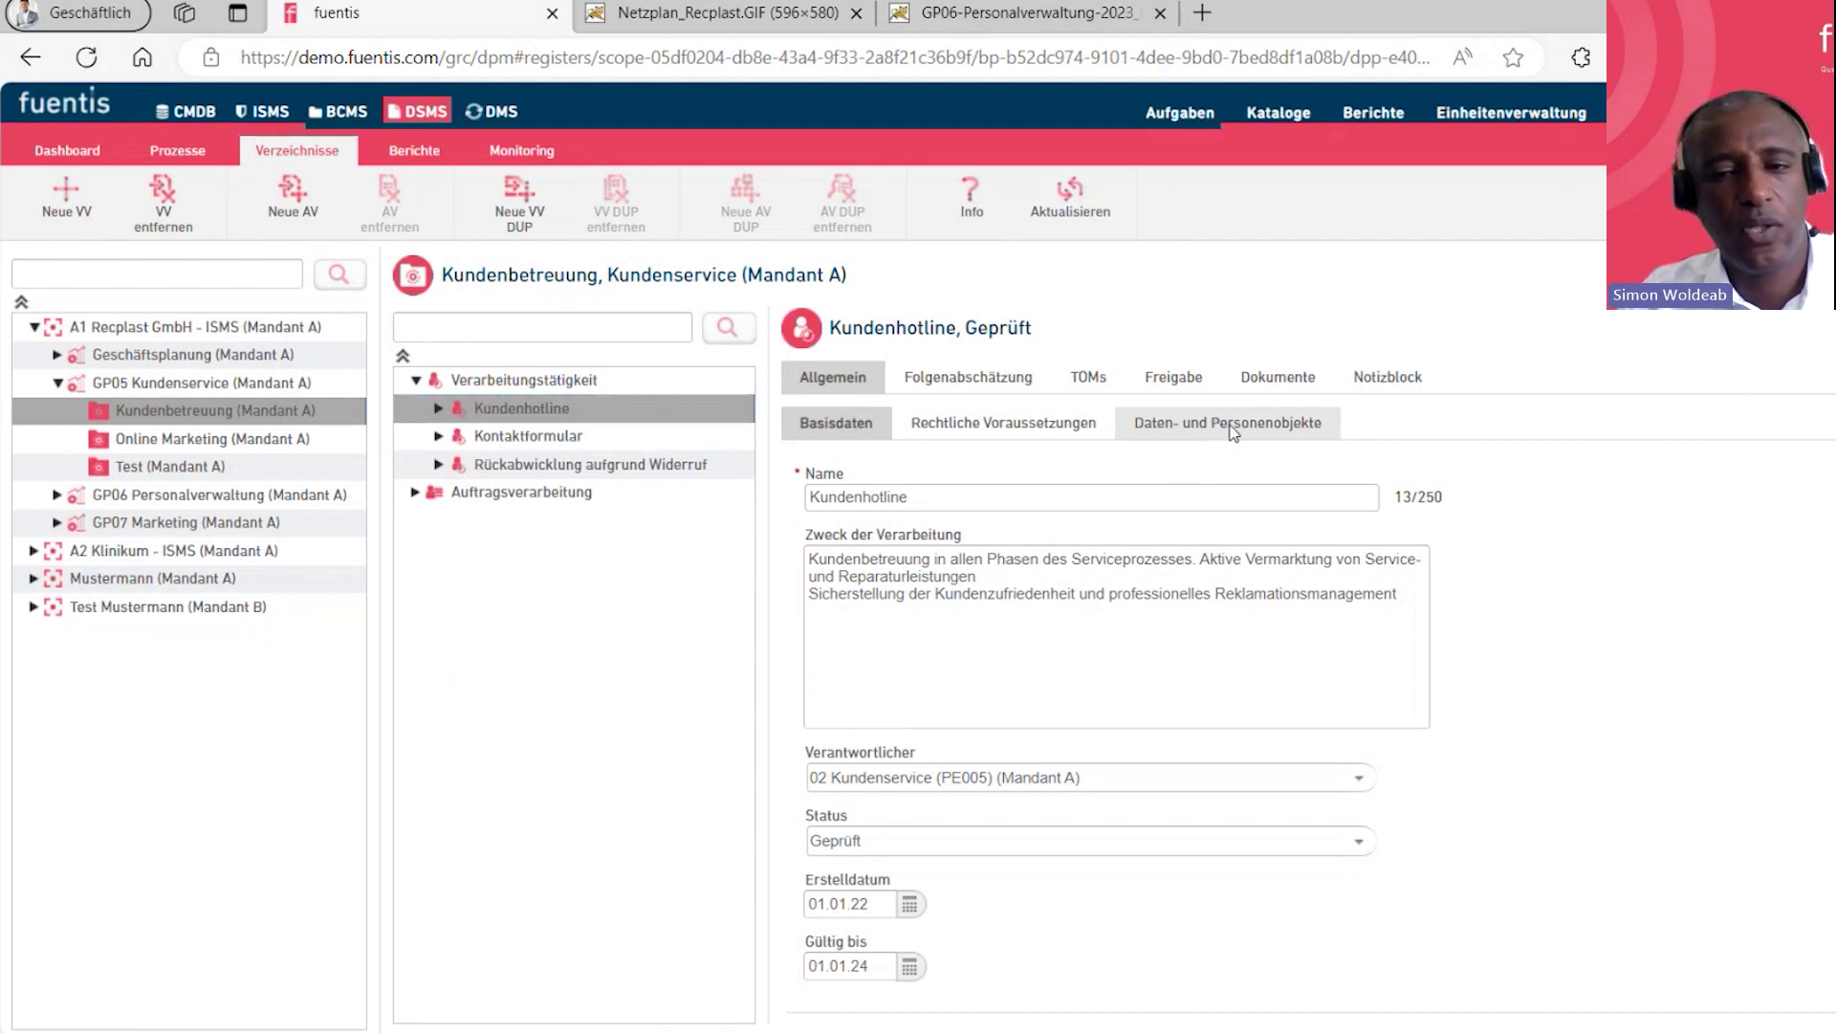
left_click(848, 570)
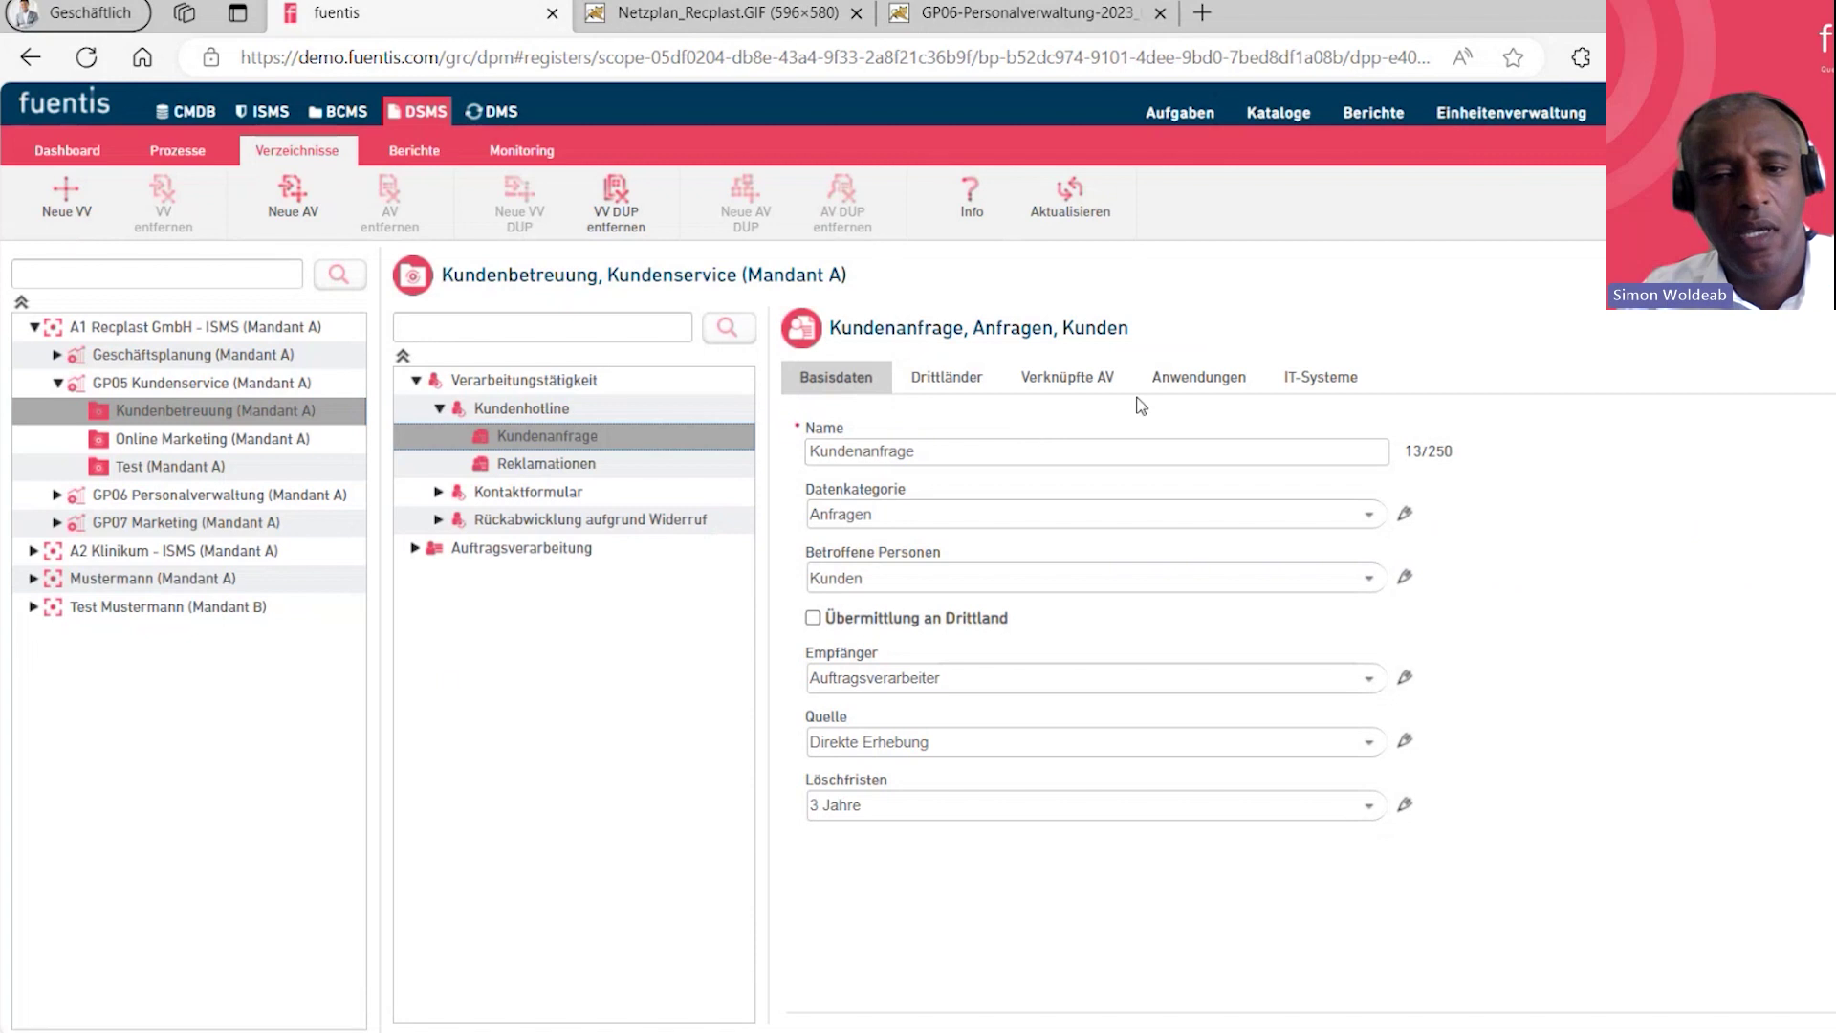
left_click(1199, 377)
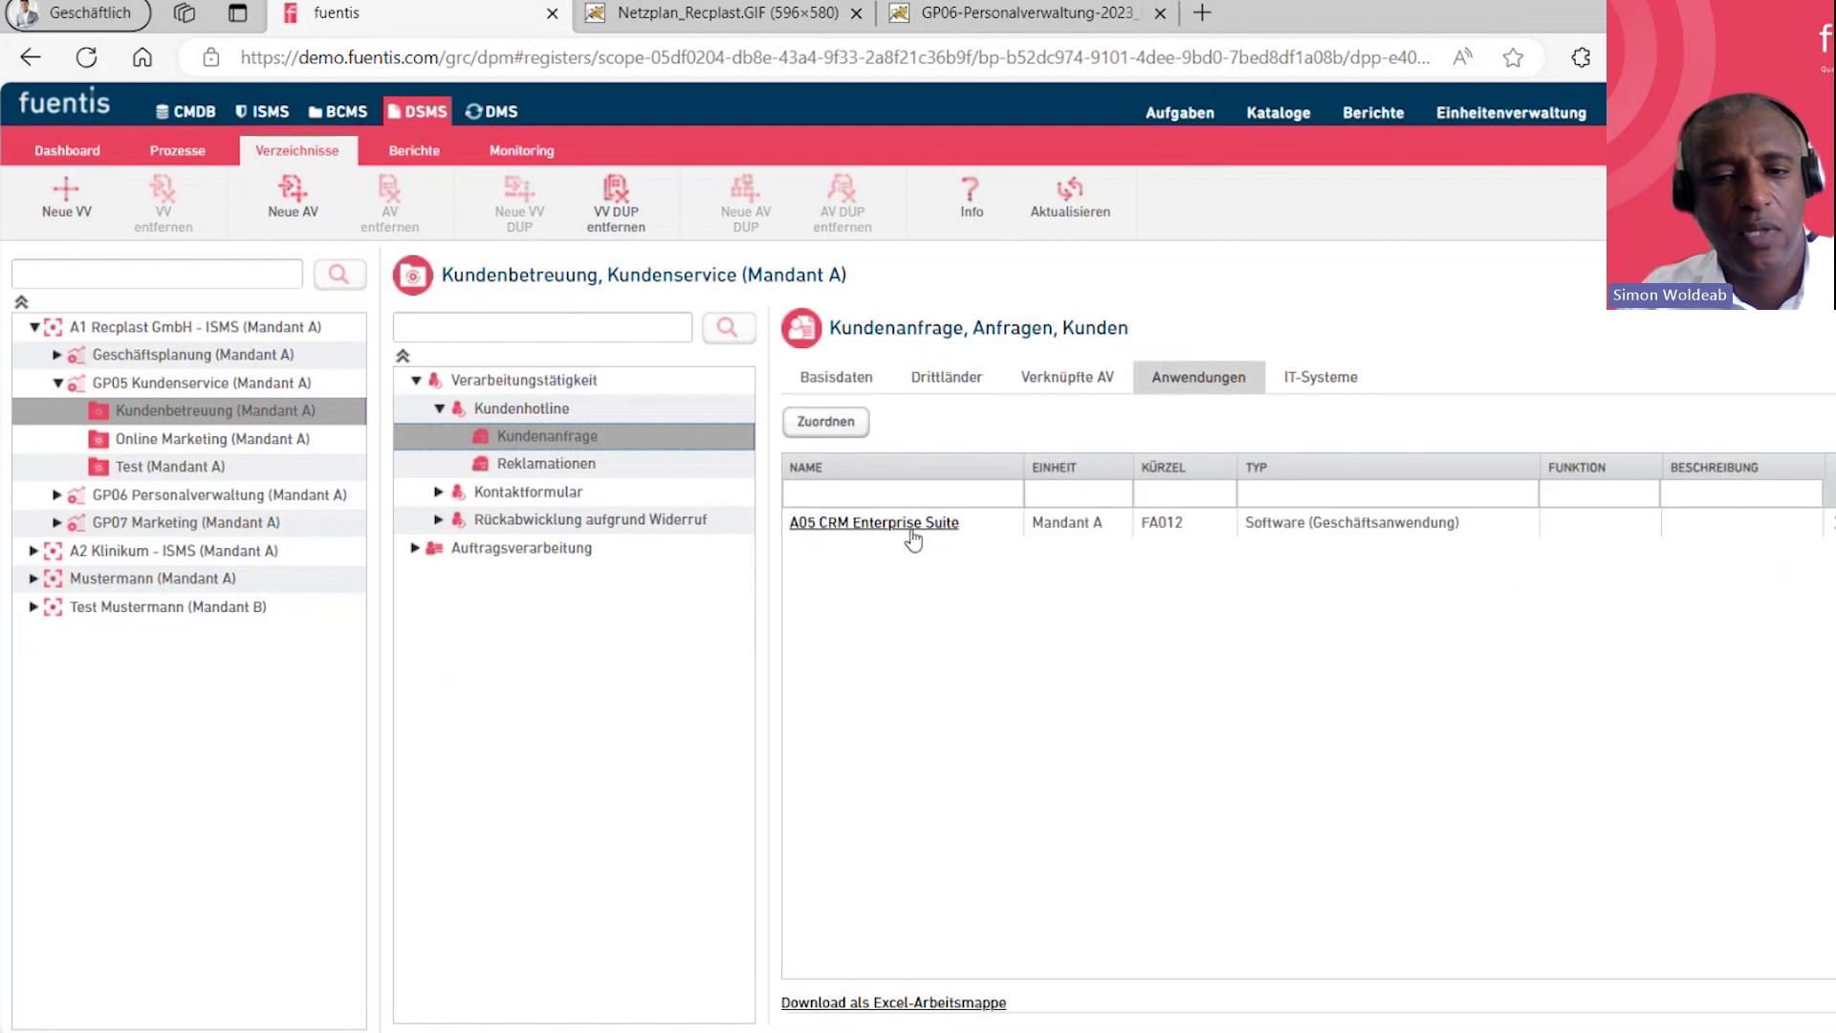
left_click(1321, 379)
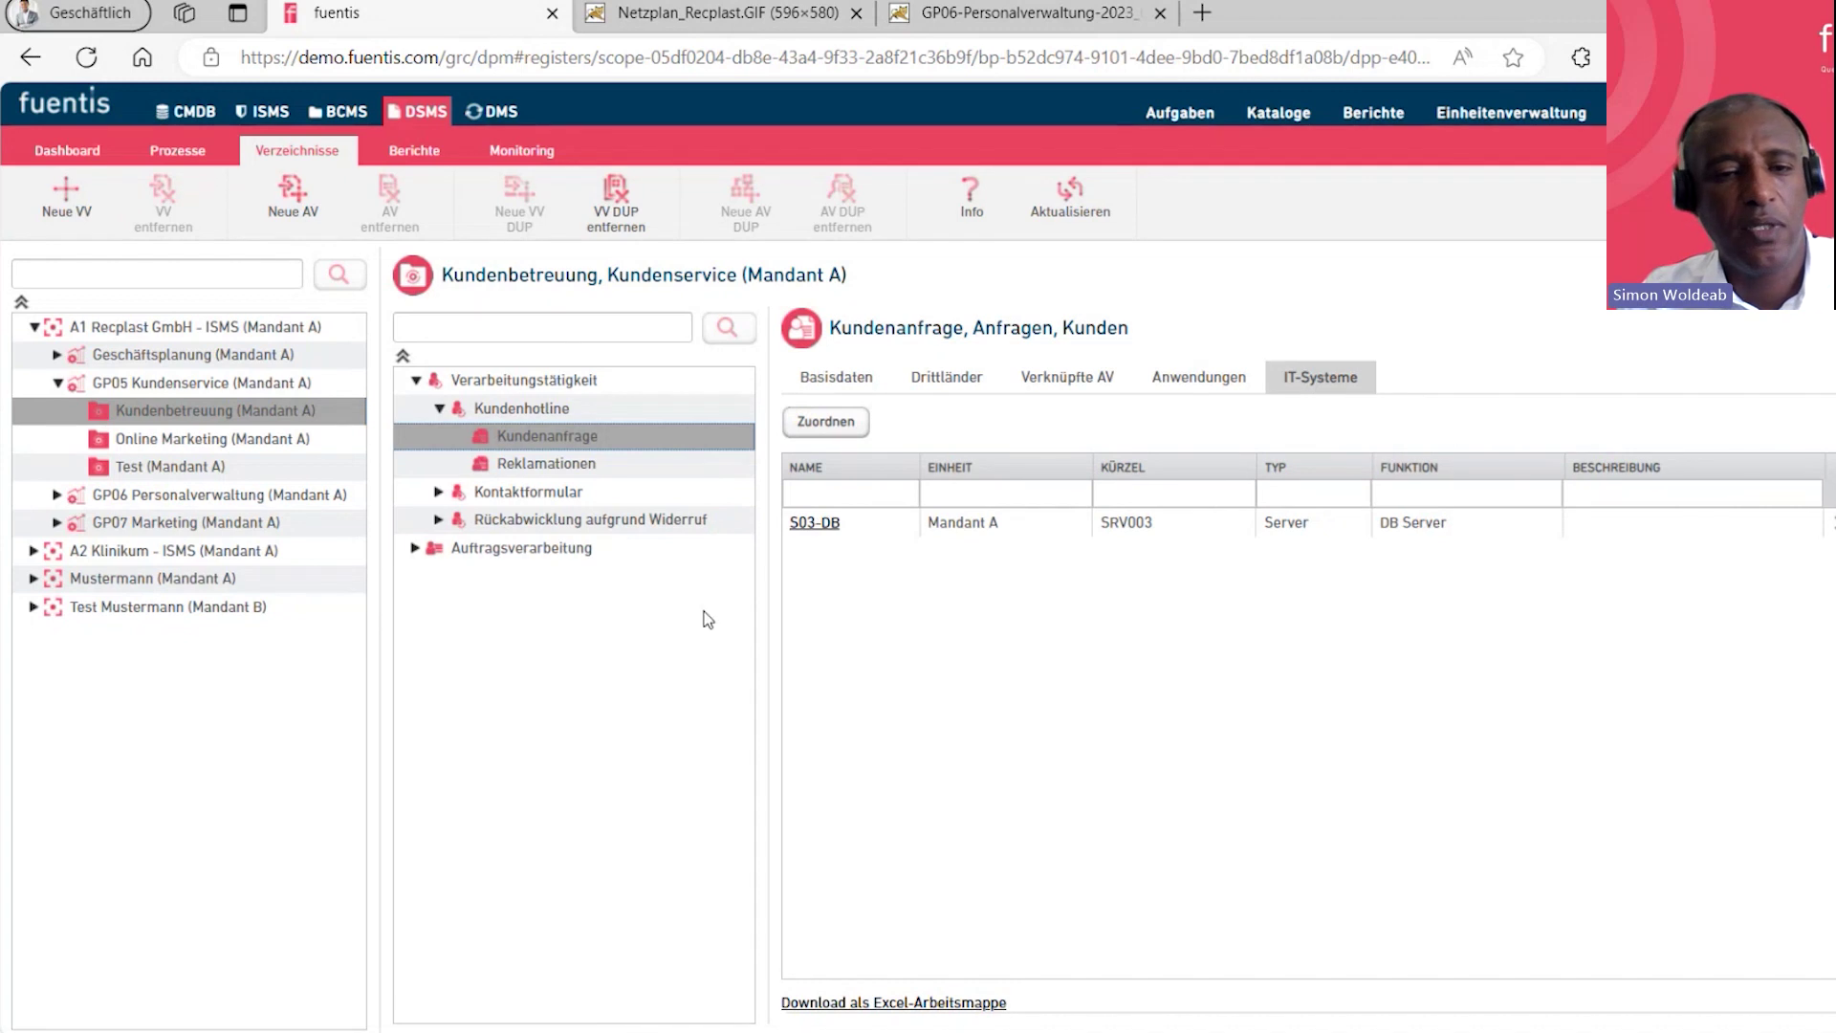
Return to the Kundenhotline entry and expand the Auftragsverarbeitung entries down to the data objects of Support Kundenservice
left_click(540, 408)
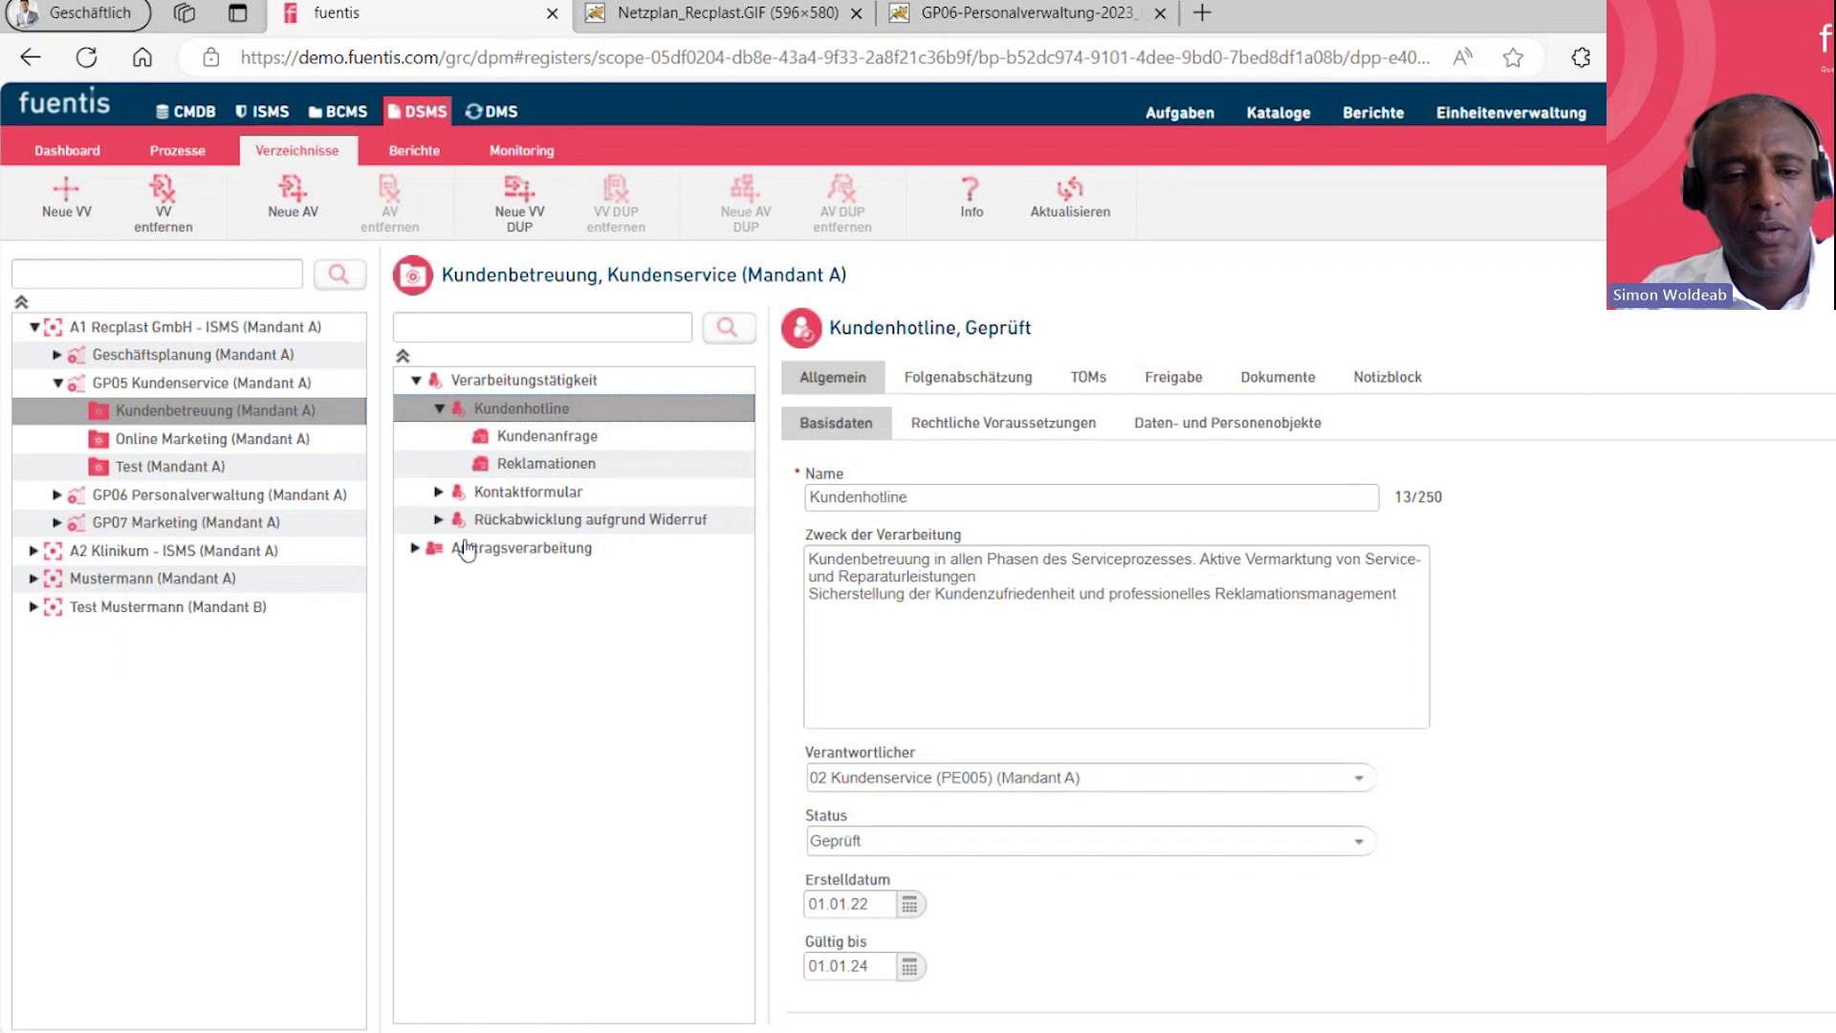
left_click(414, 548)
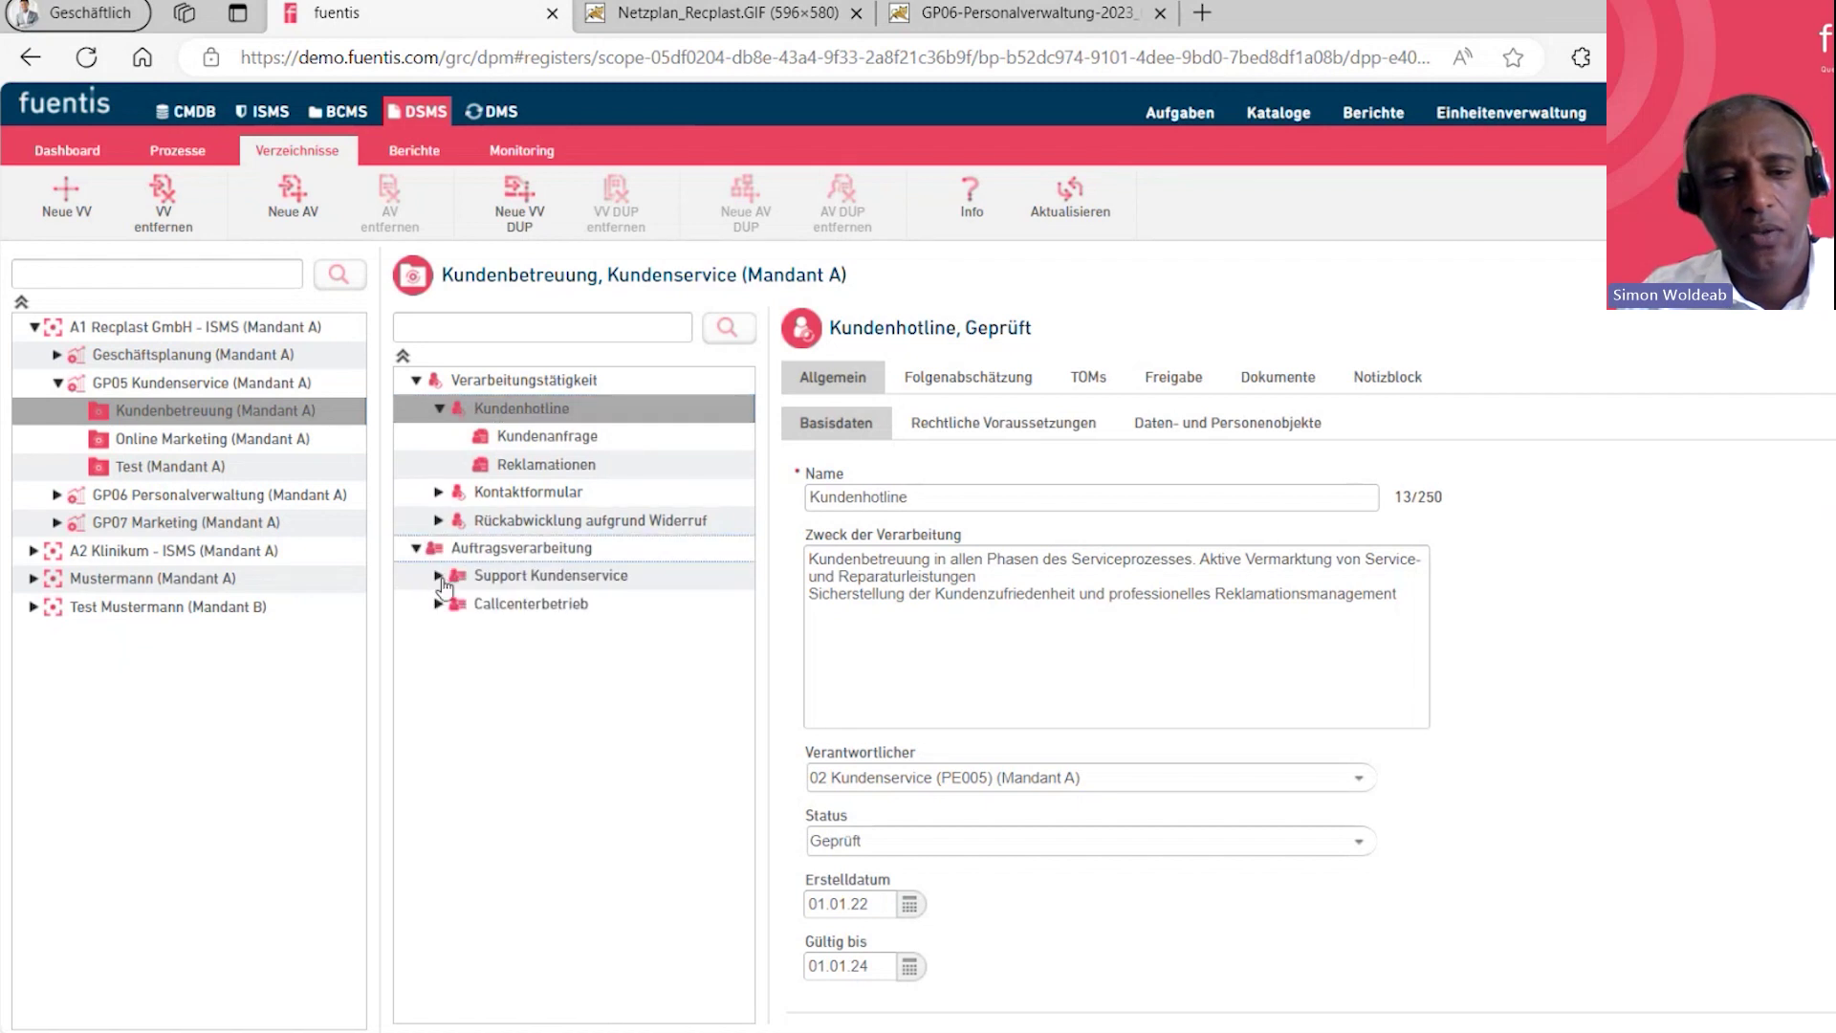
left_click(439, 576)
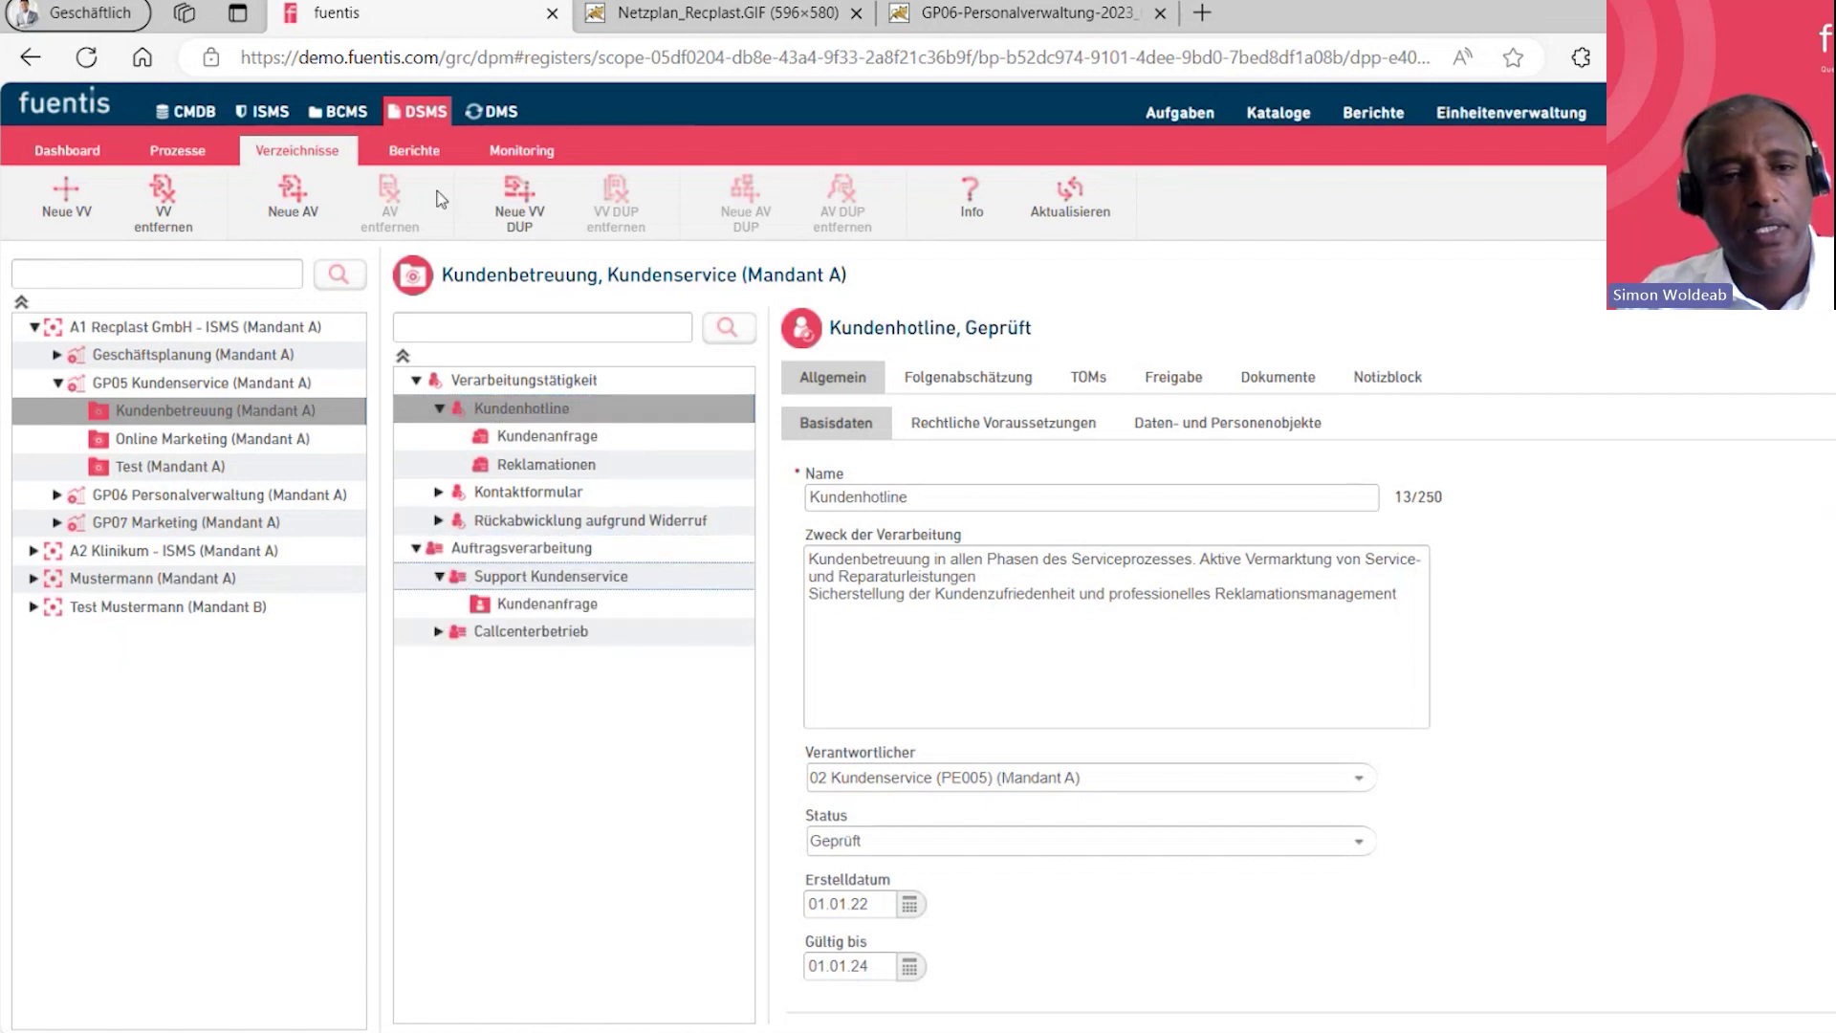
Generate the Verarbeitungstätigkeit report for Kundenhotline in A1 Recplast GmbH, including Folgenabschätzung and TOM Allgemein
left_click(425, 156)
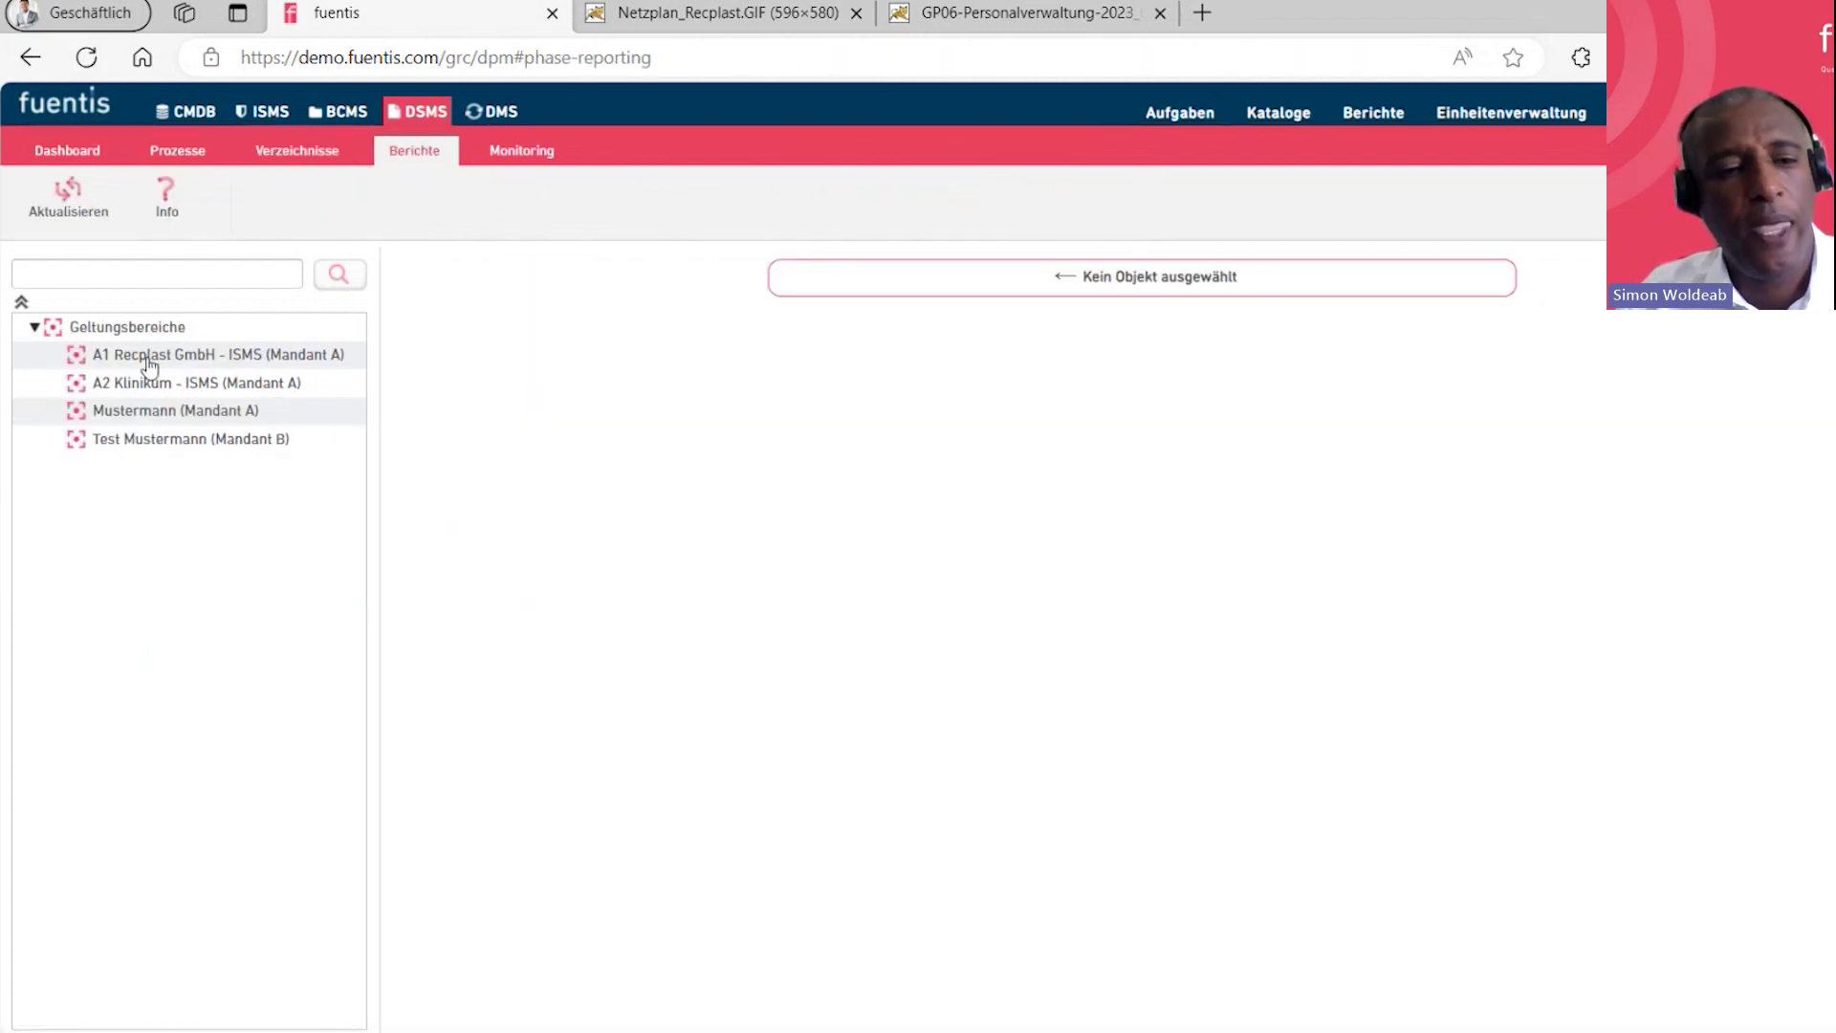
left_click(145, 356)
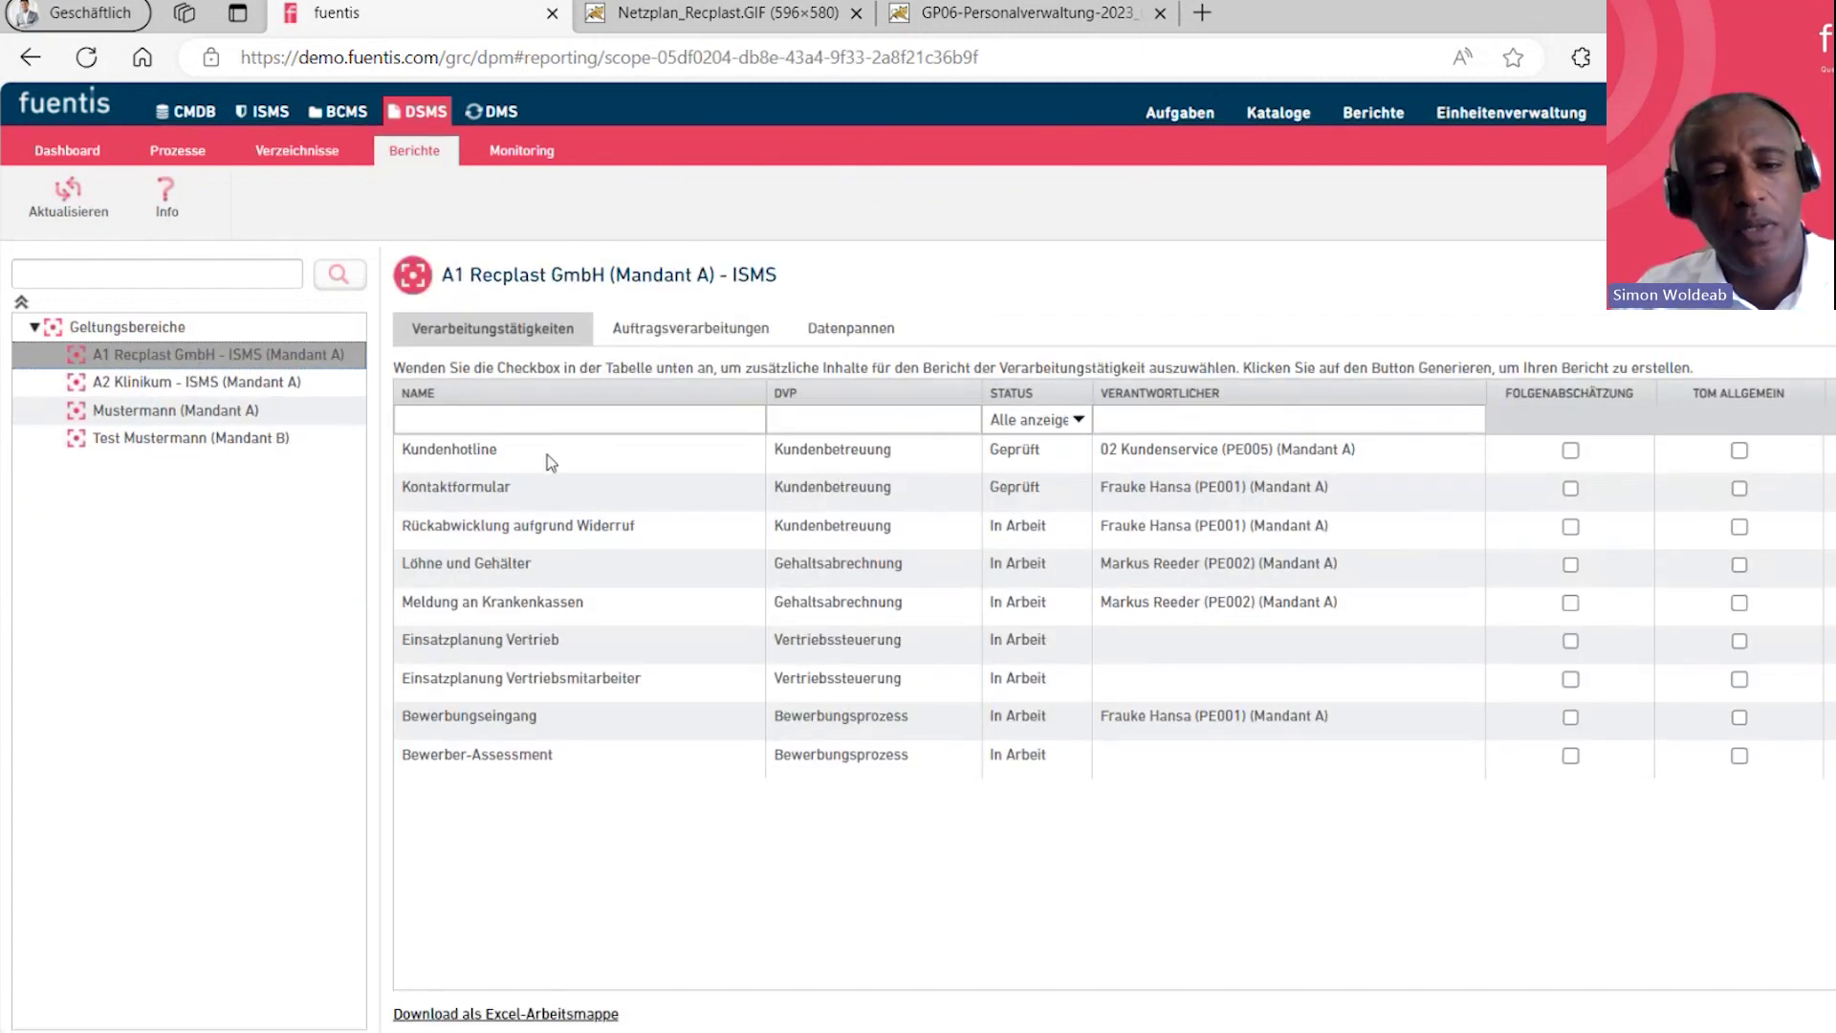
left_click(1570, 449)
left_click(1738, 451)
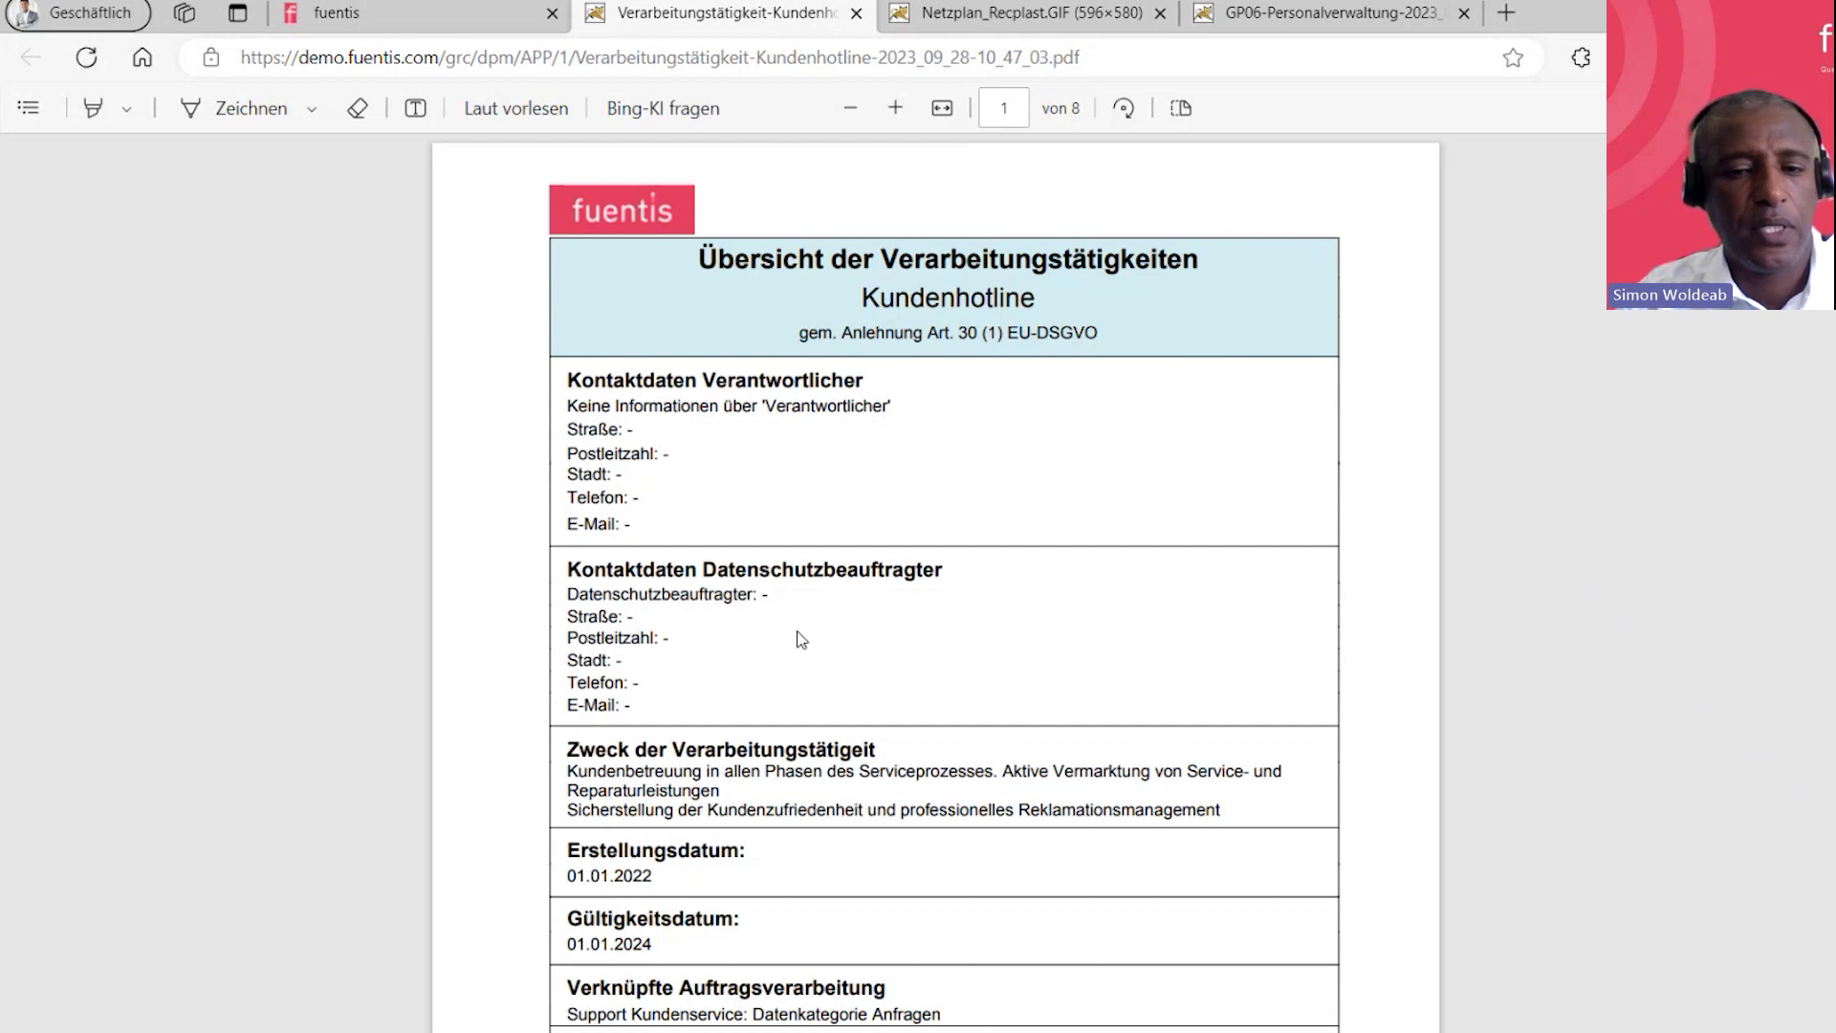
Read through the Kundenhotline PDF report, examining the Zweck, Rechtliche Voraussetzungen, data categories, recipients and Löschfristen
scroll(777, 667, "down", 1)
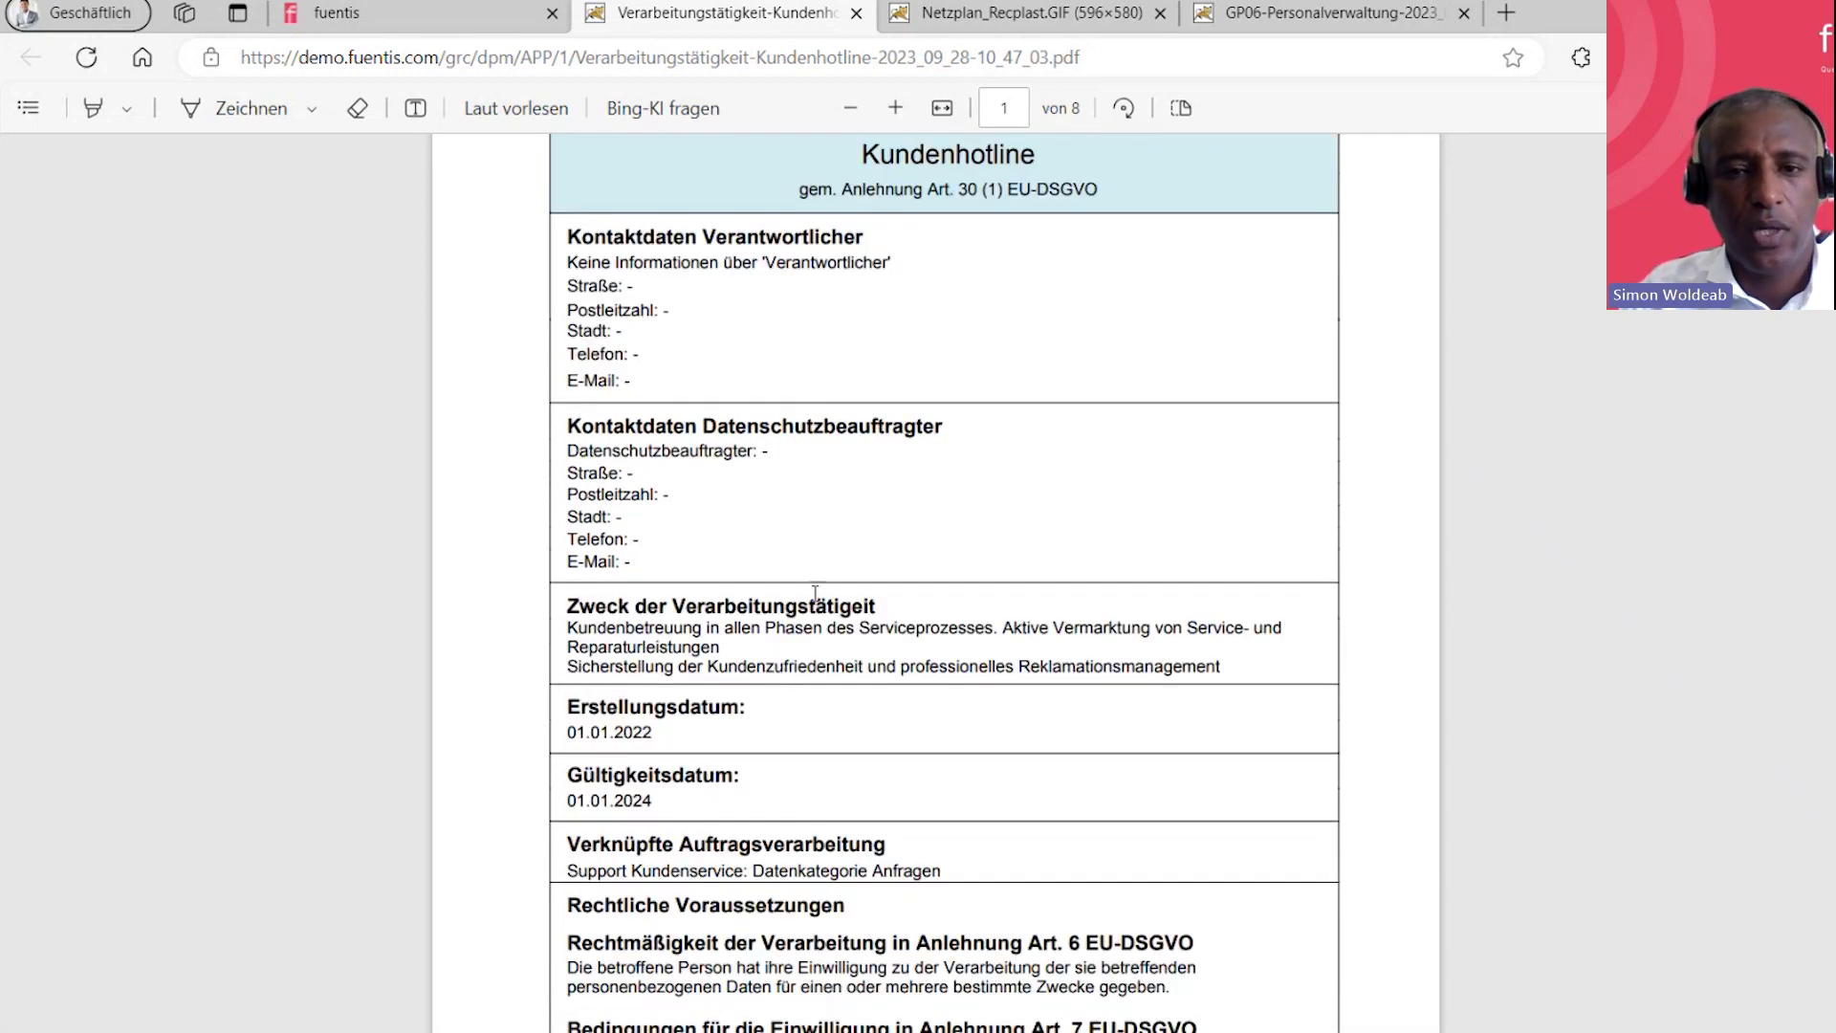
scroll(854, 539, "up", 1)
scroll(822, 707, "down", 1)
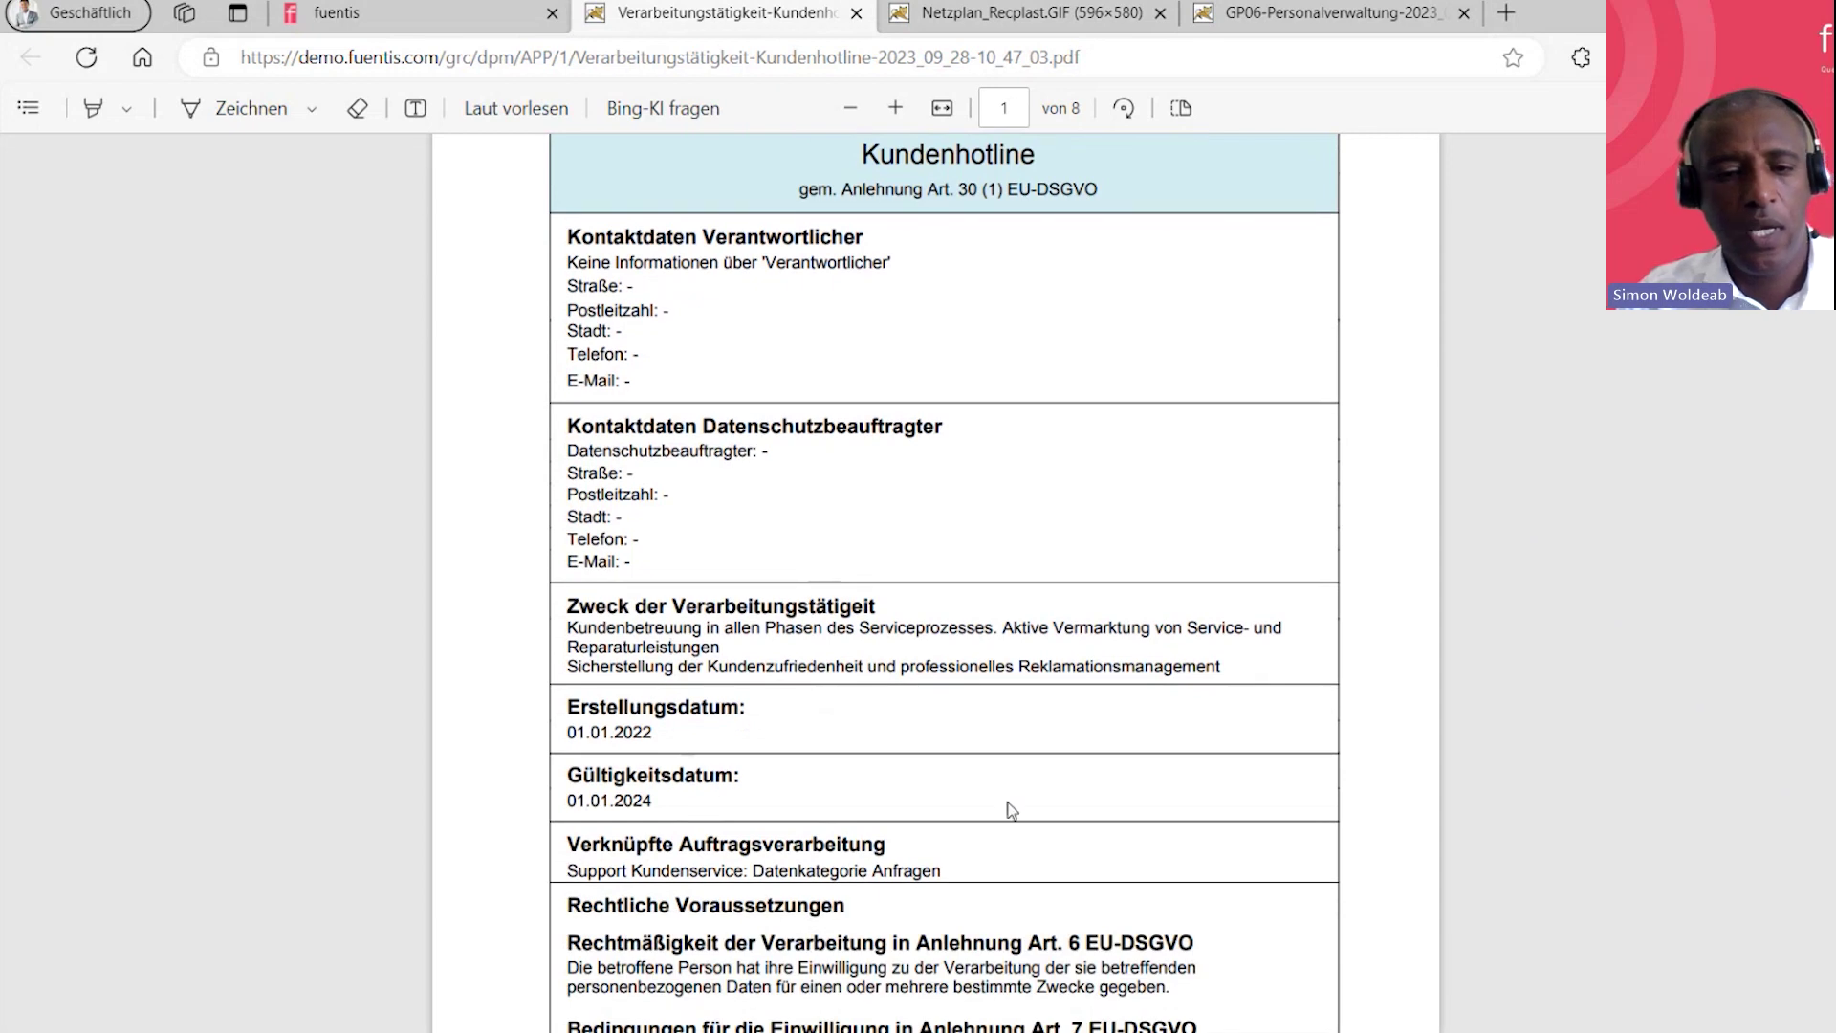
scroll(1012, 810, "down", 10)
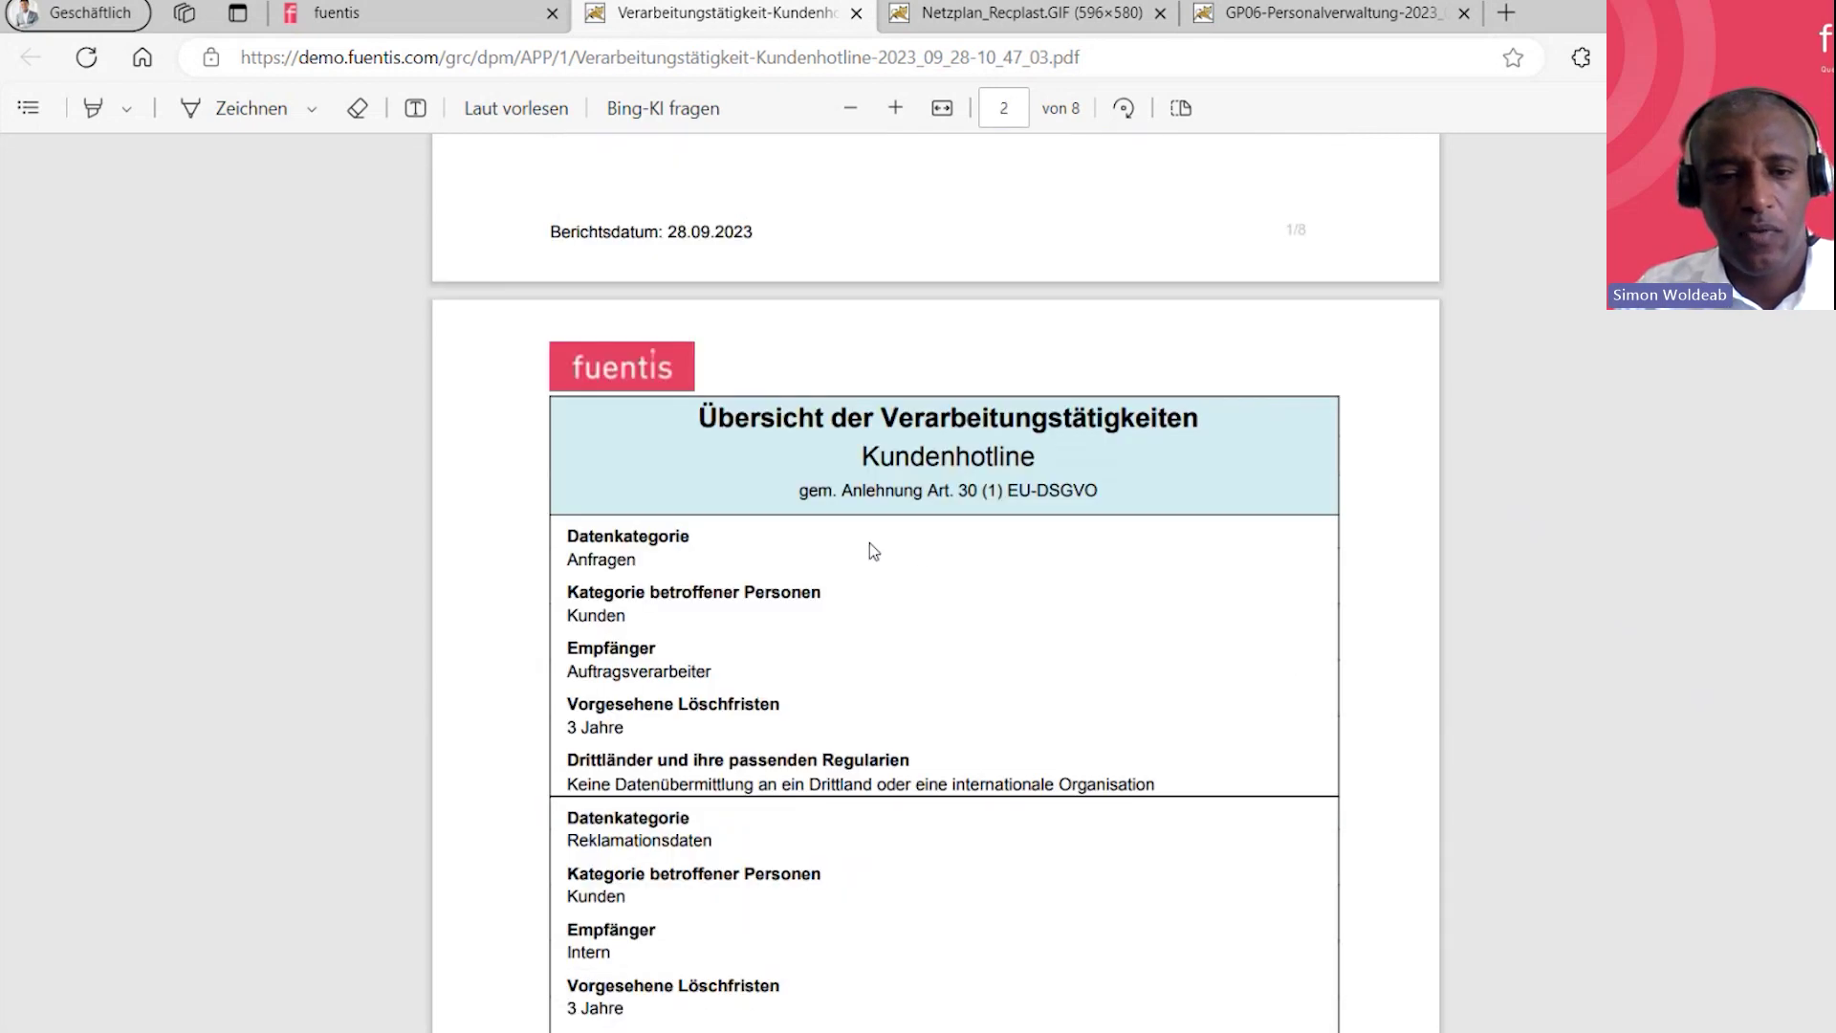
scroll(869, 542, "down", 1)
scroll(706, 551, "down", 10)
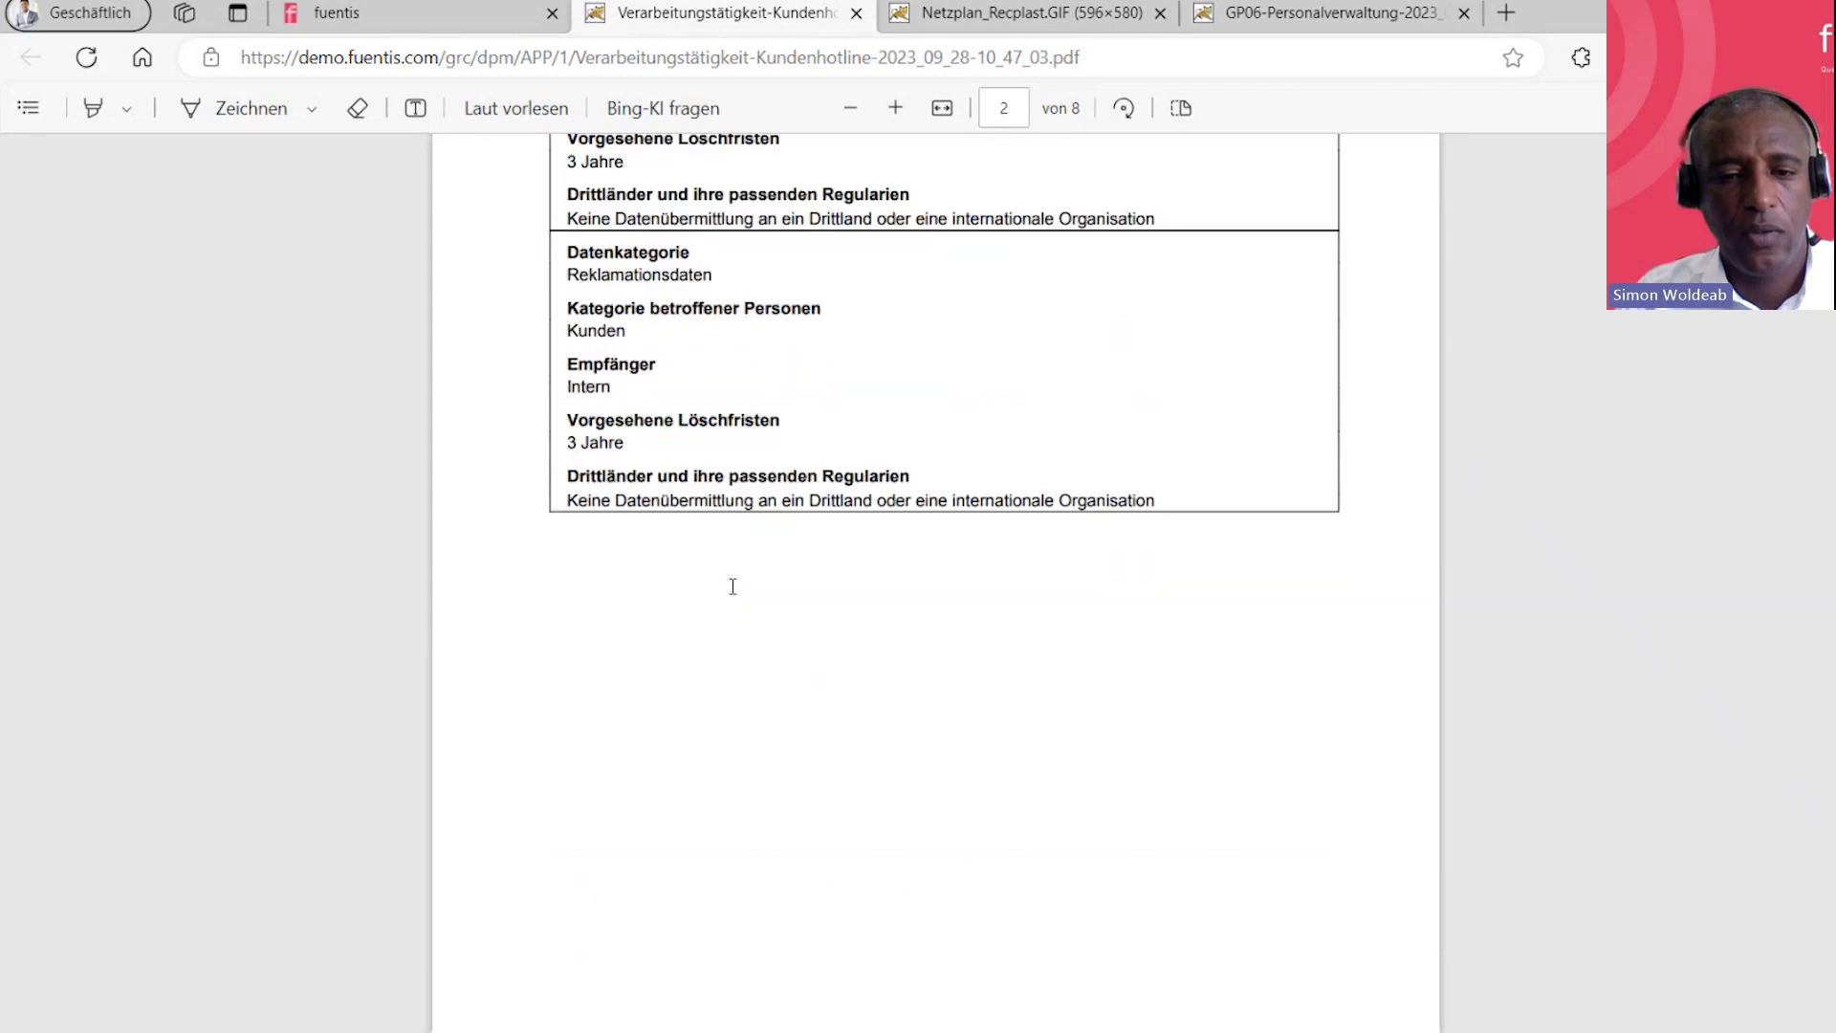